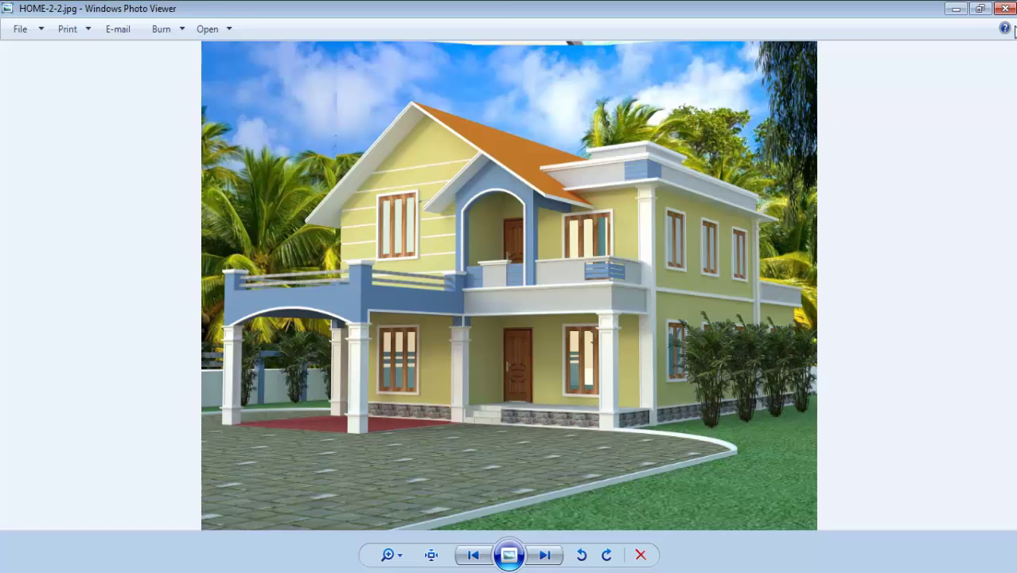
Close the two-storey house reference photo in Windows Photo Viewer
{"action": "left_click", "coordinate": [1002, 8]}
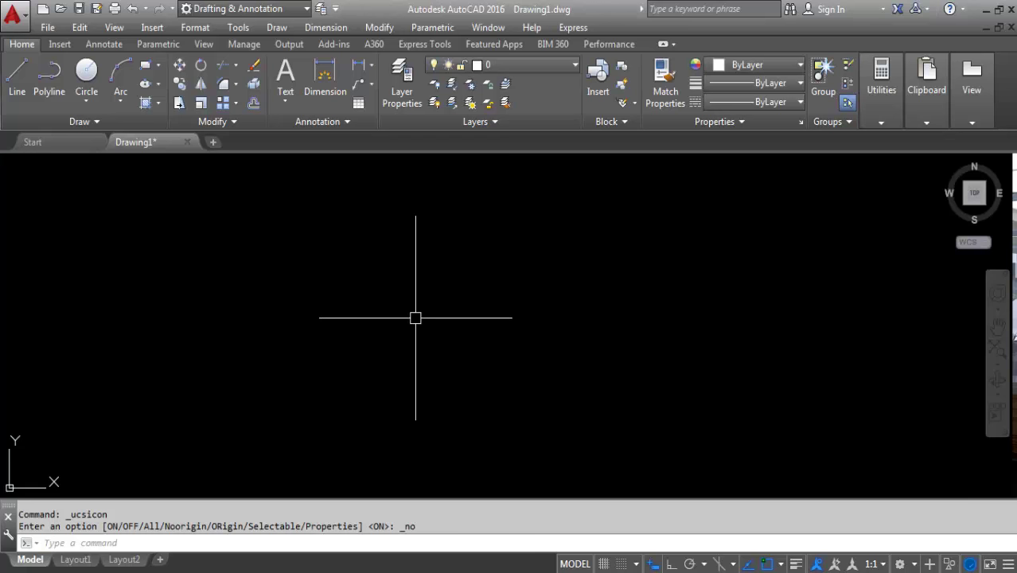
Set length units to Engineering with 0'-0.00" precision, keeping Inches as insertion scale
{"action": "type", "text": "u"}
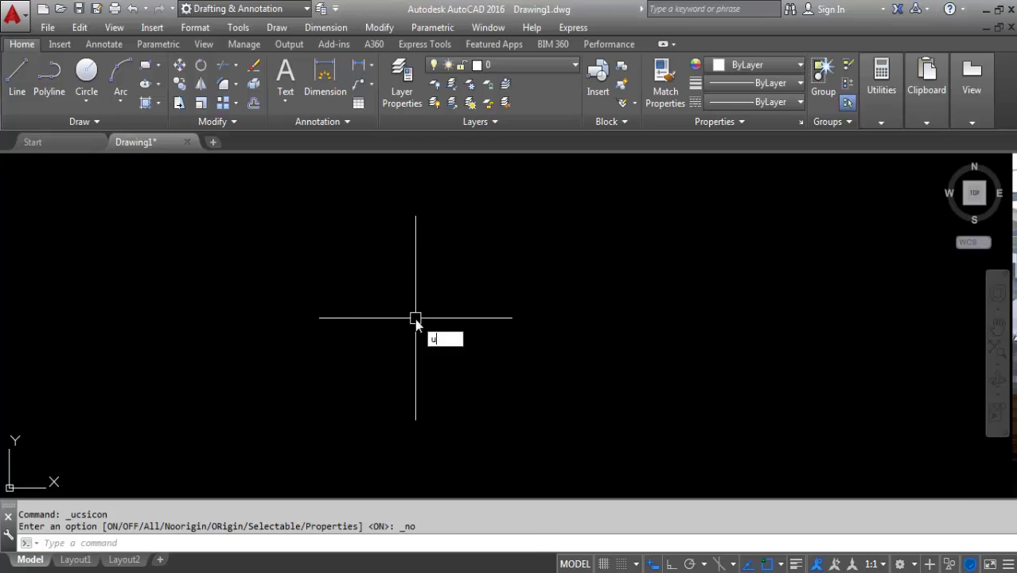
{"action": "type", "text": "n"}
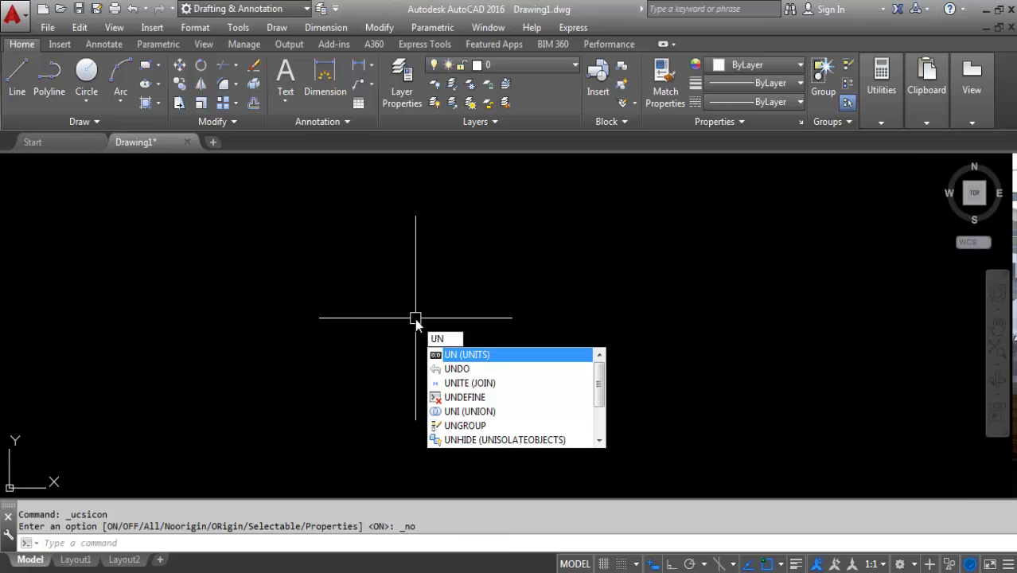
{"action": "key", "text": "Return"}
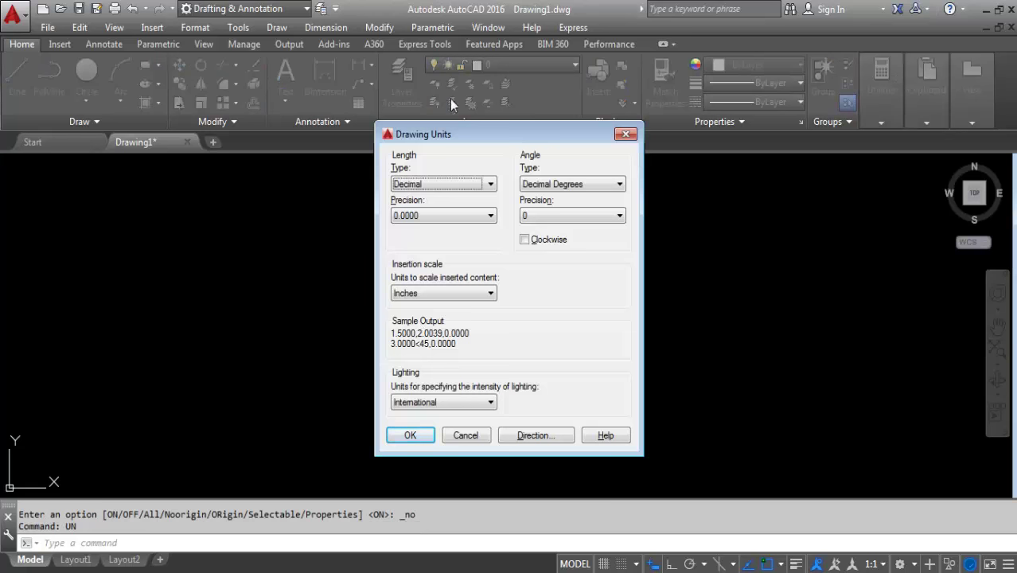
{"action": "left_click_drag", "start_coordinate": [466, 136], "coordinate": [409, 152]}
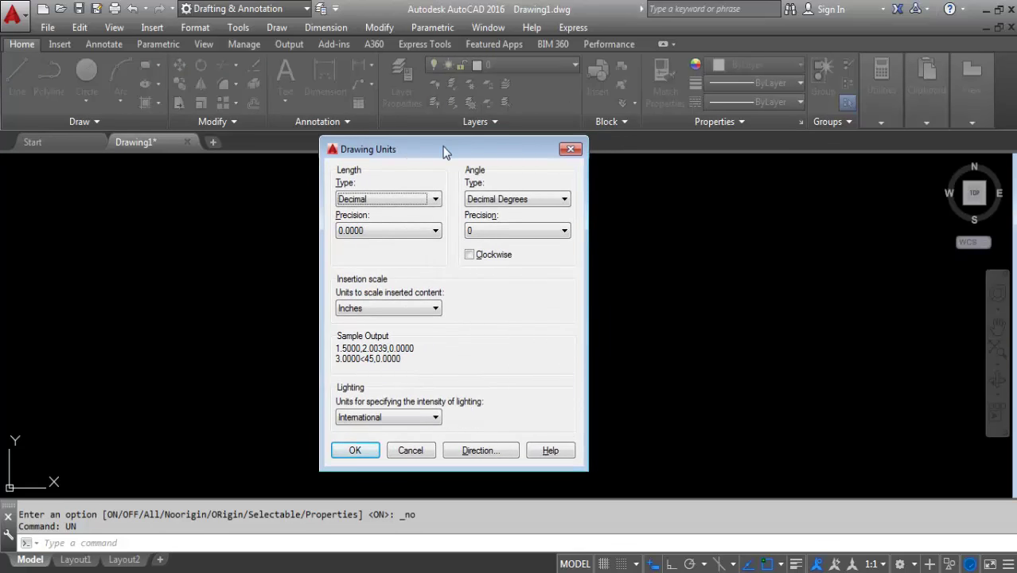
{"action": "left_click_drag", "start_coordinate": [473, 151], "coordinate": [474, 182]}
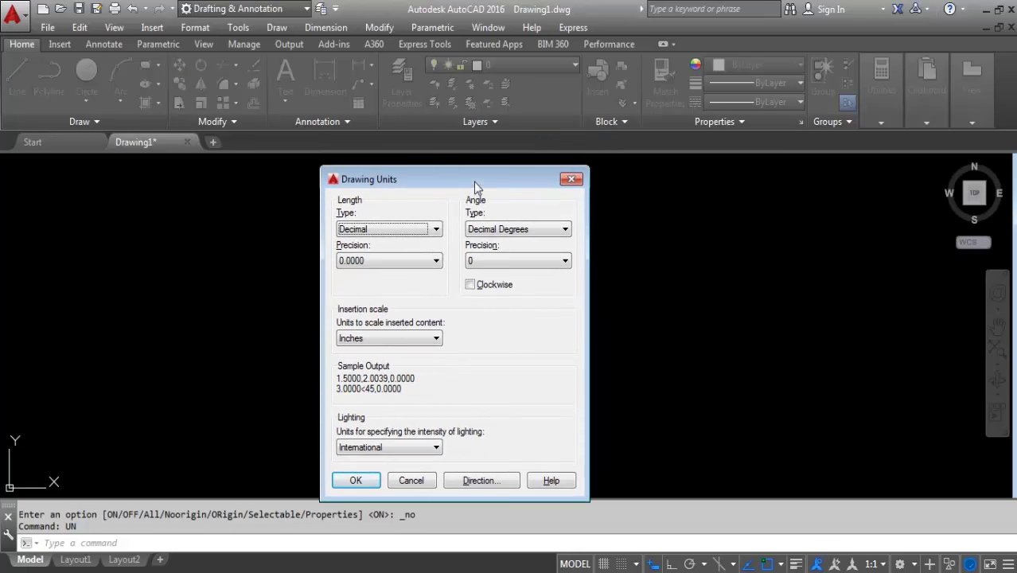
{"action": "left_click", "coordinate": [435, 233]}
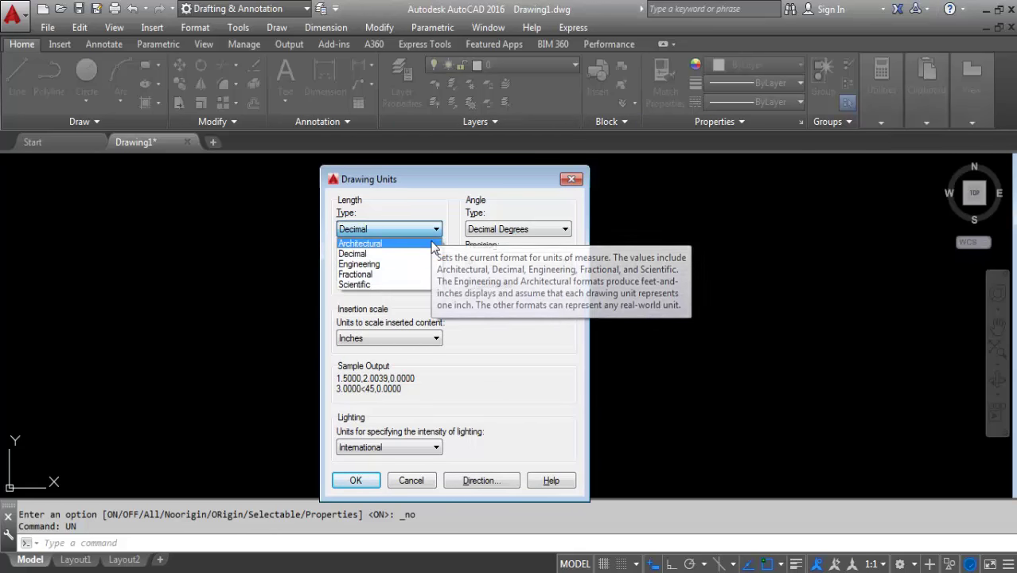
{"action": "left_click", "coordinate": [391, 265]}
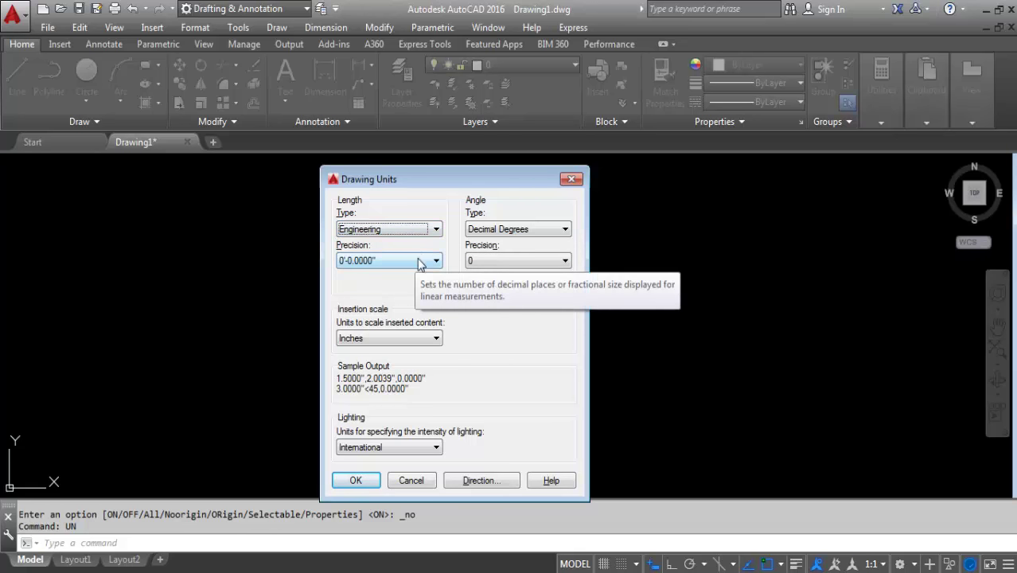
{"action": "left_click", "coordinate": [413, 265]}
{"action": "left_click", "coordinate": [371, 293]}
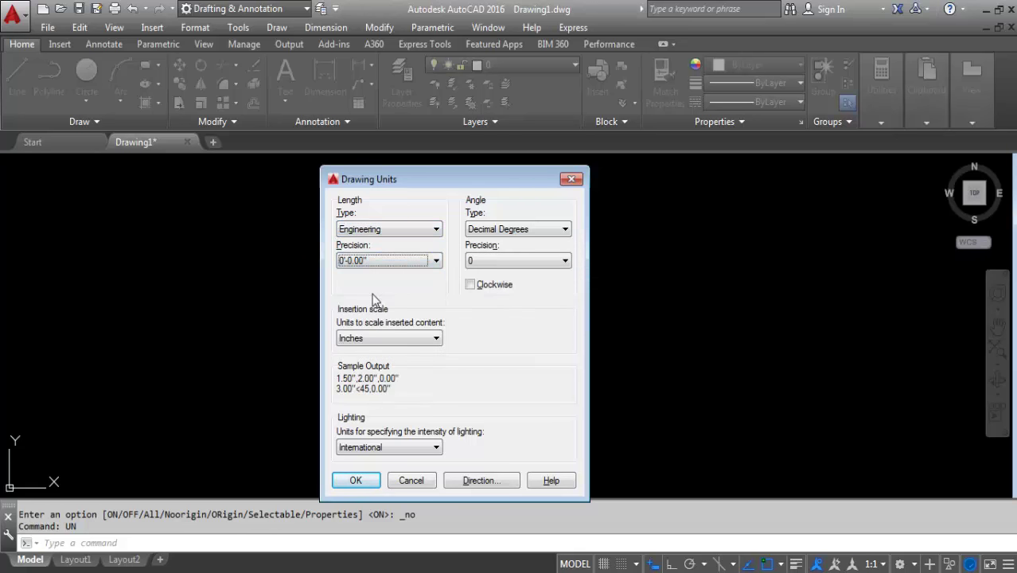
{"action": "left_click", "coordinate": [379, 340]}
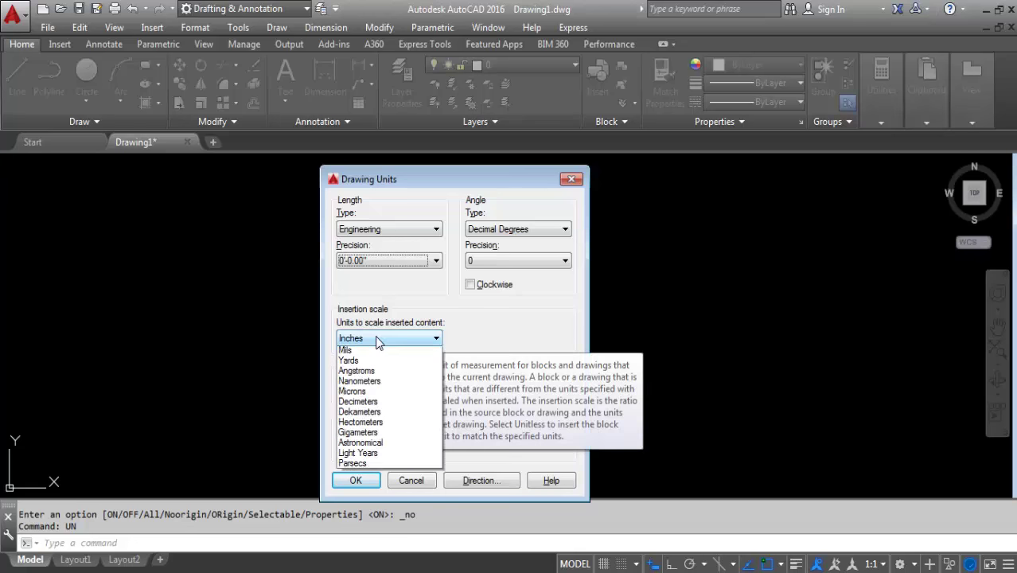
{"action": "left_click", "coordinate": [379, 341]}
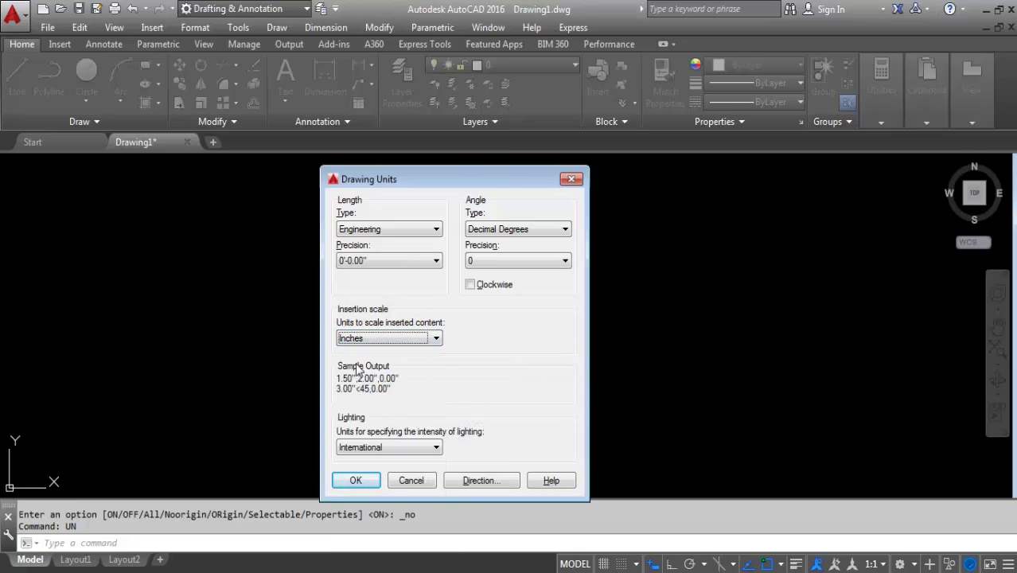
{"action": "left_click", "coordinate": [356, 481]}
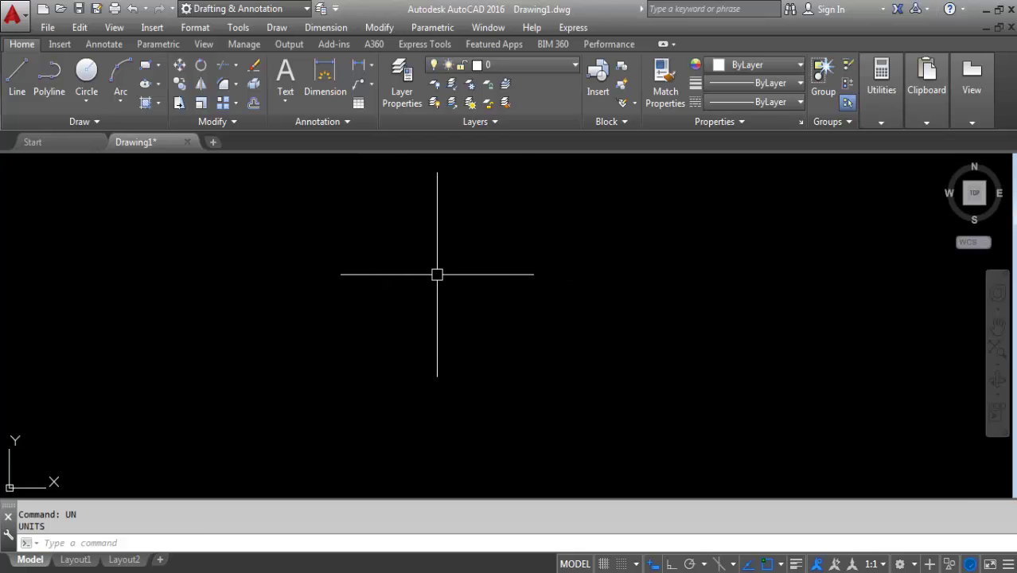
{"action": "type", "text": "L"}
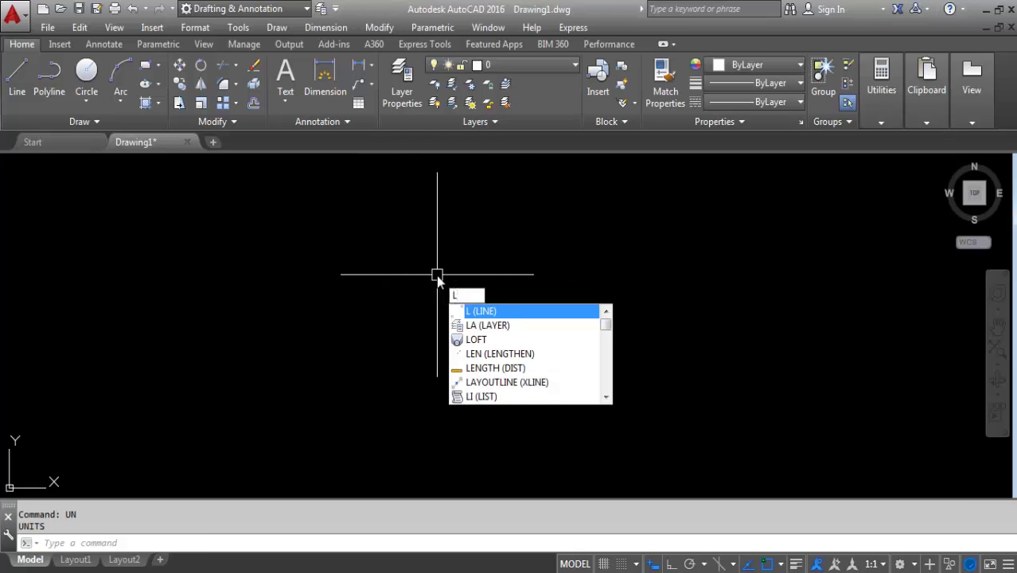
{"action": "type", "text": "A"}
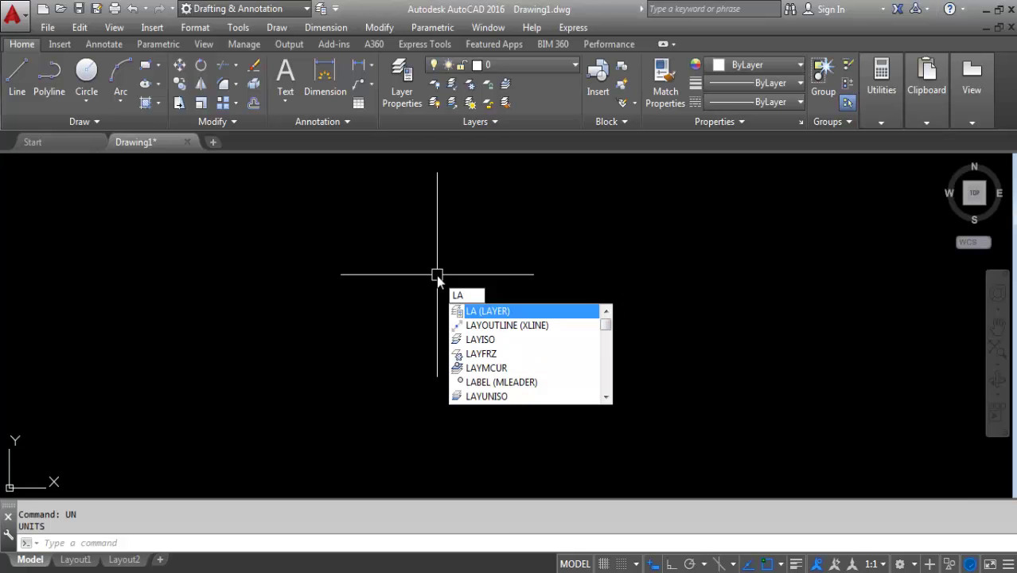
Create seven new layers, Layer1 through Layer7, in the Layer Properties Manager
{"action": "key", "text": "Return"}
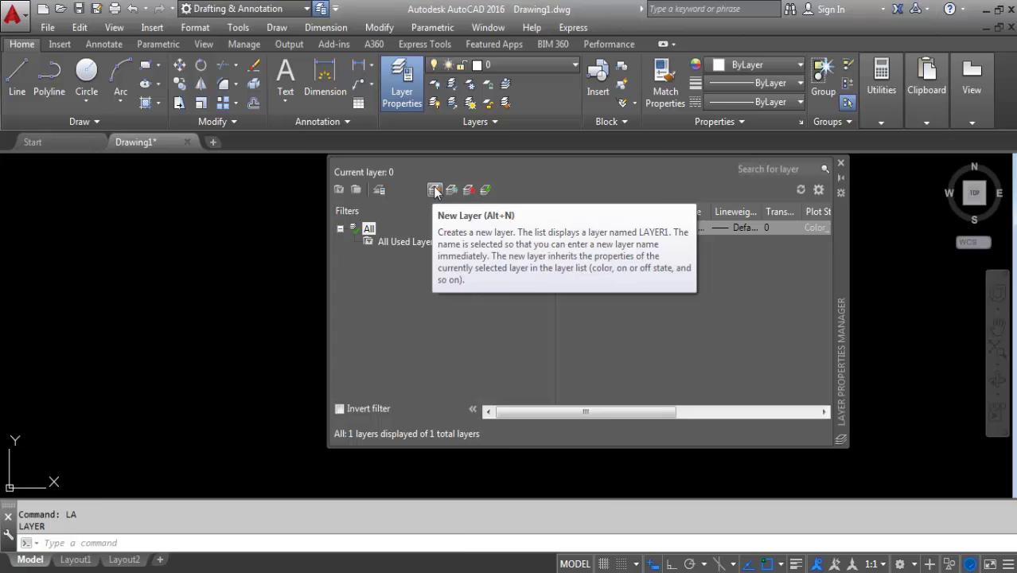
{"action": "left_click", "coordinate": [435, 191]}
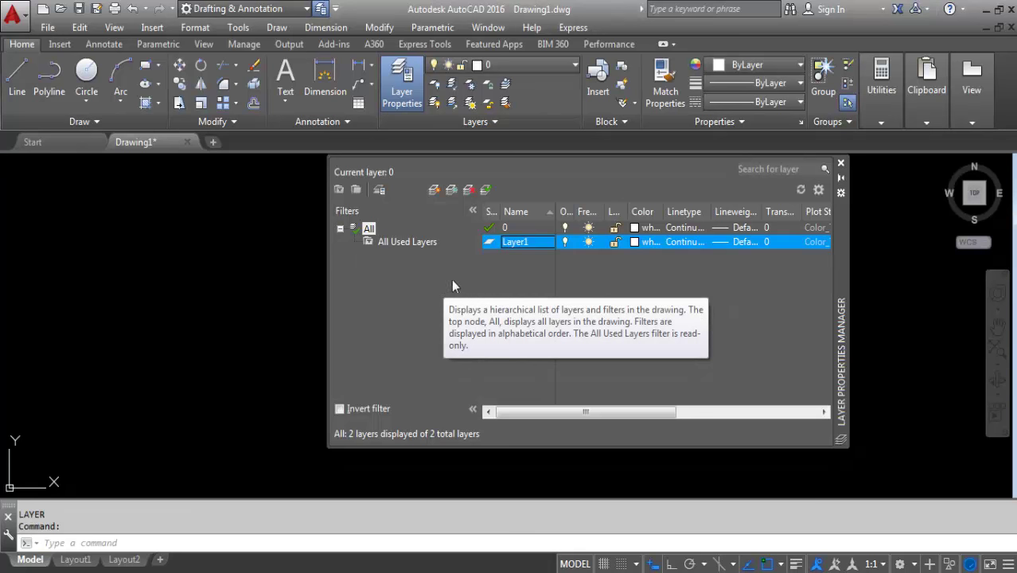
{"action": "key", "text": "alt+n"}
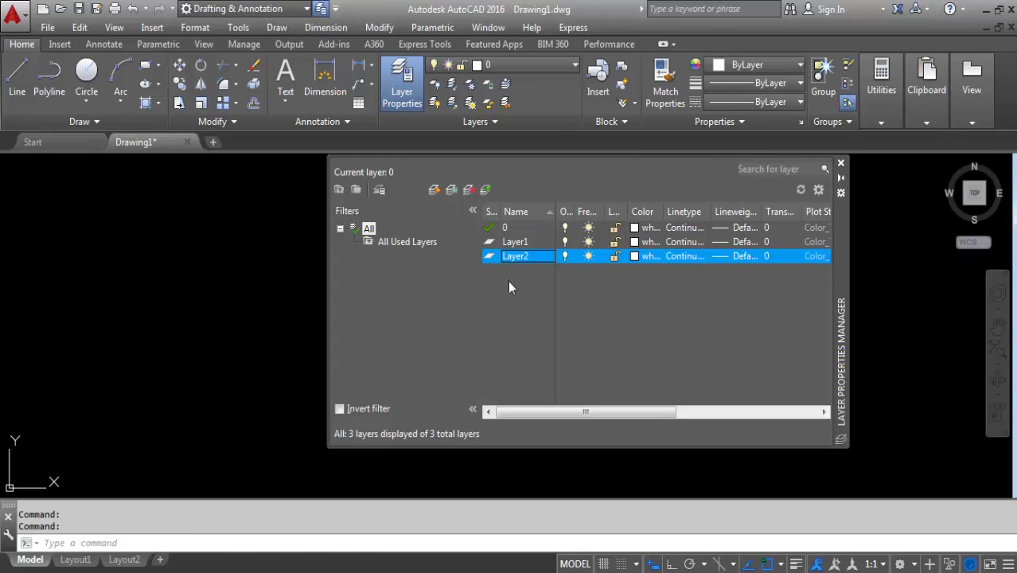
{"action": "key", "text": "alt+n"}
{"action": "key", "text": "alt+n"}
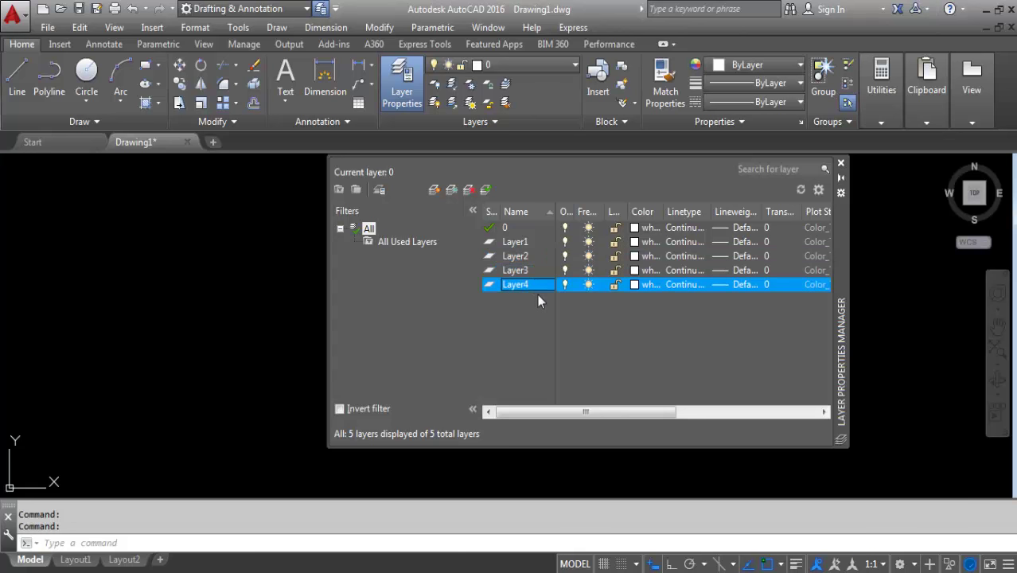
{"action": "key", "text": "alt+n"}
{"action": "key", "text": "alt+n"}
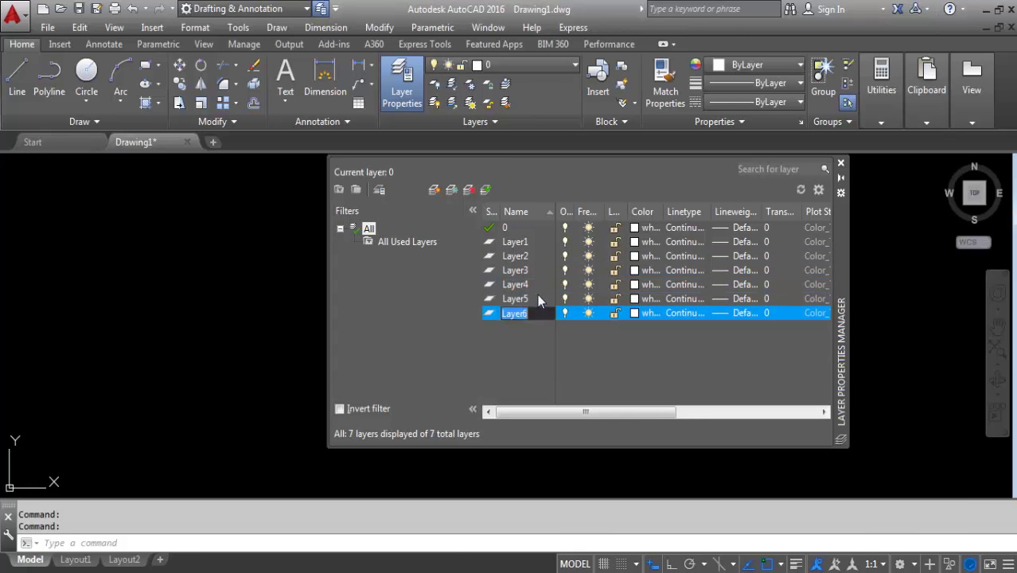
{"action": "key", "text": "alt+n"}
{"action": "left_click", "coordinate": [534, 242]}
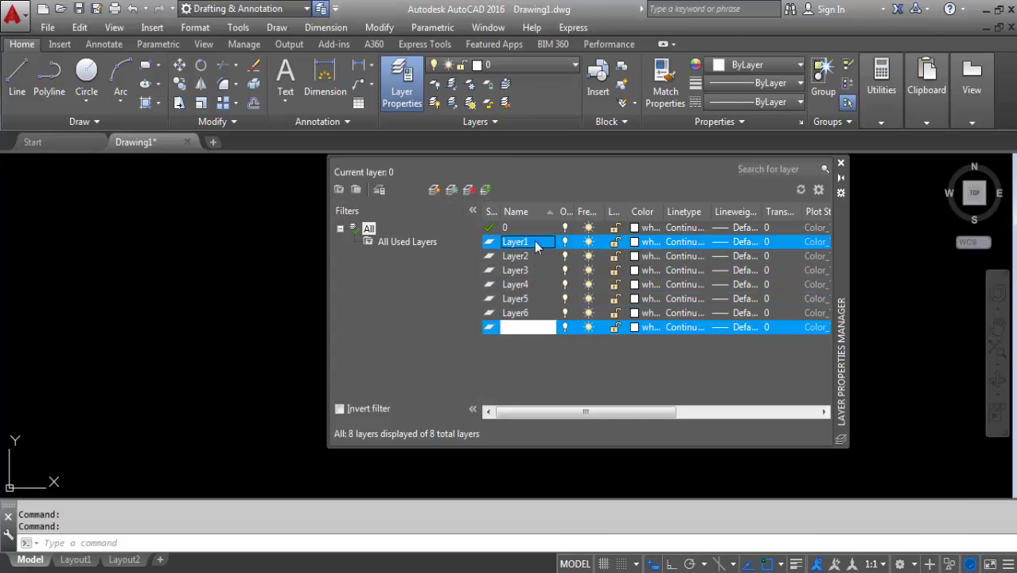
{"action": "left_click", "coordinate": [537, 241]}
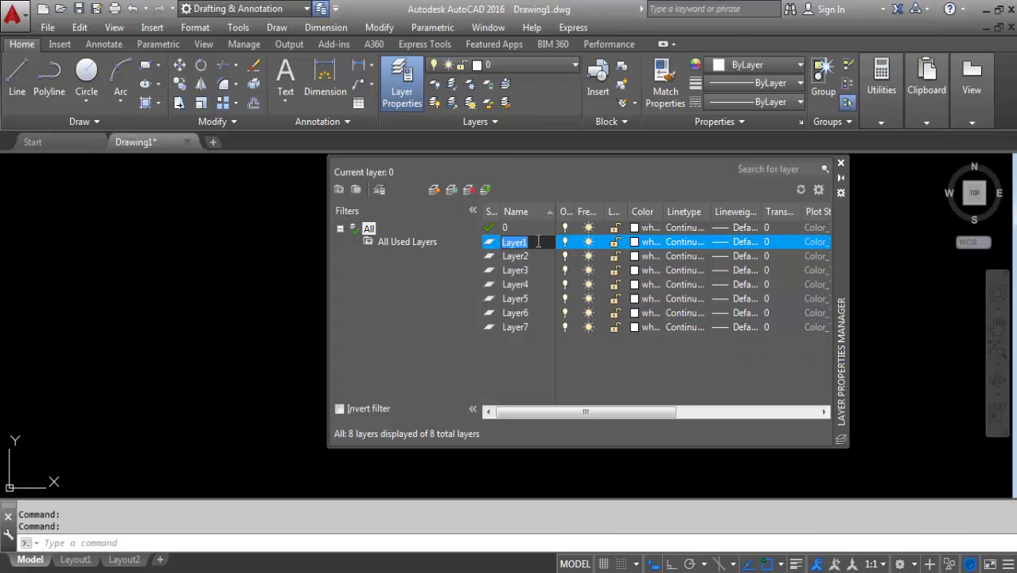
Rename Layer1 to wall and Layer2 to door
{"action": "key", "text": "BackSpace"}
{"action": "type", "text": "wall"}
{"action": "left_click", "coordinate": [535, 255]}
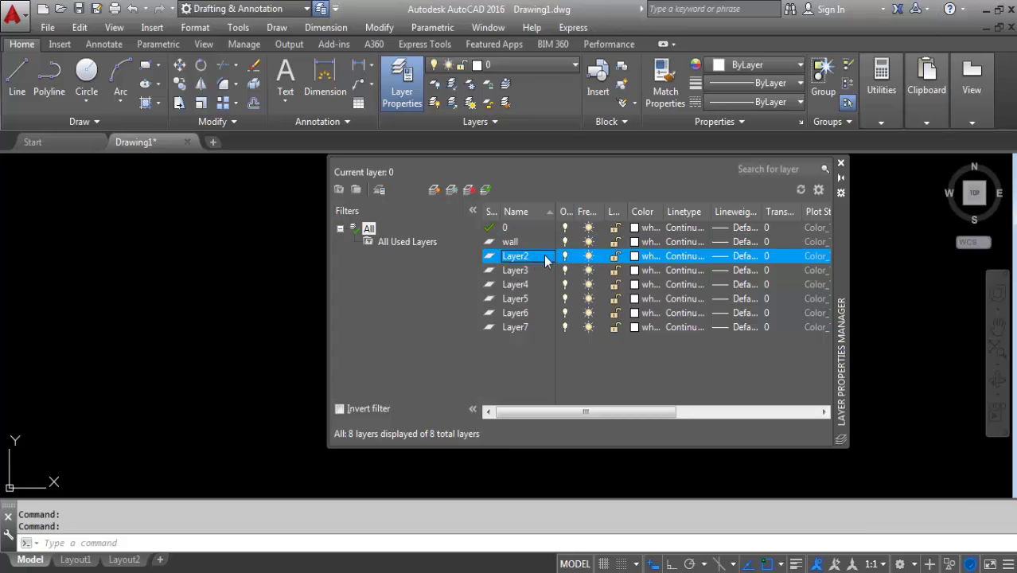
{"action": "left_click", "coordinate": [545, 256]}
{"action": "key", "text": "BackSpace"}
{"action": "type", "text": "w"}
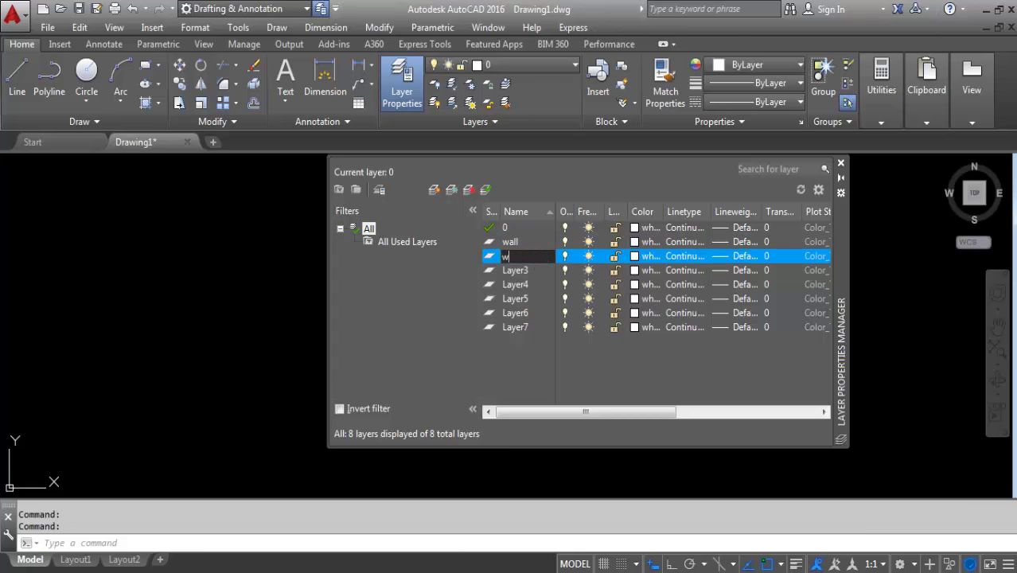
{"action": "key", "text": "BackSpace"}
{"action": "type", "text": "doo"}
{"action": "type", "text": "r"}
Rename Layer3 to Window
{"action": "left_click", "coordinate": [534, 271]}
{"action": "left_click", "coordinate": [537, 274]}
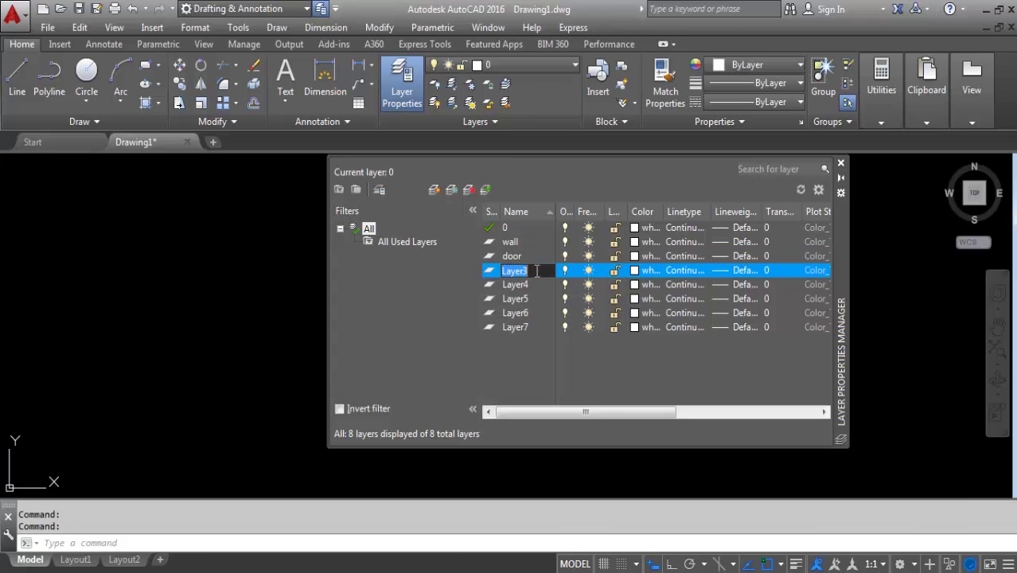
{"action": "key", "text": "BackSpace"}
{"action": "type", "text": "W"}
{"action": "type", "text": "indo"}
{"action": "type", "text": "w"}
{"action": "left_click", "coordinate": [531, 244]}
{"action": "left_click", "coordinate": [538, 285]}
{"action": "left_click", "coordinate": [538, 285]}
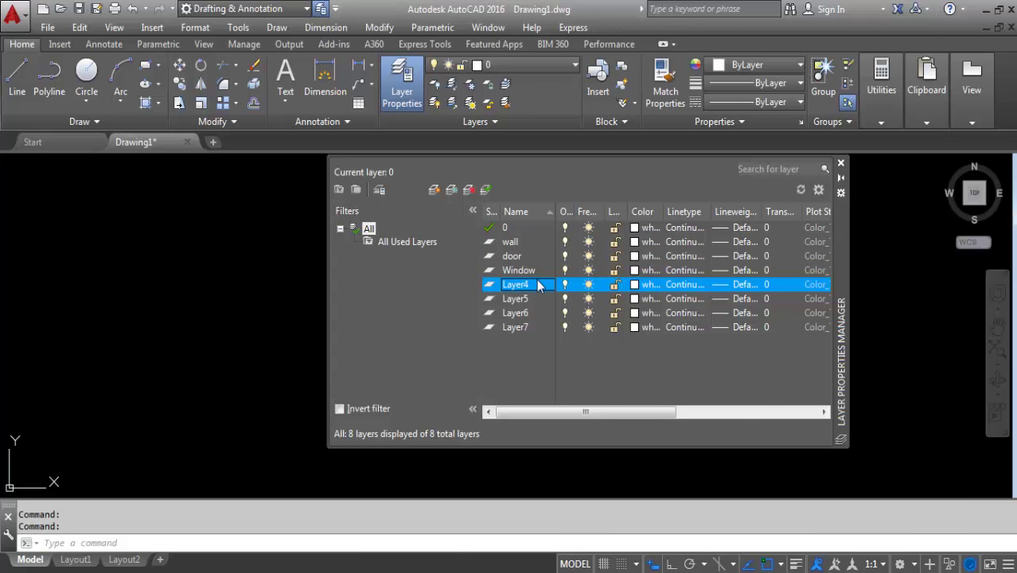
Give the wall layer colour 20 and the door layer colour 40
{"action": "left_click", "coordinate": [637, 241]}
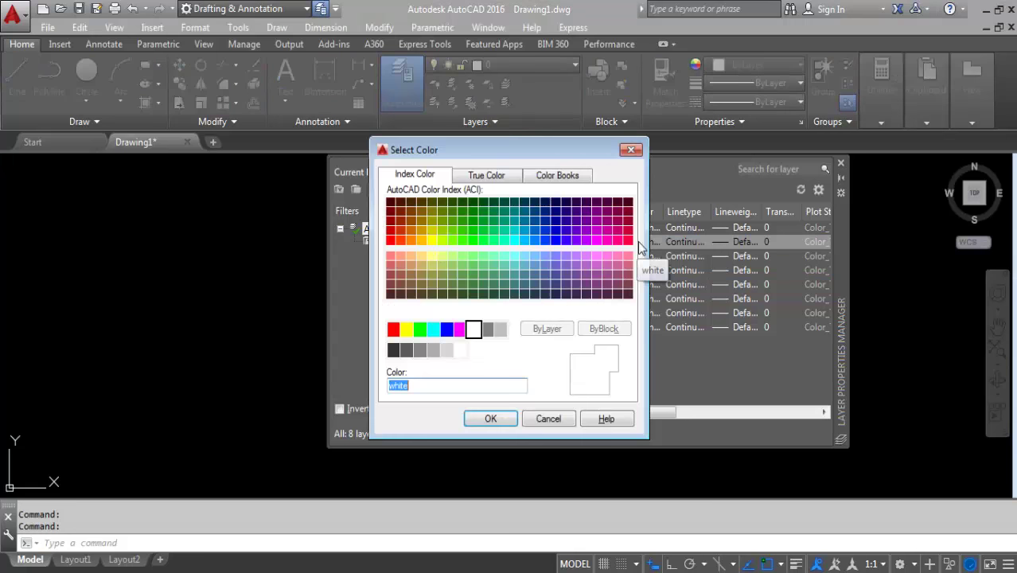
{"action": "left_click", "coordinate": [401, 241]}
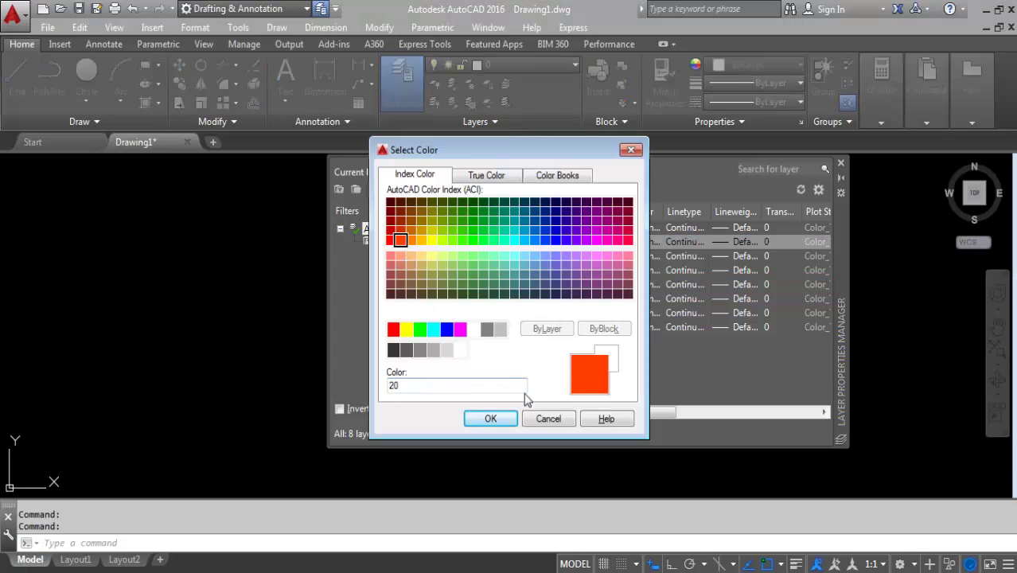
{"action": "left_click", "coordinate": [490, 419]}
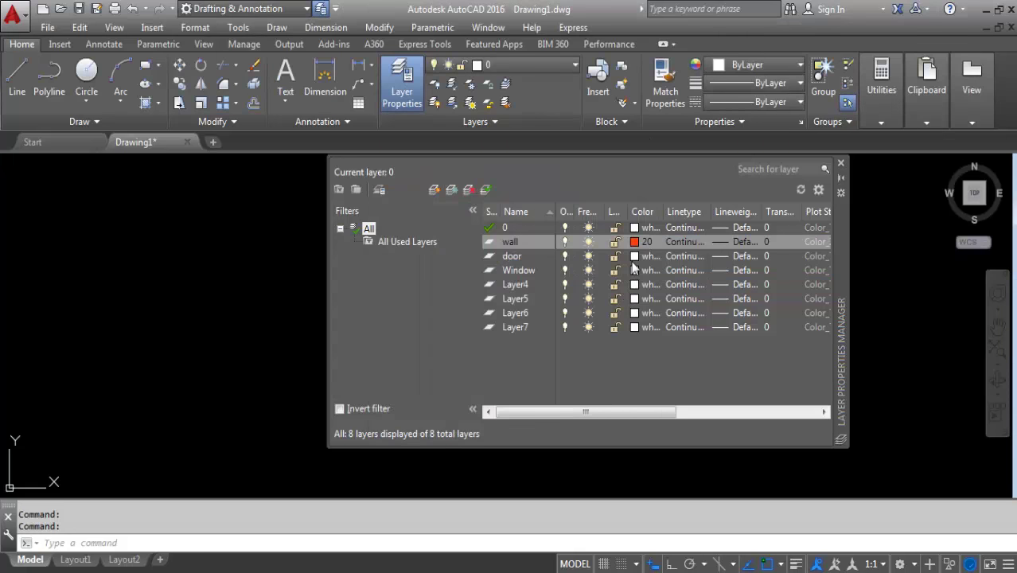
{"action": "left_click", "coordinate": [636, 255]}
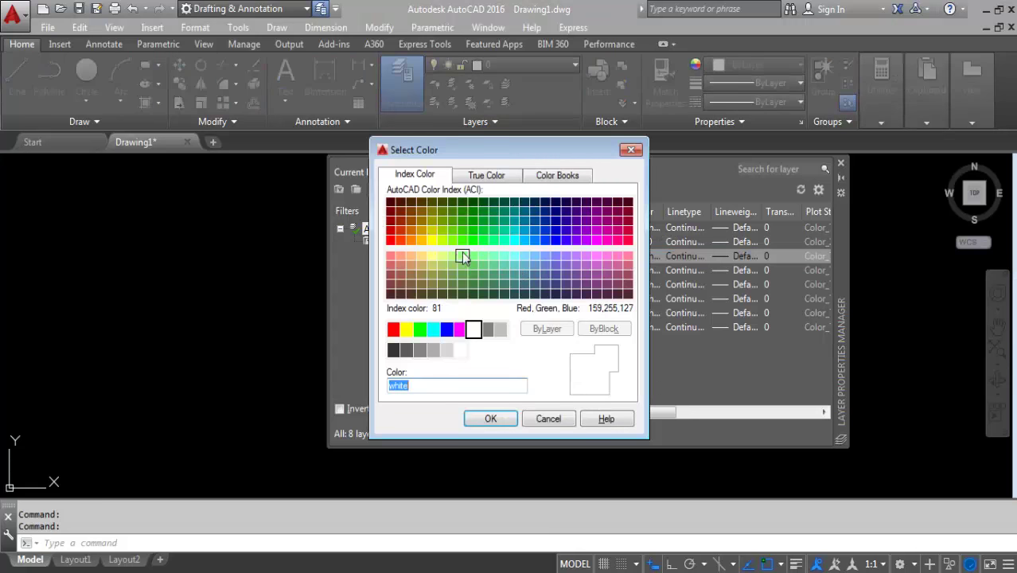
{"action": "left_click", "coordinate": [422, 241]}
{"action": "left_click", "coordinate": [422, 241]}
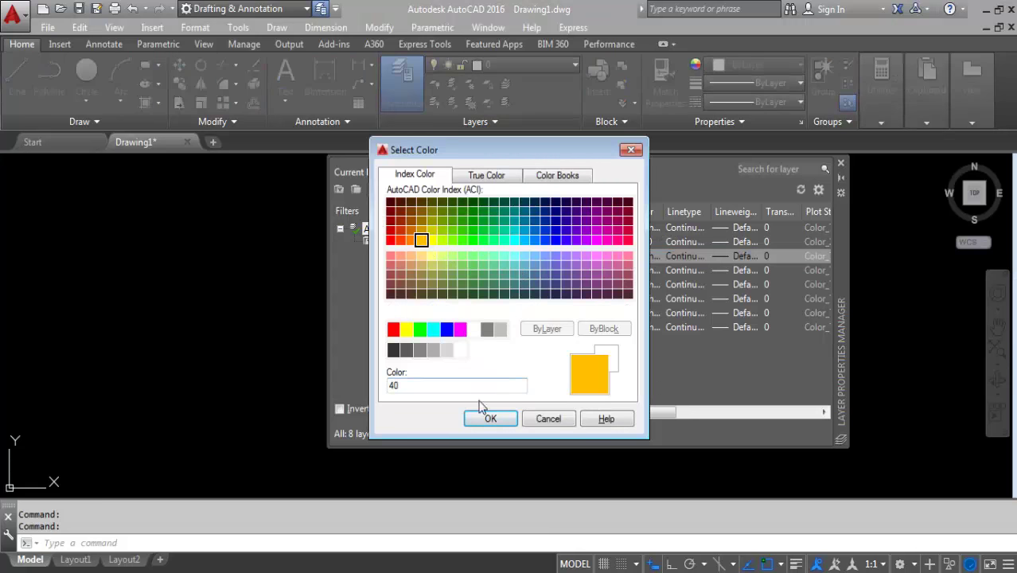
{"action": "left_click", "coordinate": [479, 420]}
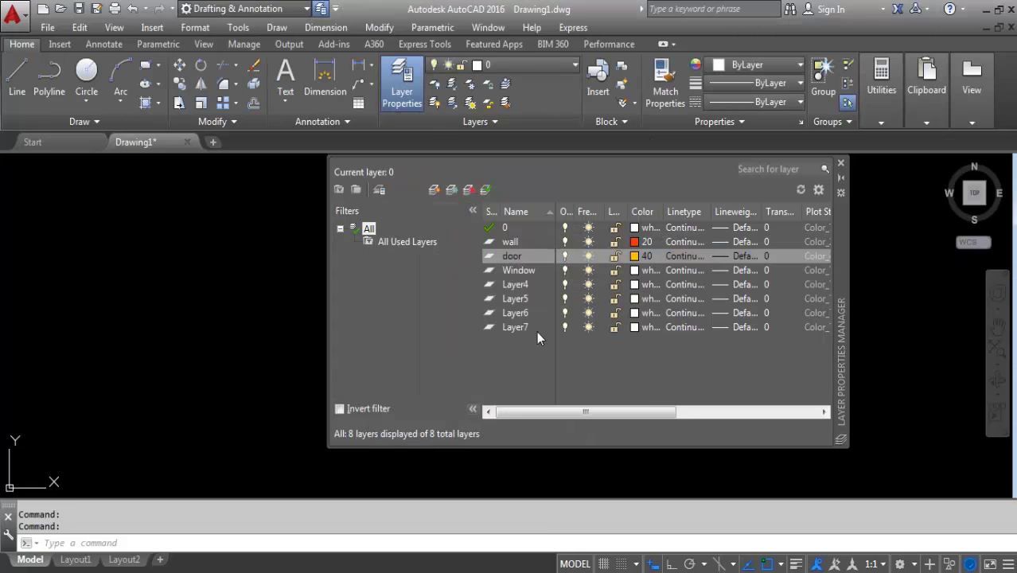
Give the Window layer magenta colour 220 and close the layer manager
{"action": "left_click", "coordinate": [635, 270]}
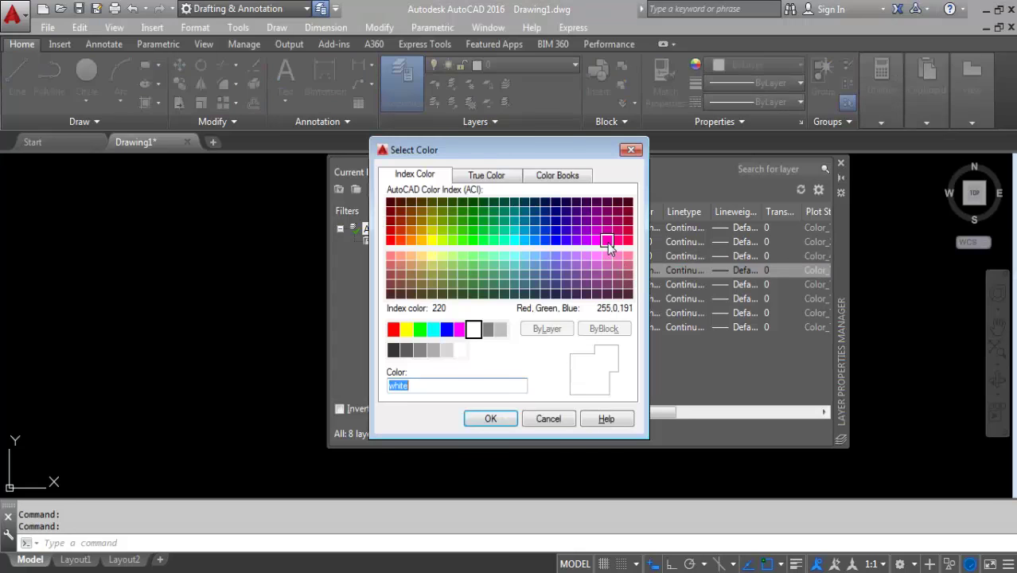
{"action": "left_click", "coordinate": [607, 239]}
{"action": "left_click", "coordinate": [490, 420]}
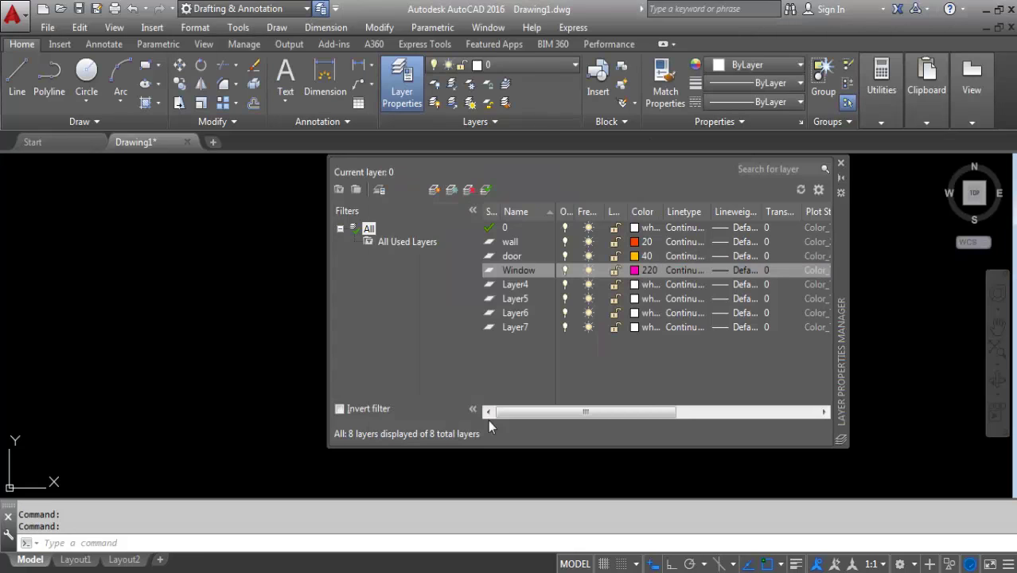
{"action": "left_click", "coordinate": [841, 163]}
Choose wall from the Layer dropdown to make it the current layer
{"action": "left_click", "coordinate": [503, 65]}
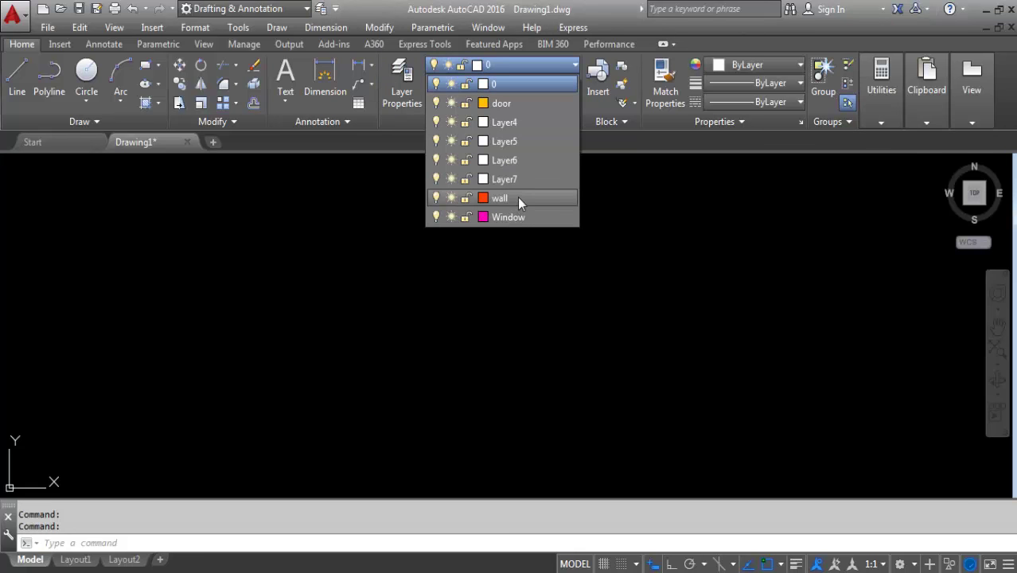
{"action": "left_click", "coordinate": [518, 199]}
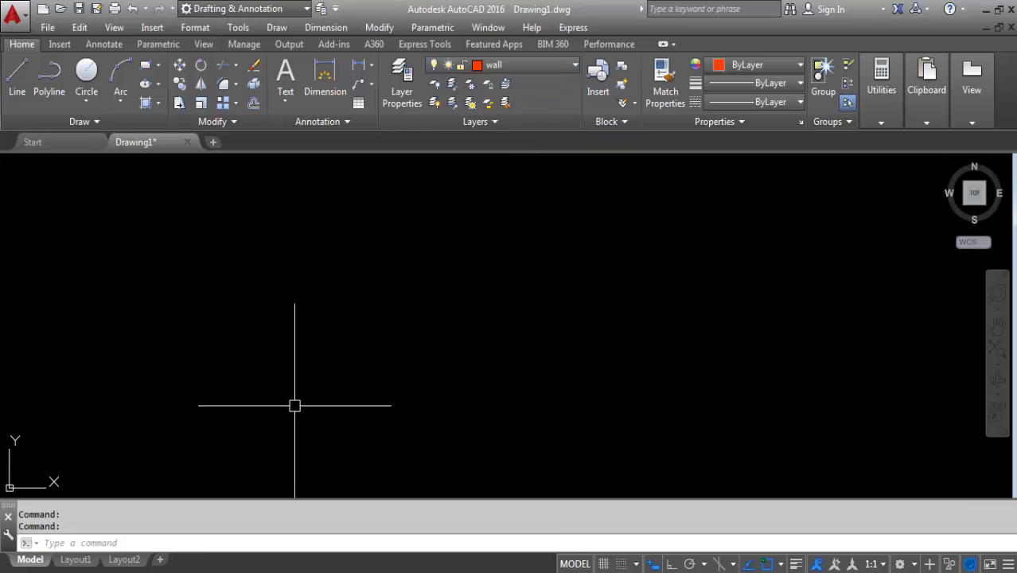
{"action": "type", "text": "R"}
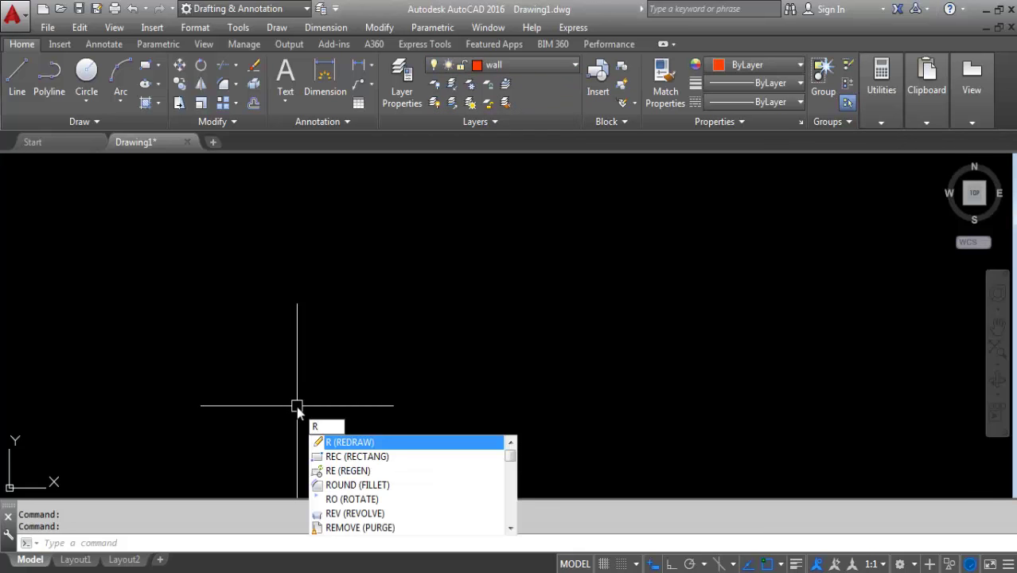
{"action": "key", "text": "Escape"}
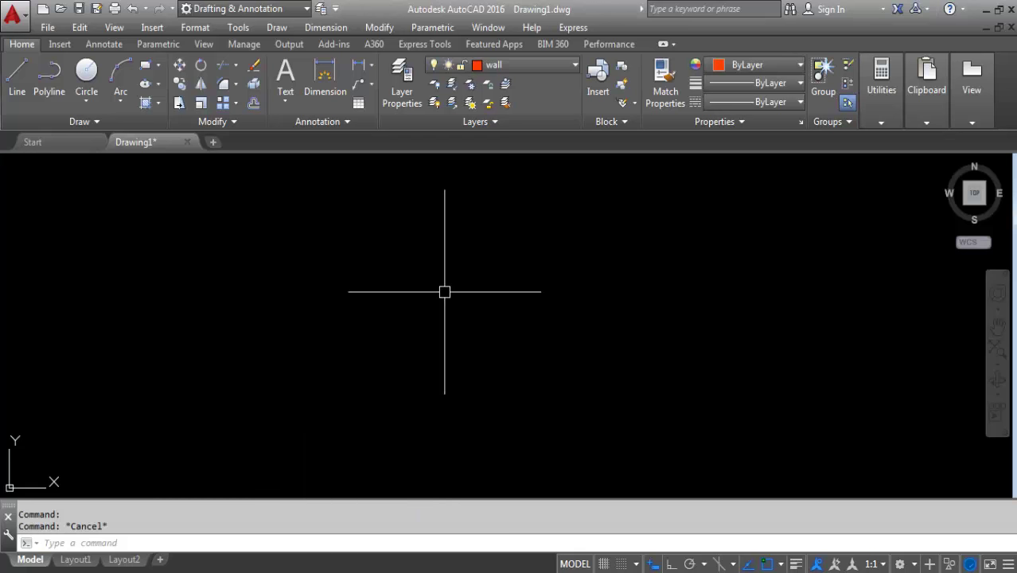
{"action": "type", "text": "RE"}
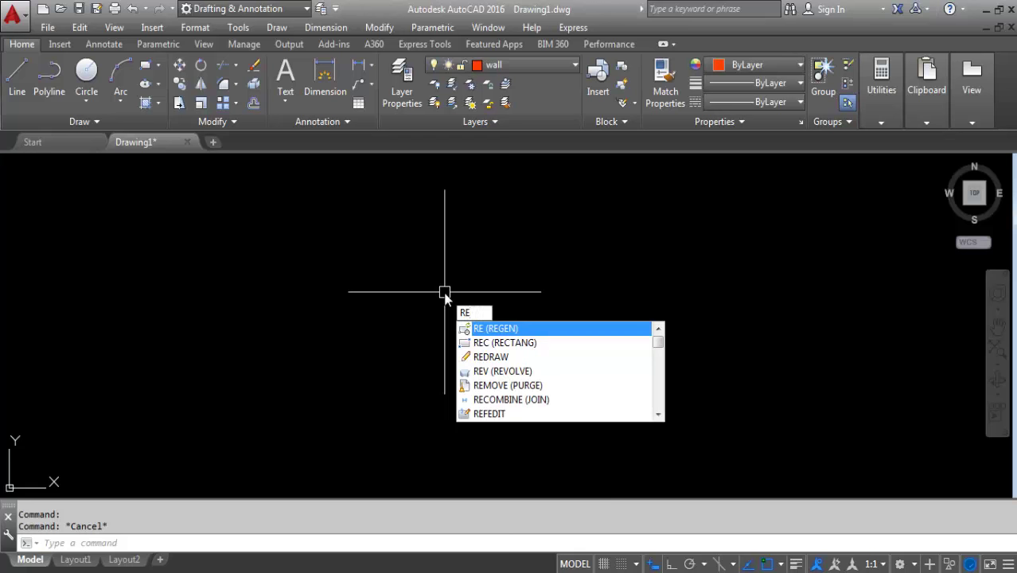
{"action": "type", "text": "C"}
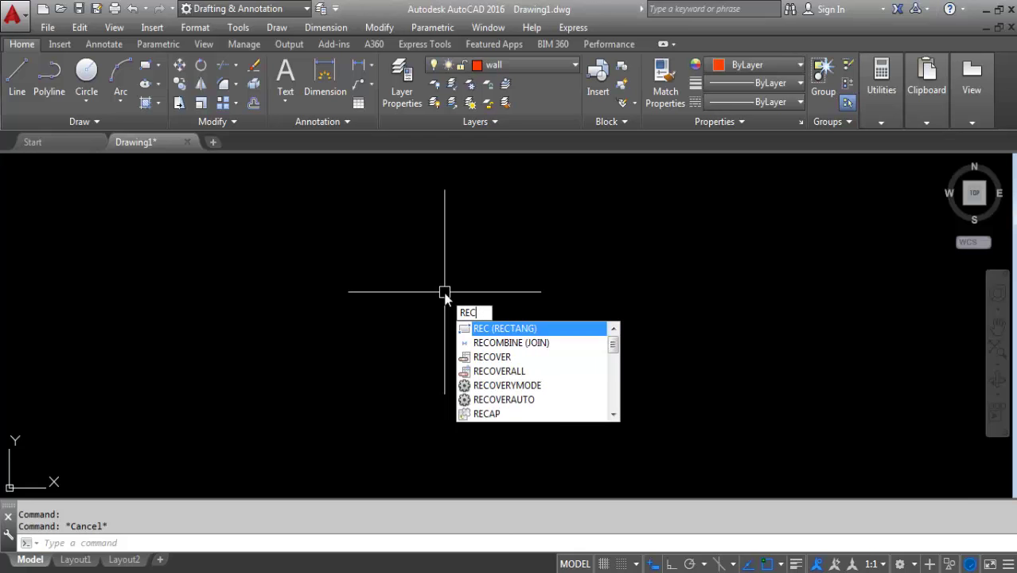
Draw a 35' by 40' rectangle using the Dimensions option and center it in view
{"action": "key", "text": "Return"}
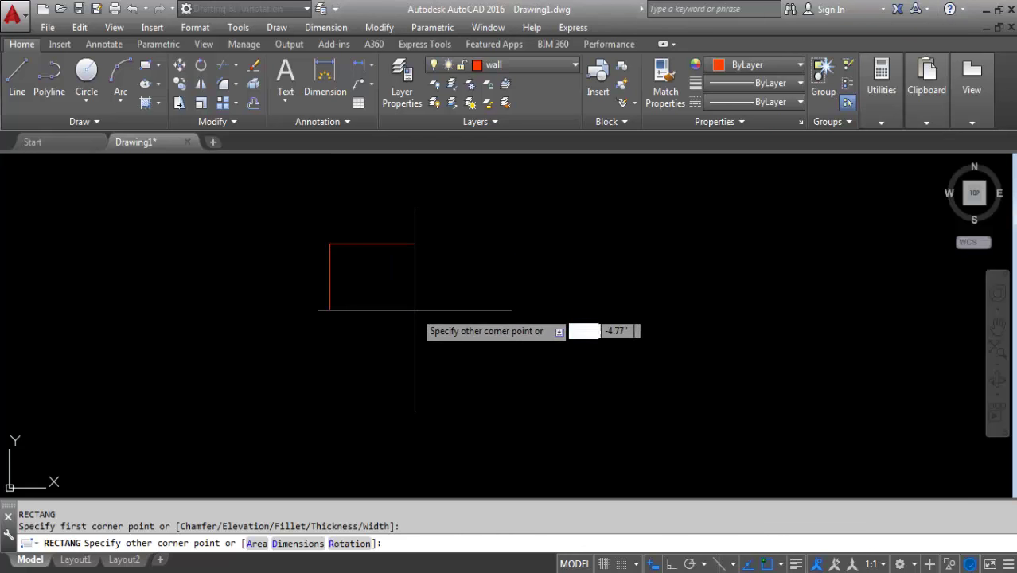
{"action": "right_click", "coordinate": [414, 309]}
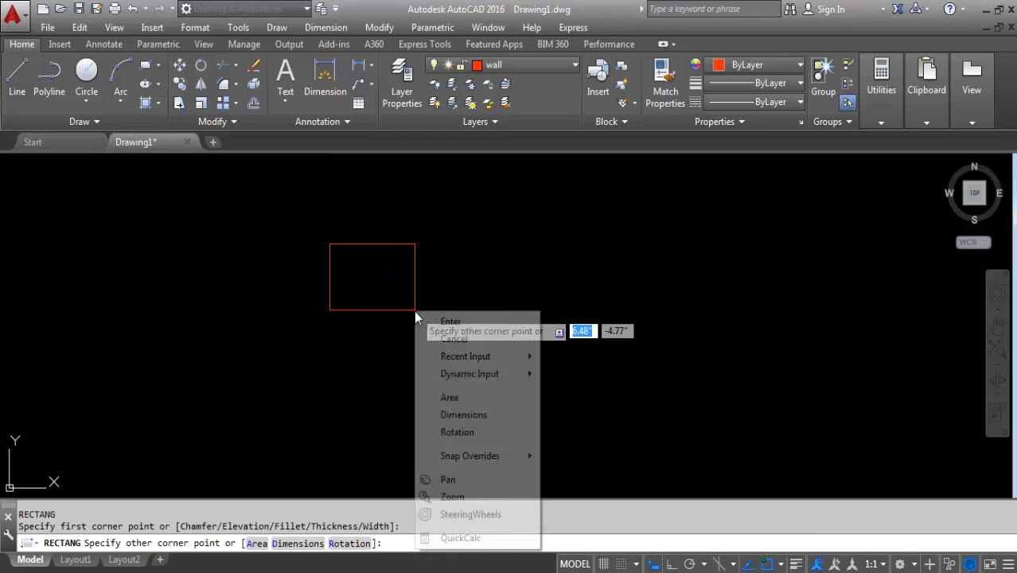
{"action": "left_click", "coordinate": [465, 415]}
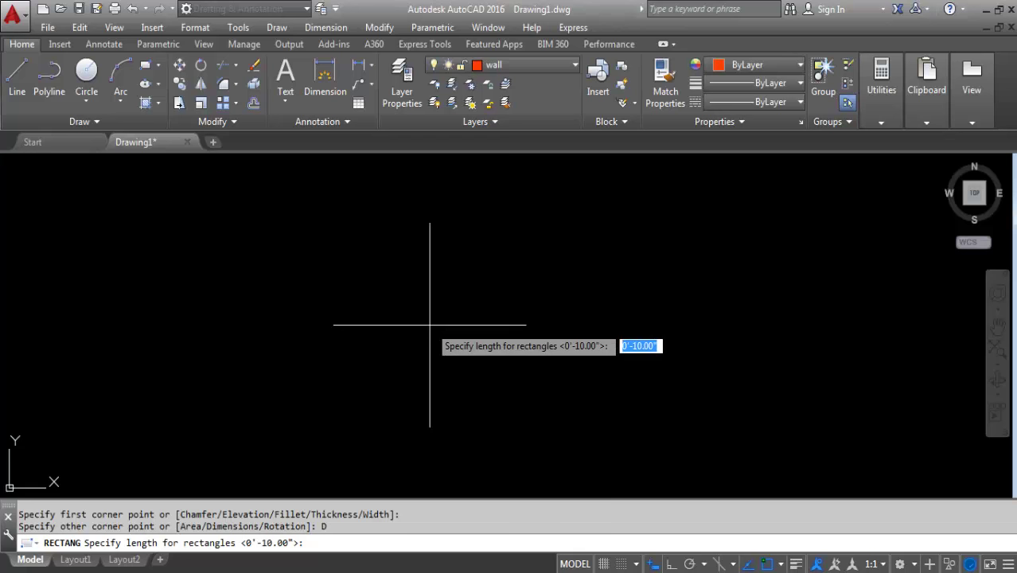
{"action": "type", "text": "35'"}
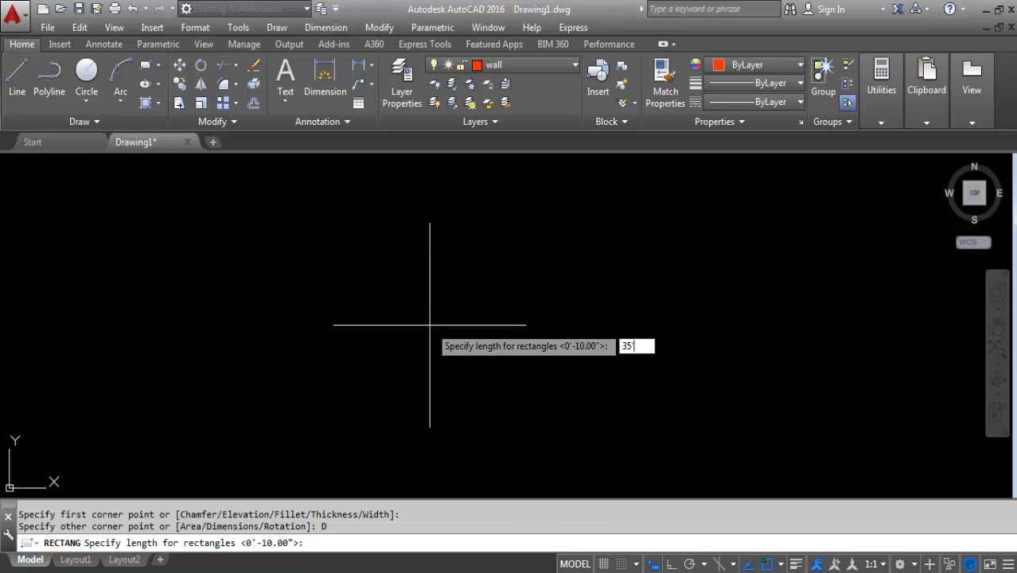
{"action": "key", "text": "Return"}
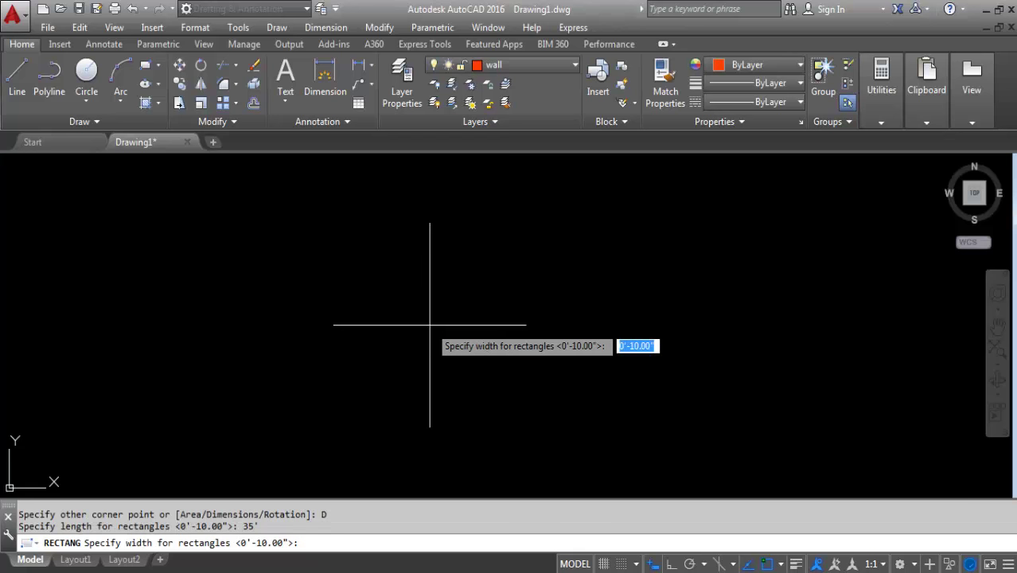
{"action": "type", "text": "40"}
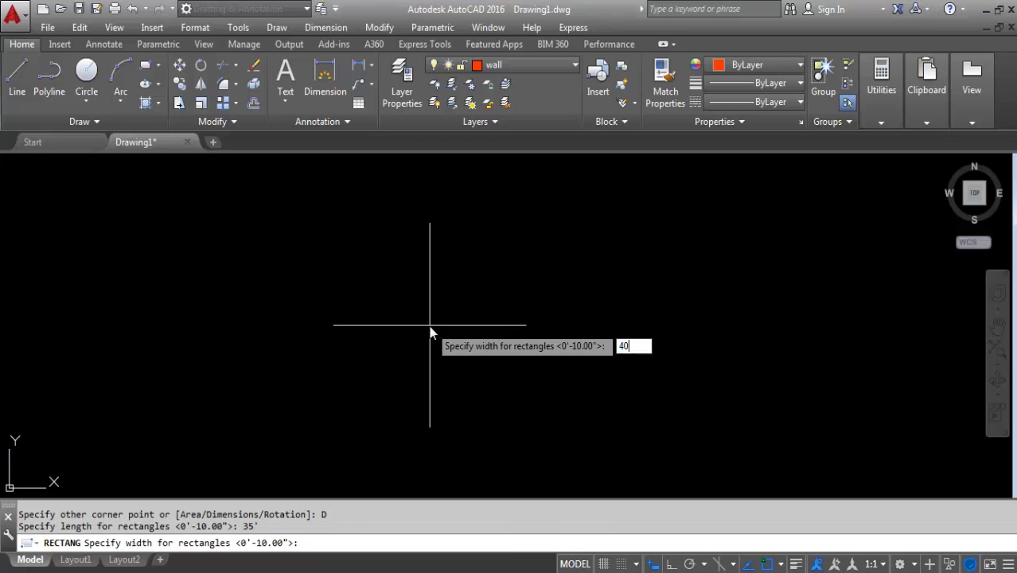
{"action": "type", "text": "'"}
{"action": "key", "text": "Return"}
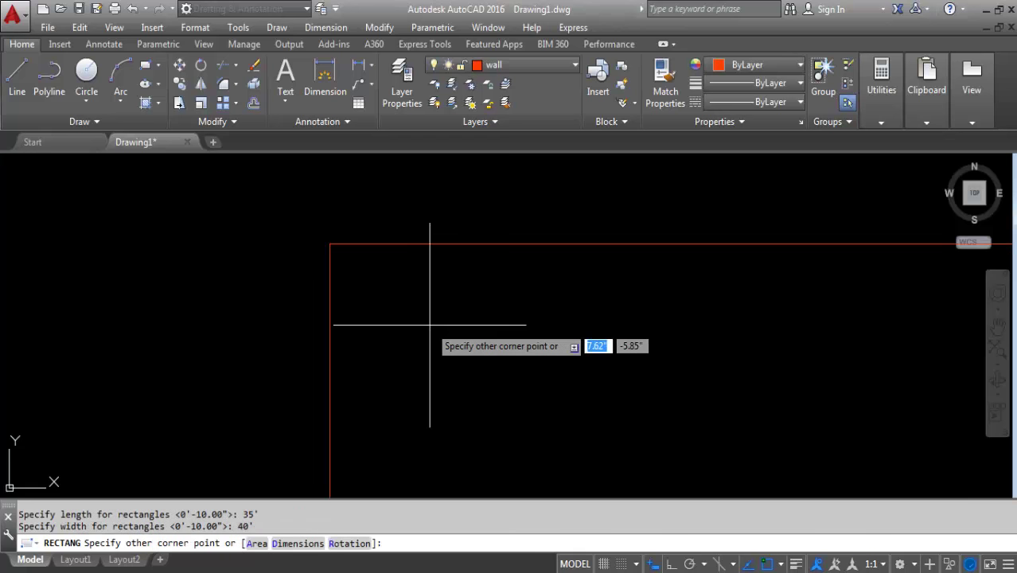
{"action": "left_click", "coordinate": [556, 345]}
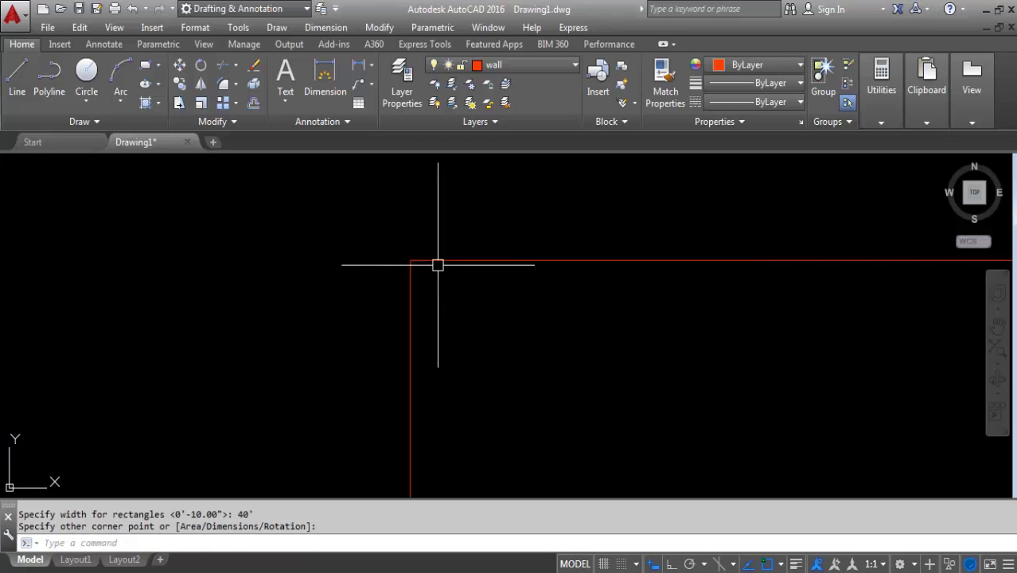
{"action": "mouse_move", "coordinate": [436, 264]}
{"action": "middle_mouse_down"}
{"action": "mouse_move", "coordinate": [463, 291]}
{"action": "mouse_move", "coordinate": [368, 250]}
{"action": "middle_mouse_up"}
{"action": "scroll", "coordinate": [368, 250], "scroll_direction": "down", "scroll_amount": 2}
{"action": "scroll", "coordinate": [416, 263], "scroll_direction": "down", "scroll_amount": 3}
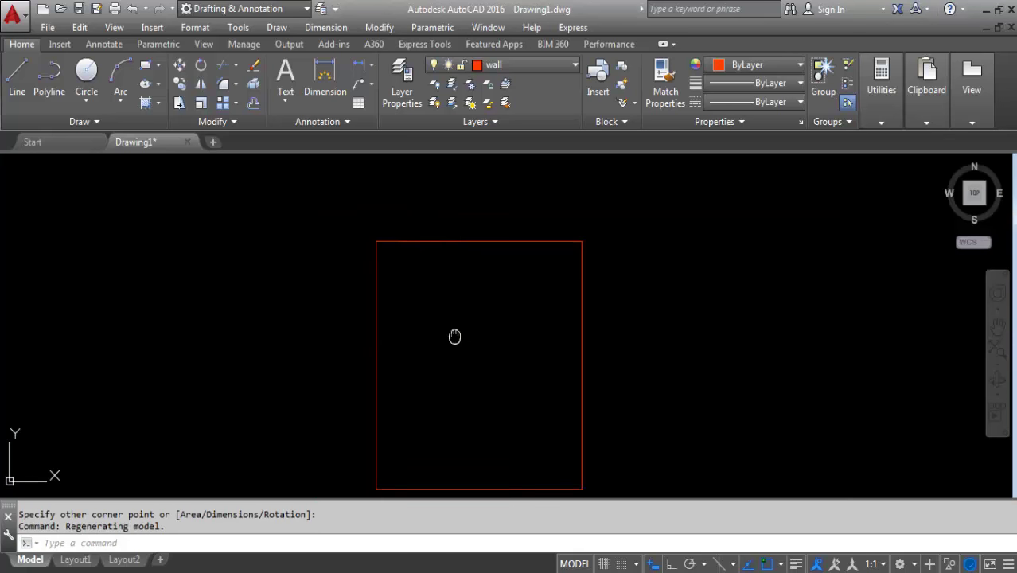
{"action": "mouse_move", "coordinate": [453, 336]}
{"action": "middle_mouse_down"}
{"action": "mouse_move", "coordinate": [459, 265]}
{"action": "mouse_move", "coordinate": [377, 285]}
{"action": "middle_mouse_up"}
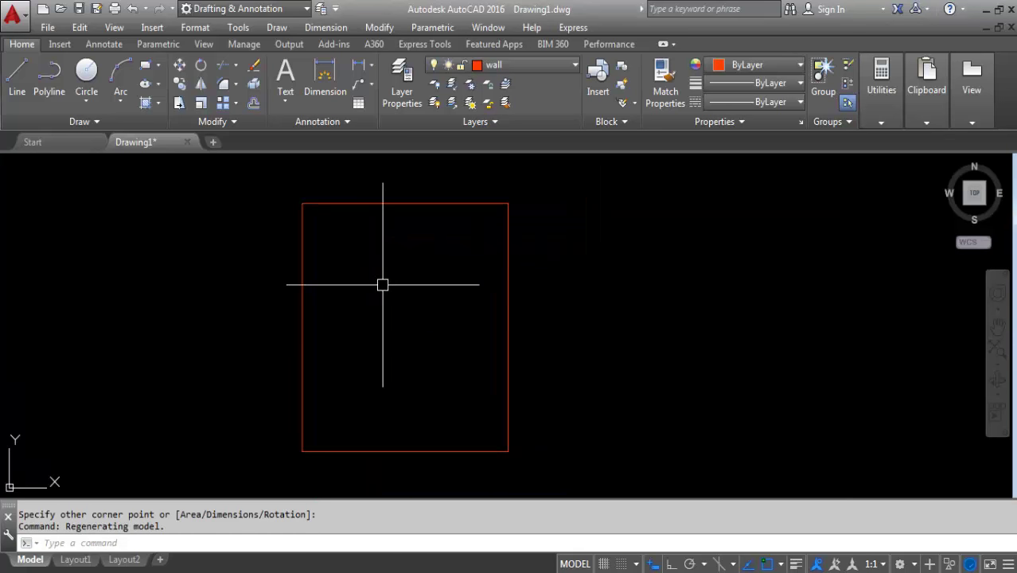
{"action": "key", "text": "Escape"}
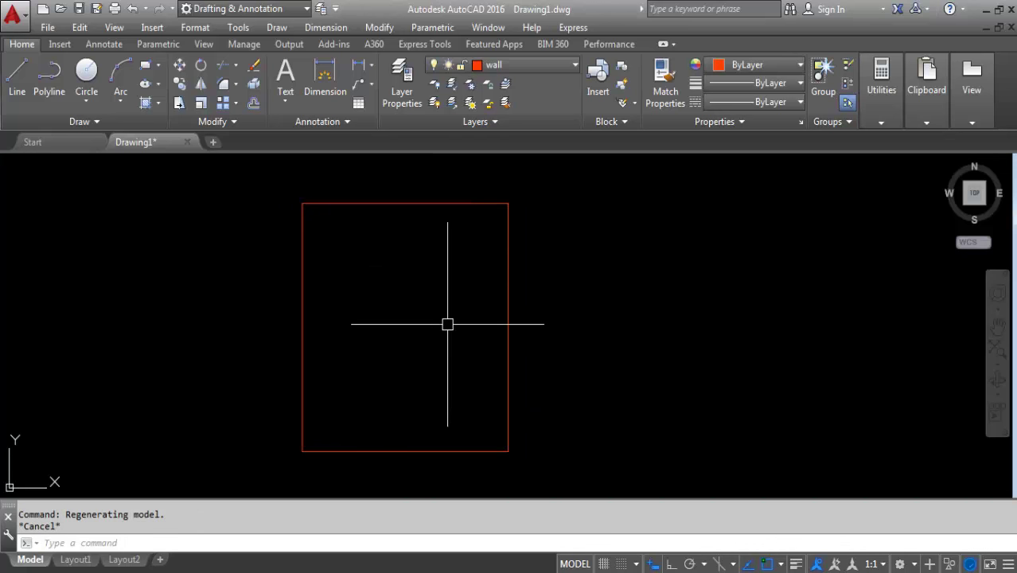
Offset the rectangle 5 inches inward to create the inner wall line
{"action": "type", "text": "o"}
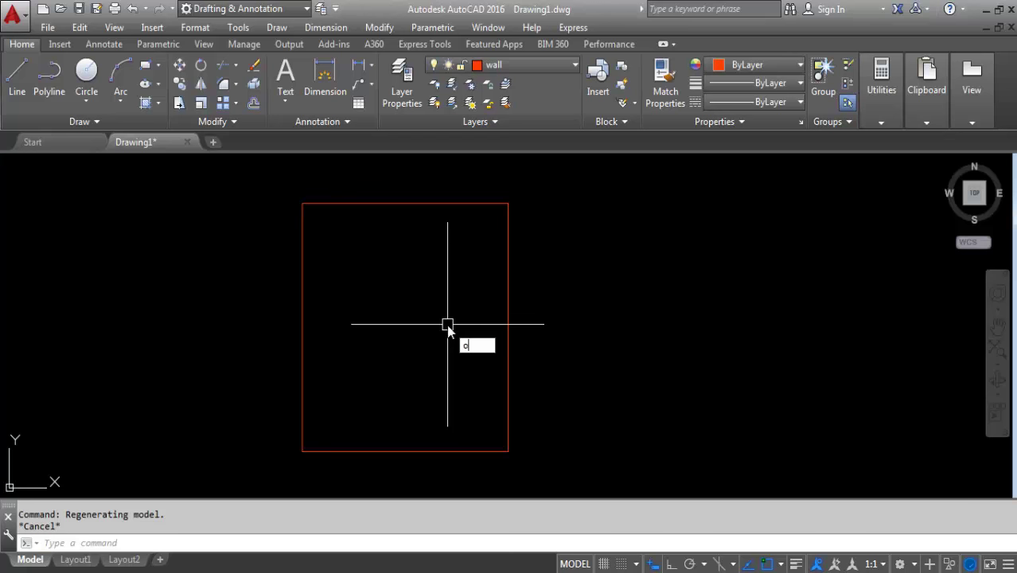
{"action": "key", "text": "Return"}
{"action": "type", "text": "5"}
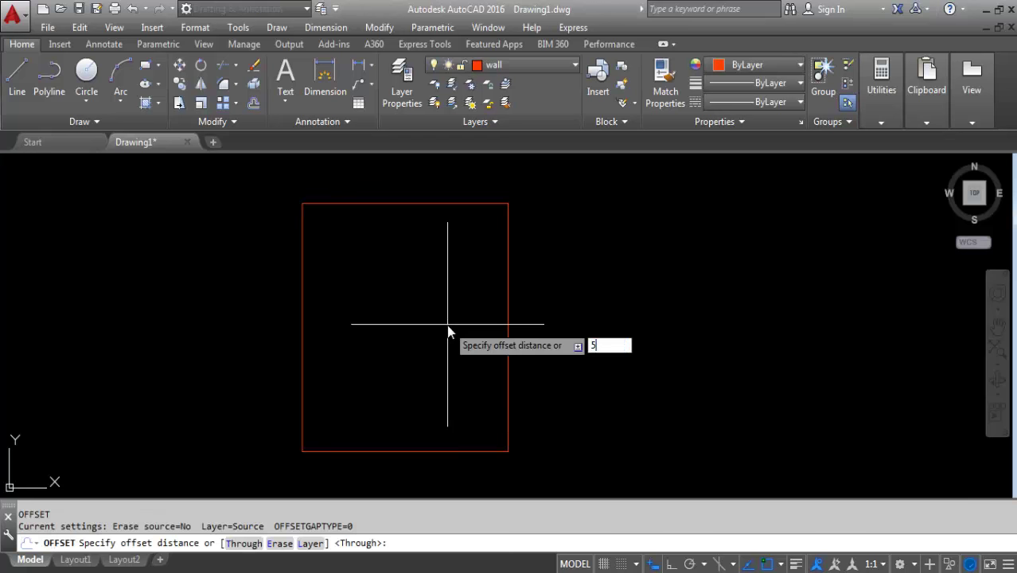
{"action": "key", "text": "Return"}
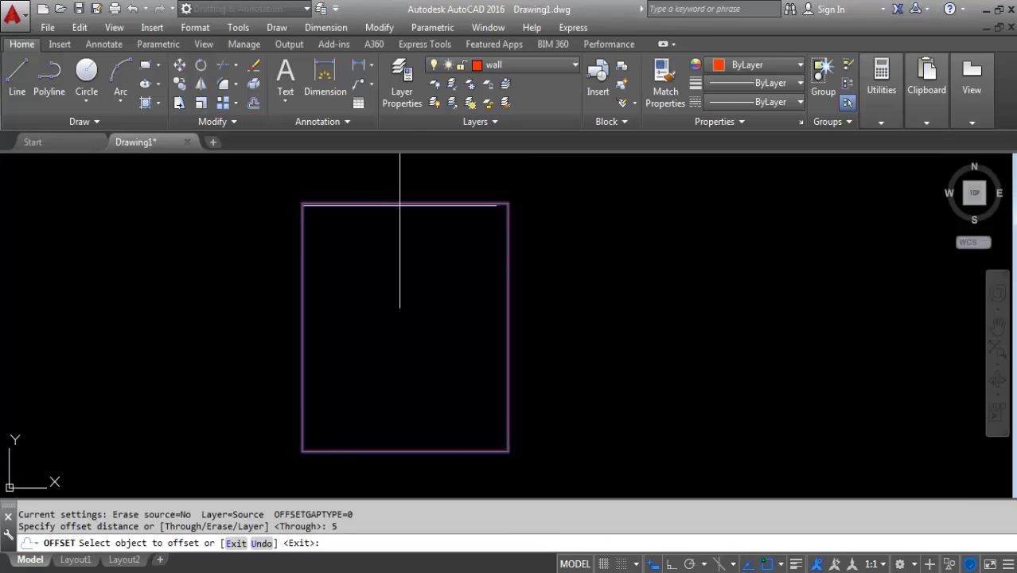
{"action": "left_click", "coordinate": [406, 204]}
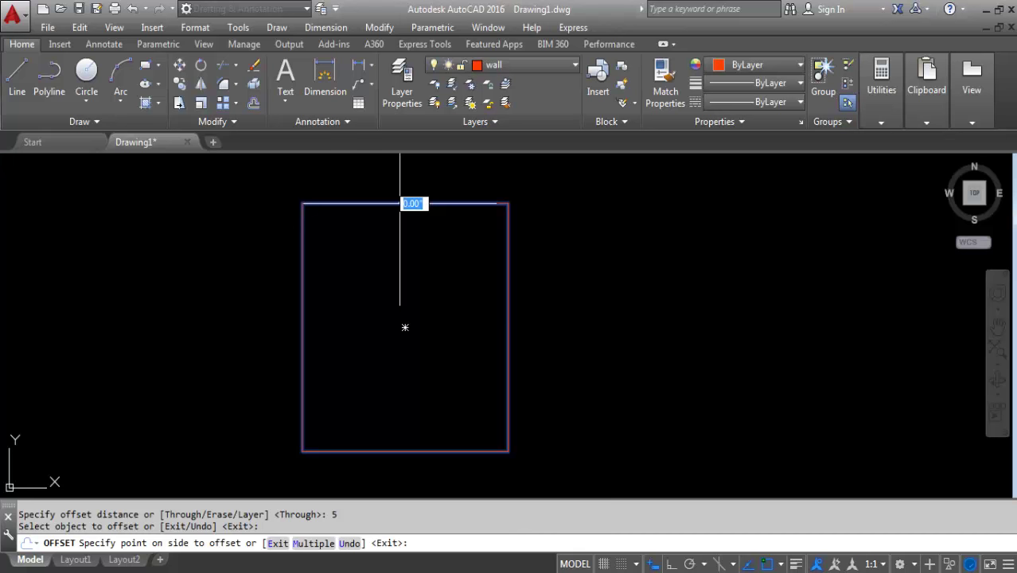
{"action": "left_click", "coordinate": [438, 340]}
{"action": "key", "text": "Escape"}
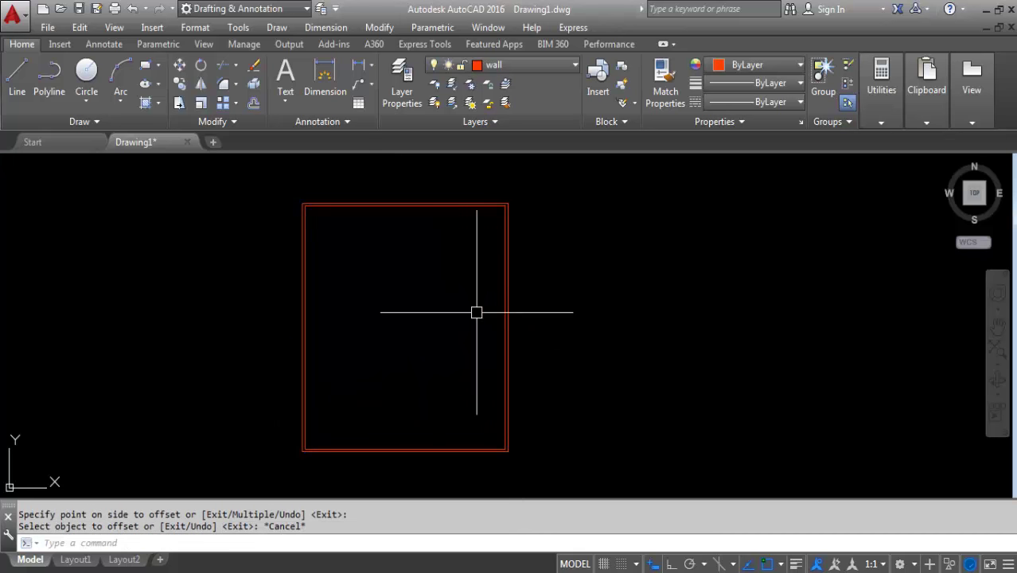
Select the two overlapping outlines along the top edge to check them
{"action": "mouse_move", "coordinate": [508, 319]}
{"action": "middle_mouse_down"}
{"action": "mouse_move", "coordinate": [449, 269]}
{"action": "mouse_move", "coordinate": [495, 326]}
{"action": "middle_mouse_up"}
{"action": "scroll", "coordinate": [450, 269], "scroll_direction": "up", "scroll_amount": 2}
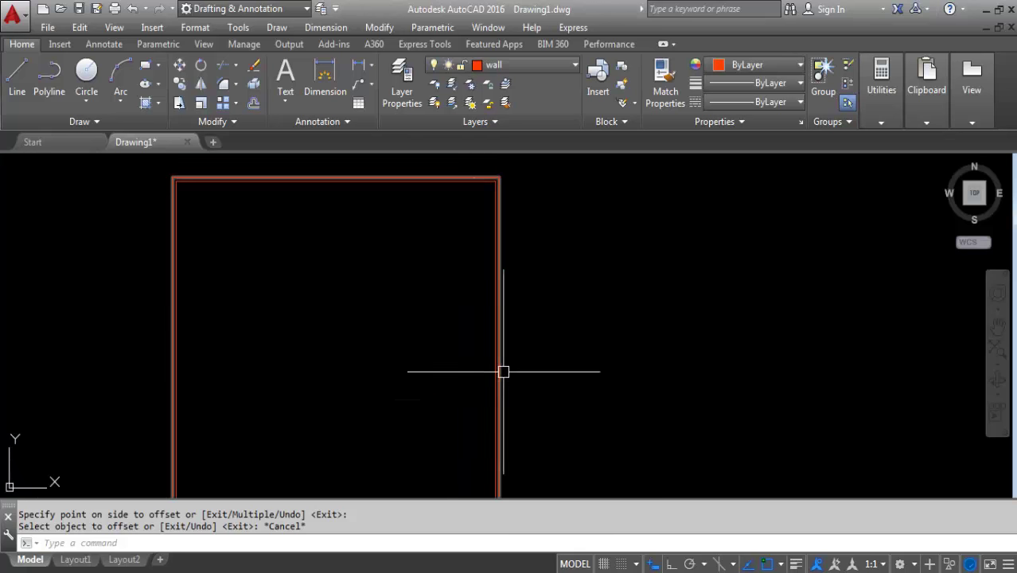
{"action": "left_click", "coordinate": [433, 179]}
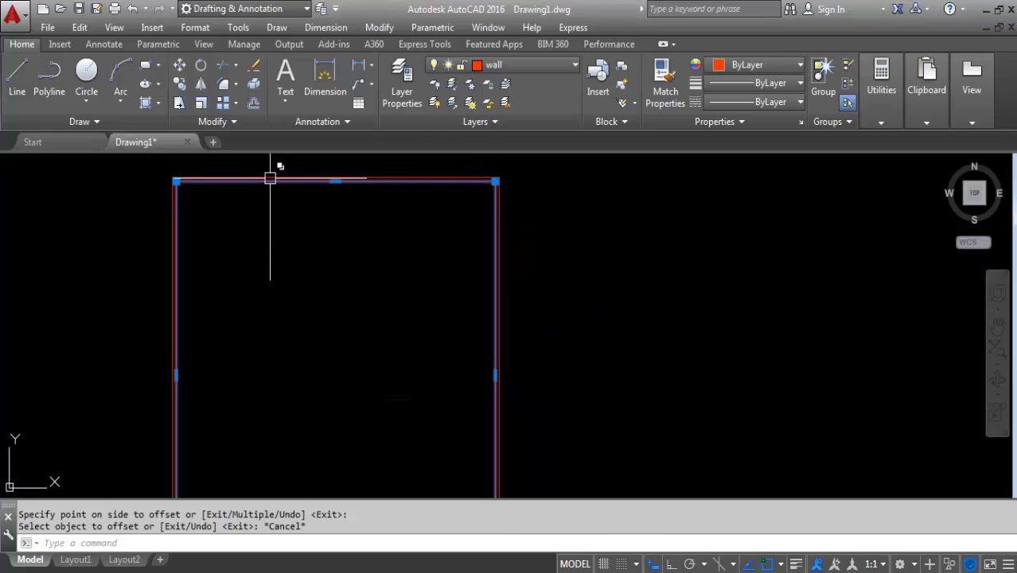
{"action": "left_click", "coordinate": [394, 186]}
{"action": "scroll", "coordinate": [466, 196], "scroll_direction": "down", "scroll_amount": 2}
{"action": "key", "text": "Escape"}
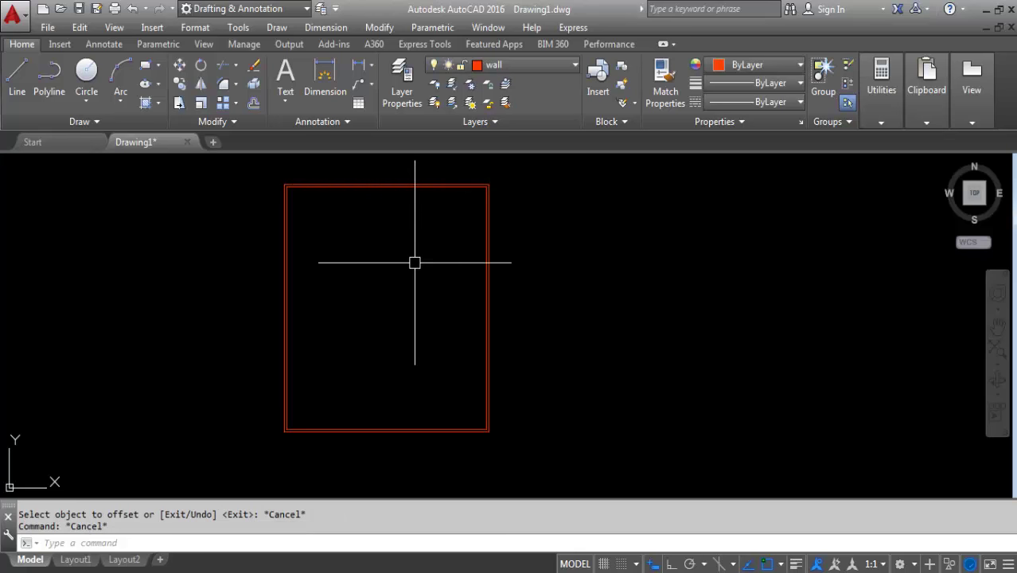
Explode both wall rectangles into individual lines and confirm an edge is now a Line
{"action": "type", "text": "E"}
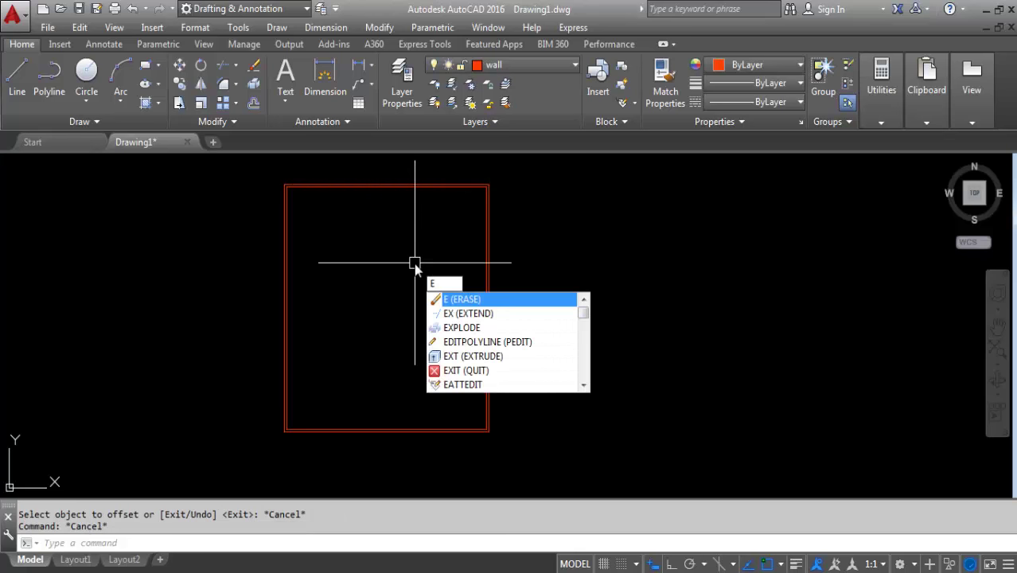
{"action": "type", "text": "X"}
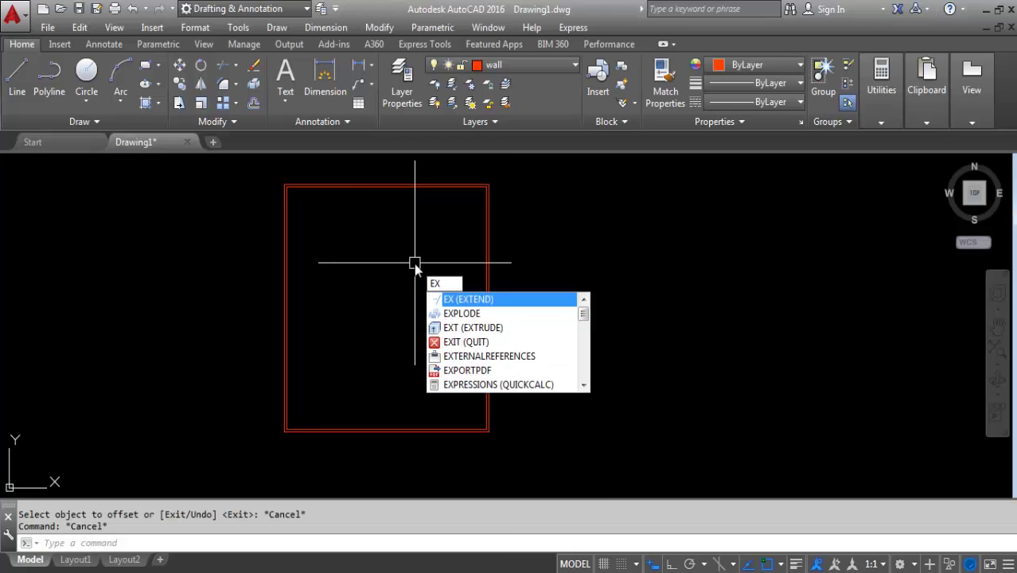
{"action": "type", "text": "P"}
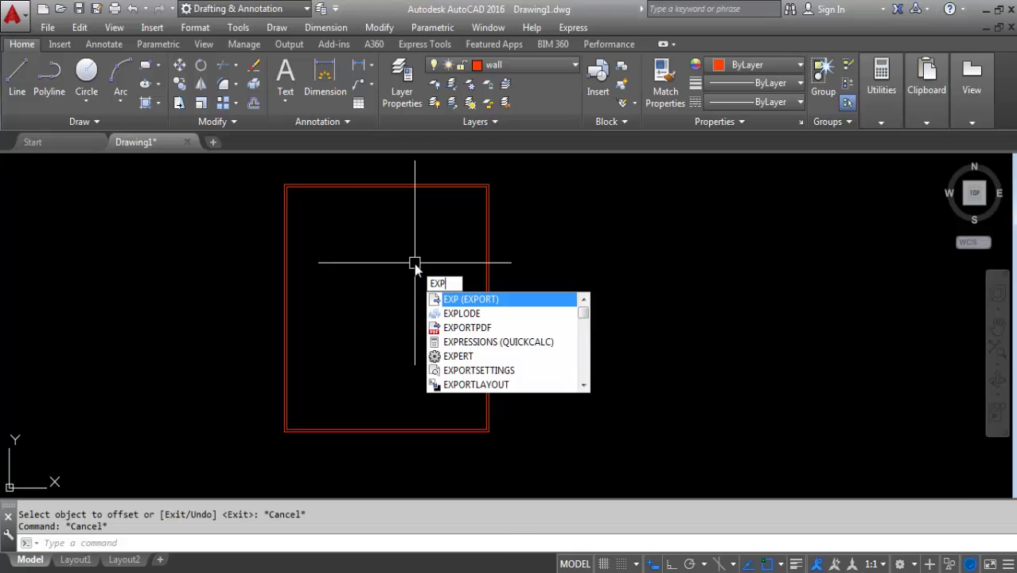
{"action": "key", "text": "Down"}
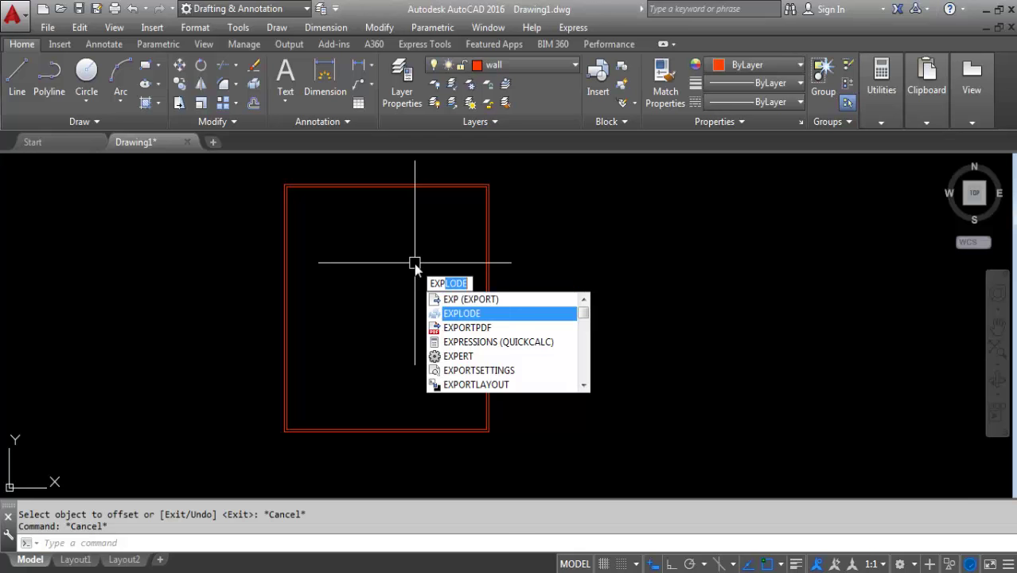
{"action": "key", "text": "Return"}
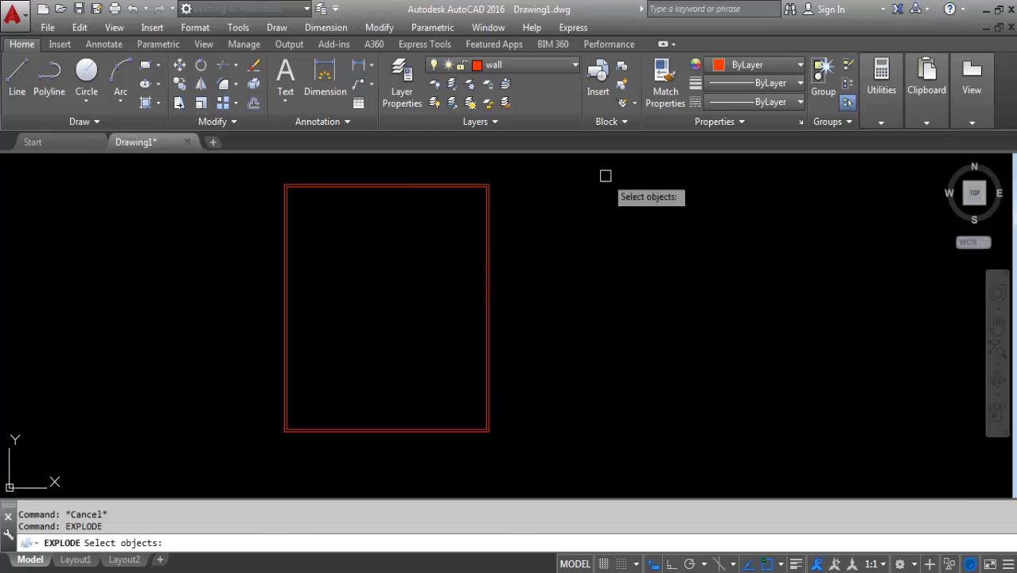
{"action": "left_click", "coordinate": [488, 189]}
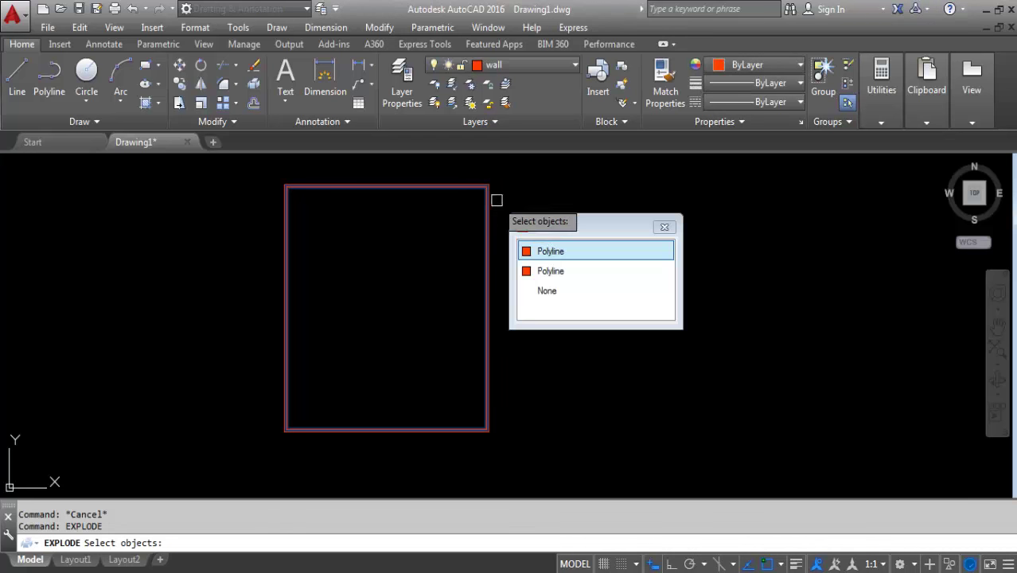
{"action": "left_click", "coordinate": [529, 177]}
{"action": "left_click", "coordinate": [413, 269]}
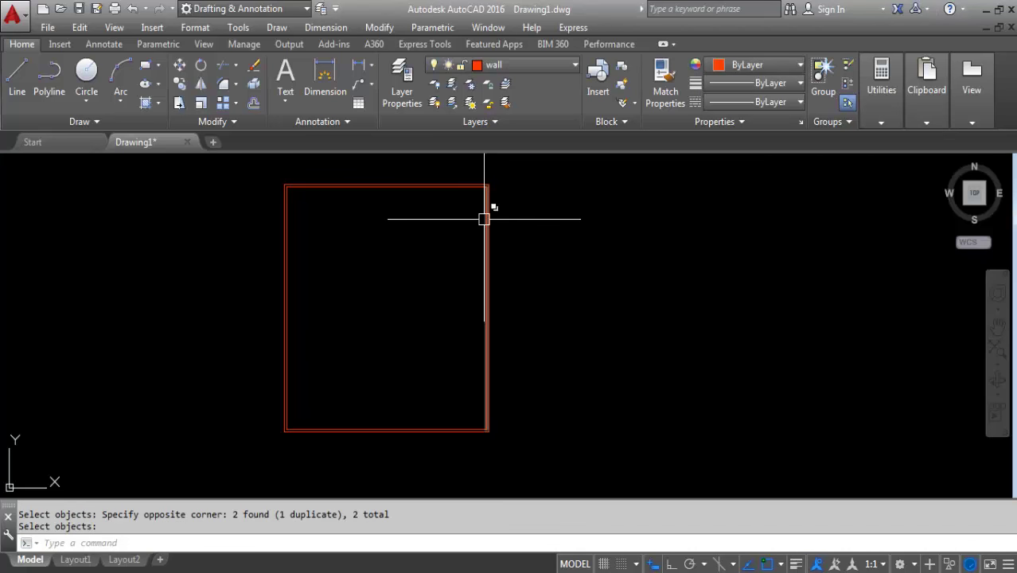
{"action": "left_click", "coordinate": [357, 186]}
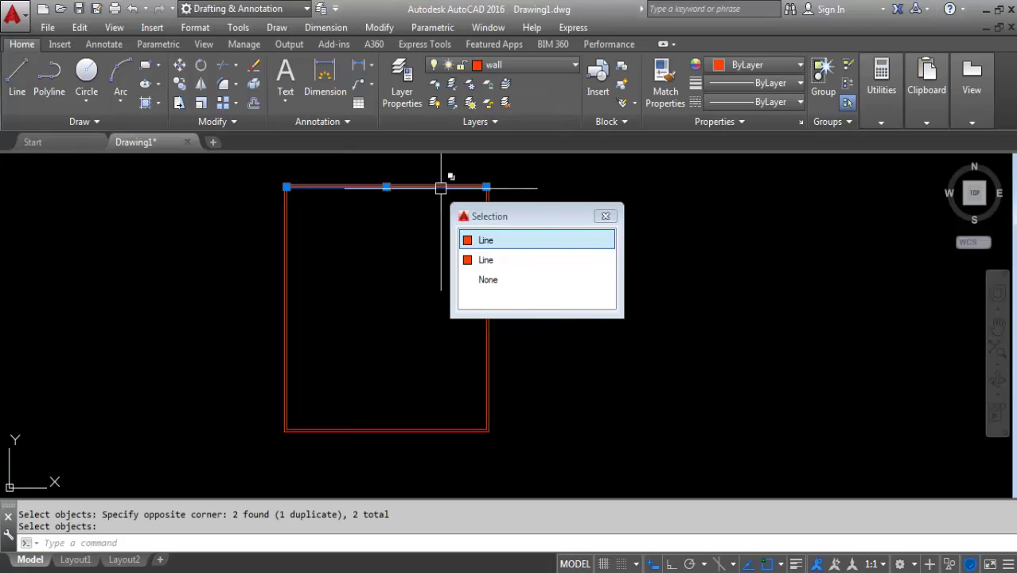
{"action": "key", "text": "Escape"}
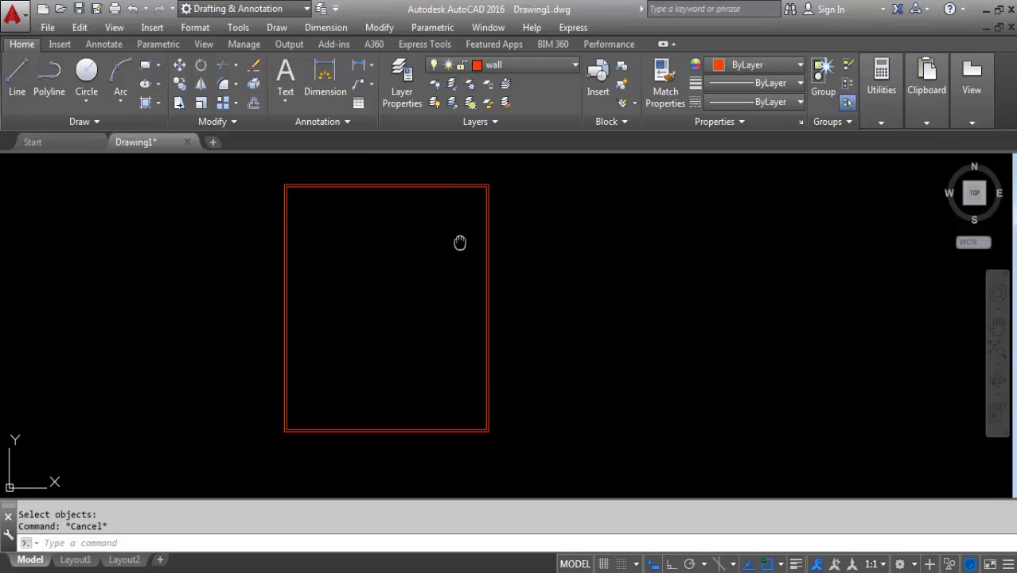
{"action": "middle_click_drag", "start_coordinate": [461, 243], "coordinate": [465, 286]}
{"action": "scroll", "coordinate": [438, 237], "scroll_direction": "up", "scroll_amount": 2}
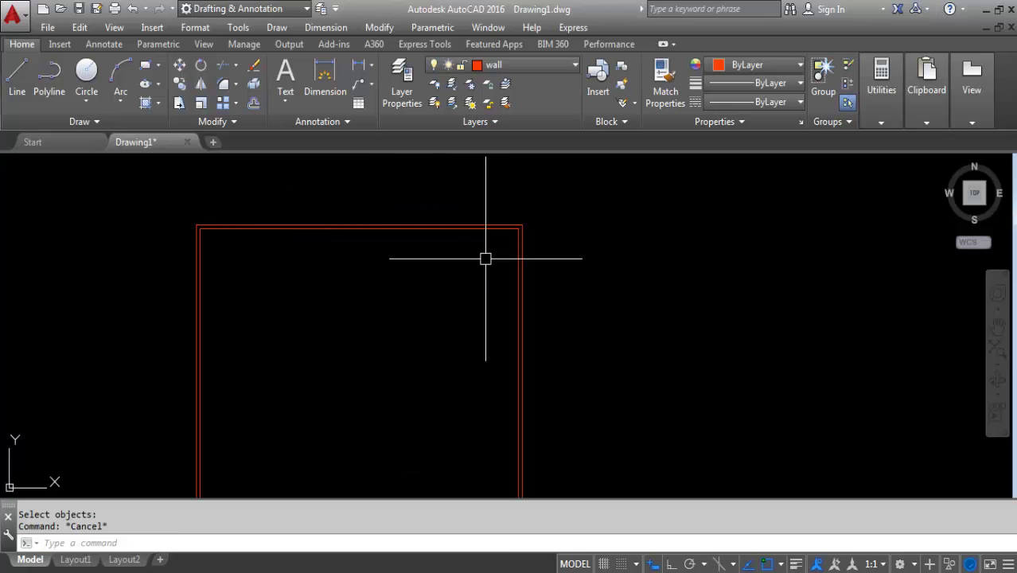
Offset the inner right wall 12' inward, then 5" more, forming a vertical double wall
{"action": "type", "text": "o"}
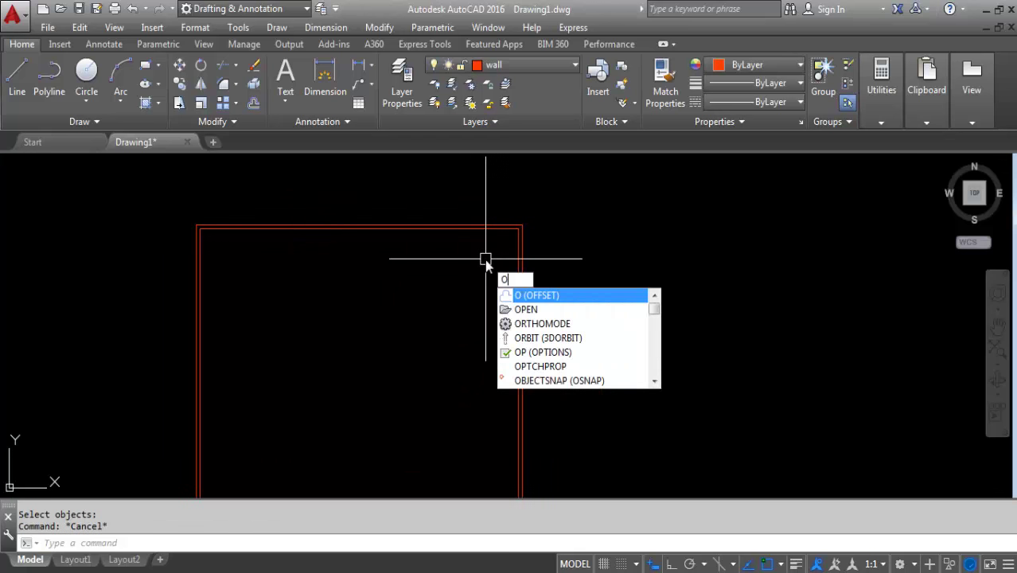
{"action": "key", "text": "Return"}
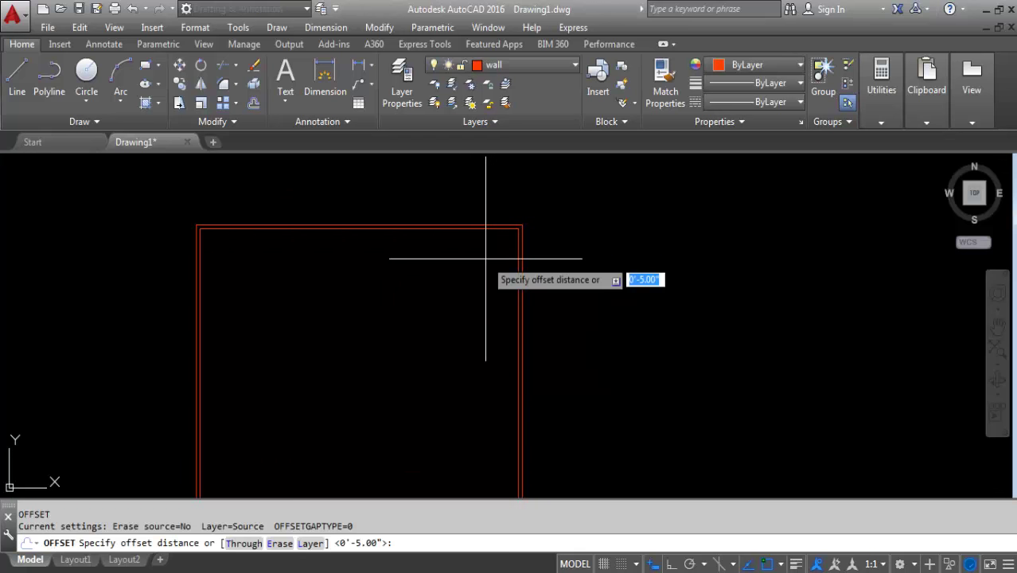
{"action": "type", "text": "12"}
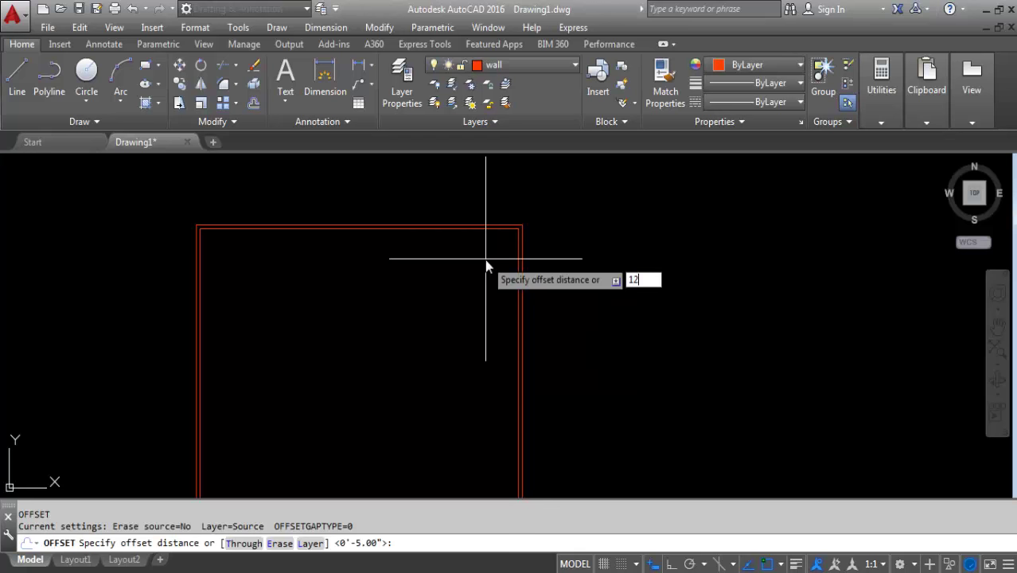
{"action": "type", "text": "'"}
{"action": "key", "text": "Return"}
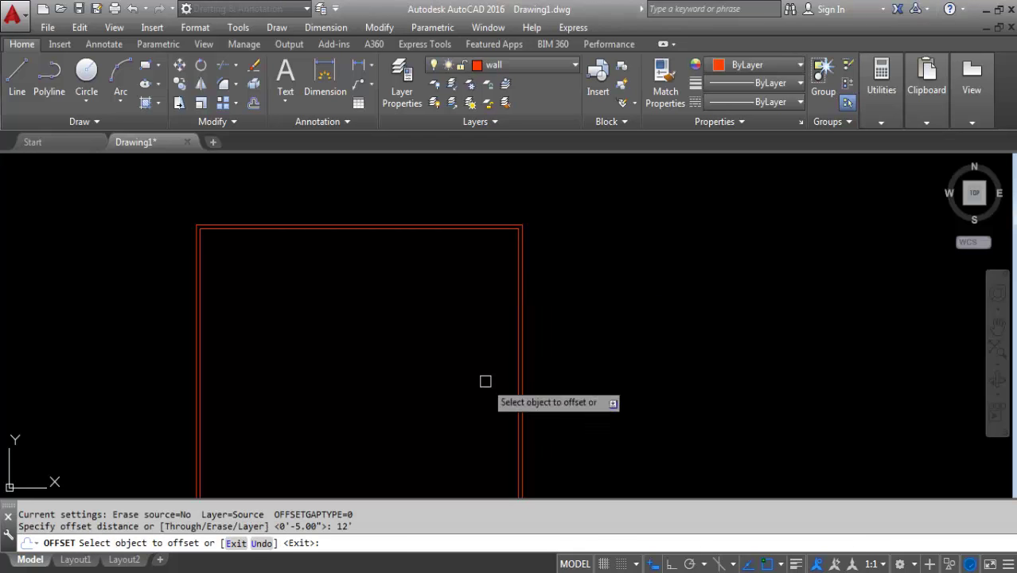
{"action": "middle_click_drag", "start_coordinate": [484, 381], "coordinate": [518, 324]}
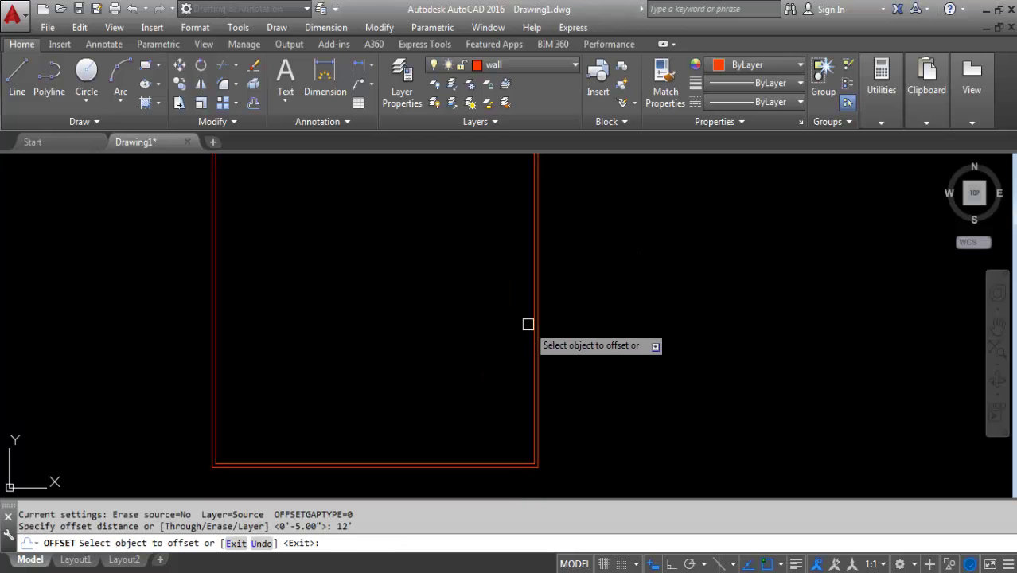
{"action": "left_click", "coordinate": [533, 371]}
{"action": "left_click", "coordinate": [451, 380]}
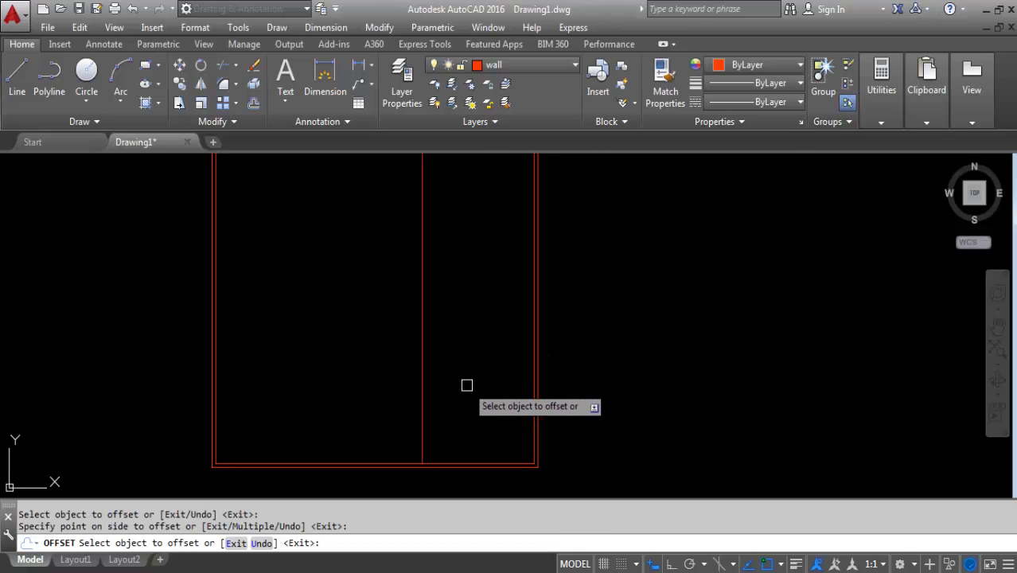
{"action": "key", "text": "Return"}
{"action": "key", "text": "Return"}
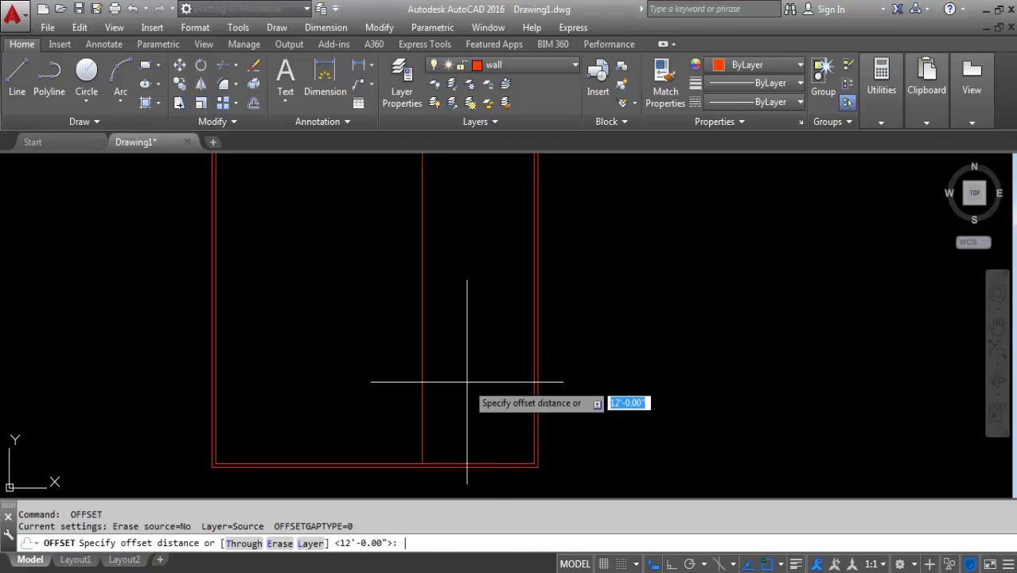
{"action": "type", "text": "5"}
{"action": "key", "text": "Return"}
{"action": "left_click", "coordinate": [422, 350]}
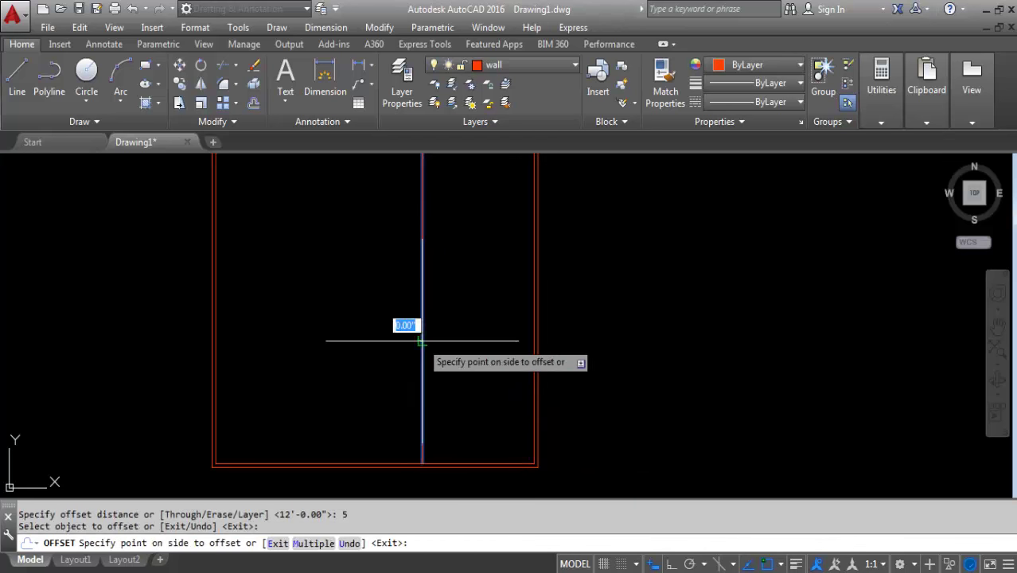
{"action": "left_click", "coordinate": [372, 334]}
Offset the inner top wall 12' downward for the horizontal interior wall
{"action": "key", "text": "Return"}
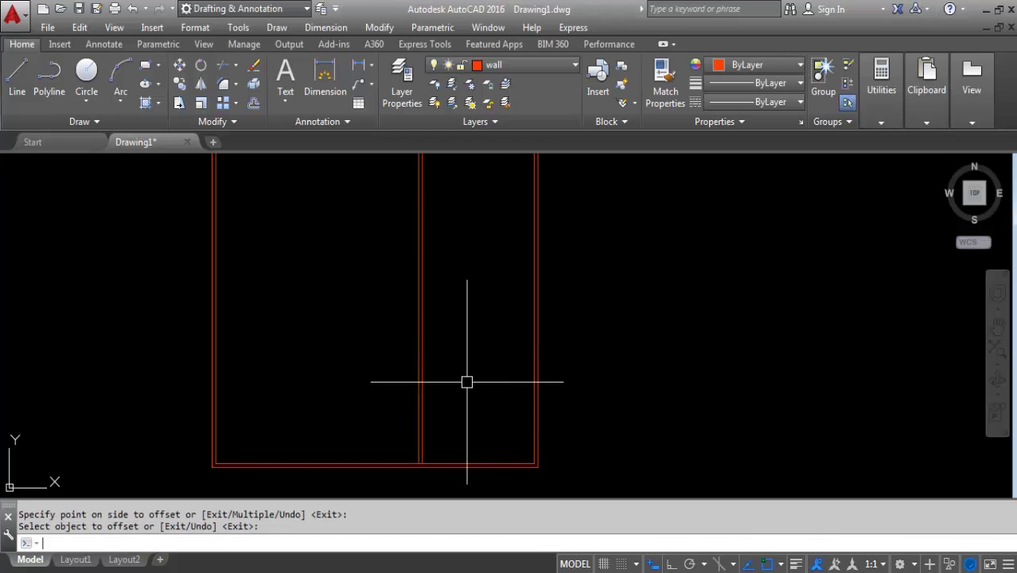
{"action": "key", "text": "Return"}
{"action": "type", "text": "1"}
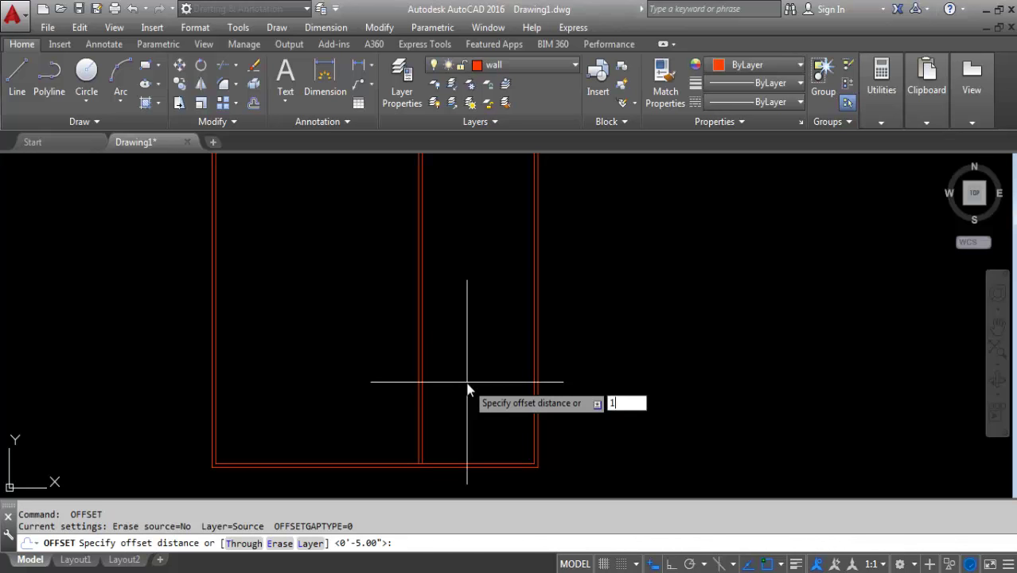
{"action": "type", "text": "2"}
{"action": "type", "text": "'"}
{"action": "key", "text": "Return"}
{"action": "scroll", "coordinate": [467, 382], "scroll_direction": "down", "scroll_amount": 4}
{"action": "scroll", "coordinate": [458, 250], "scroll_direction": "up", "scroll_amount": 2}
{"action": "scroll", "coordinate": [453, 261], "scroll_direction": "up", "scroll_amount": 2}
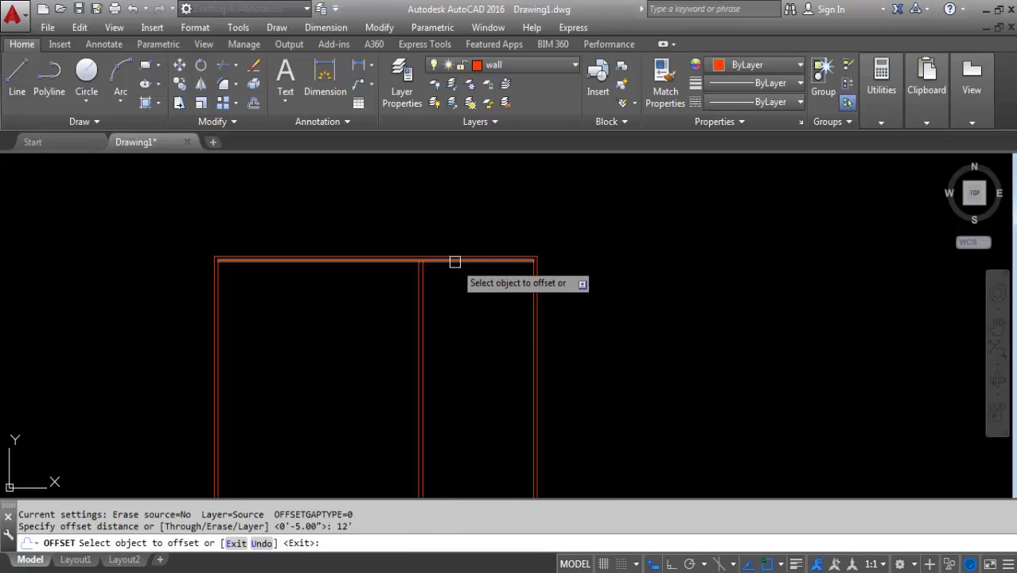
{"action": "left_click", "coordinate": [456, 261]}
{"action": "left_click", "coordinate": [465, 336]}
{"action": "key", "text": "Return"}
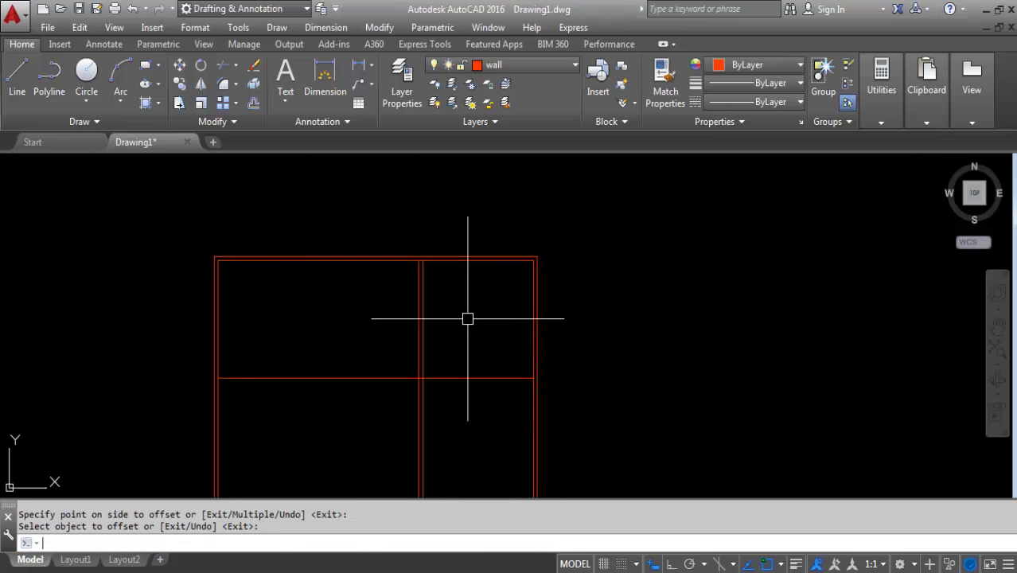
Offset that new horizontal line 5" further down to make it a double wall
{"action": "key", "text": "Return"}
{"action": "type", "text": "5"}
{"action": "key", "text": "Return"}
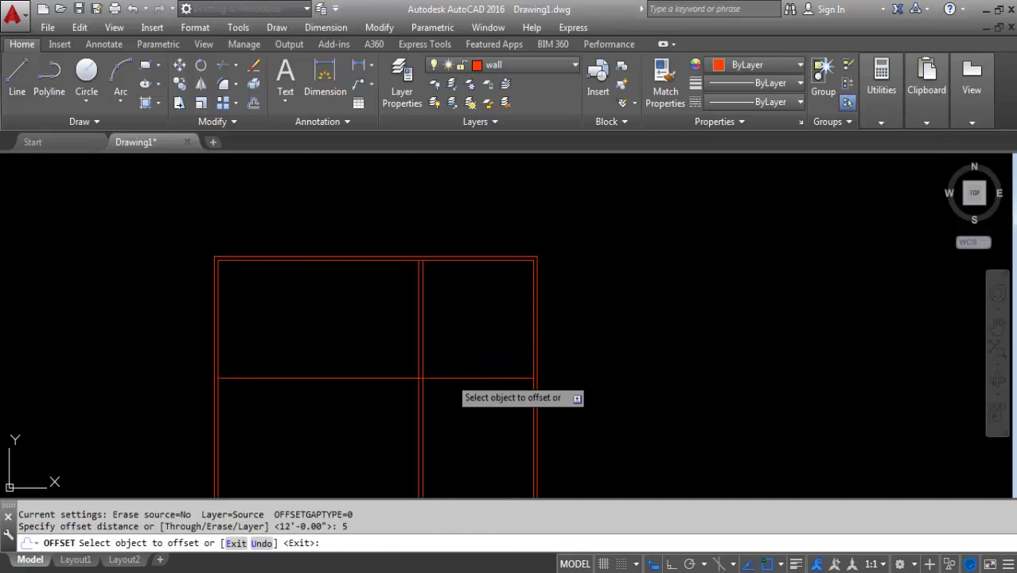
{"action": "left_click", "coordinate": [443, 379]}
{"action": "left_click", "coordinate": [452, 428]}
{"action": "middle_click_drag", "start_coordinate": [451, 429], "coordinate": [431, 322]}
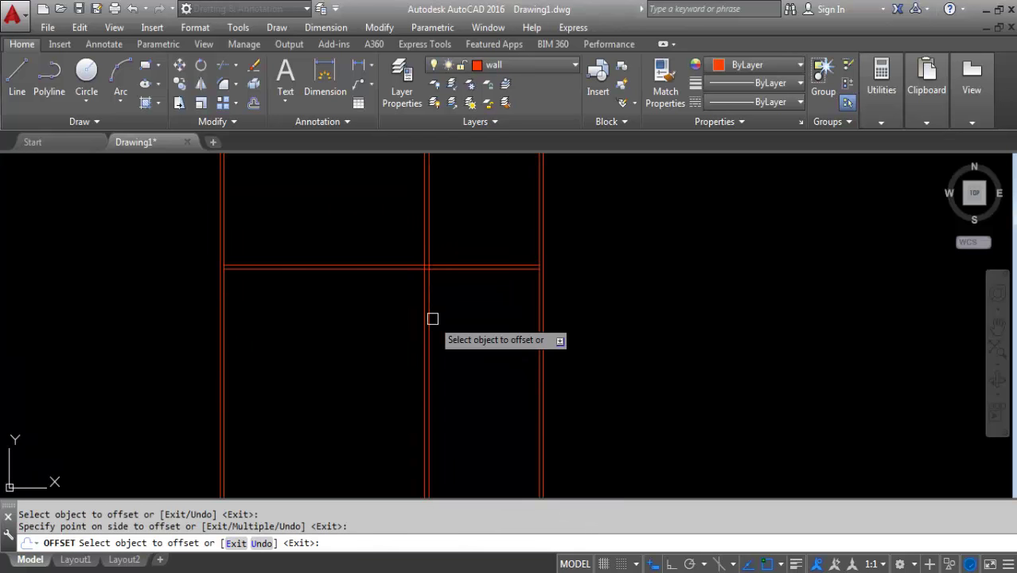
{"action": "key", "text": "Escape"}
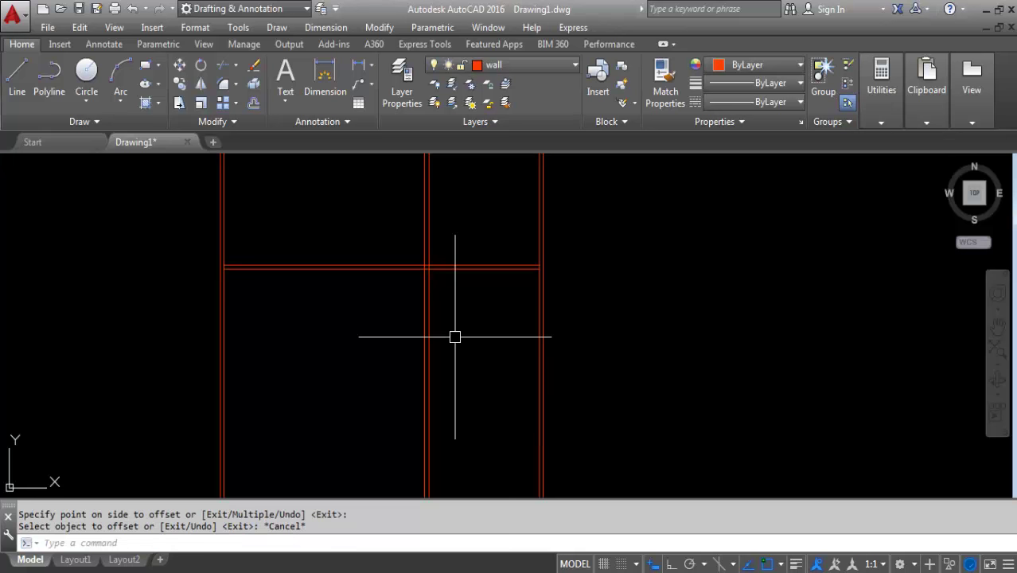
{"action": "type", "text": "TR"}
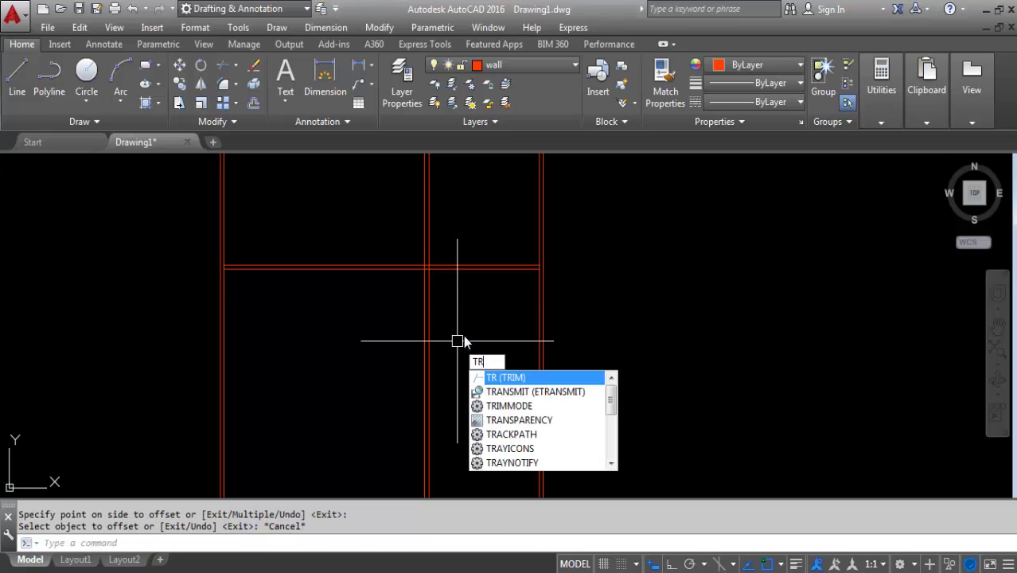
Trim the horizontal interior wall lines out of the left bay, using all lines as cutting edges
{"action": "key", "text": "Return"}
{"action": "key", "text": "Return"}
{"action": "left_click", "coordinate": [410, 235]}
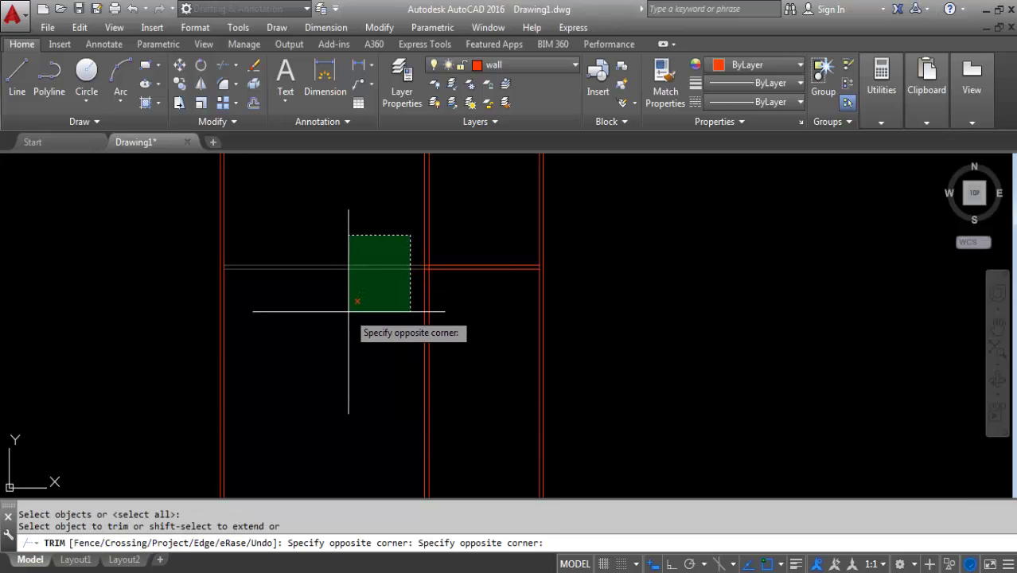
{"action": "left_click", "coordinate": [348, 312]}
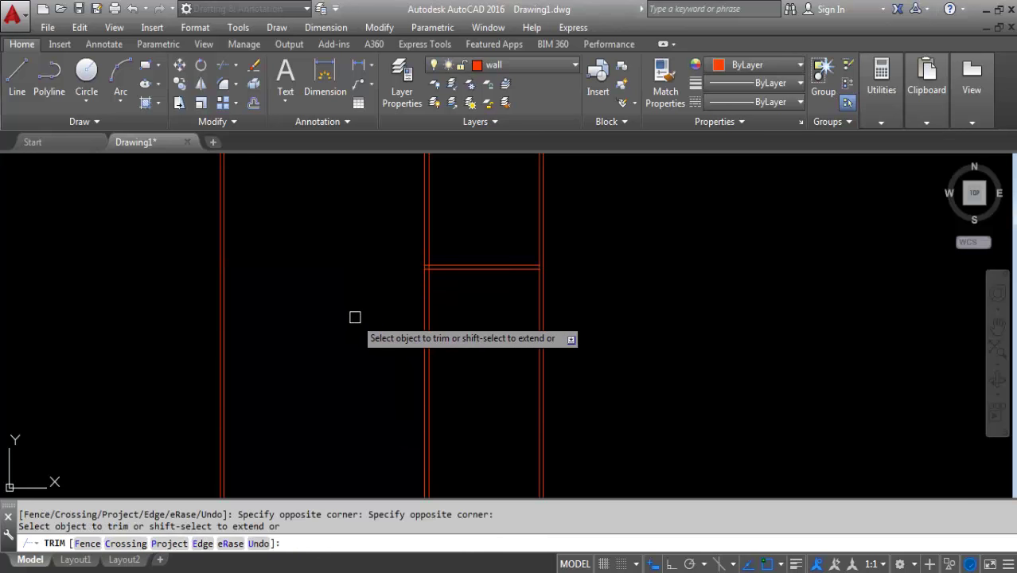
{"action": "key", "text": "Escape"}
Offset the lower horizontal wall line 9'-4 down, then double it at 5 for a cross wall
{"action": "type", "text": "o"}
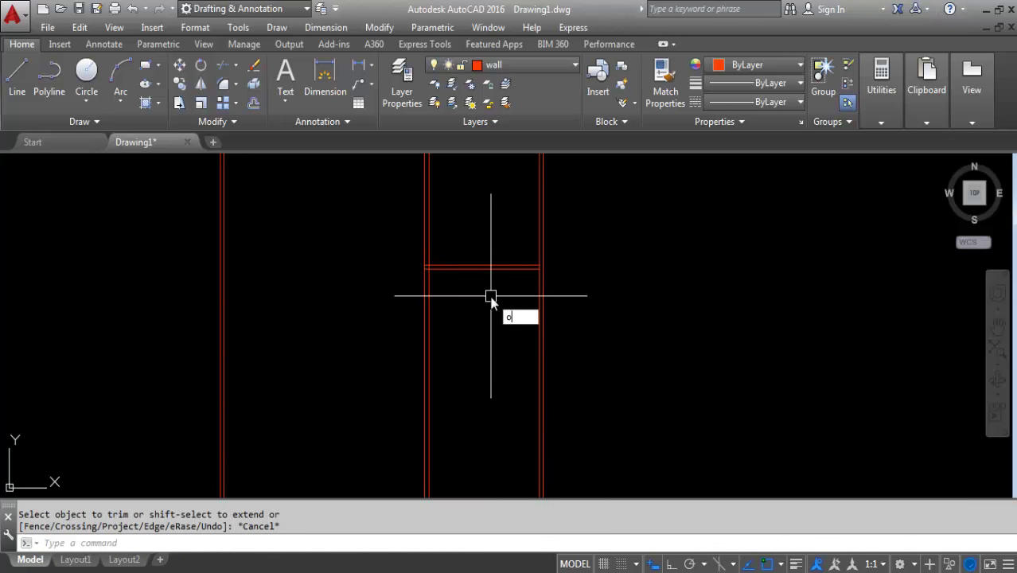
{"action": "key", "text": "Return"}
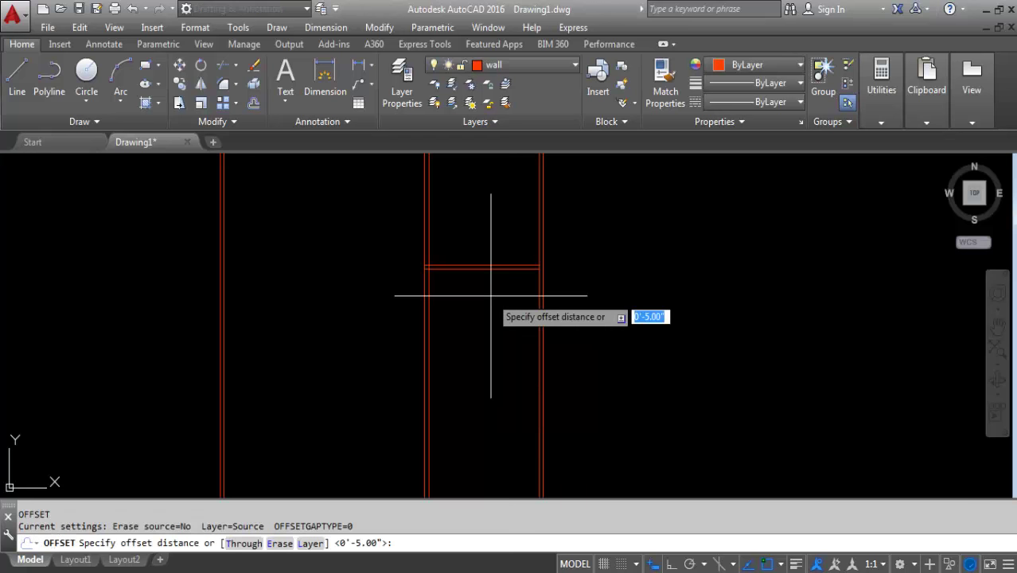
{"action": "type", "text": "9'-"}
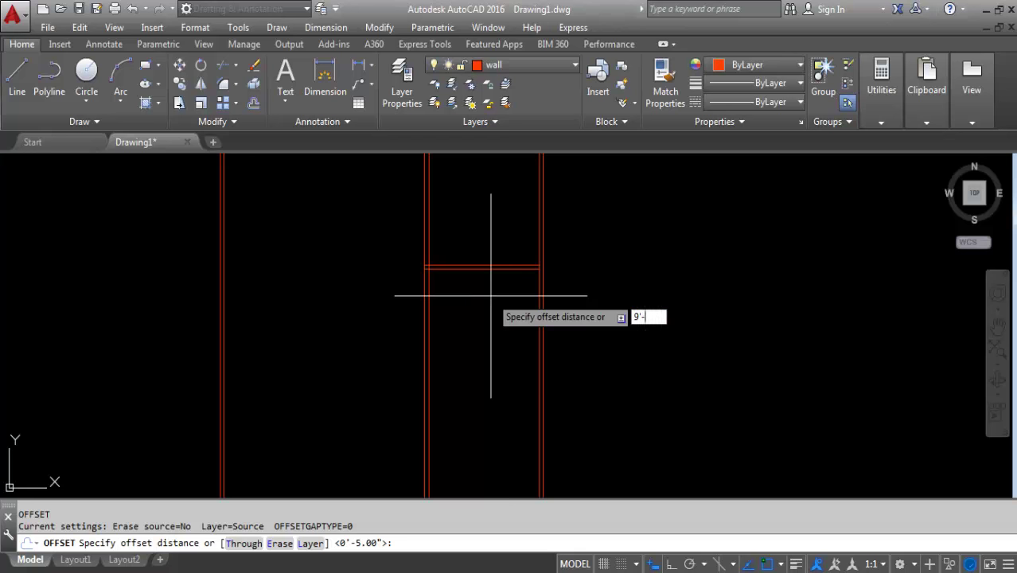
{"action": "type", "text": "4"}
{"action": "key", "text": "Return"}
{"action": "left_click", "coordinate": [479, 268]}
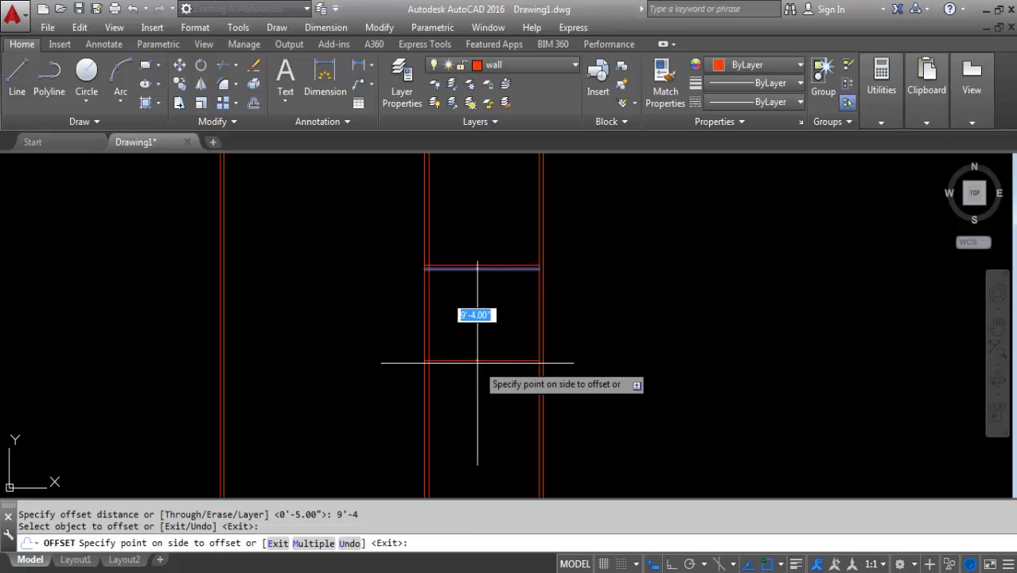
{"action": "left_click", "coordinate": [465, 363]}
{"action": "middle_click_drag", "start_coordinate": [489, 325], "coordinate": [486, 275]}
{"action": "key", "text": "Return"}
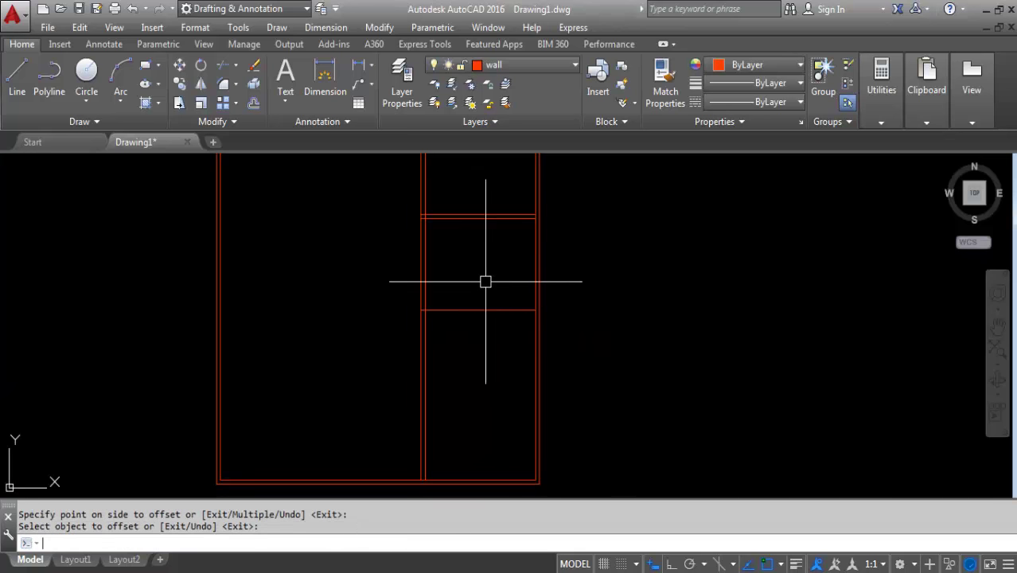
{"action": "key", "text": "Return"}
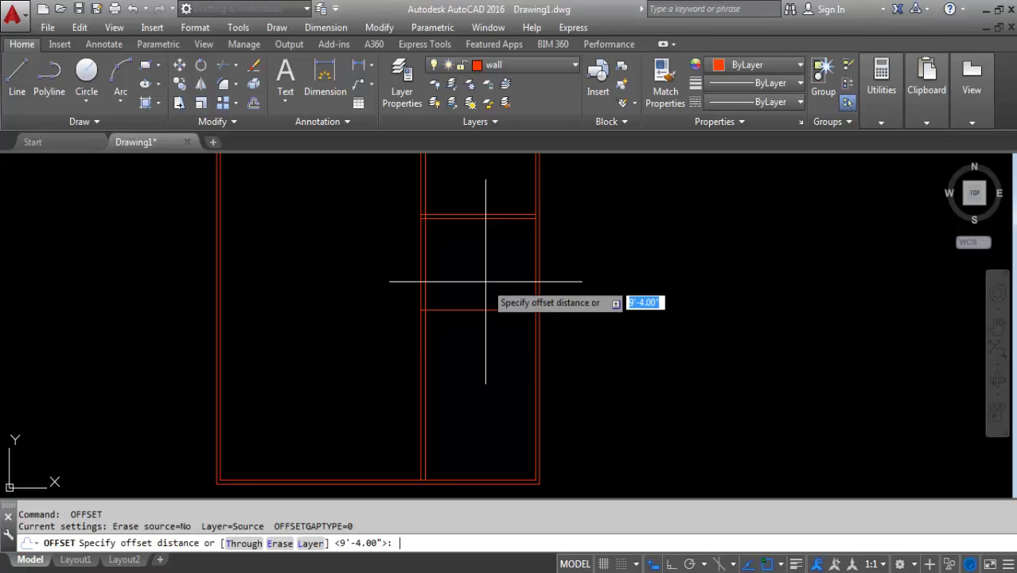
{"action": "type", "text": "5"}
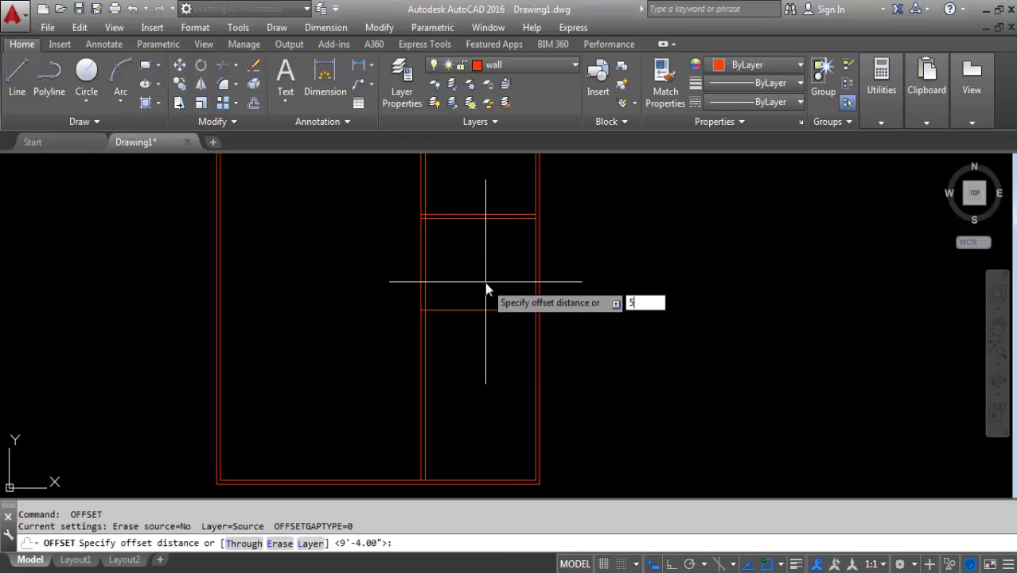
{"action": "key", "text": "Return"}
{"action": "left_click", "coordinate": [467, 311]}
{"action": "left_click", "coordinate": [477, 373]}
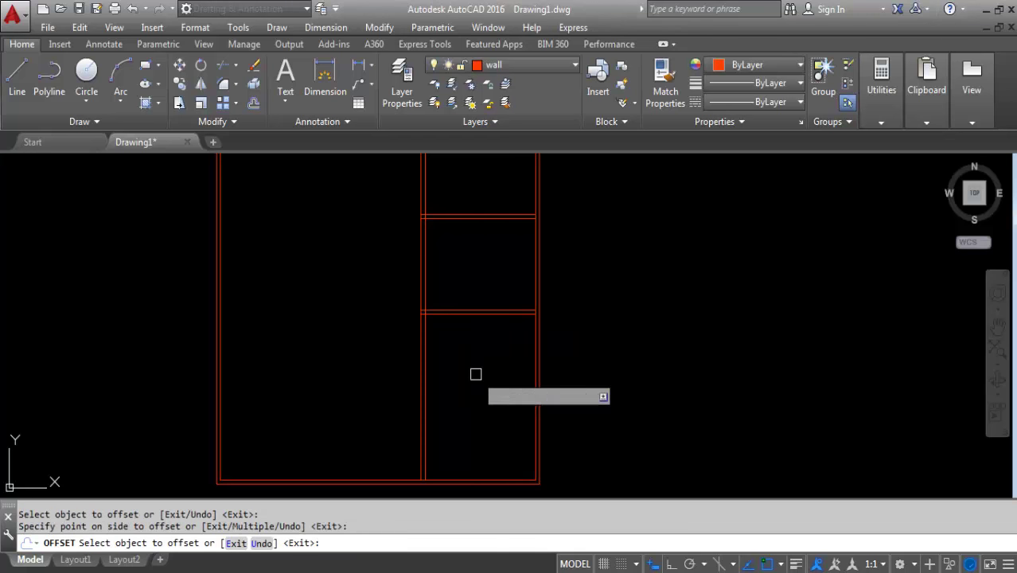
{"action": "key", "text": "Return"}
{"action": "key", "text": "Return"}
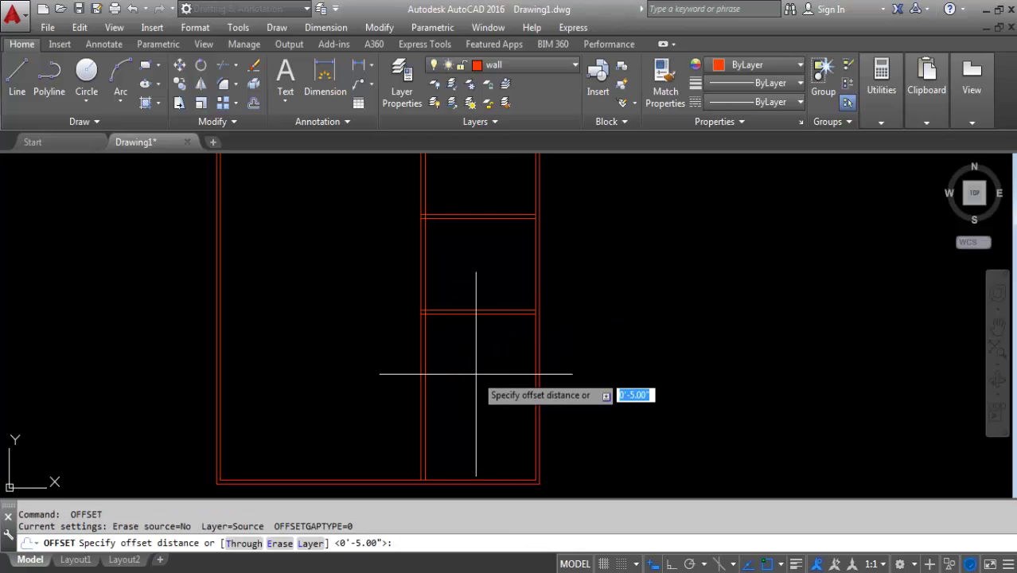
Add another cross wall offset 12'-7 below, doubled with a 5 offset
{"action": "type", "text": "12'"}
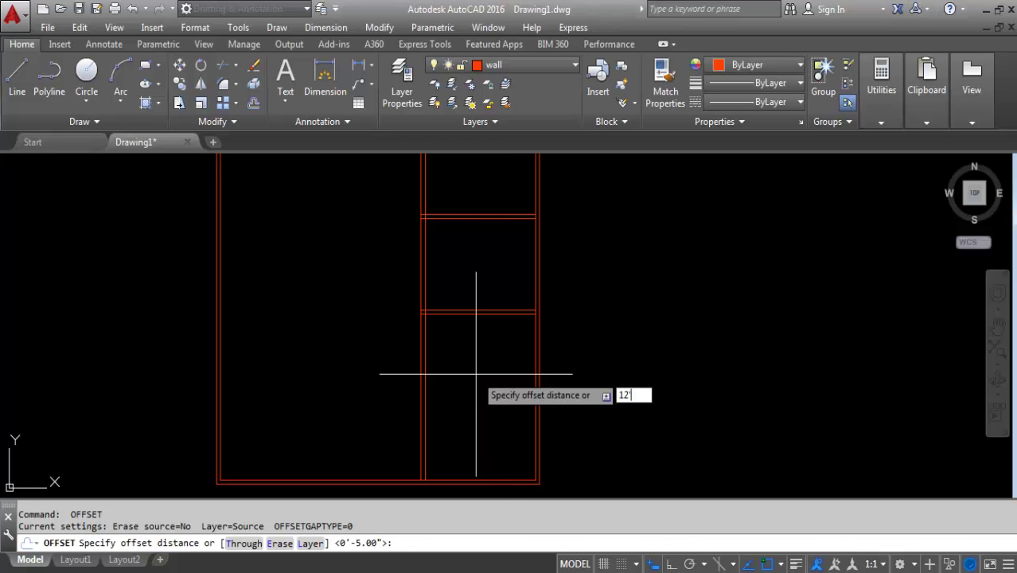
{"action": "type", "text": "7"}
{"action": "key", "text": "BackSpace"}
{"action": "type", "text": "-7"}
{"action": "key", "text": "Return"}
{"action": "left_click", "coordinate": [482, 313]}
{"action": "left_click", "coordinate": [473, 387]}
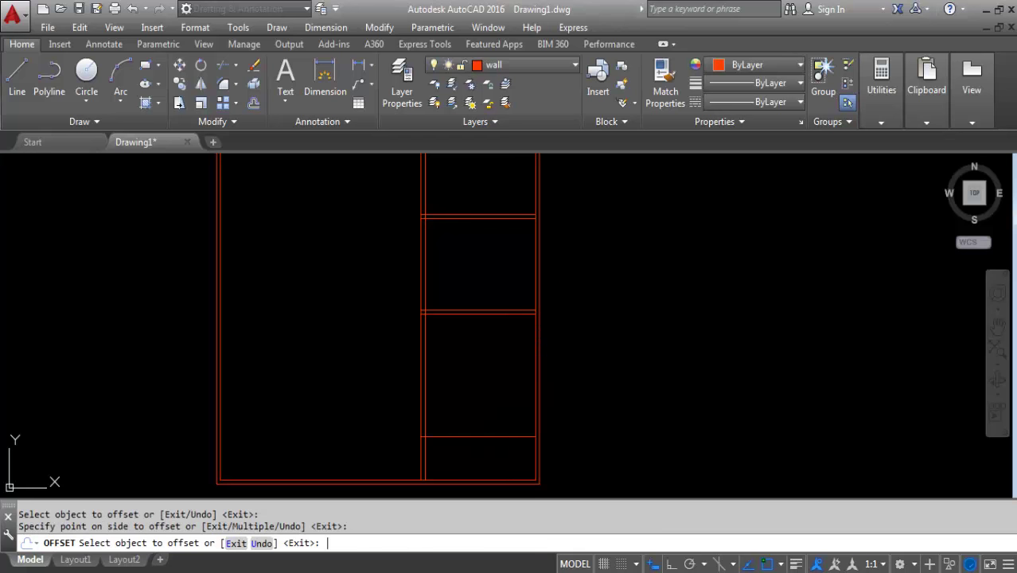
{"action": "key", "text": "Return"}
{"action": "key", "text": "Return"}
{"action": "type", "text": "5"}
{"action": "key", "text": "Return"}
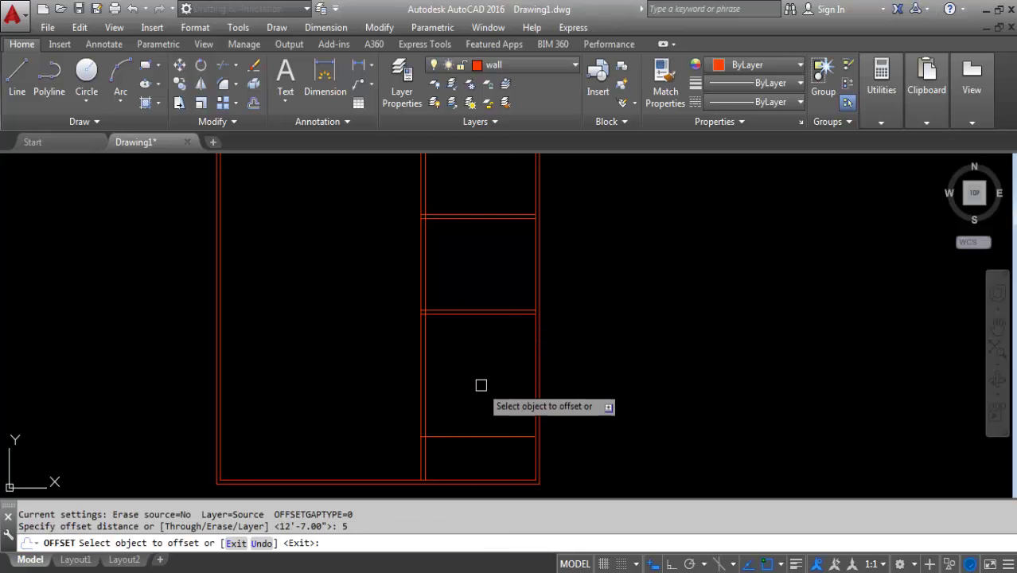
{"action": "left_click", "coordinate": [468, 437]}
{"action": "left_click", "coordinate": [465, 451]}
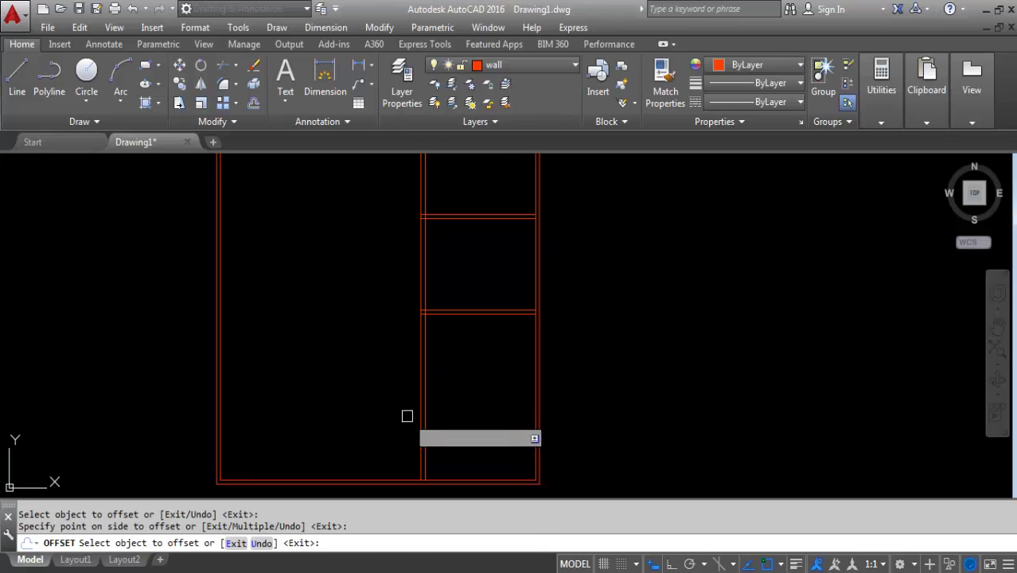
{"action": "scroll", "coordinate": [502, 388], "scroll_direction": "down", "scroll_amount": 2}
{"action": "scroll", "coordinate": [434, 391], "scroll_direction": "up", "scroll_amount": 2}
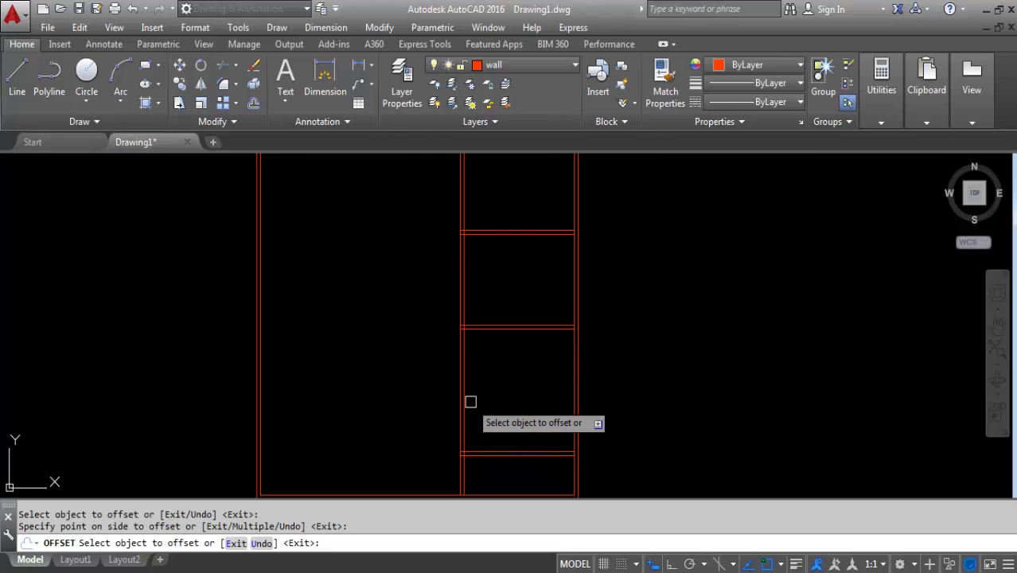
{"action": "scroll", "coordinate": [605, 458], "scroll_direction": "down", "scroll_amount": 1}
{"action": "scroll", "coordinate": [589, 452], "scroll_direction": "up", "scroll_amount": 1}
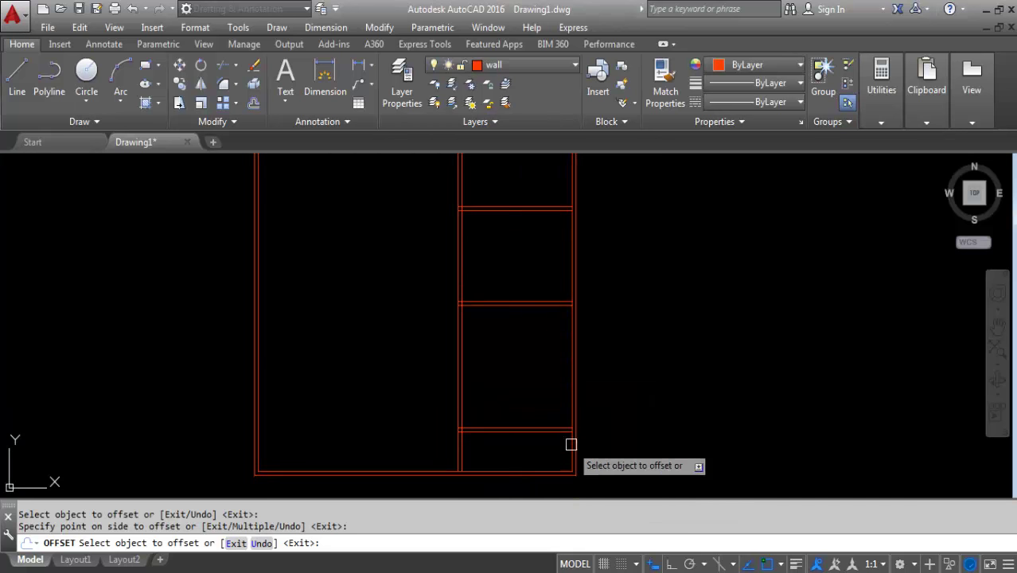
{"action": "key", "text": "Escape"}
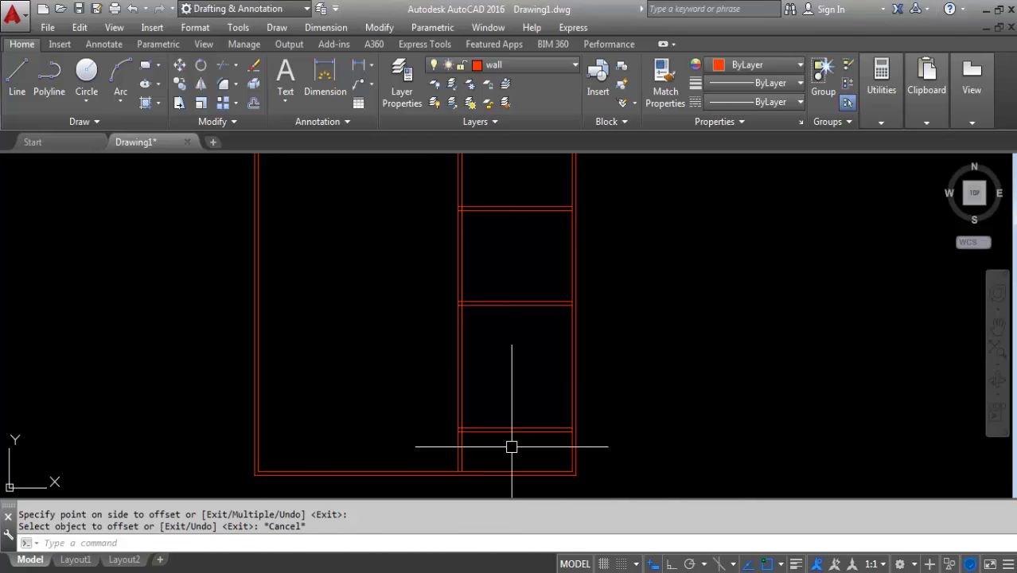
Start an EXTEND on the lower wall lines, then cancel it
{"action": "type", "text": "E"}
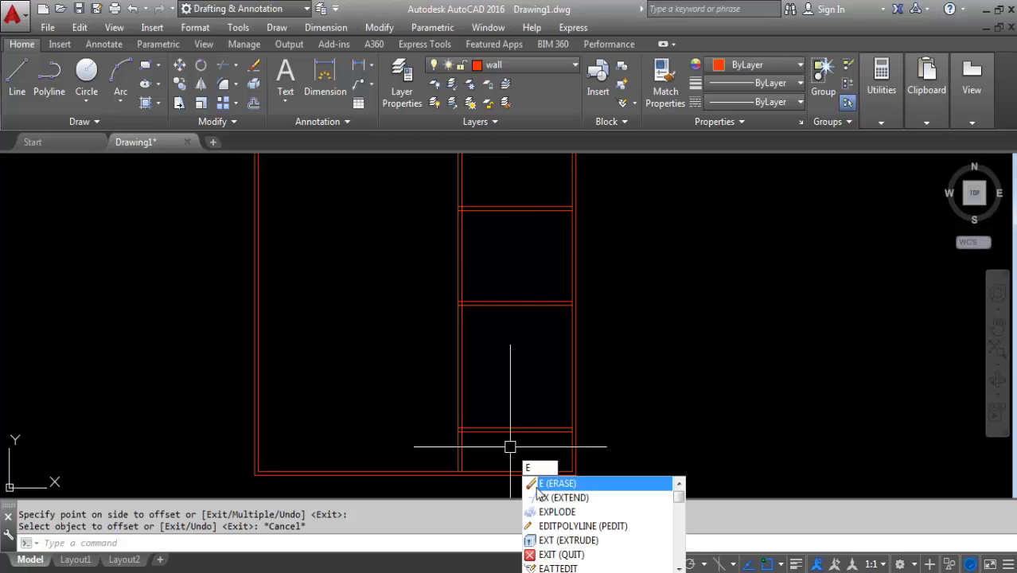
{"action": "type", "text": "X"}
{"action": "key", "text": "Return"}
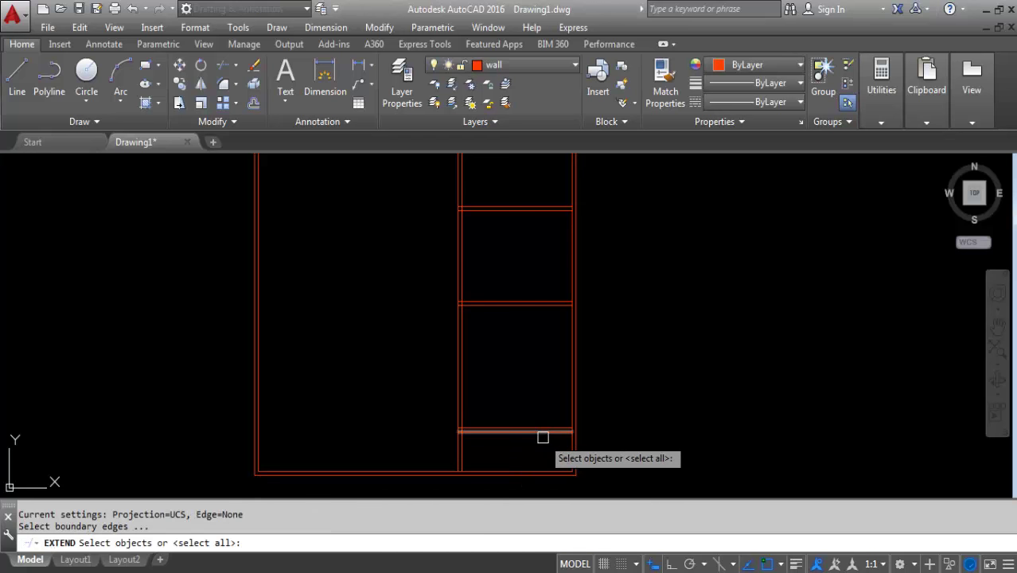
{"action": "key", "text": "Return"}
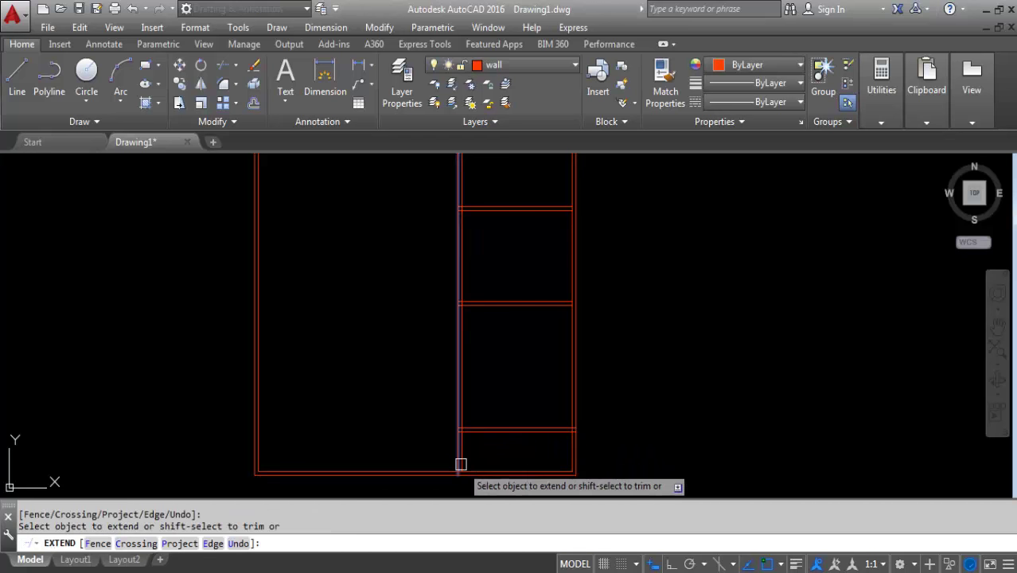
{"action": "left_click", "coordinate": [458, 460]}
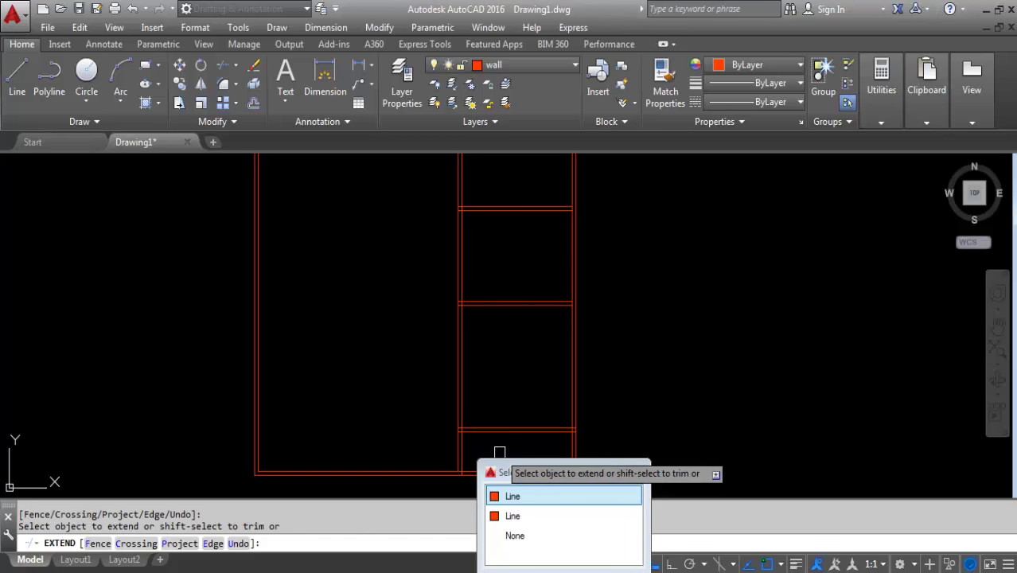
{"action": "left_click", "coordinate": [499, 453]}
{"action": "type", "text": "t"}
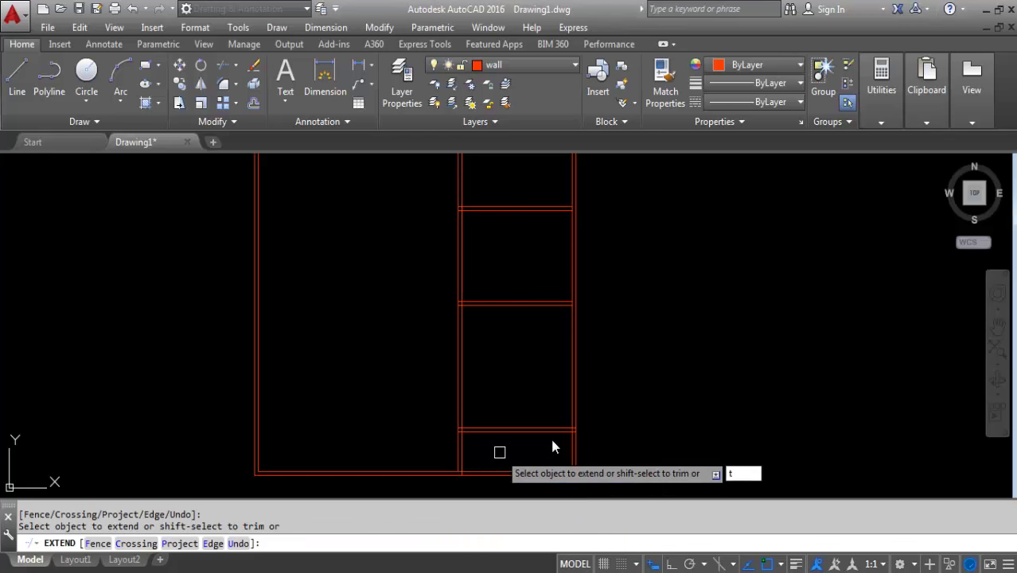
{"action": "key", "text": "Escape"}
Erase the stray line running along the central partition
{"action": "middle_click_drag", "start_coordinate": [525, 401], "coordinate": [545, 451]}
{"action": "scroll", "coordinate": [543, 351], "scroll_direction": "down", "scroll_amount": 2}
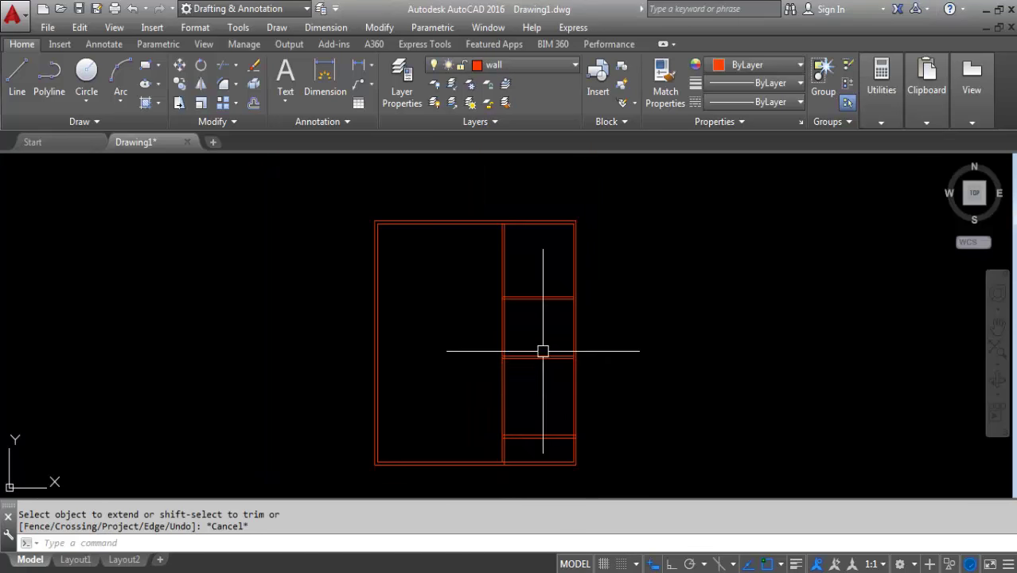
{"action": "scroll", "coordinate": [501, 314], "scroll_direction": "up", "scroll_amount": 1}
{"action": "mouse_move", "coordinate": [501, 314]}
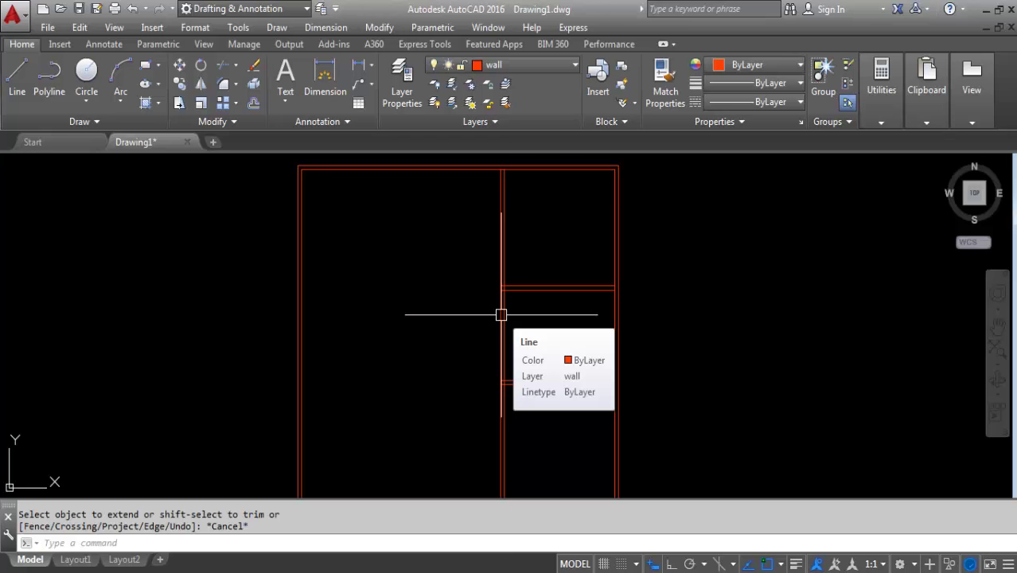
{"action": "left_click", "coordinate": [501, 314]}
{"action": "key", "text": "Delete"}
{"action": "scroll", "coordinate": [397, 353], "scroll_direction": "down", "scroll_amount": 2}
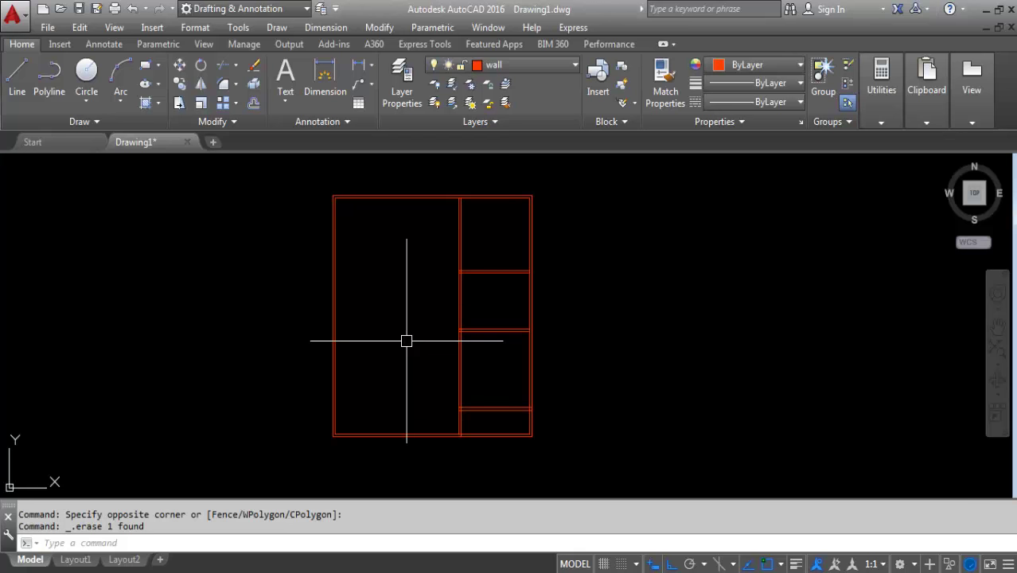
Trim an opening into the central partition wall with a crossing selection
{"action": "type", "text": "TR"}
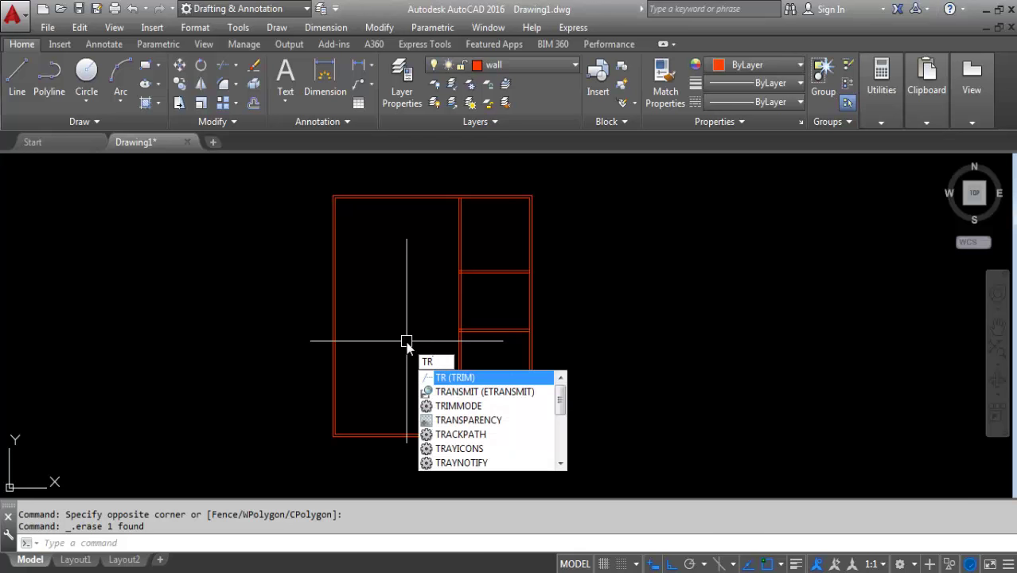
{"action": "key", "text": "Return"}
{"action": "key", "text": "Return"}
{"action": "left_click_drag", "start_coordinate": [484, 332], "coordinate": [447, 295]}
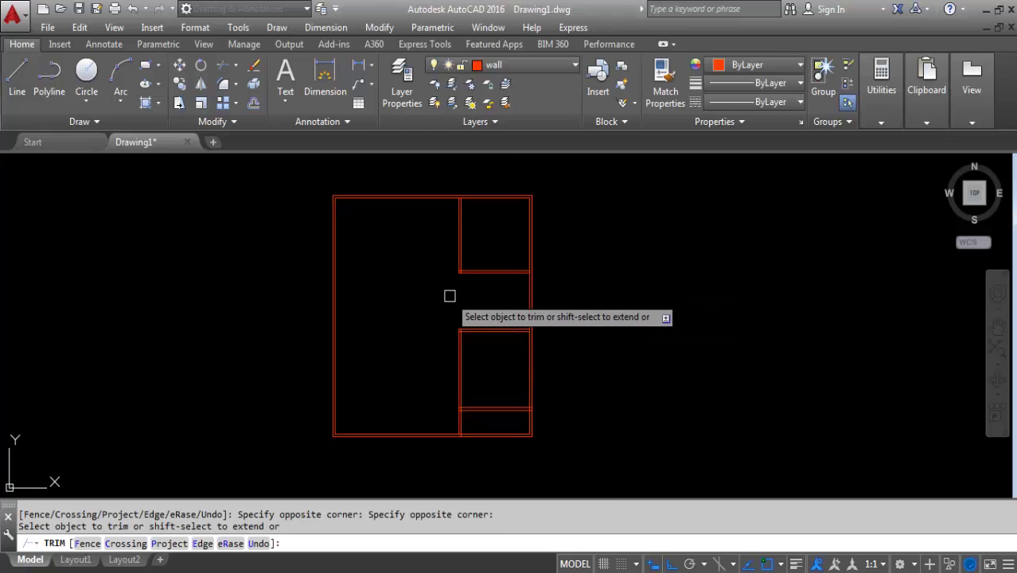
{"action": "key", "text": "Escape"}
Offset the right outer wall 8' inward and double the new line at 5
{"action": "type", "text": "o"}
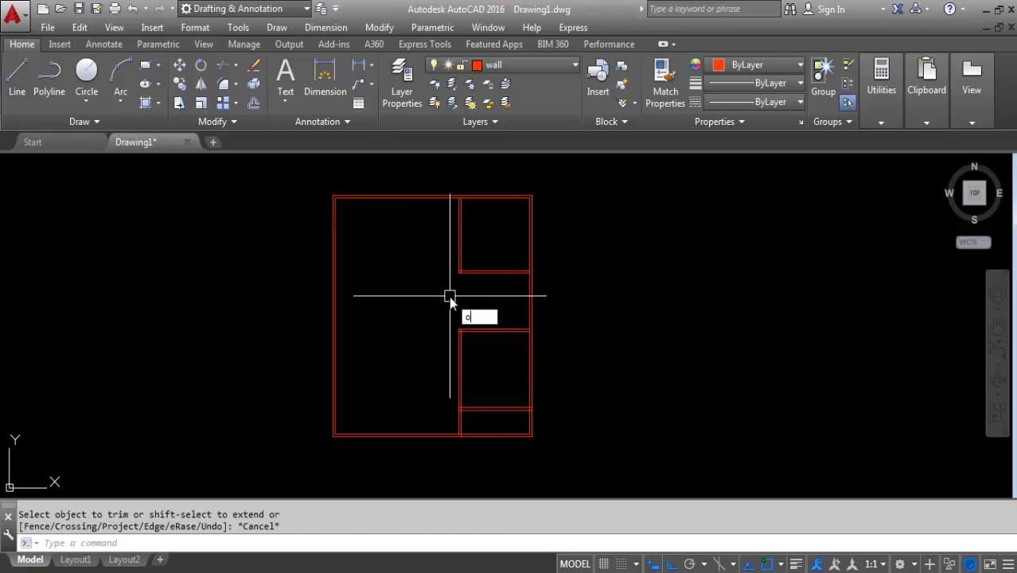
{"action": "key", "text": "Return"}
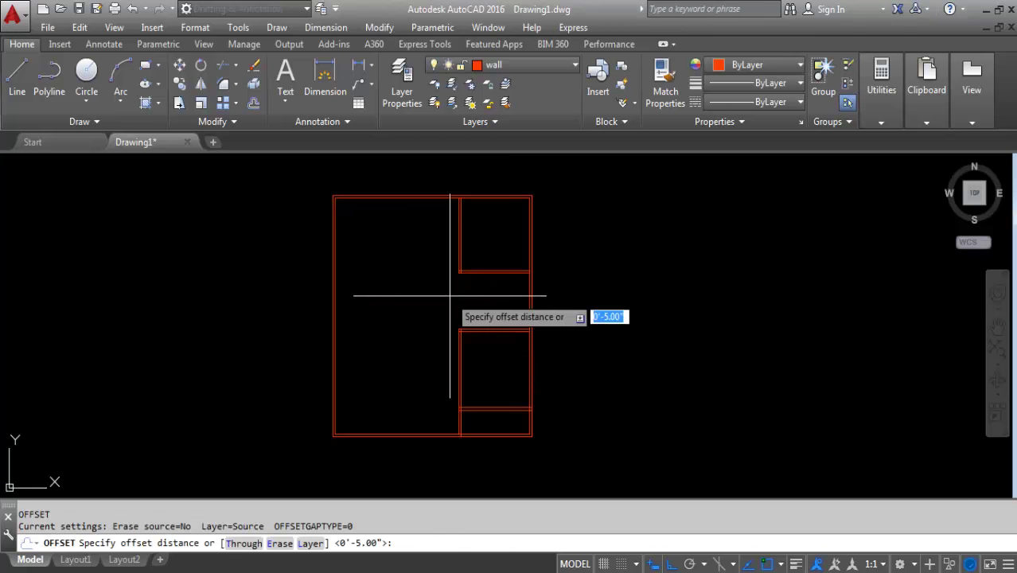
{"action": "type", "text": "8"}
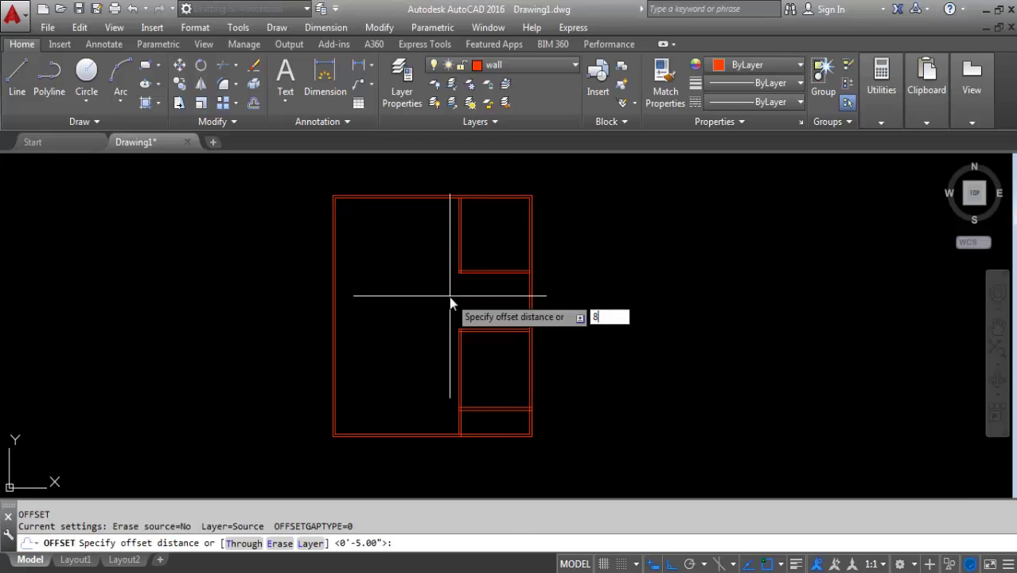
{"action": "type", "text": "'"}
{"action": "key", "text": "Return"}
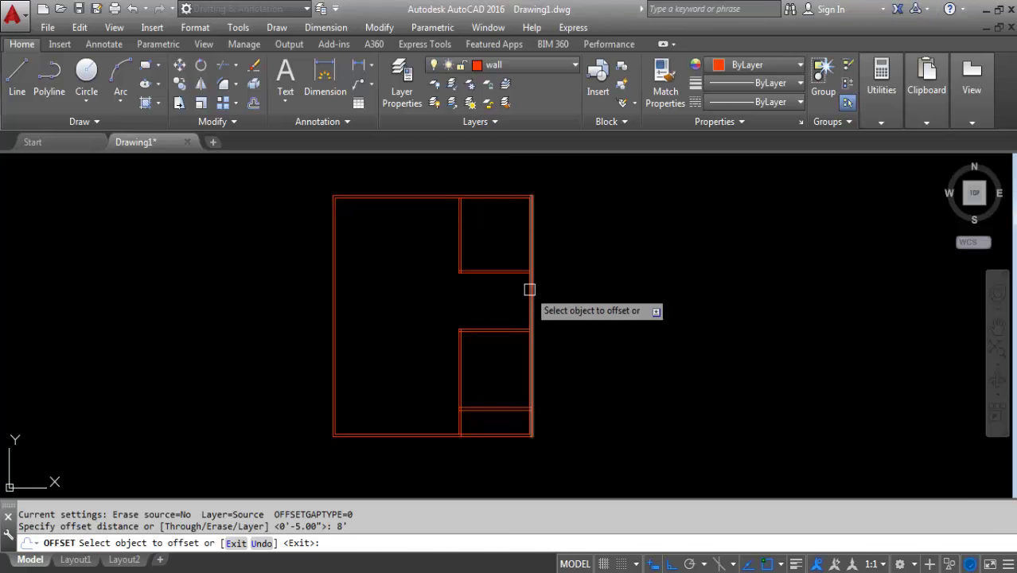
{"action": "left_click", "coordinate": [523, 287]}
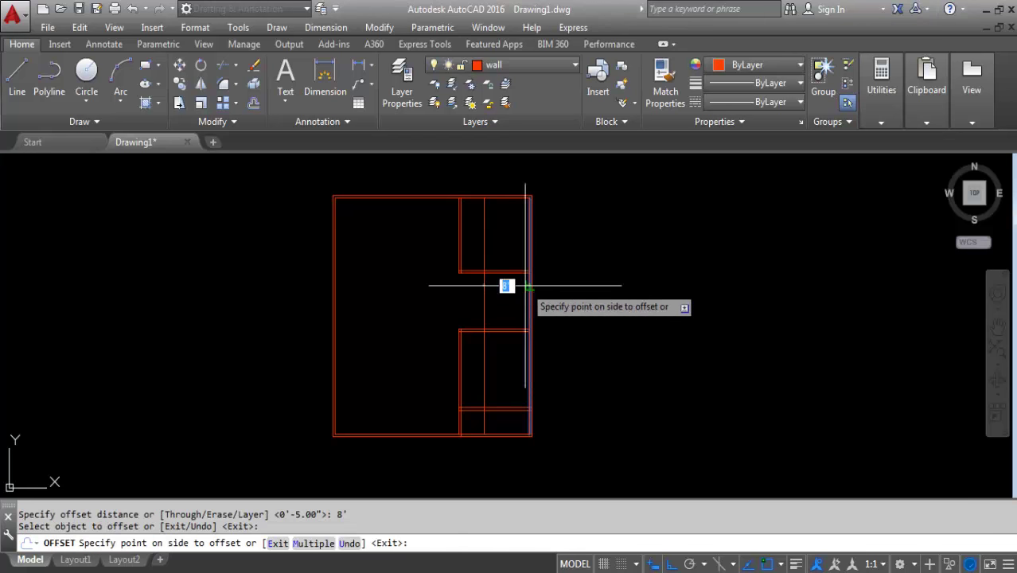
{"action": "left_click", "coordinate": [510, 287]}
{"action": "key", "text": "Escape"}
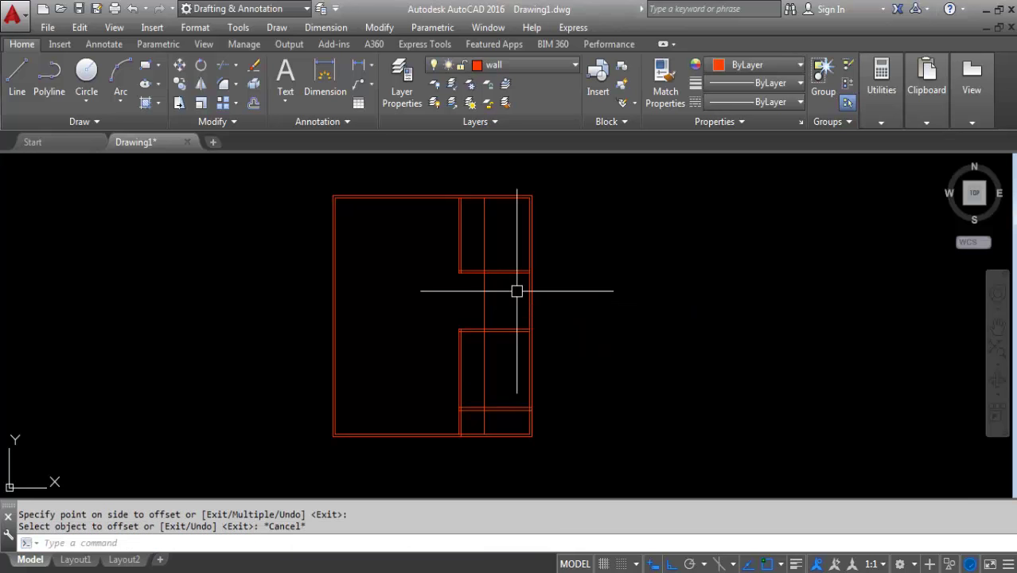
{"action": "key", "text": "Return"}
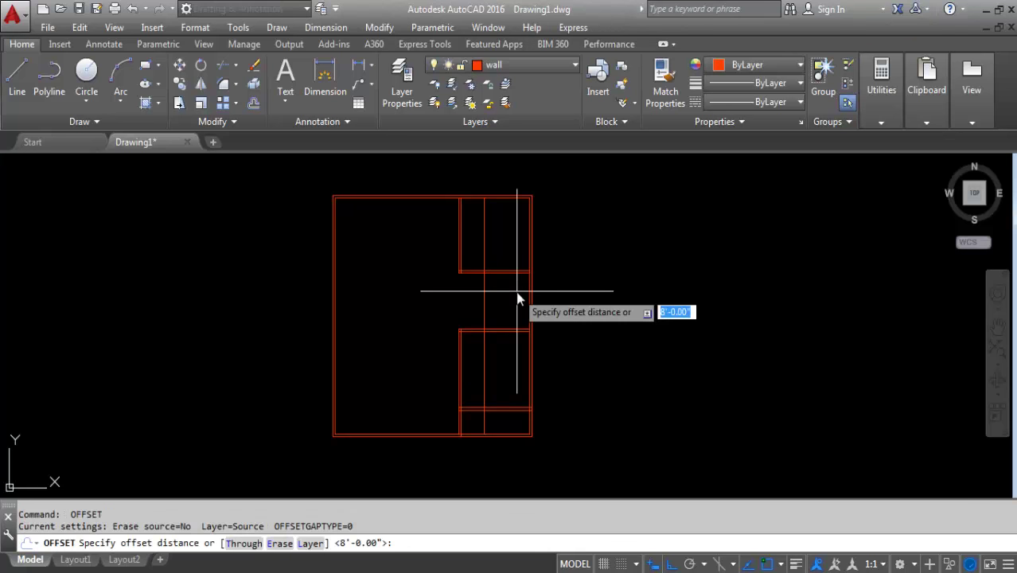
{"action": "type", "text": "5"}
{"action": "key", "text": "Return"}
{"action": "left_click", "coordinate": [485, 294]}
{"action": "left_click", "coordinate": [445, 288]}
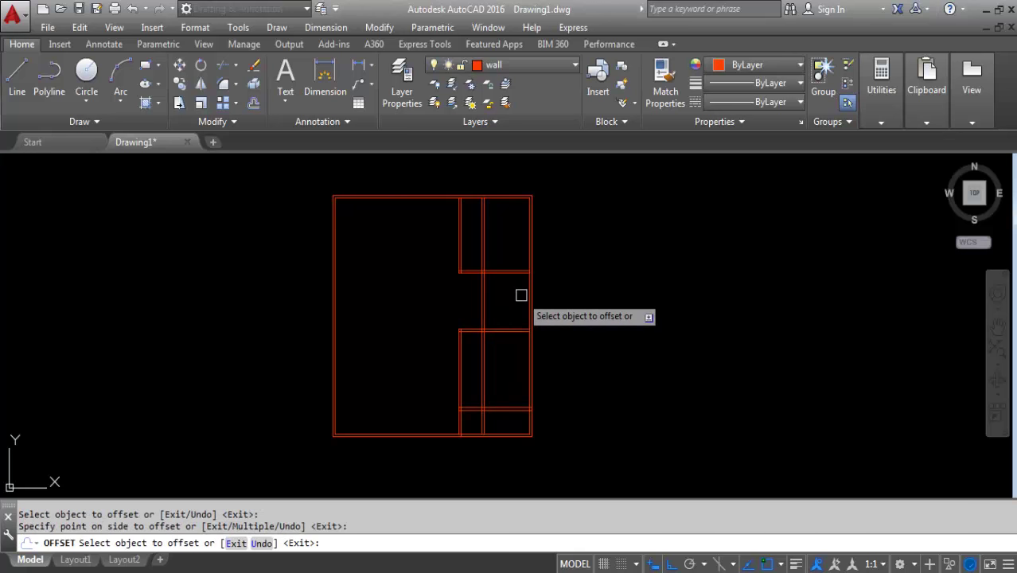
{"action": "key", "text": "Escape"}
Trim the new vertical wall lines out of the top and lower right-hand rooms
{"action": "type", "text": "TR"}
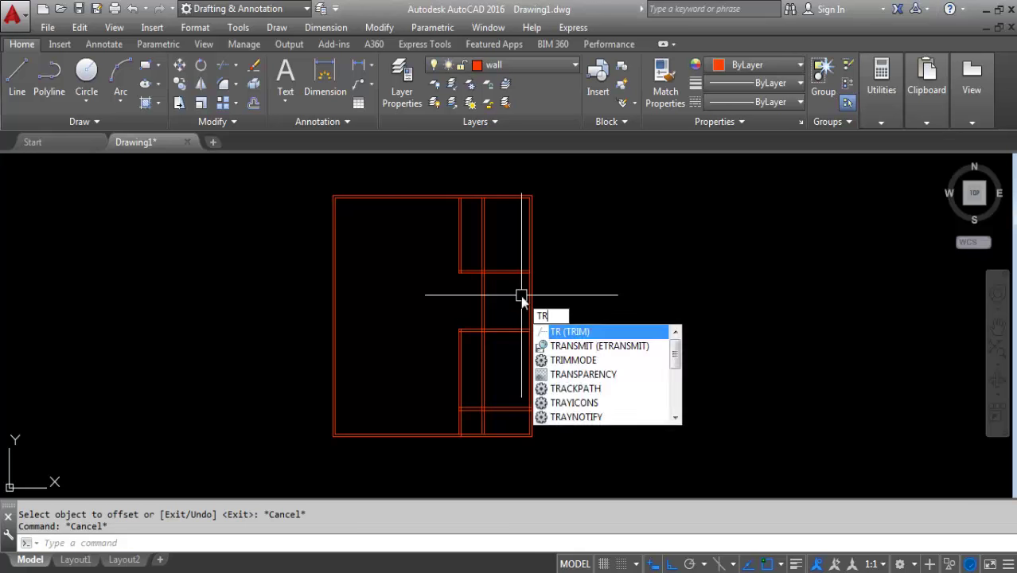
{"action": "key", "text": "Return"}
{"action": "key", "text": "Return"}
{"action": "left_click", "coordinate": [493, 239]}
{"action": "left_click", "coordinate": [495, 235]}
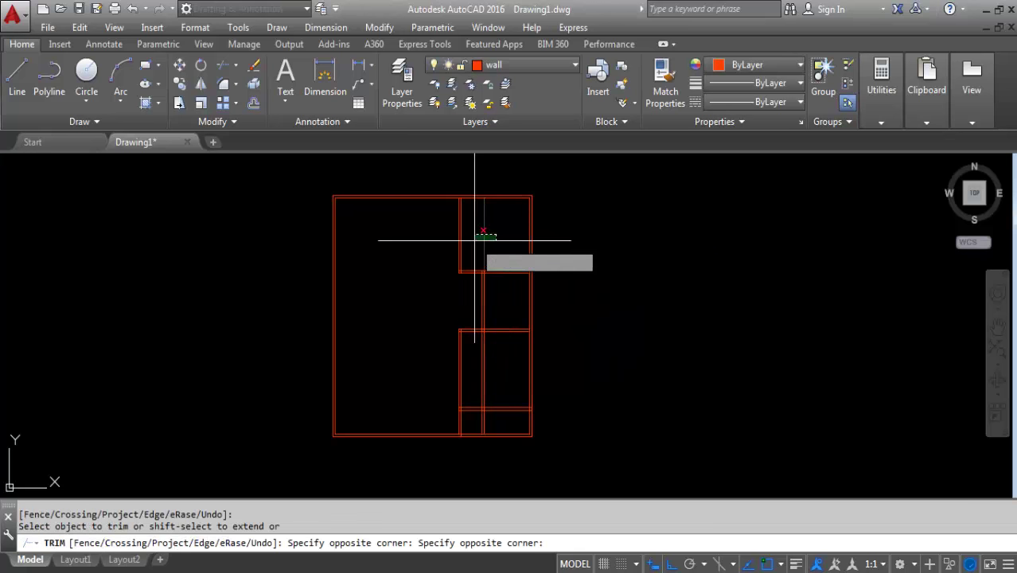
{"action": "left_click", "coordinate": [475, 239]}
{"action": "left_click", "coordinate": [504, 341]}
{"action": "left_click", "coordinate": [477, 367]}
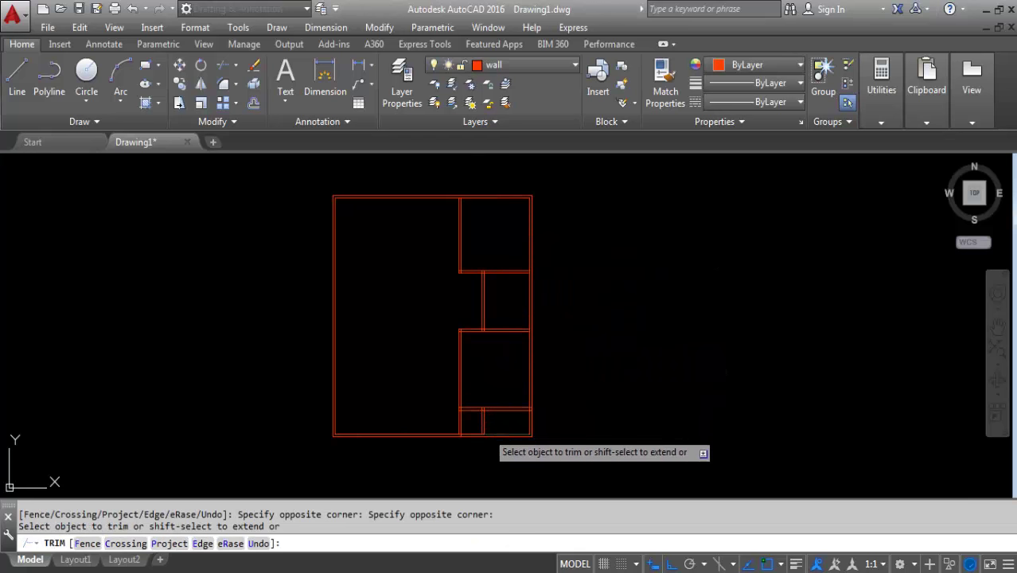
{"action": "key", "text": "Escape"}
Delete the leftover short wall pieces
{"action": "scroll", "coordinate": [489, 426], "scroll_direction": "up", "scroll_amount": 2}
{"action": "left_click", "coordinate": [487, 425]}
{"action": "left_click", "coordinate": [471, 409]}
{"action": "key", "text": "Delete"}
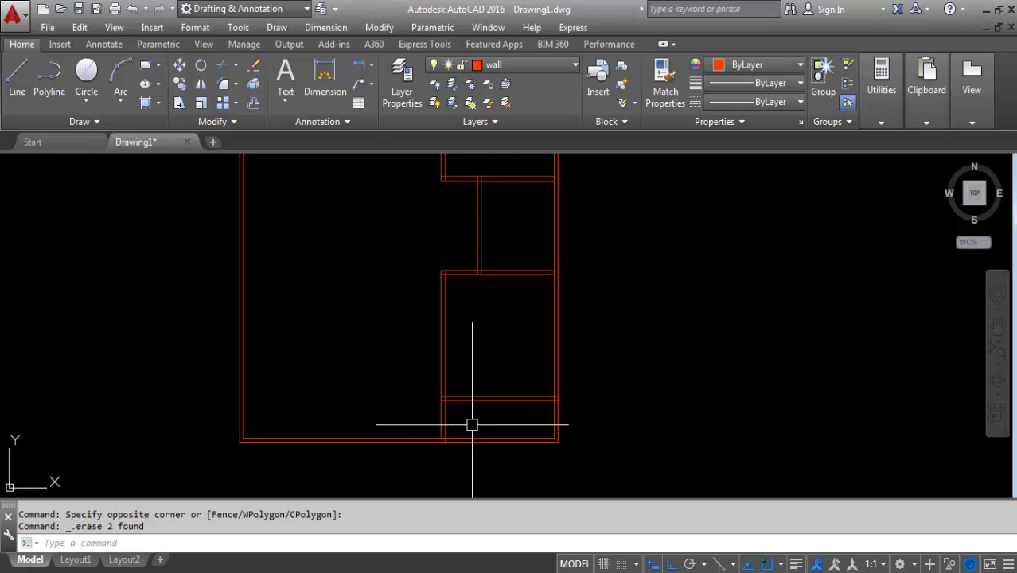
{"action": "scroll", "coordinate": [472, 425], "scroll_direction": "down", "scroll_amount": 2}
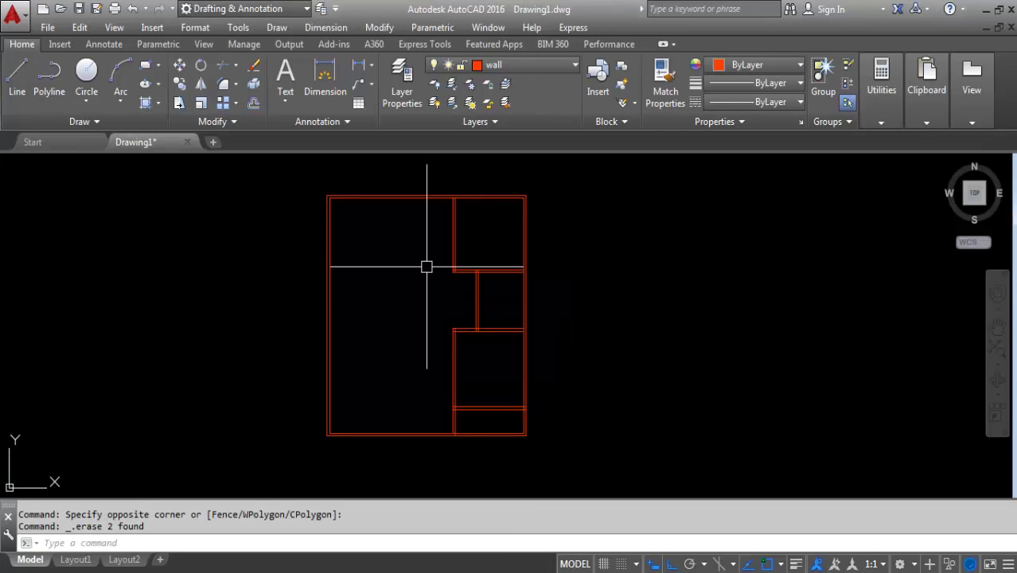
Offset three wall lines by 3' in the right-hand rooms for door openings
{"action": "type", "text": "o"}
{"action": "key", "text": "Return"}
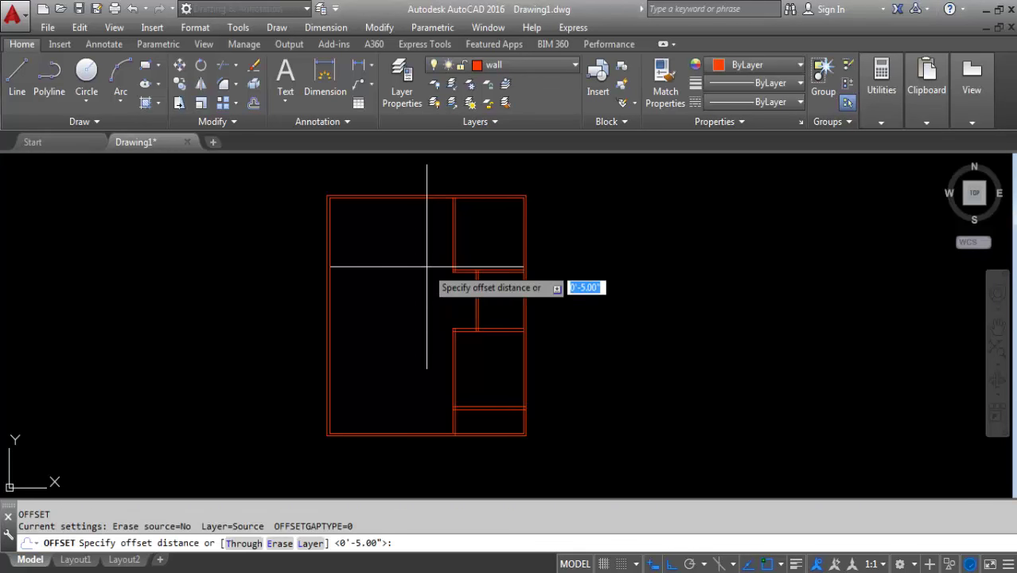
{"action": "type", "text": "3"}
{"action": "key", "text": "Return"}
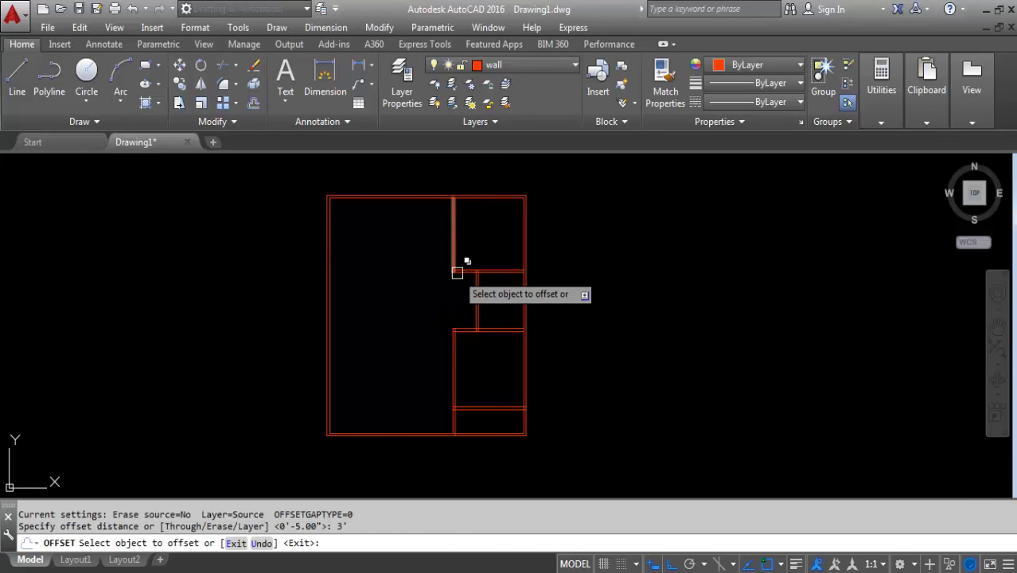
{"action": "scroll", "coordinate": [456, 268], "scroll_direction": "up", "scroll_amount": 3}
{"action": "scroll", "coordinate": [468, 271], "scroll_direction": "down", "scroll_amount": 2}
{"action": "scroll", "coordinate": [468, 273], "scroll_direction": "down", "scroll_amount": 2}
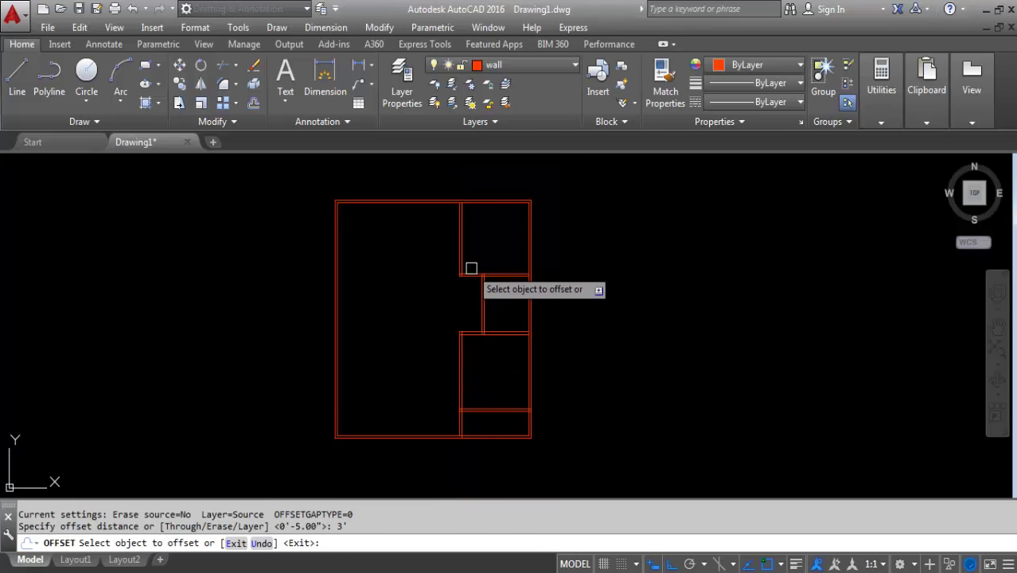
{"action": "left_click", "coordinate": [471, 271]}
{"action": "left_click", "coordinate": [472, 243]}
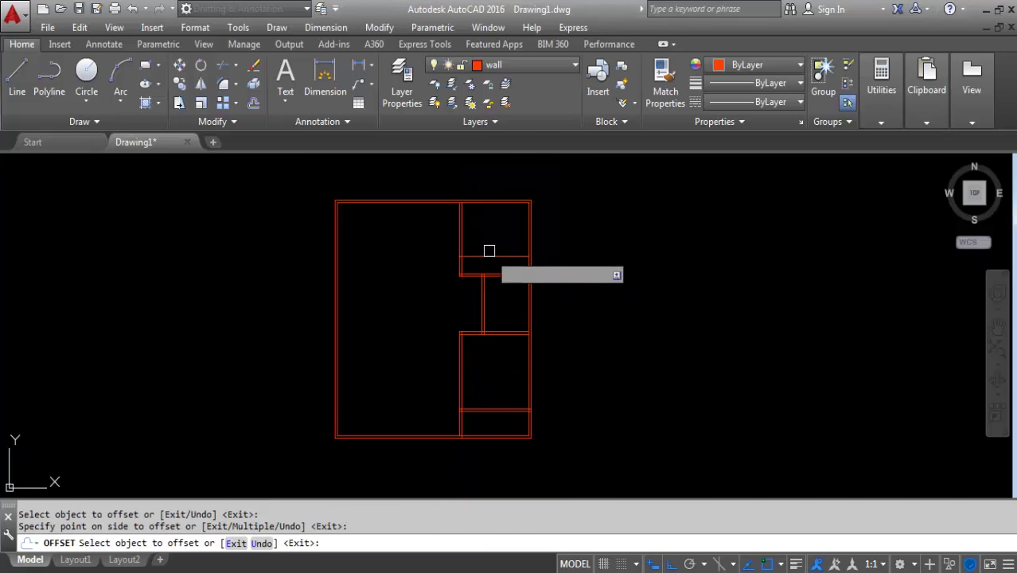
{"action": "left_click", "coordinate": [467, 340]}
{"action": "left_click", "coordinate": [491, 358]}
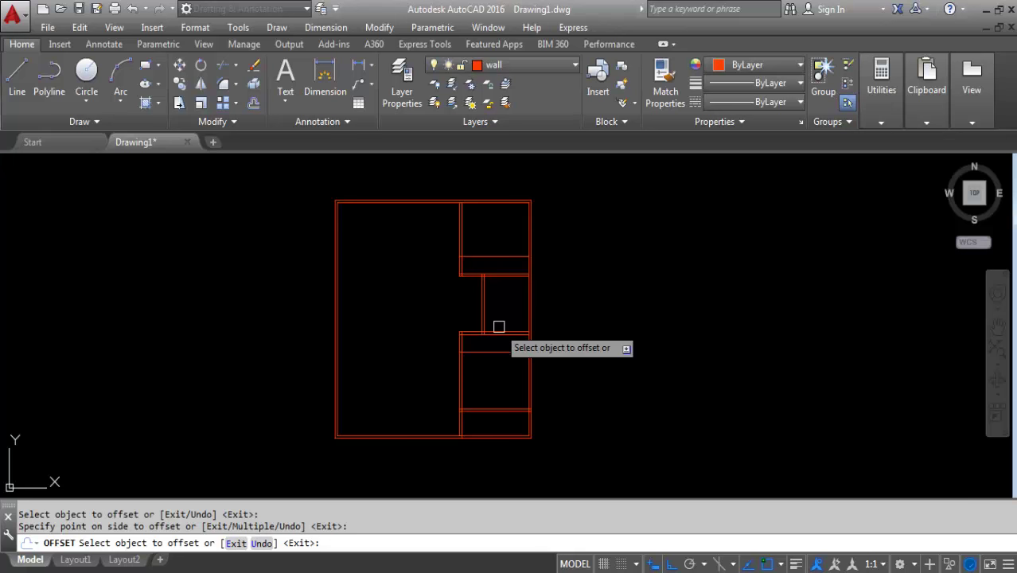
{"action": "left_click", "coordinate": [495, 325]}
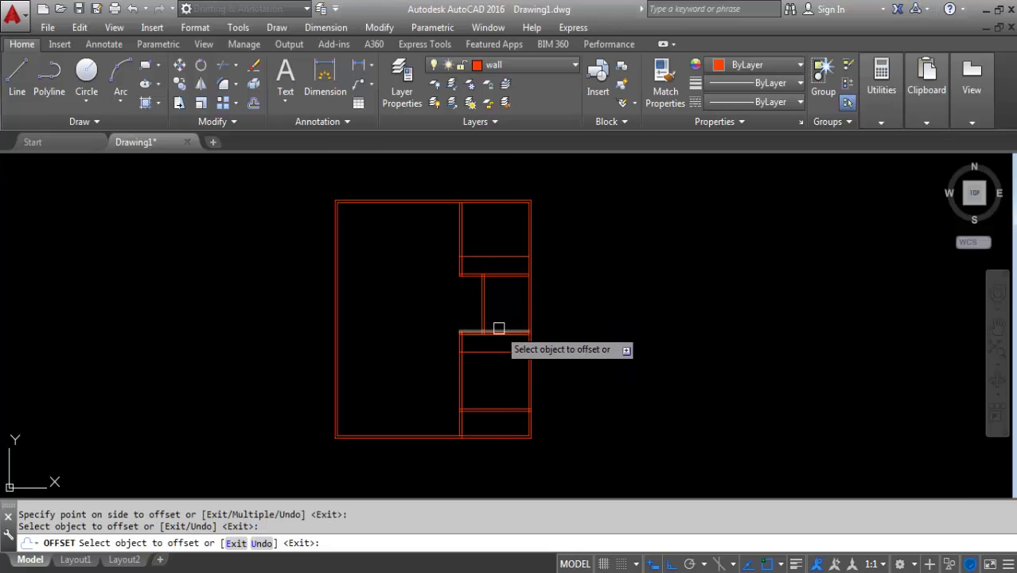
{"action": "left_click", "coordinate": [498, 331]}
{"action": "left_click", "coordinate": [501, 315]}
{"action": "key", "text": "Escape"}
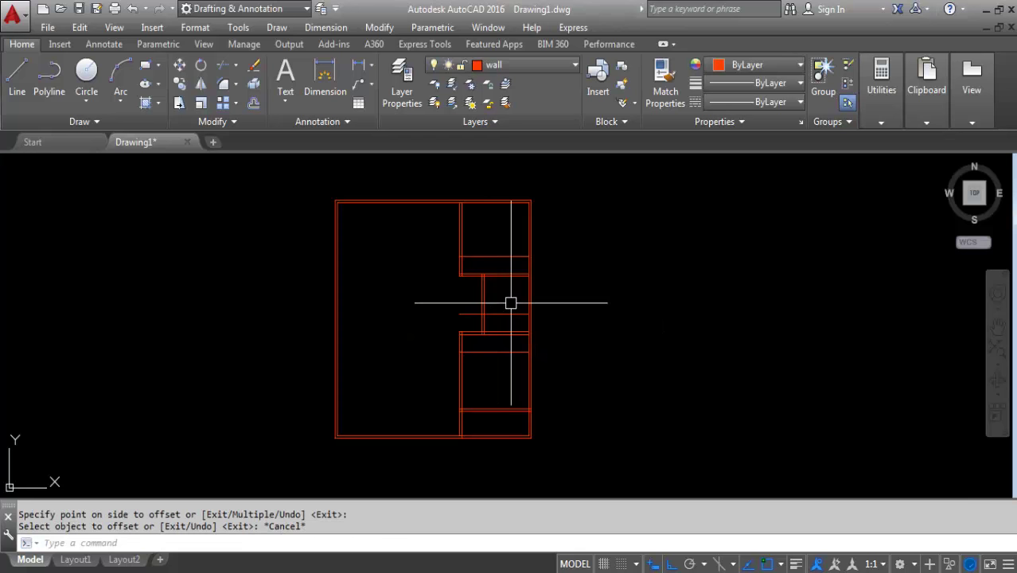
Trim the short wall segments between the 3' lines to open doorways and clean T-joints
{"action": "type", "text": "tr"}
{"action": "key", "text": "Return"}
{"action": "key", "text": "Return"}
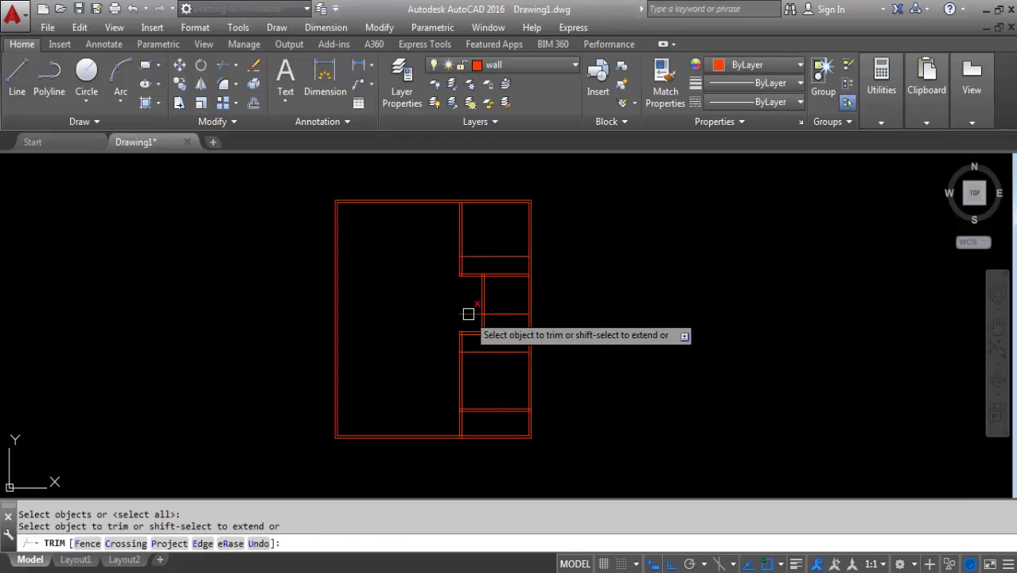
{"action": "scroll", "coordinate": [486, 320], "scroll_direction": "up", "scroll_amount": 2}
{"action": "left_click", "coordinate": [481, 323]}
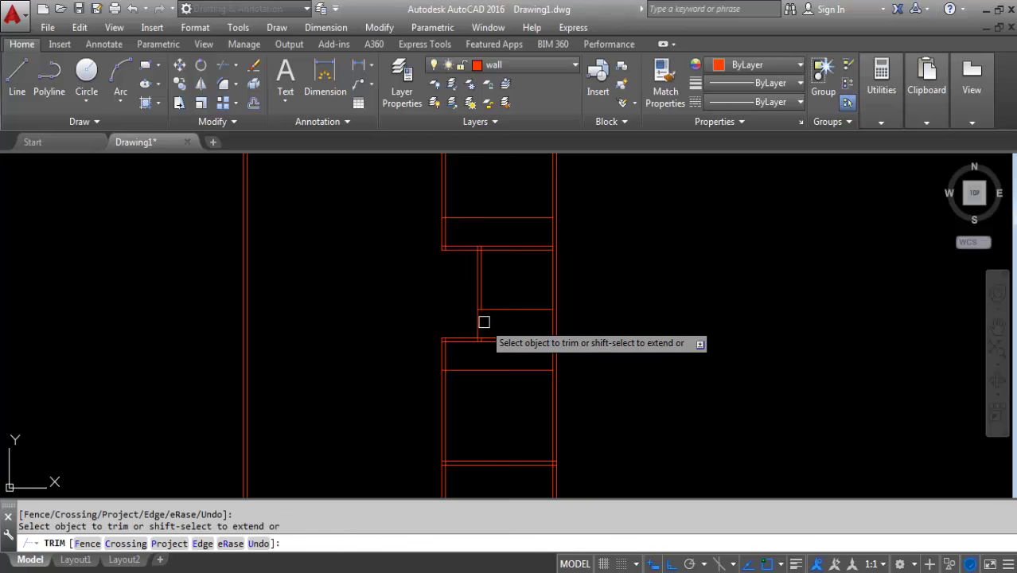
{"action": "scroll", "coordinate": [503, 297], "scroll_direction": "down", "scroll_amount": 2}
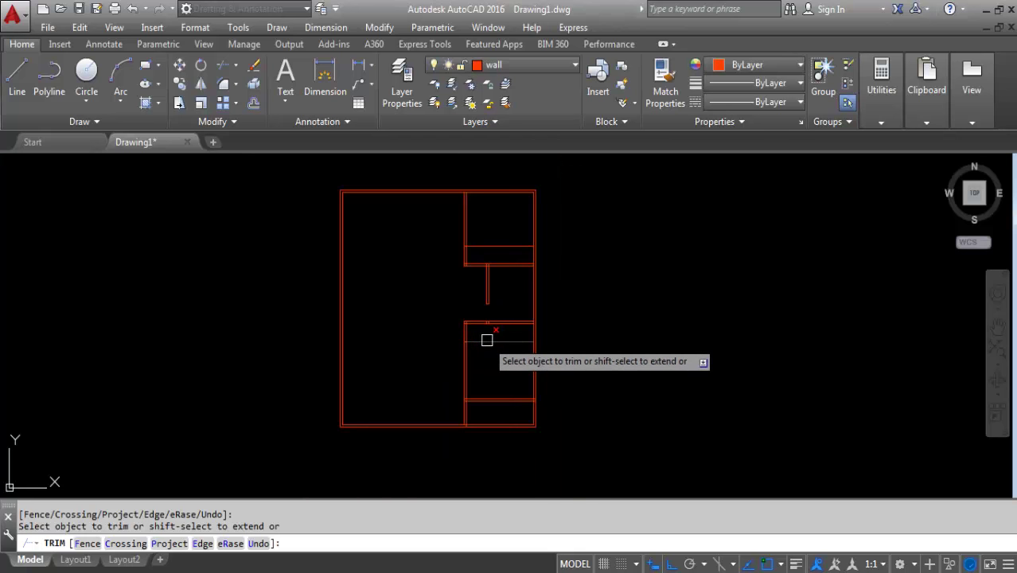
{"action": "left_click", "coordinate": [466, 332]}
{"action": "left_click", "coordinate": [465, 333]}
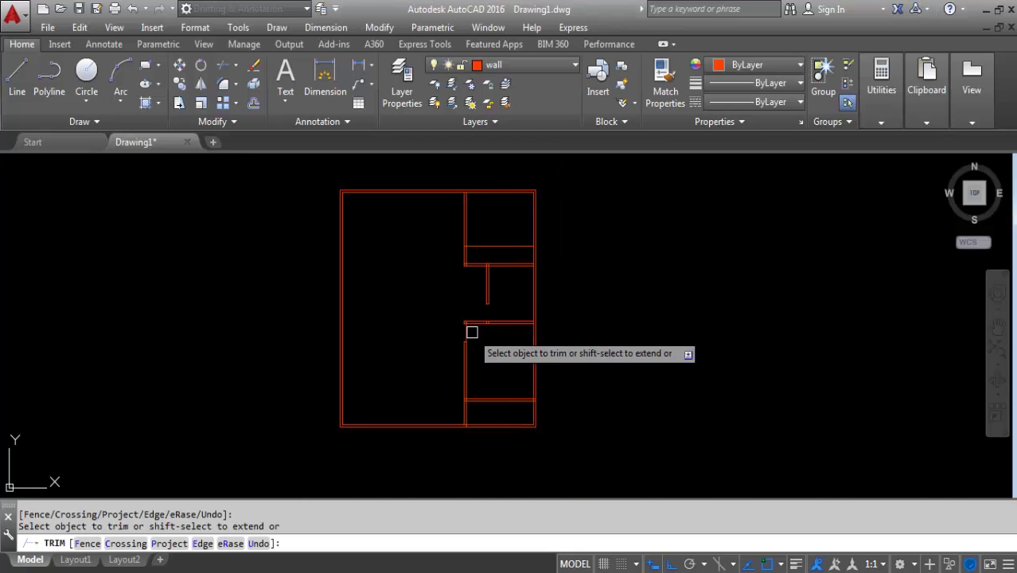
{"action": "left_click", "coordinate": [476, 246]}
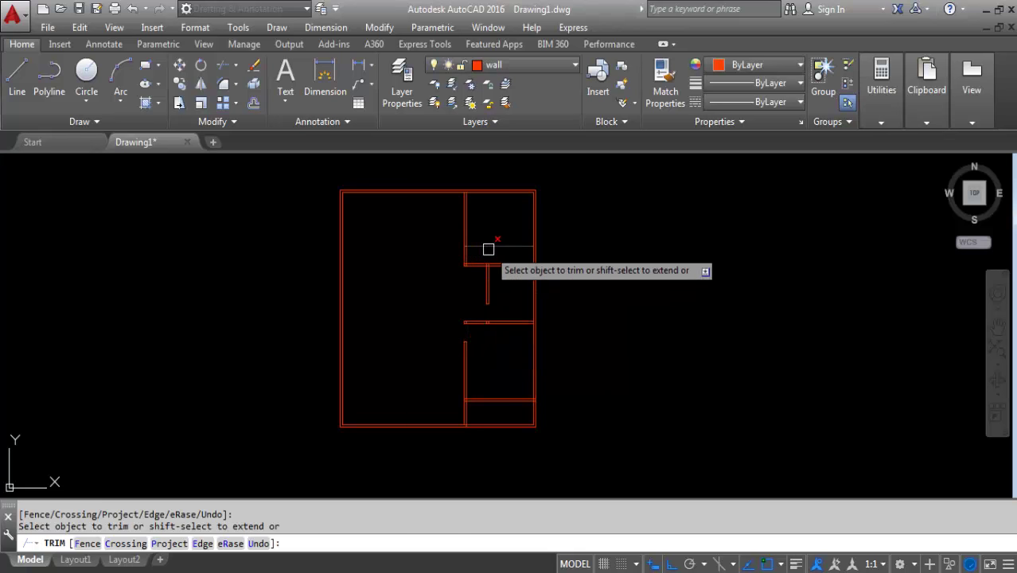
{"action": "scroll", "coordinate": [465, 254], "scroll_direction": "up", "scroll_amount": 1}
{"action": "left_click", "coordinate": [468, 252]}
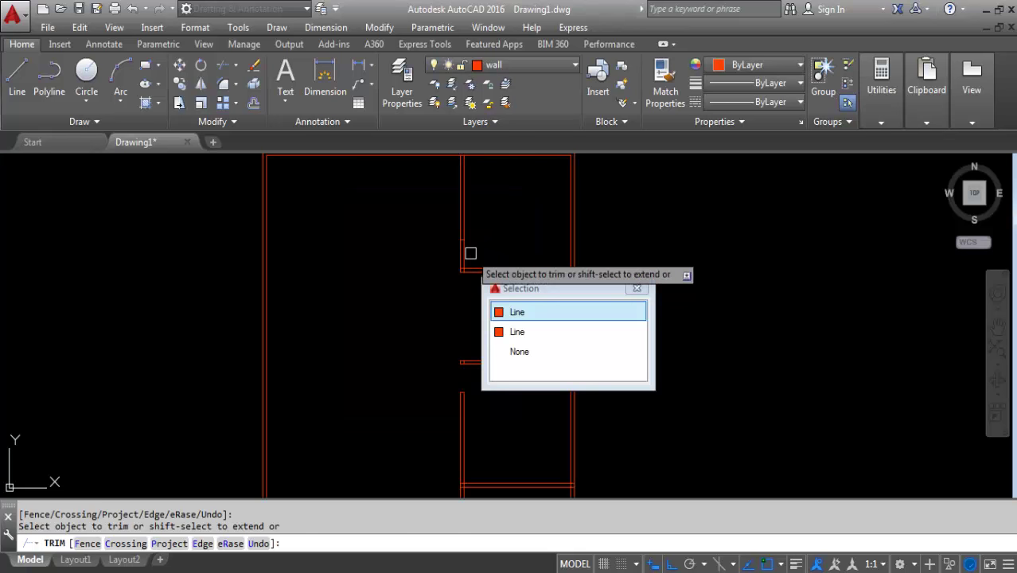
{"action": "left_click", "coordinate": [464, 251]}
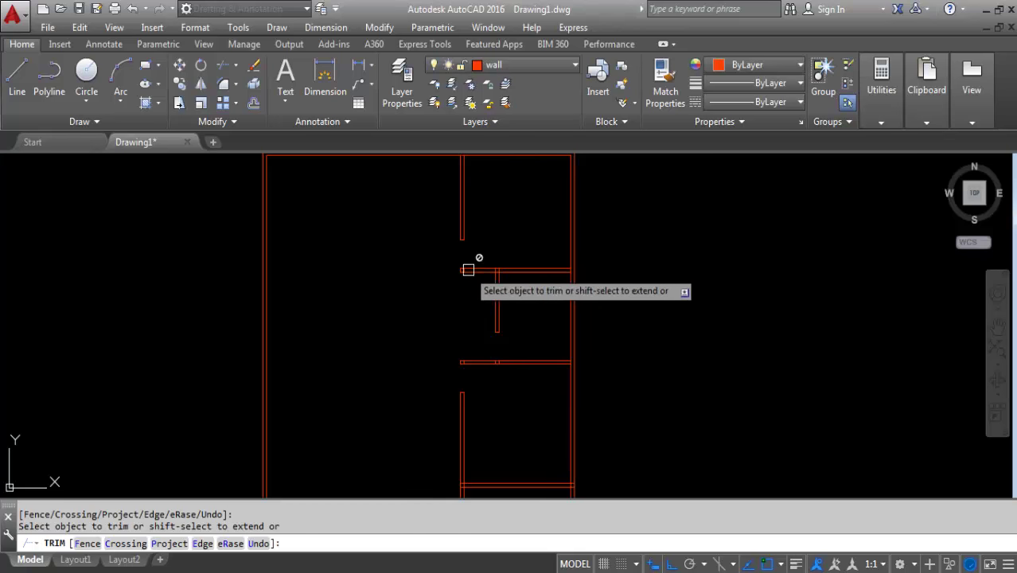
{"action": "scroll", "coordinate": [470, 268], "scroll_direction": "up", "scroll_amount": 3}
{"action": "scroll", "coordinate": [590, 265], "scroll_direction": "up", "scroll_amount": 2}
{"action": "left_click_drag", "start_coordinate": [597, 268], "coordinate": [522, 265]}
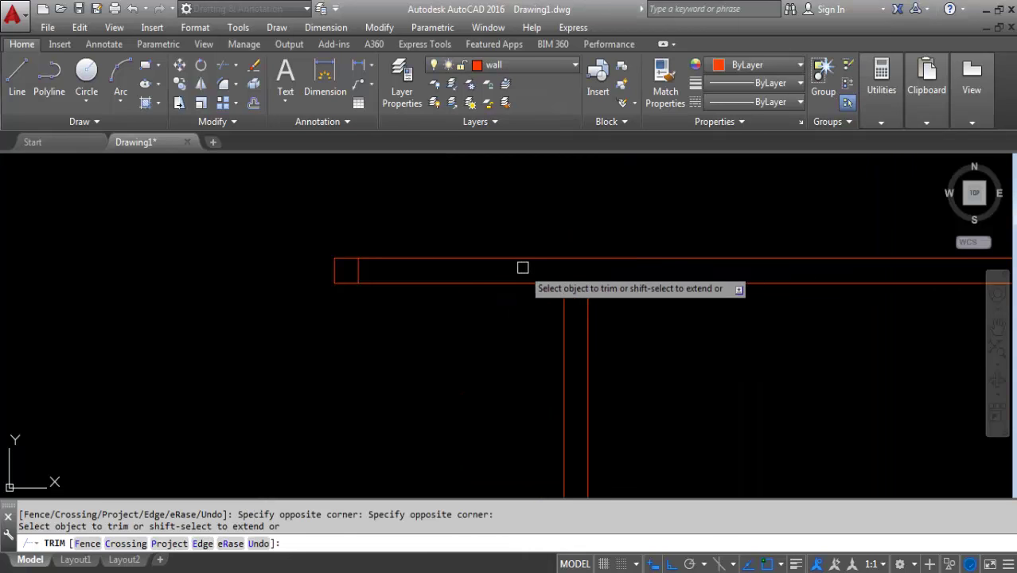
{"action": "scroll", "coordinate": [398, 267], "scroll_direction": "down", "scroll_amount": 3}
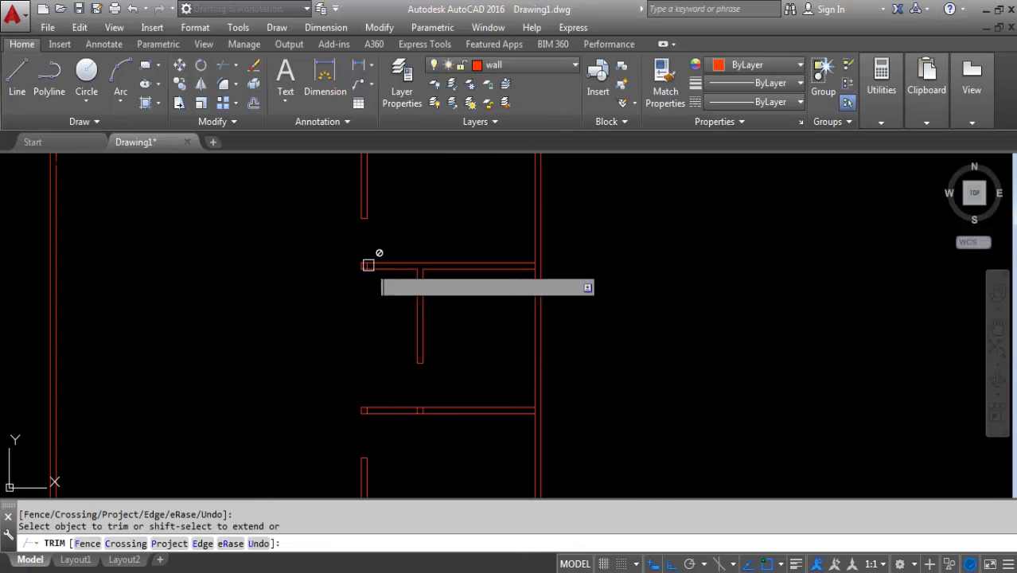
{"action": "middle_click_drag", "start_coordinate": [395, 384], "coordinate": [396, 355]}
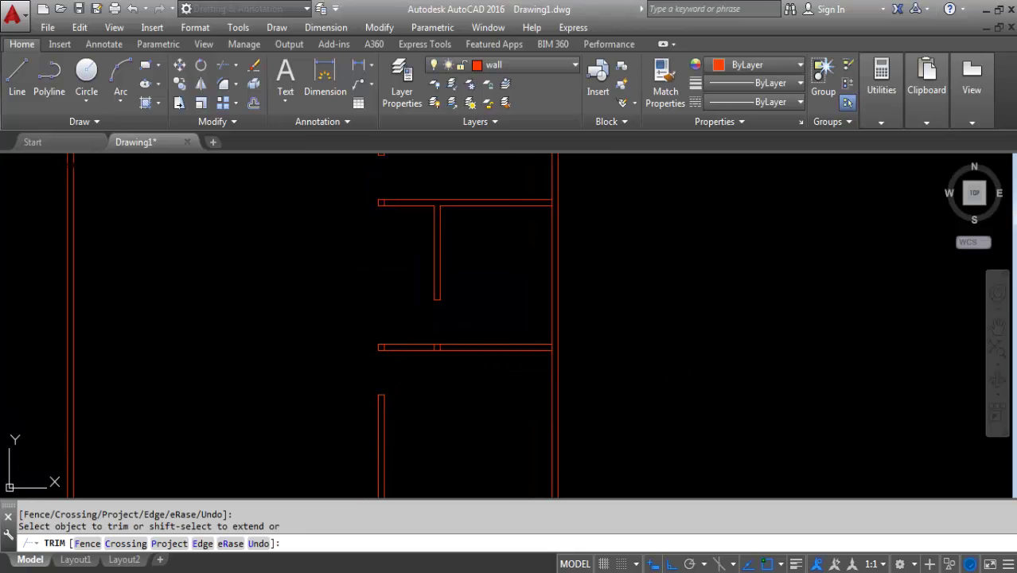
{"action": "key", "text": "Escape"}
{"action": "left_click", "coordinate": [397, 307]}
Erase the leftover wall ticks and short end lines
{"action": "left_click", "coordinate": [425, 330]}
{"action": "left_click", "coordinate": [424, 329]}
{"action": "left_click", "coordinate": [470, 365]}
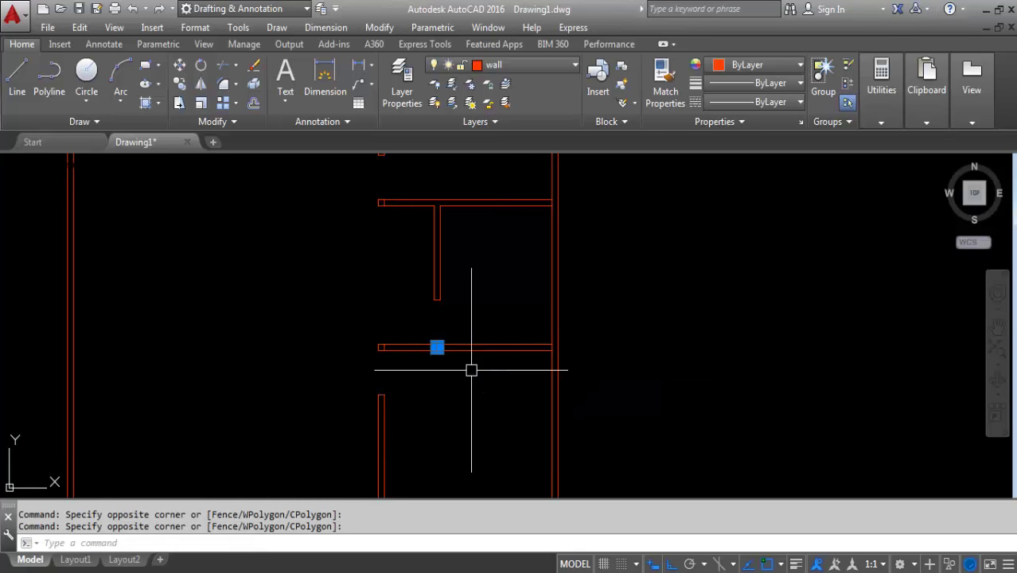
{"action": "key", "text": "Delete"}
{"action": "scroll", "coordinate": [387, 357], "scroll_direction": "up", "scroll_amount": 6}
{"action": "left_click", "coordinate": [357, 257]}
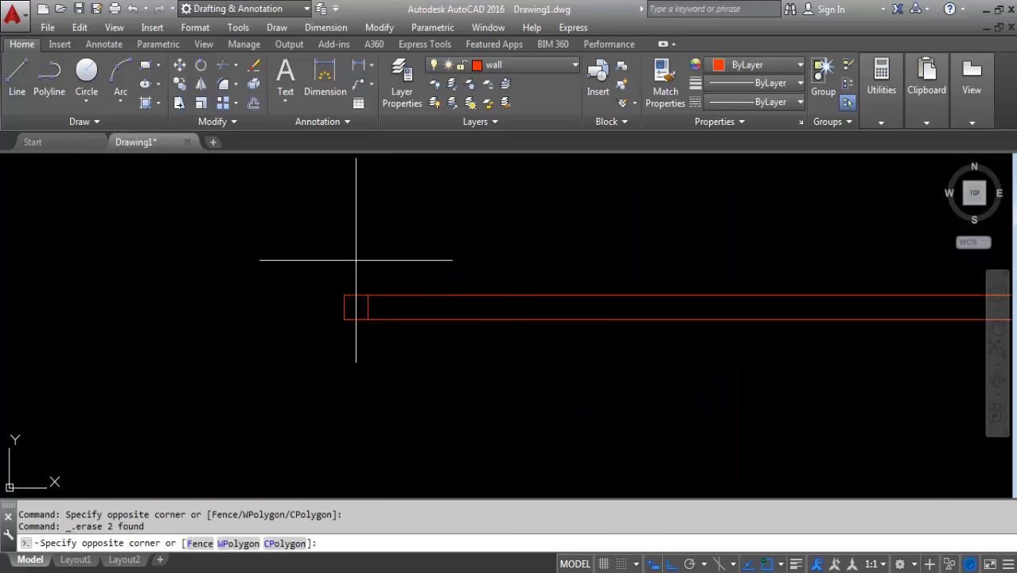
{"action": "left_click", "coordinate": [397, 320]}
{"action": "key", "text": "Delete"}
{"action": "scroll", "coordinate": [396, 320], "scroll_direction": "down", "scroll_amount": 5}
{"action": "mouse_move", "coordinate": [402, 231]}
{"action": "middle_mouse_down"}
{"action": "mouse_move", "coordinate": [421, 314]}
{"action": "mouse_move", "coordinate": [431, 317]}
{"action": "mouse_move", "coordinate": [429, 301]}
{"action": "middle_mouse_up"}
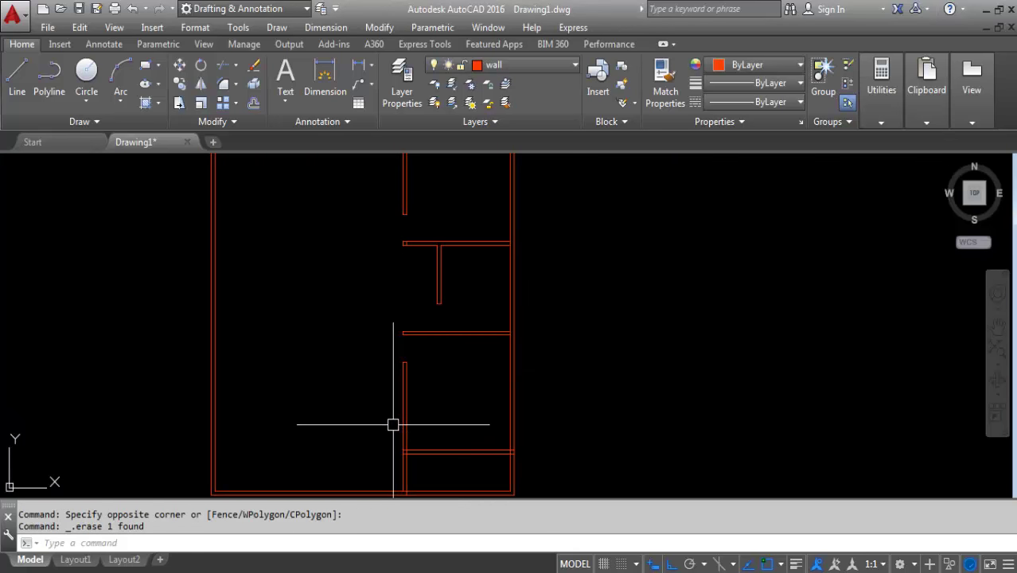
Trim the wall stubs where the lowest cross wall meets the central partition
{"action": "type", "text": "tr"}
{"action": "key", "text": "Return"}
{"action": "scroll", "coordinate": [390, 422], "scroll_direction": "up", "scroll_amount": 2}
{"action": "scroll", "coordinate": [401, 460], "scroll_direction": "up", "scroll_amount": 3}
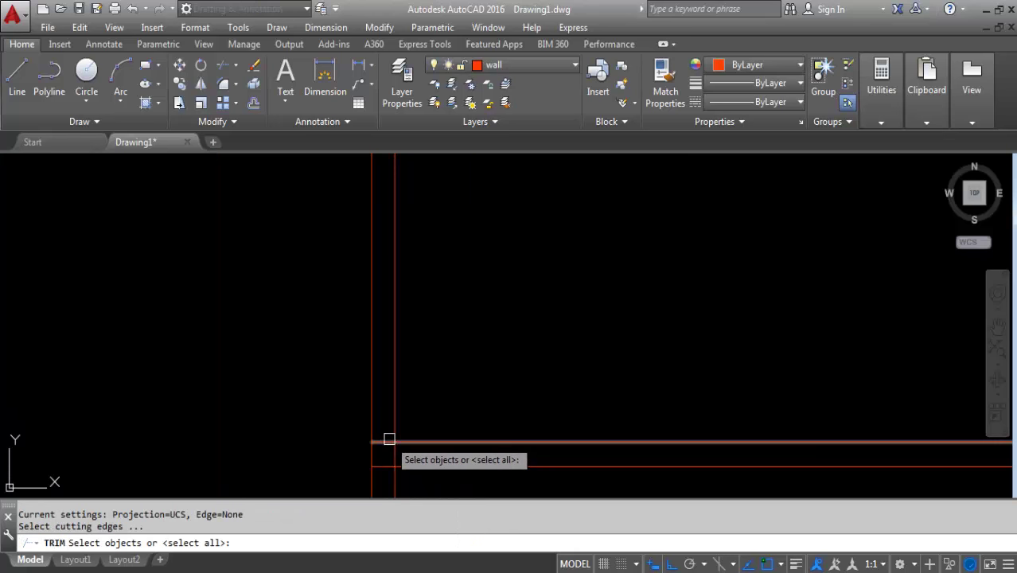
{"action": "left_click", "coordinate": [389, 441]}
{"action": "left_click", "coordinate": [386, 468]}
{"action": "key", "text": "Return"}
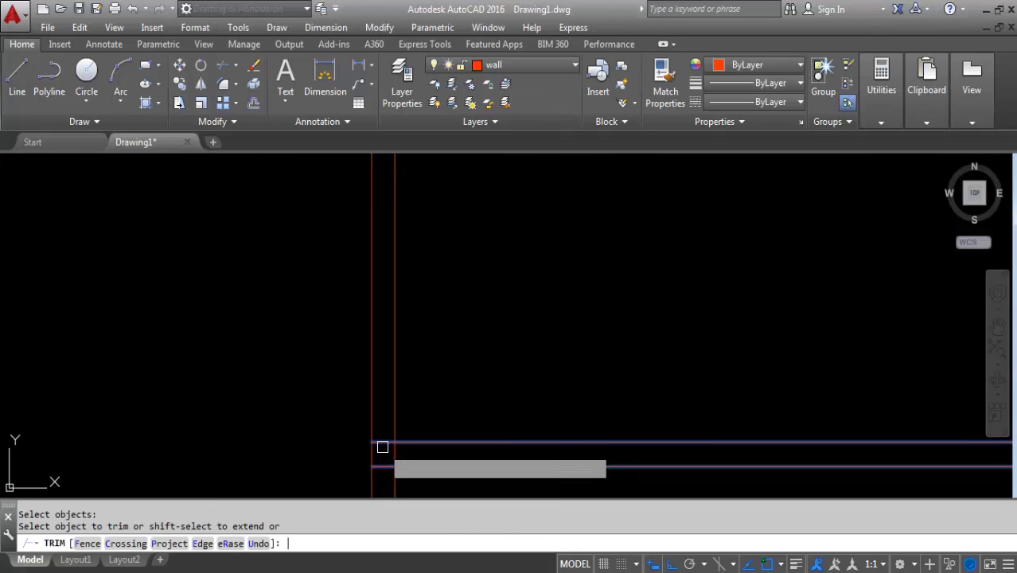
{"action": "left_click", "coordinate": [378, 442]}
{"action": "key", "text": "Return"}
{"action": "key", "text": "Return"}
{"action": "key", "text": "Return"}
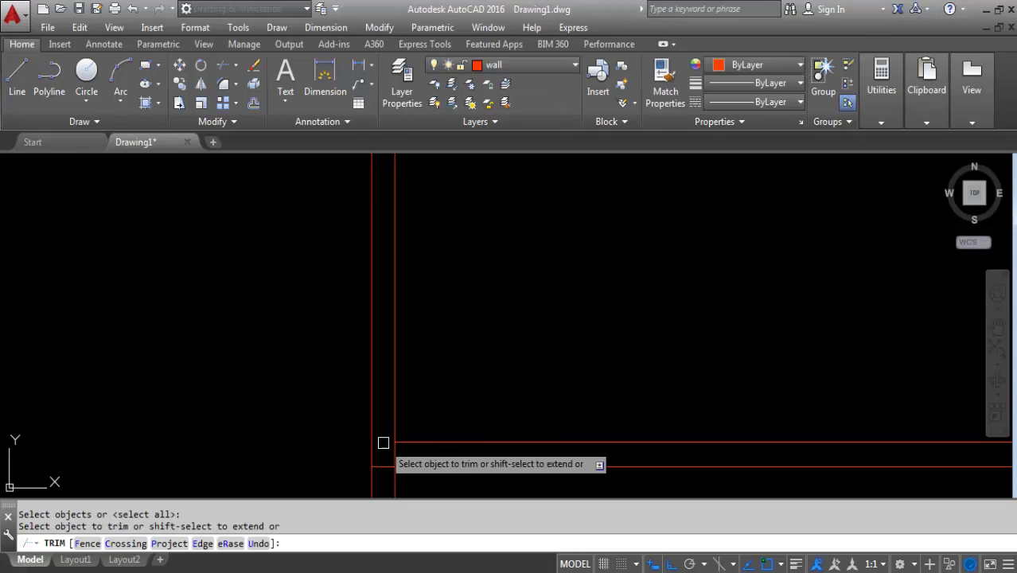
{"action": "left_click", "coordinate": [381, 441]}
{"action": "left_click", "coordinate": [381, 469]}
{"action": "scroll", "coordinate": [386, 466], "scroll_direction": "down", "scroll_amount": 3}
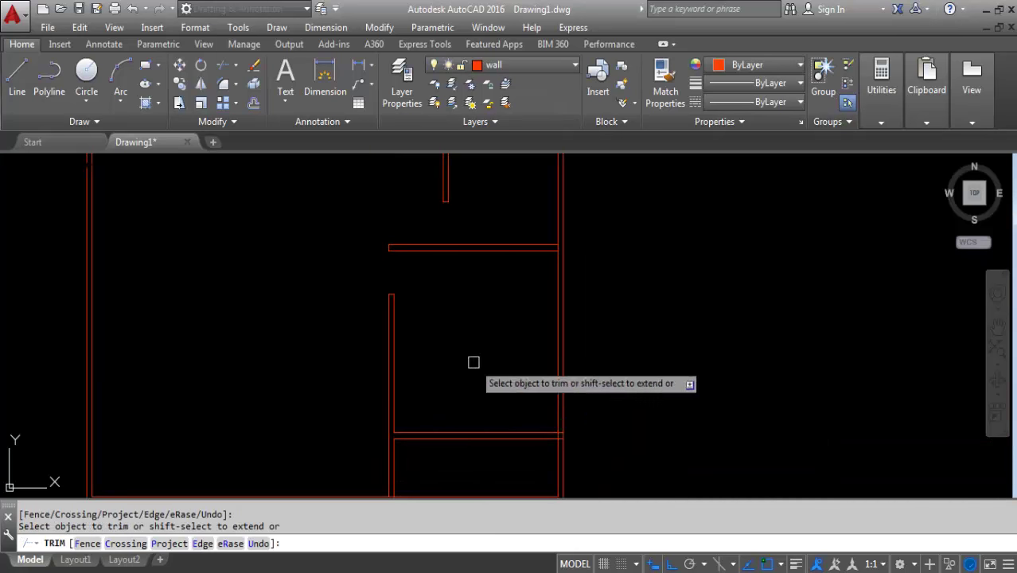
{"action": "scroll", "coordinate": [547, 430], "scroll_direction": "up", "scroll_amount": 5}
{"action": "scroll", "coordinate": [569, 422], "scroll_direction": "down", "scroll_amount": 2}
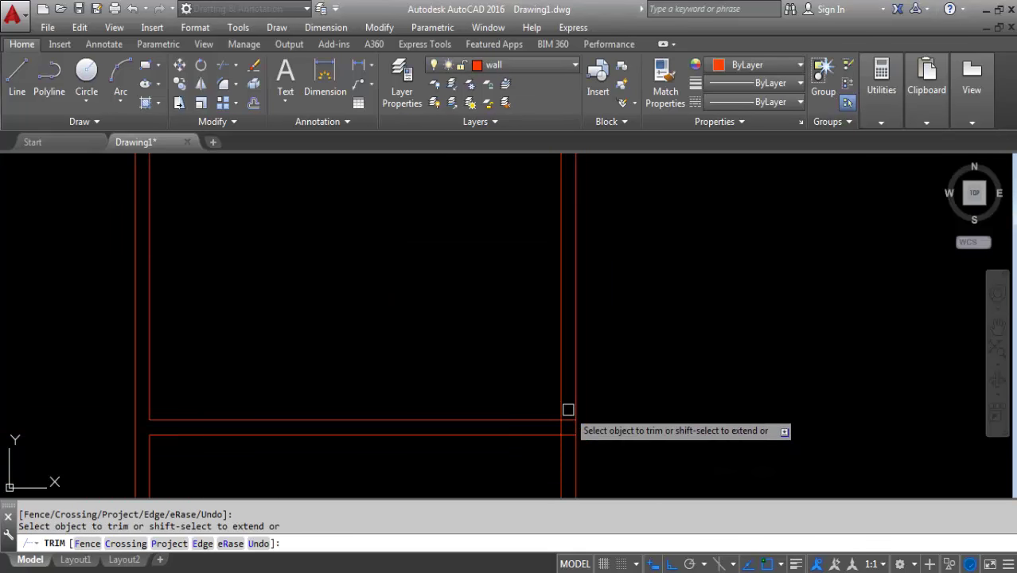
{"action": "scroll", "coordinate": [509, 398], "scroll_direction": "down", "scroll_amount": 2}
{"action": "scroll", "coordinate": [456, 383], "scroll_direction": "down", "scroll_amount": 2}
{"action": "key", "text": "Escape"}
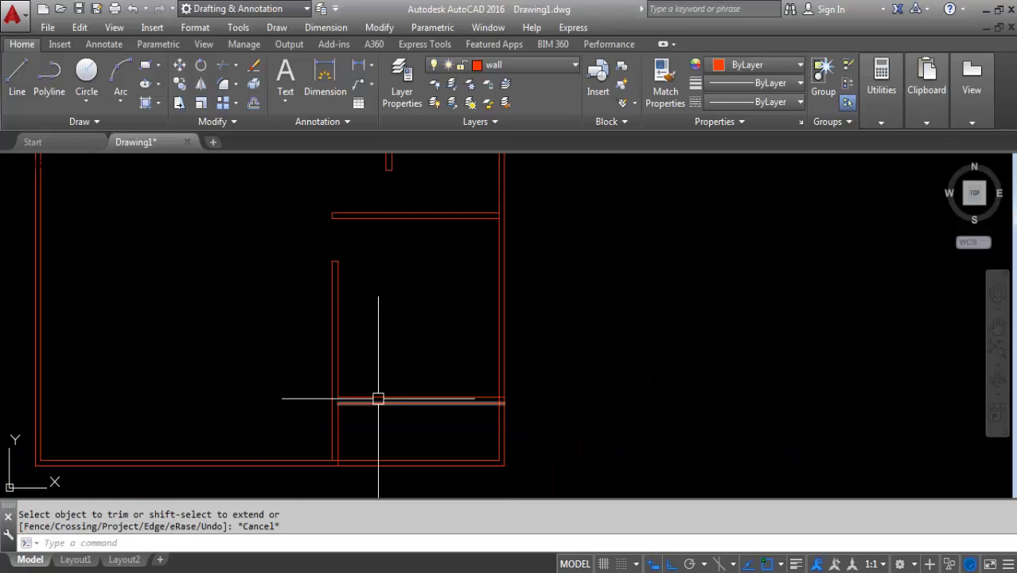
Start an offset at distance 1, then cancel it as the wrong distance
{"action": "scroll", "coordinate": [390, 390], "scroll_direction": "down", "scroll_amount": 1}
{"action": "scroll", "coordinate": [410, 350], "scroll_direction": "down", "scroll_amount": 2}
{"action": "scroll", "coordinate": [430, 358], "scroll_direction": "down", "scroll_amount": 1}
{"action": "scroll", "coordinate": [450, 351], "scroll_direction": "down", "scroll_amount": 2}
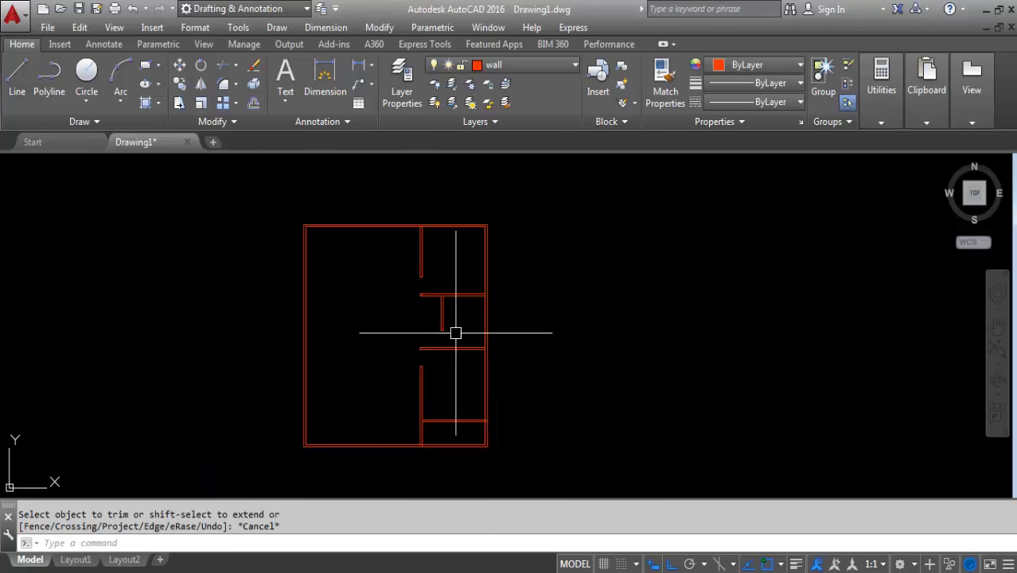
{"action": "scroll", "coordinate": [386, 265], "scroll_direction": "up", "scroll_amount": 2}
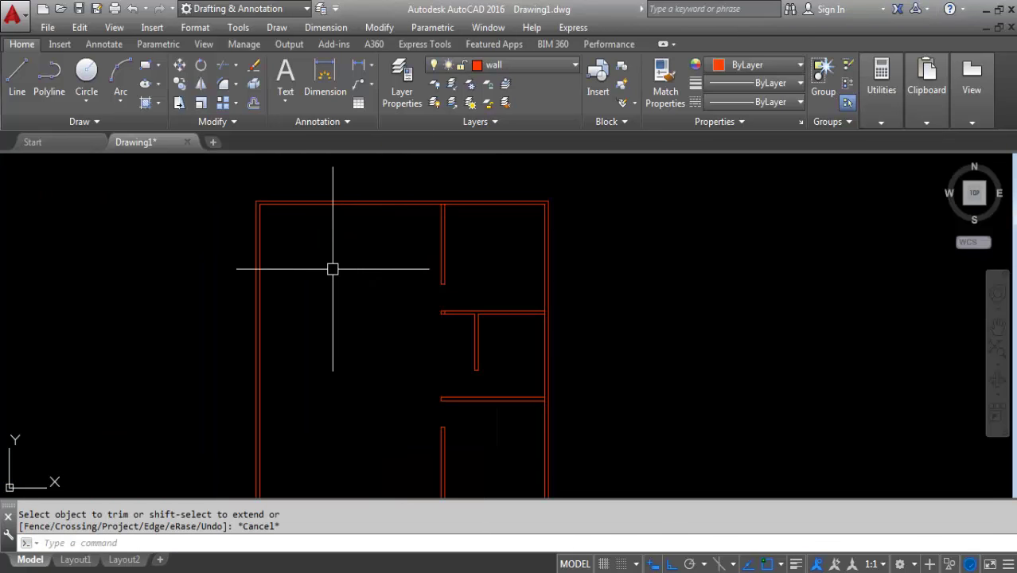
{"action": "type", "text": "o"}
{"action": "key", "text": "Return"}
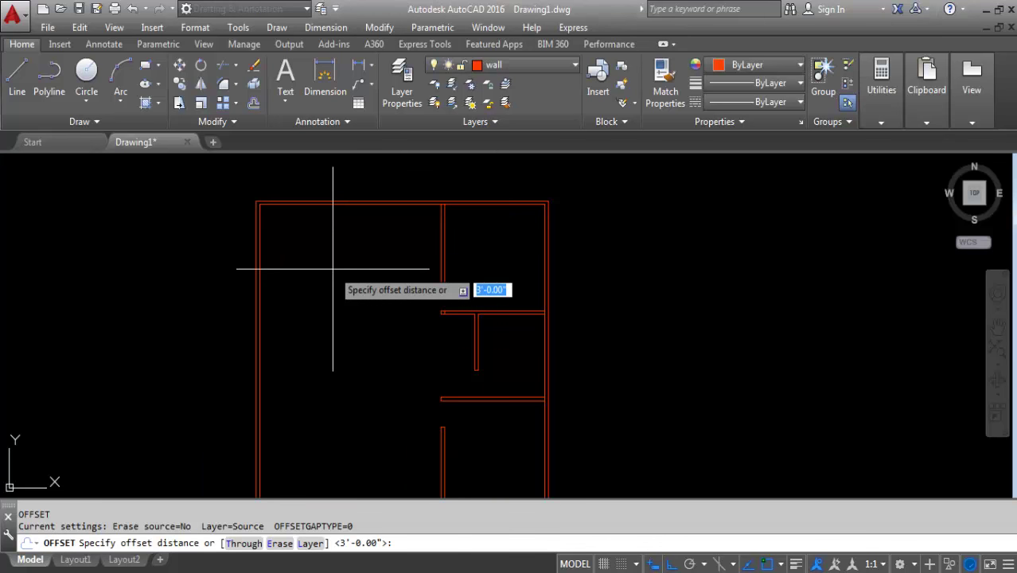
{"action": "type", "text": "1"}
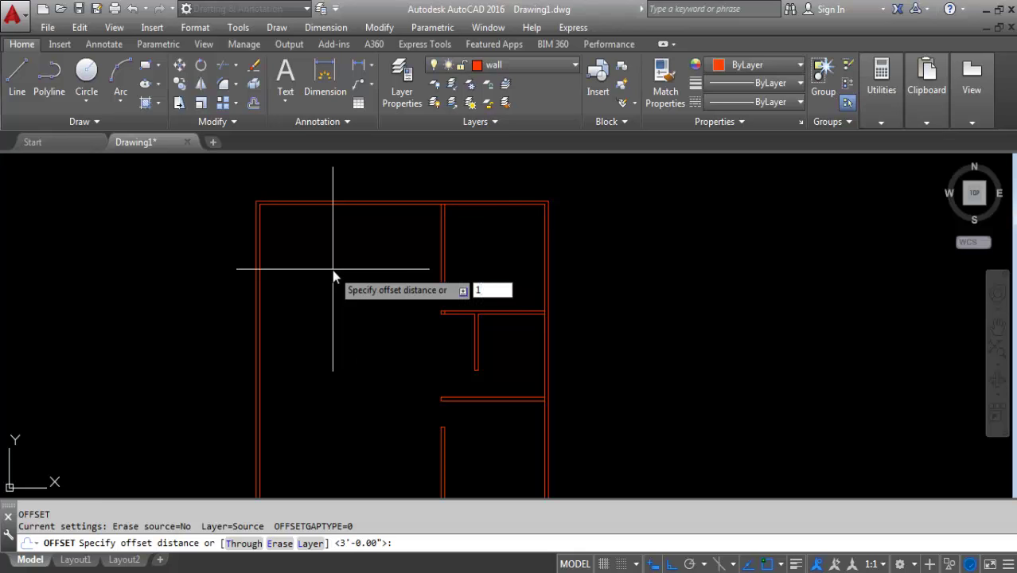
{"action": "key", "text": "Escape"}
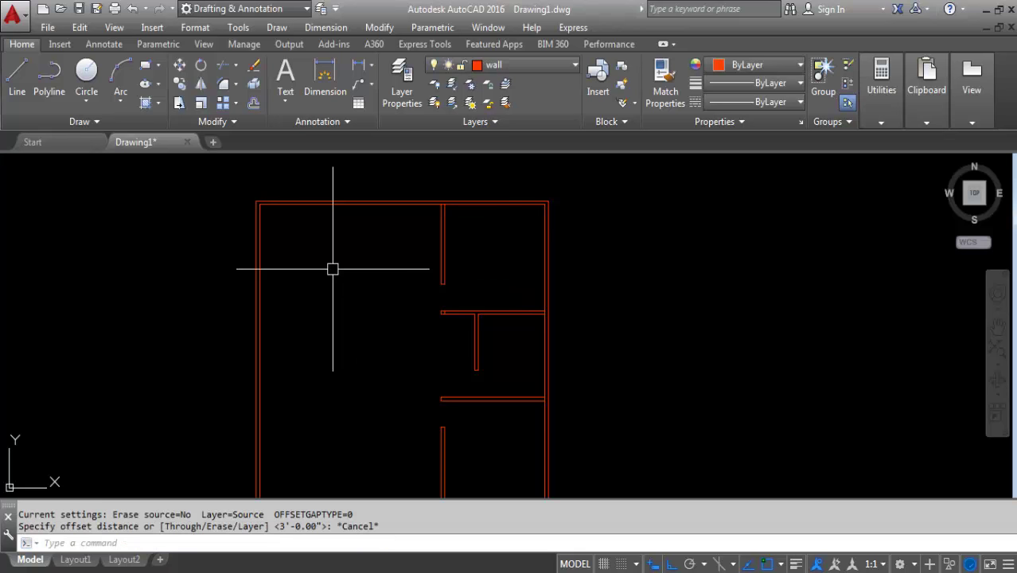
Offset the vertical wall line 4'-6 to the left, then copy the new line leftward again
{"action": "type", "text": "o"}
{"action": "key", "text": "Return"}
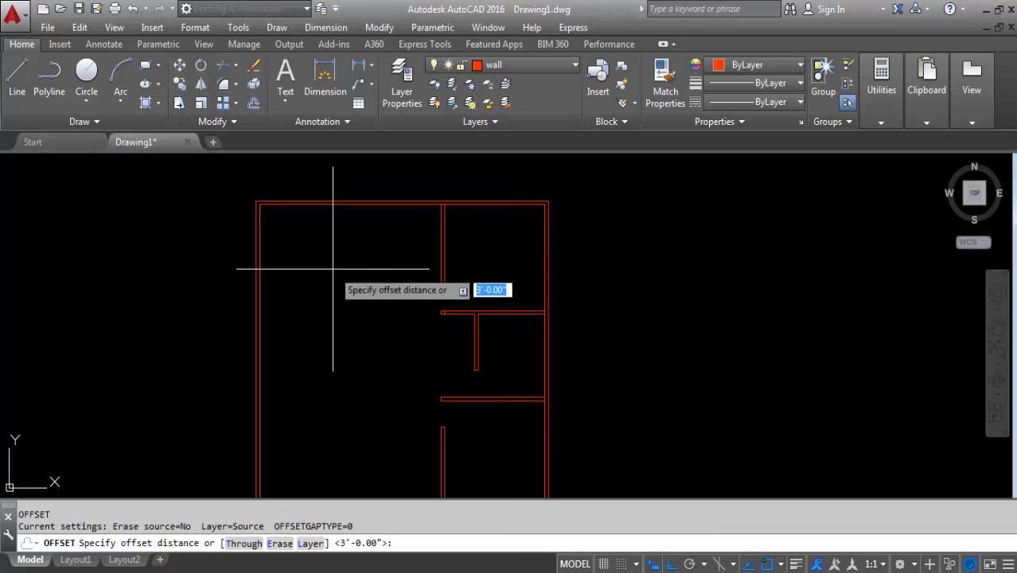
{"action": "type", "text": "4'-6"}
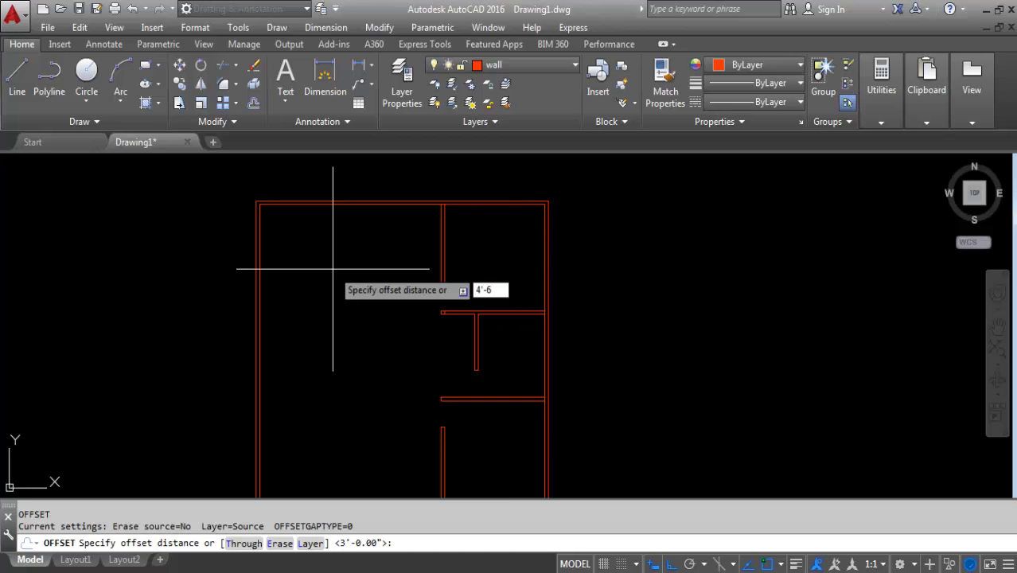
{"action": "key", "text": "Return"}
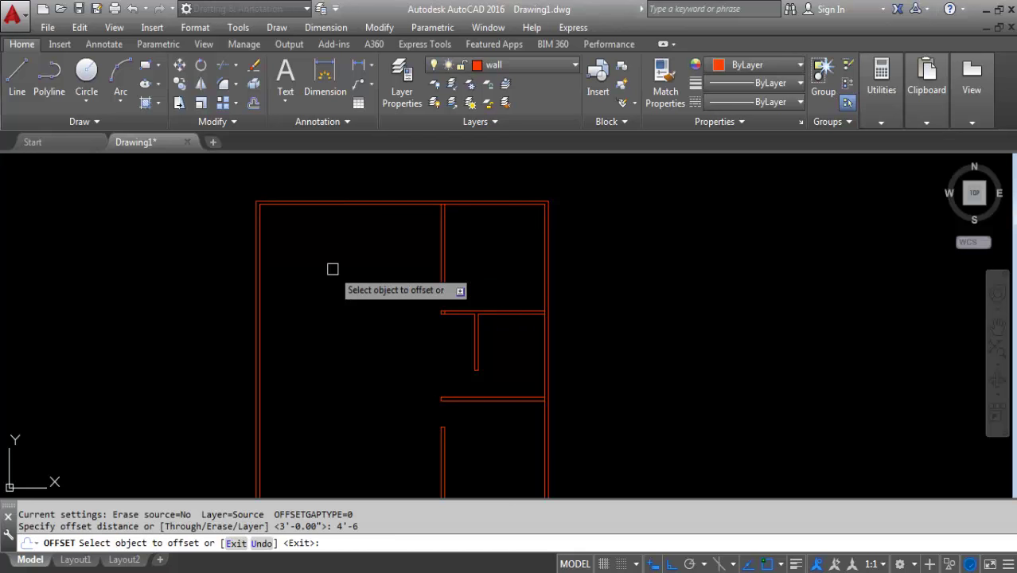
{"action": "left_click", "coordinate": [439, 243]}
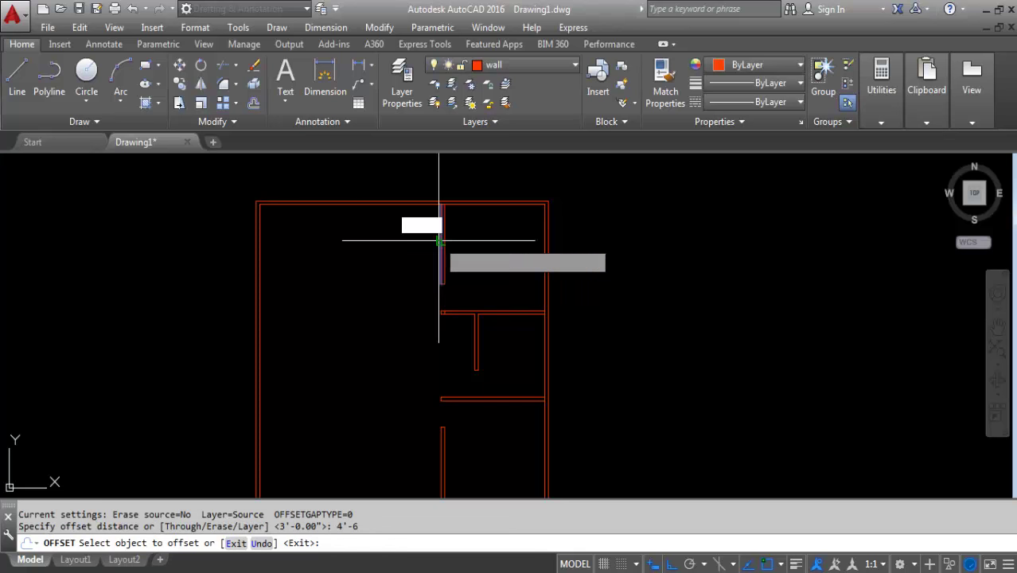
{"action": "left_click", "coordinate": [370, 236]}
{"action": "key", "text": "Return"}
{"action": "key", "text": "Return"}
{"action": "type", "text": "1"}
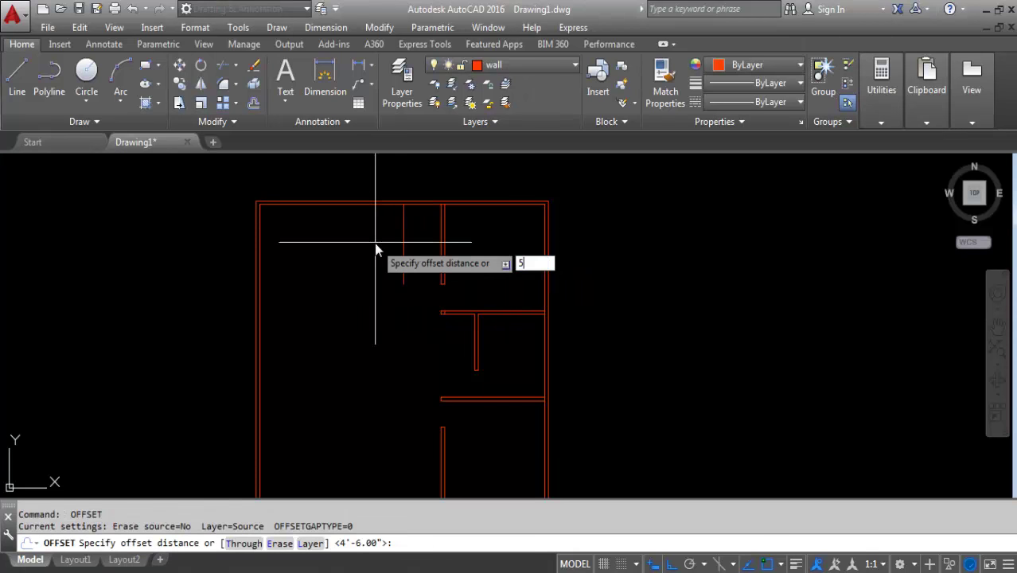
{"action": "key", "text": "Return"}
{"action": "left_click", "coordinate": [403, 231]}
{"action": "left_click", "coordinate": [398, 232]}
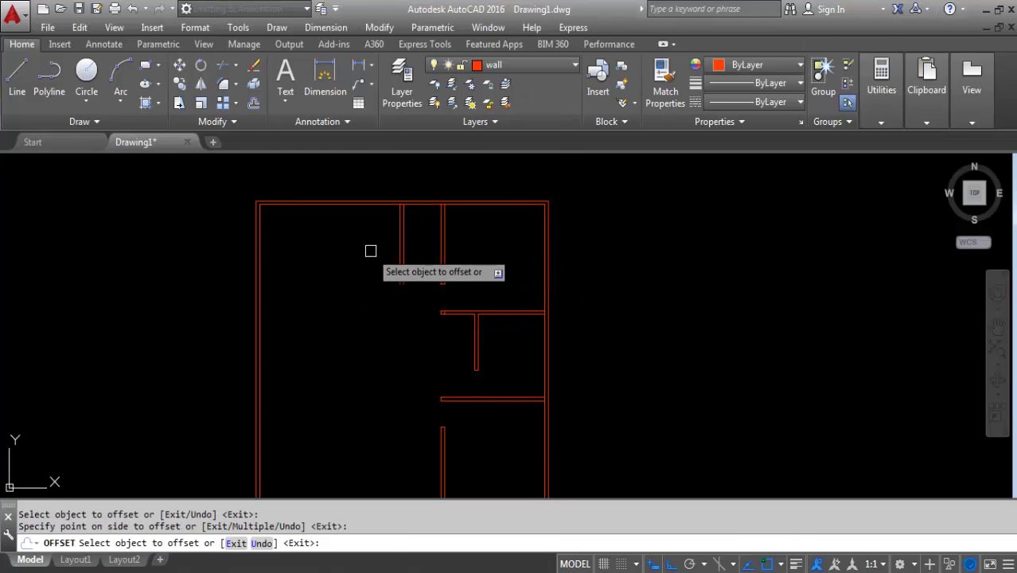
Offset another vertical wall line 4'-6 to the left and set the next offset to 5"
{"action": "key", "text": "Return"}
{"action": "key", "text": "Return"}
{"action": "type", "text": "4'-6"}
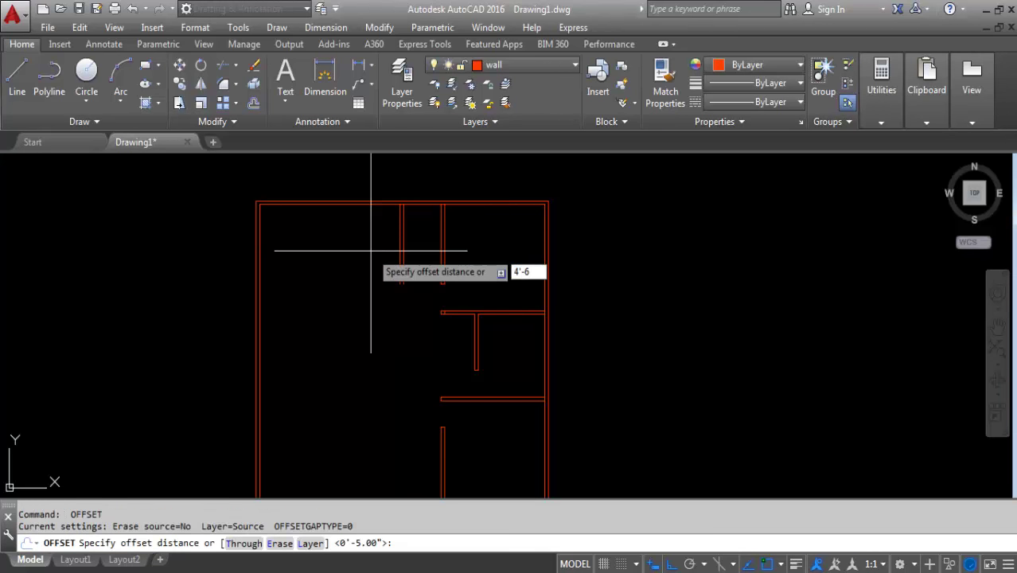
{"action": "key", "text": "Return"}
{"action": "left_click", "coordinate": [398, 240]}
{"action": "left_click", "coordinate": [324, 250]}
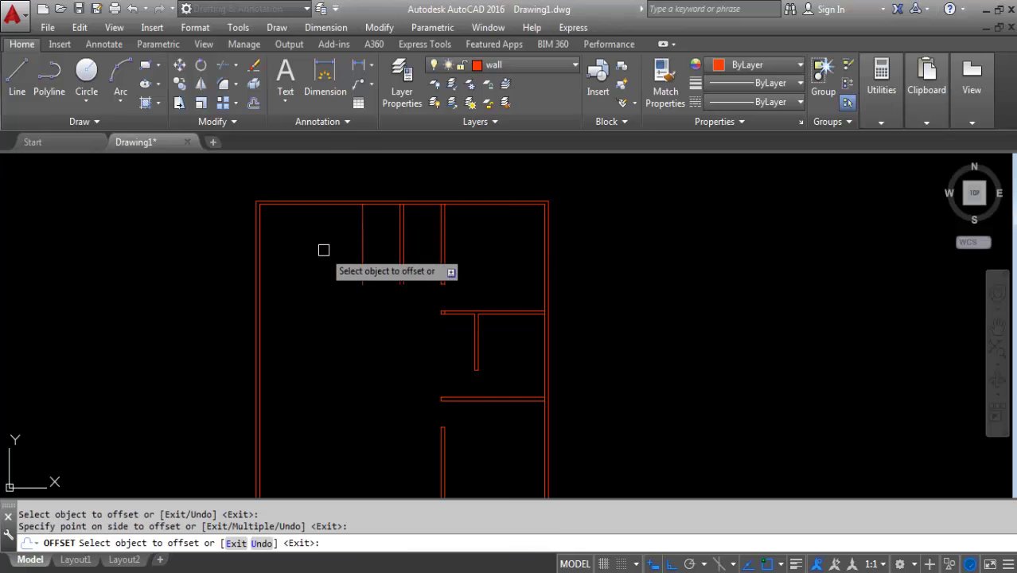
{"action": "key", "text": "Return"}
{"action": "key", "text": "Return"}
{"action": "type", "text": "5"}
{"action": "key", "text": "Return"}
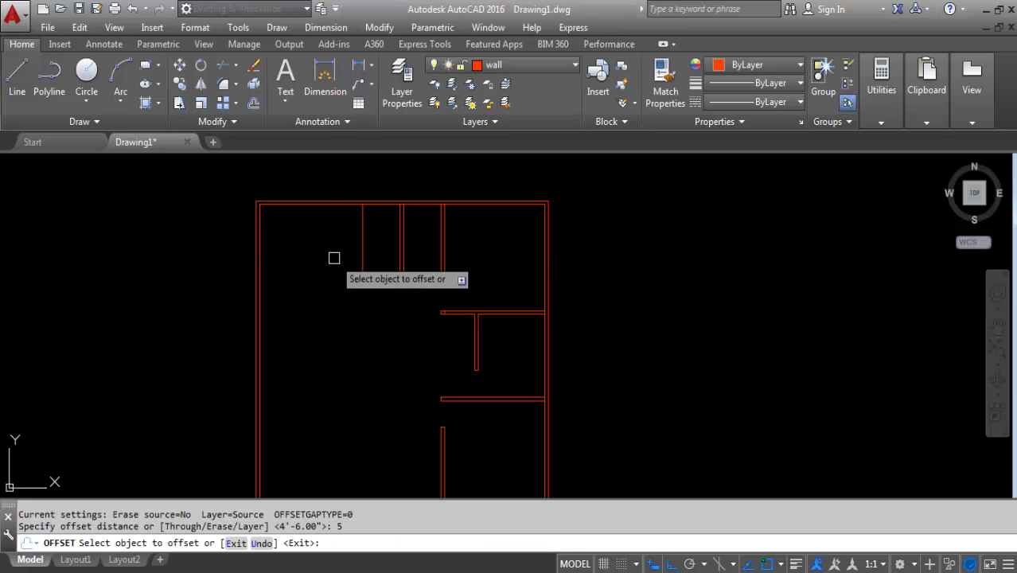
Offset the new leftmost vertical line 5" to its left to form a double wall
{"action": "left_click", "coordinate": [362, 237]}
{"action": "left_click", "coordinate": [295, 241]}
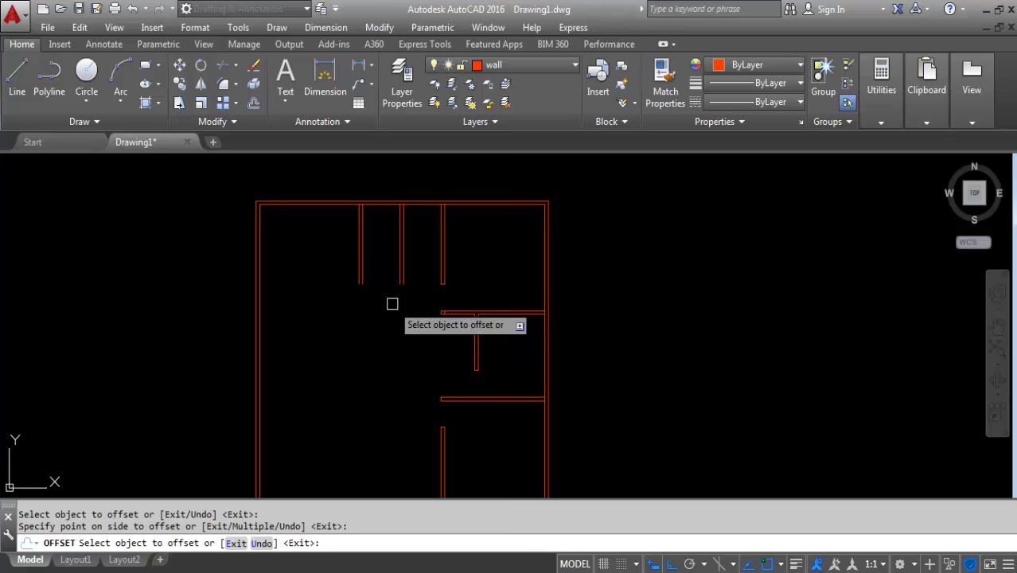
Offset the top wall 7' downward, then offset that line 5" lower for a double wall
{"action": "key", "text": "Escape"}
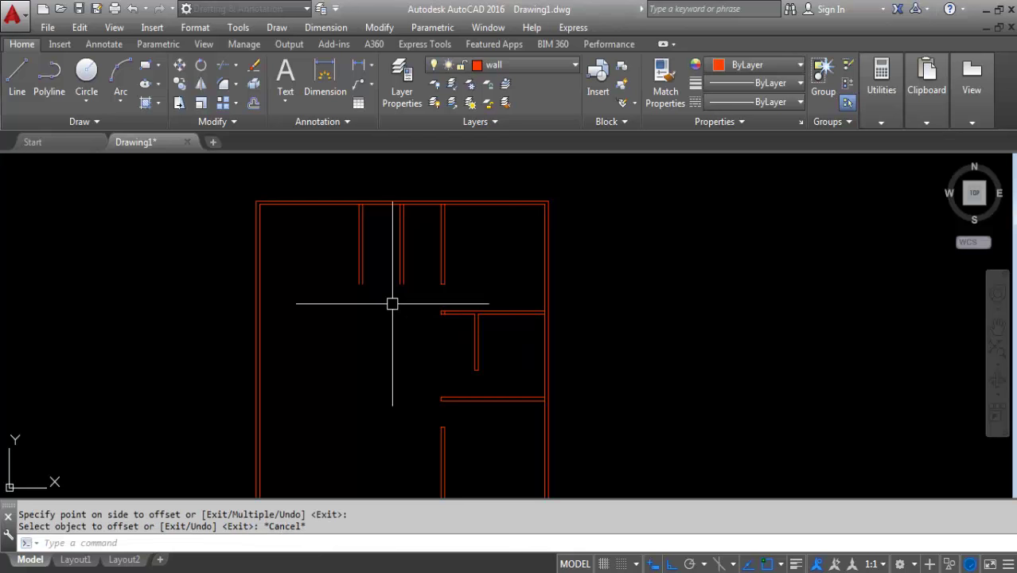
{"action": "type", "text": "o"}
{"action": "key", "text": "Return"}
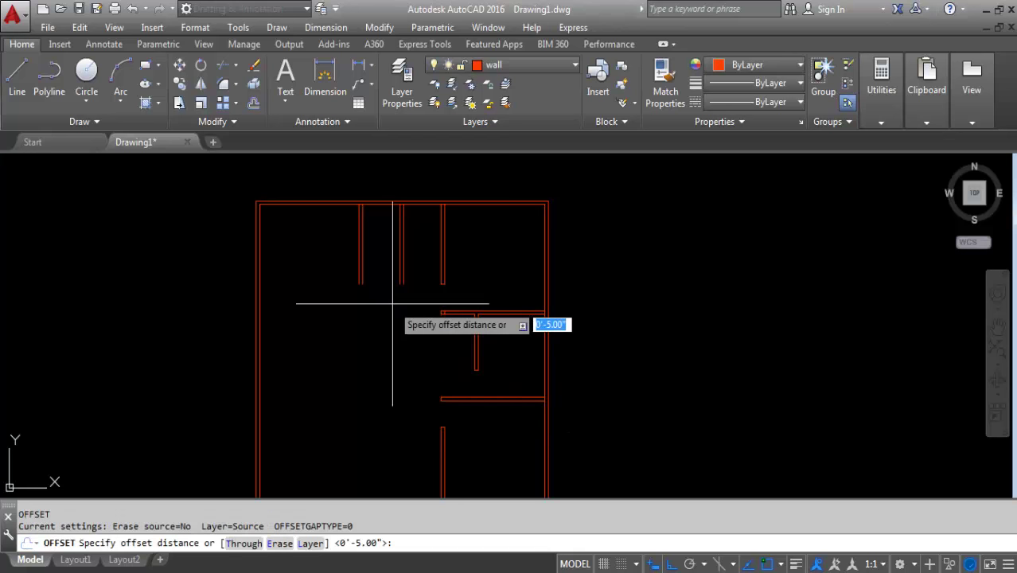
{"action": "type", "text": "7'"}
{"action": "key", "text": "Return"}
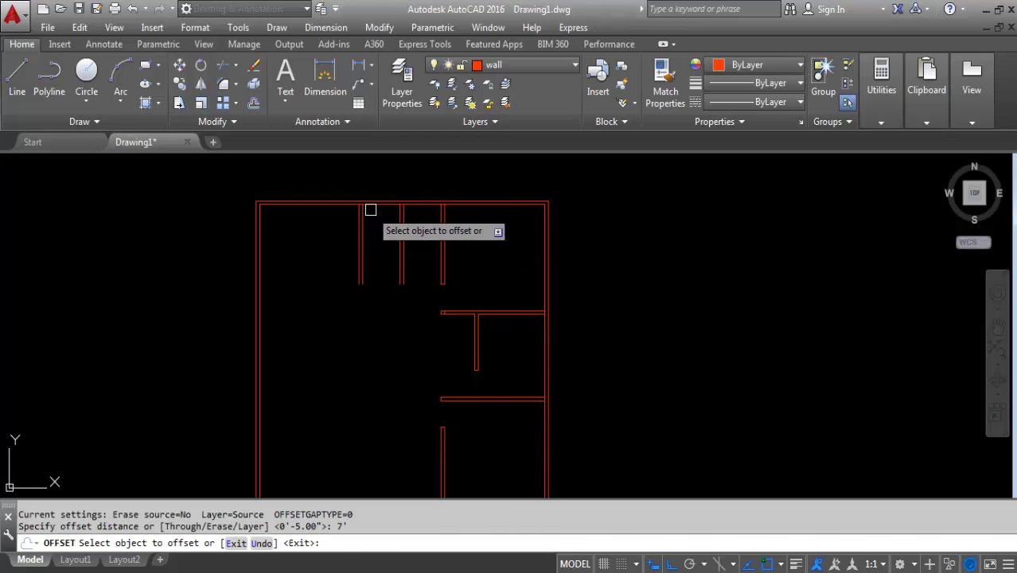
{"action": "left_click", "coordinate": [370, 210]}
{"action": "left_click", "coordinate": [375, 236]}
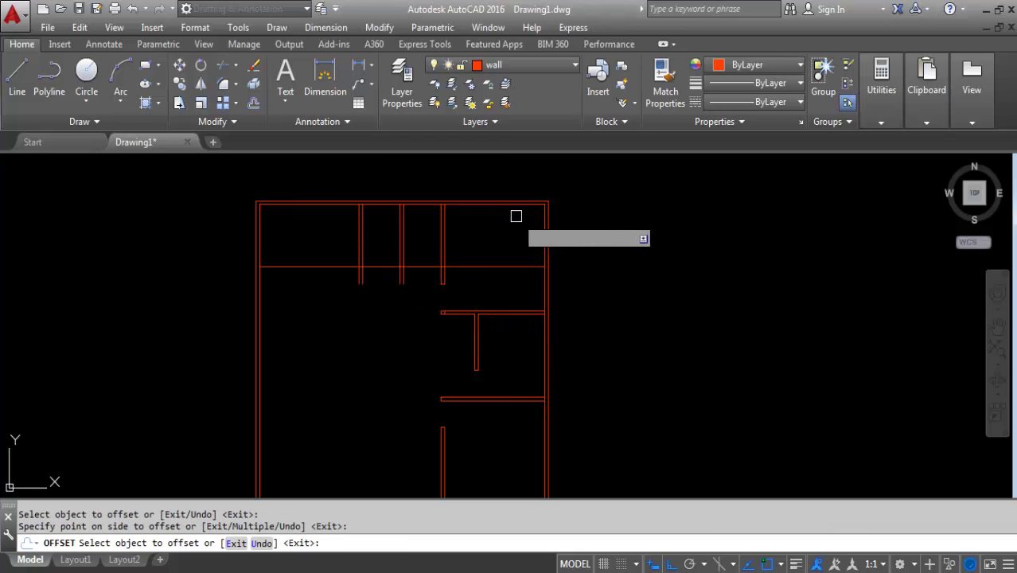
{"action": "key", "text": "Return"}
{"action": "key", "text": "Return"}
{"action": "key", "text": "Return"}
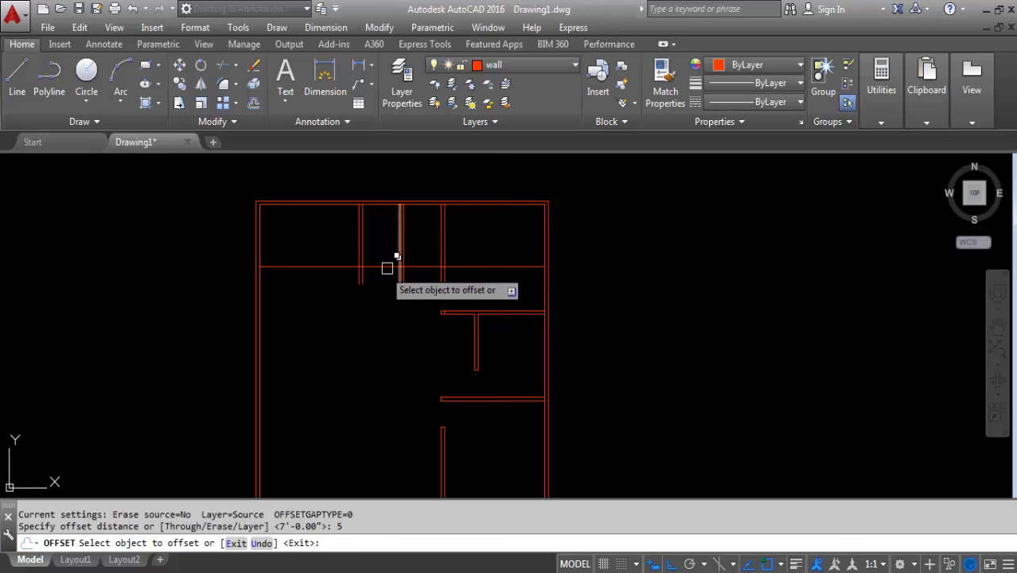
{"action": "left_click", "coordinate": [382, 267]}
{"action": "left_click", "coordinate": [387, 312]}
{"action": "key", "text": "Escape"}
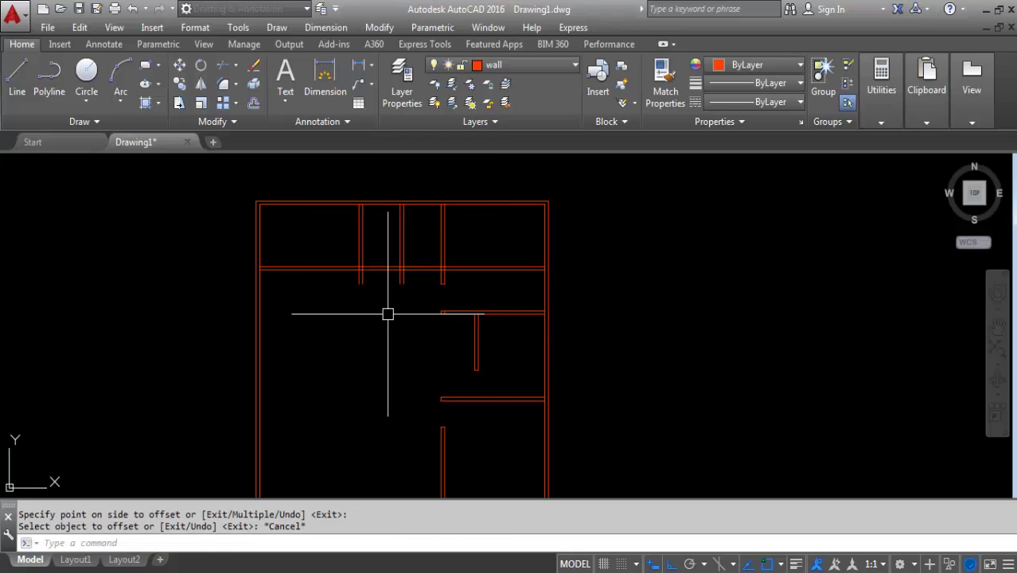
{"action": "type", "text": "tr"}
Trim the vertical walls below the top rooms and the horizontal wall's right part
{"action": "key", "text": "Return"}
{"action": "key", "text": "Return"}
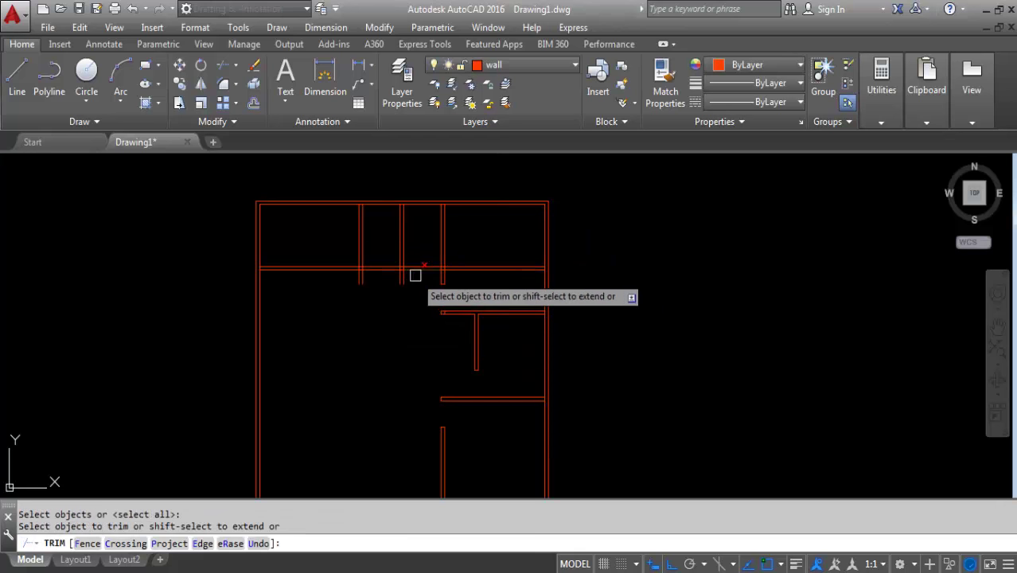
{"action": "left_click_drag", "start_coordinate": [415, 274], "coordinate": [348, 280]}
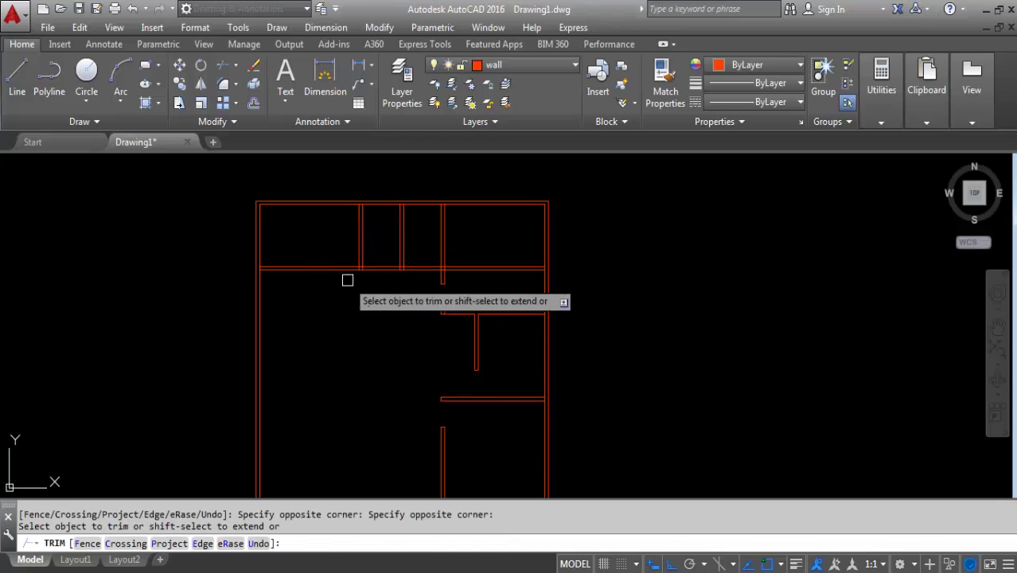
{"action": "left_click", "coordinate": [489, 247]}
{"action": "left_click", "coordinate": [474, 289]}
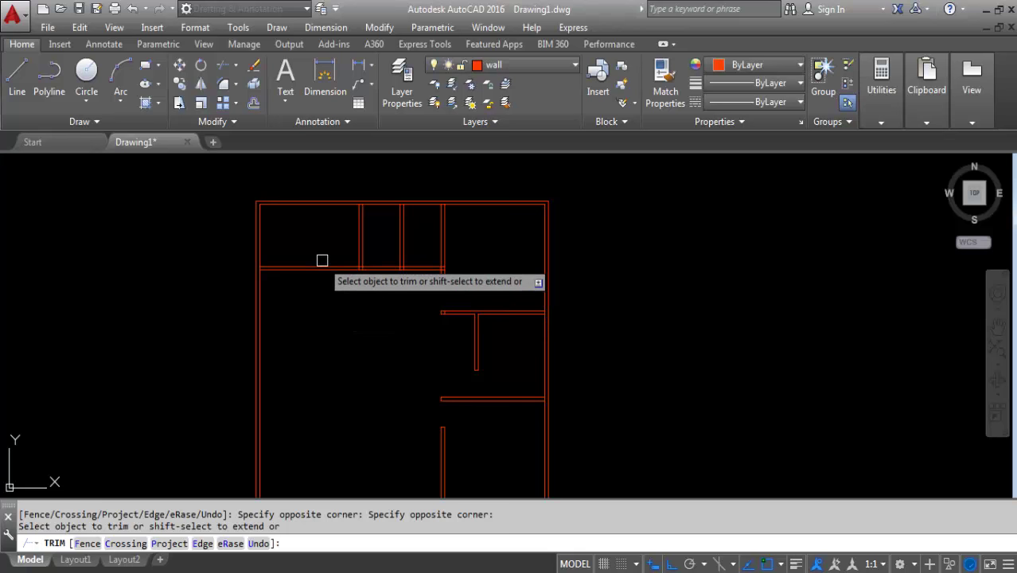
{"action": "key", "text": "Escape"}
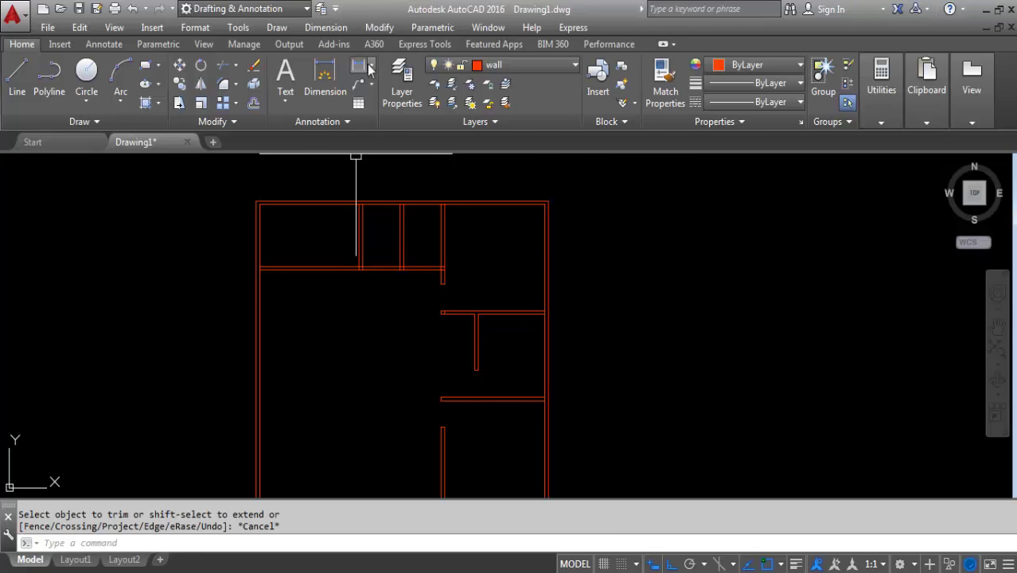
Add a linear dimension (143.0000) across the upper-left room between its walls
{"action": "left_click", "coordinate": [359, 67]}
{"action": "scroll", "coordinate": [268, 228], "scroll_direction": "up", "scroll_amount": 2}
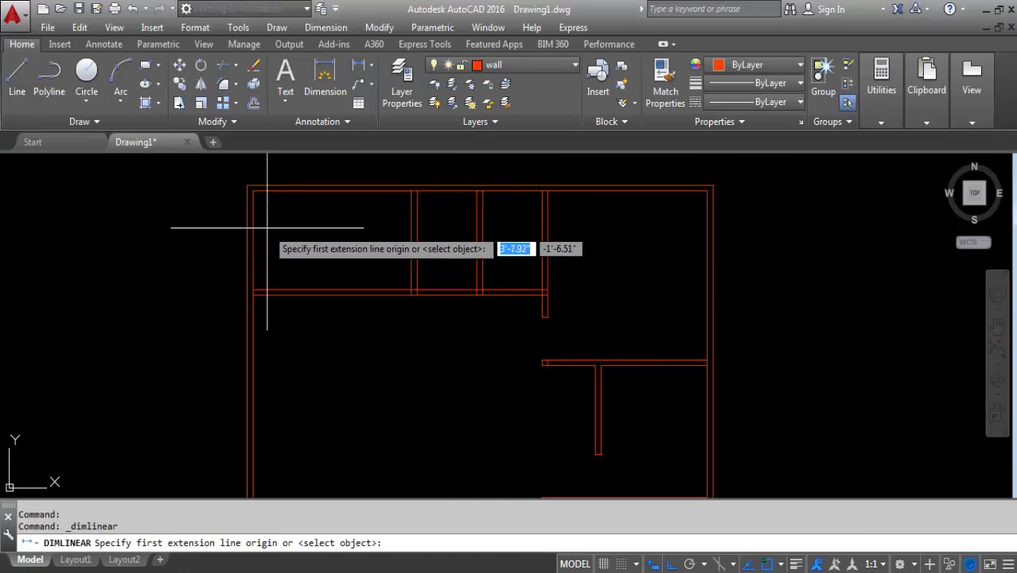
{"action": "left_click", "coordinate": [253, 226]}
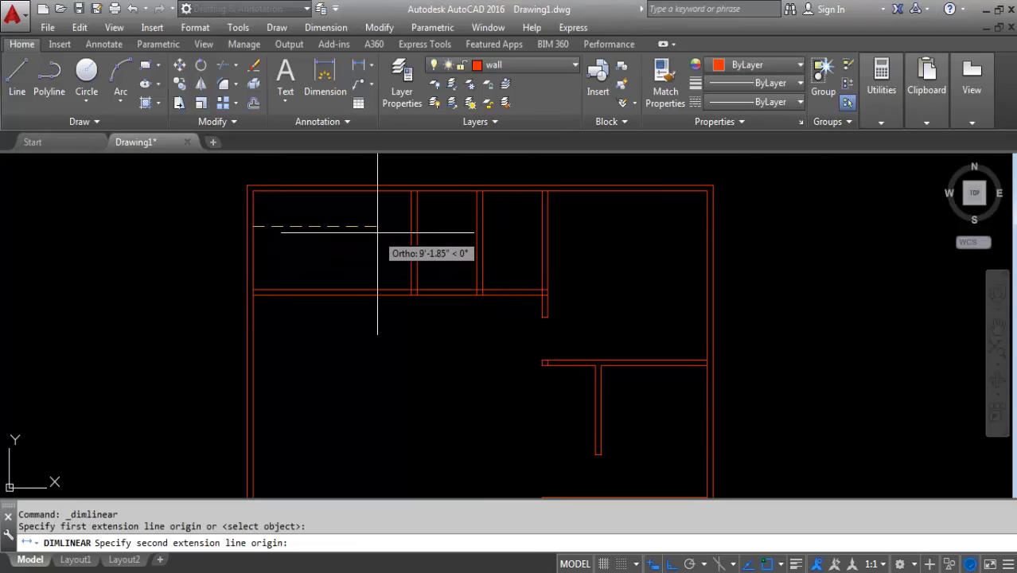
{"action": "left_click", "coordinate": [411, 227]}
{"action": "left_click", "coordinate": [374, 240]}
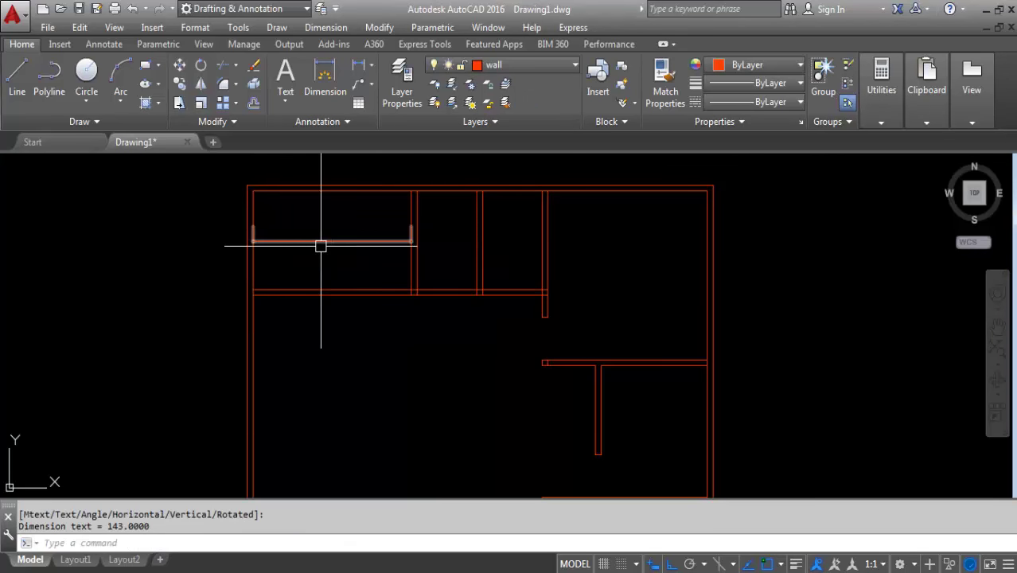
Open the Dimension Style Manager
{"action": "scroll", "coordinate": [321, 246], "scroll_direction": "up", "scroll_amount": 2}
{"action": "scroll", "coordinate": [360, 229], "scroll_direction": "up", "scroll_amount": 2}
{"action": "scroll", "coordinate": [300, 218], "scroll_direction": "up", "scroll_amount": 2}
{"action": "scroll", "coordinate": [339, 231], "scroll_direction": "up", "scroll_amount": 1}
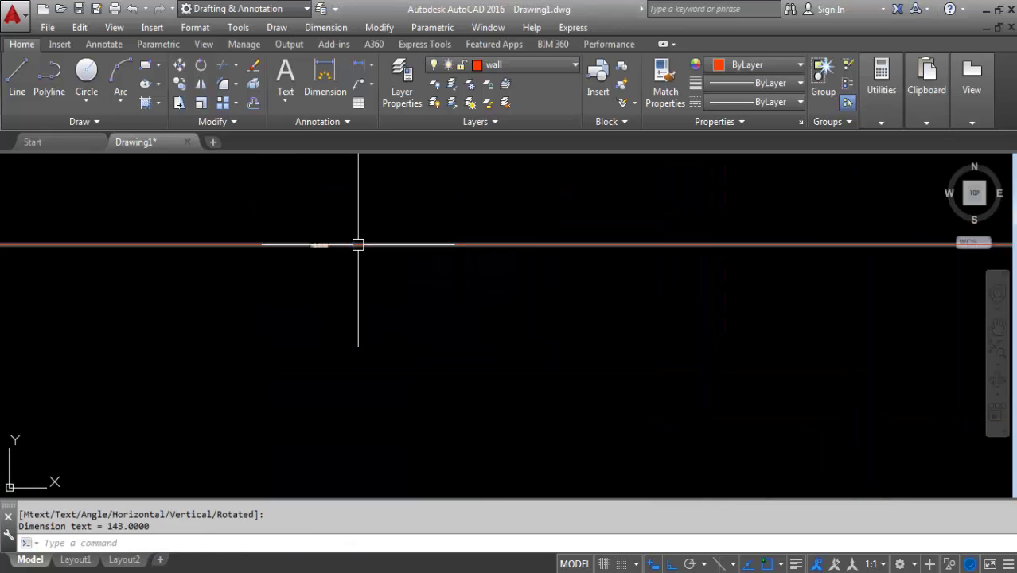
{"action": "scroll", "coordinate": [358, 245], "scroll_direction": "down", "scroll_amount": 3}
{"action": "type", "text": "d"}
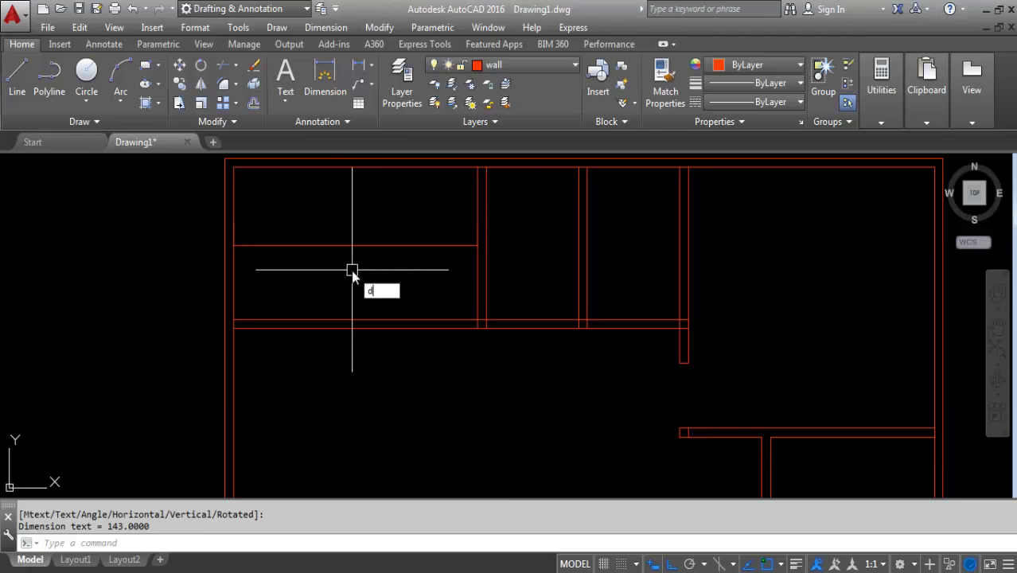
{"action": "key", "text": "Return"}
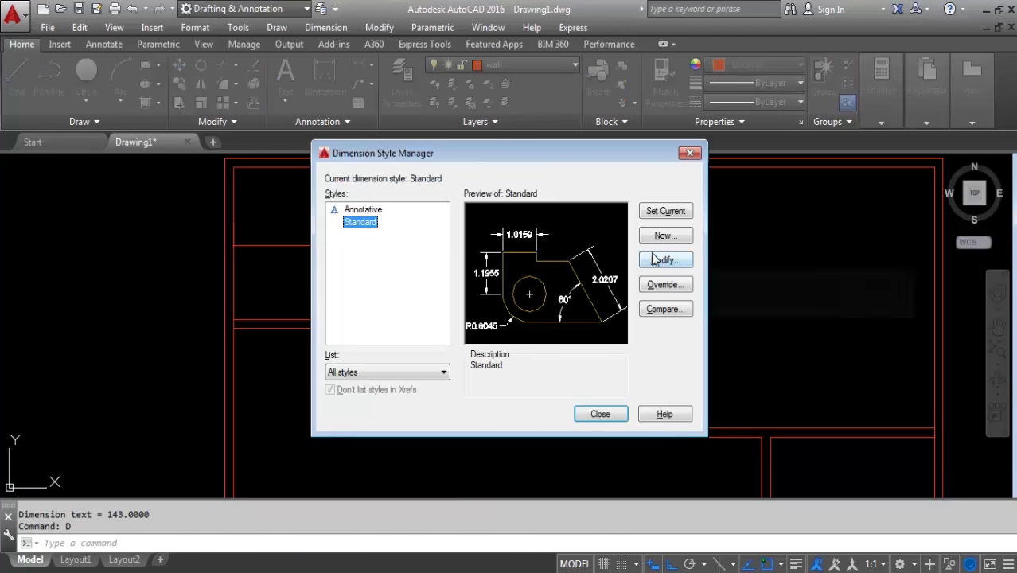
Give the Standard style Engineering units, 0'-0.00" precision and 6" text, then select the room dimension
{"action": "left_click", "coordinate": [652, 260]}
{"action": "left_click", "coordinate": [505, 121]}
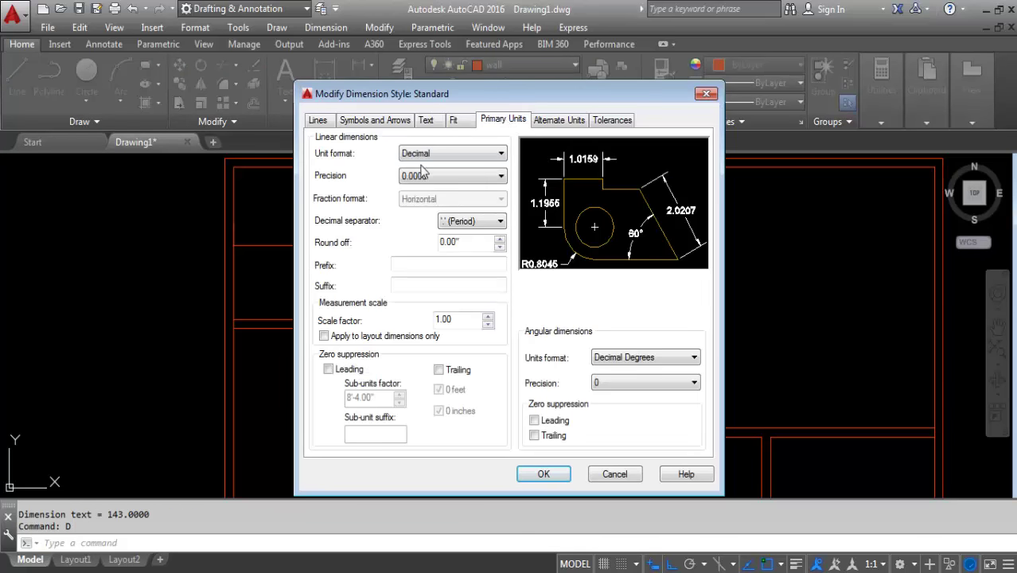
{"action": "left_click", "coordinate": [443, 154]}
{"action": "left_click", "coordinate": [424, 189]}
{"action": "left_click", "coordinate": [463, 176]}
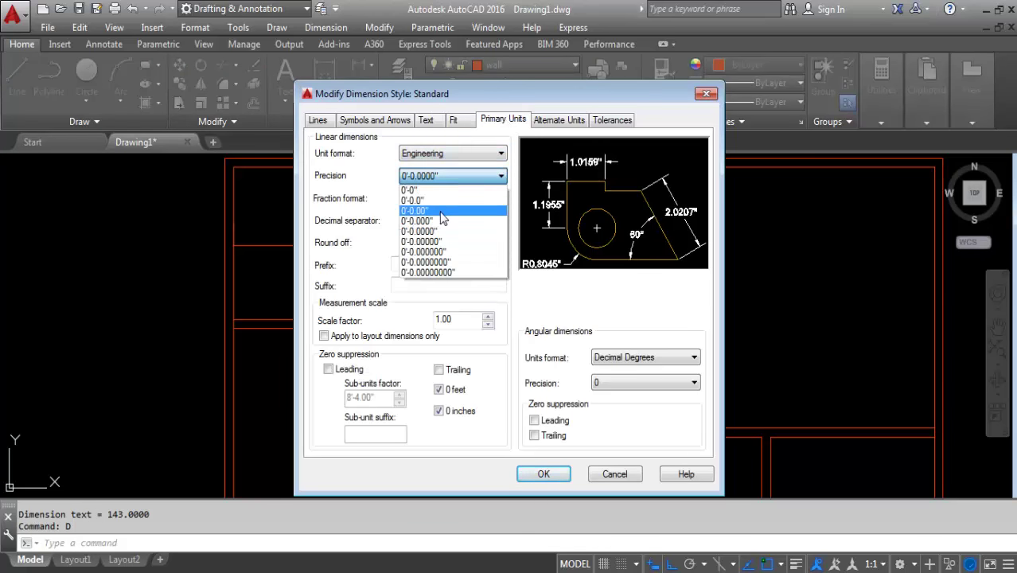
{"action": "left_click", "coordinate": [438, 211]}
{"action": "left_click", "coordinate": [424, 119]}
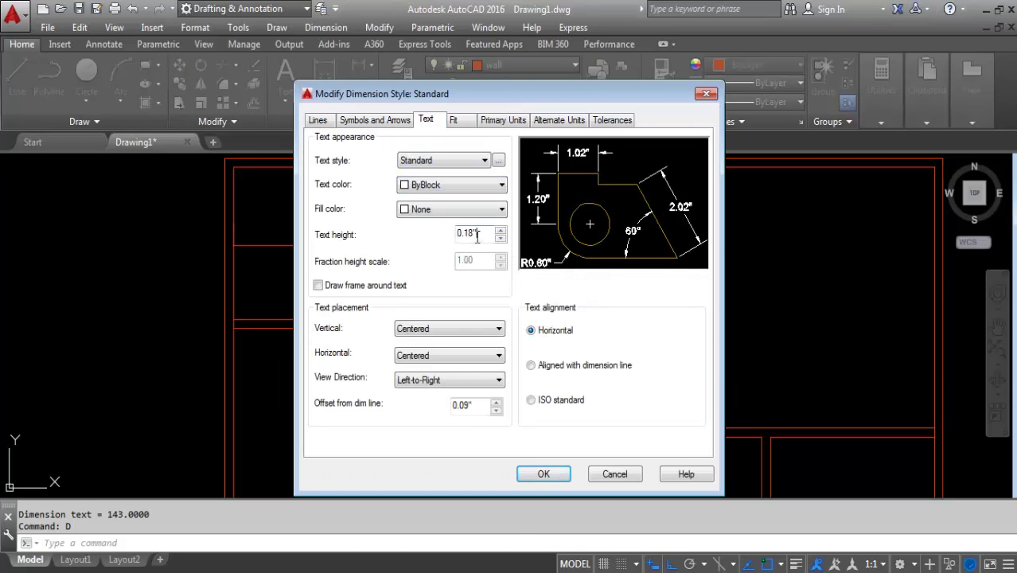
{"action": "left_click", "coordinate": [544, 473]}
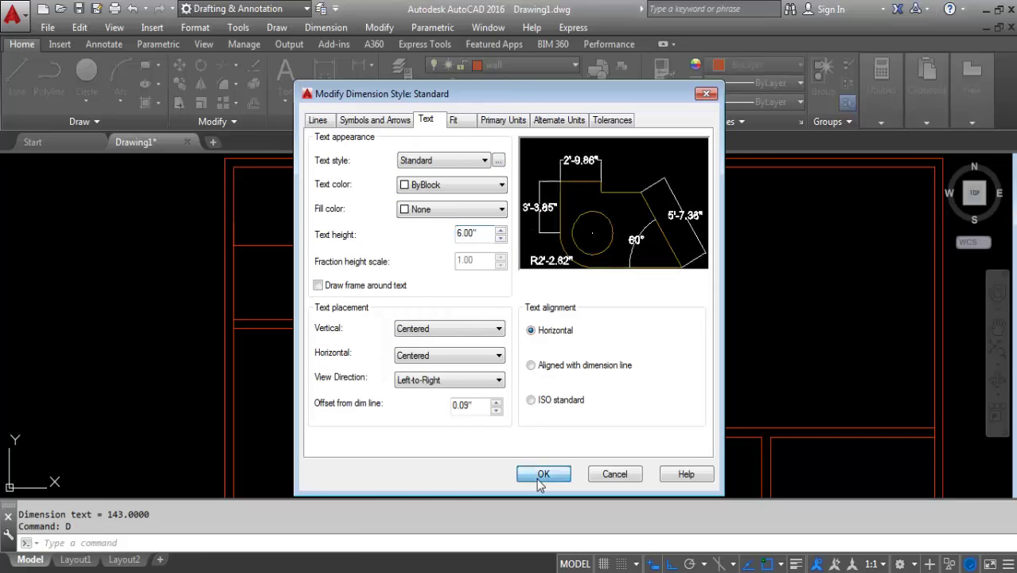
{"action": "left_click", "coordinate": [689, 153]}
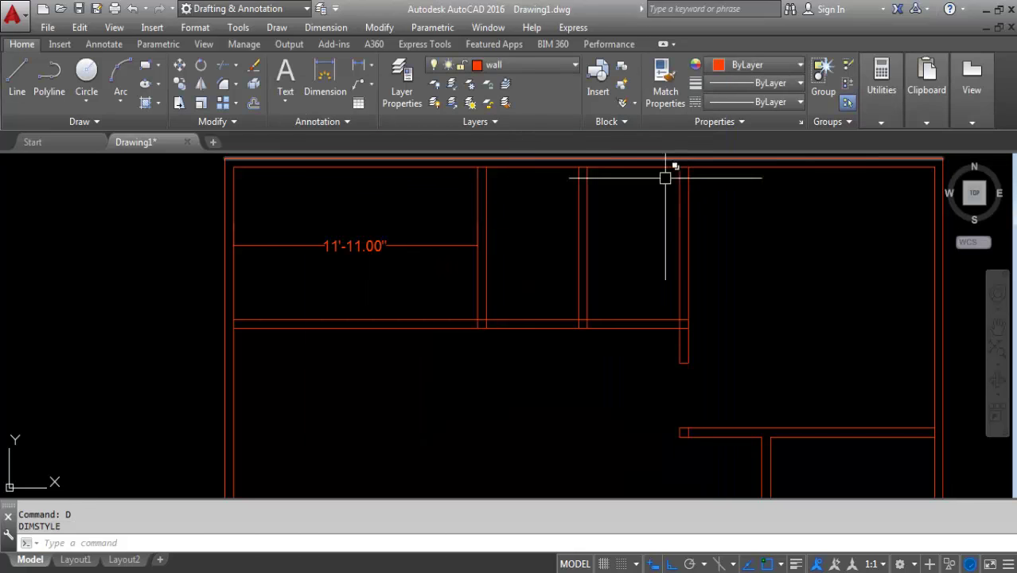
{"action": "left_click", "coordinate": [420, 209]}
{"action": "left_click", "coordinate": [369, 253]}
Delete the 11'-11.00" dimension and trim the 7' double wall out of the large left room
{"action": "key", "text": "Delete"}
{"action": "type", "text": "tr"}
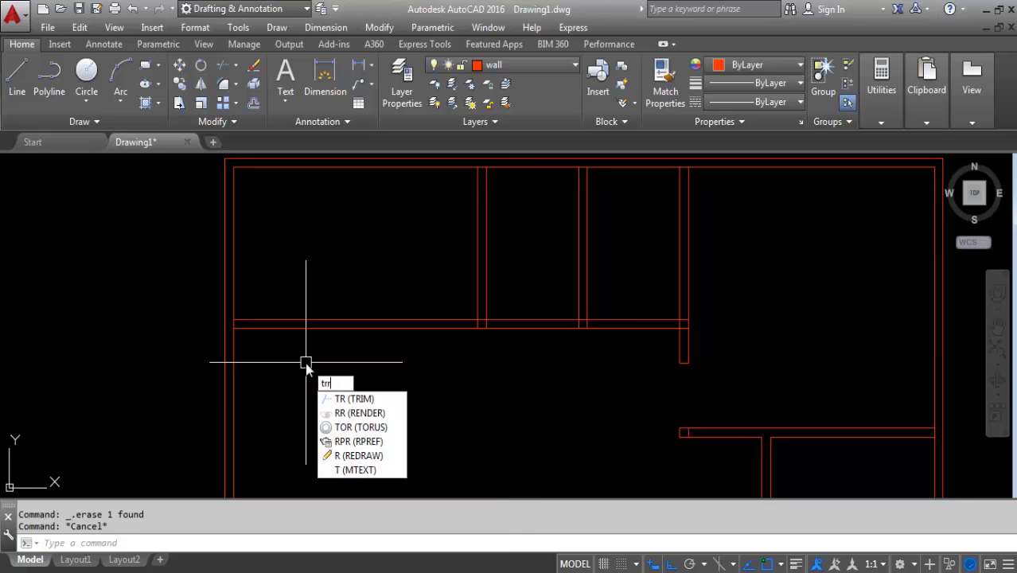
{"action": "key", "text": "Return"}
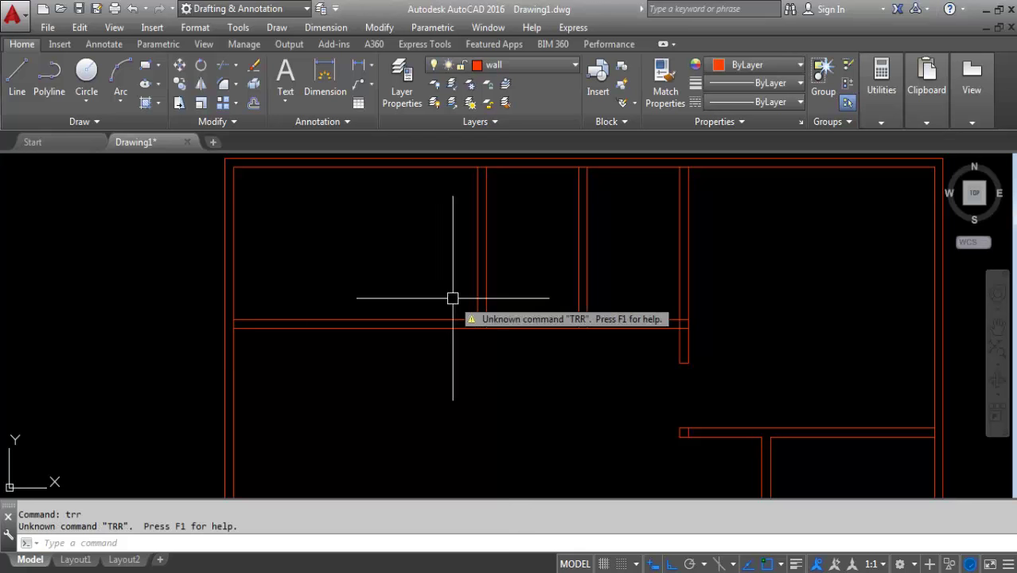
{"action": "key", "text": "Escape"}
{"action": "type", "text": "tr"}
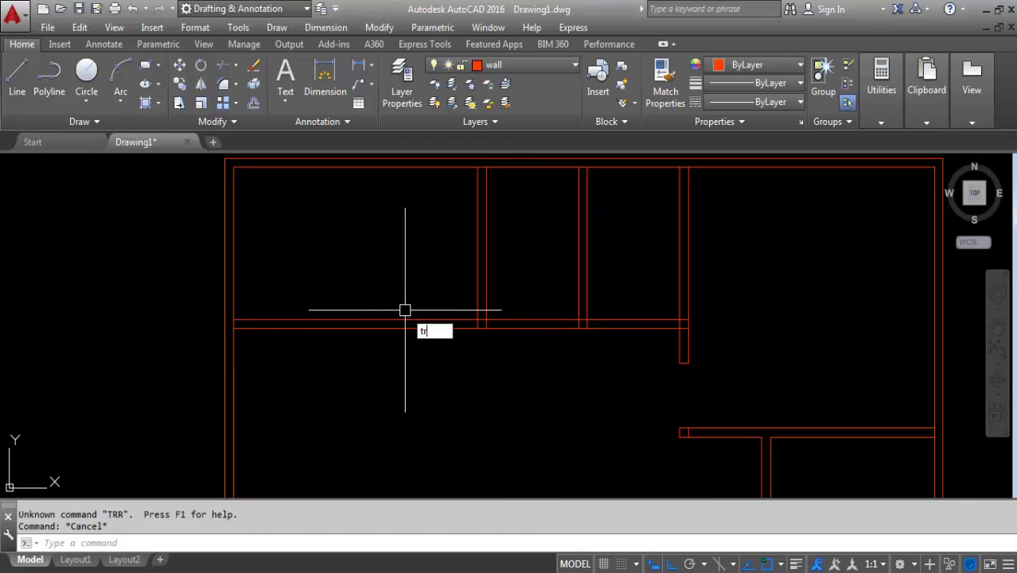
{"action": "key", "text": "Return"}
{"action": "key", "text": "Return"}
{"action": "left_click", "coordinate": [408, 284]}
{"action": "left_click", "coordinate": [370, 350]}
{"action": "key", "text": "Escape"}
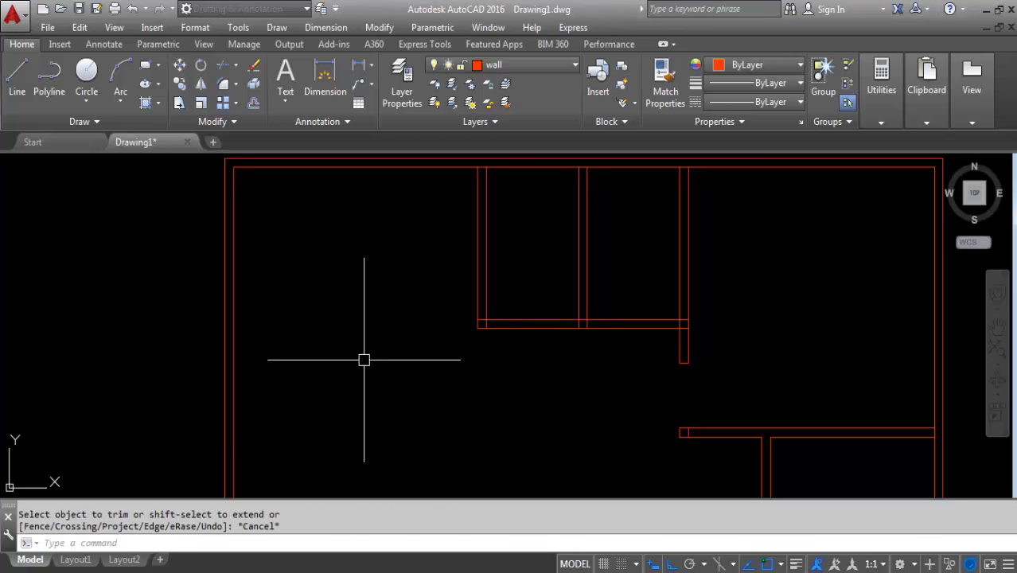
{"action": "scroll", "coordinate": [385, 333], "scroll_direction": "down", "scroll_amount": 2}
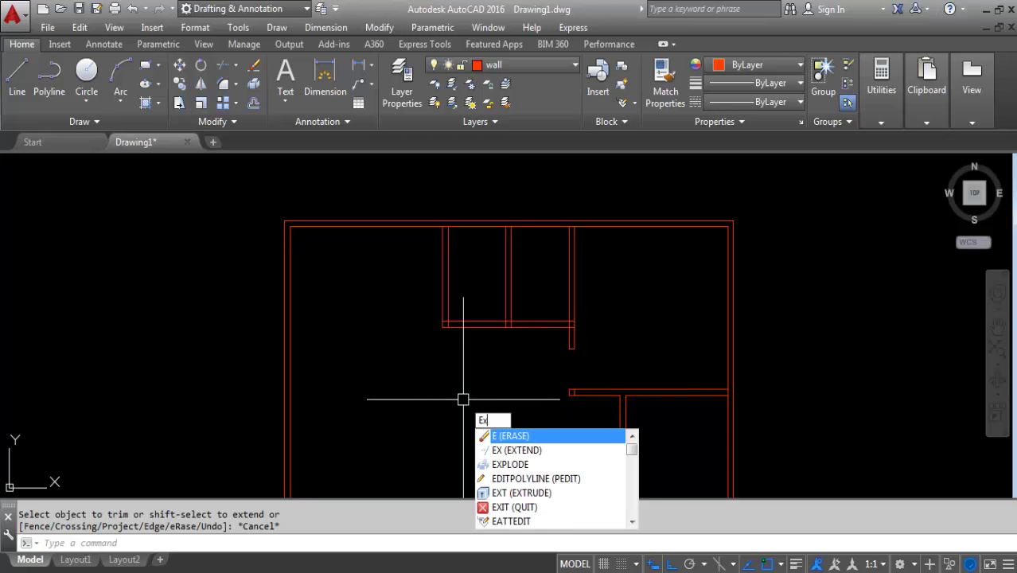
Extend the horizontal wall to the right outer wall and the vertical walls down to it
{"action": "left_click", "coordinate": [521, 435]}
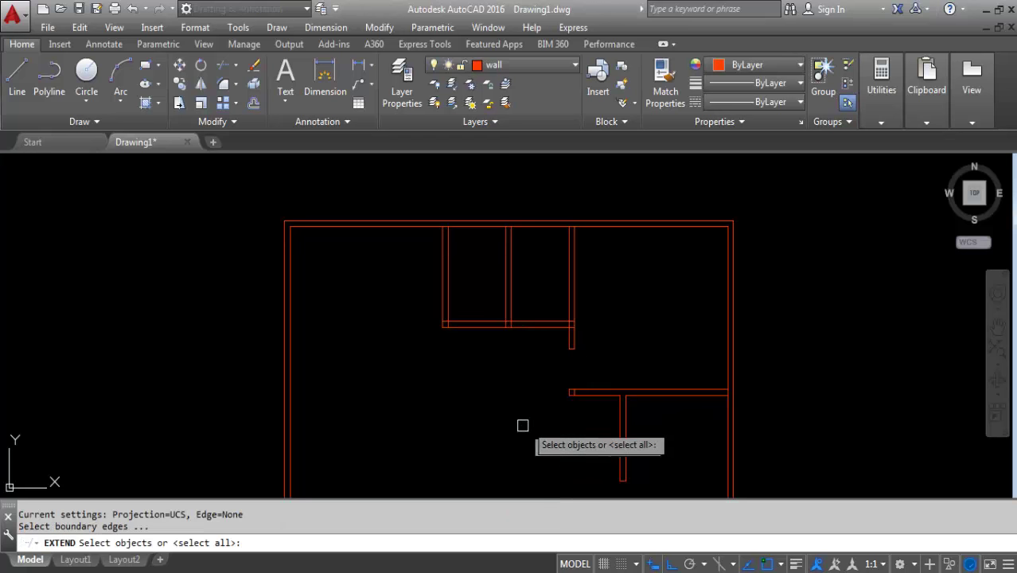
{"action": "key", "text": "Return"}
{"action": "left_click", "coordinate": [593, 396]}
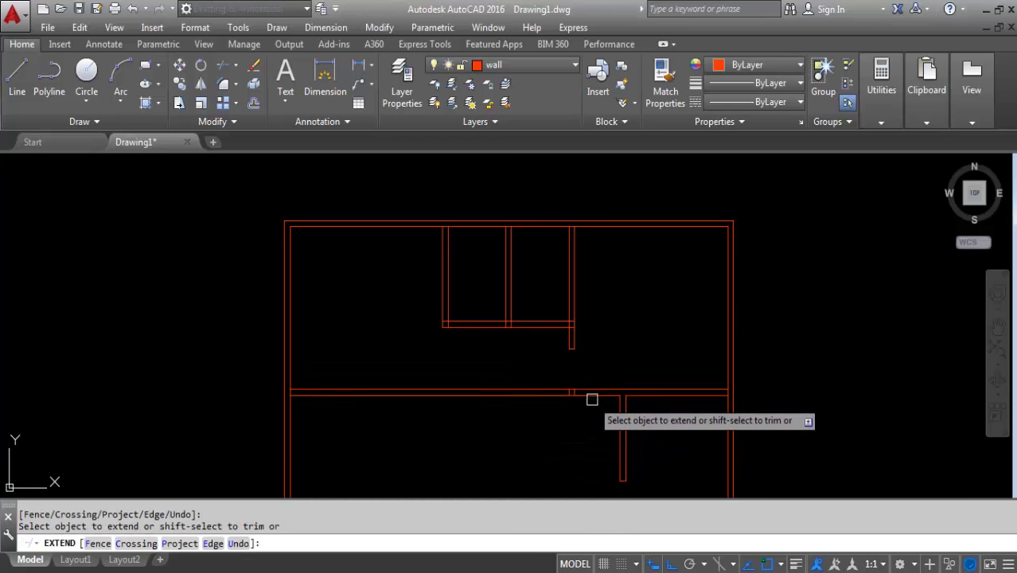
{"action": "left_click", "coordinate": [451, 292]}
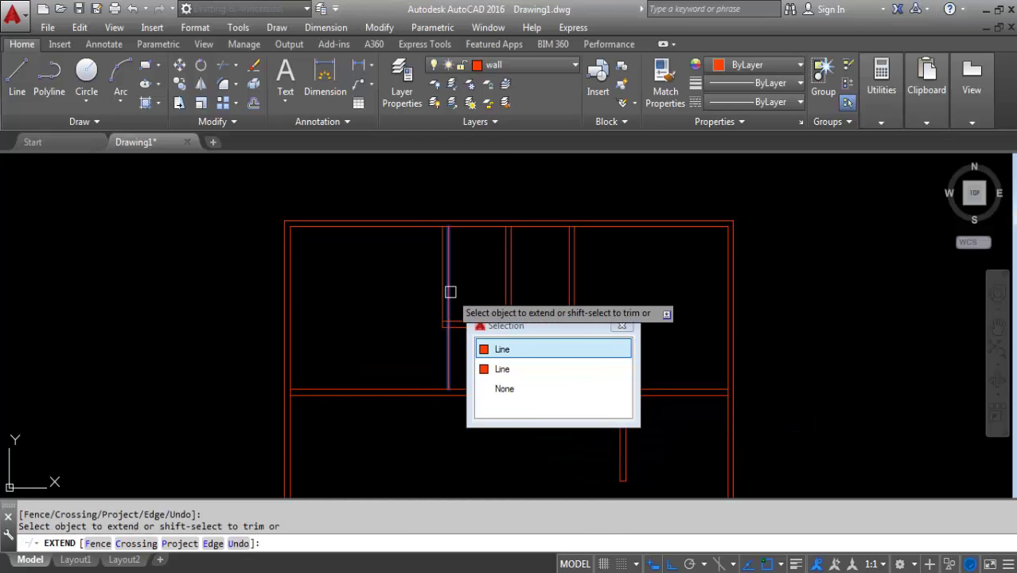
{"action": "left_click", "coordinate": [451, 292]}
{"action": "left_click", "coordinate": [439, 291]}
{"action": "left_click", "coordinate": [466, 368]}
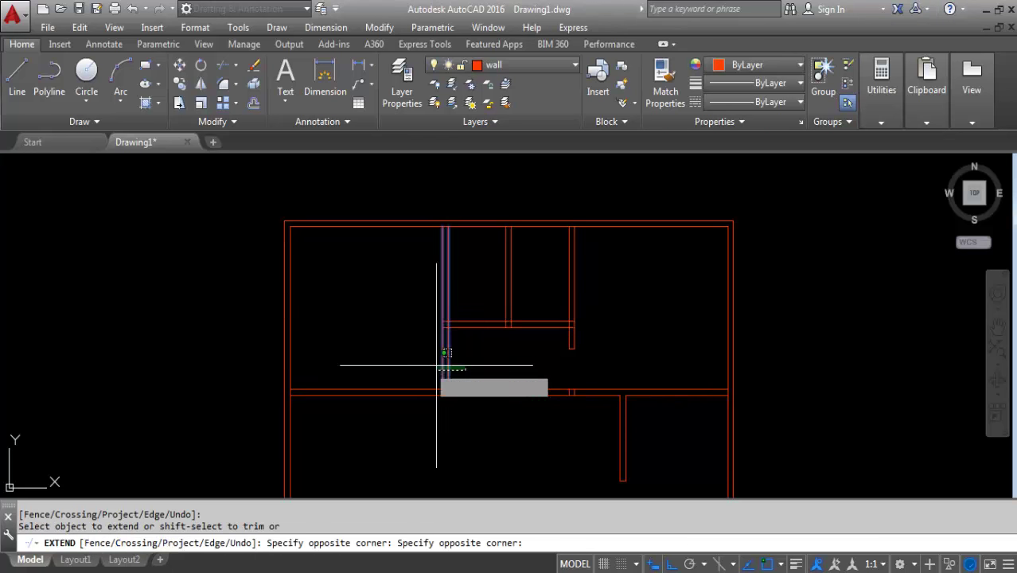
{"action": "left_click", "coordinate": [436, 366]}
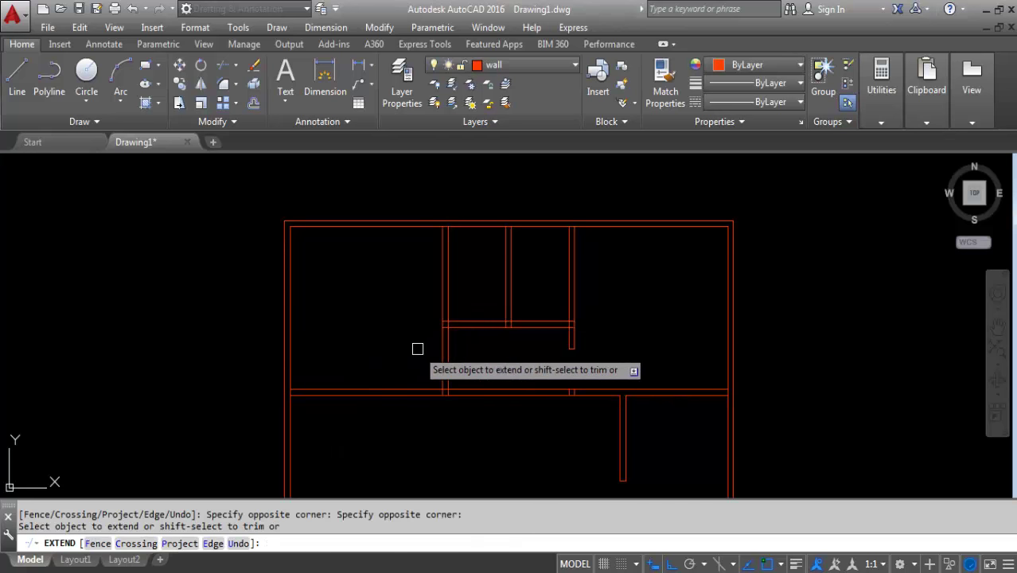
{"action": "left_click", "coordinate": [625, 394]}
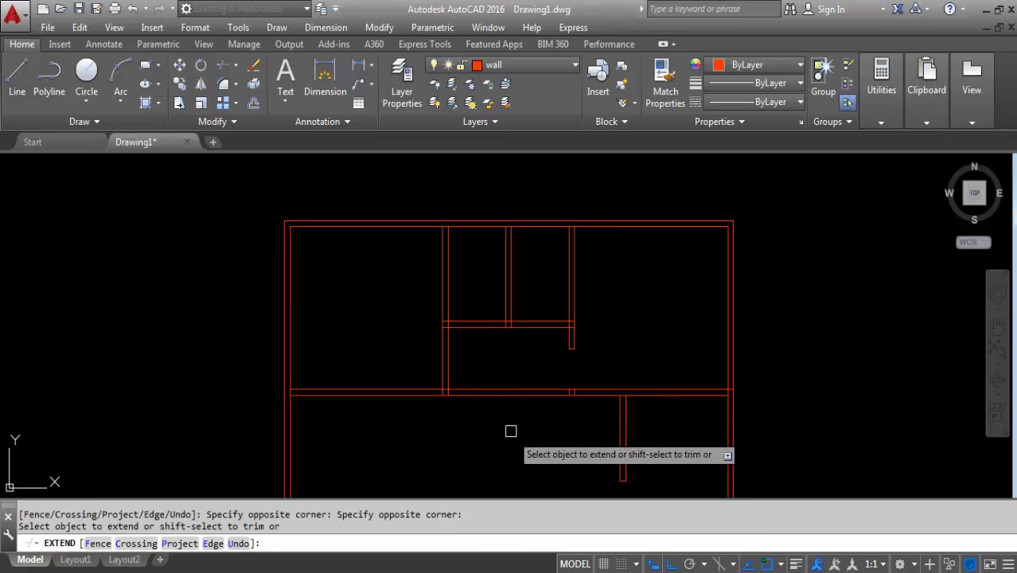
{"action": "key", "text": "Escape"}
{"action": "type", "text": "r"}
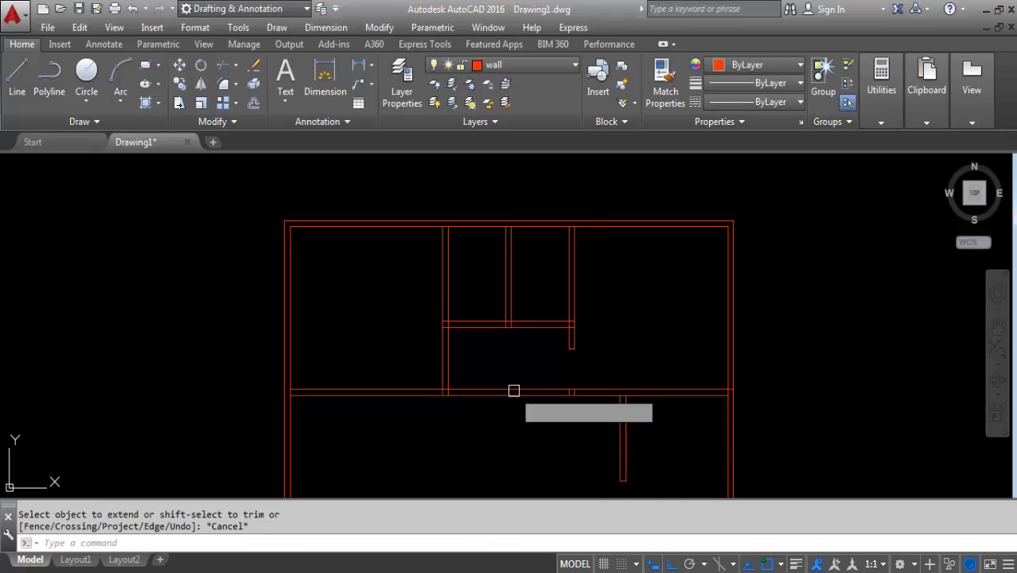
{"action": "key", "text": "Return"}
{"action": "key", "text": "Return"}
Trim a wide opening through the middle of the long horizontal interior wall
{"action": "left_click_drag", "start_coordinate": [536, 370], "coordinate": [509, 436]}
{"action": "scroll", "coordinate": [506, 343], "scroll_direction": "down", "scroll_amount": 3}
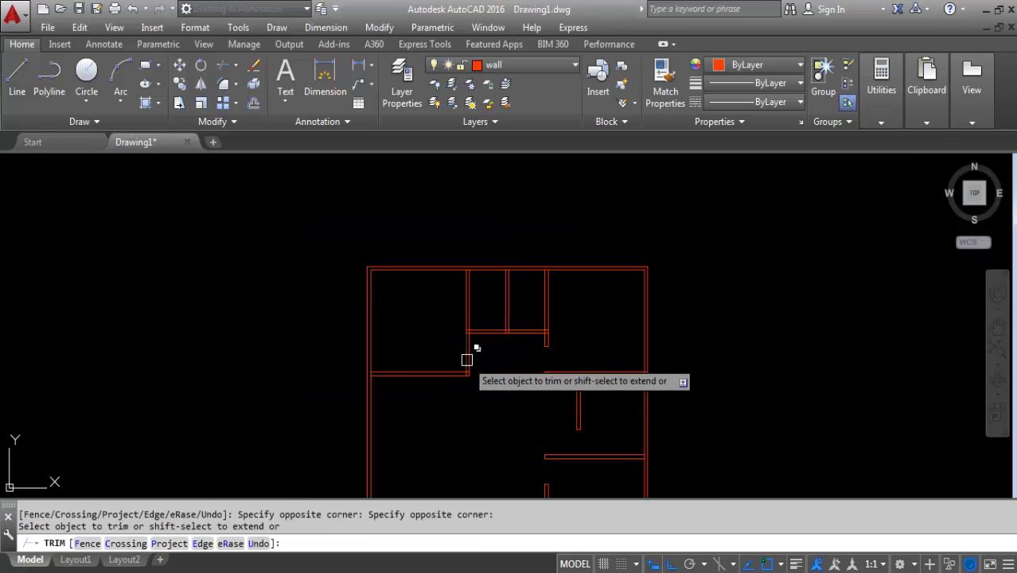
{"action": "scroll", "coordinate": [481, 324], "scroll_direction": "up", "scroll_amount": 2}
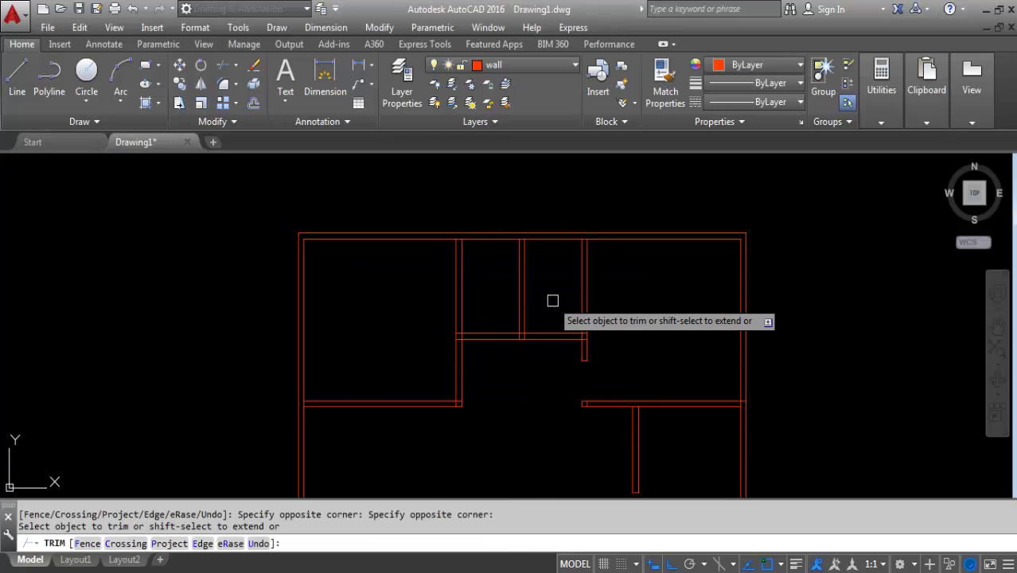
{"action": "key", "text": "Escape"}
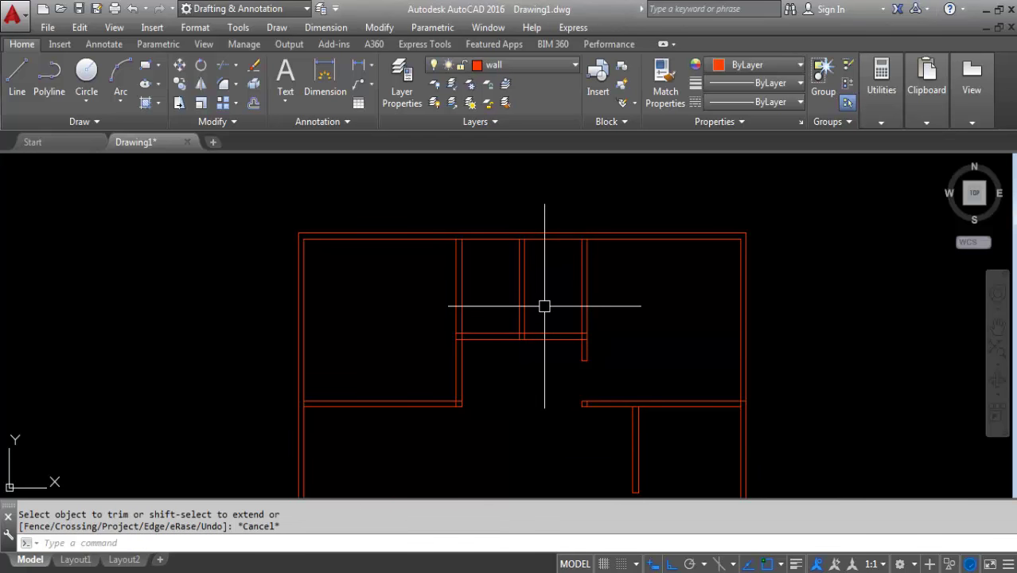
{"action": "type", "text": "o"}
Offset a wall line 2'-6 upward to add a new wall
{"action": "key", "text": "Return"}
{"action": "type", "text": "2'-6"}
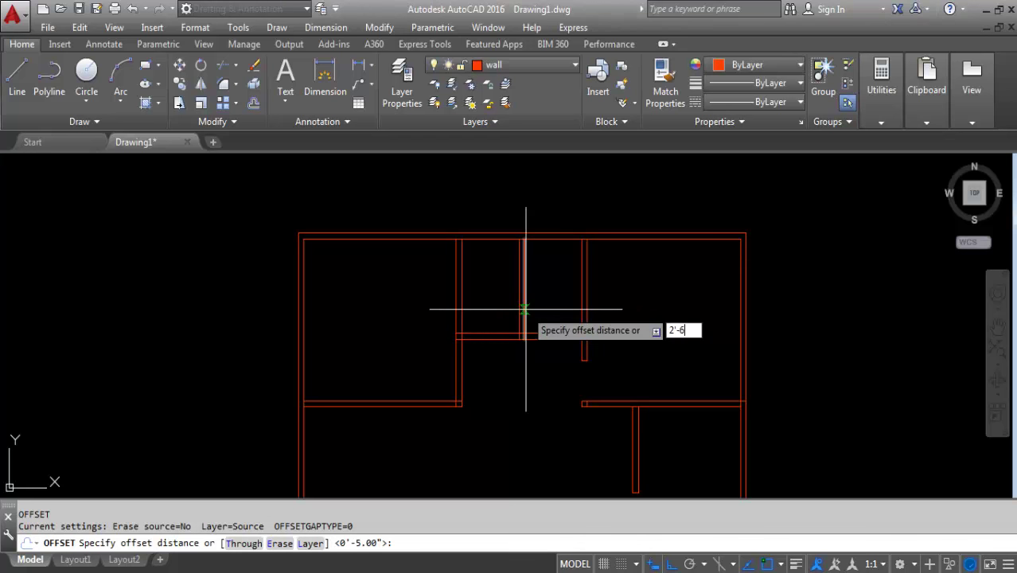
{"action": "key", "text": "Return"}
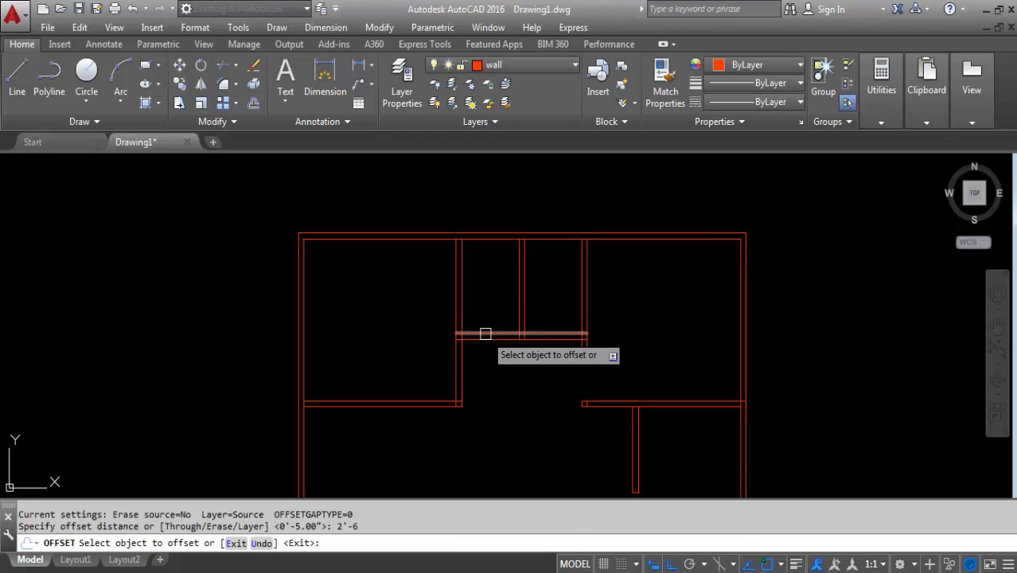
{"action": "left_click", "coordinate": [484, 335]}
{"action": "left_click", "coordinate": [506, 318]}
{"action": "key", "text": "Escape"}
{"action": "type", "text": "t"}
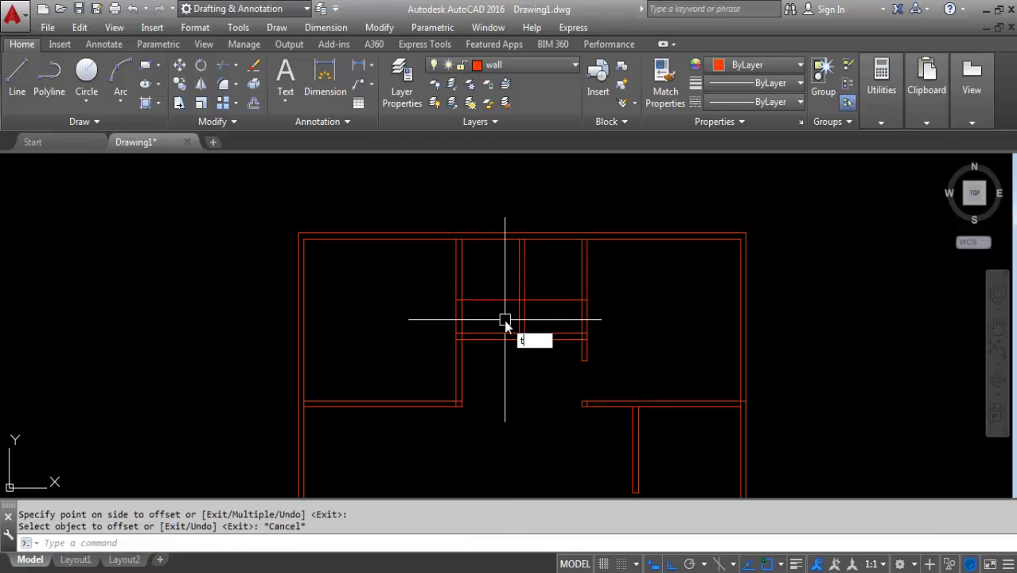
Trim the vertical walls between the new walls and leftover segments in the upper rooms
{"action": "type", "text": "r"}
{"action": "key", "text": "Return"}
{"action": "key", "text": "Return"}
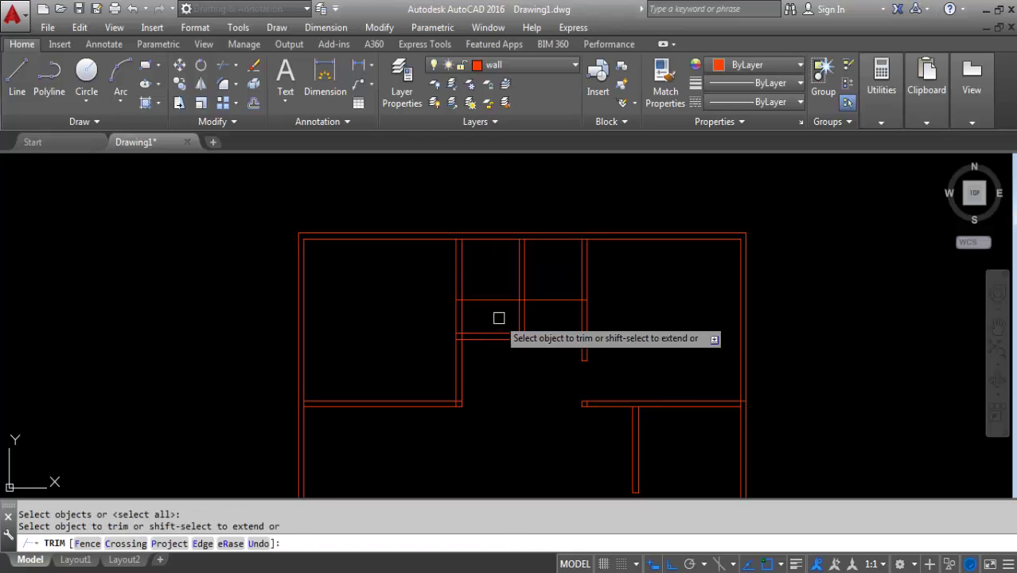
{"action": "left_click_drag", "start_coordinate": [497, 318], "coordinate": [420, 329]}
{"action": "left_click", "coordinate": [596, 322]}
{"action": "left_click", "coordinate": [557, 299]}
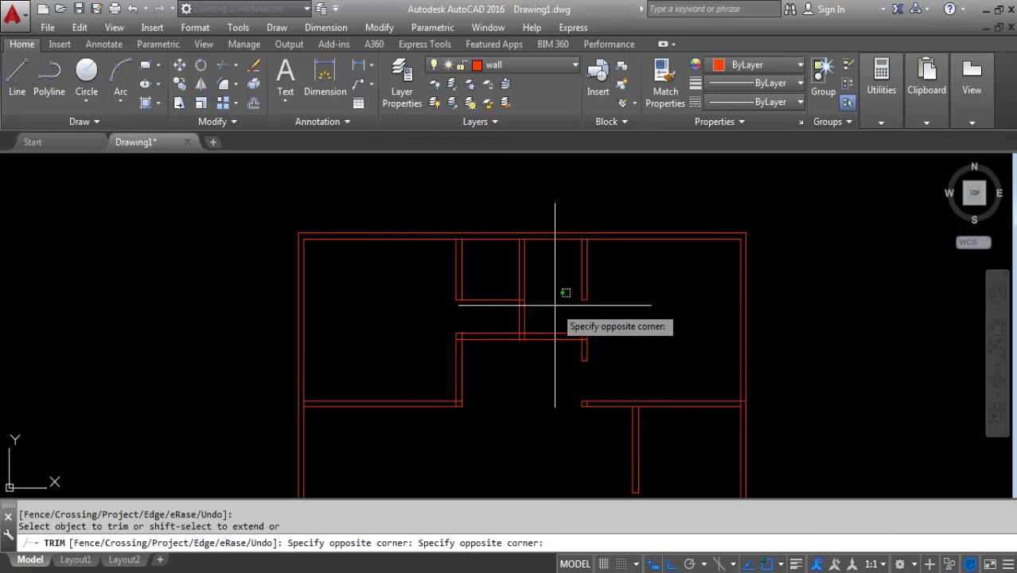
{"action": "left_click", "coordinate": [578, 291]}
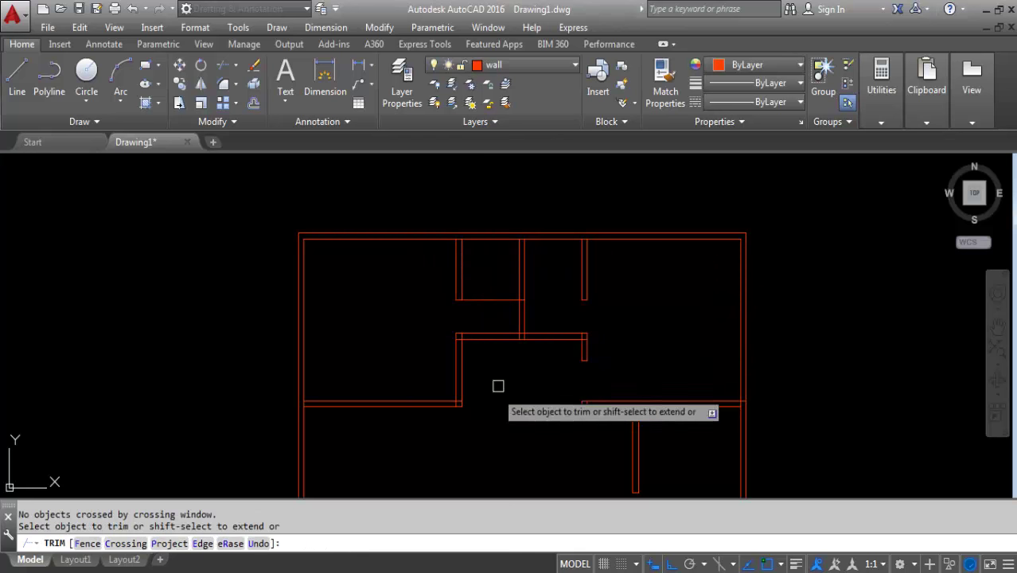
{"action": "key", "text": "Escape"}
Offset the left horizontal wall line 3' upward
{"action": "key", "text": "Return"}
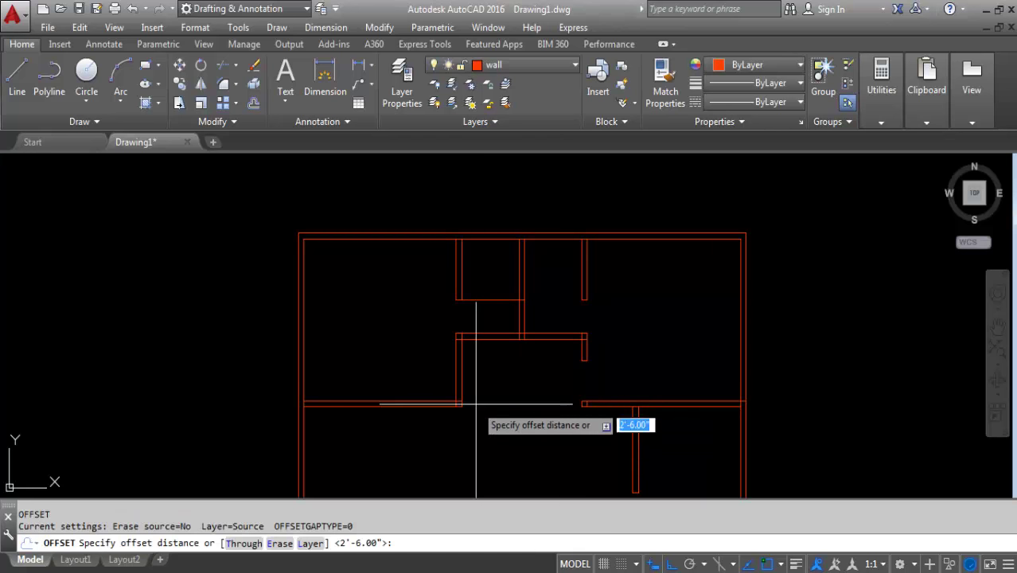
{"action": "type", "text": "3"}
{"action": "key", "text": "Return"}
{"action": "left_click", "coordinate": [440, 402]}
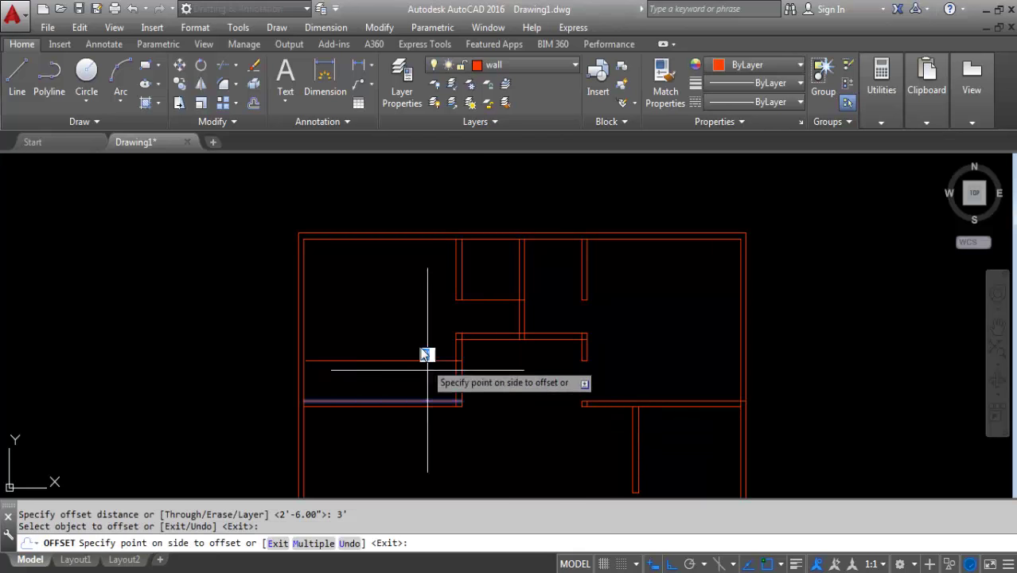
{"action": "left_click", "coordinate": [430, 356]}
{"action": "key", "text": "Escape"}
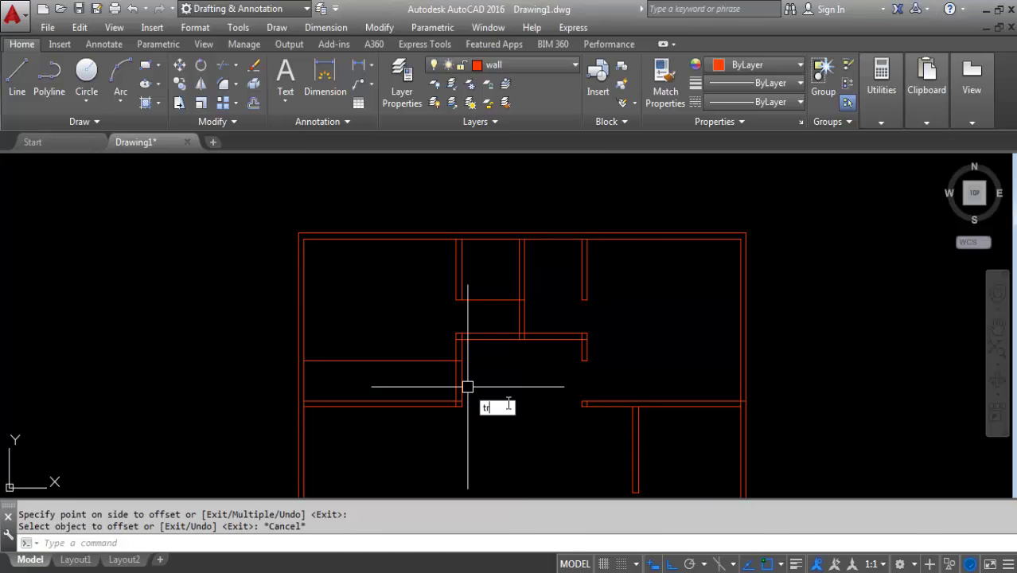
Trim wall segments to open the left doorway and clear leftovers near the centre
{"action": "key", "text": "Return"}
{"action": "key", "text": "Return"}
{"action": "scroll", "coordinate": [502, 370], "scroll_direction": "down", "scroll_amount": 2}
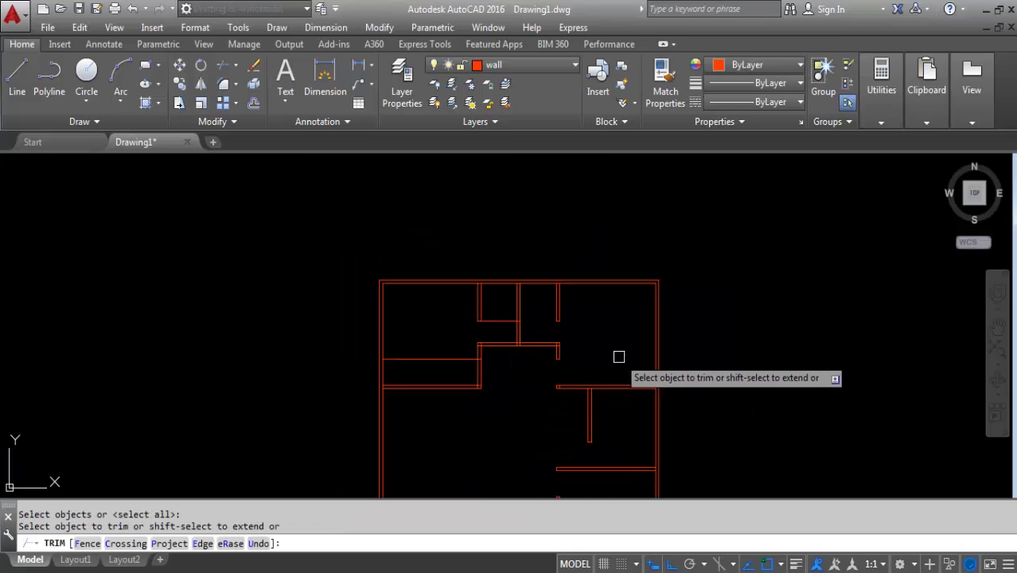
{"action": "scroll", "coordinate": [523, 386], "scroll_direction": "up", "scroll_amount": 2}
{"action": "left_click", "coordinate": [482, 374]}
{"action": "left_click", "coordinate": [386, 263]}
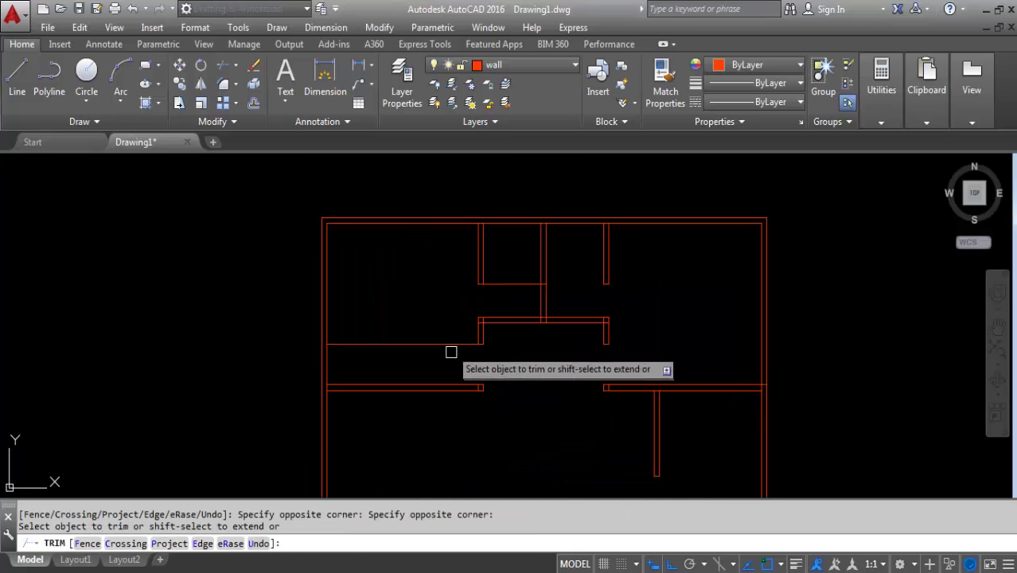
{"action": "left_click", "coordinate": [426, 328]}
{"action": "left_click", "coordinate": [402, 350]}
{"action": "scroll", "coordinate": [408, 298], "scroll_direction": "down", "scroll_amount": 2}
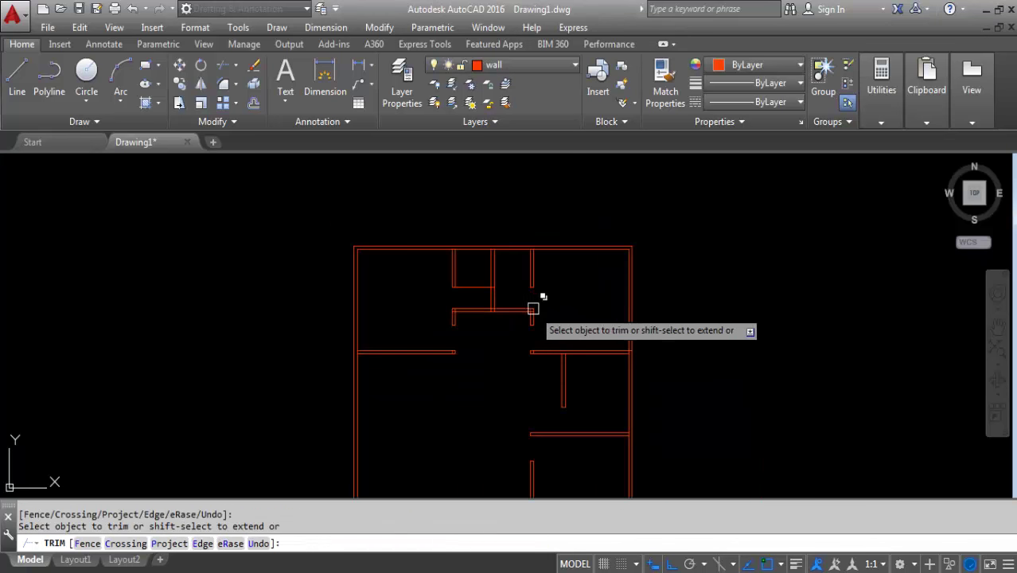
{"action": "middle_click_drag", "start_coordinate": [465, 396], "coordinate": [468, 362]}
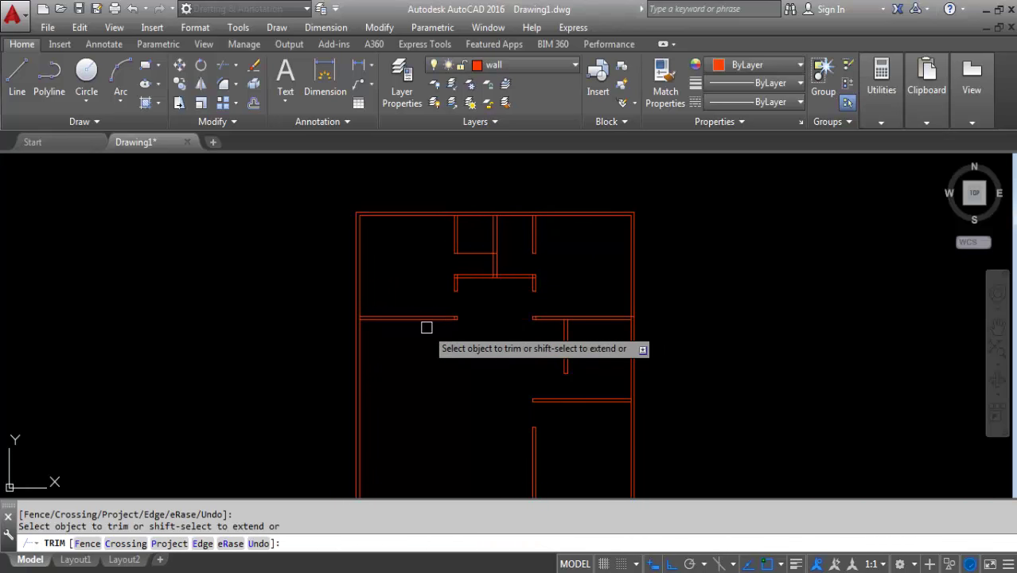
{"action": "scroll", "coordinate": [361, 324], "scroll_direction": "up", "scroll_amount": 2}
{"action": "scroll", "coordinate": [350, 302], "scroll_direction": "up", "scroll_amount": 3}
{"action": "scroll", "coordinate": [342, 295], "scroll_direction": "down", "scroll_amount": 5}
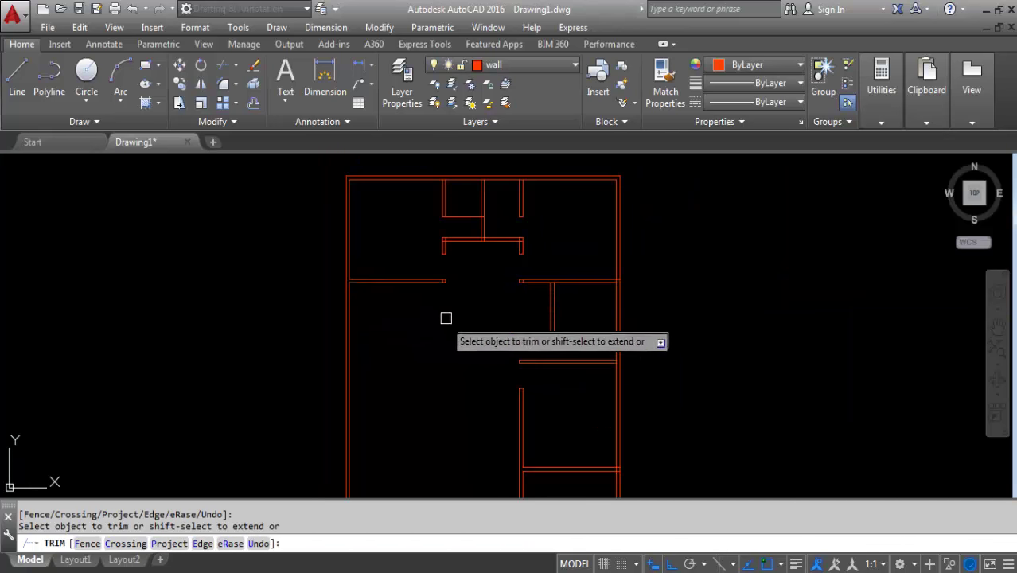
{"action": "scroll", "coordinate": [446, 318], "scroll_direction": "down", "scroll_amount": 2}
{"action": "key", "text": "Escape"}
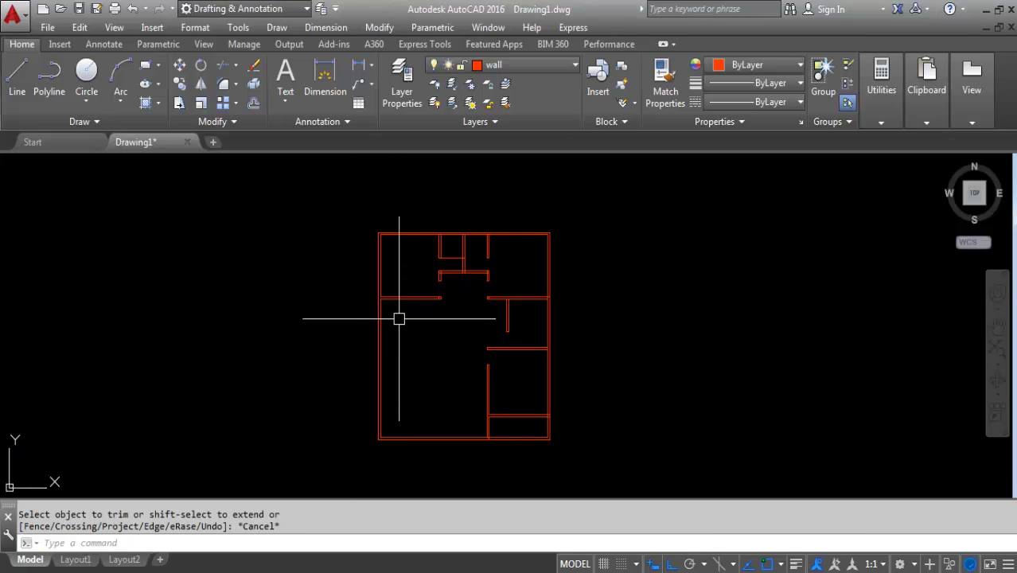
{"action": "type", "text": "o"}
{"action": "key", "text": "Return"}
{"action": "type", "text": "7'"}
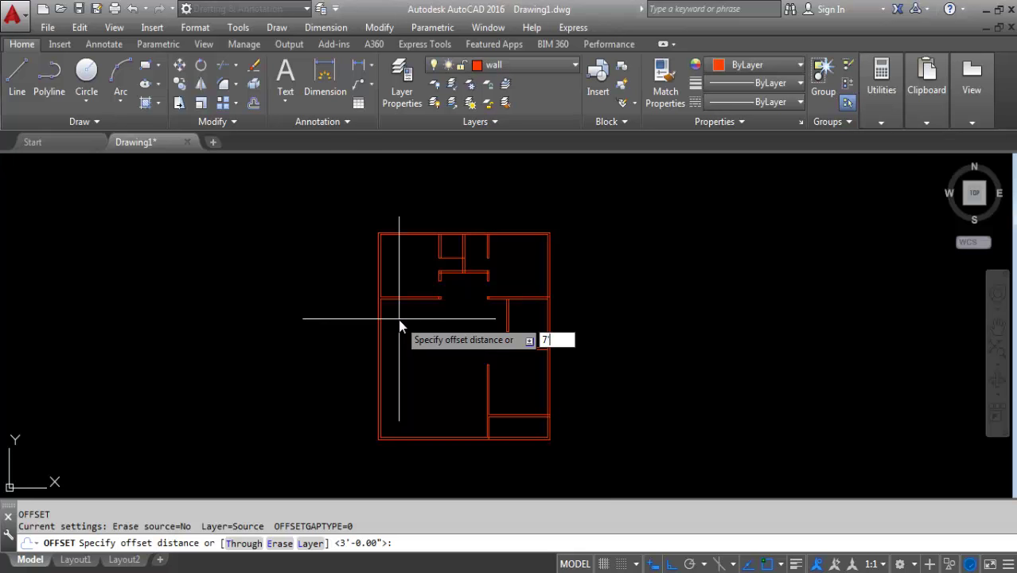
Offset the left wall line 7' down, then offset the copy 5" to double it
{"action": "key", "text": "Return"}
{"action": "scroll", "coordinate": [399, 314], "scroll_direction": "up", "scroll_amount": 2}
{"action": "left_click", "coordinate": [399, 294]}
{"action": "left_click", "coordinate": [404, 363]}
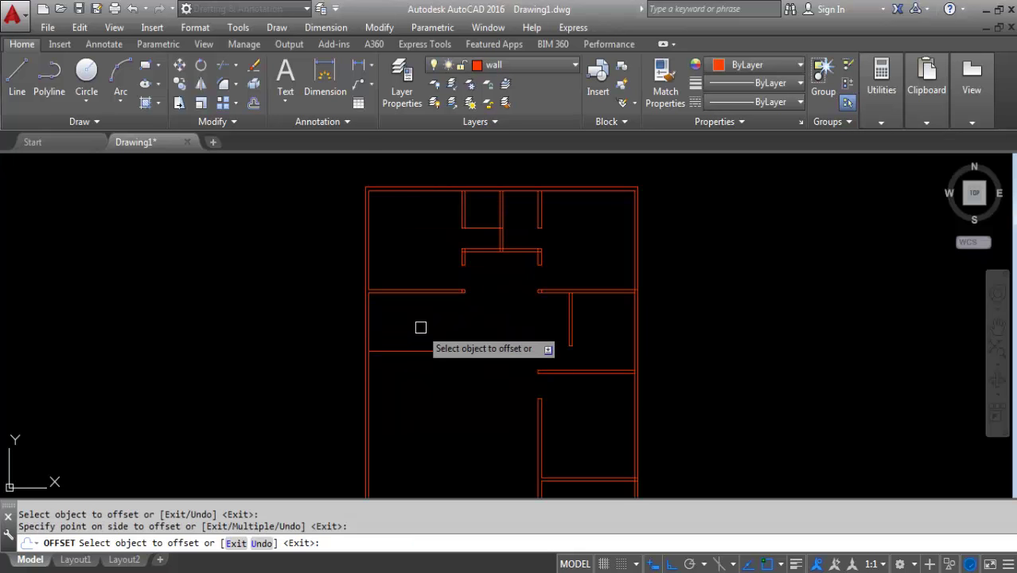
{"action": "key", "text": "Return"}
{"action": "key", "text": "Return"}
{"action": "key", "text": "Return"}
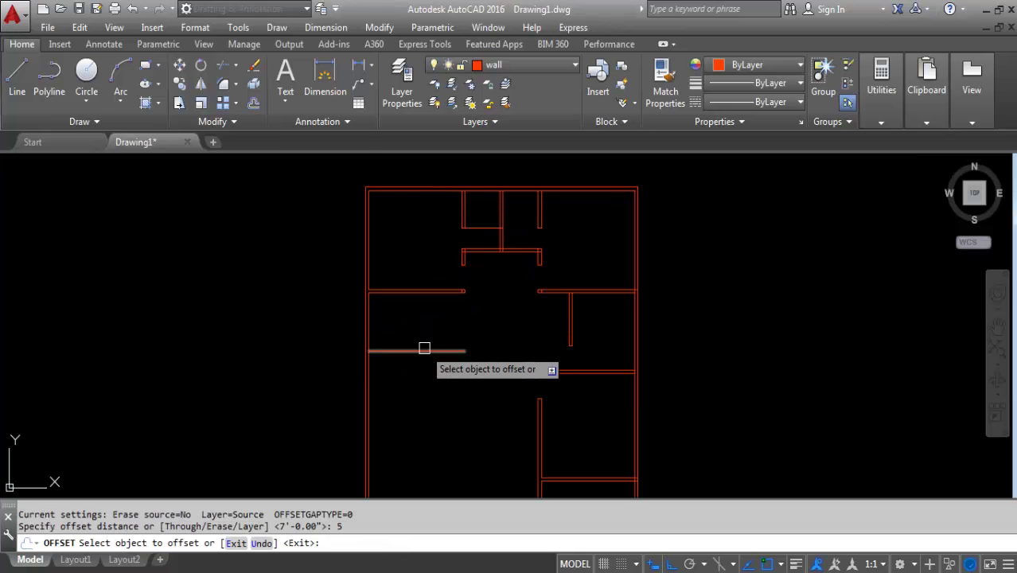
{"action": "left_click", "coordinate": [424, 350]}
{"action": "left_click", "coordinate": [428, 417]}
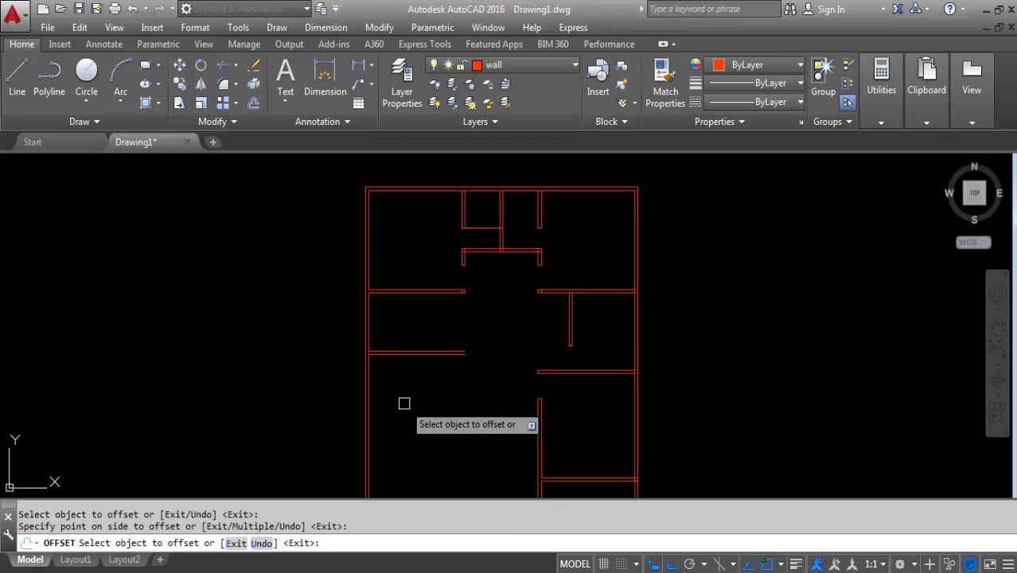
{"action": "key", "text": "Escape"}
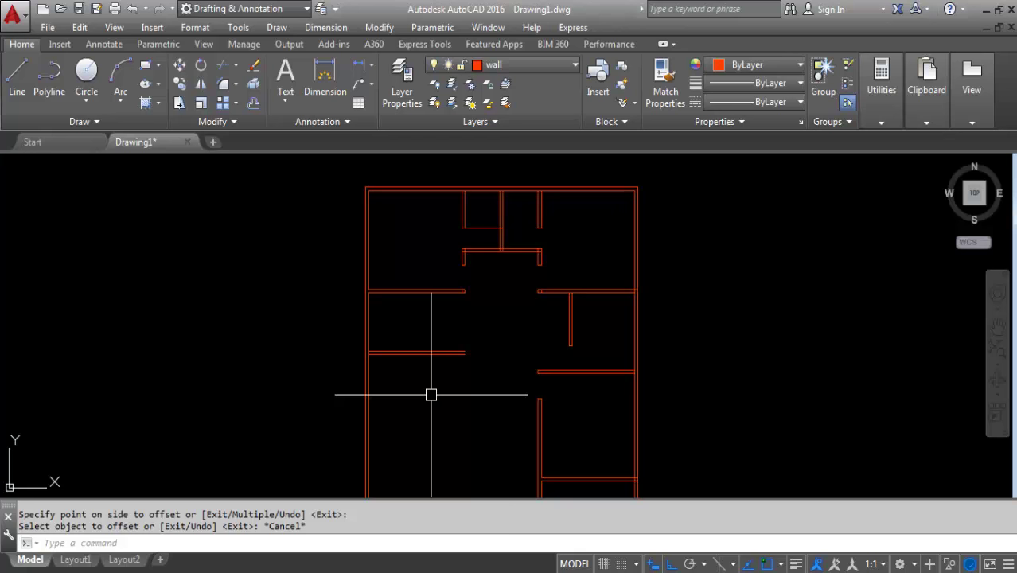
{"action": "scroll", "coordinate": [356, 338], "scroll_direction": "down", "scroll_amount": 1}
{"action": "scroll", "coordinate": [382, 332], "scroll_direction": "up", "scroll_amount": 1}
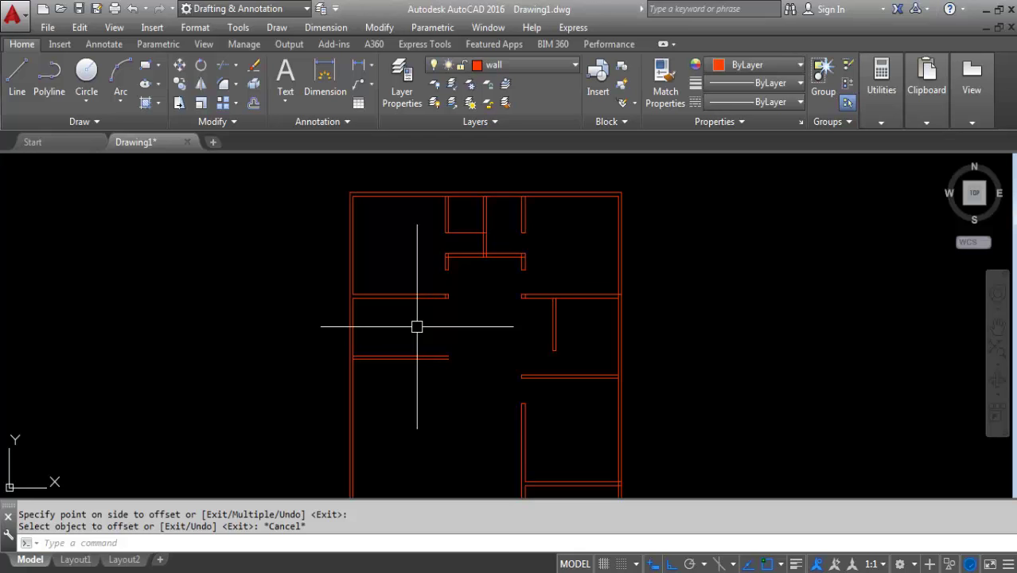
Offset the left outer wall 4'-6 inward, then offset that line 5" for wall thickness
{"action": "key", "text": "Return"}
{"action": "type", "text": "4"}
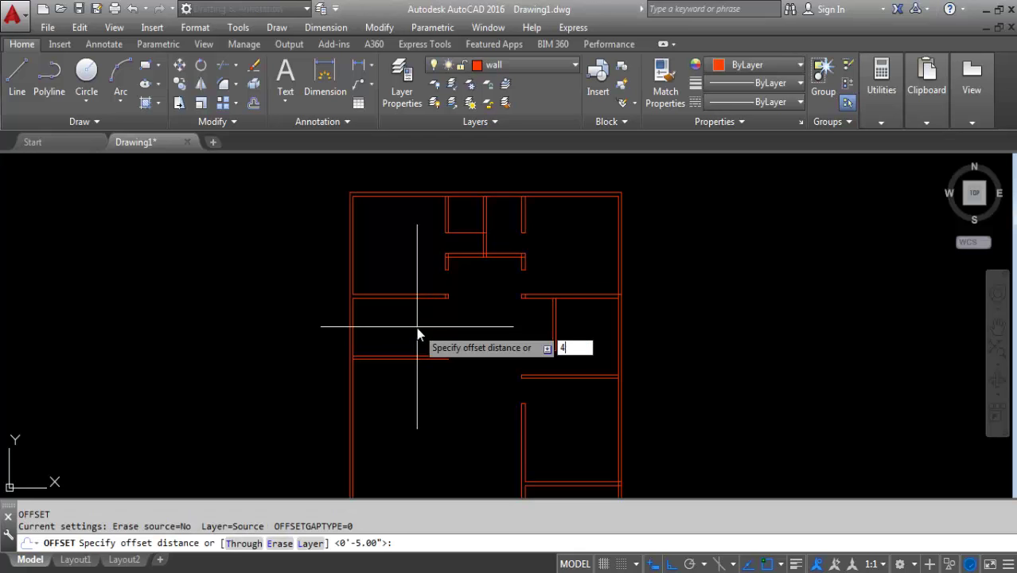
{"action": "type", "text": "'-6"}
{"action": "key", "text": "Return"}
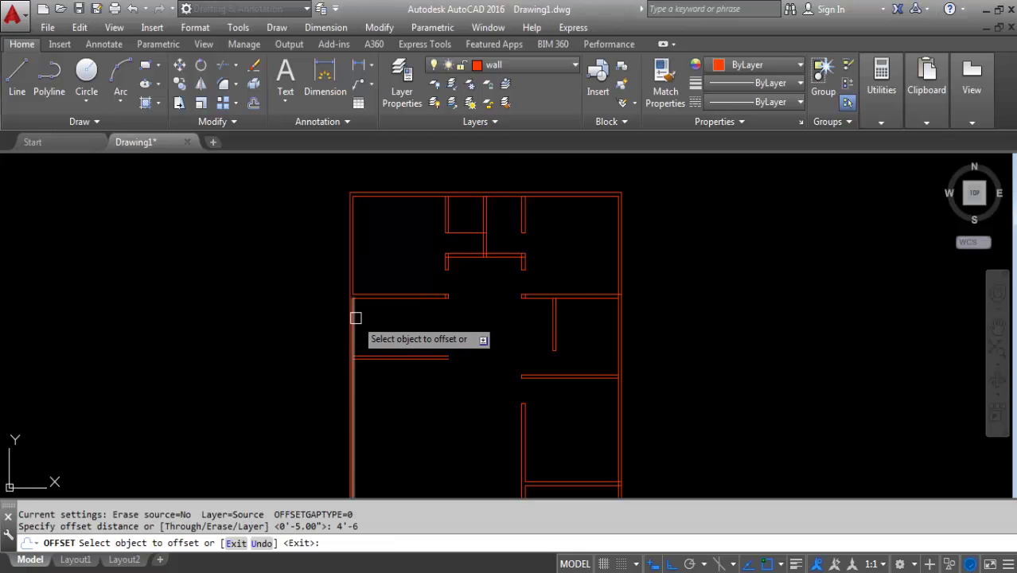
{"action": "left_click", "coordinate": [355, 314]}
{"action": "left_click", "coordinate": [391, 328]}
{"action": "key", "text": "Return"}
{"action": "key", "text": "Return"}
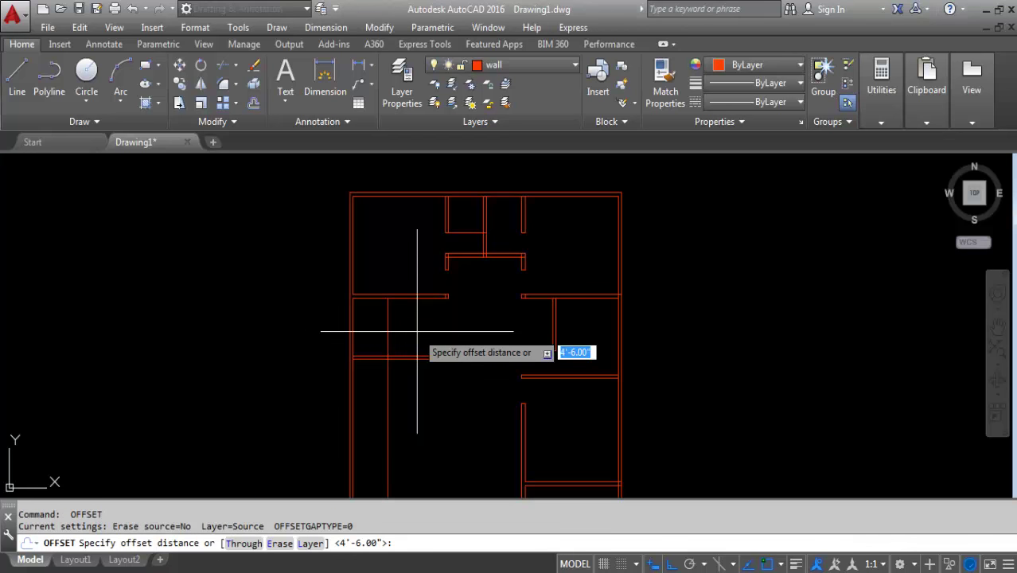
{"action": "type", "text": "5"}
{"action": "key", "text": "Return"}
{"action": "left_click", "coordinate": [387, 336]}
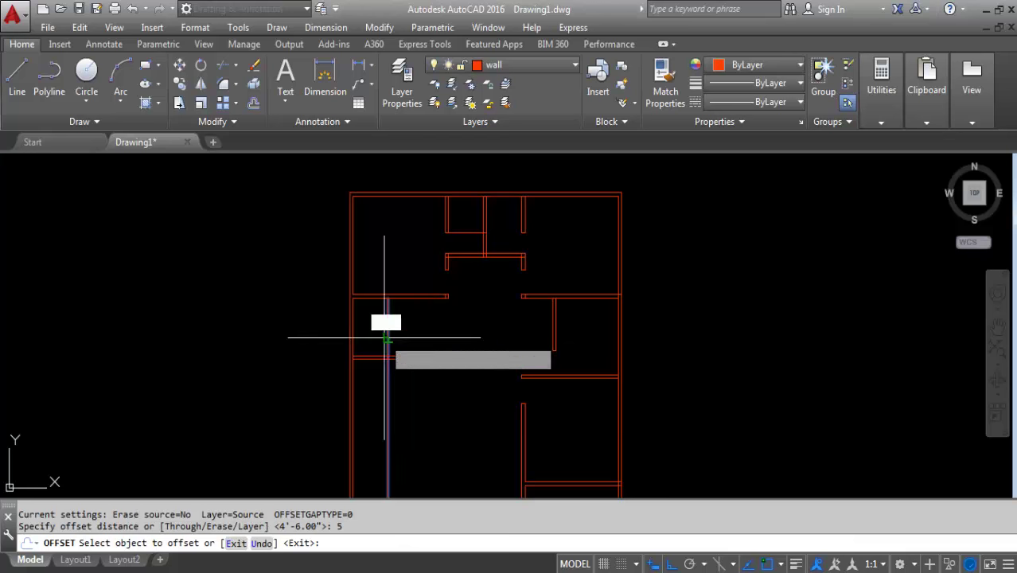
{"action": "left_click", "coordinate": [449, 349]}
{"action": "key", "text": "Escape"}
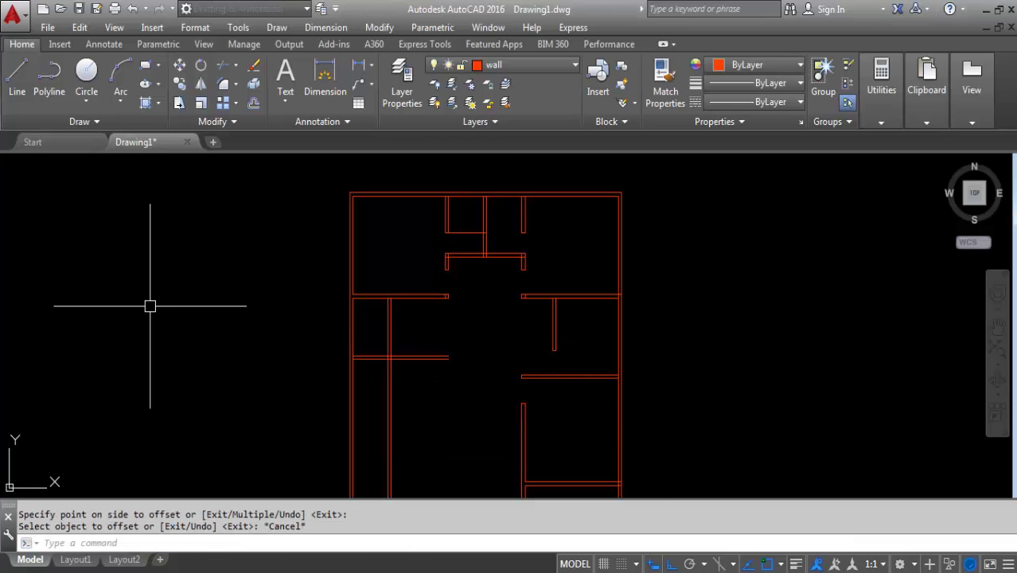
{"action": "type", "text": "tr"}
Trim the excess wall lines around the new partition and below the small room
{"action": "key", "text": "Return"}
{"action": "key", "text": "Return"}
{"action": "left_click_drag", "start_coordinate": [434, 367], "coordinate": [431, 346]}
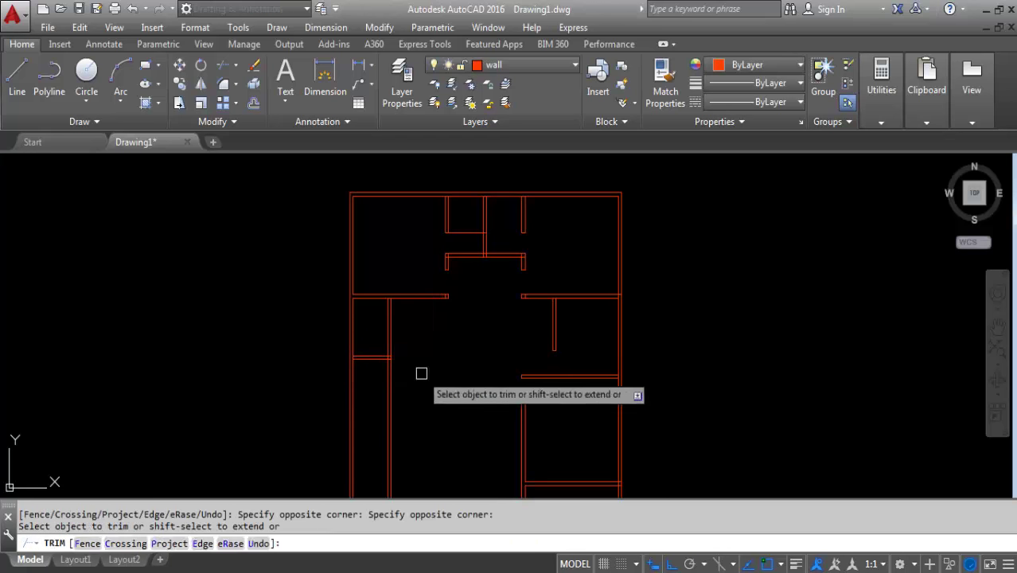
{"action": "left_click", "coordinate": [422, 375]}
{"action": "left_click", "coordinate": [382, 406]}
{"action": "scroll", "coordinate": [374, 332], "scroll_direction": "down", "scroll_amount": 2}
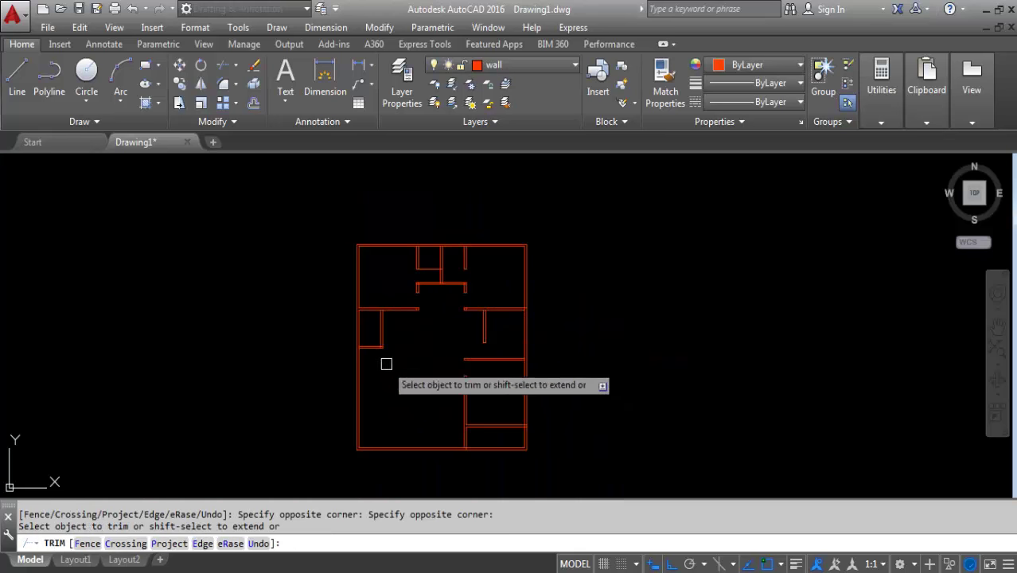
{"action": "scroll", "coordinate": [370, 318], "scroll_direction": "up", "scroll_amount": 1}
{"action": "scroll", "coordinate": [411, 303], "scroll_direction": "up", "scroll_amount": 2}
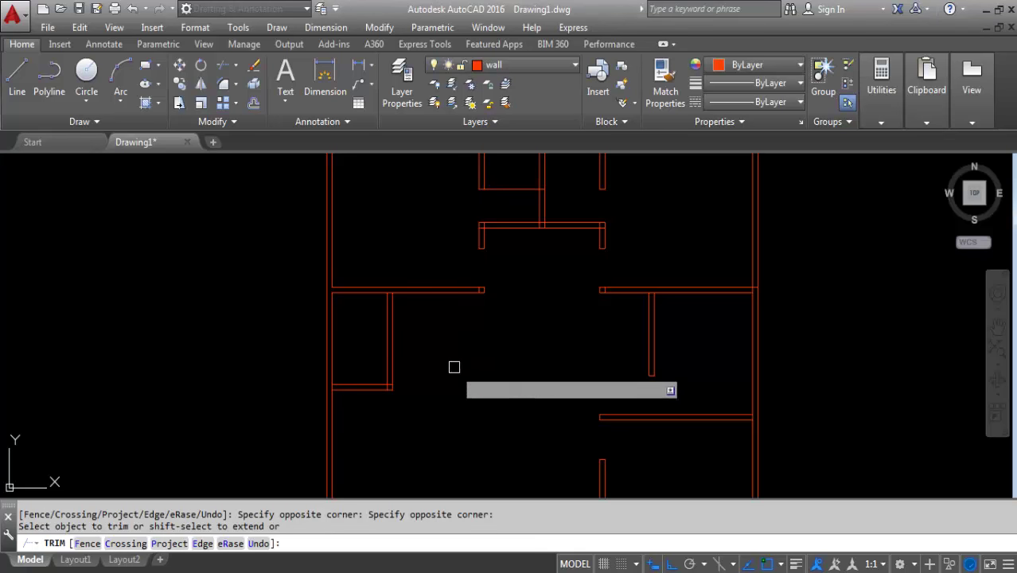
{"action": "scroll", "coordinate": [405, 339], "scroll_direction": "down", "scroll_amount": 2}
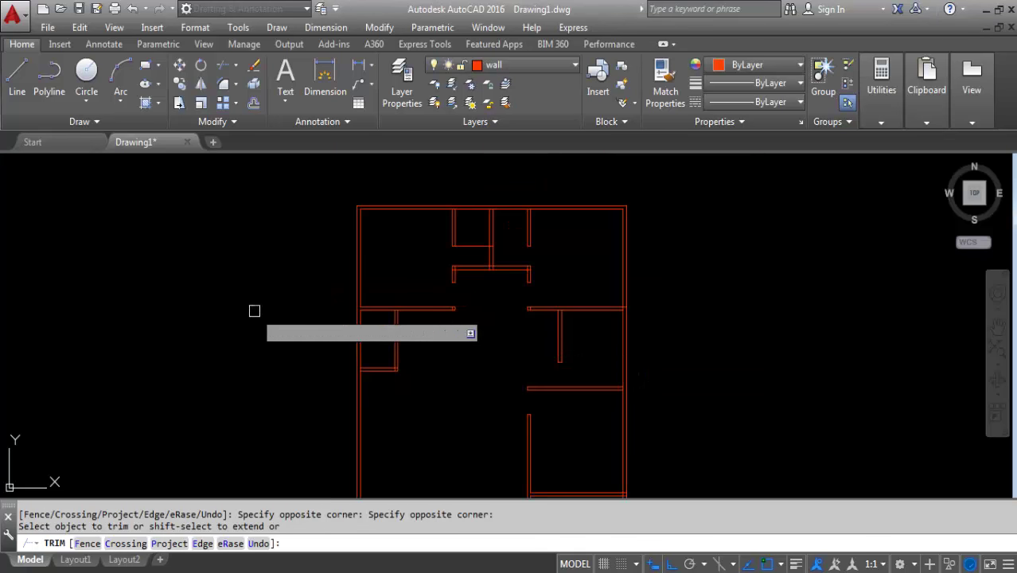
{"action": "scroll", "coordinate": [398, 317], "scroll_direction": "up", "scroll_amount": 2}
{"action": "key", "text": "Escape"}
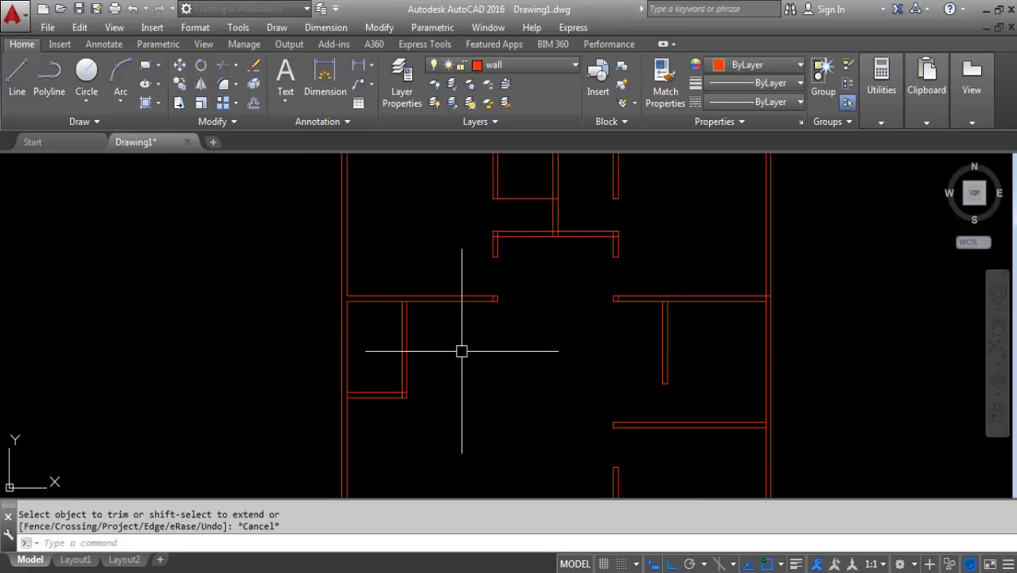
{"action": "type", "text": "o"}
Offset the small room's bottom wall line 2'-6 upward
{"action": "key", "text": "Return"}
{"action": "type", "text": "2"}
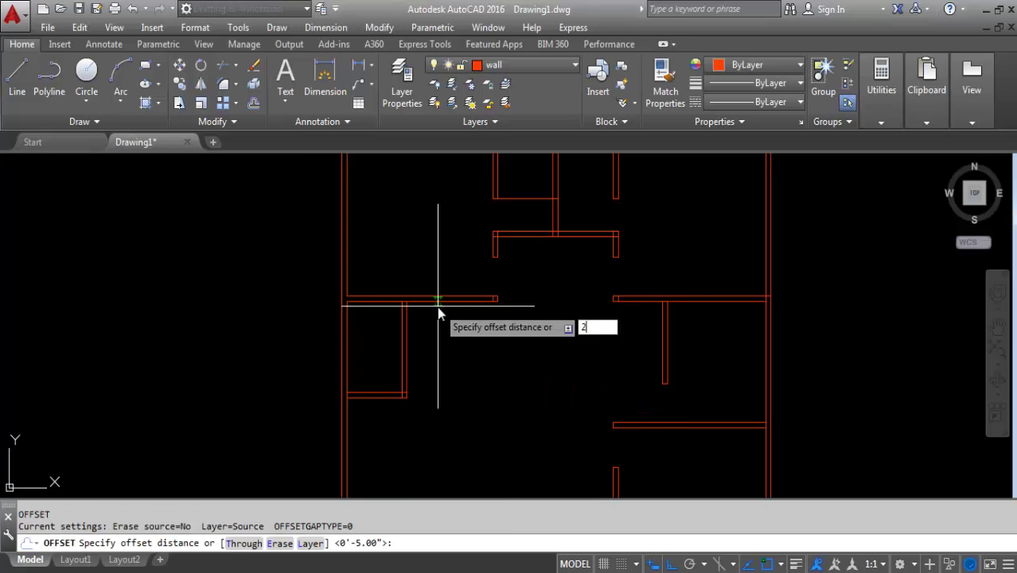
{"action": "type", "text": "'-6"}
{"action": "key", "text": "Return"}
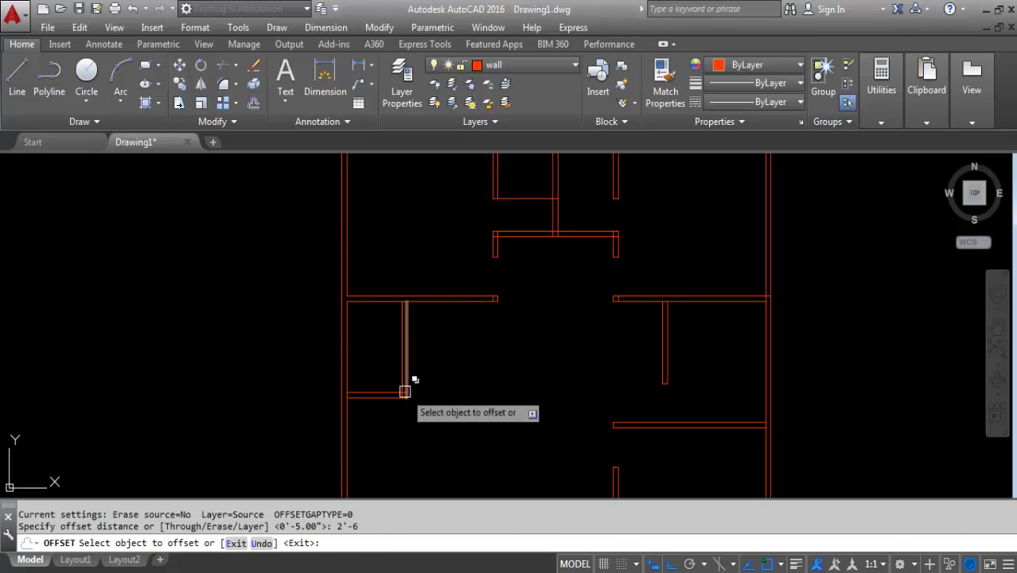
{"action": "left_click", "coordinate": [366, 391]}
{"action": "left_click", "coordinate": [456, 356]}
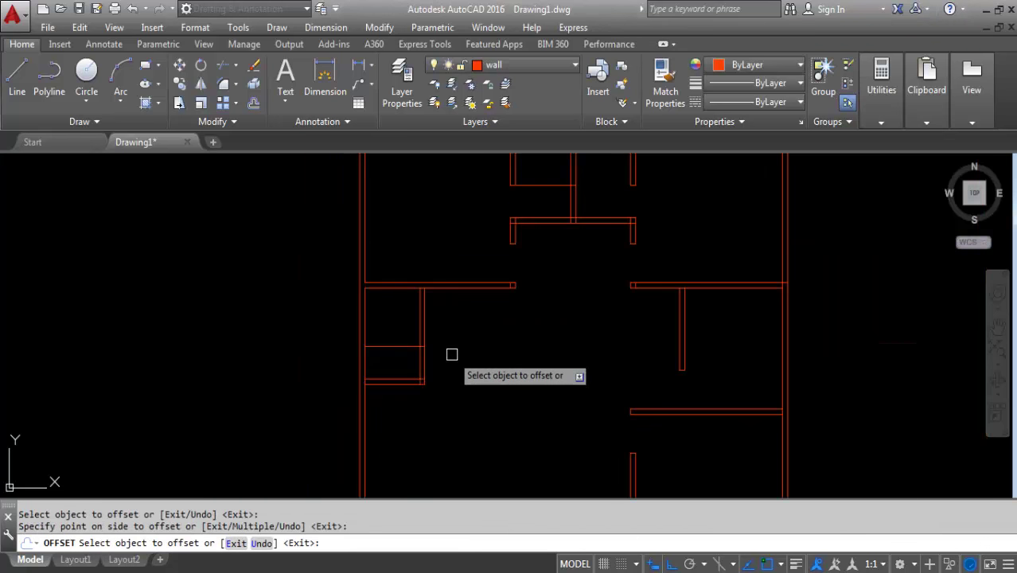
{"action": "key", "text": "Escape"}
Trim overlapping wall lines at the left junction and the right T-junction, using all lines as cutting edges
{"action": "key", "text": "Return"}
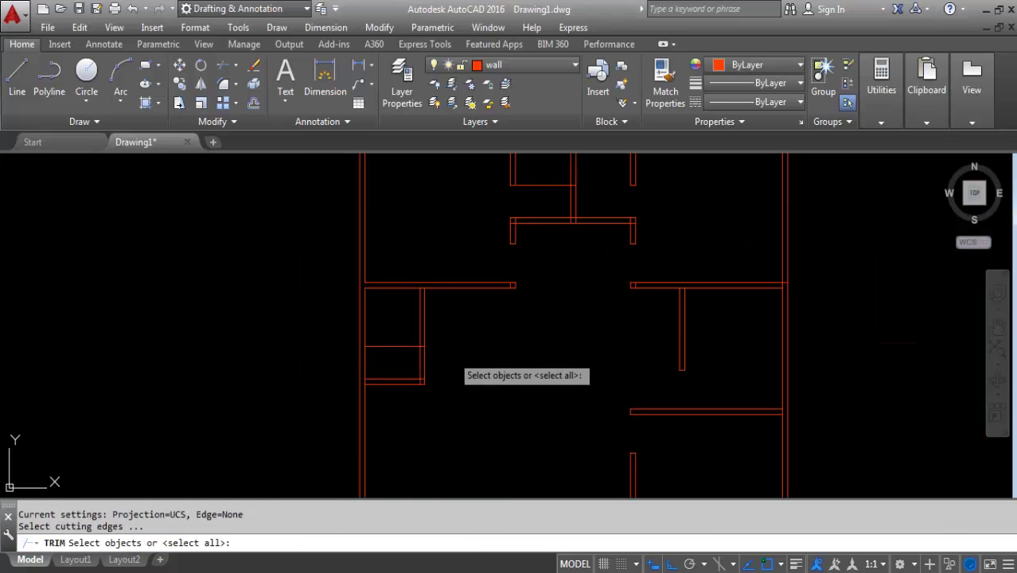
{"action": "key", "text": "Return"}
{"action": "scroll", "coordinate": [451, 355], "scroll_direction": "up", "scroll_amount": 2}
{"action": "mouse_move", "coordinate": [446, 355]}
{"action": "left_mouse_down"}
{"action": "mouse_move", "coordinate": [390, 321]}
{"action": "mouse_move", "coordinate": [381, 352]}
{"action": "left_mouse_up"}
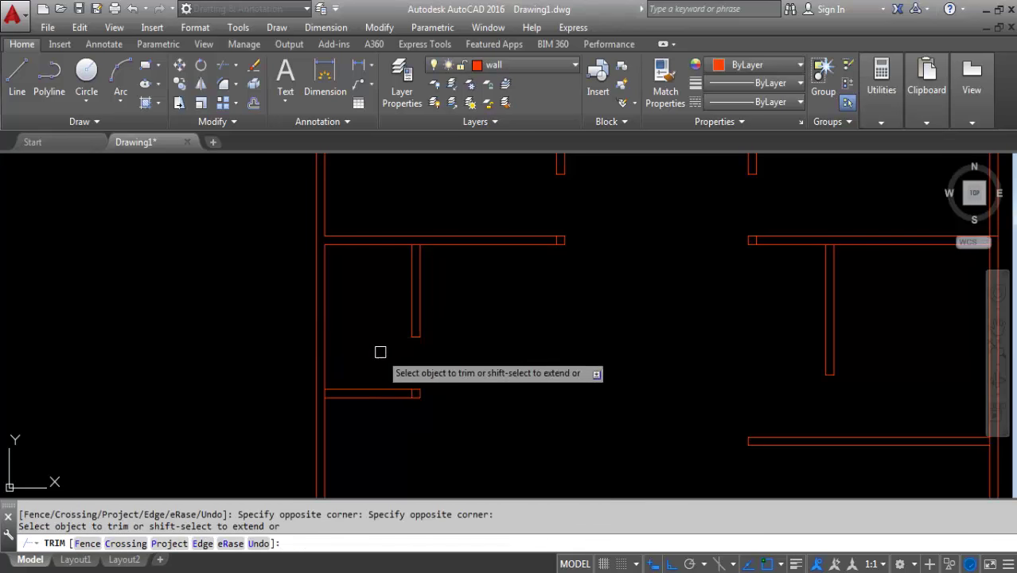
{"action": "scroll", "coordinate": [322, 394], "scroll_direction": "up", "scroll_amount": 5}
{"action": "left_click", "coordinate": [314, 391]}
{"action": "scroll", "coordinate": [335, 382], "scroll_direction": "down", "scroll_amount": 5}
{"action": "scroll", "coordinate": [452, 295], "scroll_direction": "up", "scroll_amount": 1}
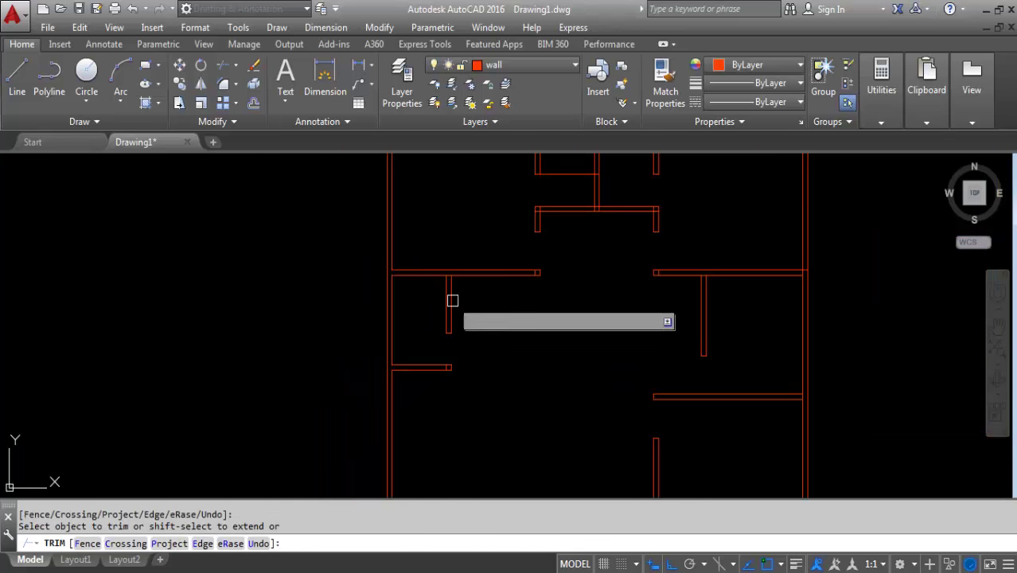
{"action": "scroll", "coordinate": [445, 264], "scroll_direction": "up", "scroll_amount": 2}
{"action": "scroll", "coordinate": [445, 266], "scroll_direction": "up", "scroll_amount": 2}
{"action": "scroll", "coordinate": [446, 287], "scroll_direction": "down", "scroll_amount": 5}
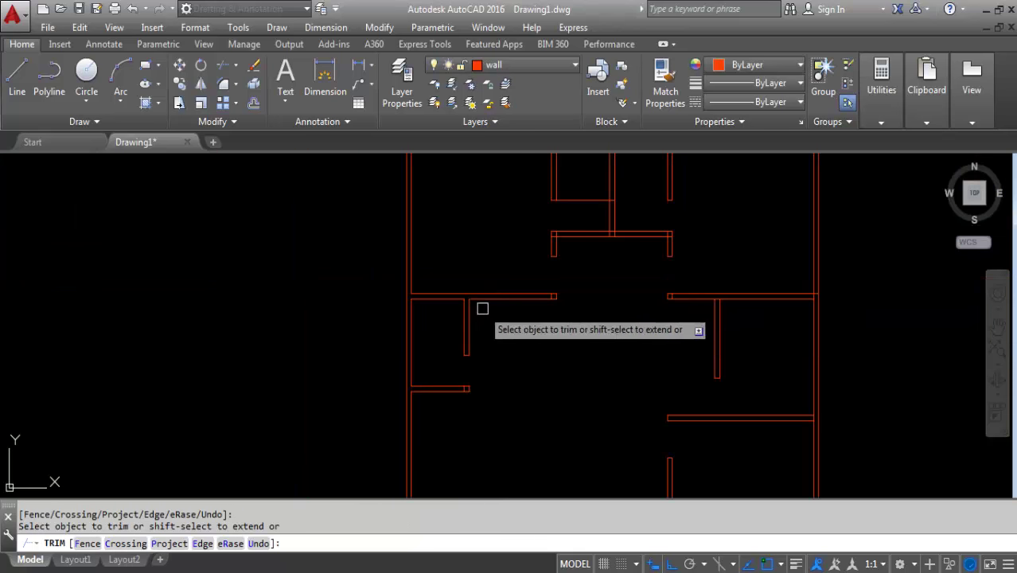
{"action": "scroll", "coordinate": [711, 297], "scroll_direction": "up", "scroll_amount": 4}
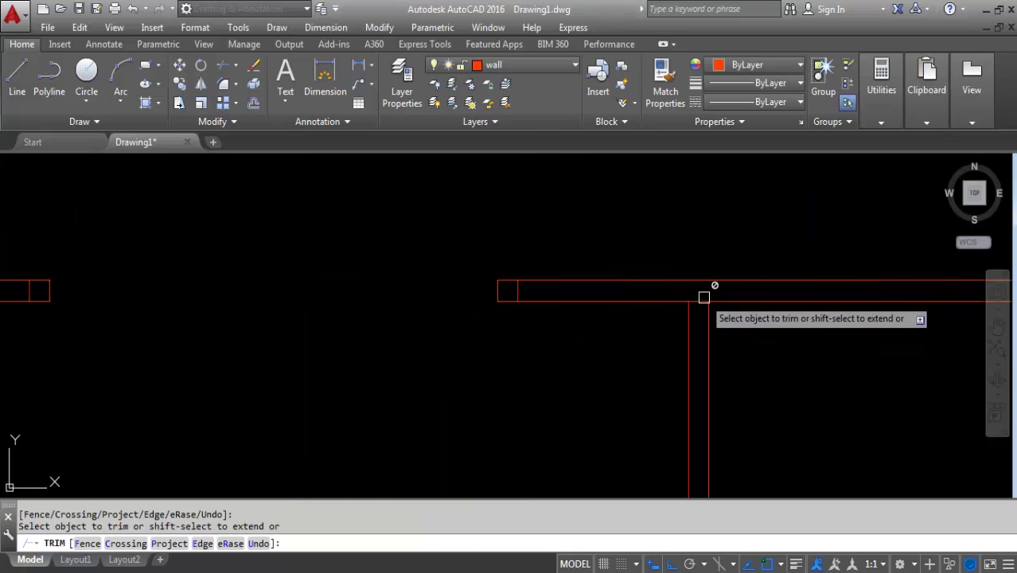
{"action": "scroll", "coordinate": [699, 308], "scroll_direction": "down", "scroll_amount": 5}
{"action": "scroll", "coordinate": [718, 302], "scroll_direction": "up", "scroll_amount": 3}
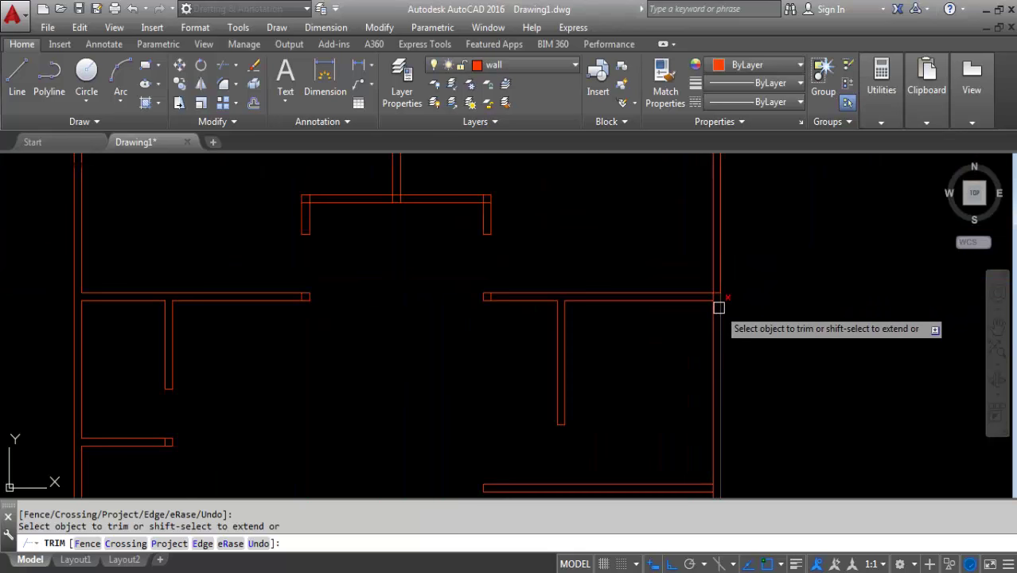
{"action": "scroll", "coordinate": [709, 294], "scroll_direction": "up", "scroll_amount": 2}
{"action": "left_click", "coordinate": [705, 291]}
{"action": "scroll", "coordinate": [708, 286], "scroll_direction": "down", "scroll_amount": 2}
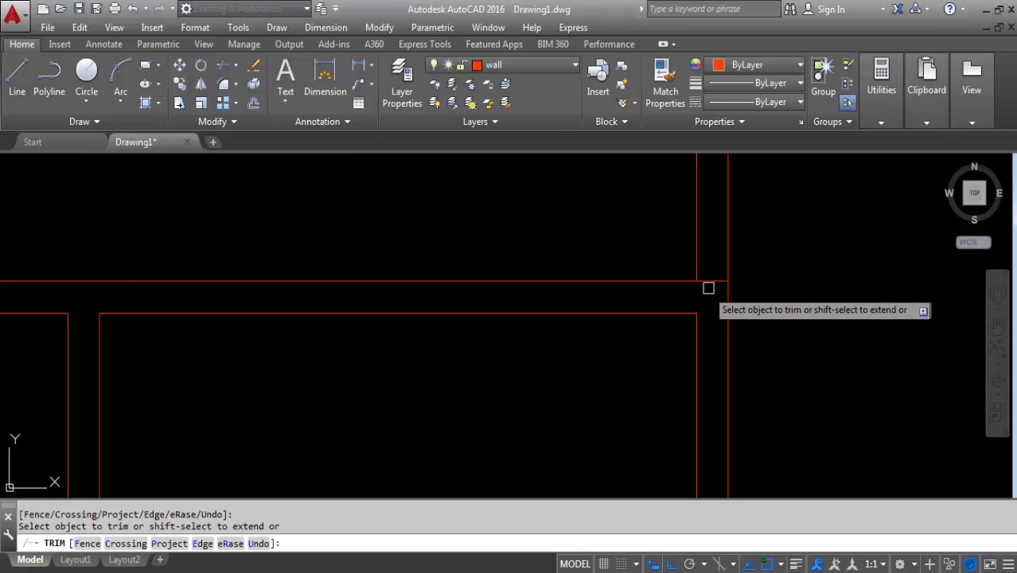
{"action": "scroll", "coordinate": [713, 239], "scroll_direction": "down", "scroll_amount": 3}
{"action": "scroll", "coordinate": [699, 359], "scroll_direction": "up", "scroll_amount": 3}
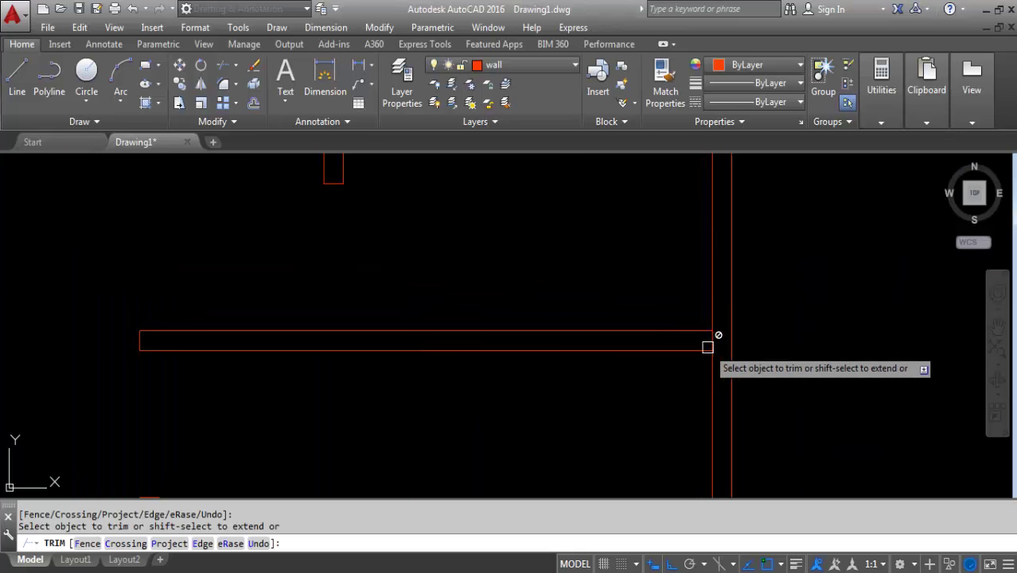
{"action": "scroll", "coordinate": [708, 345], "scroll_direction": "up", "scroll_amount": 3}
{"action": "scroll", "coordinate": [711, 324], "scroll_direction": "down", "scroll_amount": 3}
{"action": "scroll", "coordinate": [693, 318], "scroll_direction": "down", "scroll_amount": 5}
{"action": "scroll", "coordinate": [620, 367], "scroll_direction": "up", "scroll_amount": 3}
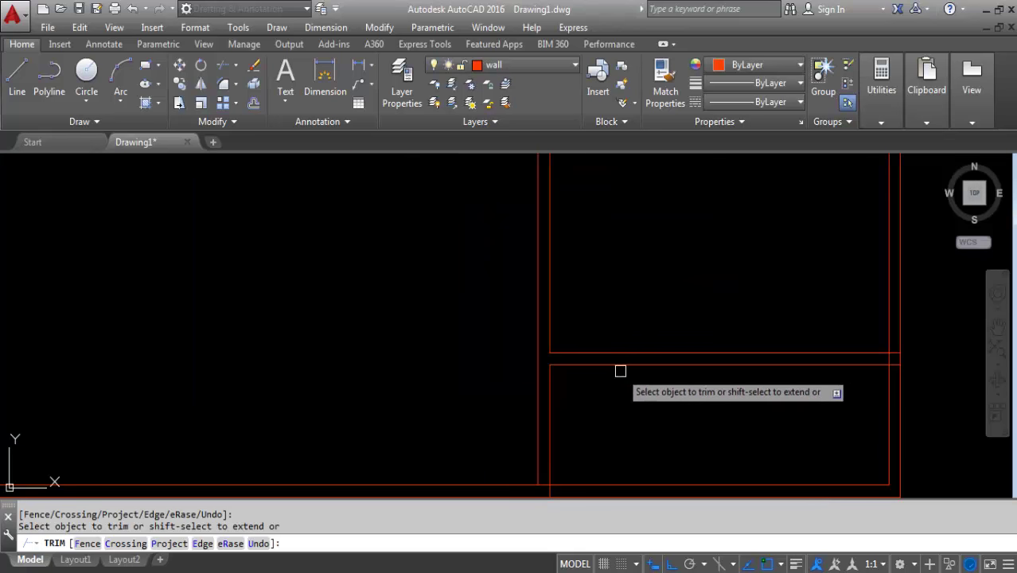
{"action": "scroll", "coordinate": [748, 345], "scroll_direction": "up", "scroll_amount": 1}
{"action": "scroll", "coordinate": [836, 333], "scroll_direction": "up", "scroll_amount": 1}
{"action": "scroll", "coordinate": [836, 333], "scroll_direction": "up", "scroll_amount": 1}
{"action": "left_click", "coordinate": [745, 325]}
{"action": "left_click", "coordinate": [741, 400]}
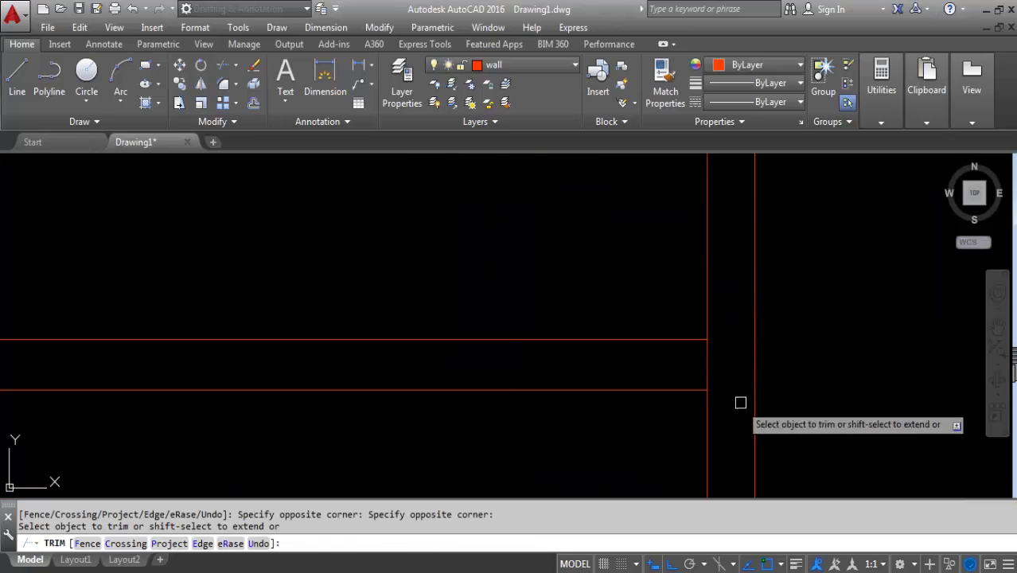
{"action": "left_click", "coordinate": [739, 370]}
{"action": "left_click", "coordinate": [684, 341]}
{"action": "scroll", "coordinate": [700, 297], "scroll_direction": "down", "scroll_amount": 1}
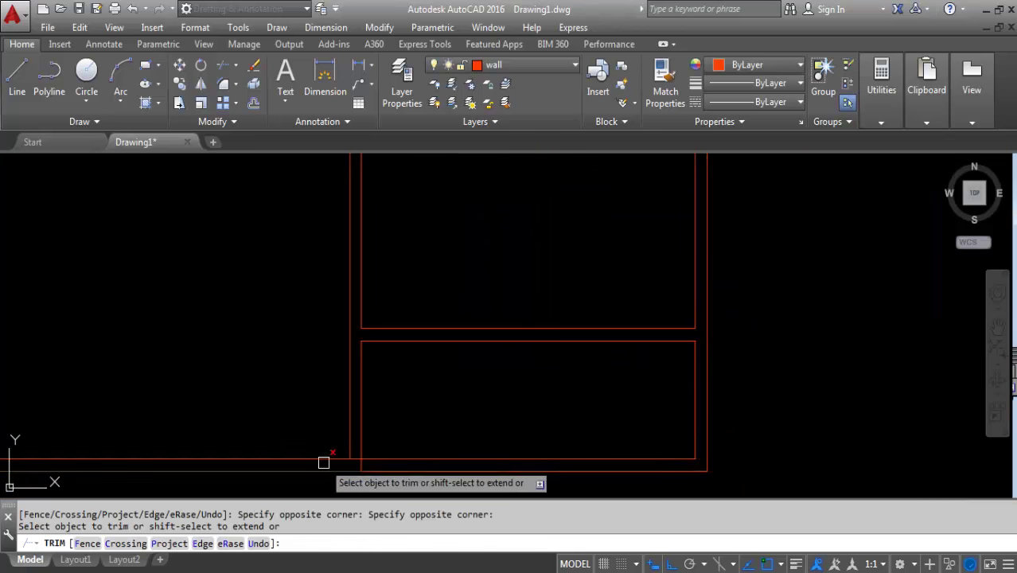
Trim the crossing lines at the lower-right corner, the left opening and the short wall
{"action": "middle_click_drag", "start_coordinate": [325, 461], "coordinate": [536, 379]}
{"action": "scroll", "coordinate": [588, 378], "scroll_direction": "up", "scroll_amount": 5}
{"action": "left_click", "coordinate": [682, 398]}
{"action": "left_click", "coordinate": [643, 414]}
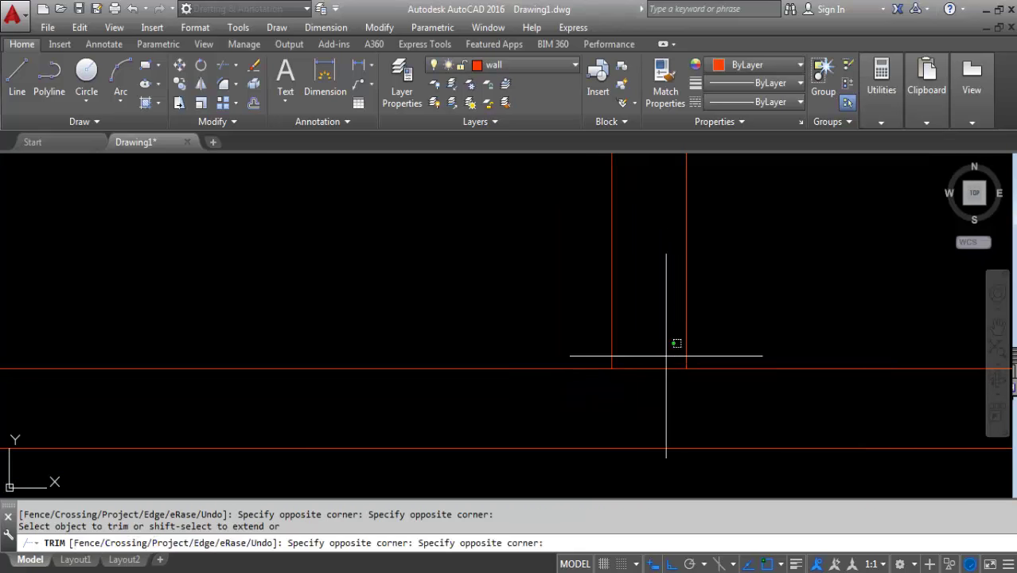
{"action": "scroll", "coordinate": [694, 410], "scroll_direction": "down", "scroll_amount": 4}
{"action": "scroll", "coordinate": [333, 425], "scroll_direction": "down", "scroll_amount": 2}
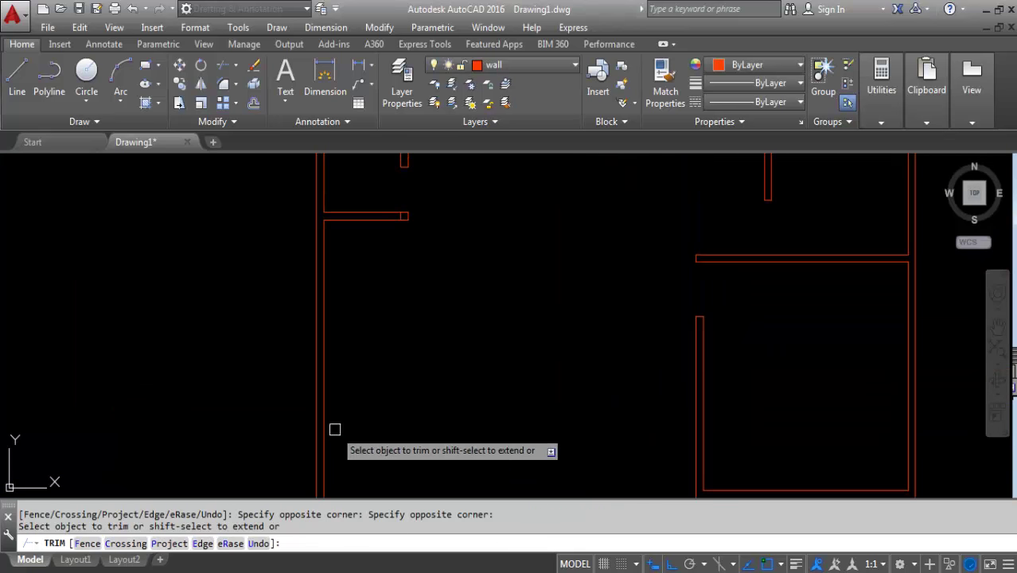
{"action": "scroll", "coordinate": [422, 341], "scroll_direction": "down", "scroll_amount": 2}
{"action": "middle_click_drag", "start_coordinate": [409, 250], "coordinate": [391, 227]}
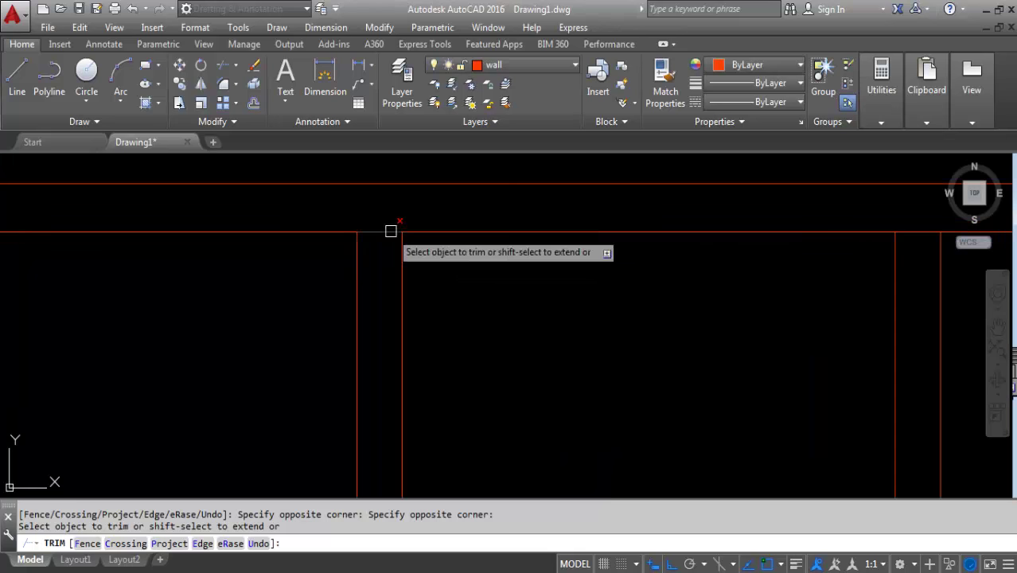
{"action": "left_click", "coordinate": [354, 217]}
{"action": "left_click", "coordinate": [381, 267]}
{"action": "scroll", "coordinate": [587, 251], "scroll_direction": "up", "scroll_amount": 4}
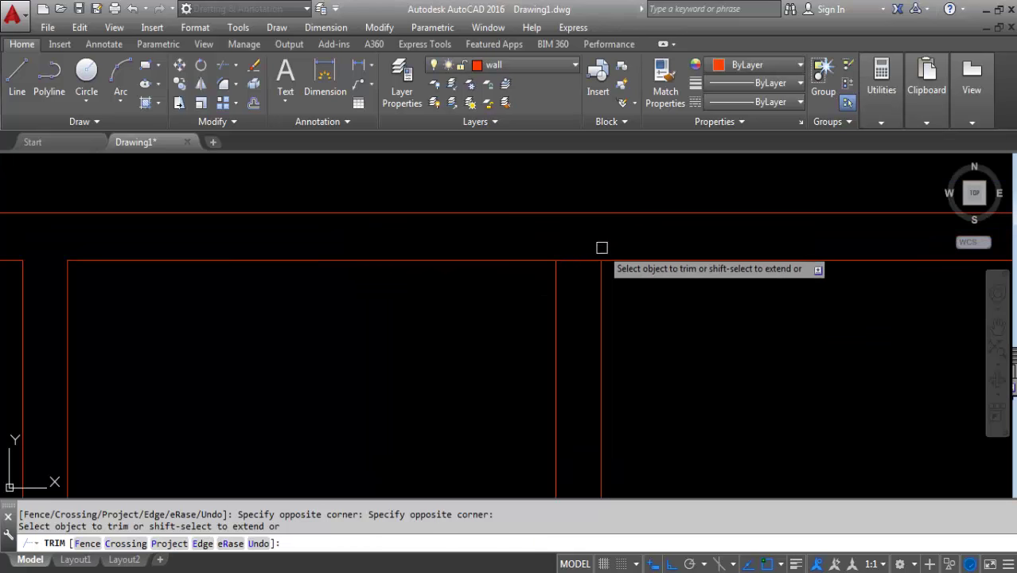
{"action": "scroll", "coordinate": [625, 255], "scroll_direction": "down", "scroll_amount": 6}
{"action": "scroll", "coordinate": [625, 255], "scroll_direction": "up", "scroll_amount": 2}
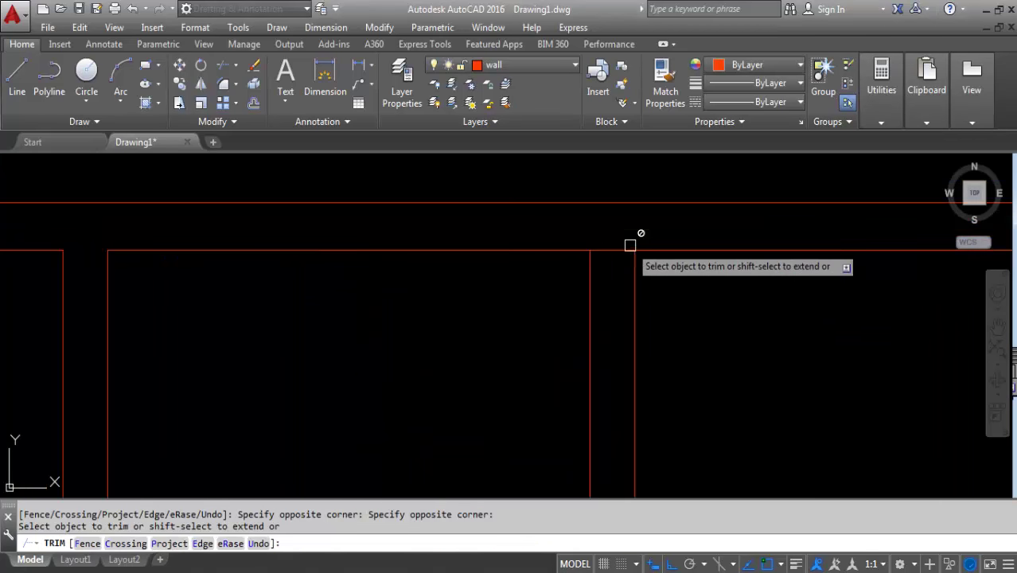
{"action": "left_click", "coordinate": [626, 229]}
{"action": "left_click", "coordinate": [611, 290]}
{"action": "scroll", "coordinate": [605, 207], "scroll_direction": "down", "scroll_amount": 4}
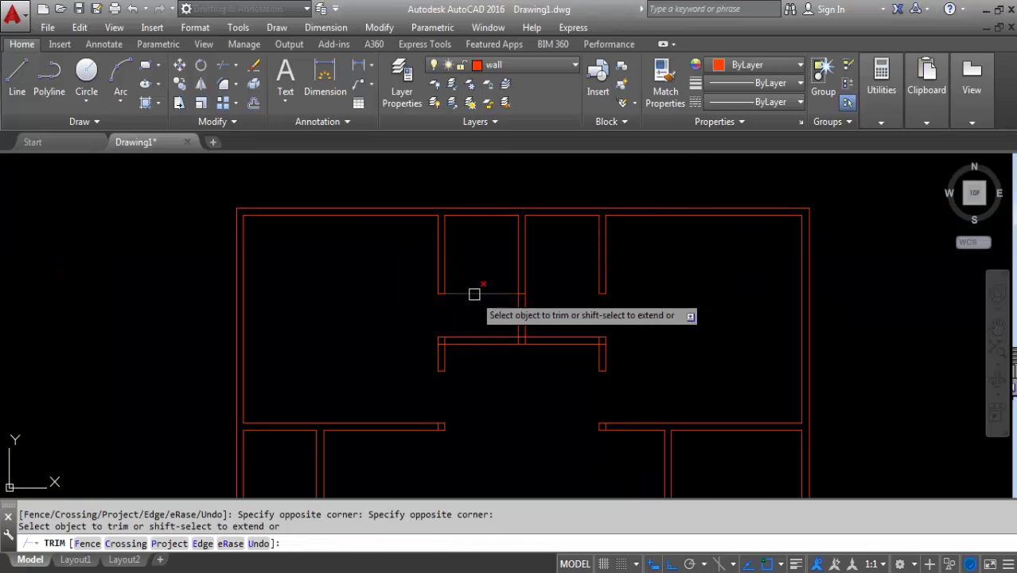
Trim the remaining overlapping lines at the upper wall junctions and end trimming
{"action": "left_click", "coordinate": [478, 289]}
{"action": "left_click", "coordinate": [483, 288]}
{"action": "left_click", "coordinate": [478, 292]}
{"action": "left_click", "coordinate": [469, 298]}
{"action": "scroll", "coordinate": [469, 299], "scroll_direction": "up", "scroll_amount": 5}
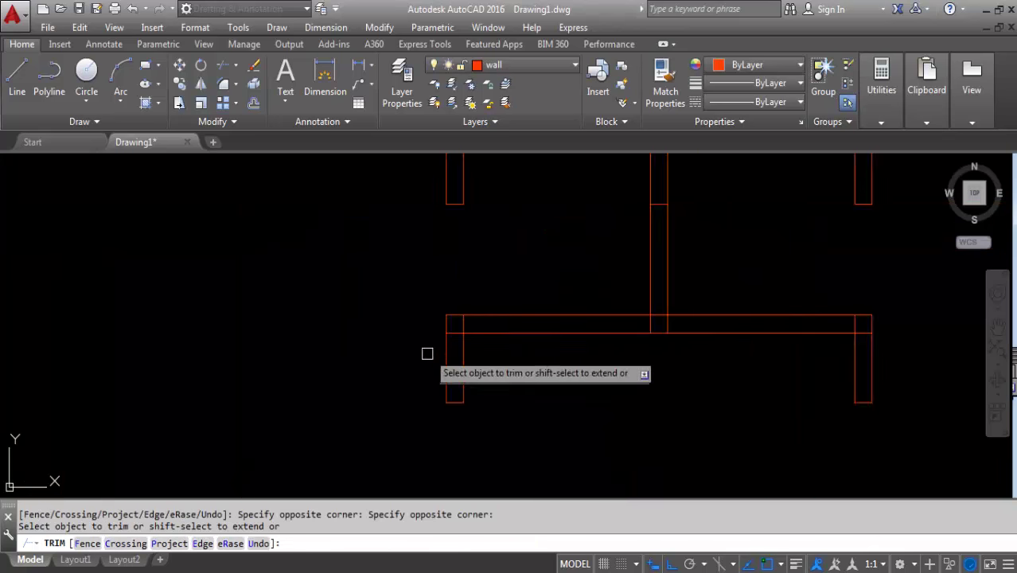
{"action": "scroll", "coordinate": [427, 352], "scroll_direction": "up", "scroll_amount": 3}
{"action": "scroll", "coordinate": [497, 292], "scroll_direction": "down", "scroll_amount": 3}
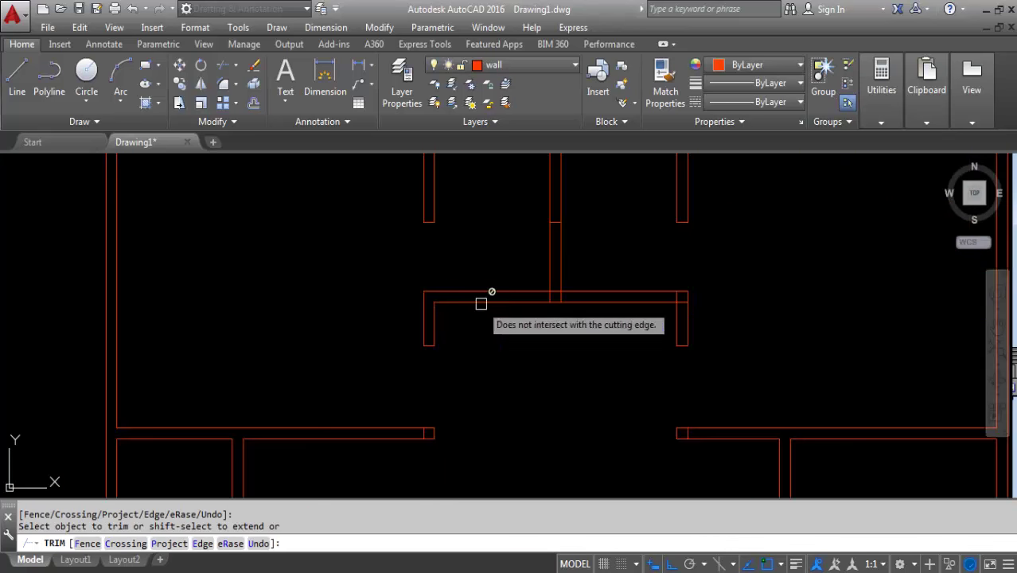
{"action": "scroll", "coordinate": [479, 302], "scroll_direction": "up", "scroll_amount": 3}
{"action": "left_click", "coordinate": [548, 258]}
{"action": "left_click", "coordinate": [520, 266]}
{"action": "scroll", "coordinate": [500, 238], "scroll_direction": "down", "scroll_amount": 2}
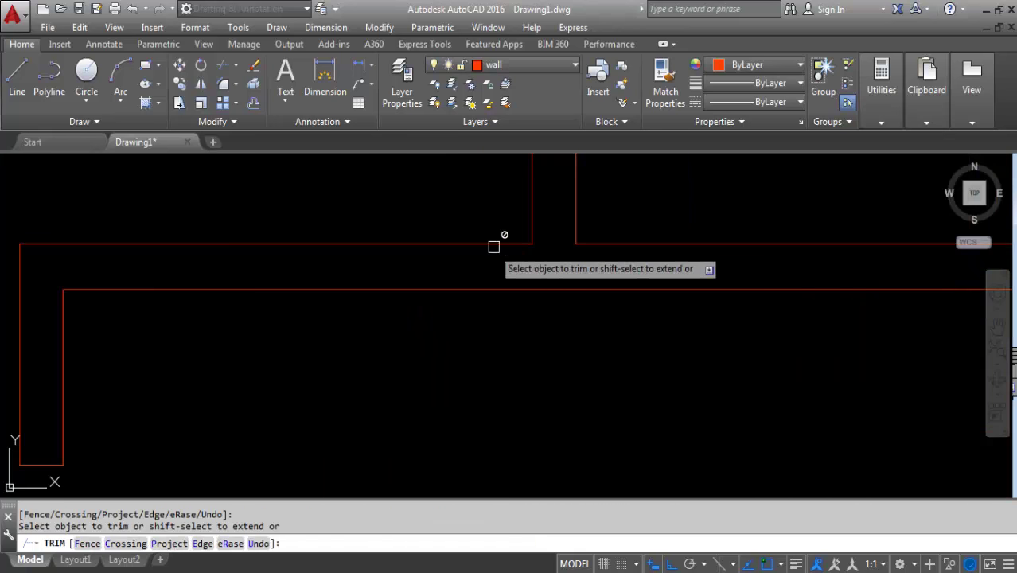
{"action": "scroll", "coordinate": [682, 261], "scroll_direction": "up", "scroll_amount": 2}
{"action": "left_click", "coordinate": [715, 265]}
{"action": "left_click", "coordinate": [689, 266]}
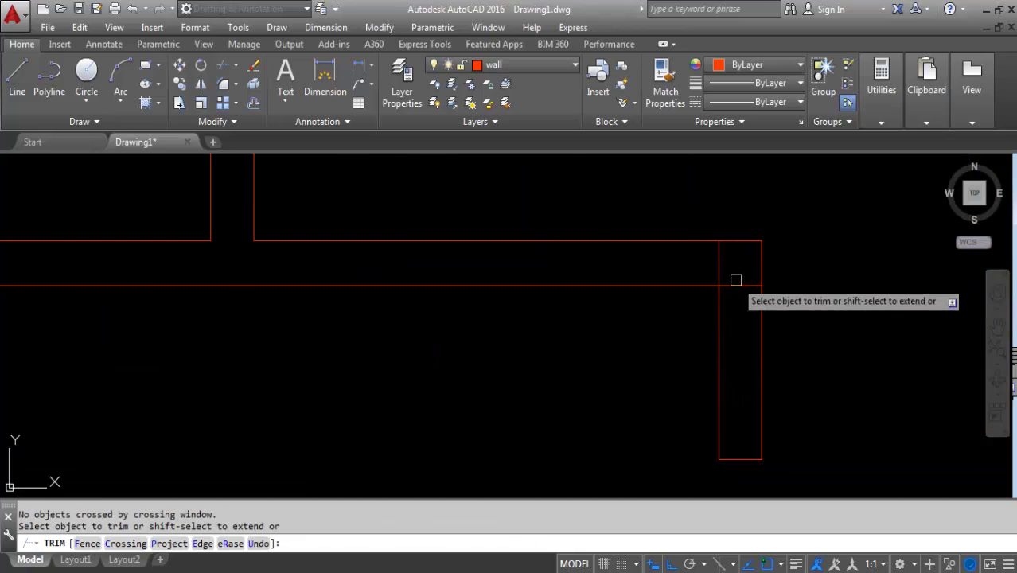
{"action": "left_click", "coordinate": [735, 280]}
{"action": "left_click", "coordinate": [736, 309]}
{"action": "left_click", "coordinate": [709, 254]}
{"action": "left_click", "coordinate": [707, 247]}
{"action": "scroll", "coordinate": [708, 247], "scroll_direction": "down", "scroll_amount": 2}
{"action": "scroll", "coordinate": [707, 246], "scroll_direction": "down", "scroll_amount": 2}
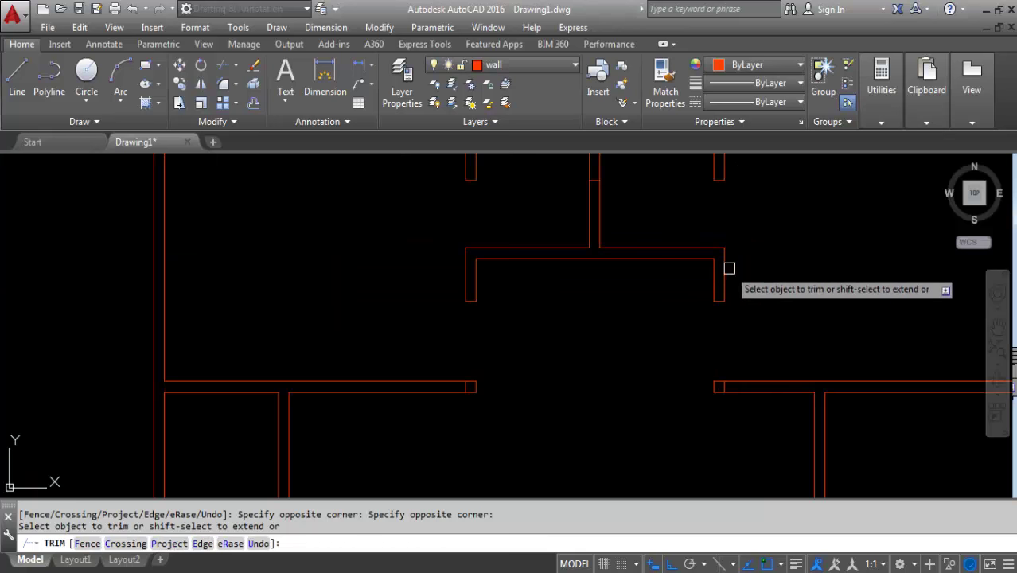
{"action": "scroll", "coordinate": [732, 269], "scroll_direction": "down", "scroll_amount": 2}
{"action": "scroll", "coordinate": [591, 325], "scroll_direction": "down", "scroll_amount": 1}
{"action": "scroll", "coordinate": [495, 338], "scroll_direction": "down", "scroll_amount": 3}
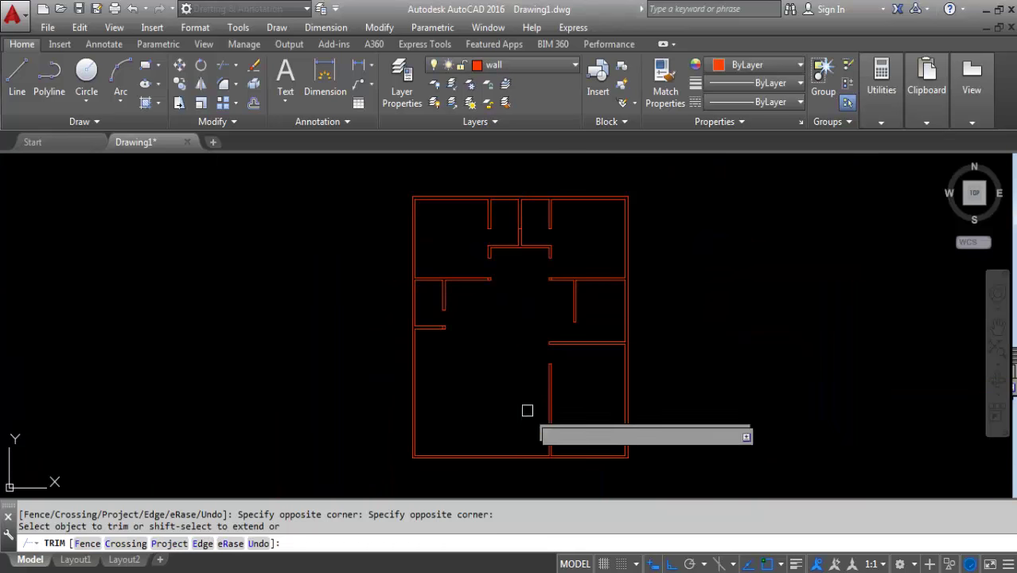
{"action": "scroll", "coordinate": [510, 374], "scroll_direction": "up", "scroll_amount": 4}
{"action": "key", "text": "Escape"}
Delete the short leftover lines capping the ends of two interior walls
{"action": "scroll", "coordinate": [335, 247], "scroll_direction": "up", "scroll_amount": 2}
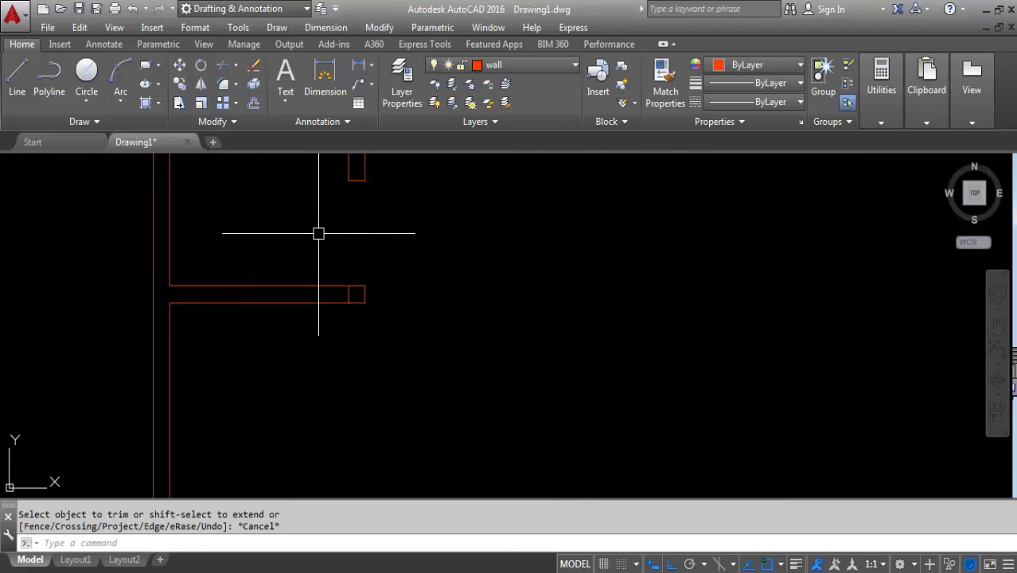
{"action": "scroll", "coordinate": [323, 246], "scroll_direction": "up", "scroll_amount": 1}
{"action": "left_click", "coordinate": [322, 246]}
{"action": "left_click", "coordinate": [370, 334]}
{"action": "key", "text": "Delete"}
{"action": "scroll", "coordinate": [375, 379], "scroll_direction": "down", "scroll_amount": 2}
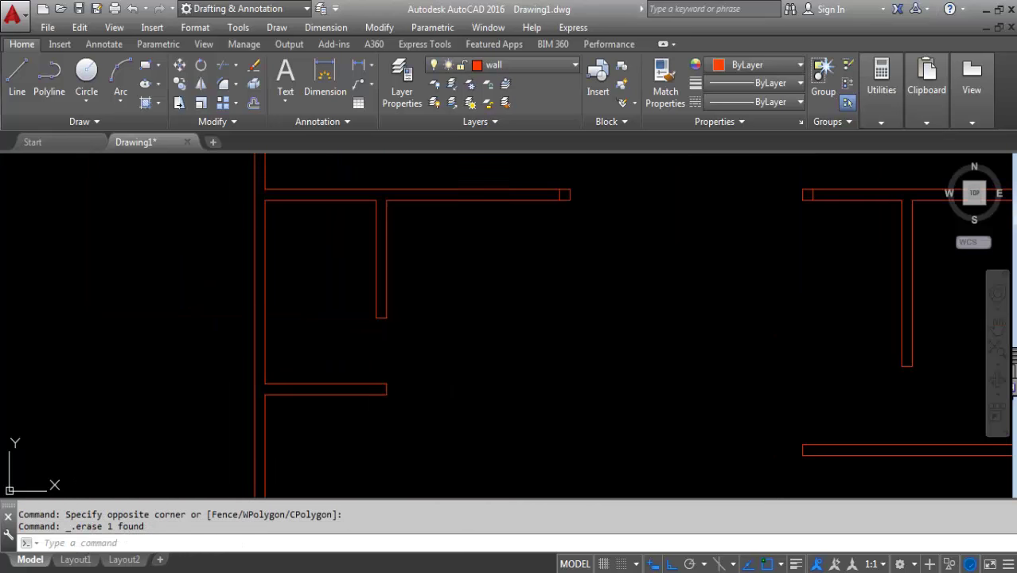
{"action": "scroll", "coordinate": [557, 282], "scroll_direction": "up", "scroll_amount": 1}
{"action": "left_click", "coordinate": [600, 299]}
{"action": "left_click", "coordinate": [610, 345]}
{"action": "key", "text": "Delete"}
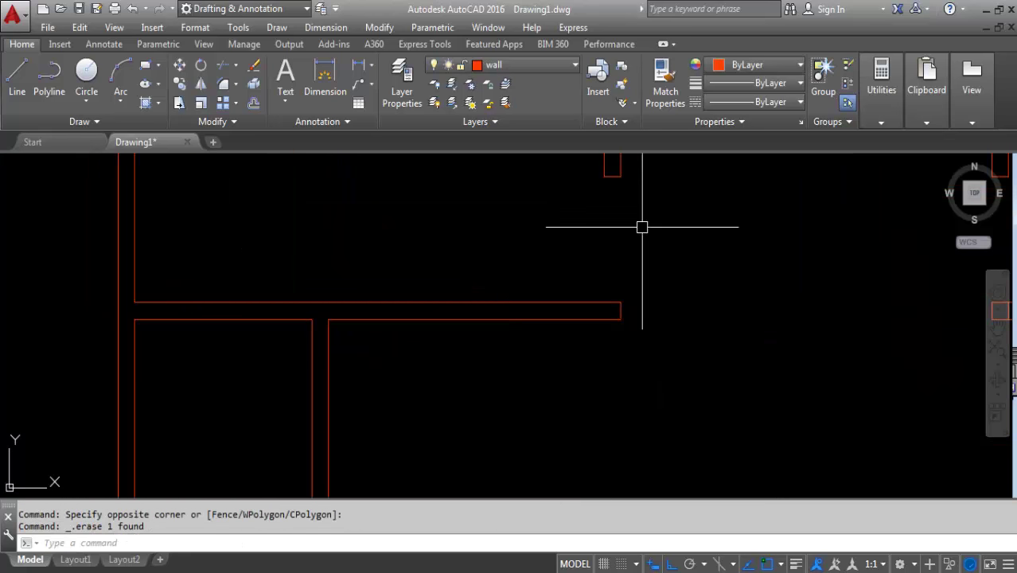
Try selecting further wall-end segments on the right side and shift the plan left
{"action": "scroll", "coordinate": [451, 319], "scroll_direction": "down", "scroll_amount": 2}
{"action": "scroll", "coordinate": [629, 317], "scroll_direction": "down", "scroll_amount": 1}
{"action": "left_click", "coordinate": [549, 243]}
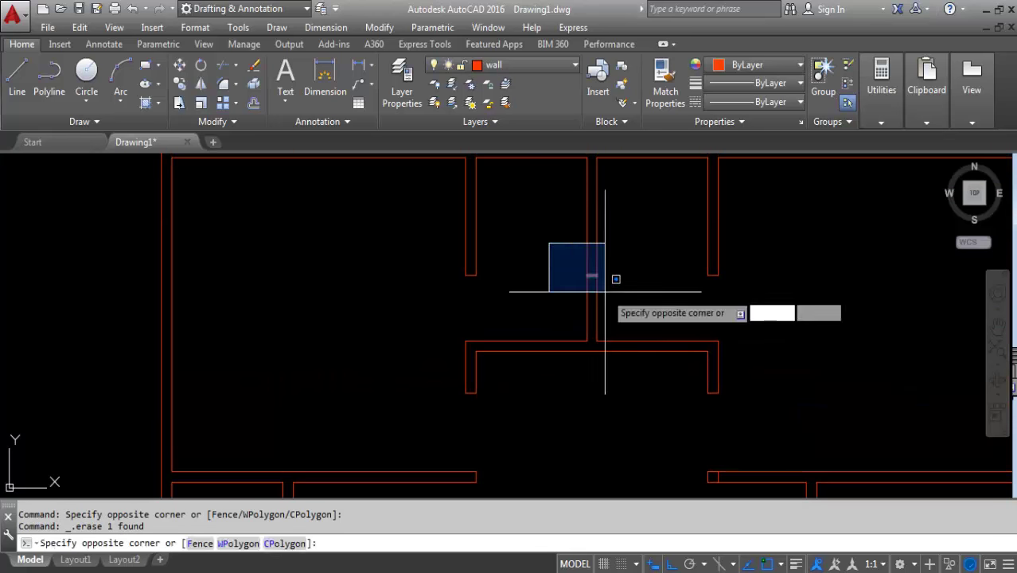
{"action": "left_click", "coordinate": [604, 290]}
{"action": "scroll", "coordinate": [648, 382], "scroll_direction": "down", "scroll_amount": 2}
{"action": "scroll", "coordinate": [648, 382], "scroll_direction": "up", "scroll_amount": 2}
{"action": "left_click", "coordinate": [661, 345]}
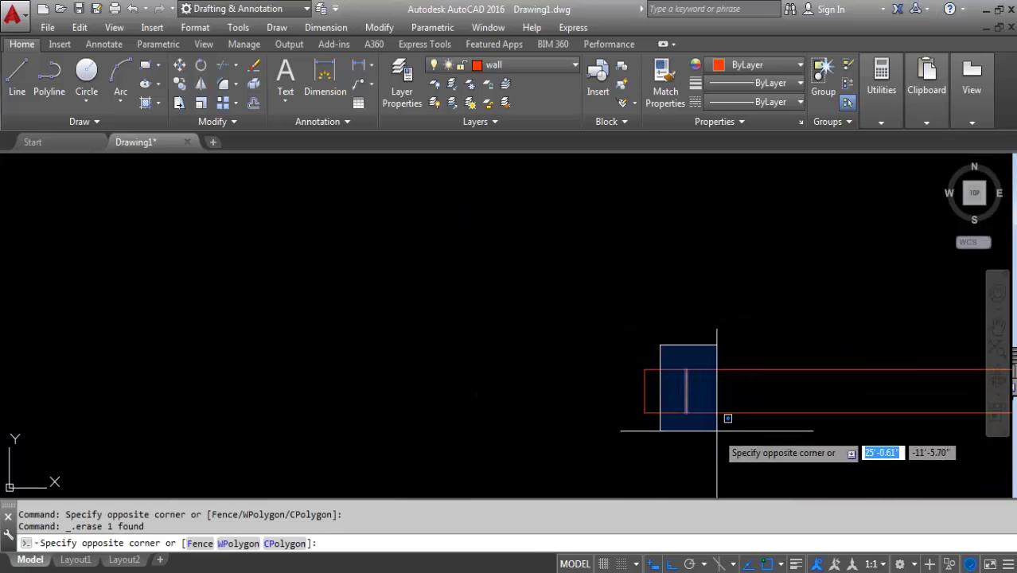
{"action": "left_click", "coordinate": [722, 416]}
{"action": "scroll", "coordinate": [549, 250], "scroll_direction": "down", "scroll_amount": 2}
{"action": "scroll", "coordinate": [602, 311], "scroll_direction": "down", "scroll_amount": 1}
{"action": "scroll", "coordinate": [608, 370], "scroll_direction": "down", "scroll_amount": 1}
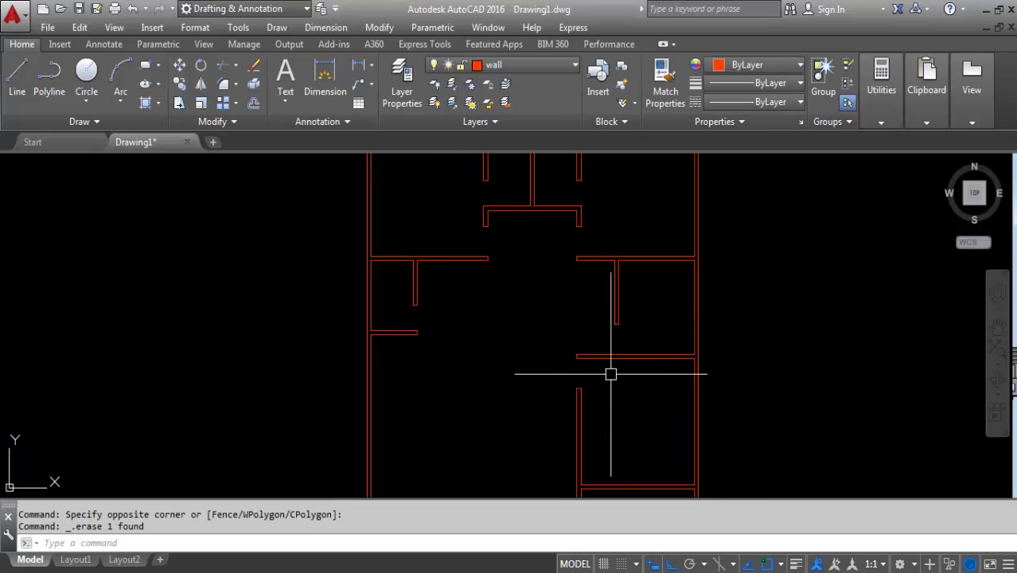
{"action": "scroll", "coordinate": [623, 277], "scroll_direction": "down", "scroll_amount": 2}
{"action": "scroll", "coordinate": [541, 304], "scroll_direction": "down", "scroll_amount": 1}
{"action": "scroll", "coordinate": [479, 315], "scroll_direction": "up", "scroll_amount": 1}
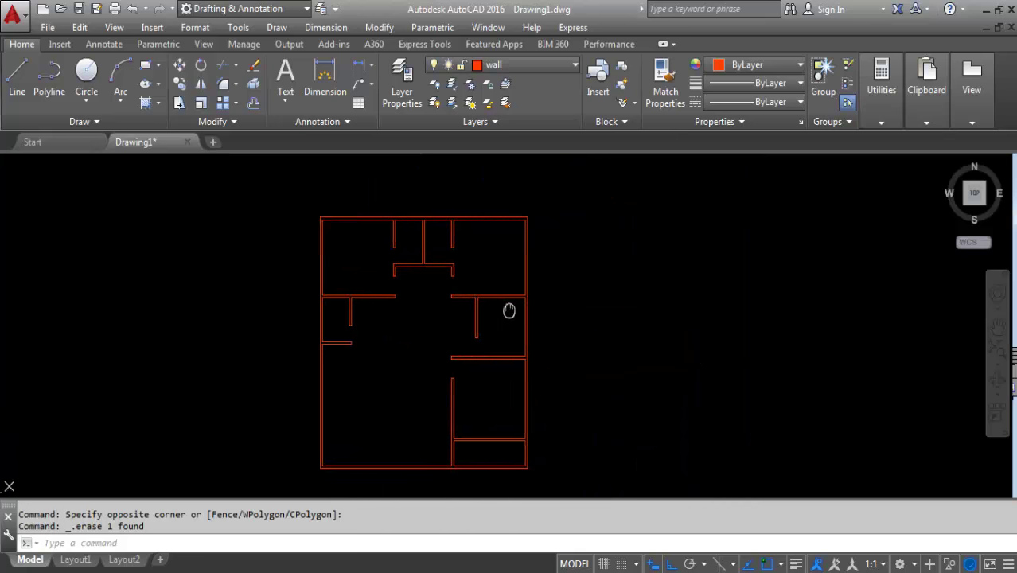
{"action": "middle_click_drag", "start_coordinate": [508, 311], "coordinate": [404, 309]}
{"action": "scroll", "coordinate": [405, 309], "scroll_direction": "down", "scroll_amount": 1}
{"action": "scroll", "coordinate": [411, 300], "scroll_direction": "up", "scroll_amount": 1}
{"action": "scroll", "coordinate": [437, 410], "scroll_direction": "down", "scroll_amount": 1}
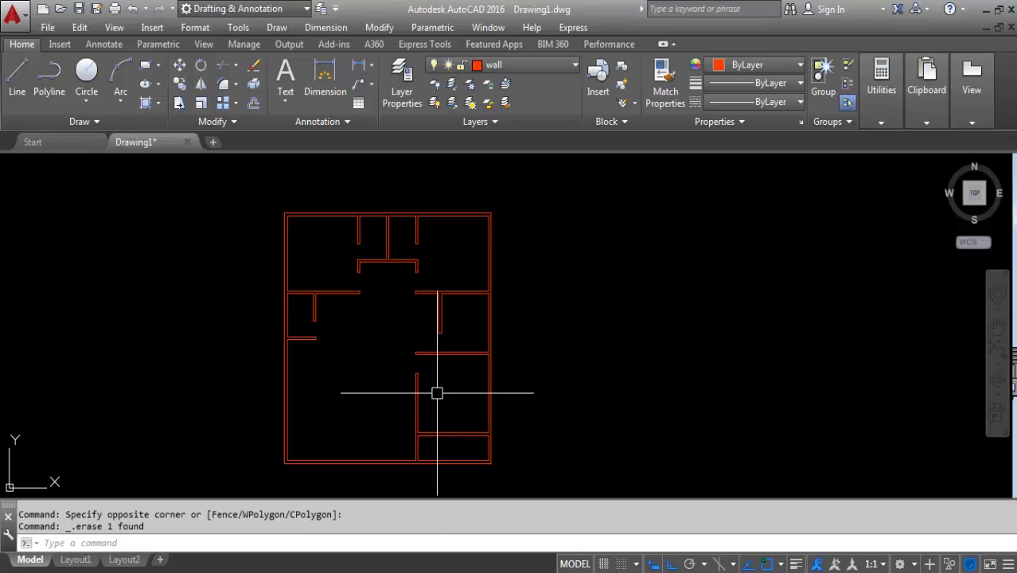
Start EXTEND with a vertical wall line as boundary, then cancel it
{"action": "type", "text": "Ex"}
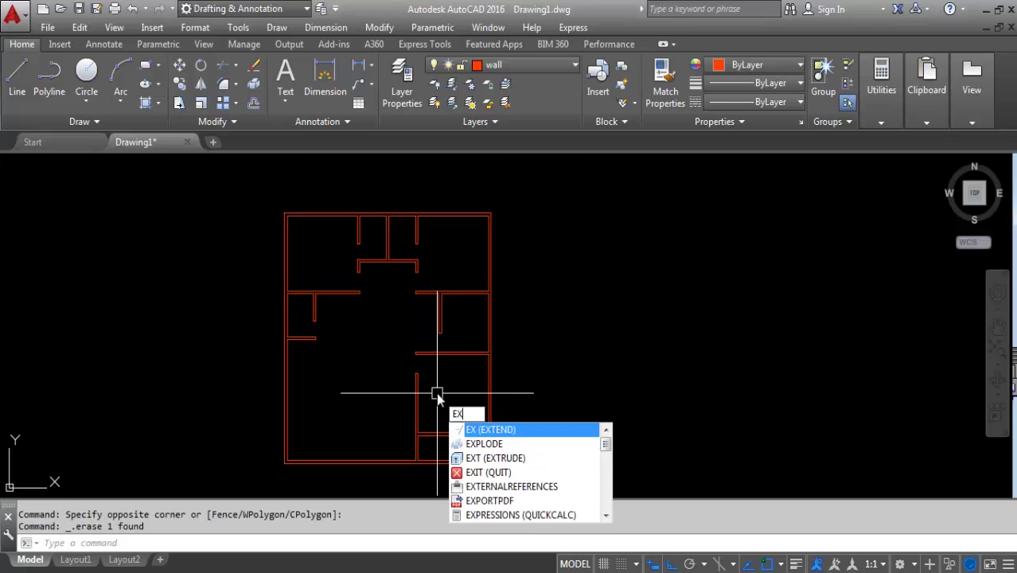
{"action": "key", "text": "Return"}
{"action": "scroll", "coordinate": [461, 433], "scroll_direction": "up", "scroll_amount": 3}
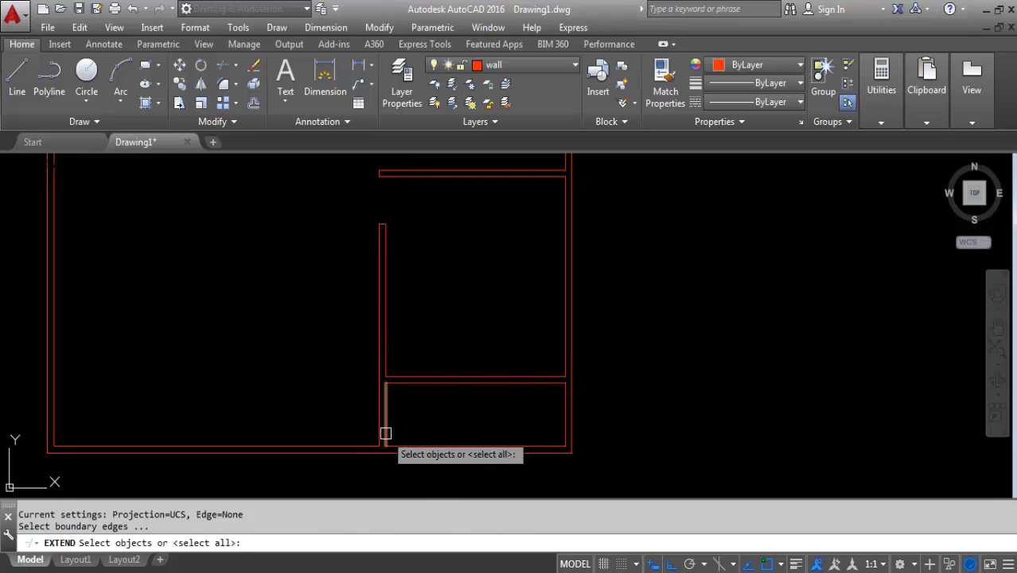
{"action": "left_click", "coordinate": [387, 436]}
{"action": "scroll", "coordinate": [447, 430], "scroll_direction": "down", "scroll_amount": 2}
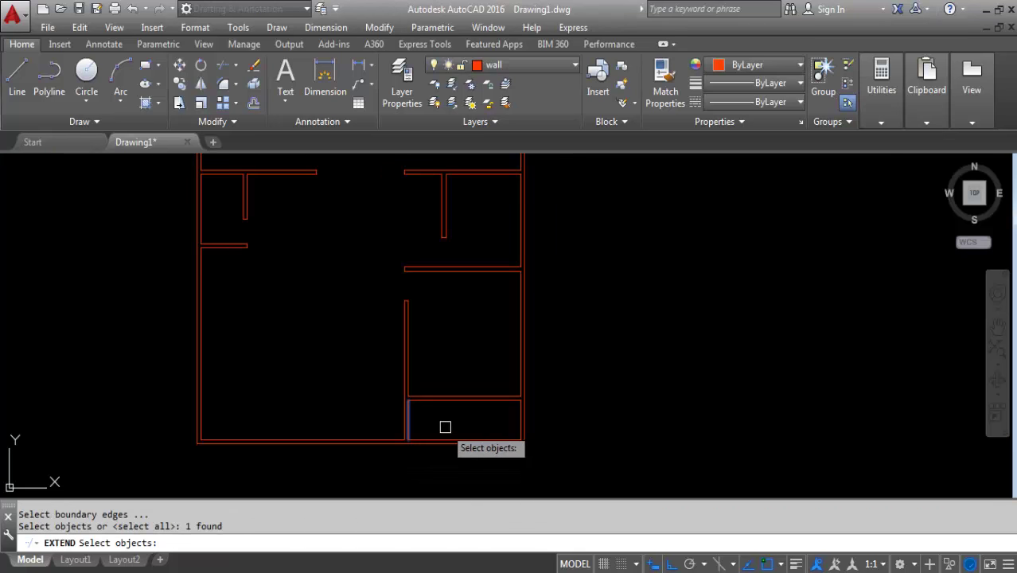
{"action": "middle_click_drag", "start_coordinate": [507, 436], "coordinate": [486, 376]}
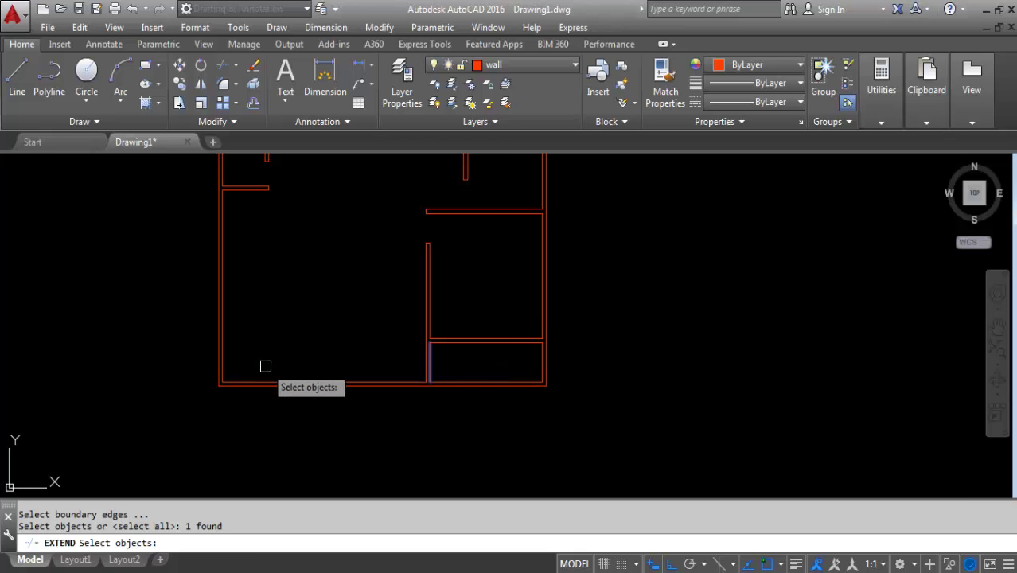
{"action": "key", "text": "Escape"}
{"action": "type", "text": "o"}
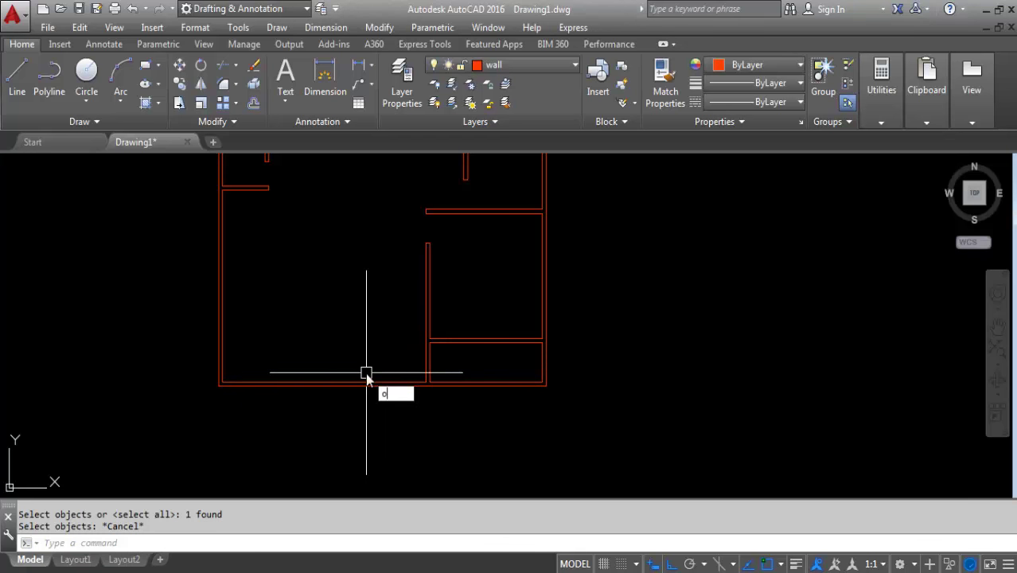
Offset a vertical wall line 4' to the left
{"action": "key", "text": "Return"}
{"action": "key", "text": "Return"}
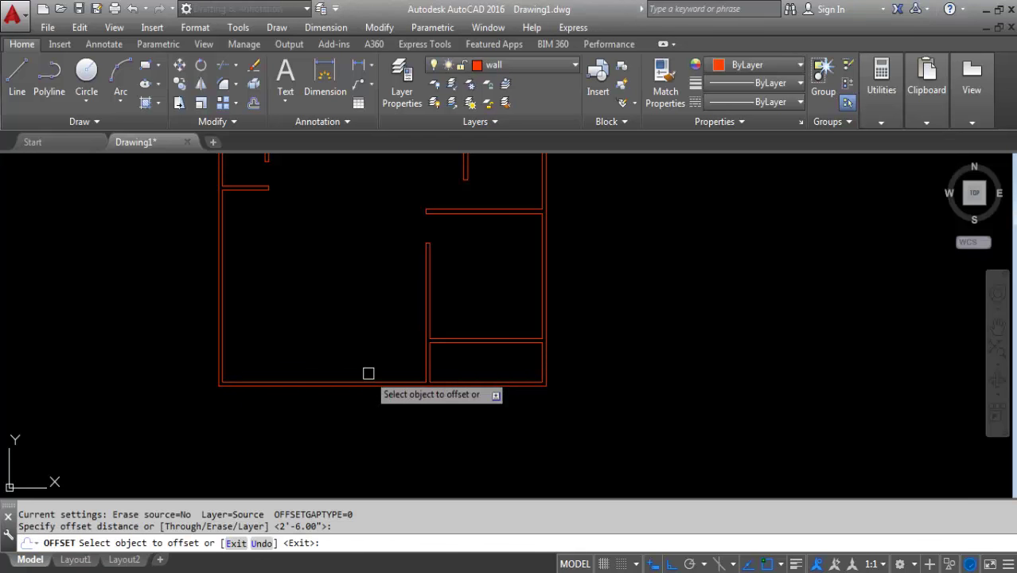
{"action": "key", "text": "Escape"}
{"action": "type", "text": "O"}
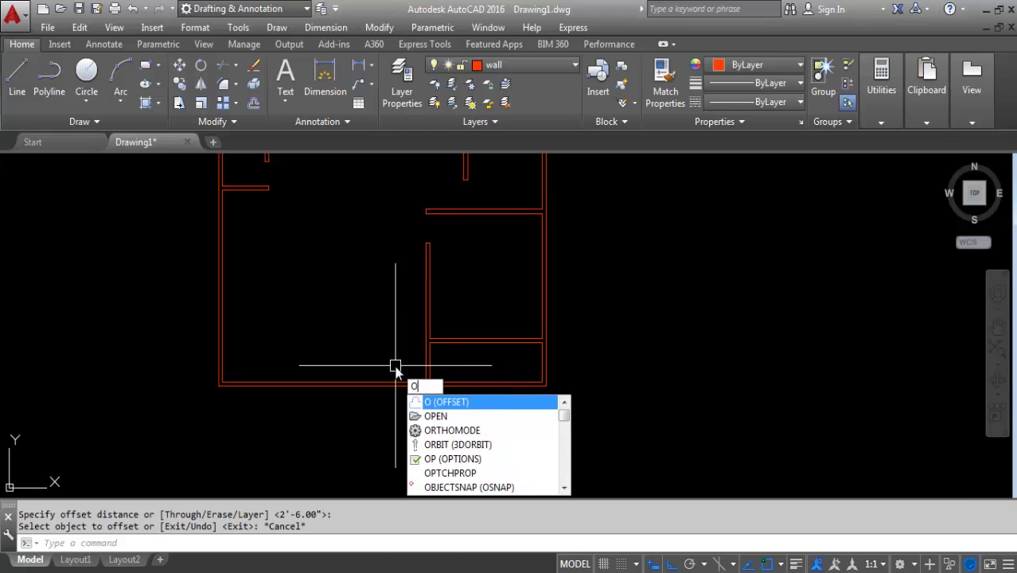
{"action": "key", "text": "Return"}
{"action": "type", "text": "4"}
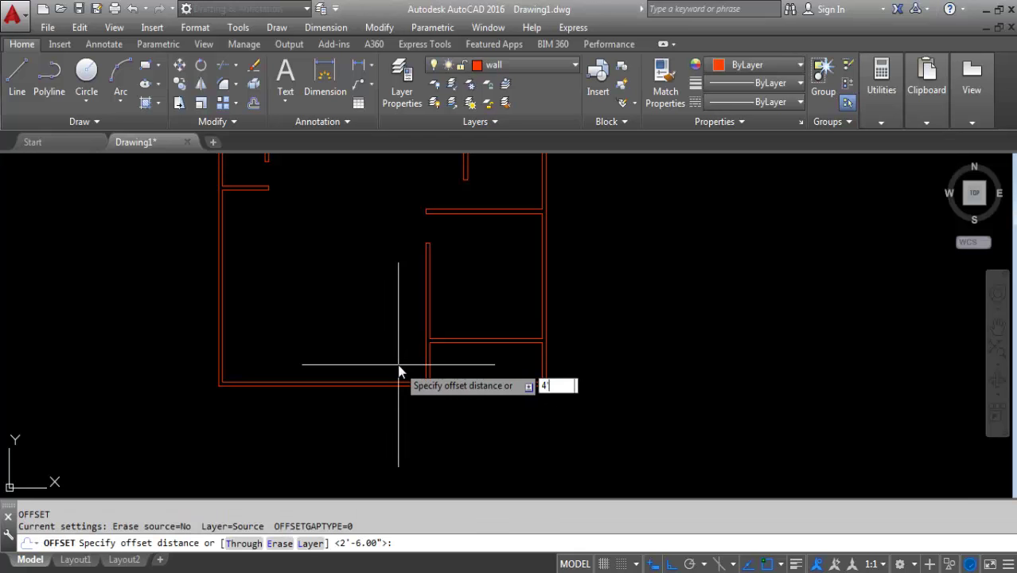
{"action": "key", "text": "Return"}
{"action": "scroll", "coordinate": [398, 388], "scroll_direction": "up", "scroll_amount": 2}
{"action": "left_click", "coordinate": [442, 358]}
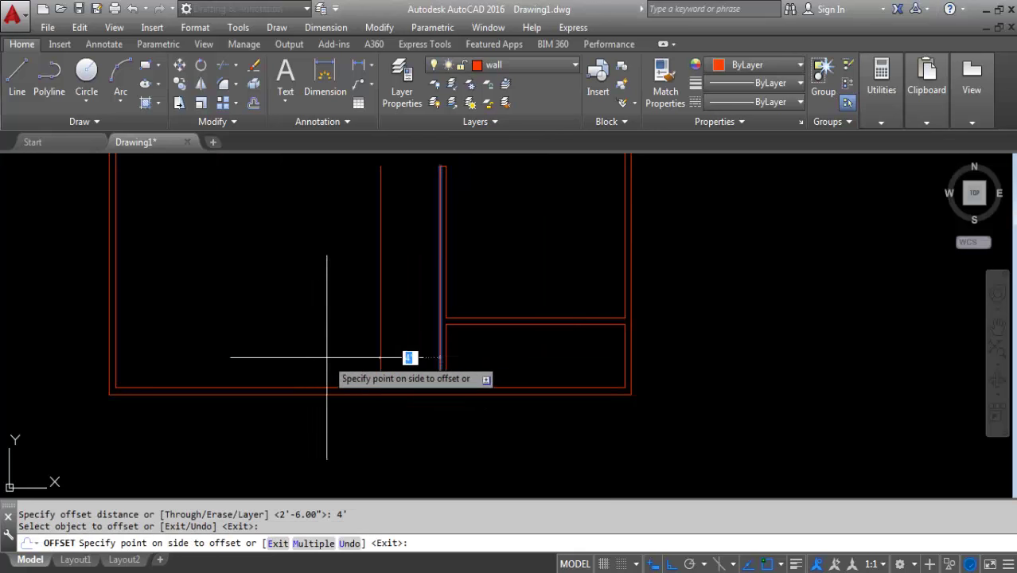
{"action": "left_click", "coordinate": [326, 357]}
{"action": "key", "text": "Escape"}
Offset another vertical wall line 4' to its left with O
{"action": "type", "text": "o"}
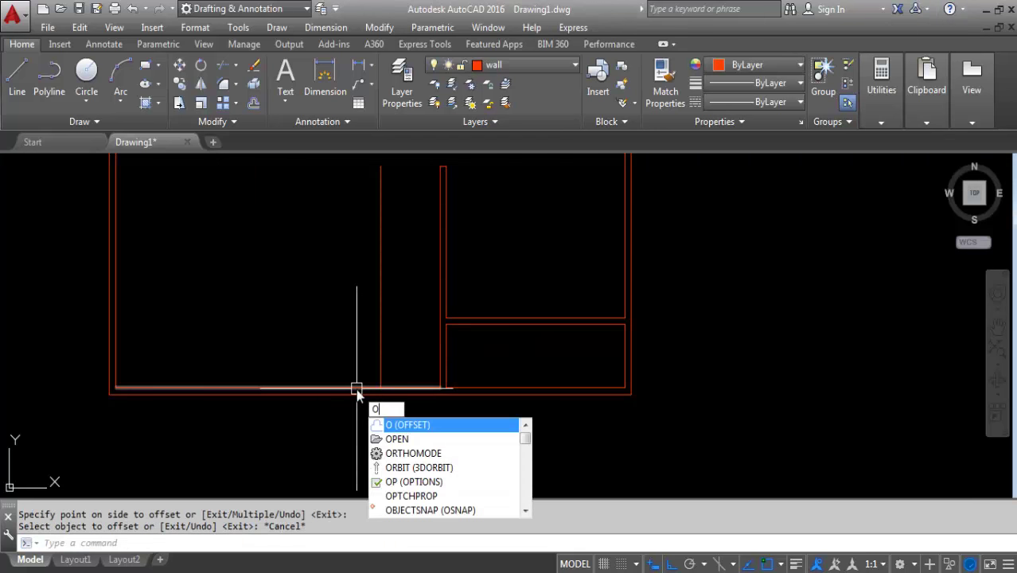
{"action": "key", "text": "Return"}
{"action": "key", "text": "Return"}
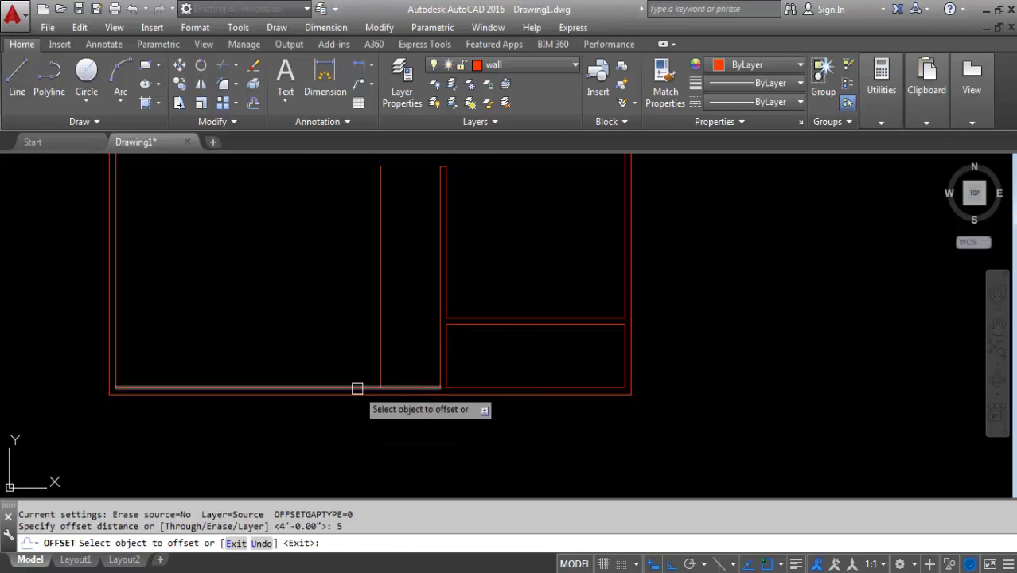
{"action": "left_click", "coordinate": [380, 356]}
{"action": "left_click", "coordinate": [362, 358]}
{"action": "key", "text": "Escape"}
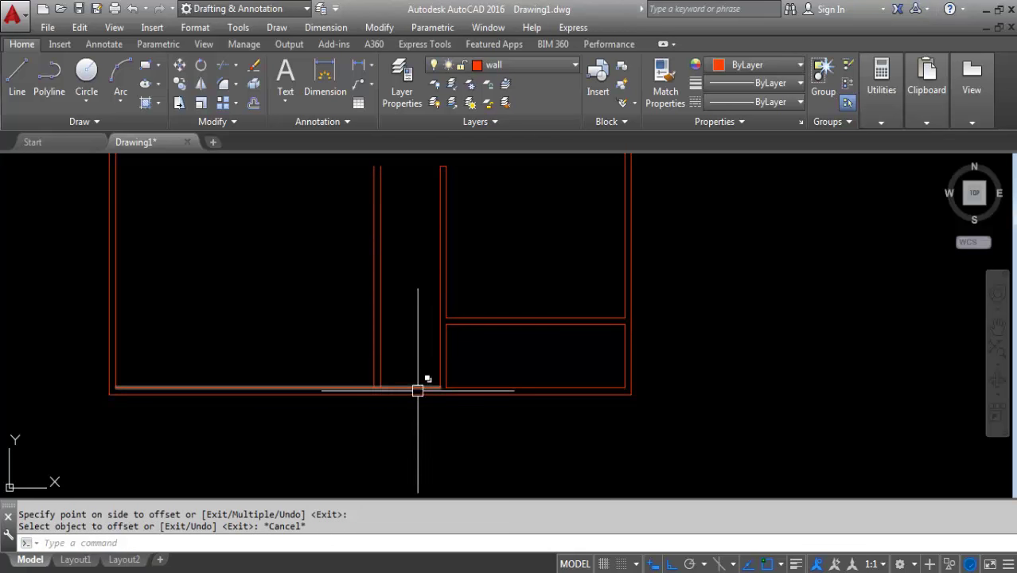
Extend the new wall line and the horizontal wall line to the neighbouring walls
{"action": "type", "text": "e"}
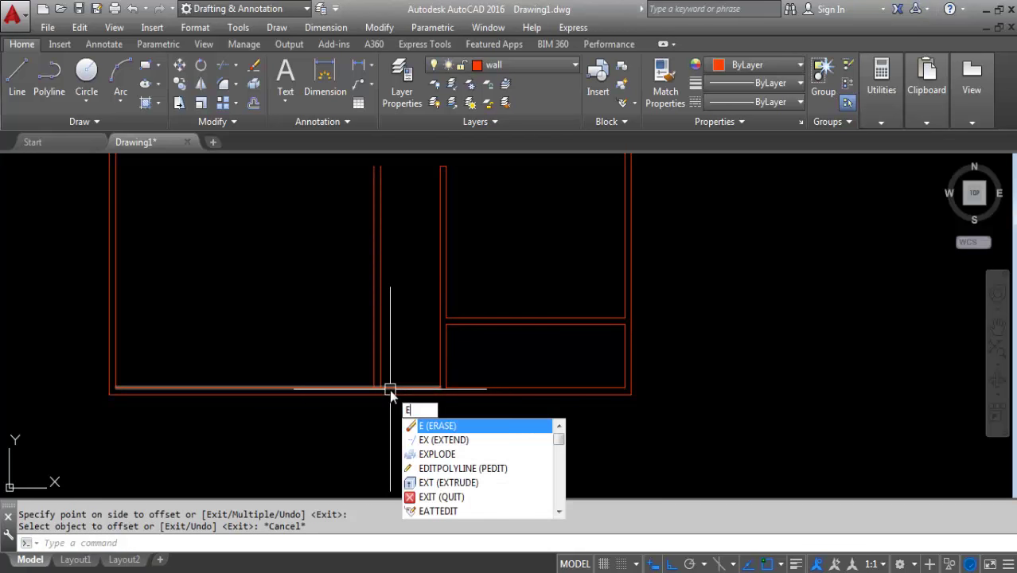
{"action": "type", "text": "x"}
{"action": "key", "text": "Return"}
{"action": "key", "text": "Return"}
{"action": "key", "text": "Return"}
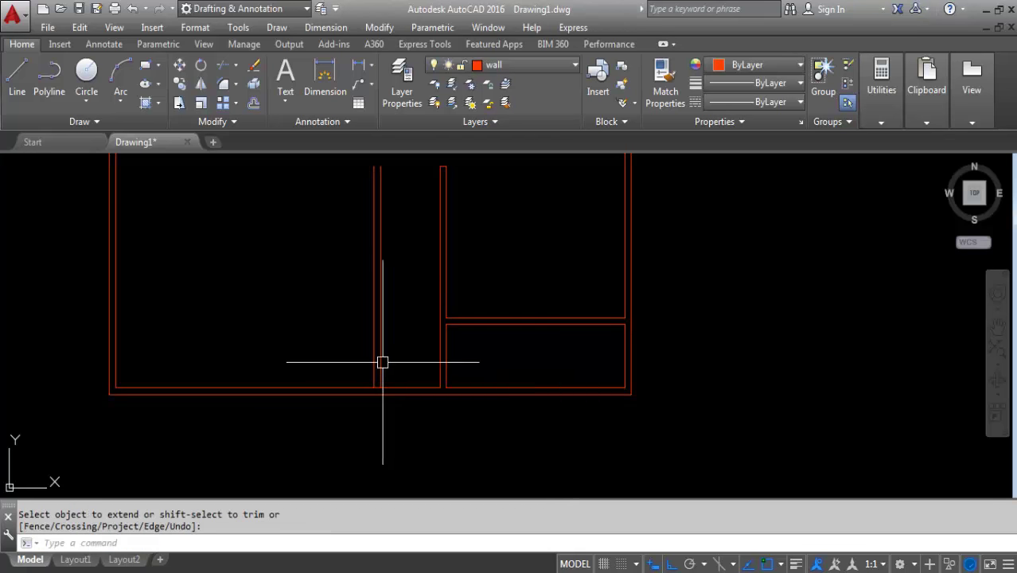
{"action": "key", "text": "Return"}
{"action": "key", "text": "Return"}
{"action": "left_click", "coordinate": [382, 364]}
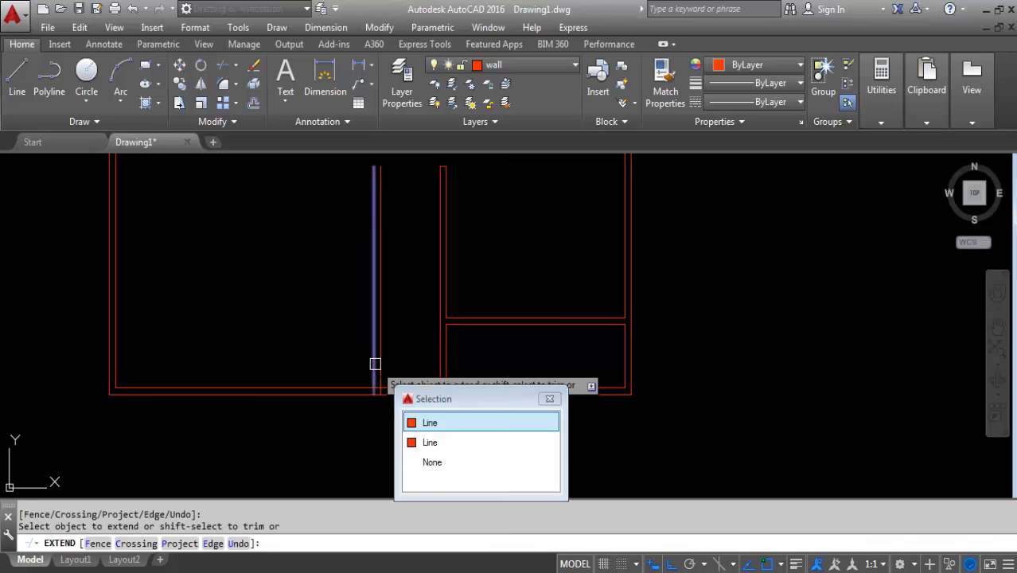
{"action": "left_click", "coordinate": [518, 348]}
{"action": "left_click", "coordinate": [483, 348]}
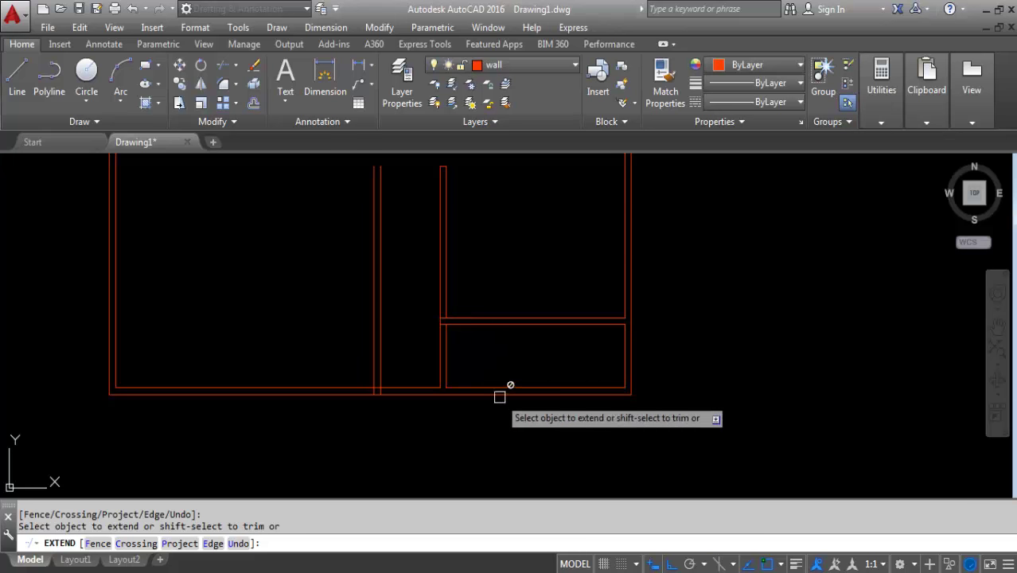
{"action": "left_click", "coordinate": [450, 318]}
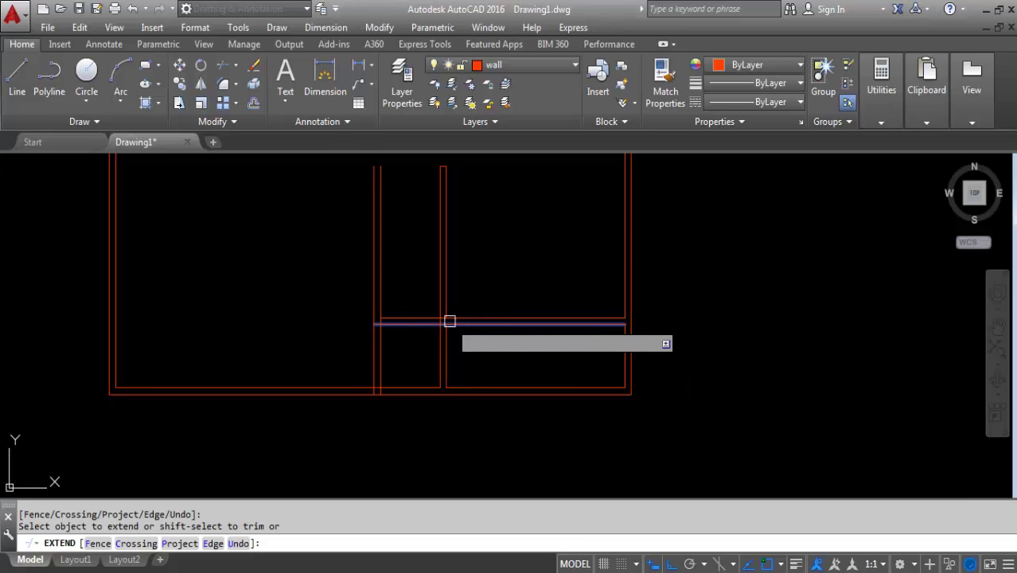
{"action": "key", "text": "Escape"}
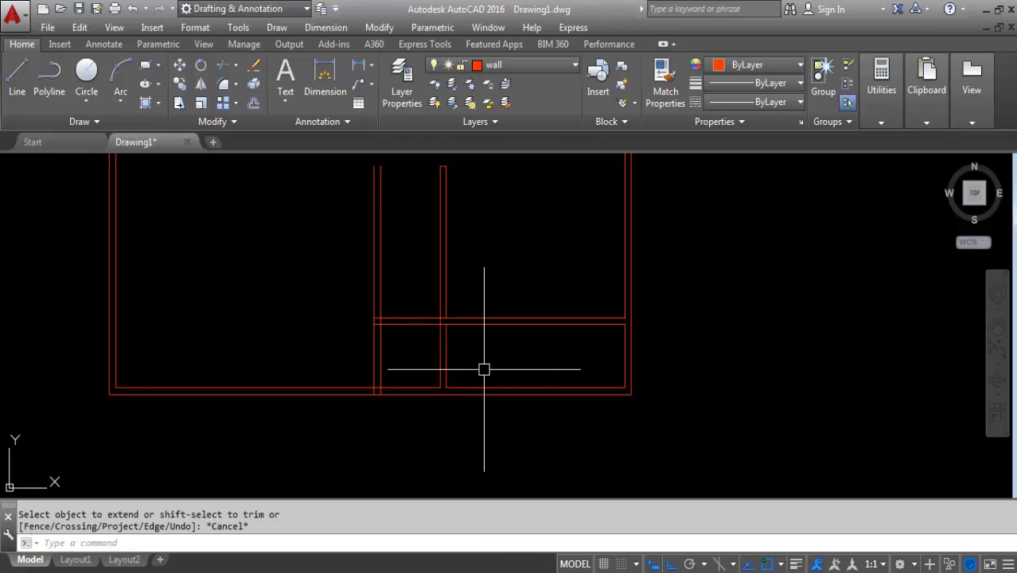
{"action": "type", "text": "tr"}
{"action": "key", "text": "Return"}
{"action": "key", "text": "Return"}
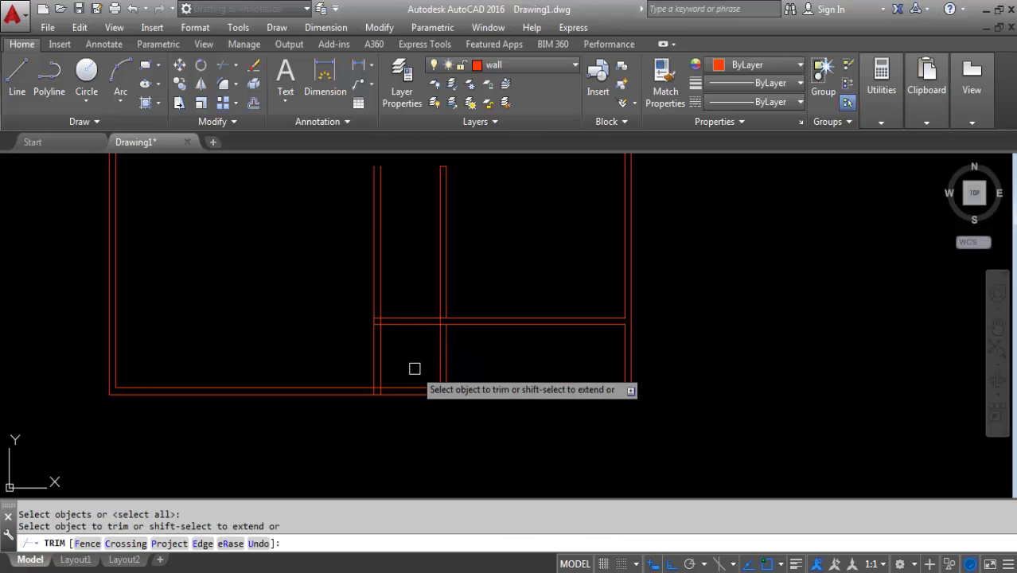
Trim the bottom wall lines, short verticals and right wall segment out of the opening
{"action": "left_click_drag", "start_coordinate": [415, 369], "coordinate": [368, 350]}
{"action": "left_click_drag", "start_coordinate": [430, 381], "coordinate": [408, 432]}
{"action": "left_click", "coordinate": [470, 344]}
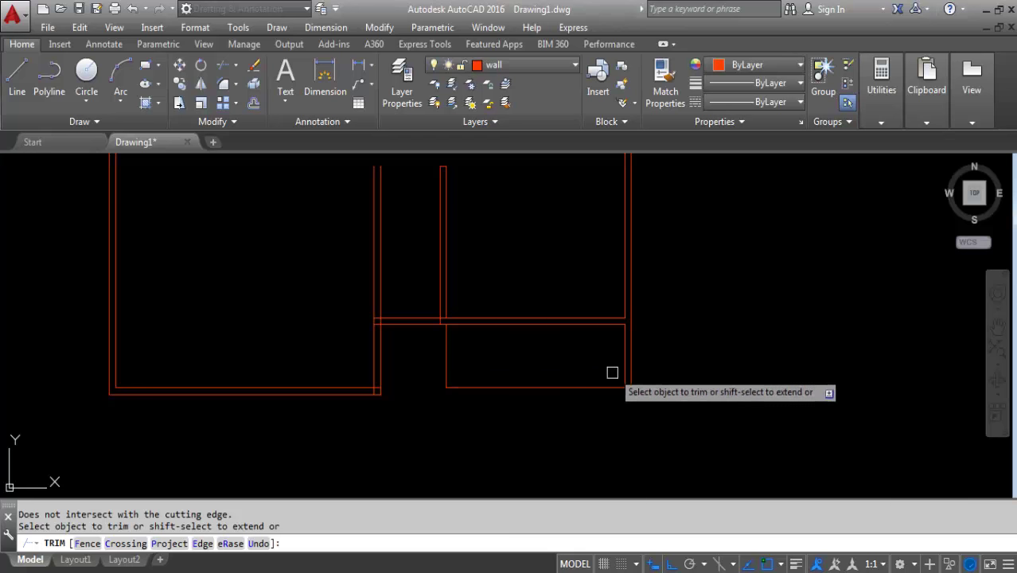
{"action": "key", "text": "Escape"}
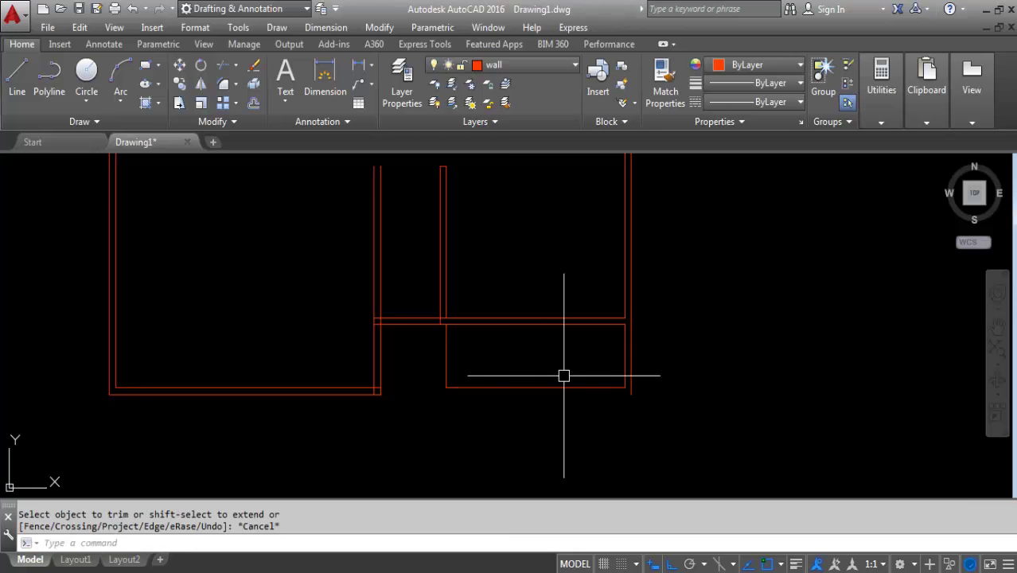
{"action": "type", "text": "ye"}
Extend the horizontal wall line right to the right wall
{"action": "key", "text": "BackSpace"}
{"action": "type", "text": "ye"}
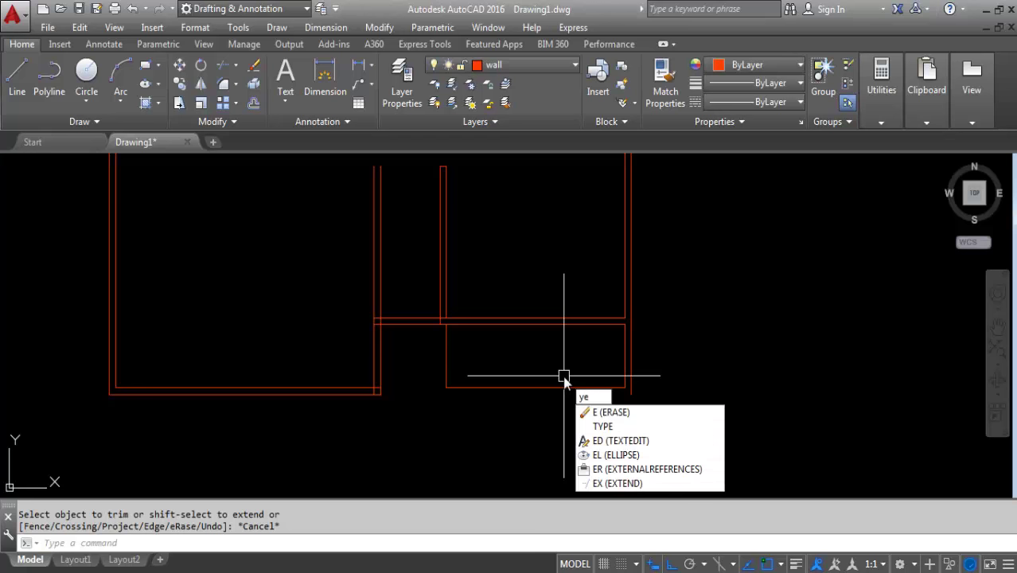
{"action": "key", "text": "BackSpace"}
{"action": "key", "text": "Return"}
{"action": "key", "text": "Return"}
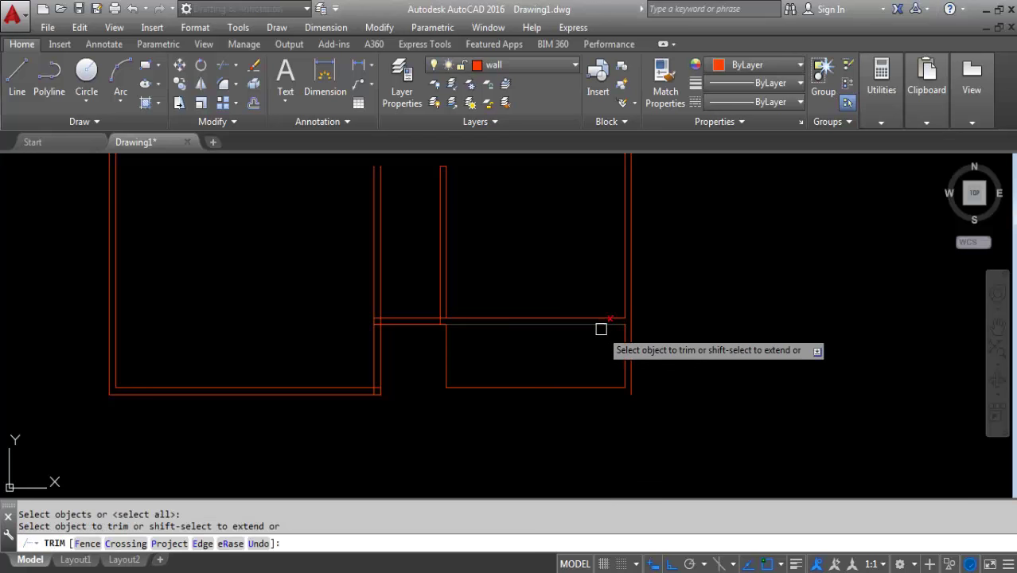
{"action": "key", "text": "Return"}
{"action": "key", "text": "Return"}
{"action": "key", "text": "Escape"}
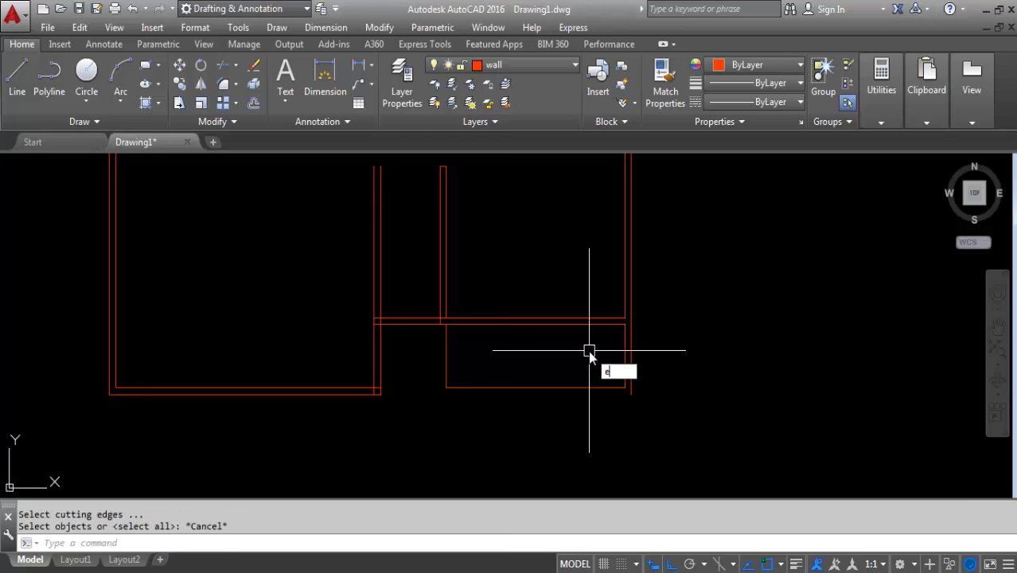
{"action": "key", "text": "Down"}
{"action": "key", "text": "Return"}
{"action": "key", "text": "Return"}
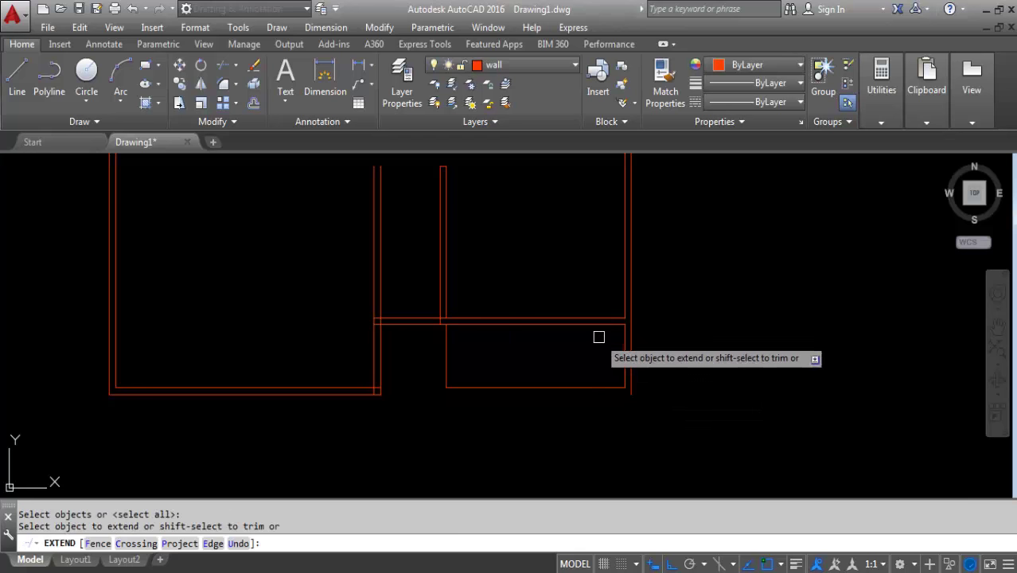
{"action": "left_click", "coordinate": [596, 324]}
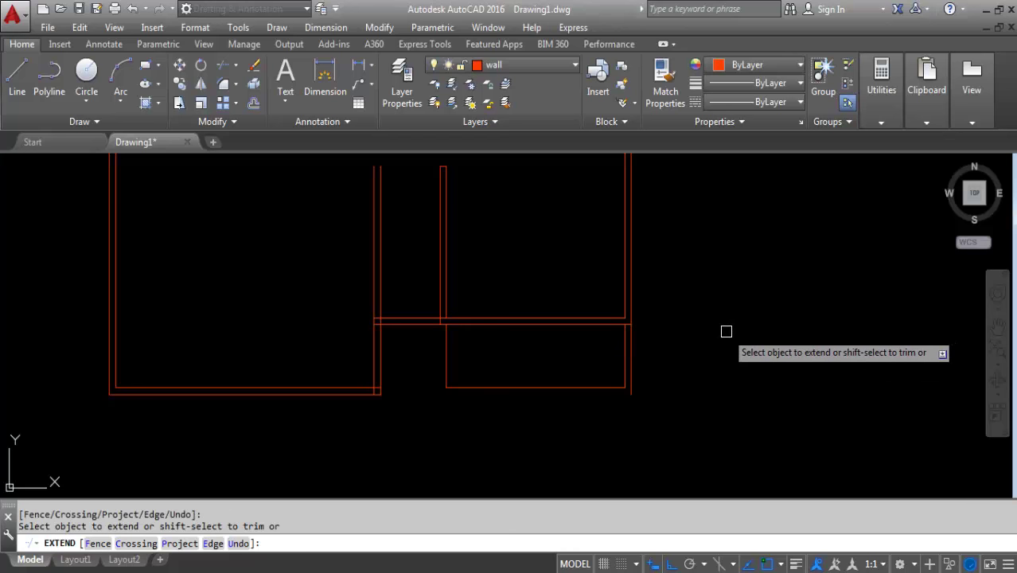
{"action": "key", "text": "Escape"}
Trim the overlapping right vertical wall line
{"action": "key", "text": "Return"}
{"action": "key", "text": "Return"}
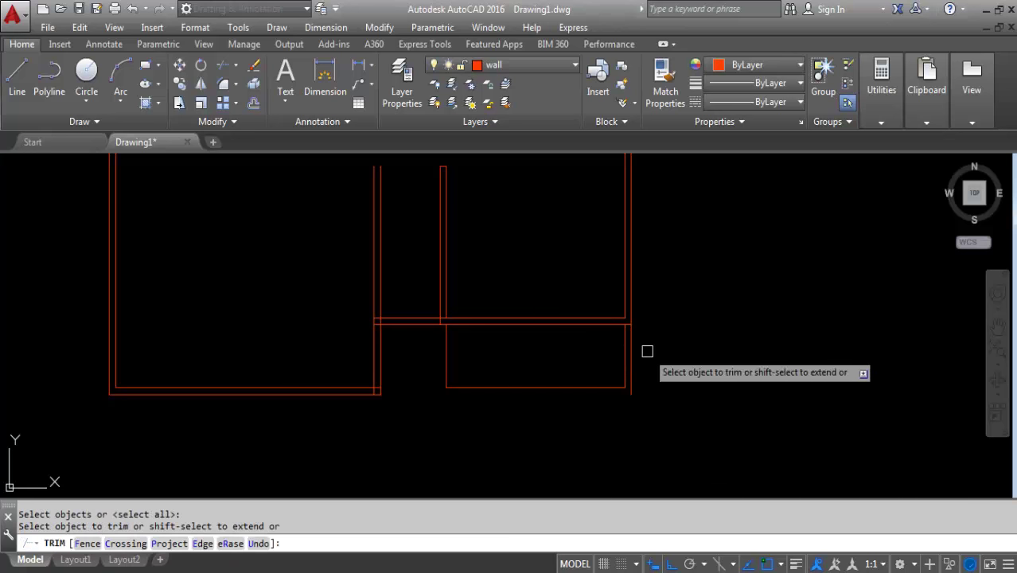
{"action": "left_click", "coordinate": [628, 345]}
{"action": "left_click", "coordinate": [662, 345]}
{"action": "left_click", "coordinate": [640, 348]}
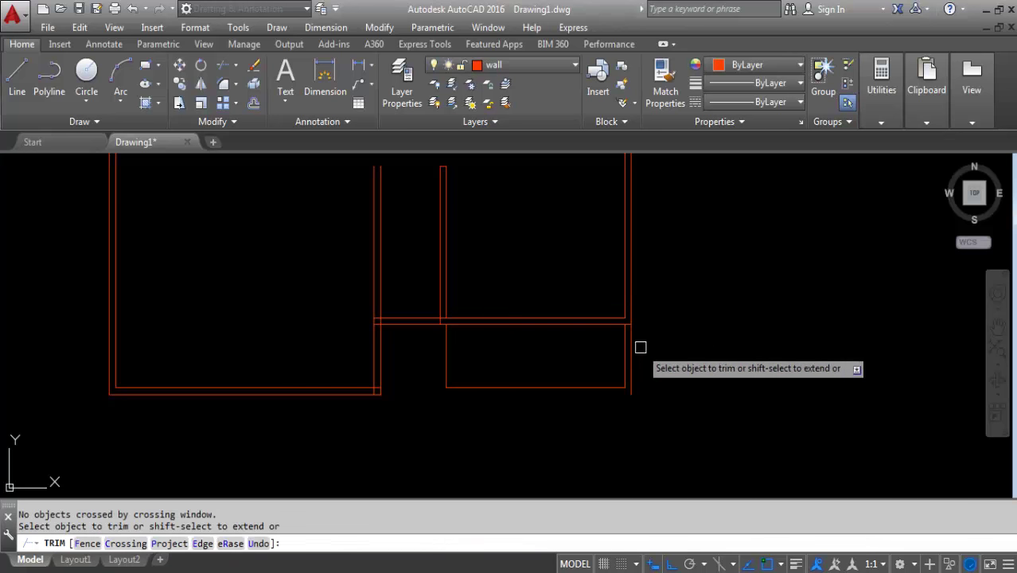
{"action": "key", "text": "Escape"}
{"action": "key", "text": "Return"}
{"action": "key", "text": "Return"}
{"action": "left_click", "coordinate": [633, 346]}
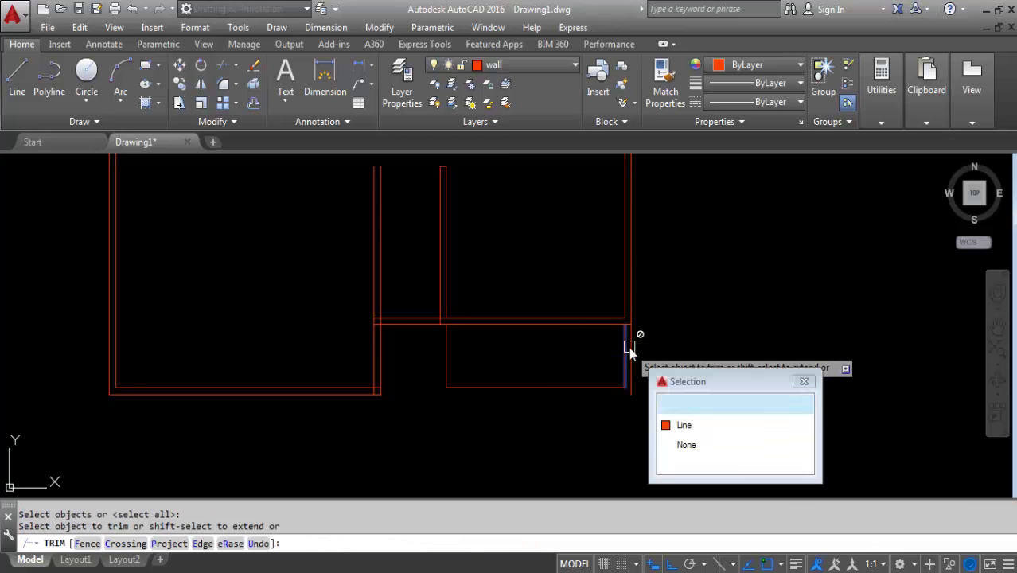
{"action": "left_click", "coordinate": [646, 345]}
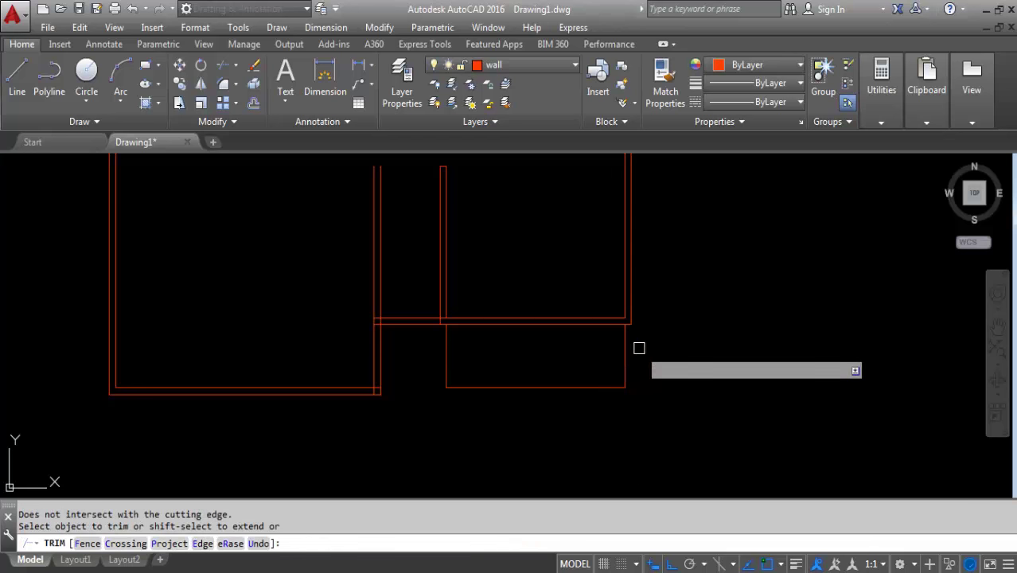
{"action": "left_click", "coordinate": [627, 345]}
{"action": "key", "text": "Return"}
Window-select the small lower rectangle and delete it
{"action": "left_click", "coordinate": [648, 345]}
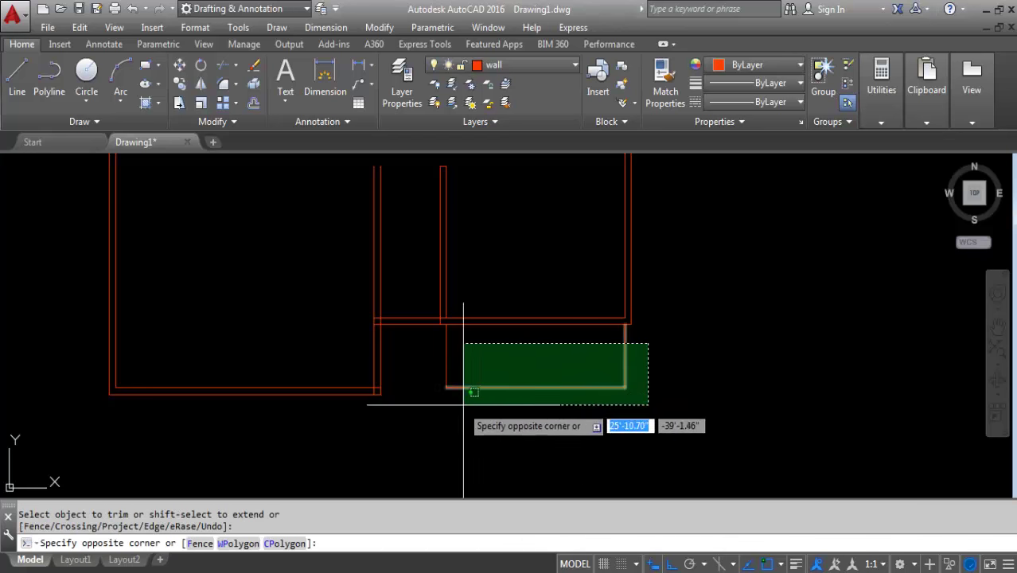
{"action": "left_click", "coordinate": [447, 420]}
{"action": "key", "text": "Delete"}
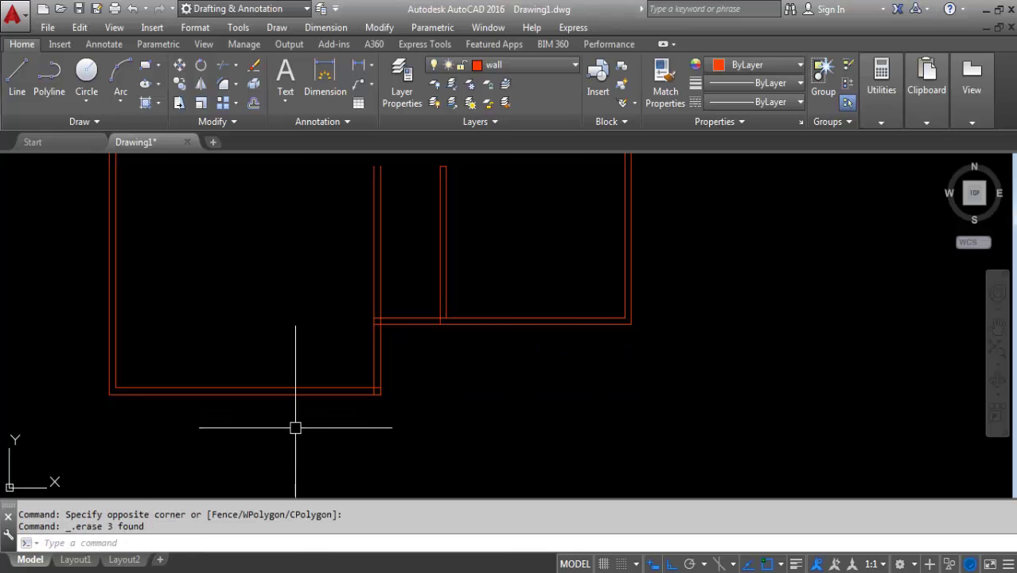
{"action": "scroll", "coordinate": [432, 405], "scroll_direction": "down", "scroll_amount": 2}
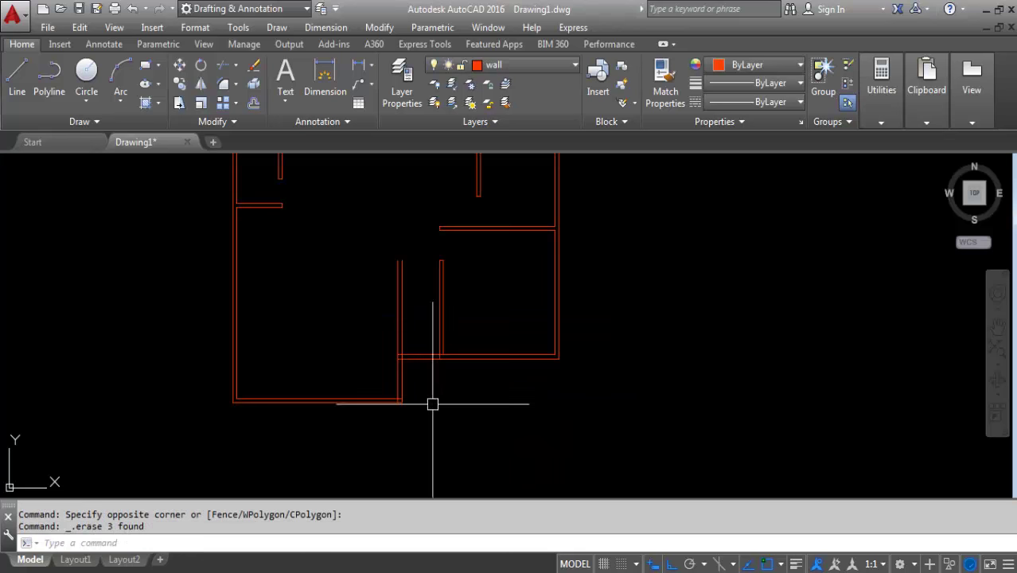
{"action": "type", "text": "tr"}
Trim the wall lines at the bottom wall step with a crossing window
{"action": "key", "text": "Return"}
{"action": "key", "text": "Return"}
{"action": "left_click", "coordinate": [413, 339]}
{"action": "left_click", "coordinate": [375, 336]}
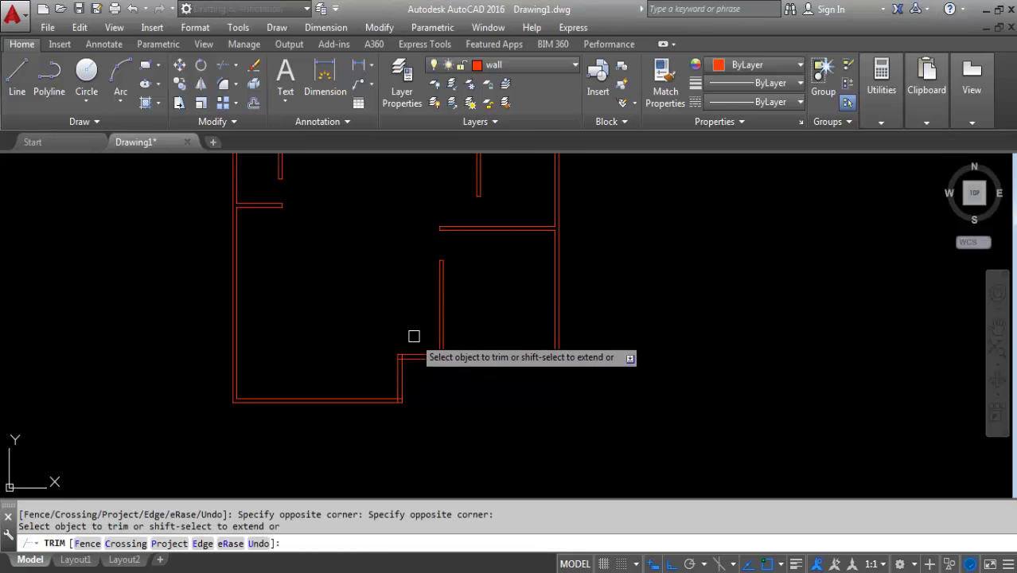
{"action": "scroll", "coordinate": [390, 350], "scroll_direction": "down", "scroll_amount": 3}
{"action": "scroll", "coordinate": [390, 350], "scroll_direction": "up", "scroll_amount": 3}
{"action": "scroll", "coordinate": [393, 345], "scroll_direction": "down", "scroll_amount": 1}
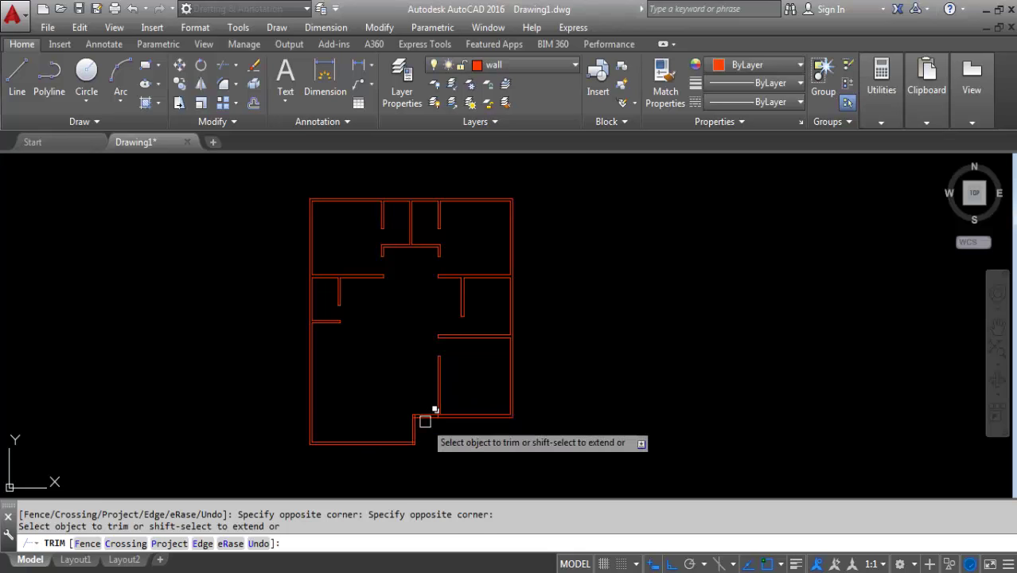
{"action": "scroll", "coordinate": [399, 413], "scroll_direction": "up", "scroll_amount": 4}
{"action": "scroll", "coordinate": [398, 414], "scroll_direction": "up", "scroll_amount": 3}
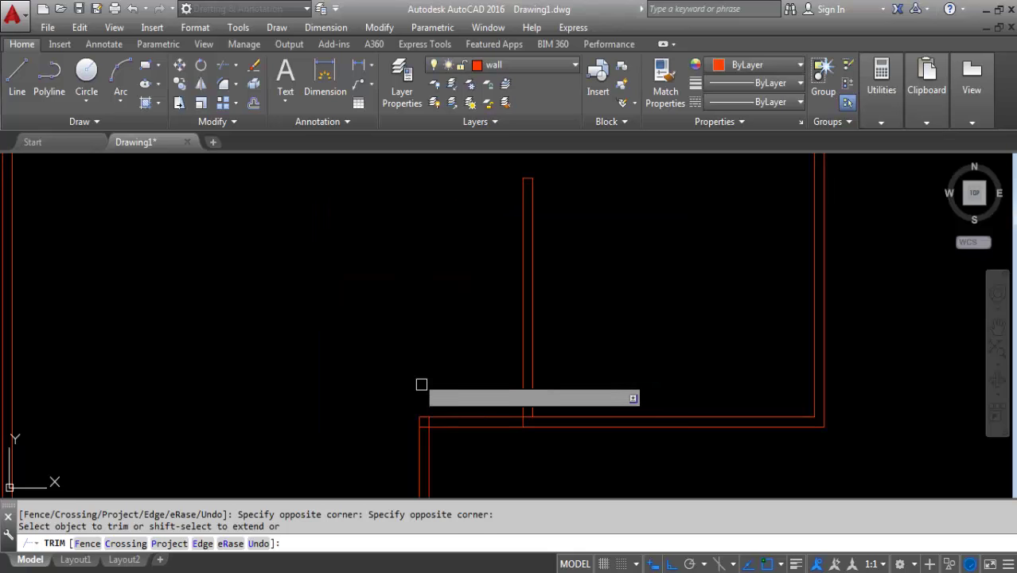
{"action": "scroll", "coordinate": [423, 385], "scroll_direction": "down", "scroll_amount": 3}
Offset a vertical wall line 3'-6 to the right
{"action": "key", "text": "Escape"}
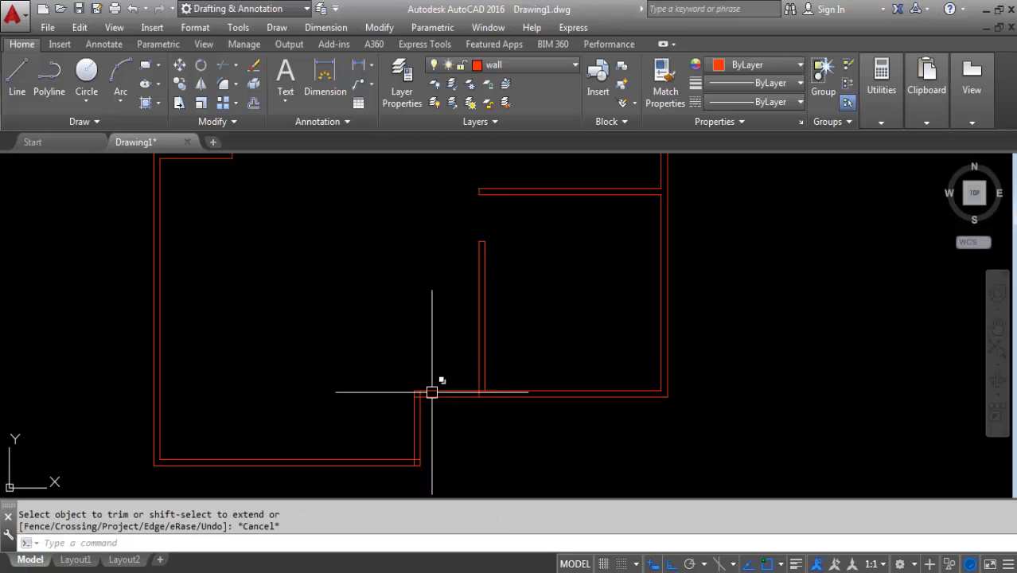
{"action": "type", "text": "o"}
{"action": "key", "text": "Return"}
{"action": "type", "text": "3'-6"}
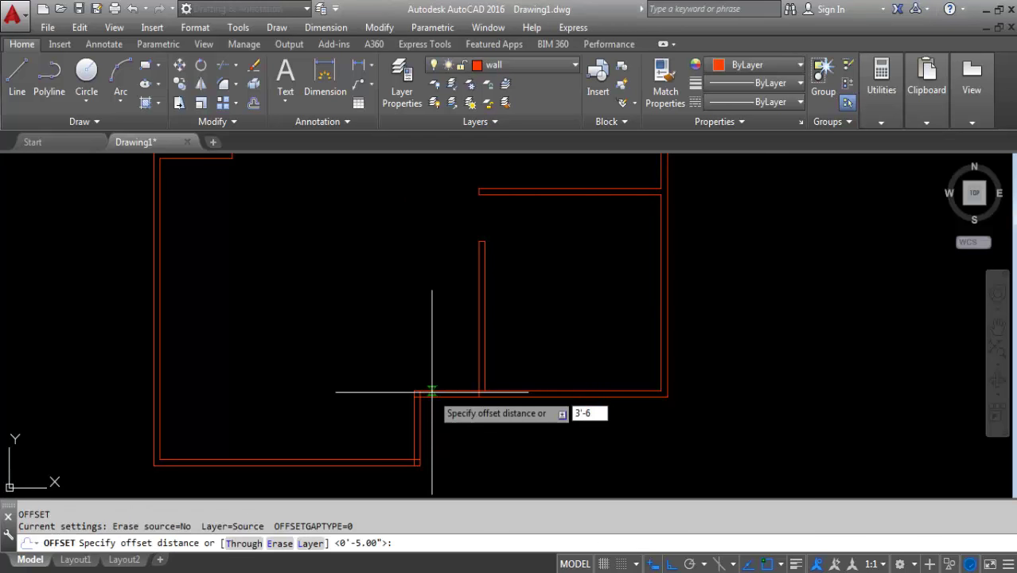
{"action": "key", "text": "Return"}
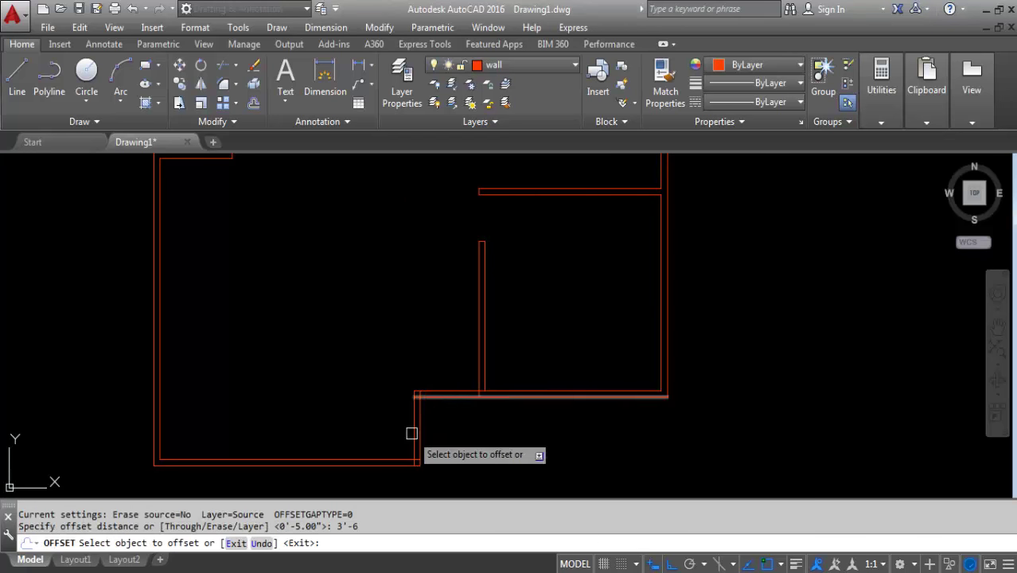
{"action": "left_click", "coordinate": [424, 416]}
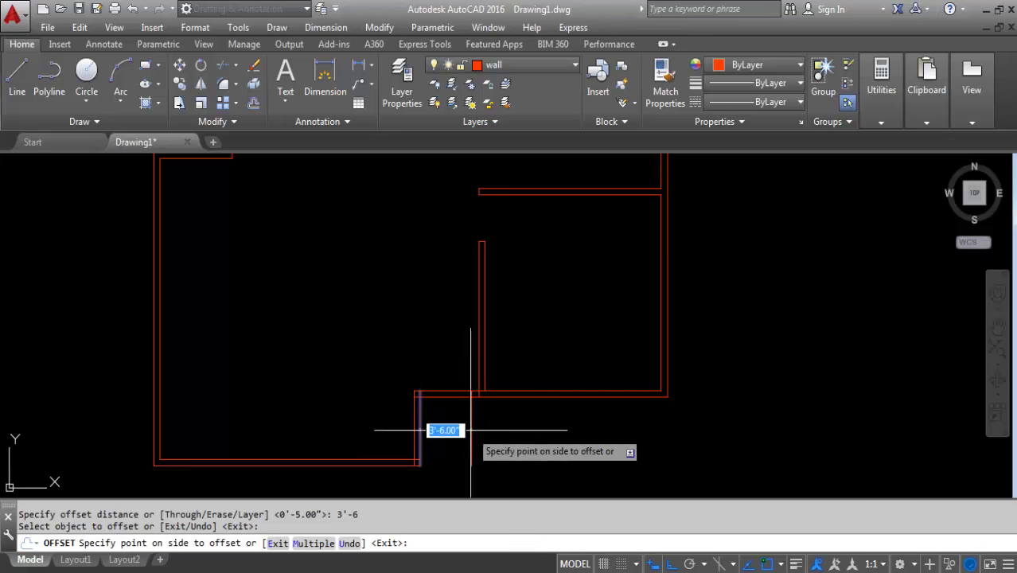
{"action": "left_click", "coordinate": [476, 432]}
{"action": "key", "text": "Escape"}
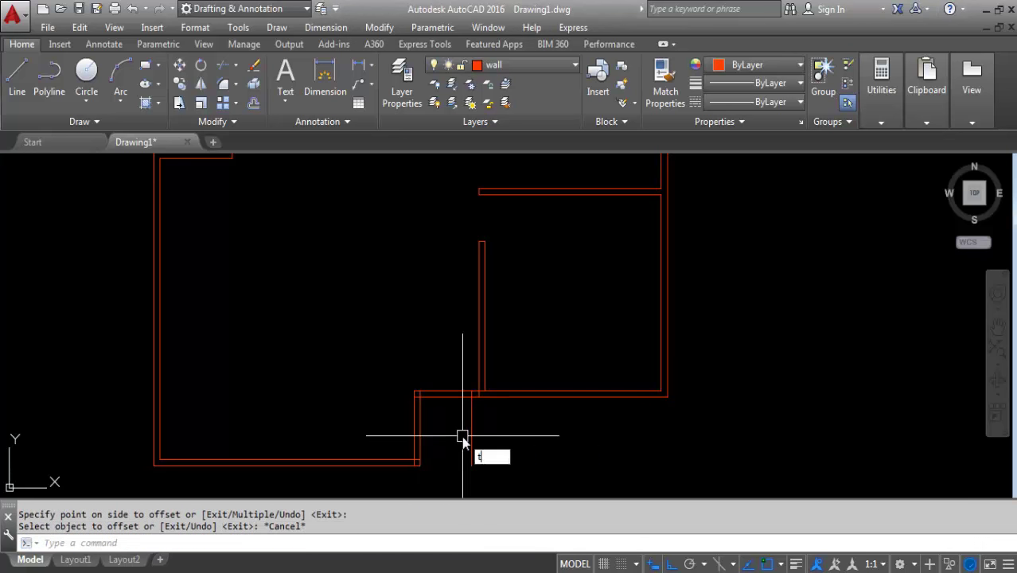
Trim the wall lines out of the new door opening with TR
{"action": "type", "text": "TR"}
{"action": "key", "text": "Return"}
{"action": "key", "text": "Return"}
{"action": "left_click", "coordinate": [465, 438]}
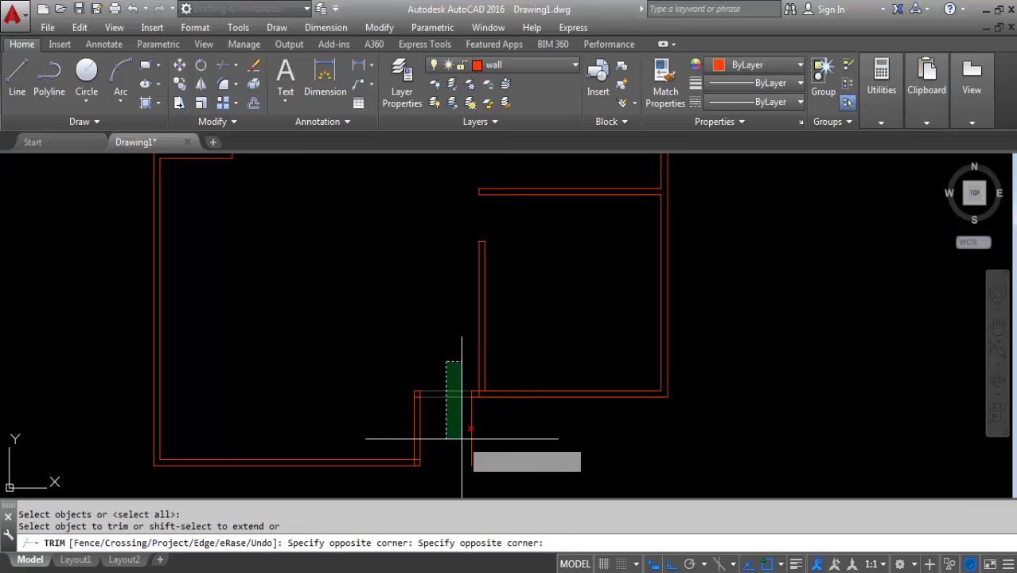
{"action": "left_click", "coordinate": [444, 365]}
{"action": "left_click", "coordinate": [445, 373]}
{"action": "left_click", "coordinate": [465, 432]}
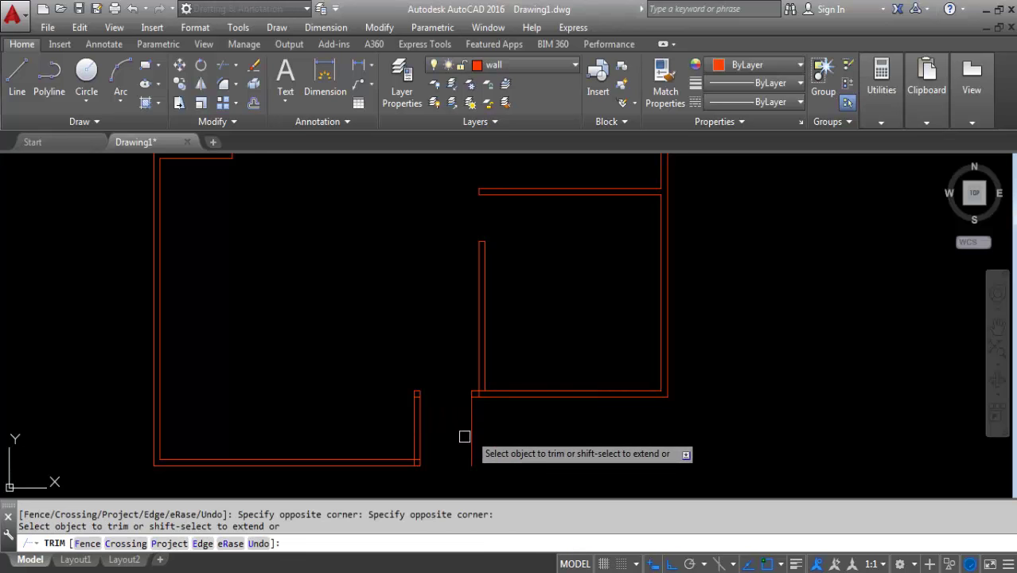
{"action": "scroll", "coordinate": [475, 400], "scroll_direction": "up", "scroll_amount": 3}
{"action": "scroll", "coordinate": [476, 390], "scroll_direction": "up", "scroll_amount": 3}
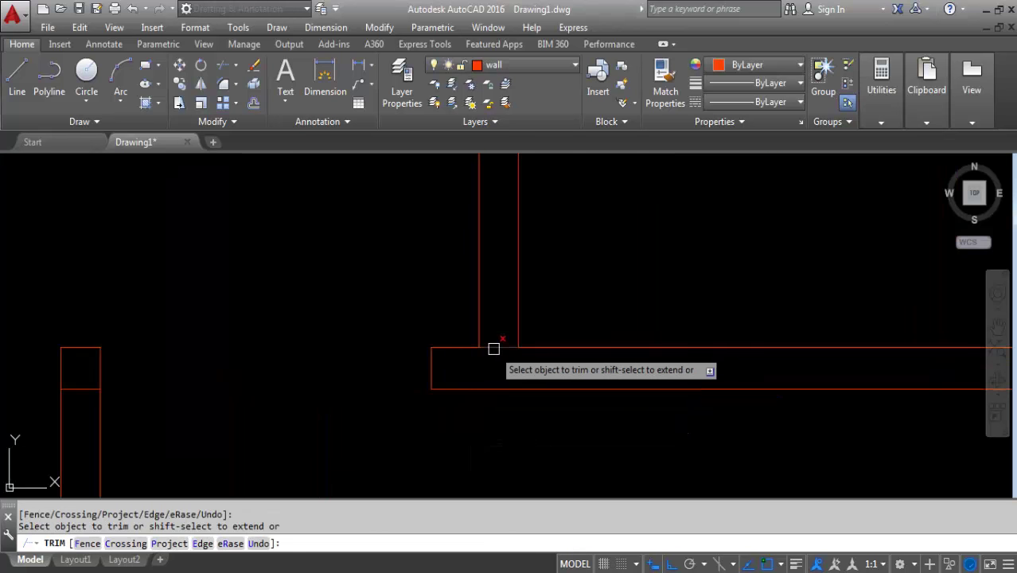
{"action": "scroll", "coordinate": [502, 350], "scroll_direction": "down", "scroll_amount": 5}
{"action": "scroll", "coordinate": [406, 371], "scroll_direction": "up", "scroll_amount": 5}
{"action": "scroll", "coordinate": [402, 355], "scroll_direction": "down", "scroll_amount": 3}
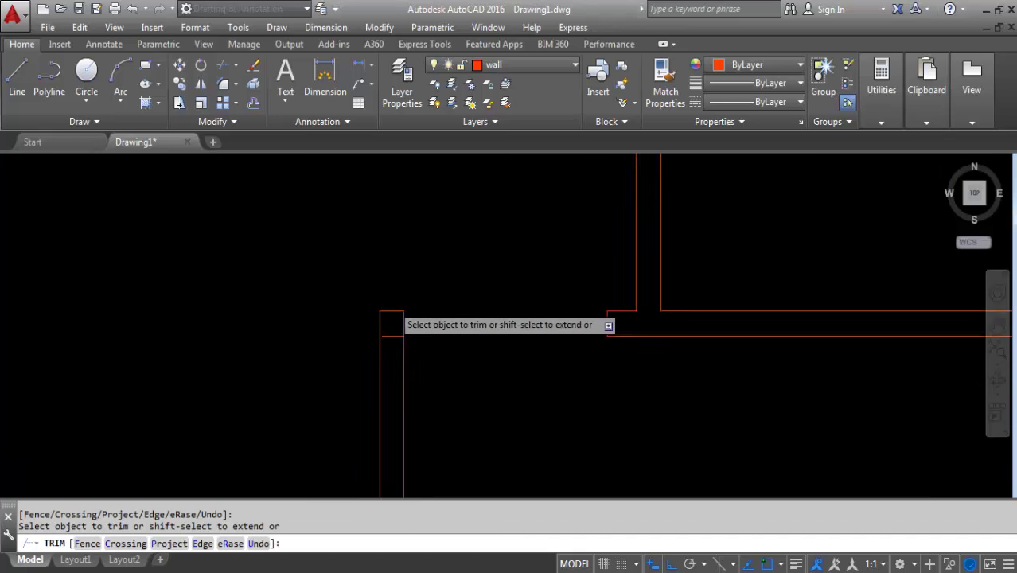
{"action": "scroll", "coordinate": [407, 374], "scroll_direction": "down", "scroll_amount": 3}
{"action": "scroll", "coordinate": [402, 414], "scroll_direction": "up", "scroll_amount": 4}
{"action": "scroll", "coordinate": [382, 422], "scroll_direction": "down", "scroll_amount": 2}
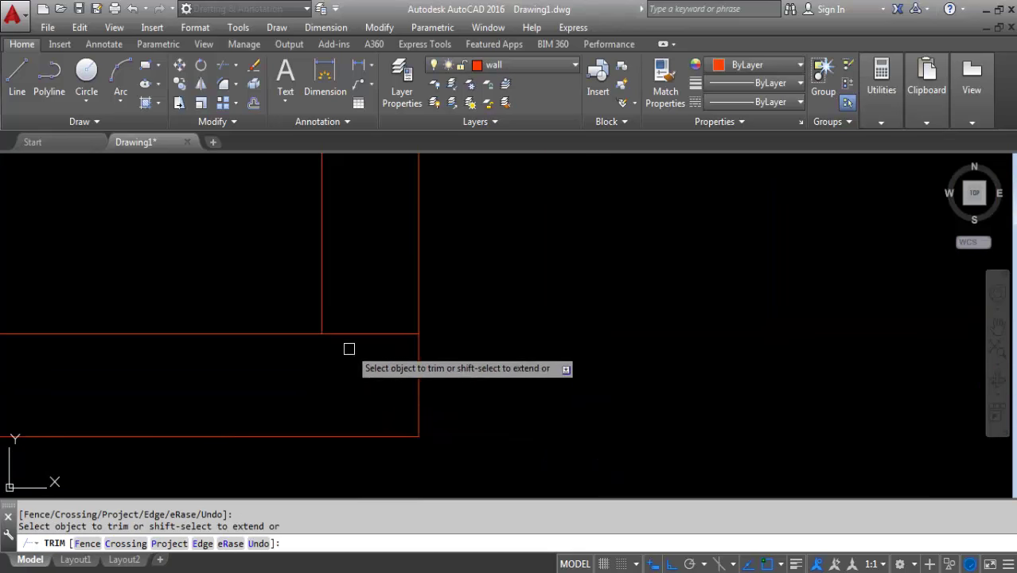
{"action": "scroll", "coordinate": [355, 382], "scroll_direction": "down", "scroll_amount": 2}
{"action": "scroll", "coordinate": [358, 404], "scroll_direction": "down", "scroll_amount": 2}
Erase the stray wall line near the wall top and open the layer list
{"action": "left_click", "coordinate": [349, 301]}
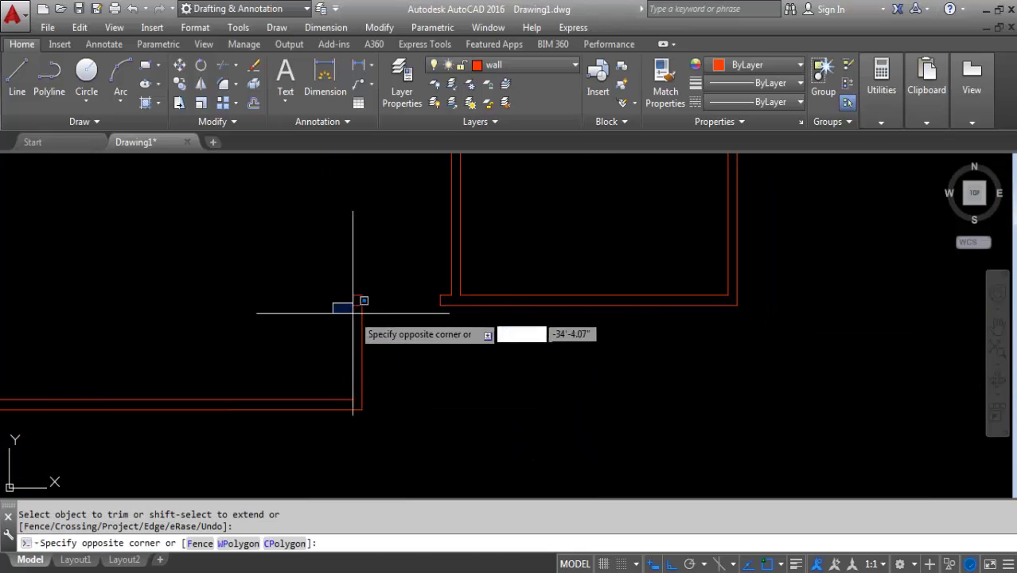
{"action": "left_click", "coordinate": [392, 333]}
{"action": "key", "text": "Delete"}
{"action": "scroll", "coordinate": [434, 390], "scroll_direction": "down", "scroll_amount": 3}
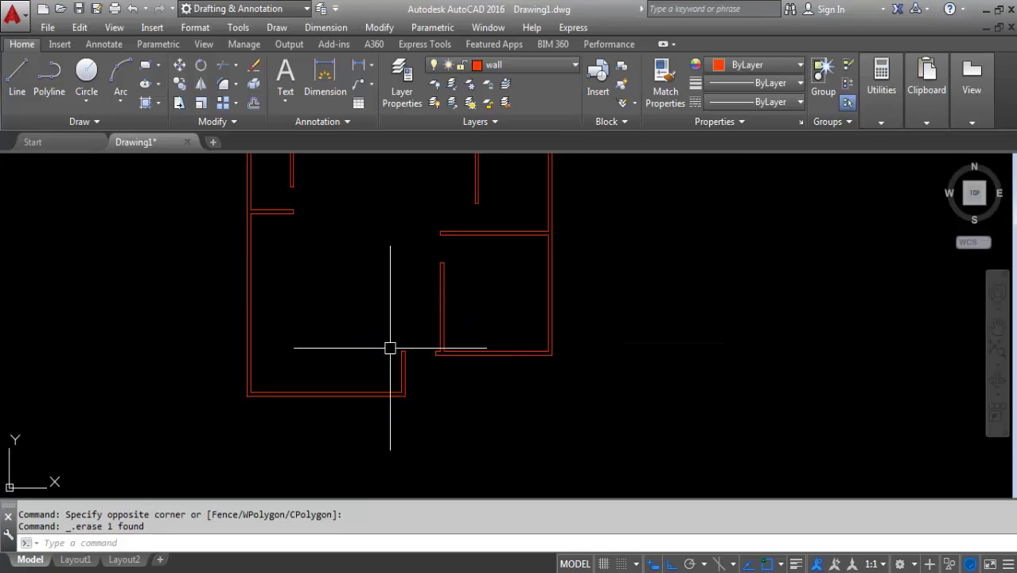
{"action": "middle_click_drag", "start_coordinate": [390, 348], "coordinate": [384, 411]}
{"action": "scroll", "coordinate": [403, 370], "scroll_direction": "down", "scroll_amount": 3}
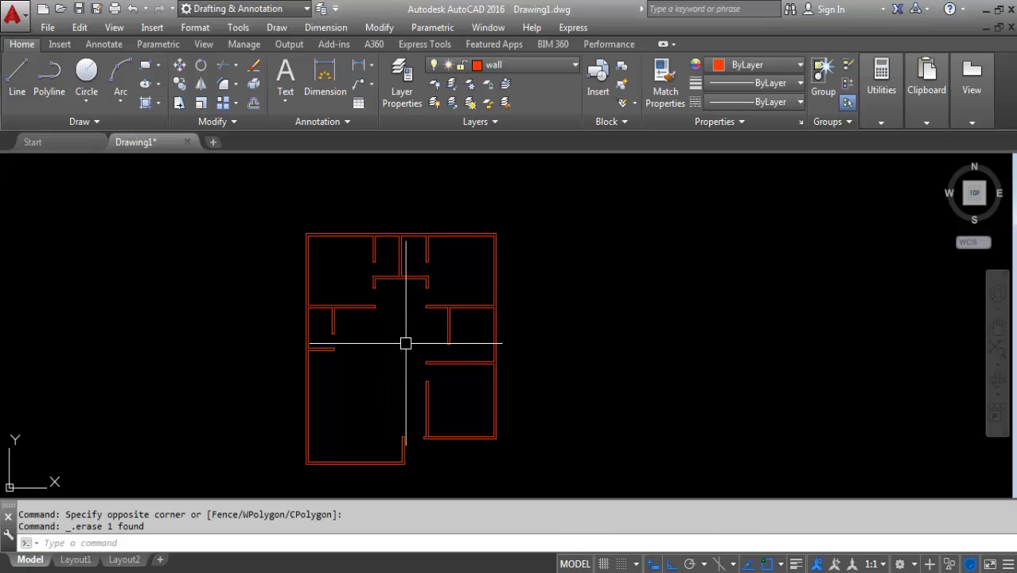
{"action": "key", "text": "Escape"}
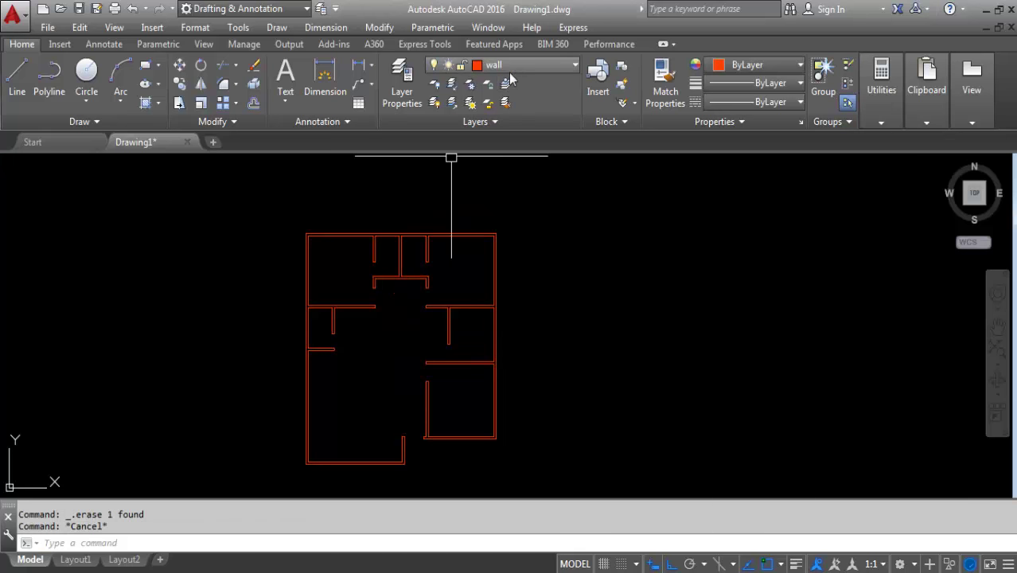
{"action": "left_click", "coordinate": [513, 66]}
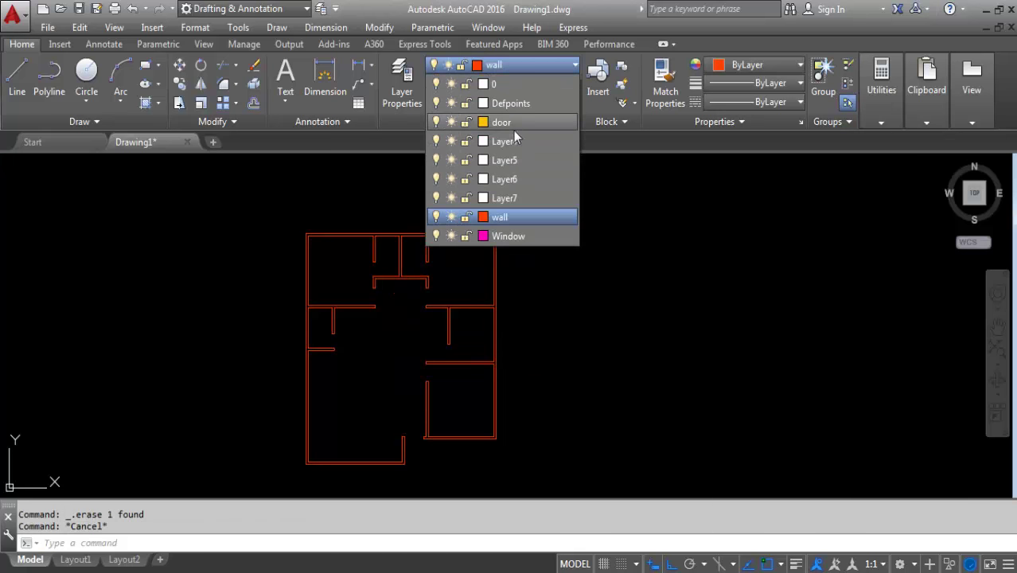
Make door the current layer and draw jamb polyline segments 5, 2, 3.5 and 1.5
{"action": "left_click", "coordinate": [511, 124]}
{"action": "scroll", "coordinate": [429, 288], "scroll_direction": "up", "scroll_amount": 2}
{"action": "type", "text": "P"}
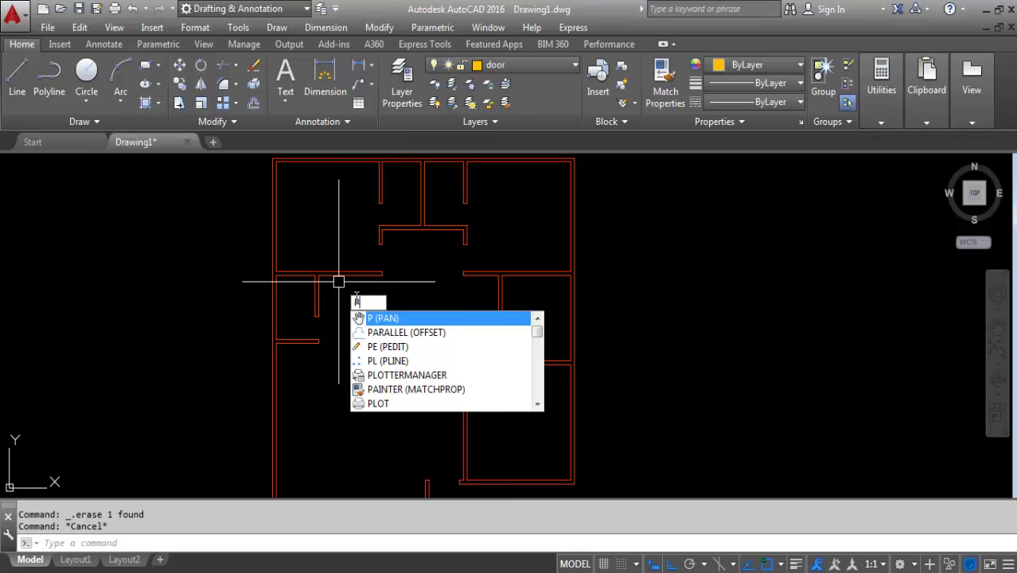
{"action": "type", "text": "l"}
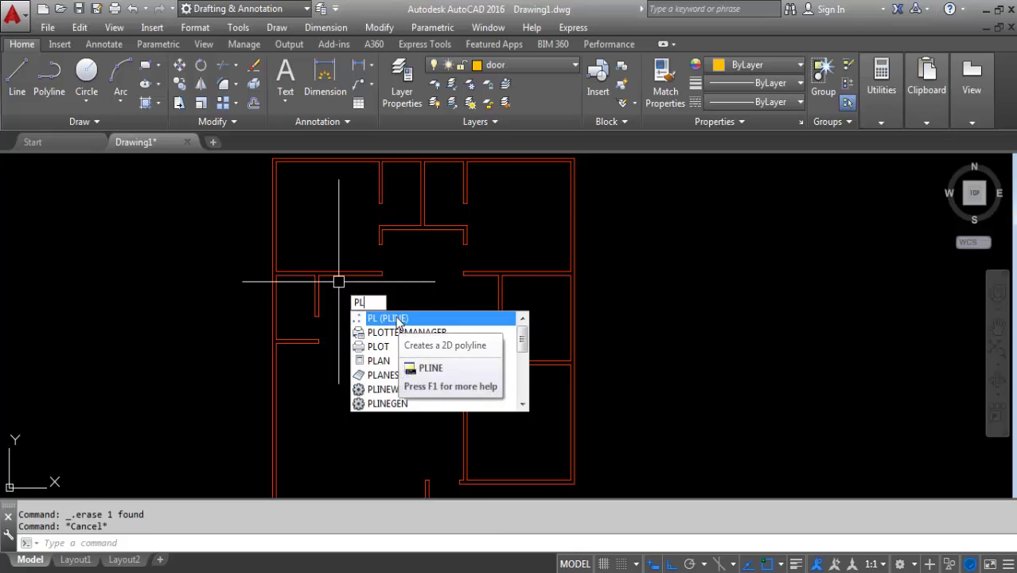
{"action": "left_click", "coordinate": [410, 319]}
{"action": "scroll", "coordinate": [449, 298], "scroll_direction": "up", "scroll_amount": 2}
{"action": "left_click", "coordinate": [432, 272]}
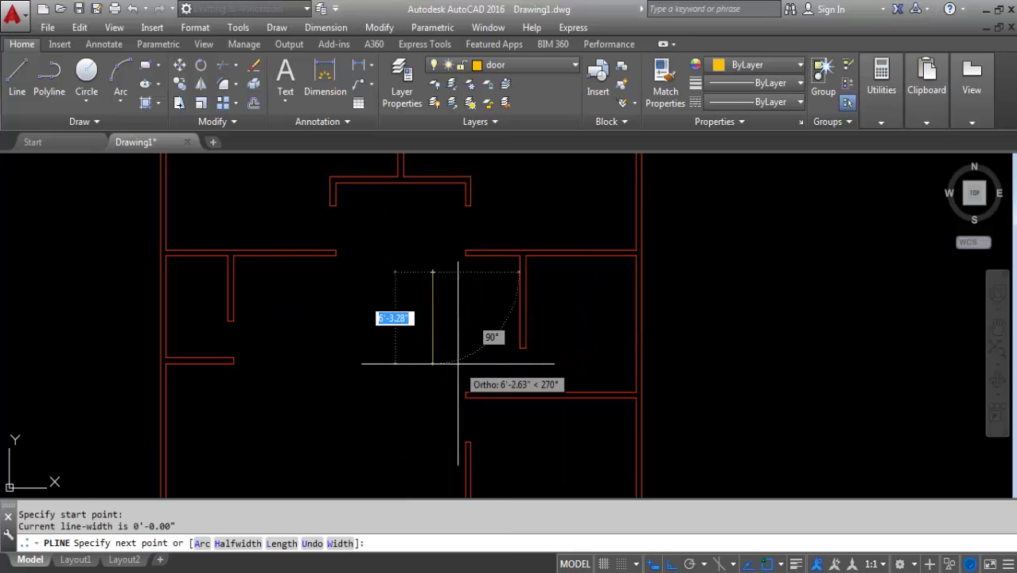
{"action": "key", "text": "Return"}
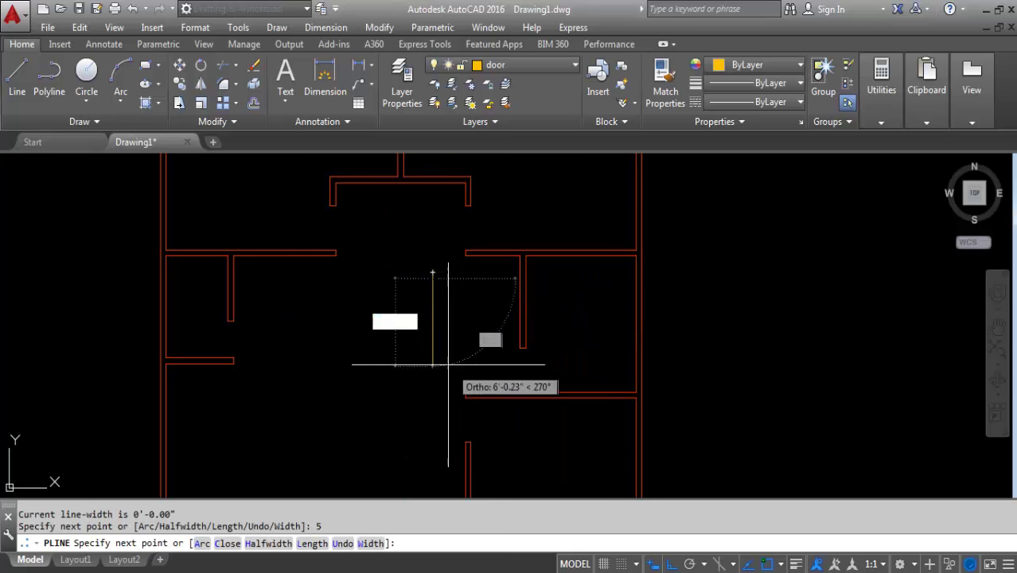
{"action": "type", "text": "2"}
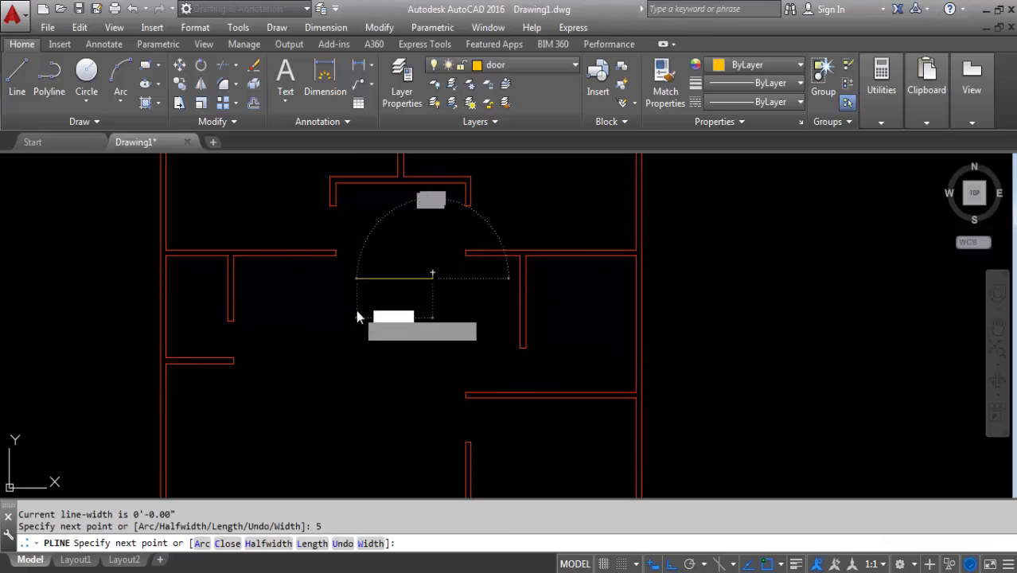
{"action": "key", "text": "Return"}
{"action": "scroll", "coordinate": [364, 317], "scroll_direction": "up", "scroll_amount": 2}
{"action": "type", "text": "3.5"}
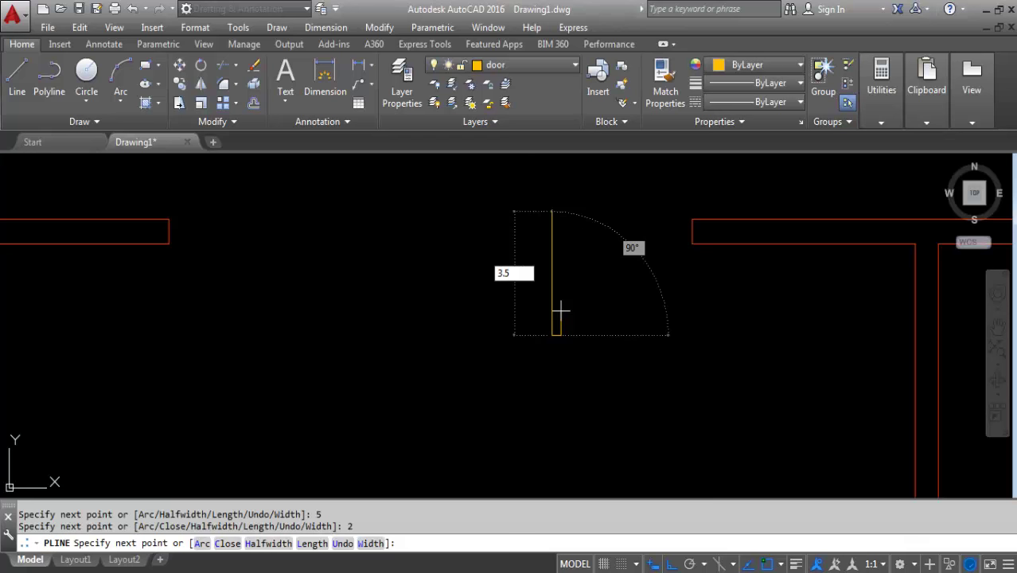
{"action": "key", "text": "Return"}
{"action": "type", "text": "1.5"}
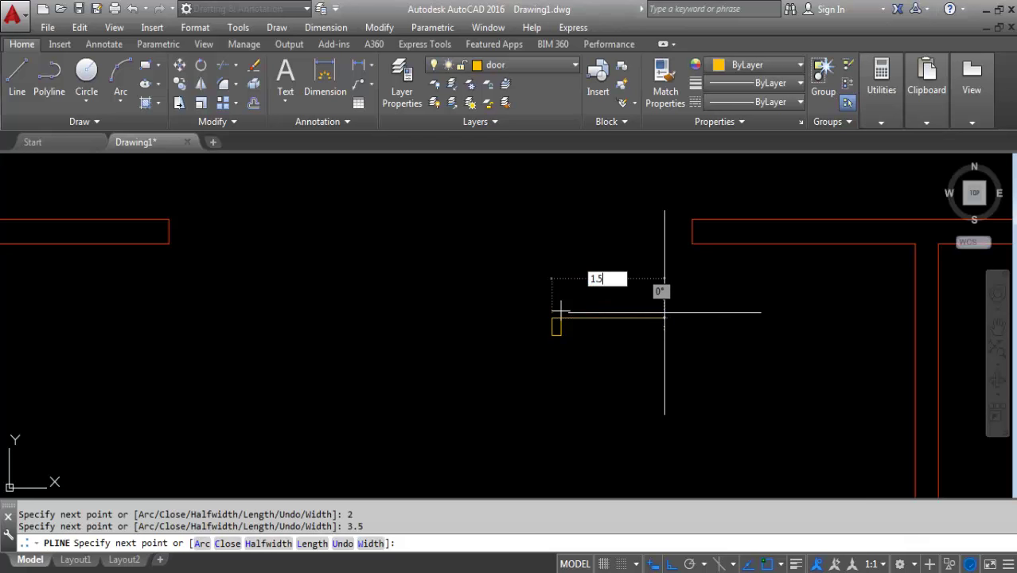
{"action": "key", "text": "Return"}
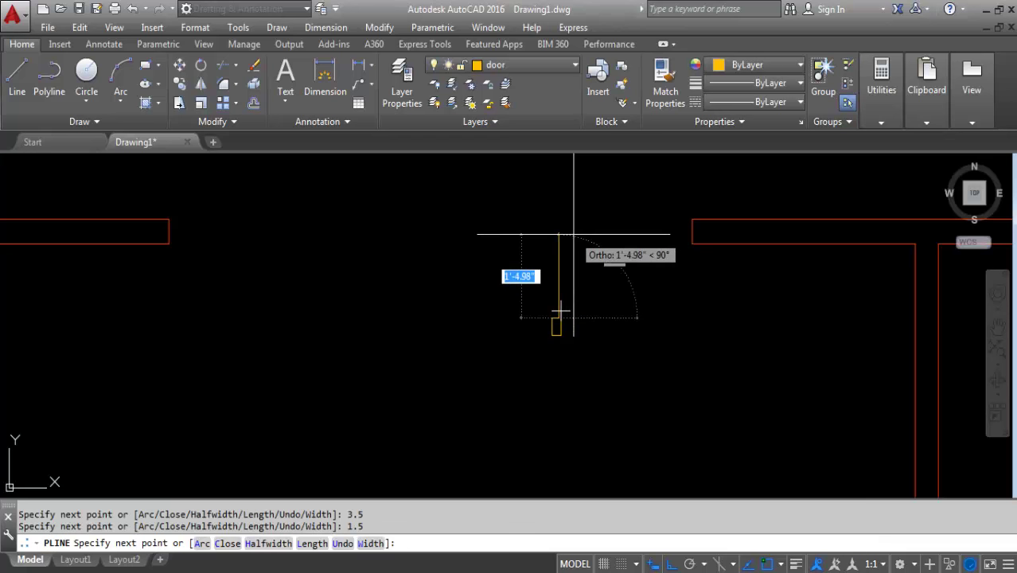
Undo the last segment and finish the jamb outline with 0.5 and 1.5 segments
{"action": "scroll", "coordinate": [536, 312], "scroll_direction": "up", "scroll_amount": 2}
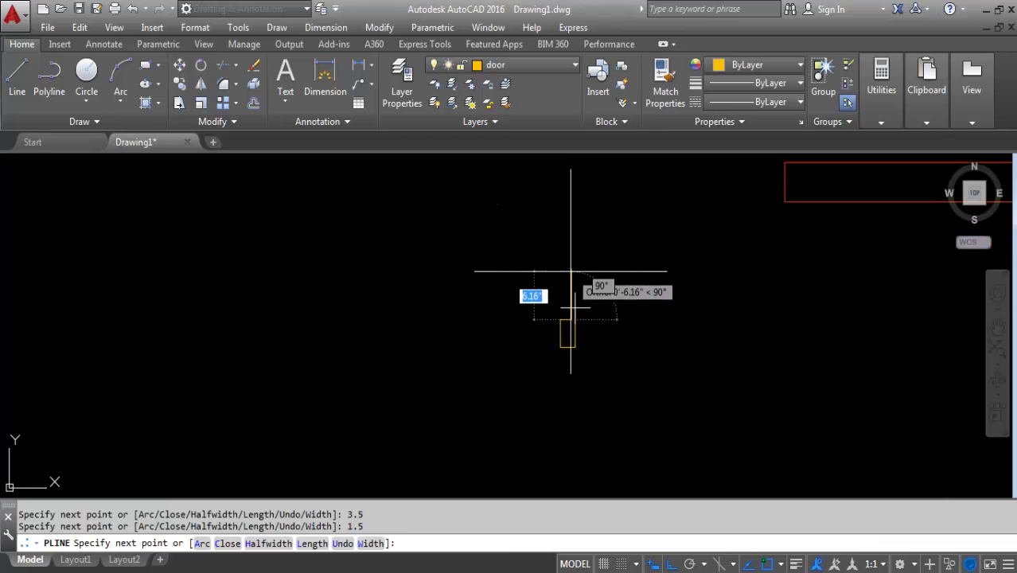
{"action": "type", "text": "u"}
{"action": "key", "text": "Return"}
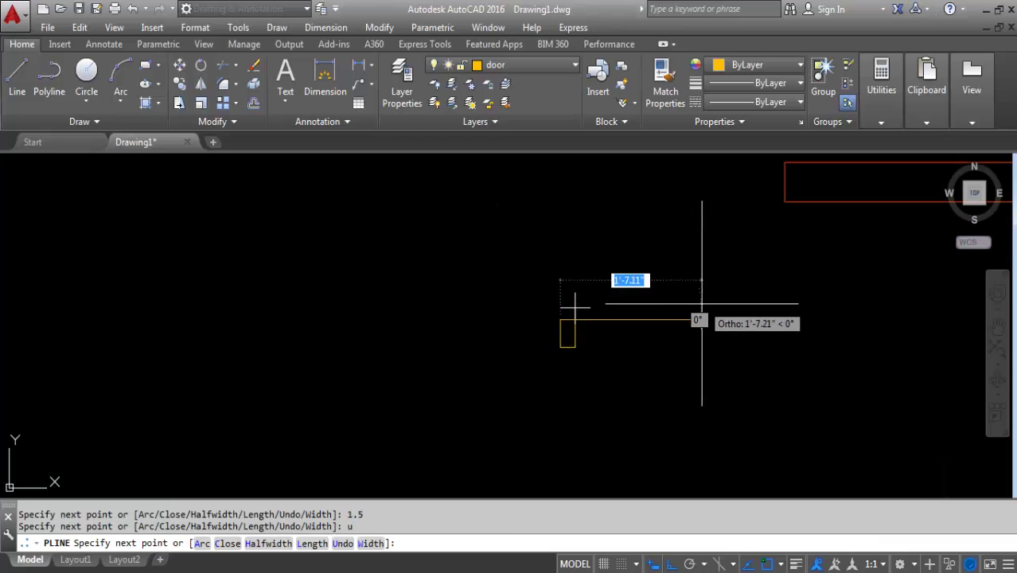
{"action": "key", "text": "Return"}
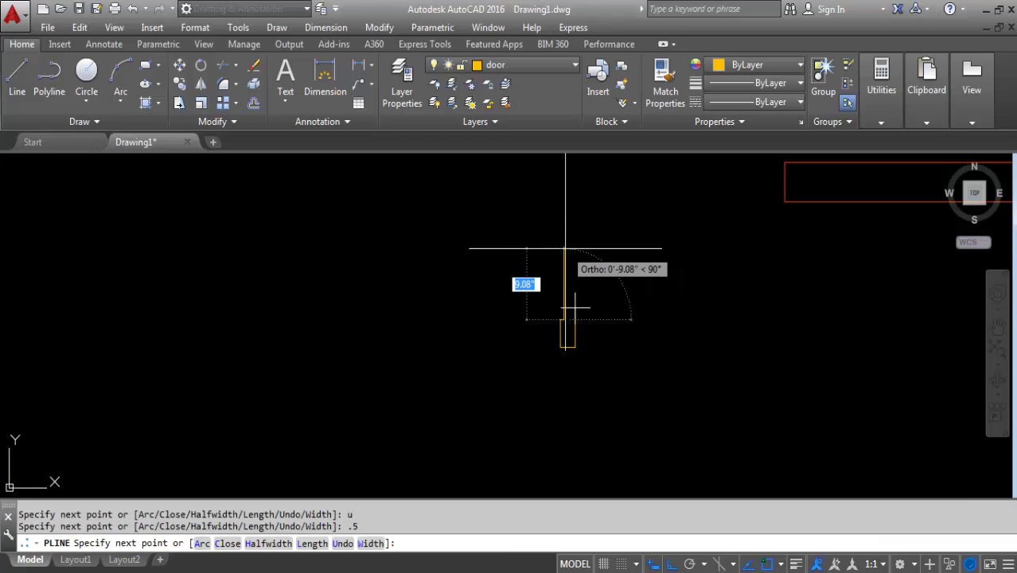
{"action": "type", "text": ".5"}
{"action": "key", "text": "Return"}
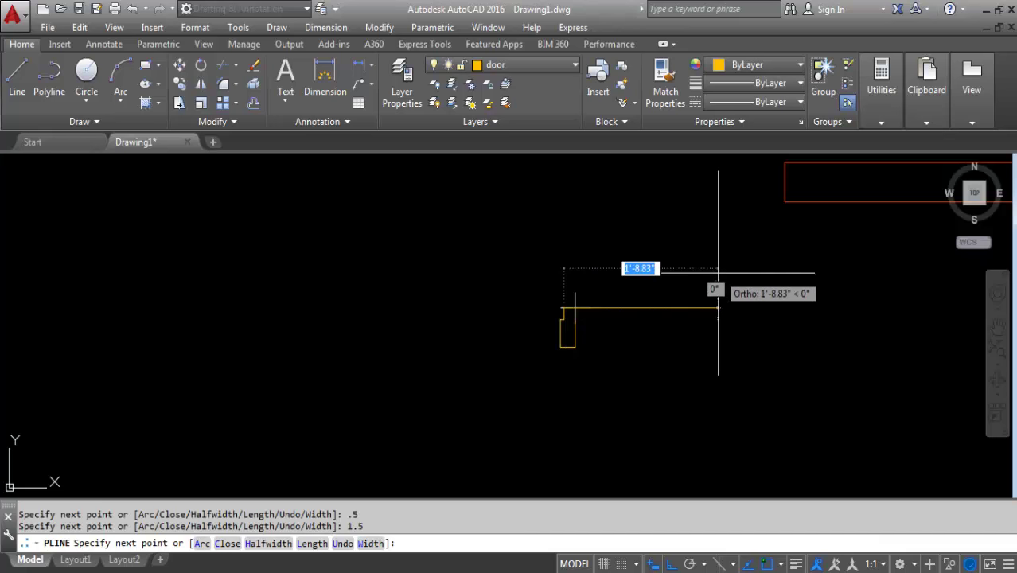
{"action": "key", "text": "Return"}
{"action": "scroll", "coordinate": [595, 288], "scroll_direction": "down", "scroll_amount": 2}
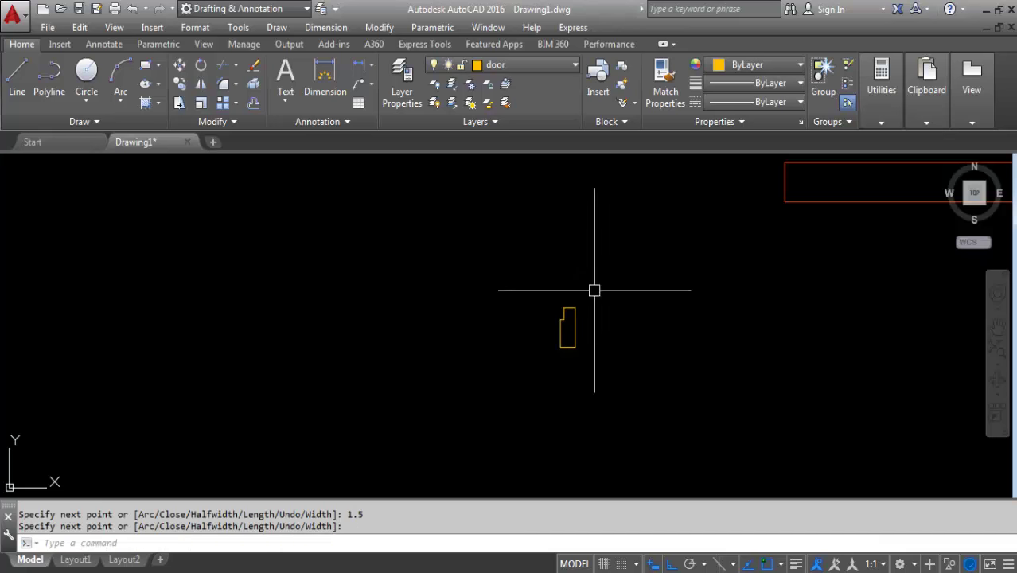
{"action": "scroll", "coordinate": [619, 386], "scroll_direction": "down", "scroll_amount": 3}
{"action": "scroll", "coordinate": [607, 382], "scroll_direction": "down", "scroll_amount": 2}
{"action": "scroll", "coordinate": [497, 305], "scroll_direction": "down", "scroll_amount": 4}
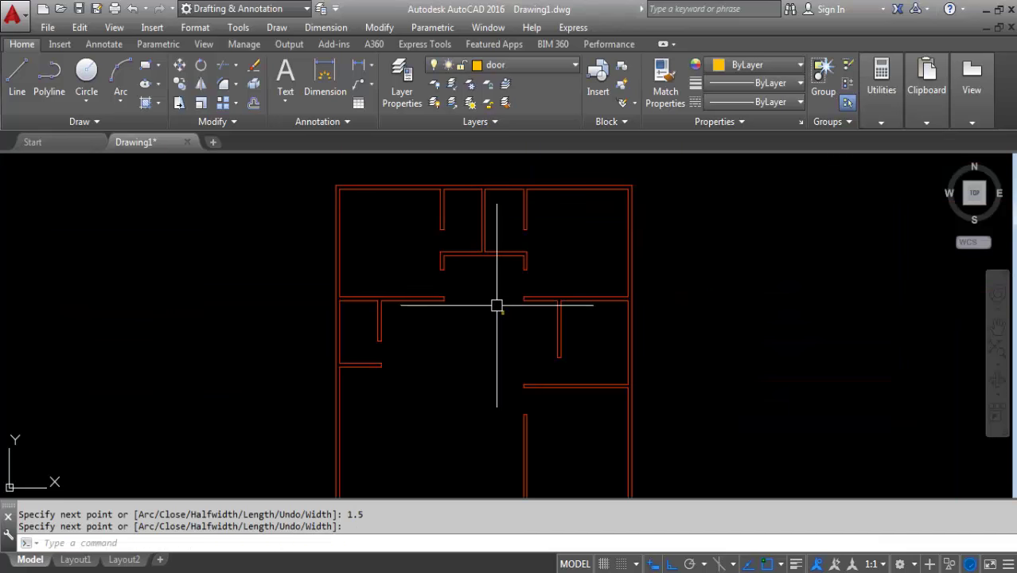
{"action": "scroll", "coordinate": [504, 325], "scroll_direction": "up", "scroll_amount": 3}
{"action": "scroll", "coordinate": [483, 279], "scroll_direction": "up", "scroll_amount": 3}
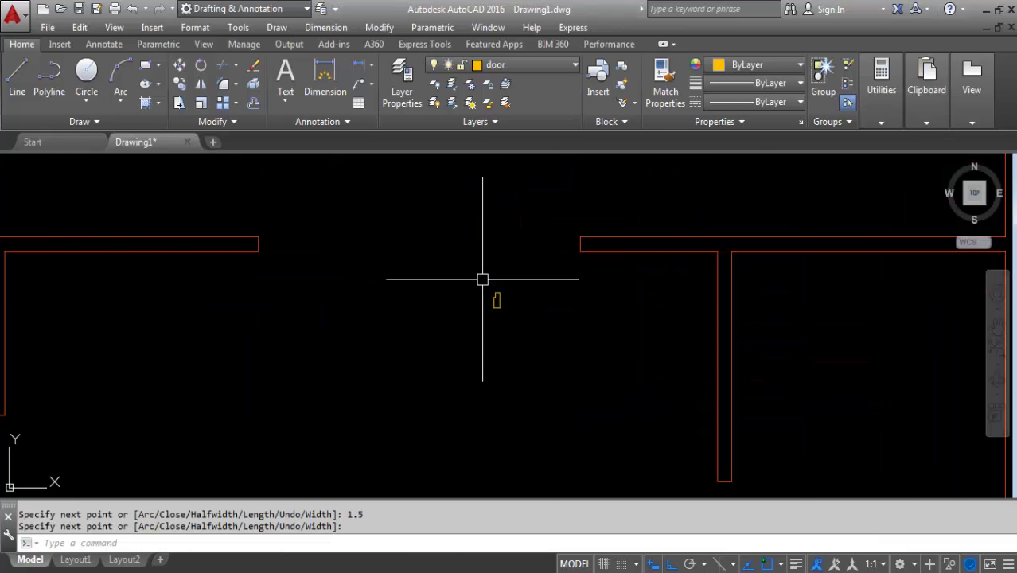
{"action": "scroll", "coordinate": [482, 279], "scroll_direction": "down", "scroll_amount": 3}
{"action": "middle_click_drag", "start_coordinate": [525, 297], "coordinate": [489, 278]}
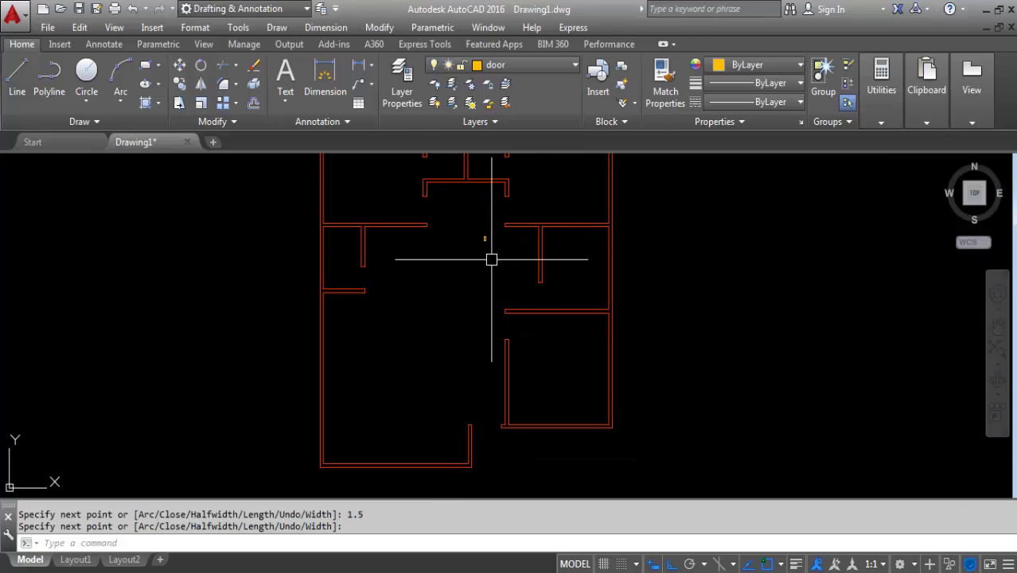
{"action": "scroll", "coordinate": [491, 259], "scroll_direction": "up", "scroll_amount": 2}
Move the small yellow jamb block to the corner of the lower wall opening
{"action": "key", "text": "Escape"}
{"action": "left_click", "coordinate": [484, 228]}
{"action": "left_click", "coordinate": [464, 257]}
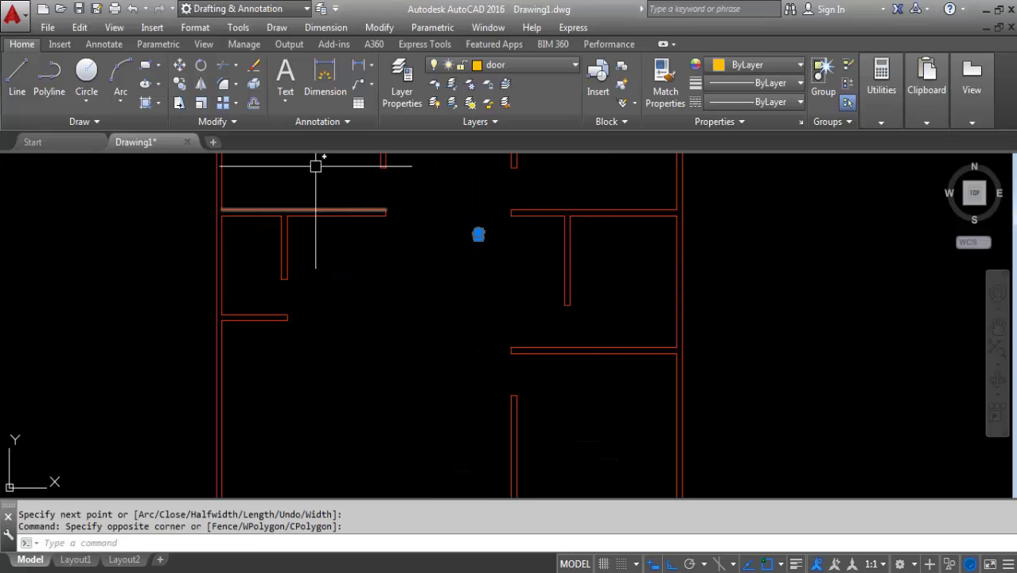
{"action": "left_click", "coordinate": [179, 64]}
{"action": "scroll", "coordinate": [477, 234], "scroll_direction": "up", "scroll_amount": 3}
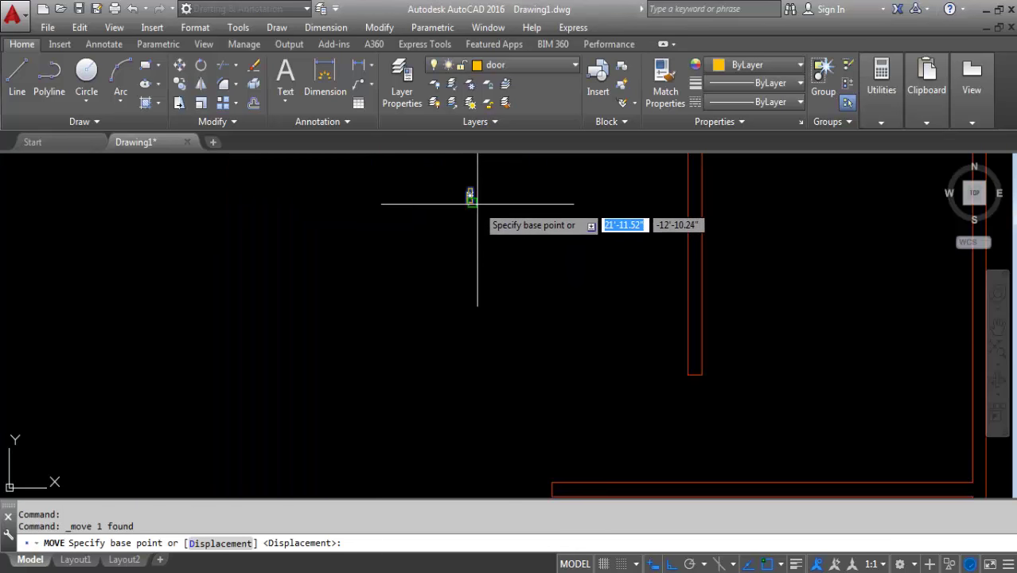
{"action": "left_click", "coordinate": [470, 197]}
{"action": "scroll", "coordinate": [485, 334], "scroll_direction": "down", "scroll_amount": 3}
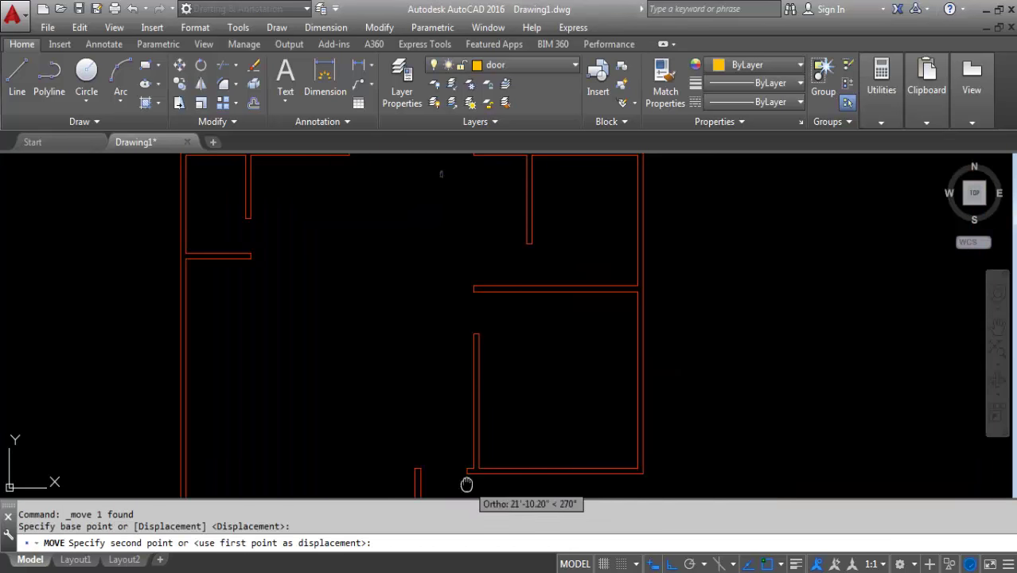
{"action": "scroll", "coordinate": [461, 406], "scroll_direction": "up", "scroll_amount": 5}
{"action": "left_click", "coordinate": [462, 443]}
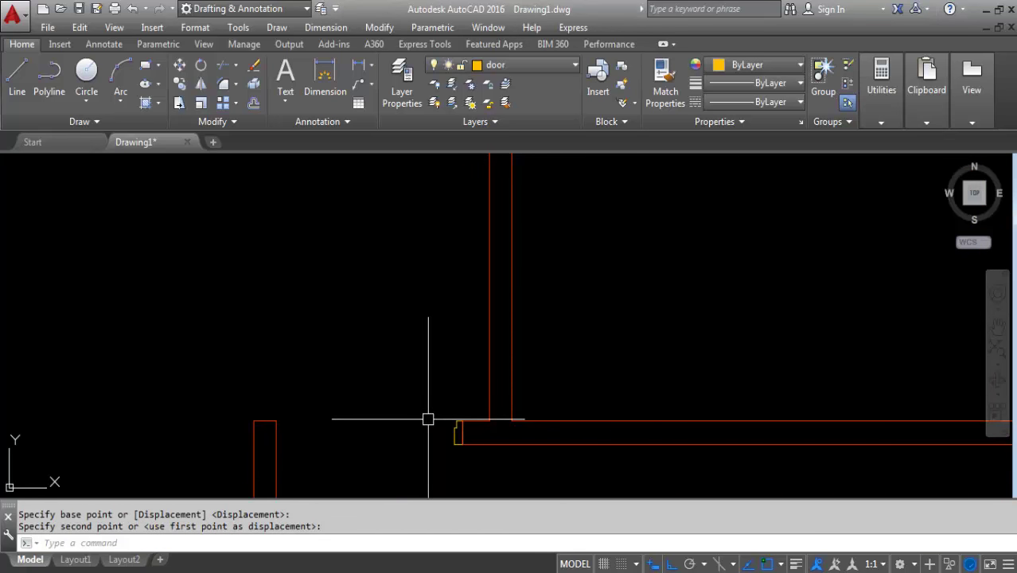
{"action": "type", "text": "M"}
Mirror the jamb to create a second copy on the opposite side
{"action": "key", "text": "Down"}
{"action": "key", "text": "Down"}
{"action": "key", "text": "Up"}
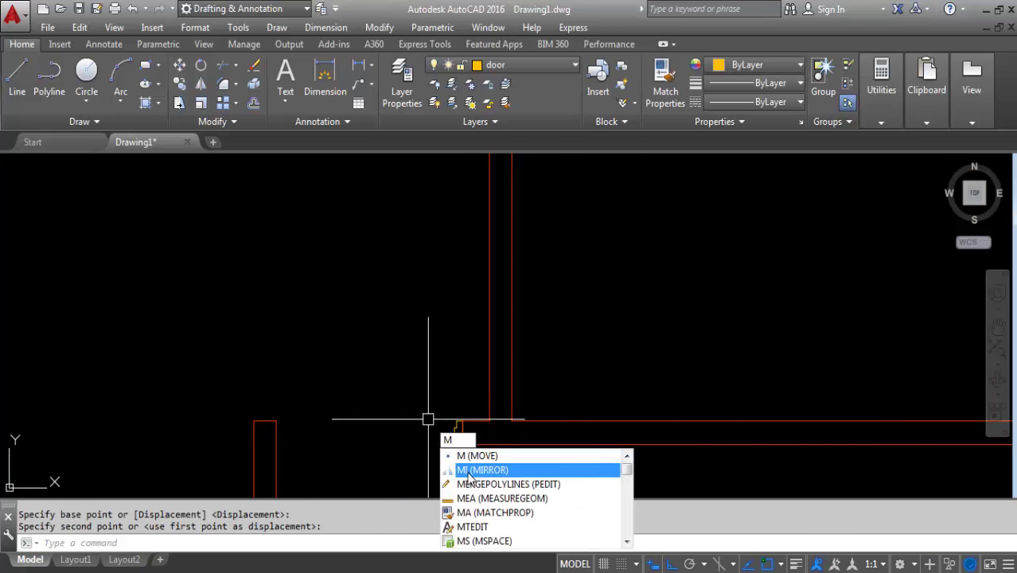
{"action": "key", "text": "Return"}
{"action": "key", "text": "Return"}
{"action": "left_click", "coordinate": [388, 442]}
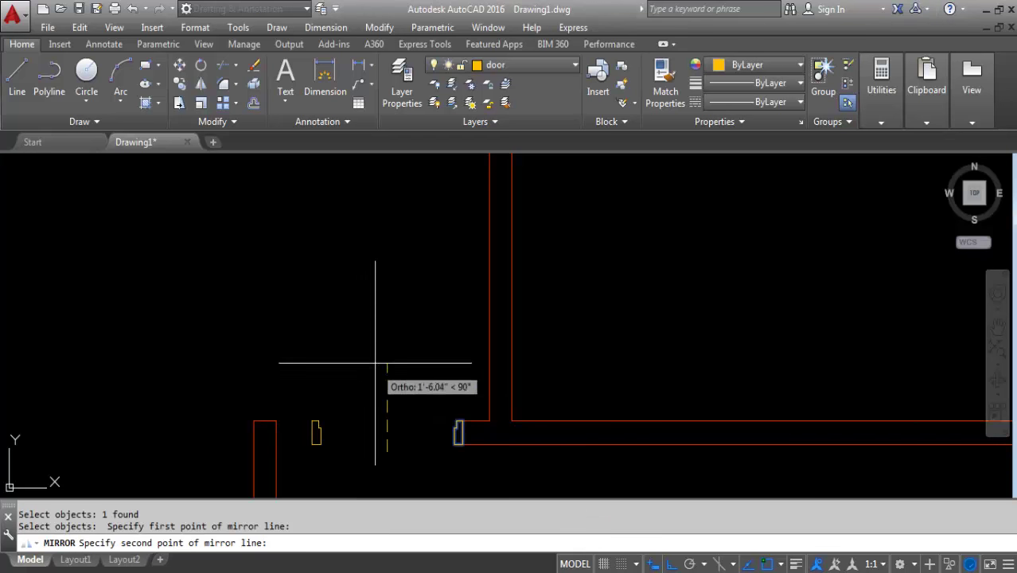
{"action": "left_click", "coordinate": [382, 365]}
{"action": "key", "text": "Return"}
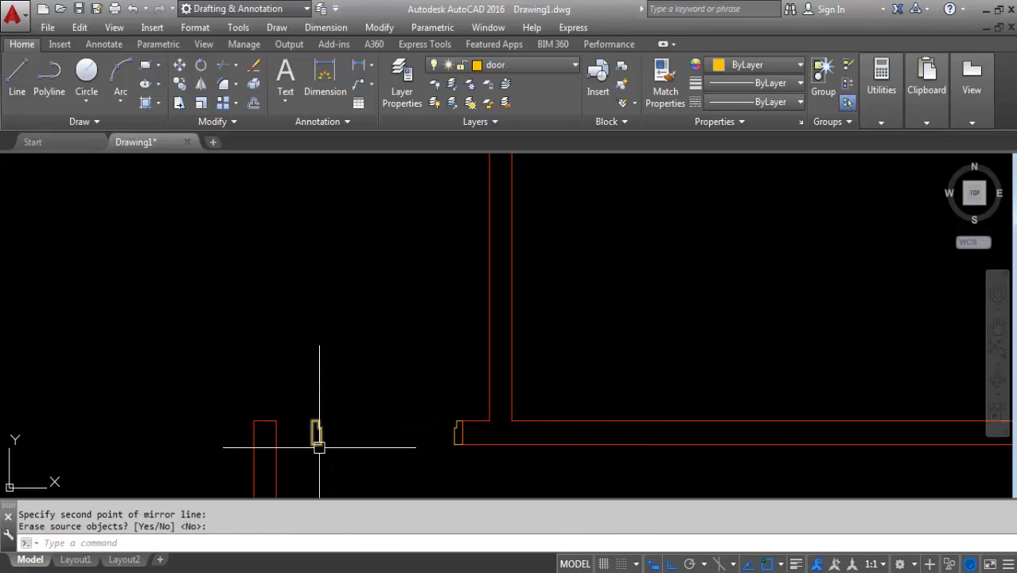
{"action": "type", "text": "M"}
Move the mirrored jamb onto the opposite wall end and cancel the leftover copy
{"action": "key", "text": "Return"}
{"action": "left_click", "coordinate": [318, 444]}
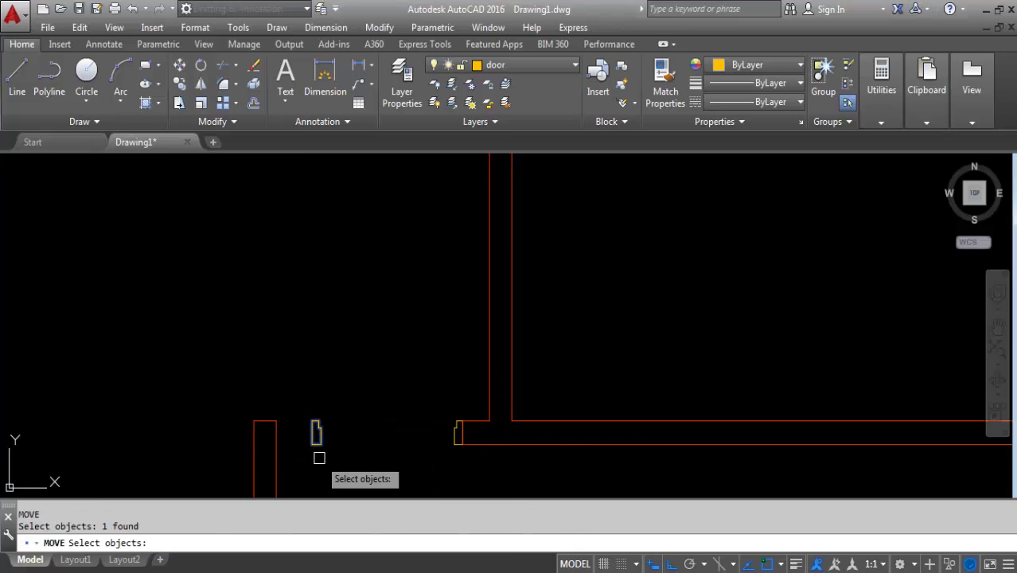
{"action": "scroll", "coordinate": [317, 437], "scroll_direction": "up", "scroll_amount": 3}
{"action": "left_click", "coordinate": [317, 437]}
{"action": "key", "text": "Return"}
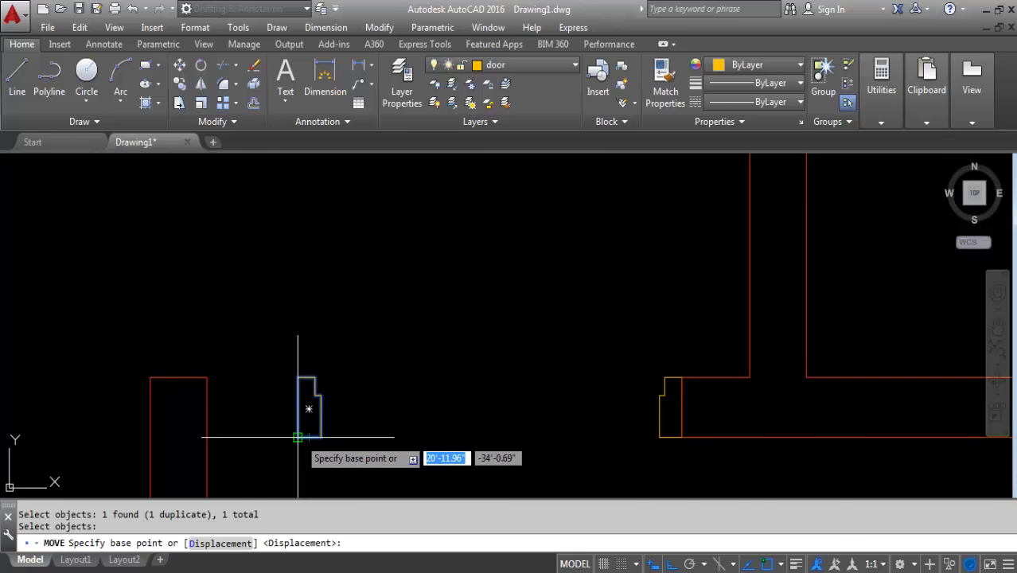
{"action": "left_click", "coordinate": [299, 377]}
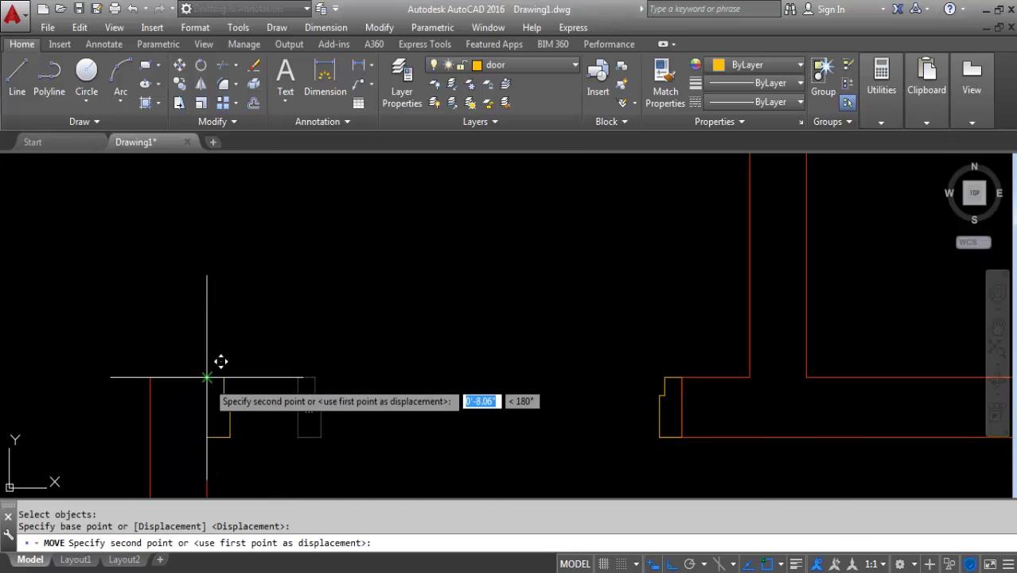
{"action": "left_click", "coordinate": [207, 377]}
{"action": "scroll", "coordinate": [455, 368], "scroll_direction": "down", "scroll_amount": 6}
{"action": "scroll", "coordinate": [558, 398], "scroll_direction": "up", "scroll_amount": 1}
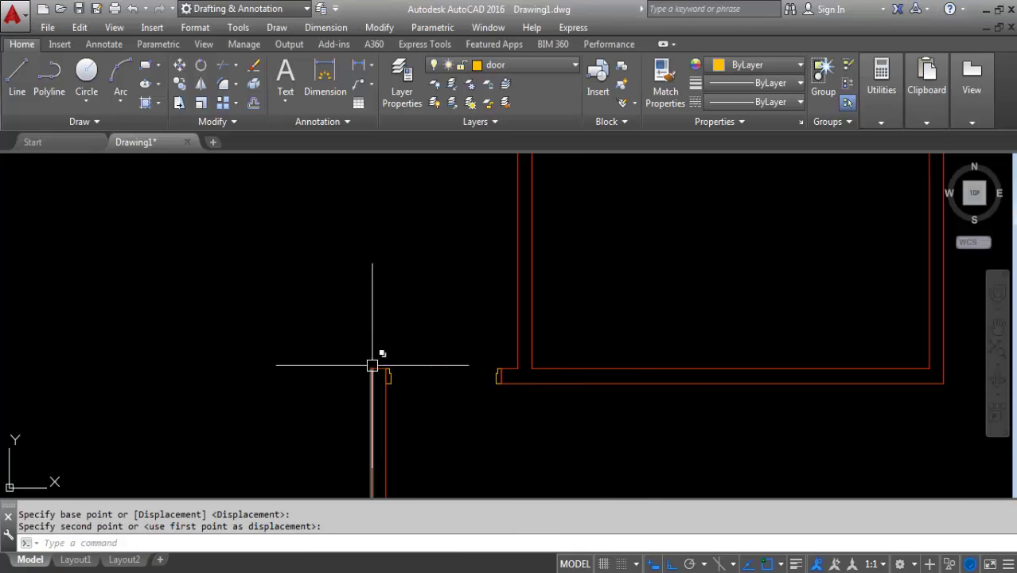
{"action": "scroll", "coordinate": [446, 364], "scroll_direction": "down", "scroll_amount": 5}
{"action": "mouse_move", "coordinate": [501, 366]}
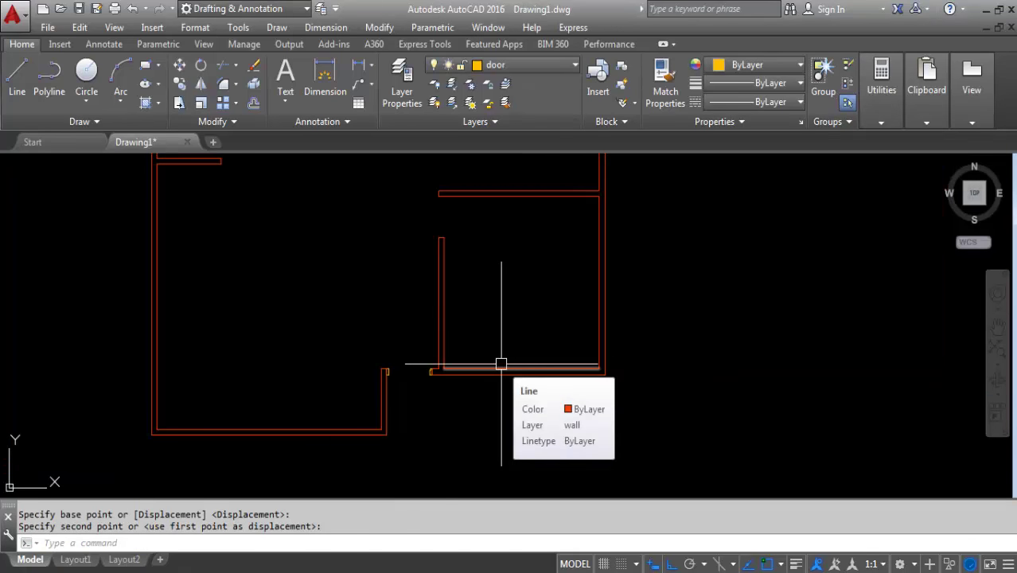
{"action": "scroll", "coordinate": [382, 381], "scroll_direction": "up", "scroll_amount": 2}
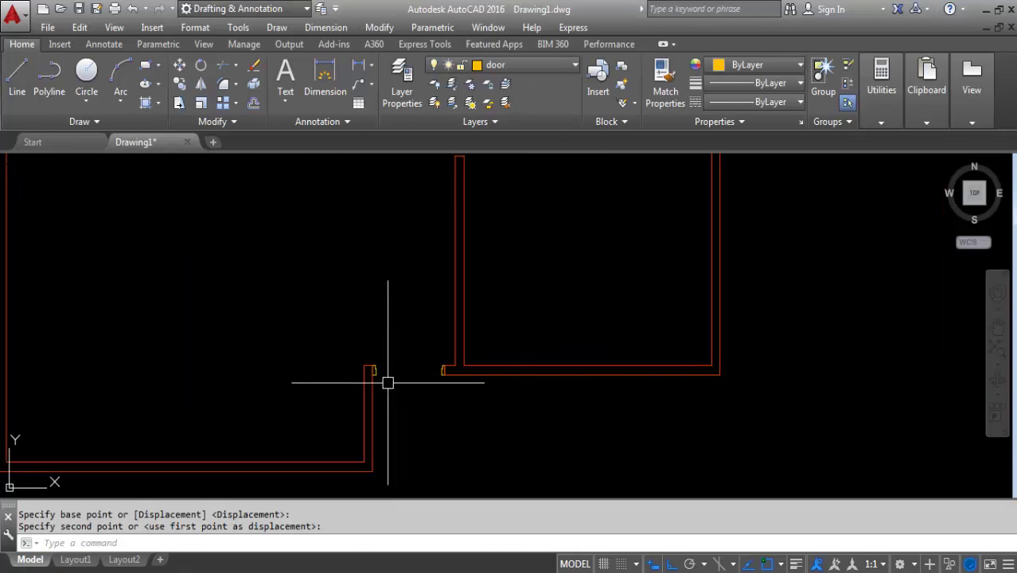
{"action": "key", "text": "Escape"}
{"action": "type", "text": "re"}
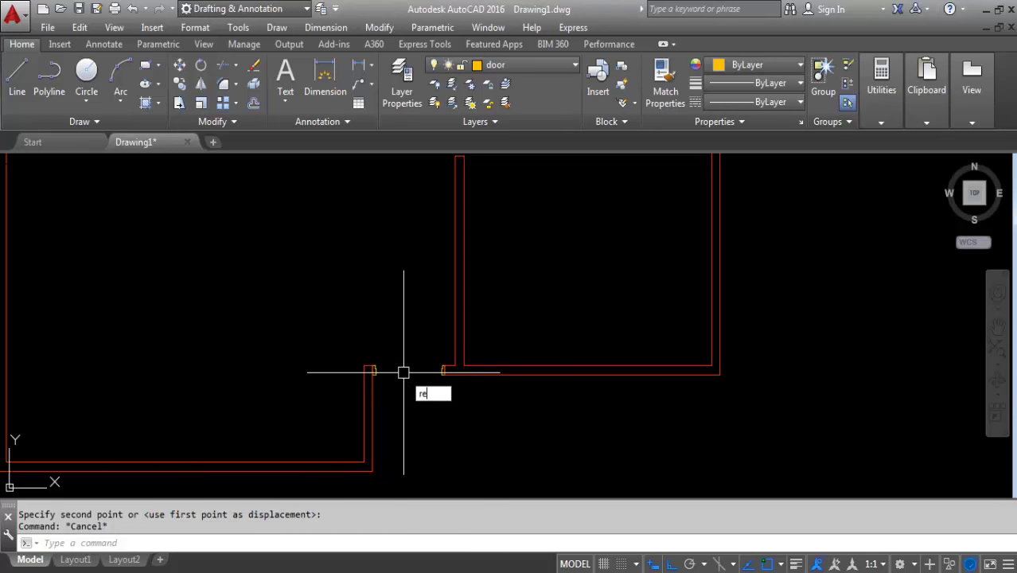
Draw the door leaf rectangle between the left and right jambs
{"action": "type", "text": "c"}
{"action": "key", "text": "Return"}
{"action": "scroll", "coordinate": [398, 382], "scroll_direction": "up", "scroll_amount": 5}
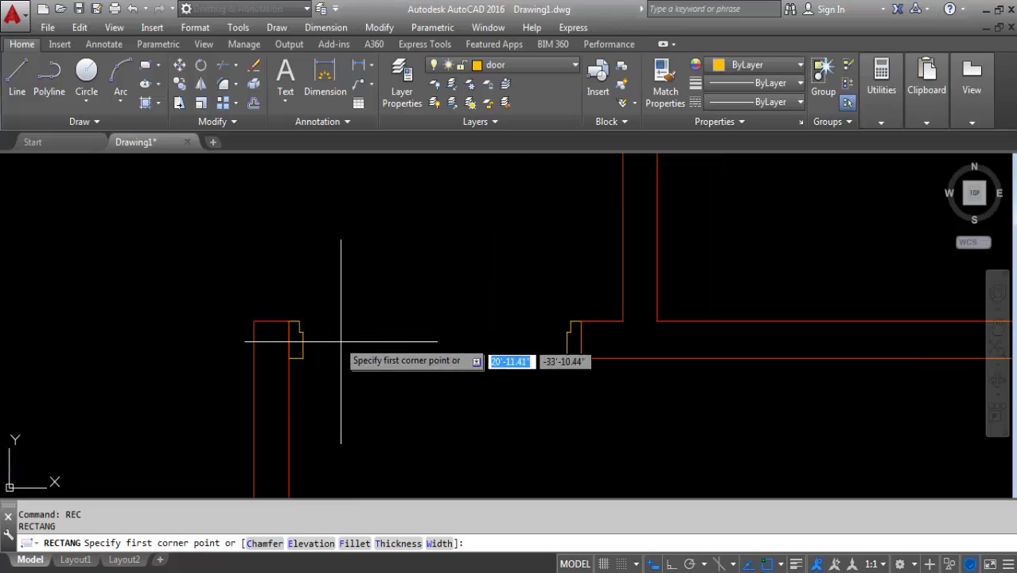
{"action": "left_click", "coordinate": [300, 322]}
{"action": "scroll", "coordinate": [585, 328], "scroll_direction": "up", "scroll_amount": 3}
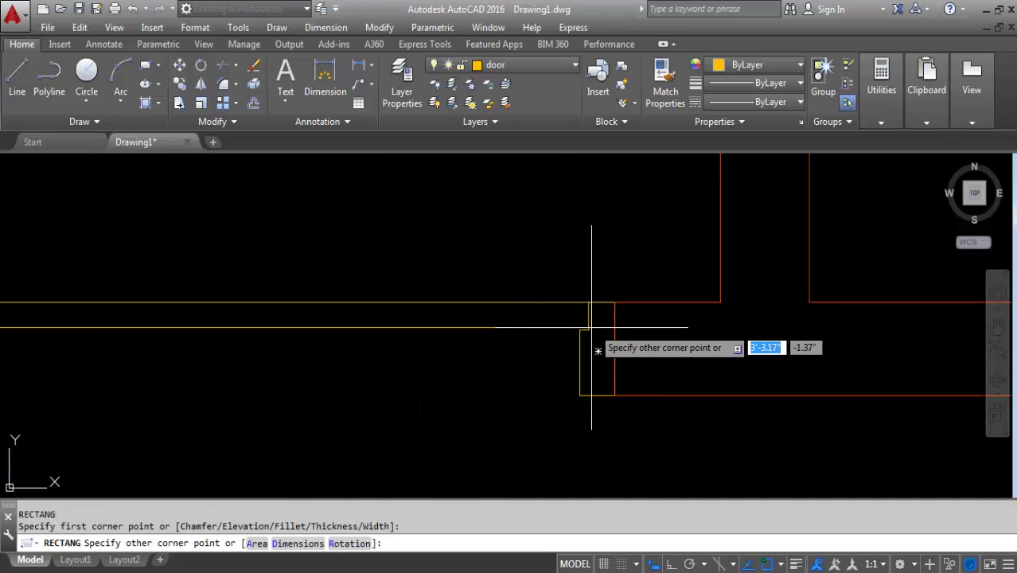
{"action": "left_click", "coordinate": [590, 326]}
{"action": "scroll", "coordinate": [622, 336], "scroll_direction": "down", "scroll_amount": 4}
{"action": "type", "text": "RO"}
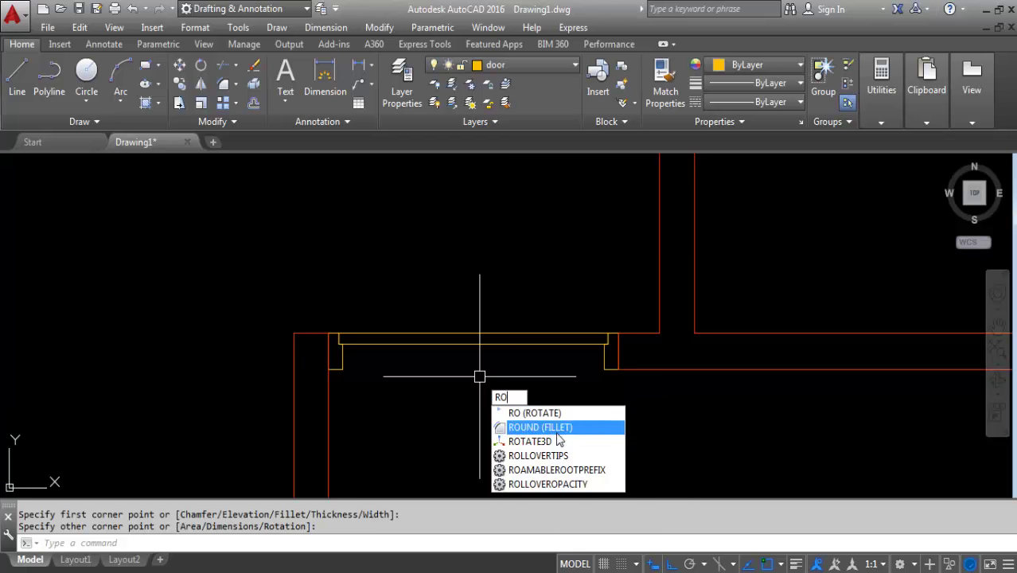
Rotate the door leaf 90° about its right corner so it stands upright
{"action": "key", "text": "Up"}
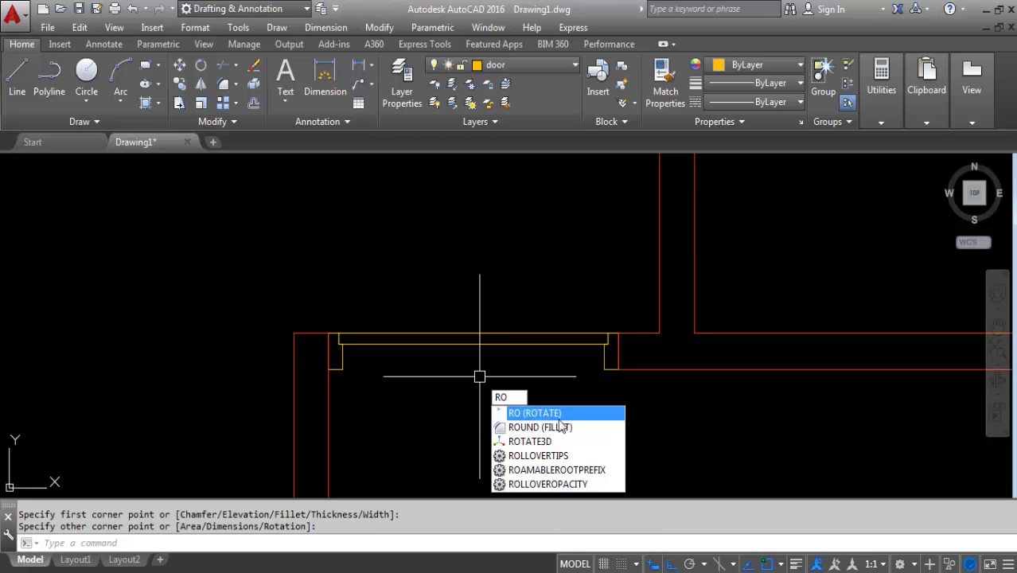
{"action": "key", "text": "Return"}
{"action": "left_click", "coordinate": [512, 327]}
{"action": "left_click", "coordinate": [479, 387]}
{"action": "key", "text": "Return"}
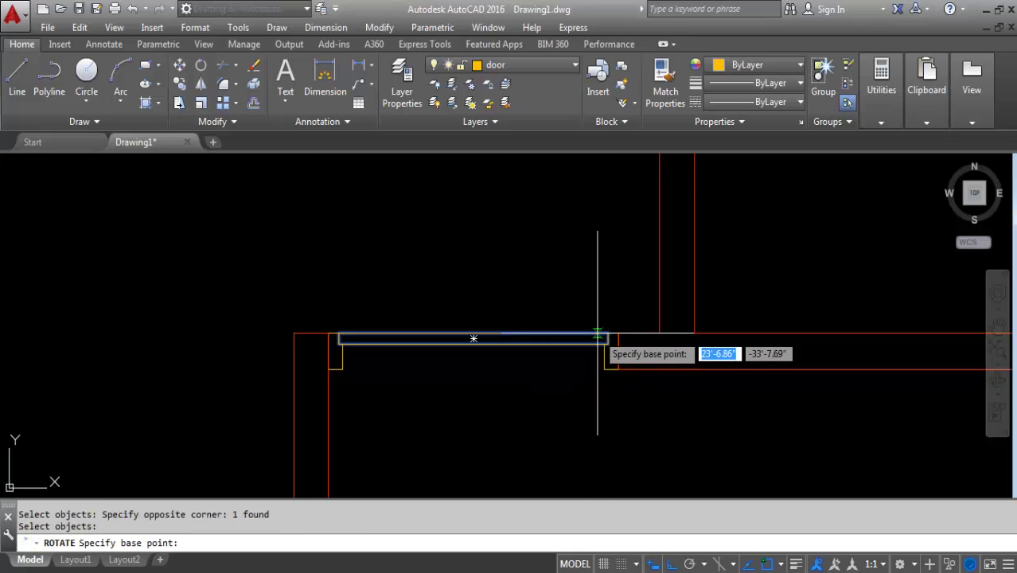
{"action": "left_click", "coordinate": [612, 352]}
{"action": "left_click", "coordinate": [633, 457]}
{"action": "scroll", "coordinate": [555, 458], "scroll_direction": "down", "scroll_amount": 2}
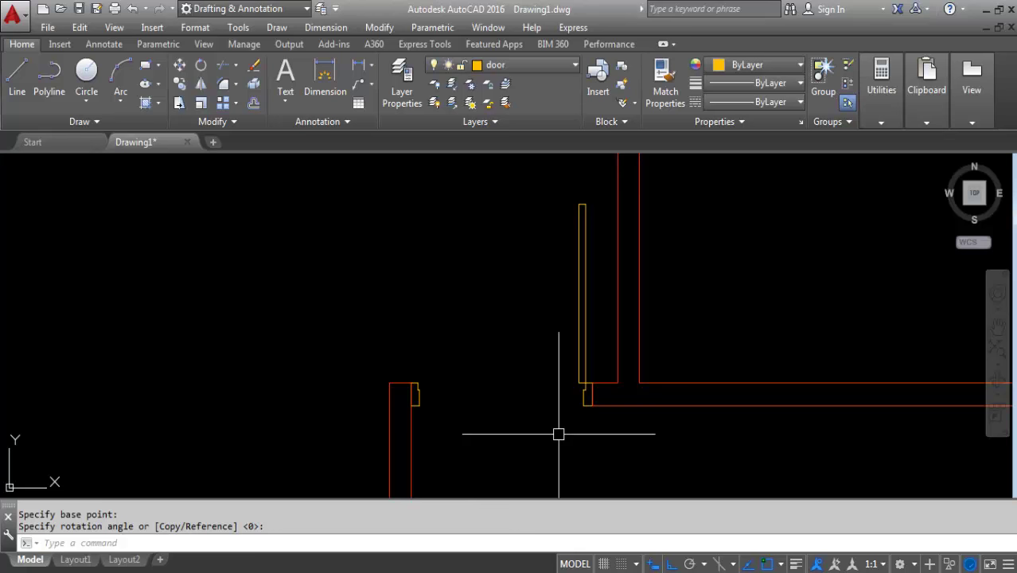
Draw a 90° Center-Start-Angle swing arc from the hinge corner to the leaf top
{"action": "left_click", "coordinate": [121, 80]}
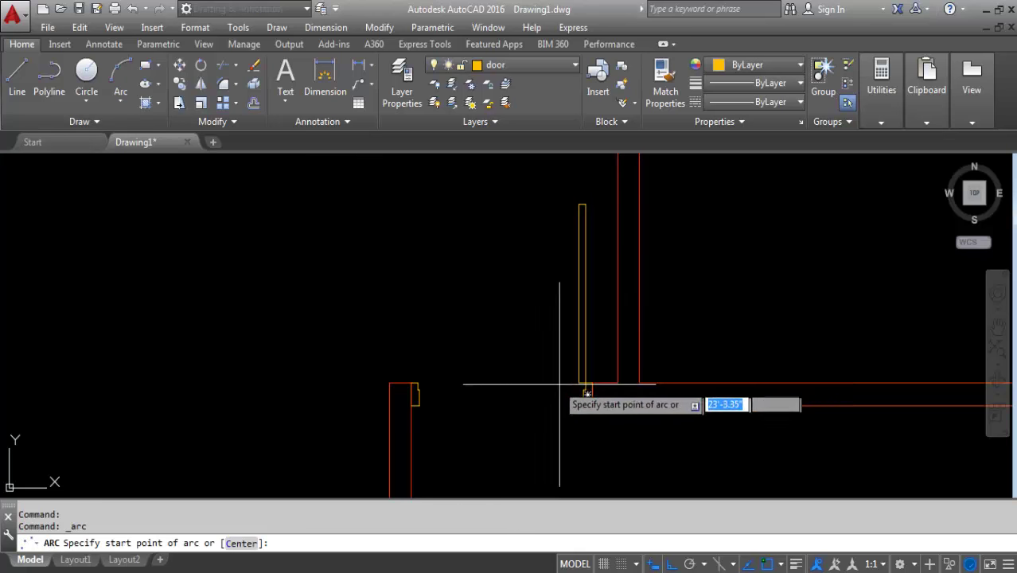
{"action": "right_click", "coordinate": [454, 323]}
{"action": "left_click", "coordinate": [495, 400]}
{"action": "scroll", "coordinate": [605, 382], "scroll_direction": "up", "scroll_amount": 3}
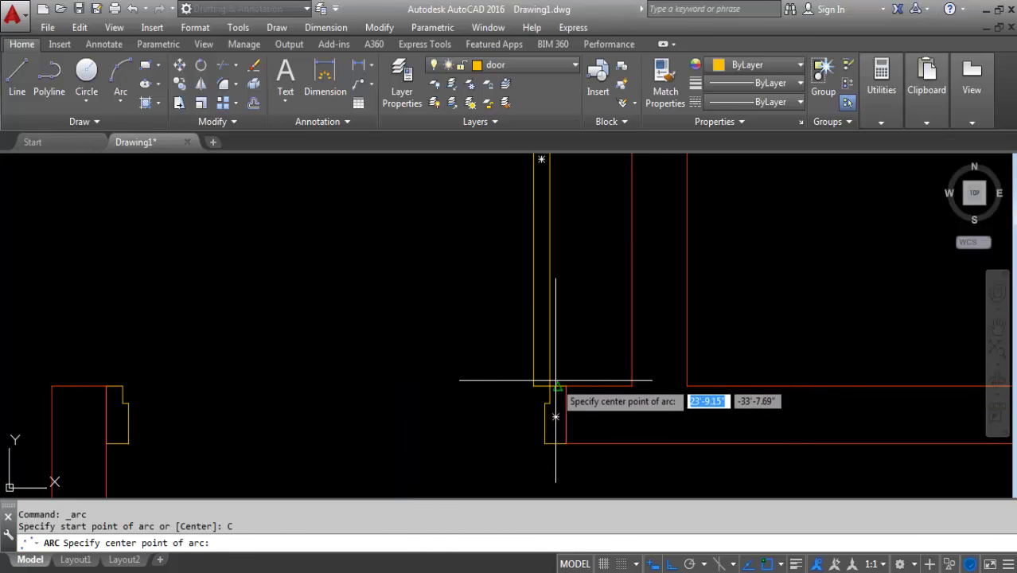
{"action": "left_click", "coordinate": [549, 387]}
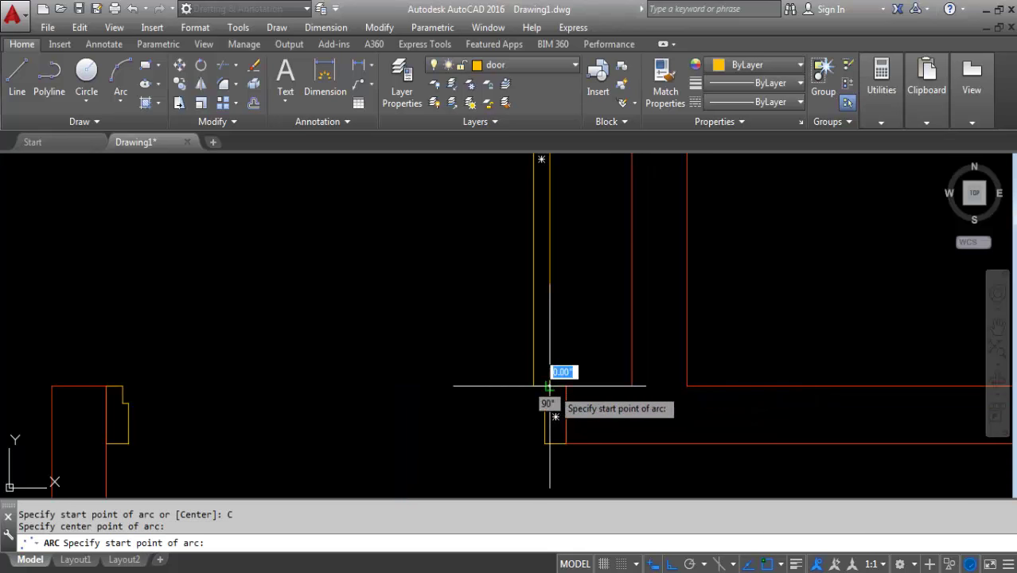
{"action": "scroll", "coordinate": [550, 387], "scroll_direction": "down", "scroll_amount": 2}
{"action": "left_click", "coordinate": [571, 247]}
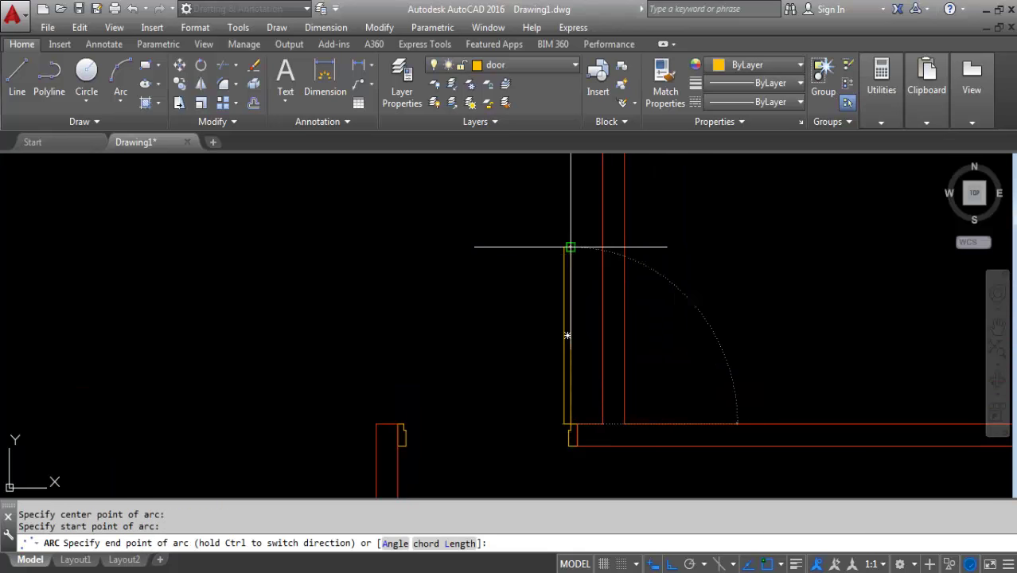
{"action": "right_click", "coordinate": [435, 317]}
{"action": "left_click", "coordinate": [468, 388]}
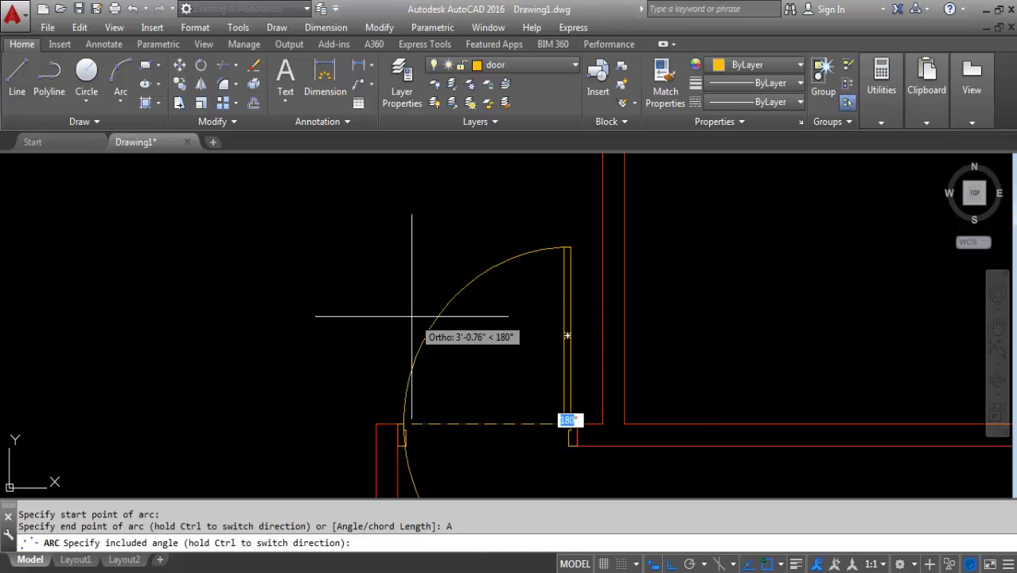
{"action": "key", "text": "Return"}
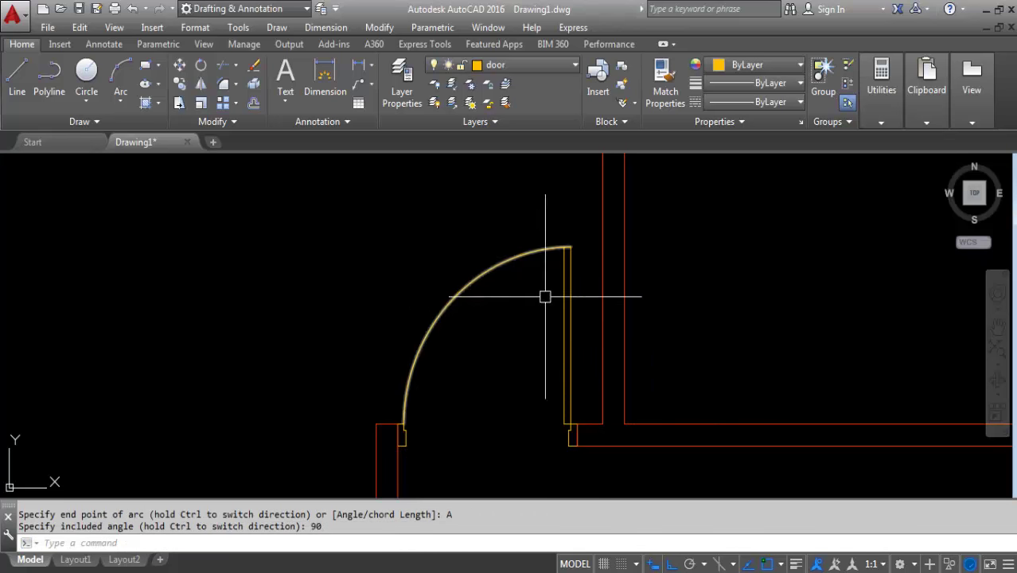
Bring the new door back into view and select both door jambs
{"action": "scroll", "coordinate": [461, 327], "scroll_direction": "down", "scroll_amount": 4}
{"action": "scroll", "coordinate": [545, 376], "scroll_direction": "down", "scroll_amount": 4}
{"action": "scroll", "coordinate": [528, 327], "scroll_direction": "down", "scroll_amount": 3}
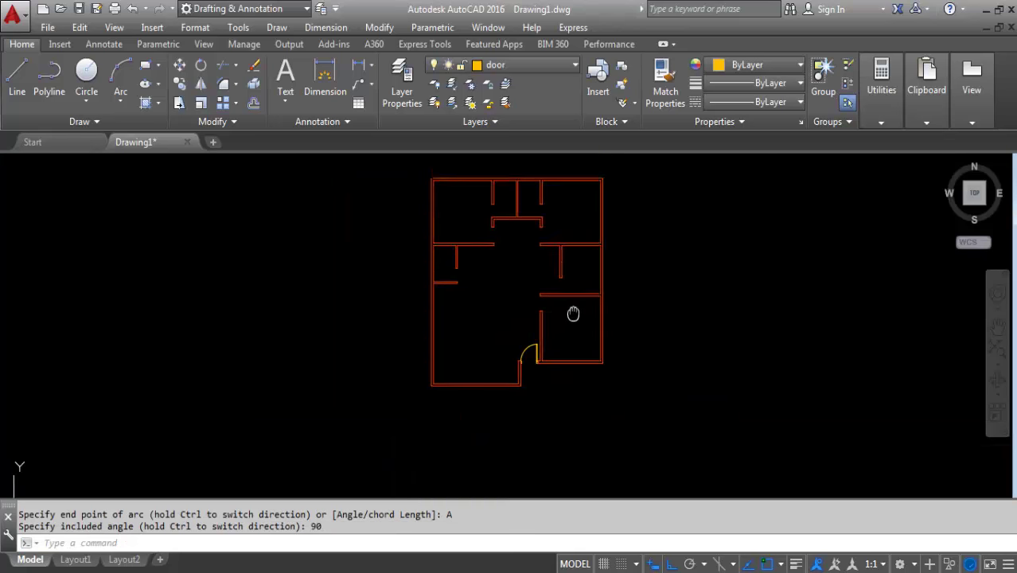
{"action": "scroll", "coordinate": [504, 412], "scroll_direction": "up", "scroll_amount": 1}
{"action": "scroll", "coordinate": [504, 411], "scroll_direction": "up", "scroll_amount": 4}
{"action": "middle_click_drag", "start_coordinate": [591, 270], "coordinate": [594, 389]}
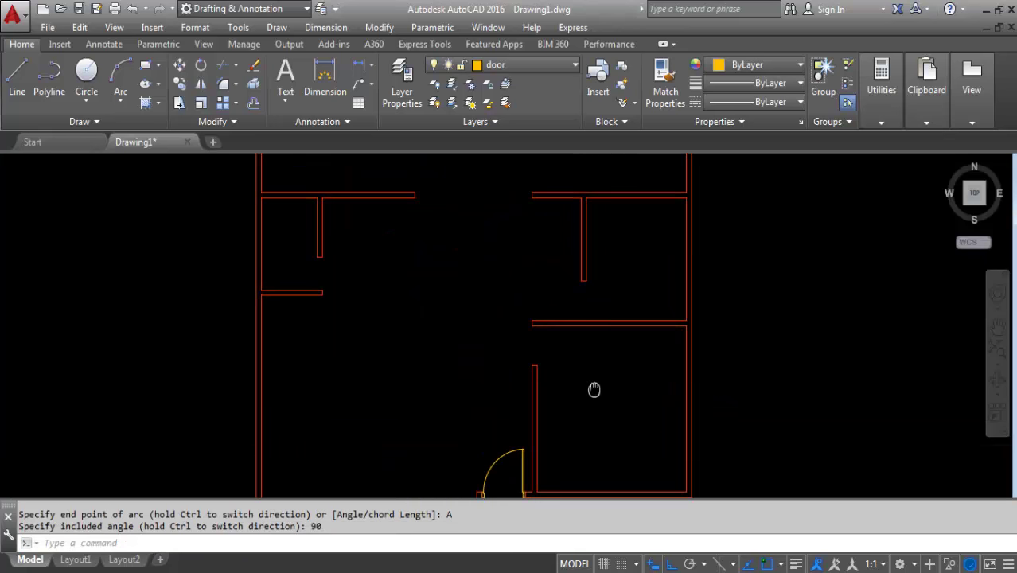
{"action": "middle_click_drag", "start_coordinate": [484, 422], "coordinate": [465, 357]}
{"action": "scroll", "coordinate": [470, 411], "scroll_direction": "up", "scroll_amount": 3}
{"action": "scroll", "coordinate": [439, 408], "scroll_direction": "up", "scroll_amount": 3}
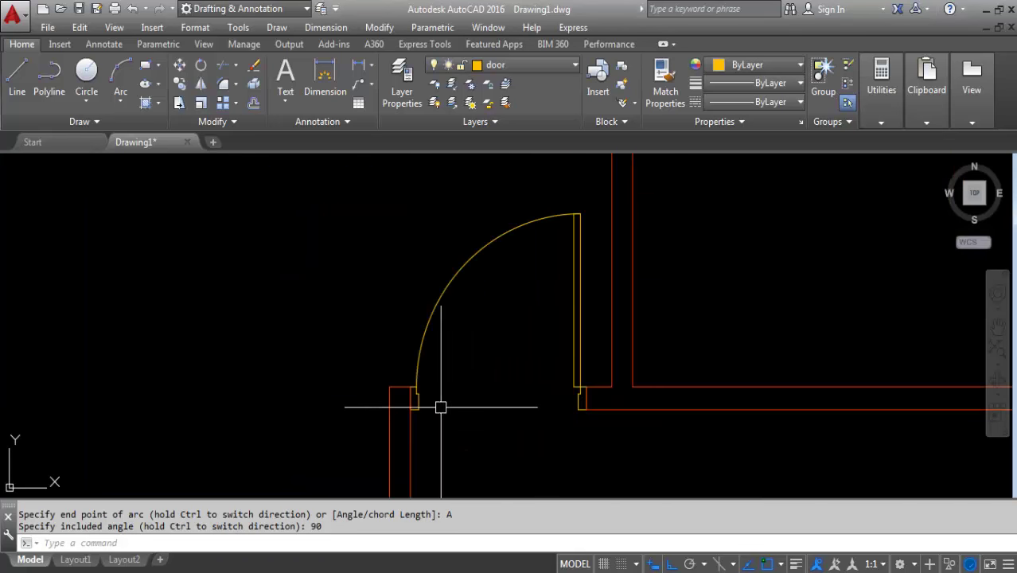
{"action": "left_click", "coordinate": [418, 402]}
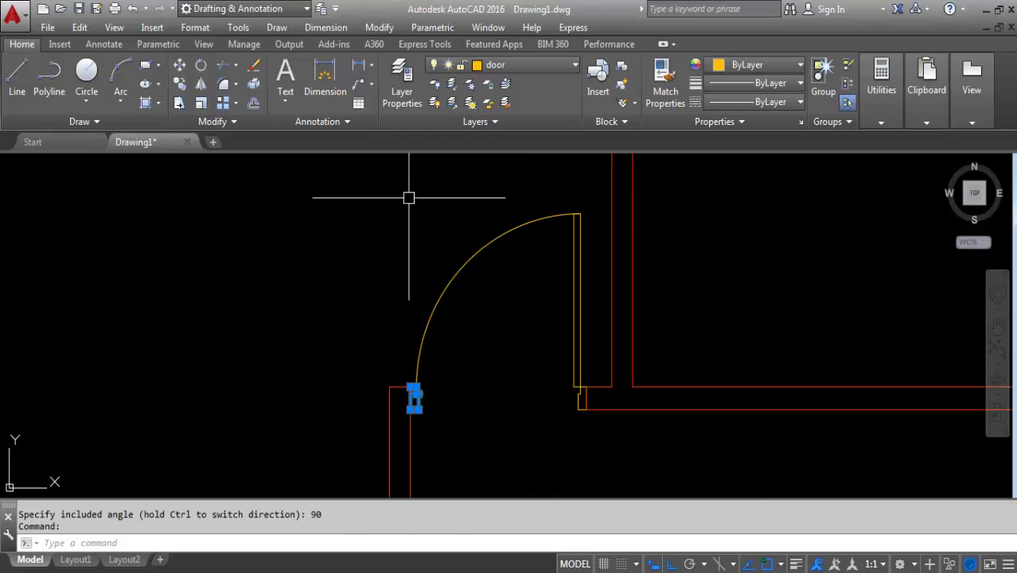
{"action": "left_click", "coordinate": [582, 400]}
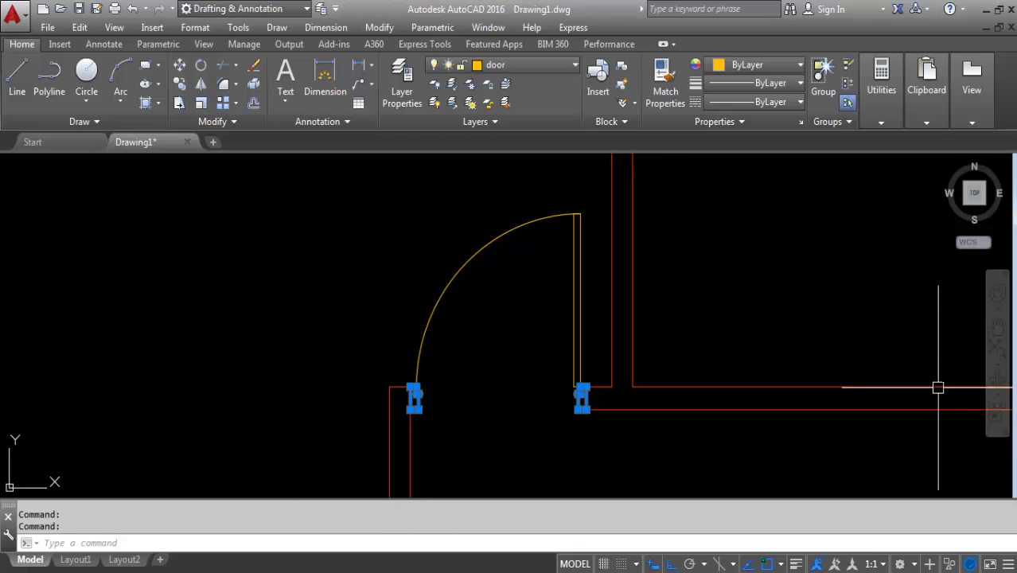
Start copying the two jambs, then cancel the copy and clear the selection
{"action": "left_click", "coordinate": [180, 84]}
{"action": "left_click", "coordinate": [414, 398]}
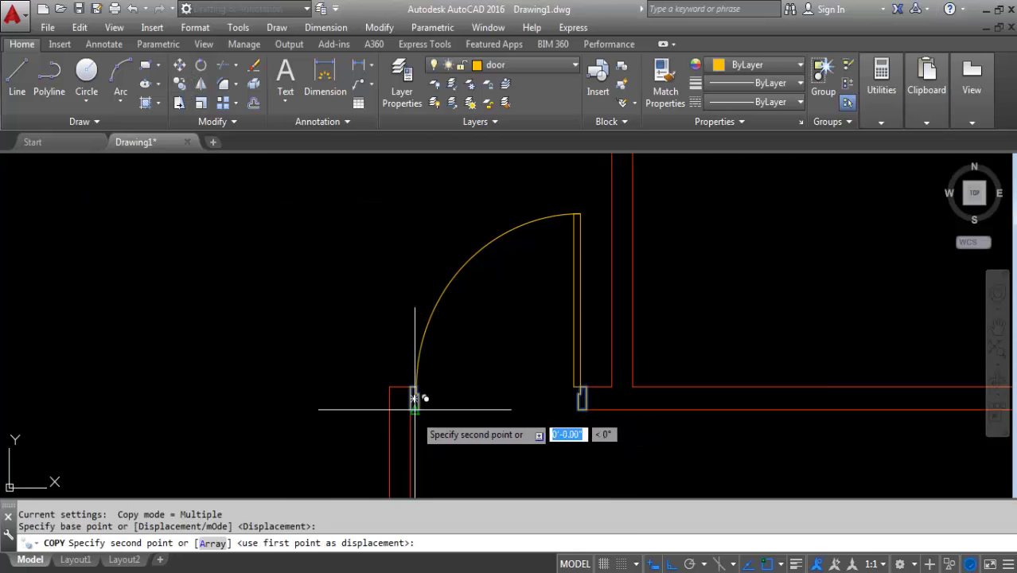
{"action": "scroll", "coordinate": [441, 477], "scroll_direction": "down", "scroll_amount": 2}
{"action": "scroll", "coordinate": [515, 488], "scroll_direction": "down", "scroll_amount": 3}
{"action": "scroll", "coordinate": [484, 409], "scroll_direction": "down", "scroll_amount": 2}
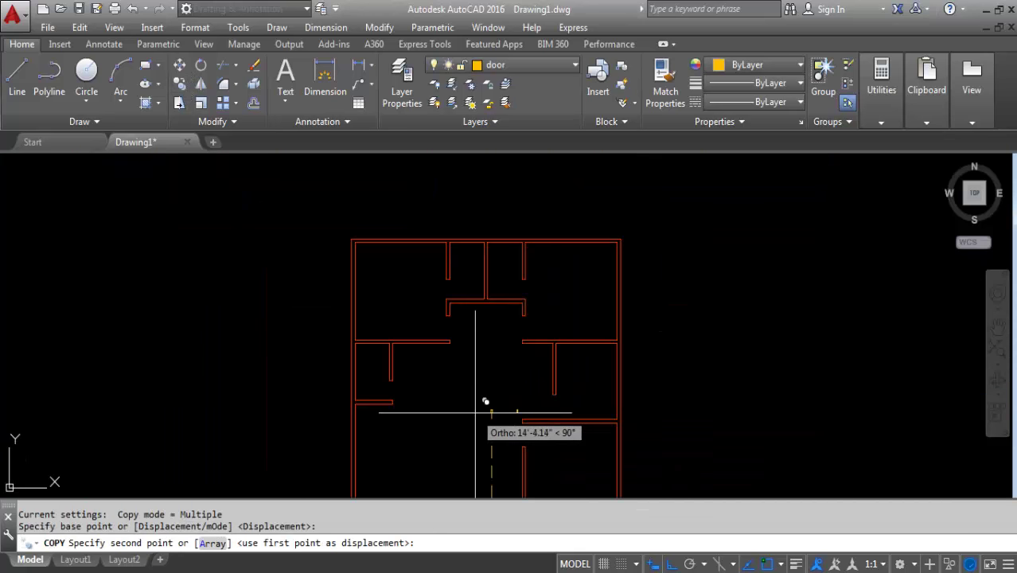
{"action": "scroll", "coordinate": [455, 357], "scroll_direction": "up", "scroll_amount": 1}
{"action": "scroll", "coordinate": [456, 352], "scroll_direction": "up", "scroll_amount": 1}
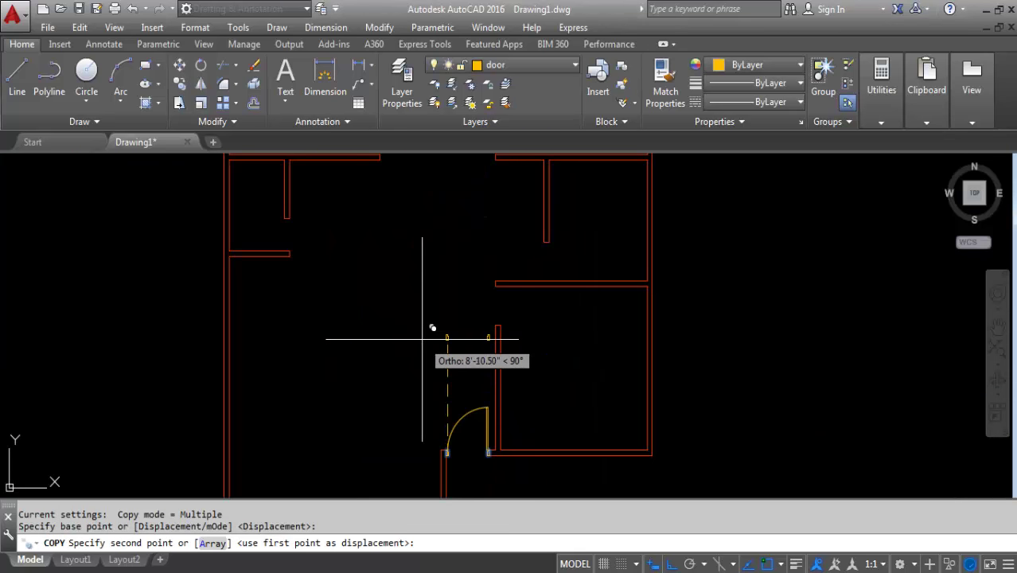
{"action": "scroll", "coordinate": [431, 342], "scroll_direction": "down", "scroll_amount": 2}
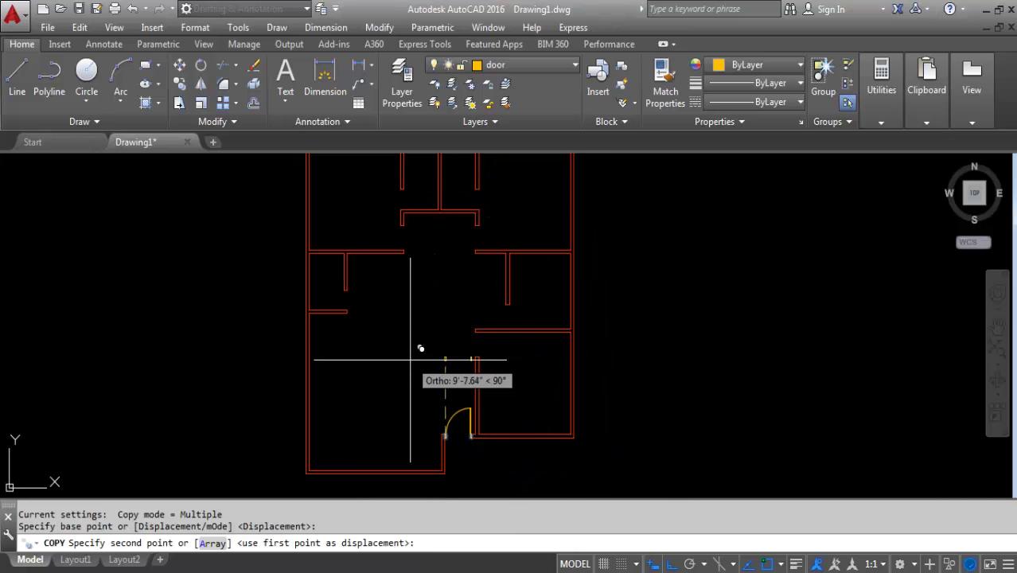
{"action": "key", "text": "Escape"}
{"action": "scroll", "coordinate": [440, 365], "scroll_direction": "up", "scroll_amount": 2}
{"action": "scroll", "coordinate": [466, 356], "scroll_direction": "up", "scroll_amount": 2}
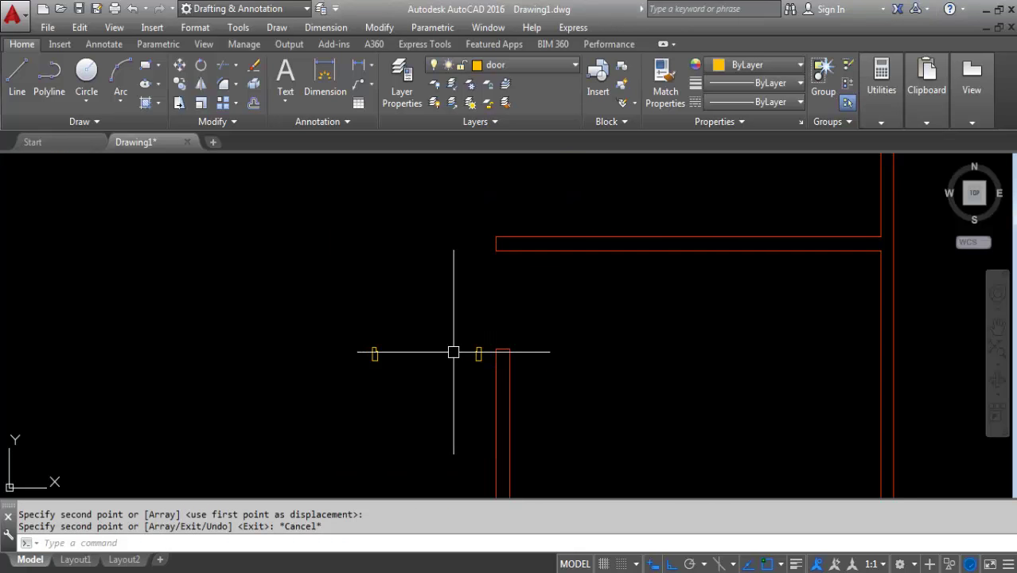
{"action": "left_click", "coordinate": [480, 348]}
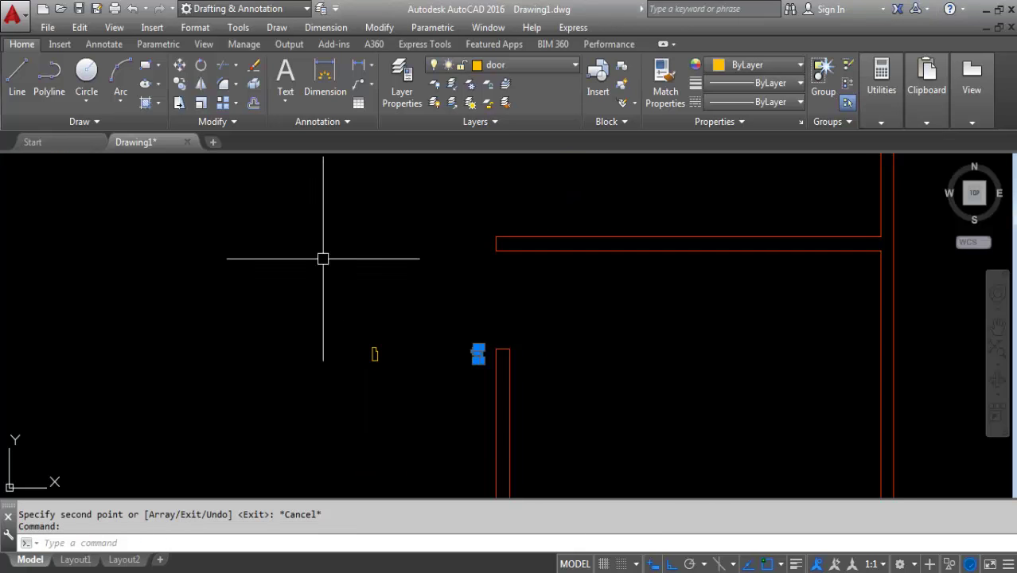
{"action": "key", "text": "Escape"}
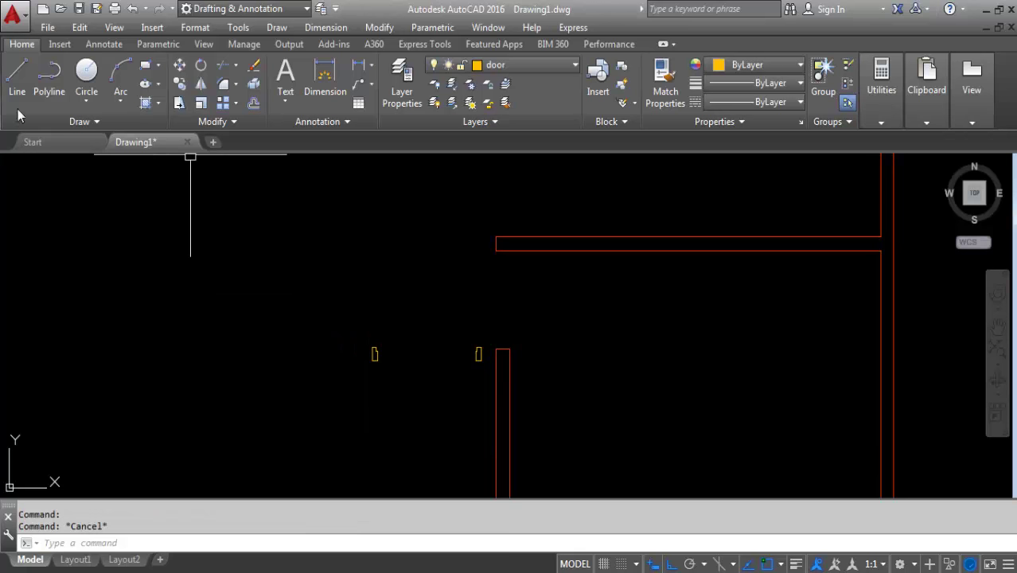
Draw a 3-foot line from the left jamb's corner
{"action": "left_click", "coordinate": [14, 77]}
{"action": "scroll", "coordinate": [363, 370], "scroll_direction": "up", "scroll_amount": 4}
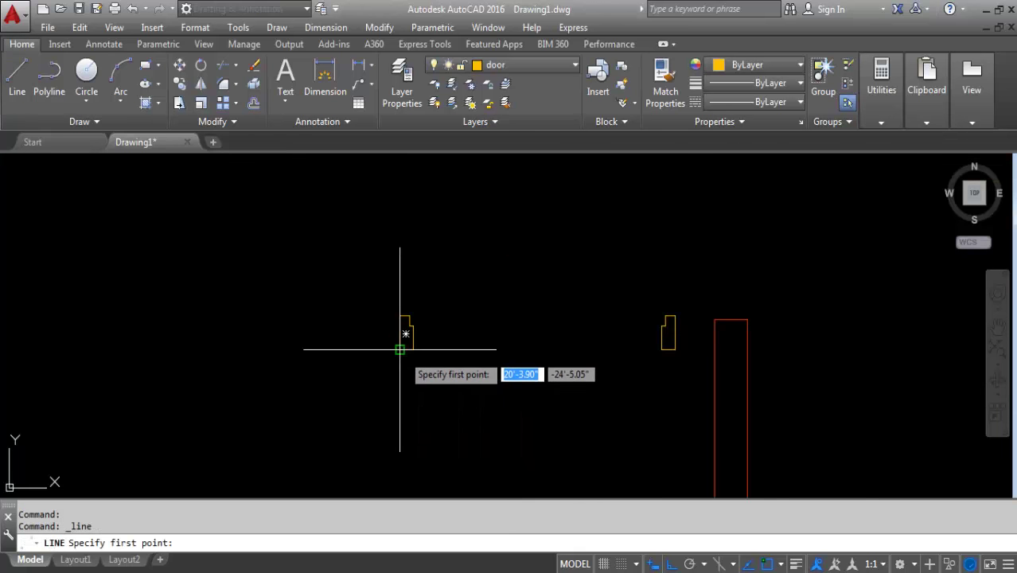
{"action": "left_click", "coordinate": [400, 348]}
{"action": "type", "text": "3"}
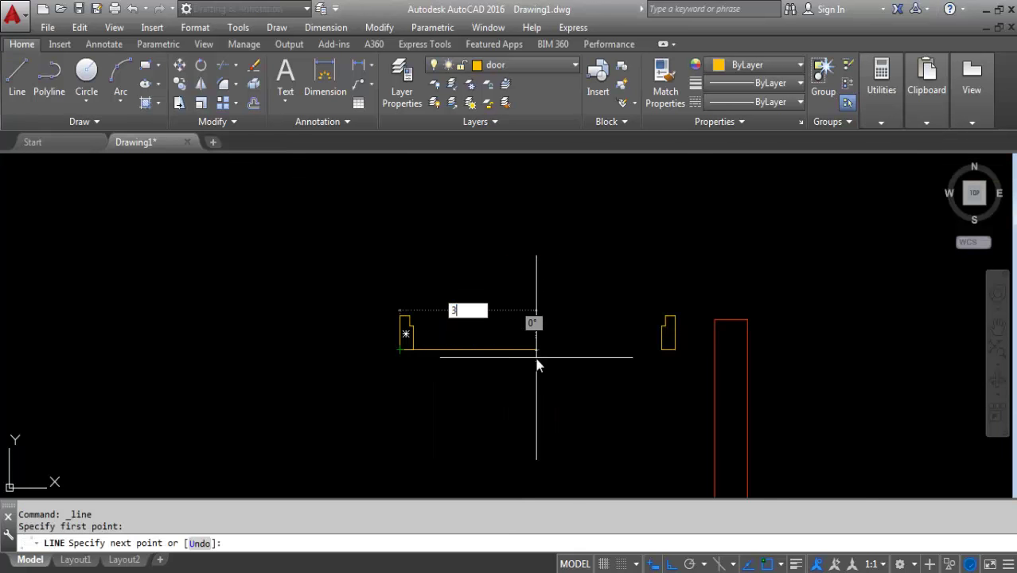
{"action": "key", "text": "Return"}
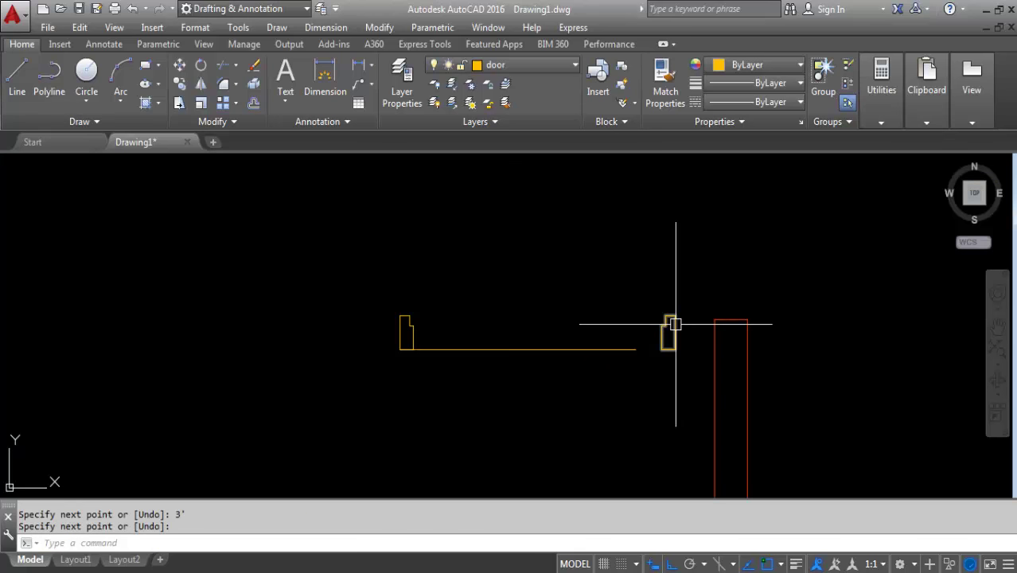
{"action": "type", "text": "M"}
Move the right jamb piece over to the wall end
{"action": "key", "text": "Return"}
{"action": "type", "text": "M"}
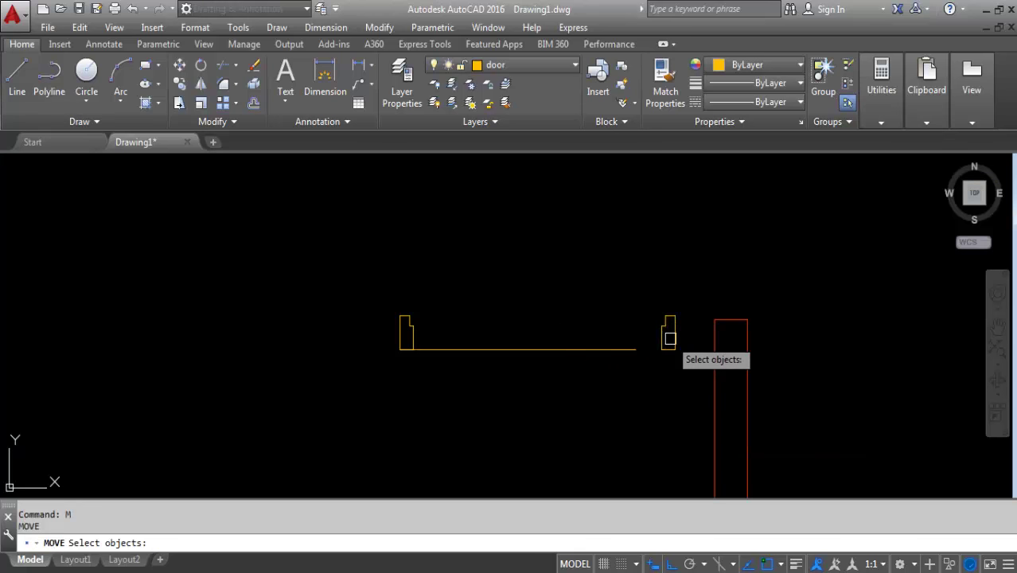
{"action": "left_click", "coordinate": [669, 335]}
{"action": "key", "text": "Return"}
{"action": "left_click", "coordinate": [675, 350]}
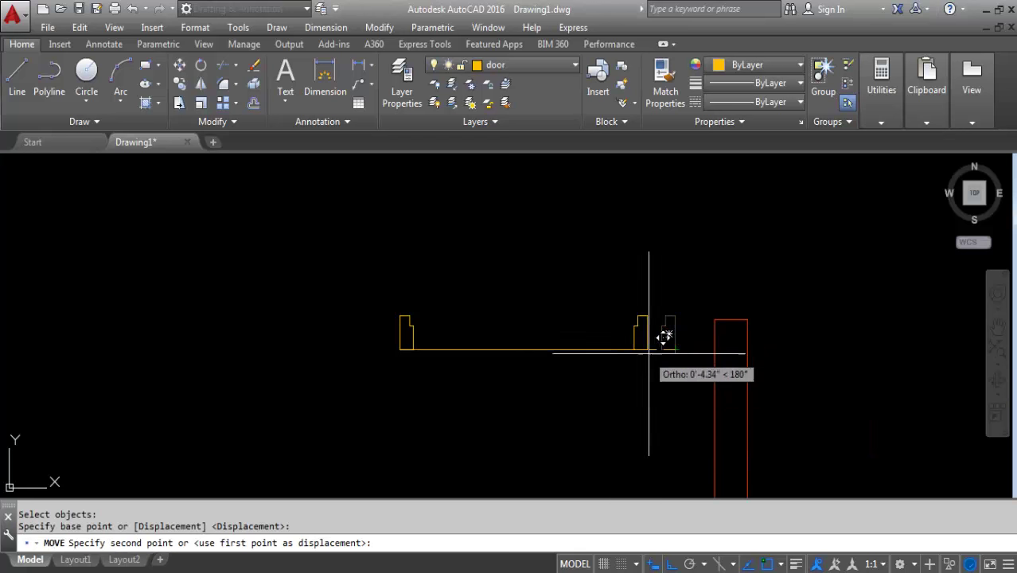
{"action": "left_click", "coordinate": [673, 334]}
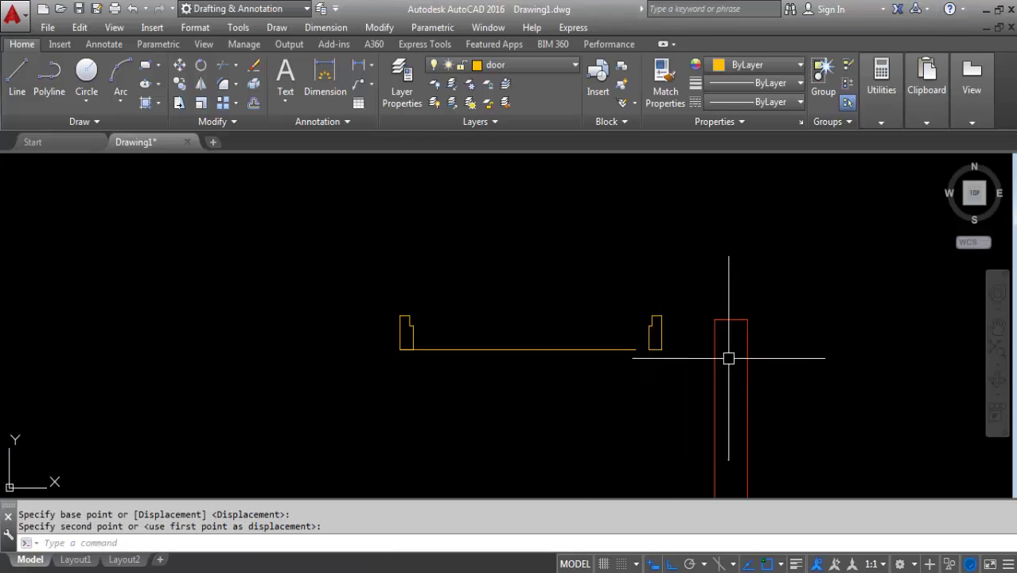
{"action": "type", "text": "m"}
{"action": "key", "text": "Return"}
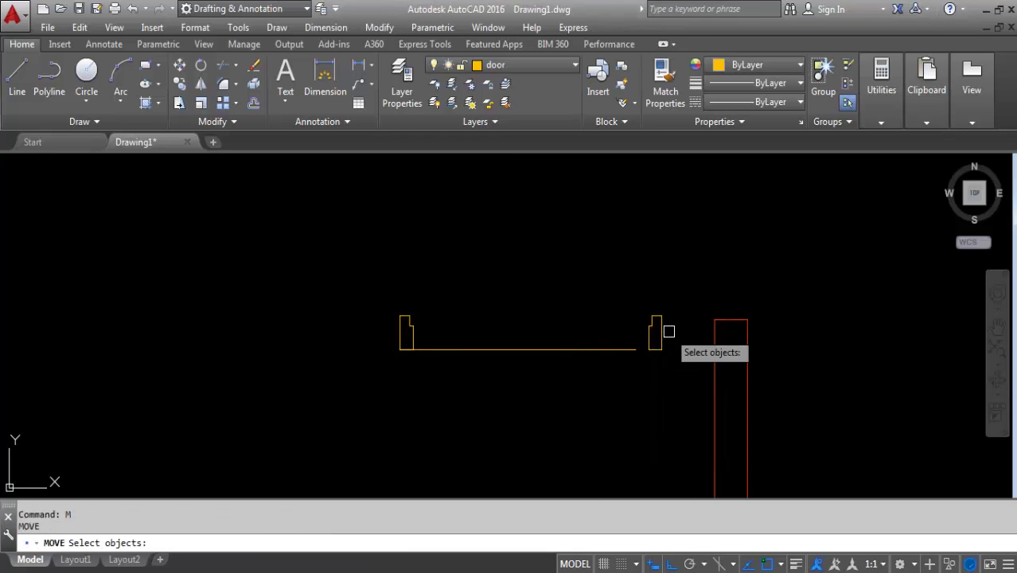
{"action": "left_click", "coordinate": [662, 328]}
{"action": "key", "text": "Return"}
{"action": "scroll", "coordinate": [665, 350], "scroll_direction": "up", "scroll_amount": 2}
{"action": "left_click", "coordinate": [660, 348]}
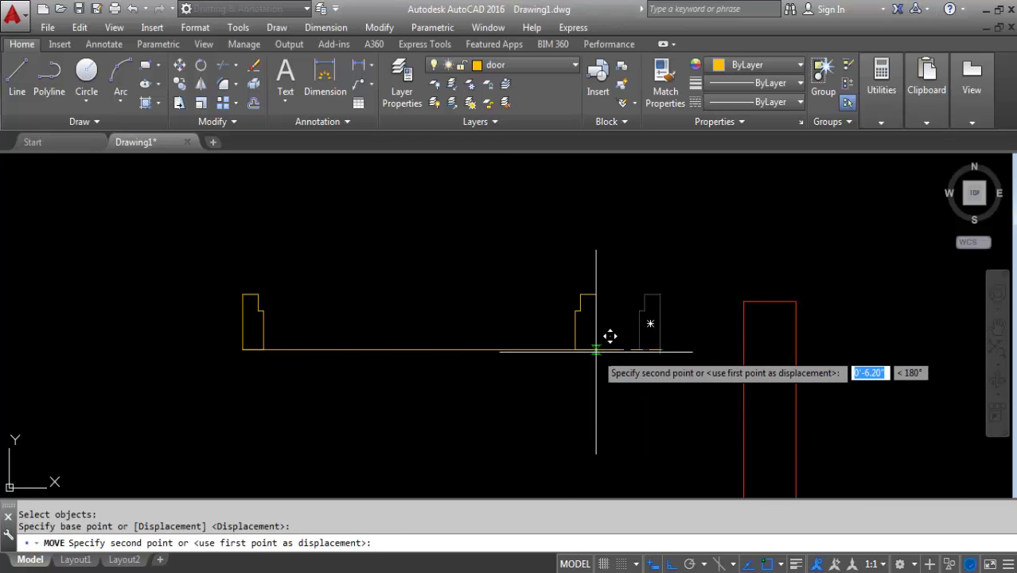
{"action": "left_click", "coordinate": [615, 348]}
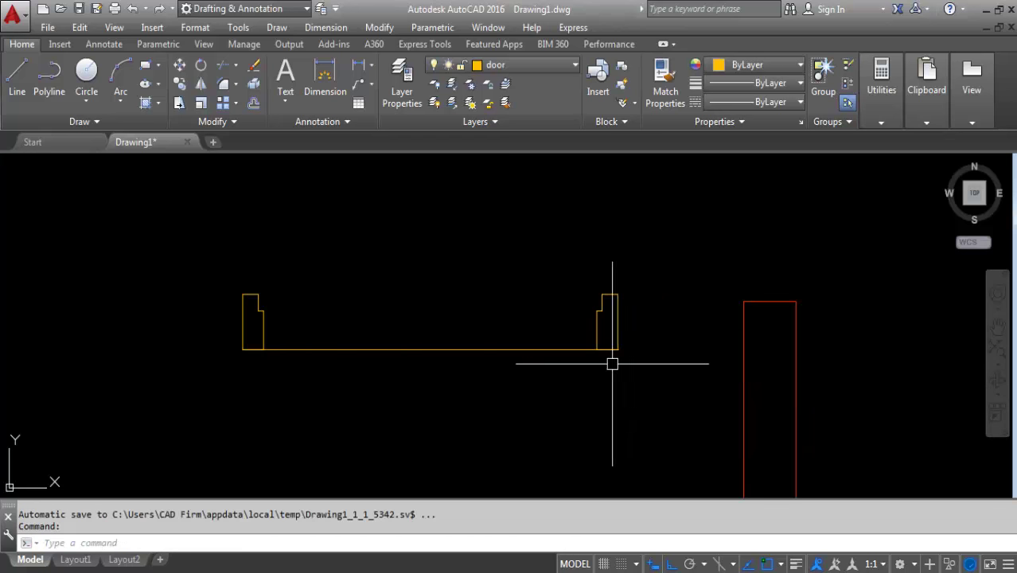
Shift the jamb slightly right and select the horizontal line between the jambs
{"action": "scroll", "coordinate": [611, 339], "scroll_direction": "up", "scroll_amount": 5}
{"action": "type", "text": "m"}
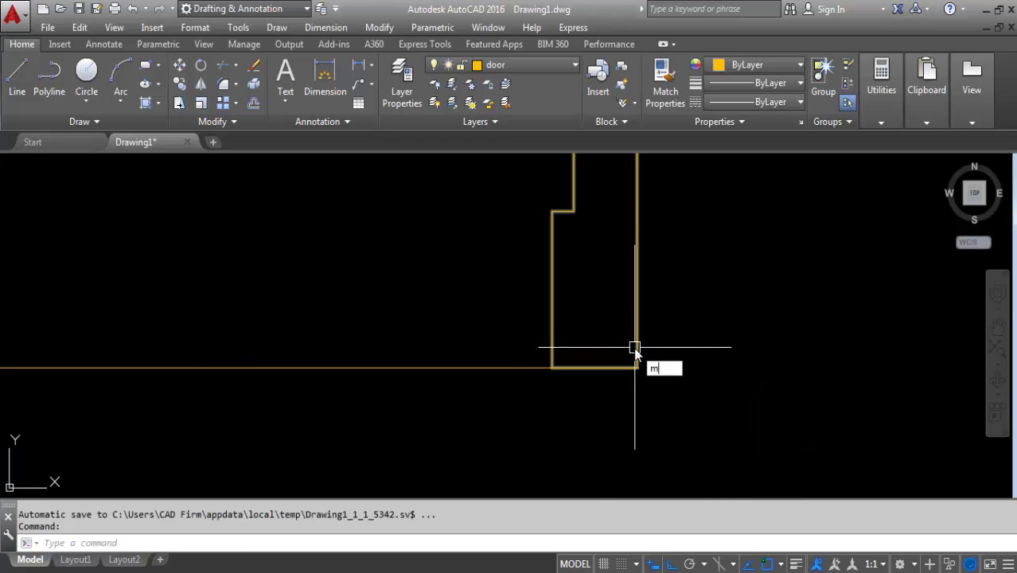
{"action": "key", "text": "Return"}
{"action": "left_click", "coordinate": [636, 340]}
{"action": "key", "text": "Return"}
{"action": "scroll", "coordinate": [635, 370], "scroll_direction": "up", "scroll_amount": 3}
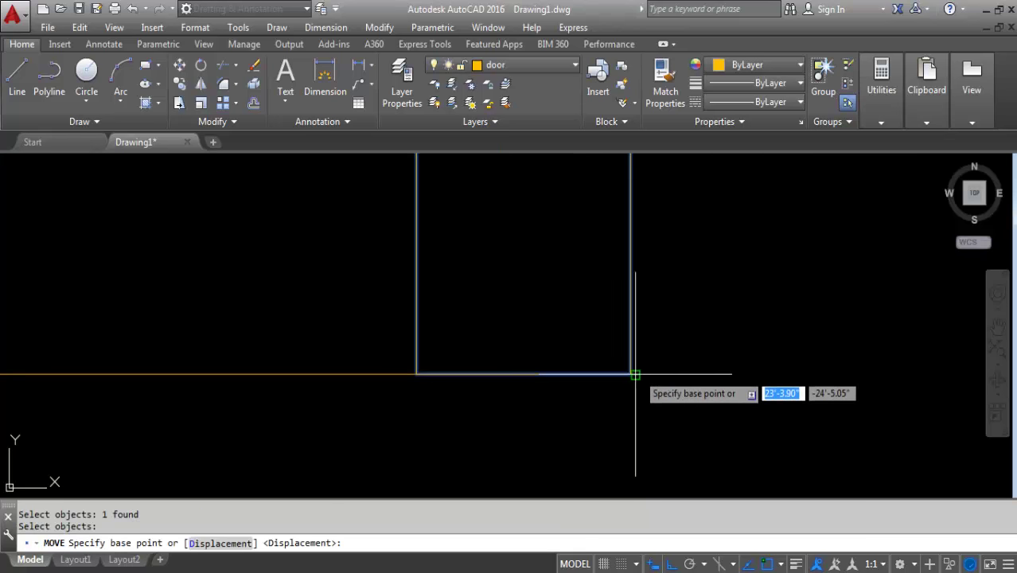
{"action": "left_click", "coordinate": [636, 373]}
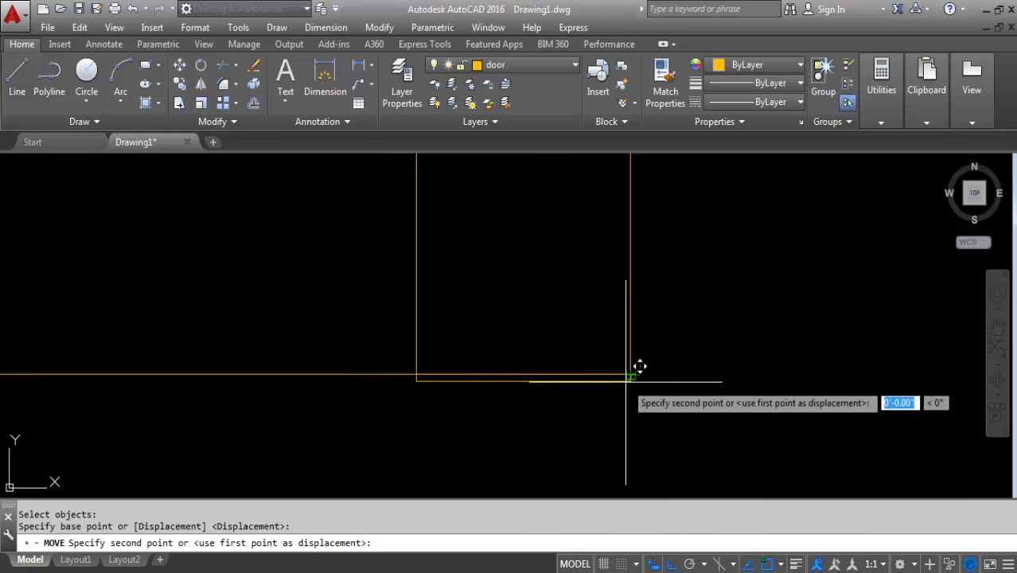
{"action": "left_click", "coordinate": [639, 374]}
{"action": "scroll", "coordinate": [722, 389], "scroll_direction": "down", "scroll_amount": 3}
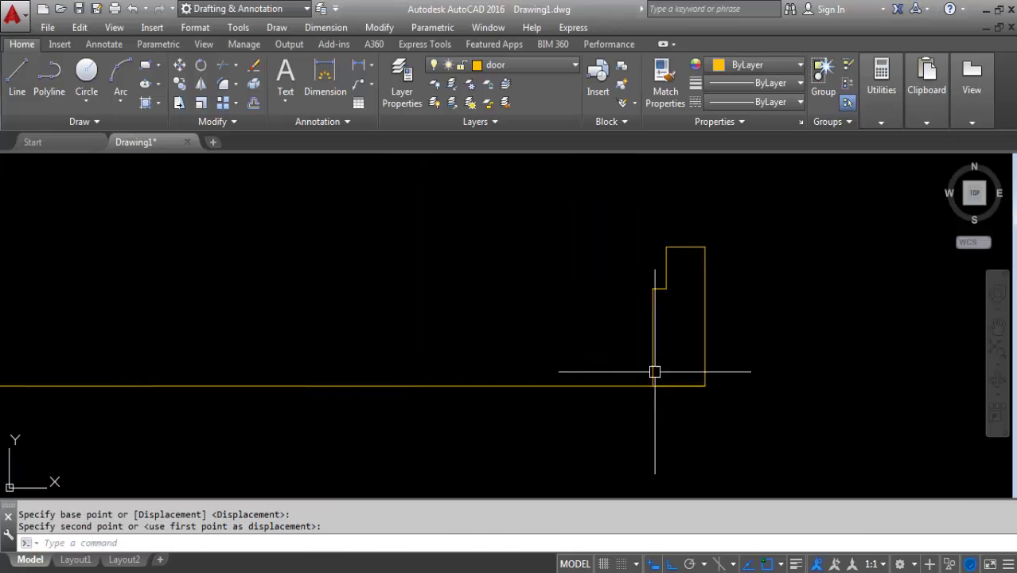
{"action": "scroll", "coordinate": [655, 370], "scroll_direction": "down", "scroll_amount": 3}
{"action": "left_click", "coordinate": [535, 360]}
{"action": "left_click", "coordinate": [517, 401]}
Delete the horizontal line and draw the door leaf rectangle between the jambs
{"action": "key", "text": "Delete"}
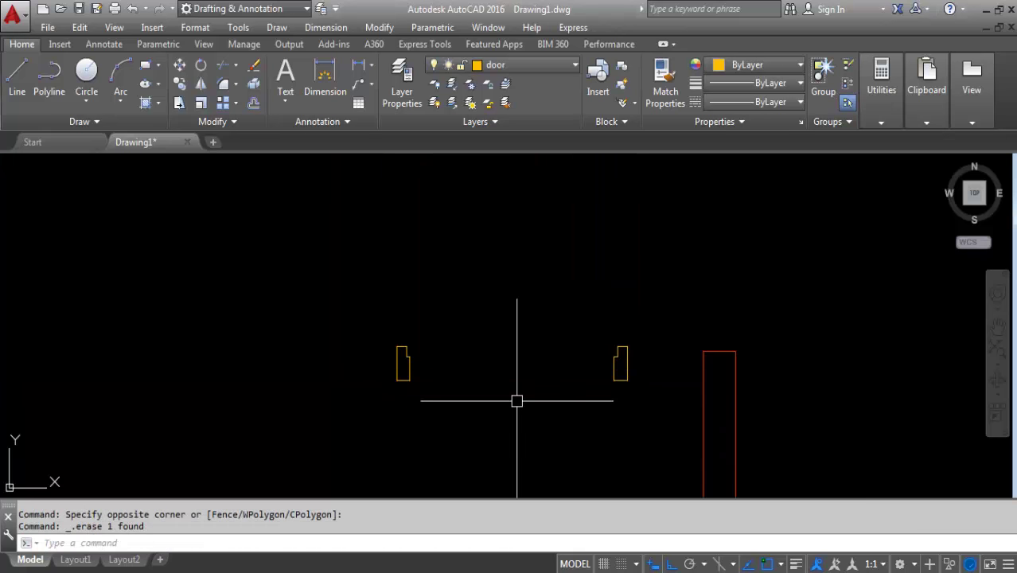
{"action": "type", "text": "R"}
{"action": "key", "text": "BackSpace"}
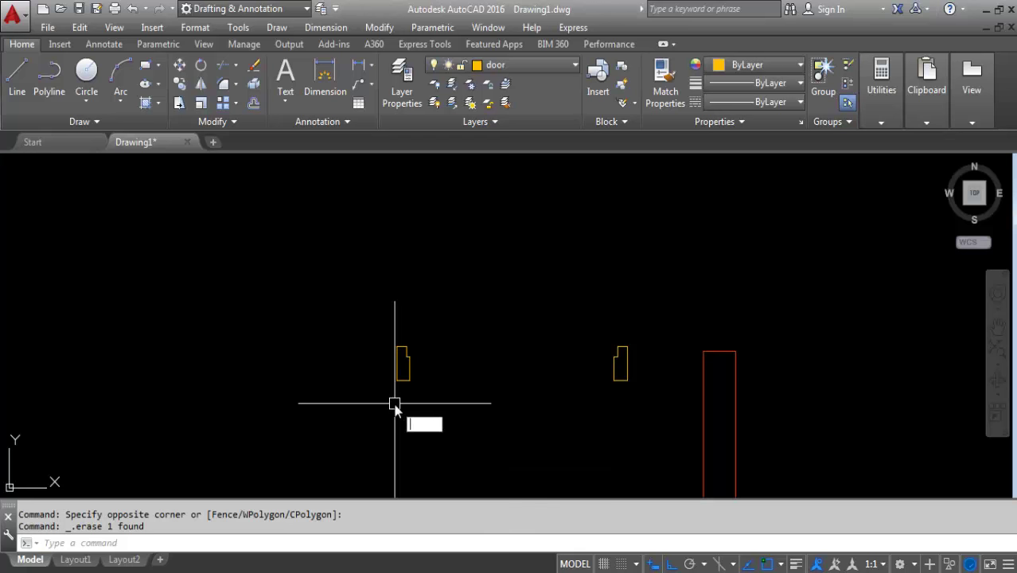
{"action": "type", "text": "re"}
{"action": "key", "text": "Return"}
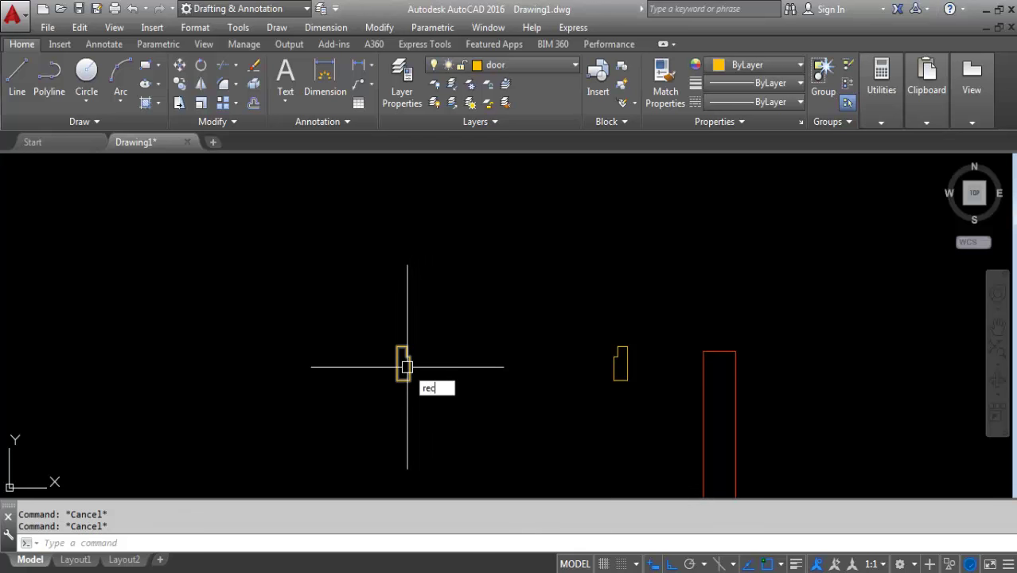
{"action": "key", "text": "Return"}
{"action": "left_click", "coordinate": [406, 347]}
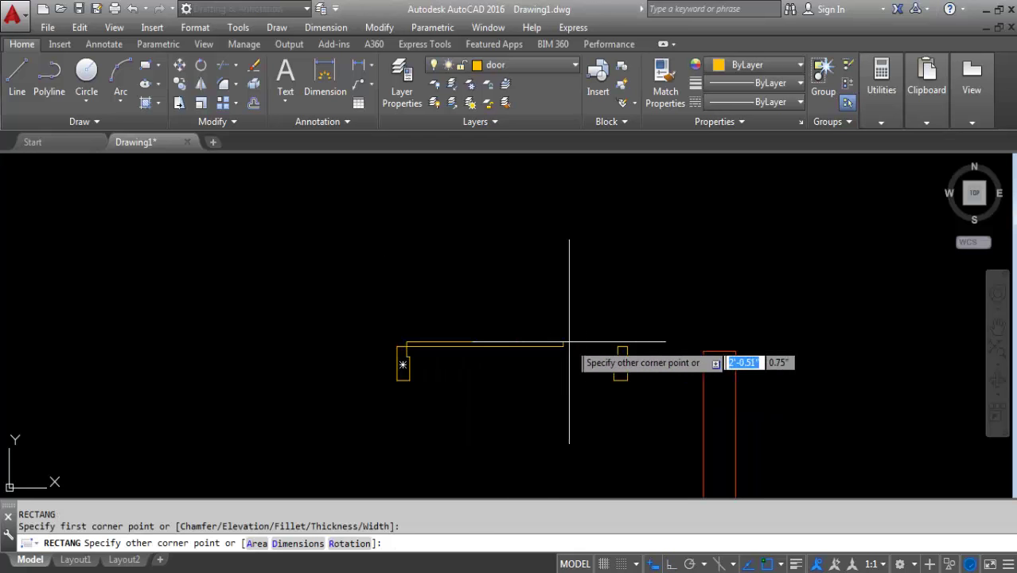
{"action": "scroll", "coordinate": [617, 350], "scroll_direction": "up", "scroll_amount": 4}
{"action": "left_click", "coordinate": [615, 363]}
{"action": "type", "text": "ro"}
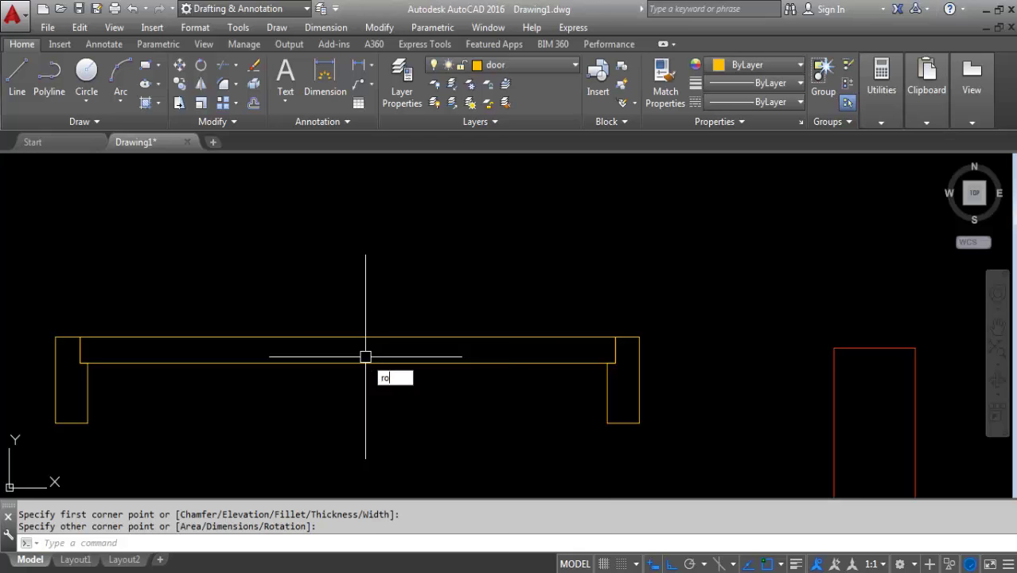
Rotate the door leaf 270° about the right jamb so it stands upright
{"action": "type", "text": "t"}
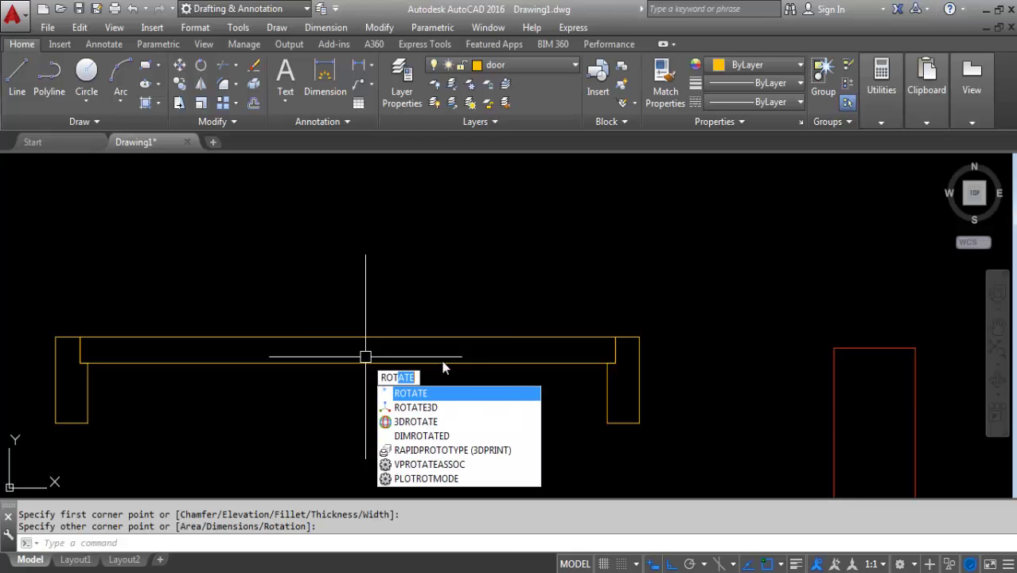
{"action": "left_click", "coordinate": [430, 393]}
{"action": "left_click_drag", "start_coordinate": [495, 319], "coordinate": [488, 382]}
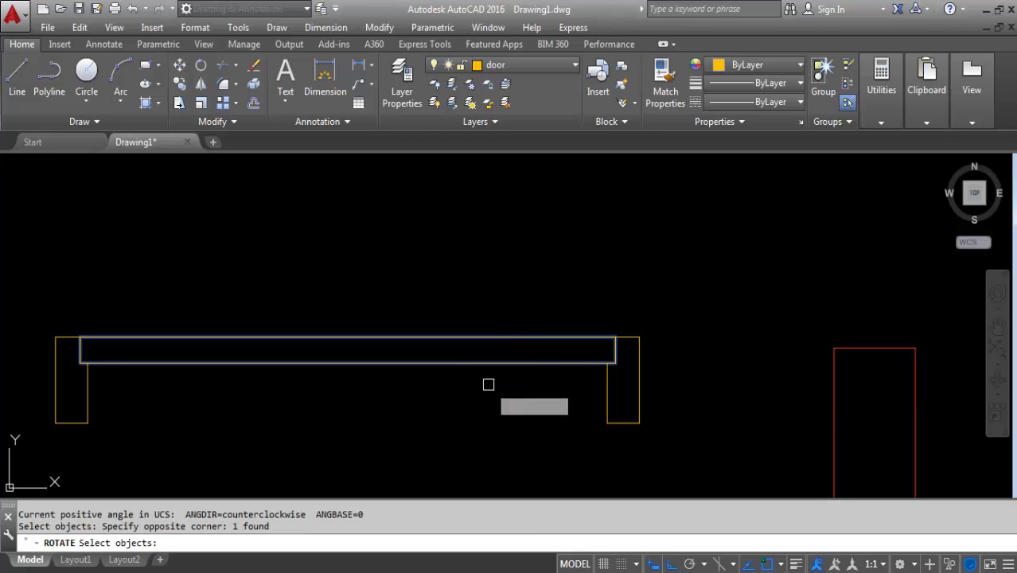
{"action": "key", "text": "Return"}
{"action": "left_click", "coordinate": [615, 338]}
{"action": "left_click", "coordinate": [635, 427]}
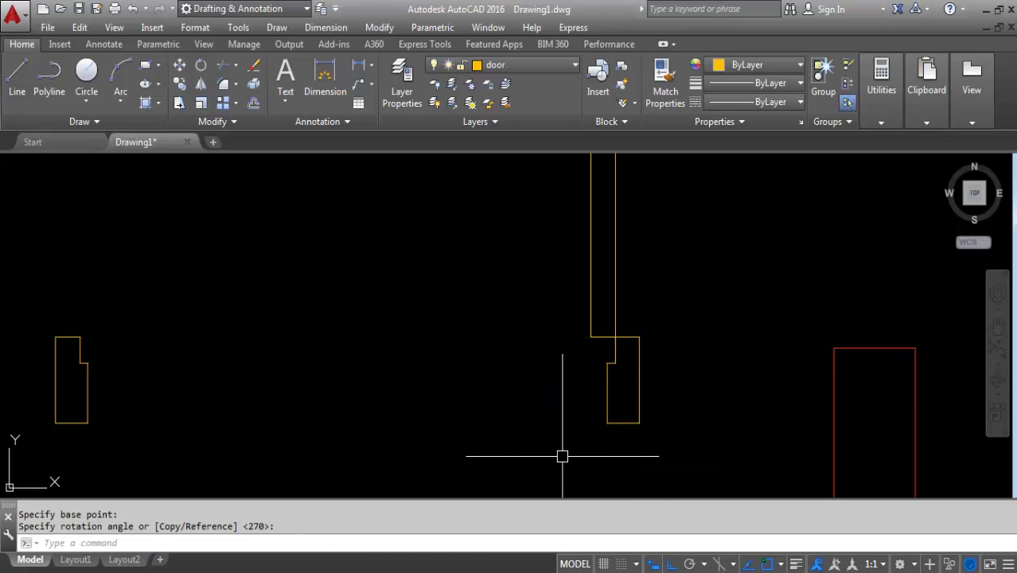
{"action": "scroll", "coordinate": [557, 446], "scroll_direction": "down", "scroll_amount": 2}
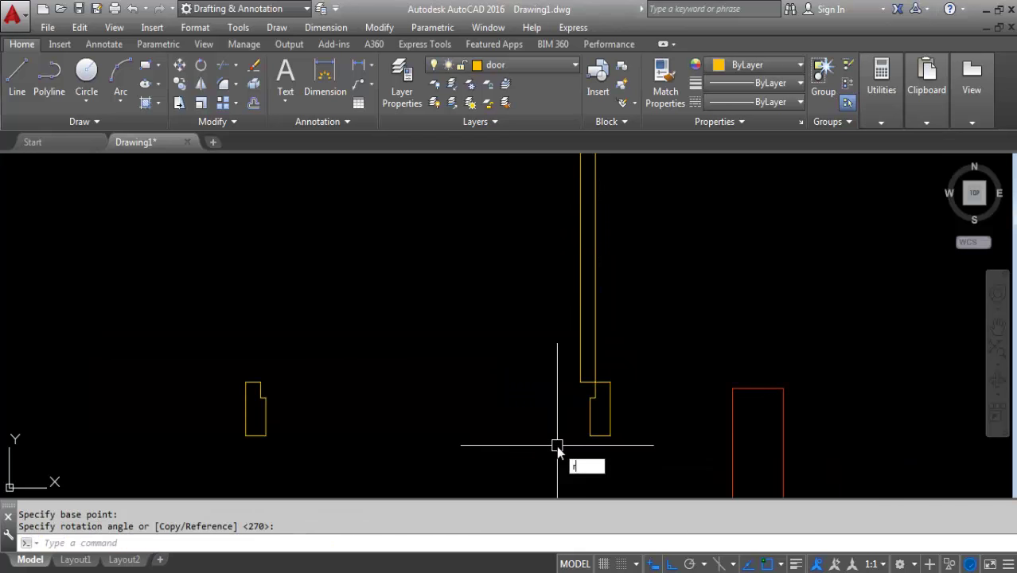
Draw a 90° Center-Start-Angle swing arc from the leaf's base, starting at its top
{"action": "type", "text": "c"}
{"action": "key", "text": "BackSpace"}
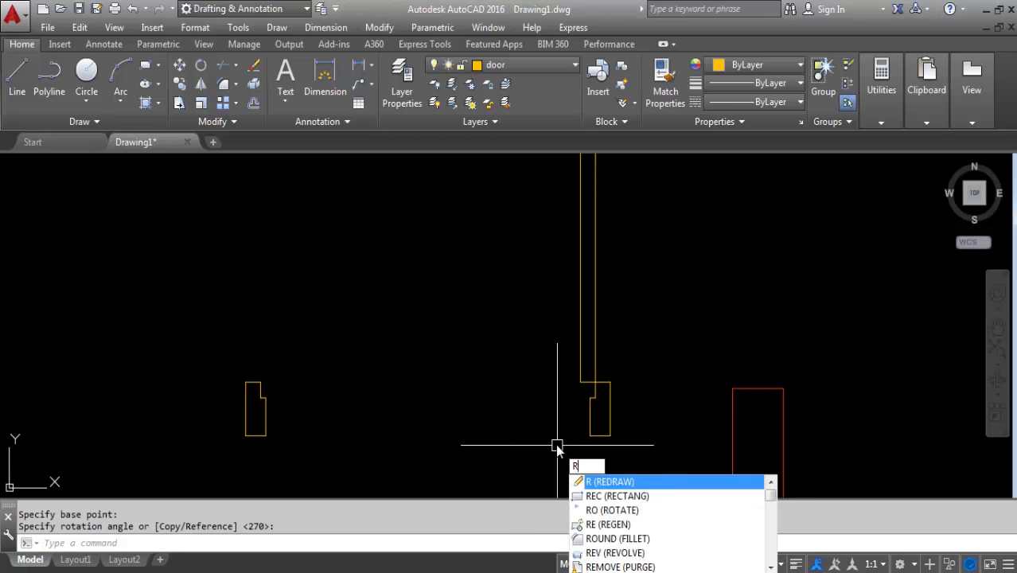
{"action": "key", "text": "Escape"}
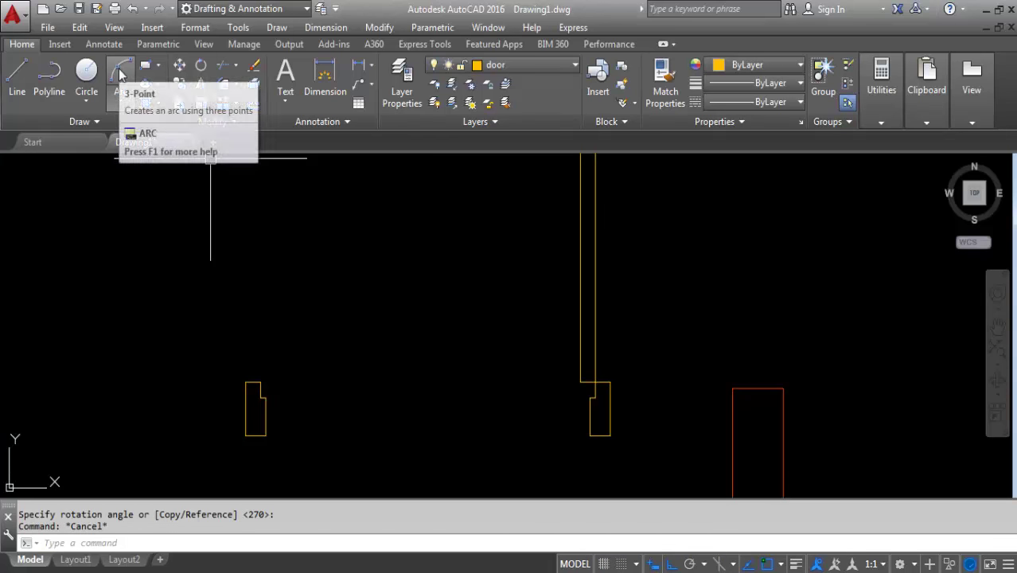
{"action": "left_click", "coordinate": [120, 74]}
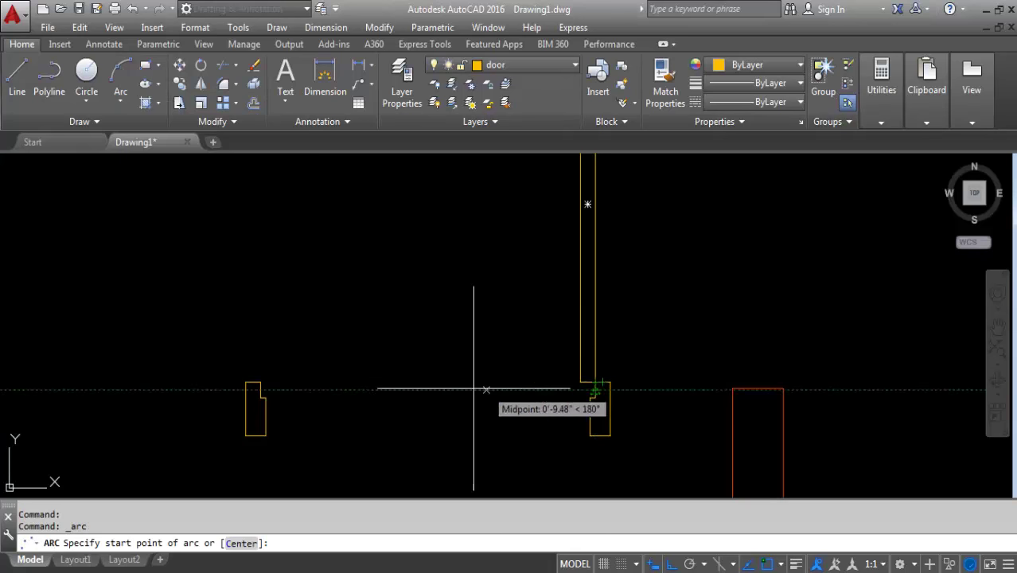
{"action": "right_click", "coordinate": [403, 353]}
{"action": "left_click", "coordinate": [426, 438]}
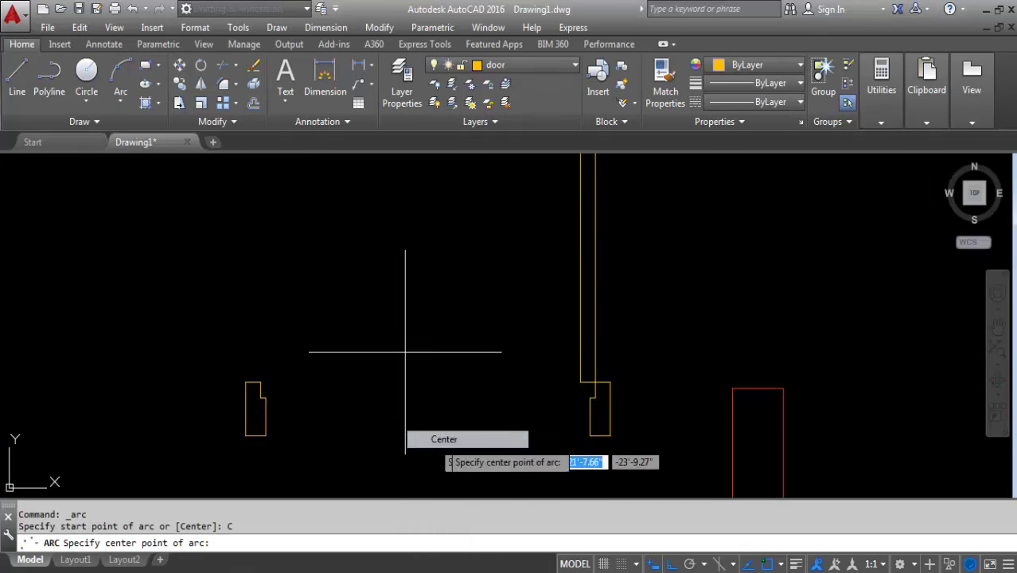
{"action": "left_click", "coordinate": [603, 387]}
{"action": "scroll", "coordinate": [604, 402], "scroll_direction": "down", "scroll_amount": 2}
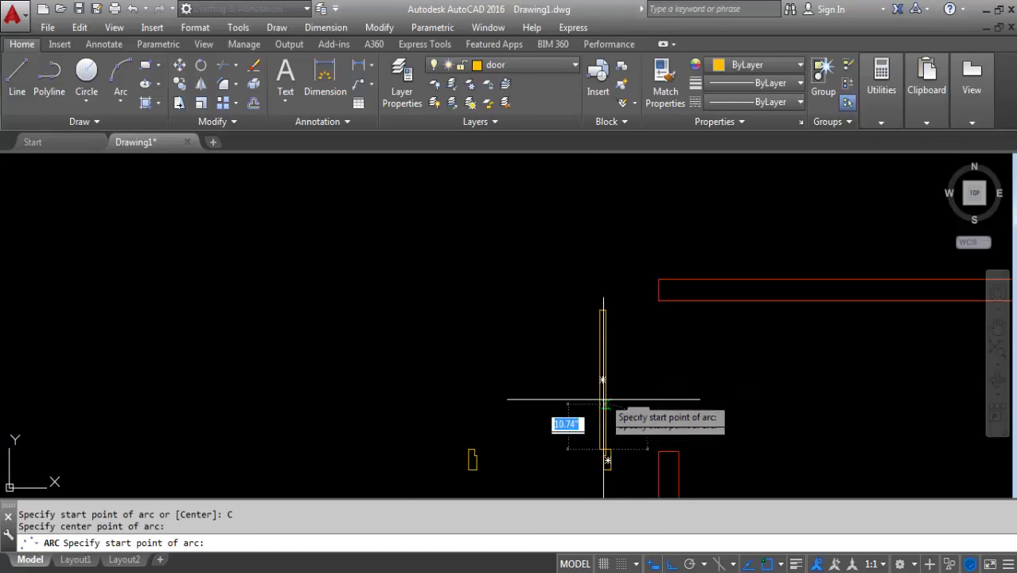
{"action": "left_click", "coordinate": [596, 300]}
{"action": "scroll", "coordinate": [529, 254], "scroll_direction": "down", "scroll_amount": 1}
{"action": "right_click", "coordinate": [405, 355]}
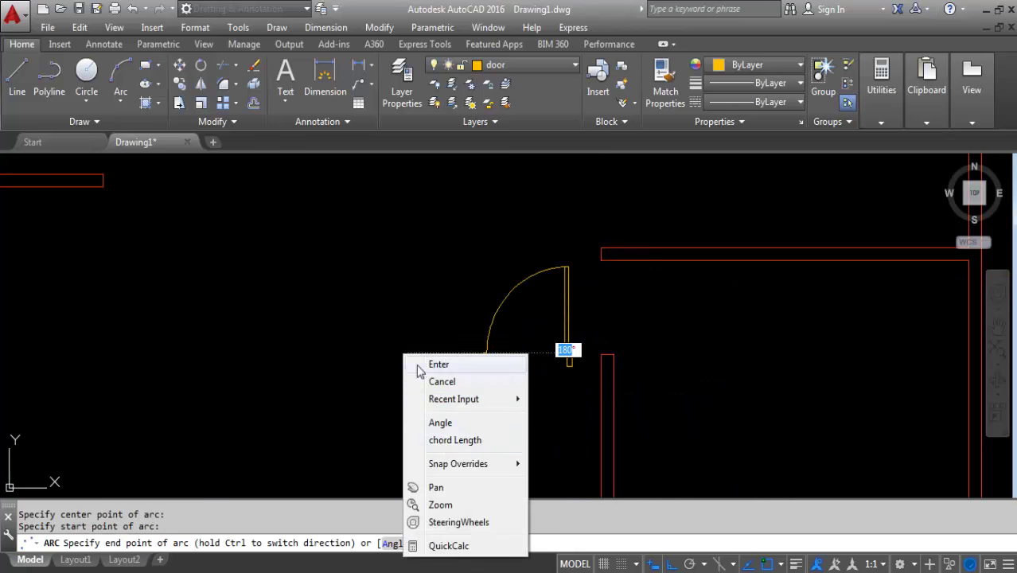
{"action": "left_click", "coordinate": [438, 423]}
{"action": "type", "text": "90"}
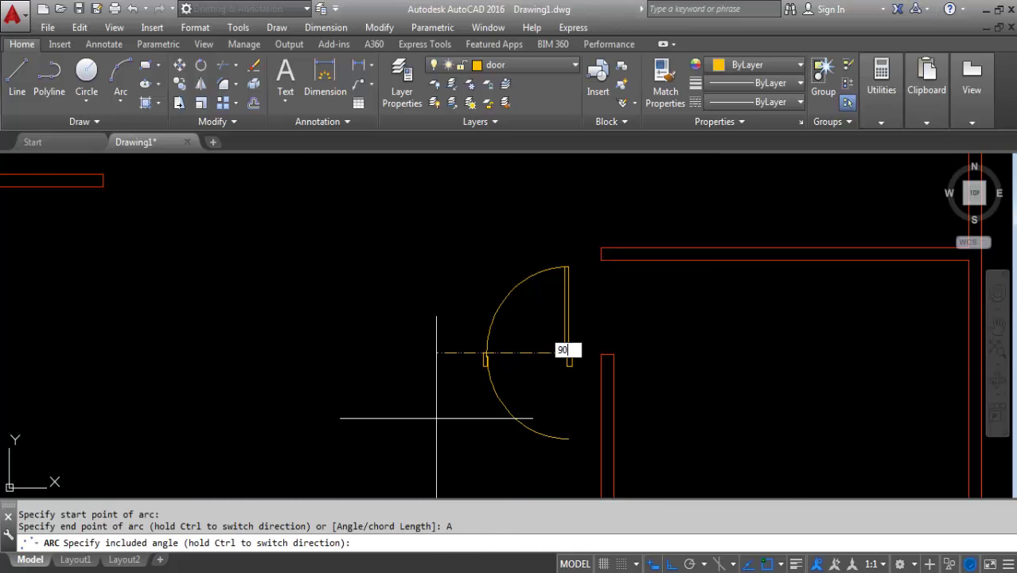
{"action": "key", "text": "Return"}
{"action": "scroll", "coordinate": [502, 358], "scroll_direction": "down", "scroll_amount": 1}
{"action": "scroll", "coordinate": [517, 356], "scroll_direction": "up", "scroll_amount": 1}
{"action": "type", "text": "B"}
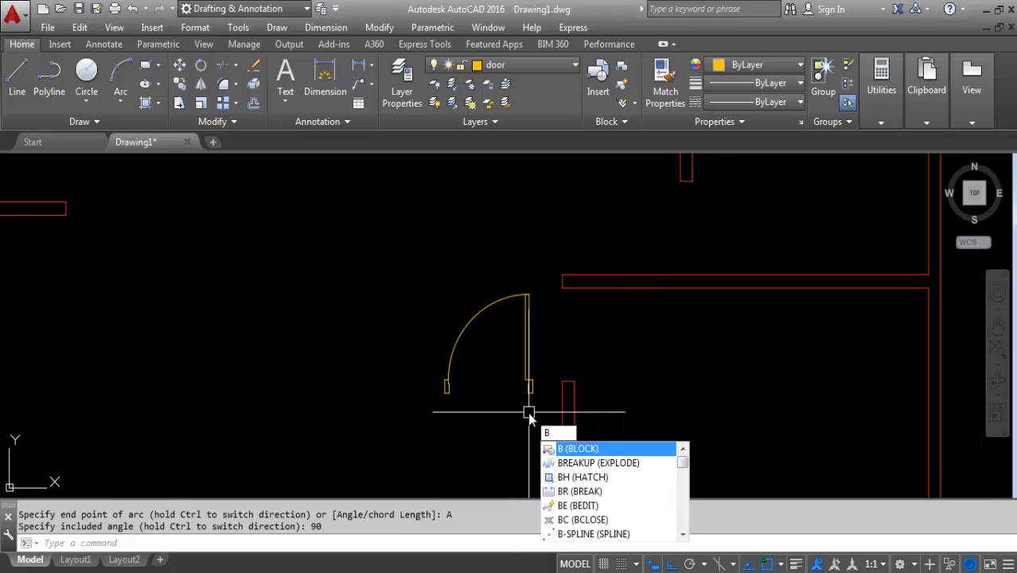
Start a block definition and window-select the four door pieces
{"action": "key", "text": "Return"}
{"action": "type", "text": "door3"}
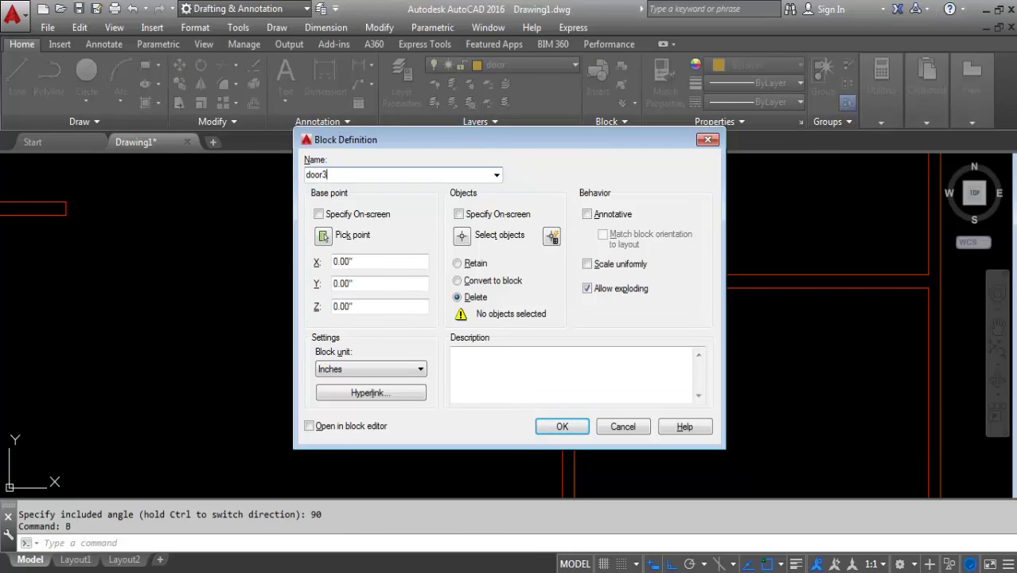
{"action": "left_click", "coordinate": [470, 238]}
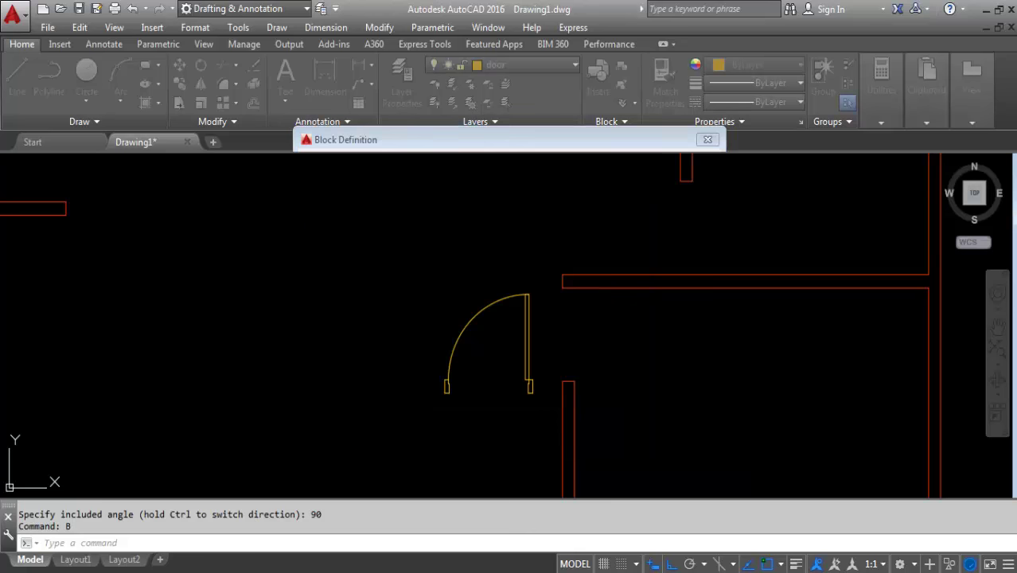
{"action": "left_click", "coordinate": [544, 273]}
{"action": "left_click", "coordinate": [388, 428]}
{"action": "key", "text": "Return"}
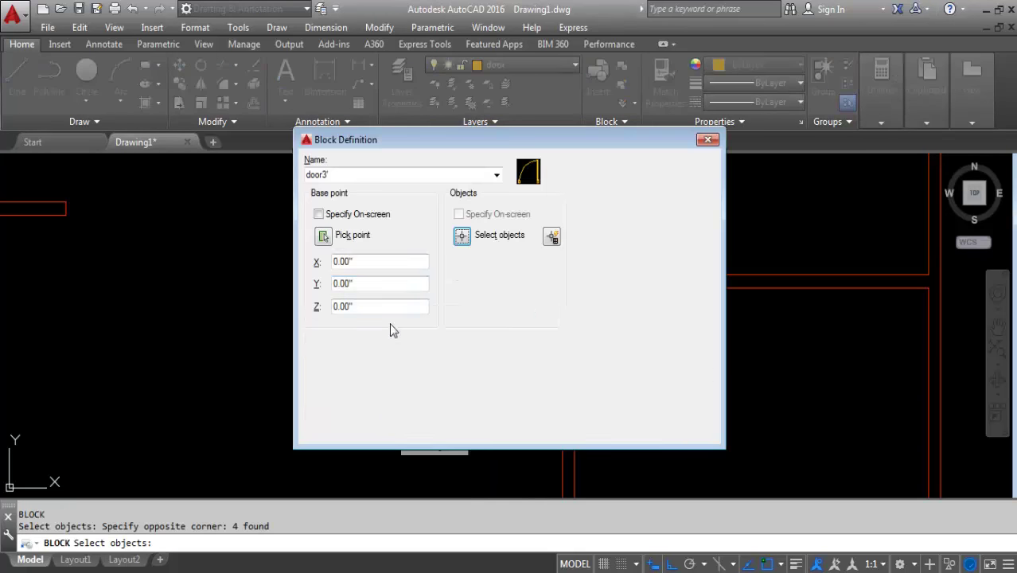
Set the base point at the door corner and save the block as door3'
{"action": "left_click", "coordinate": [325, 235]}
{"action": "scroll", "coordinate": [522, 398], "scroll_direction": "up", "scroll_amount": 2}
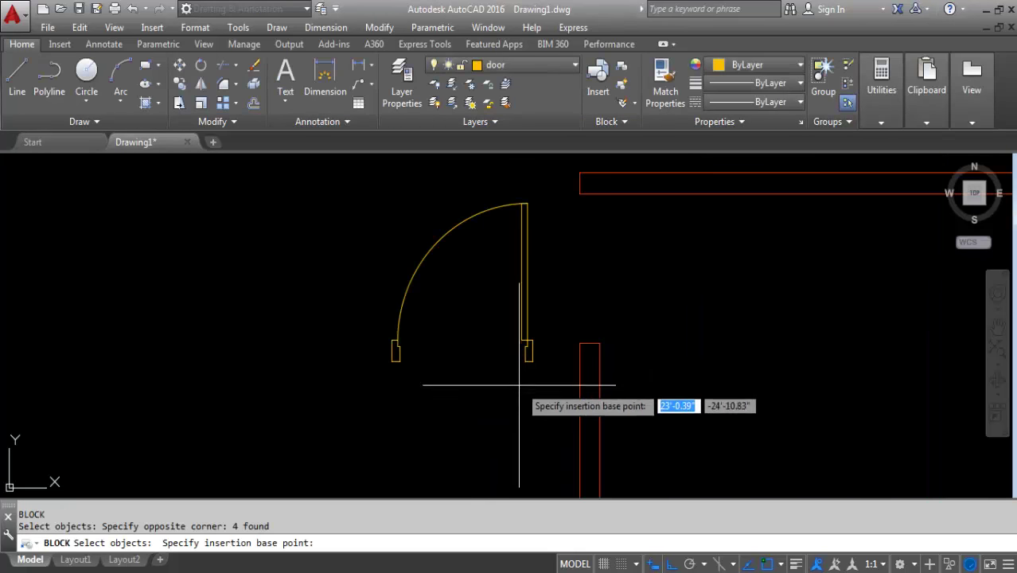
{"action": "scroll", "coordinate": [532, 351], "scroll_direction": "up", "scroll_amount": 2}
{"action": "left_click", "coordinate": [534, 334]}
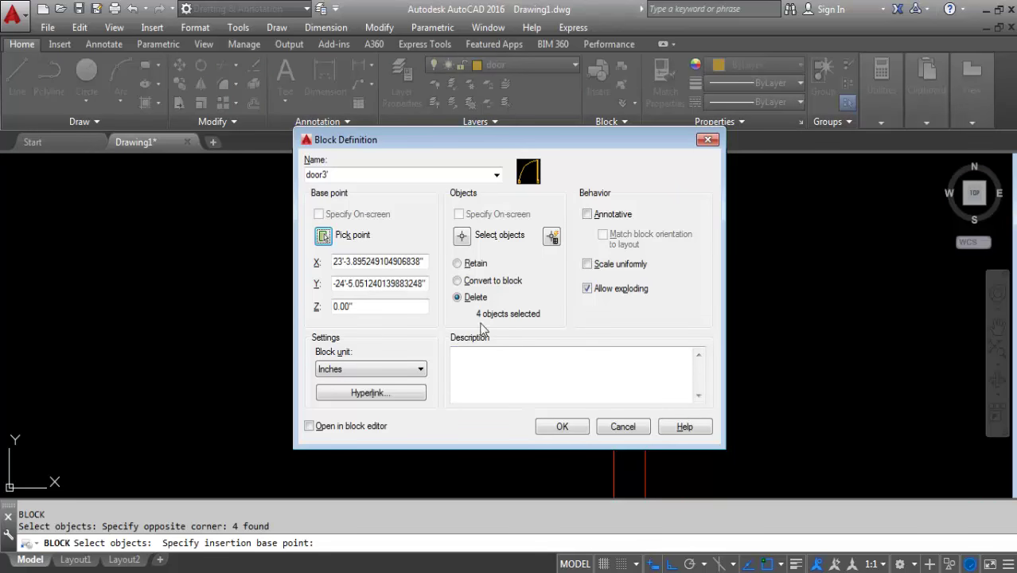
{"action": "left_click", "coordinate": [549, 430]}
{"action": "scroll", "coordinate": [540, 426], "scroll_direction": "down", "scroll_amount": 2}
{"action": "scroll", "coordinate": [532, 421], "scroll_direction": "down", "scroll_amount": 2}
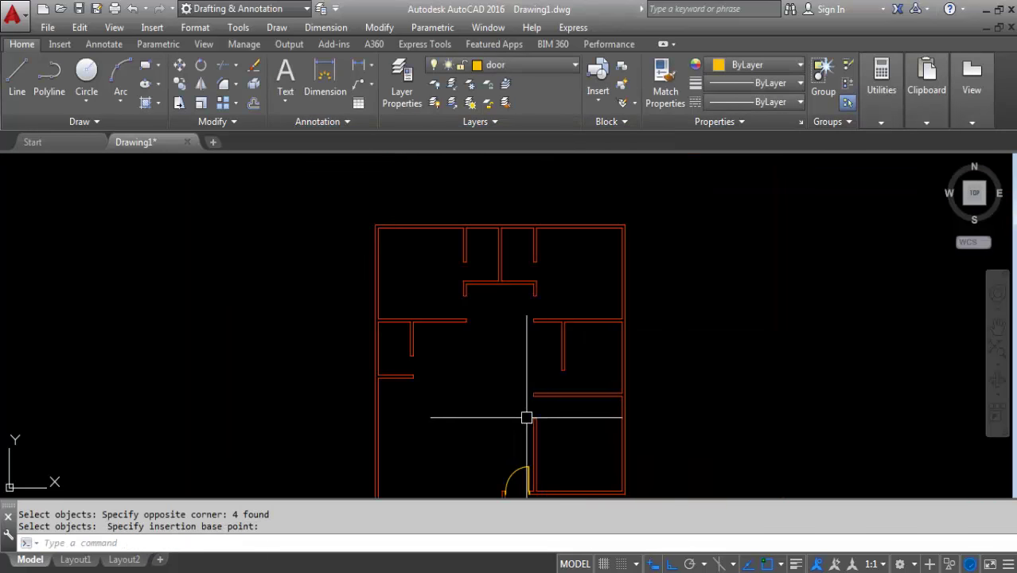
{"action": "scroll", "coordinate": [534, 398], "scroll_direction": "up", "scroll_amount": 3}
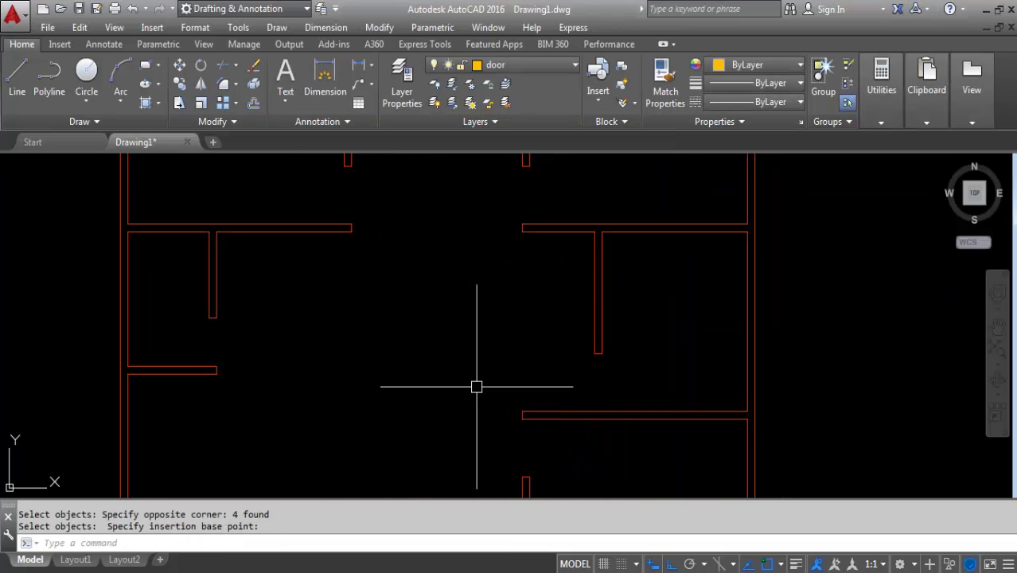
Insert the door3' block rotated 90° into the doorway at the centre of the hall
{"action": "type", "text": "I"}
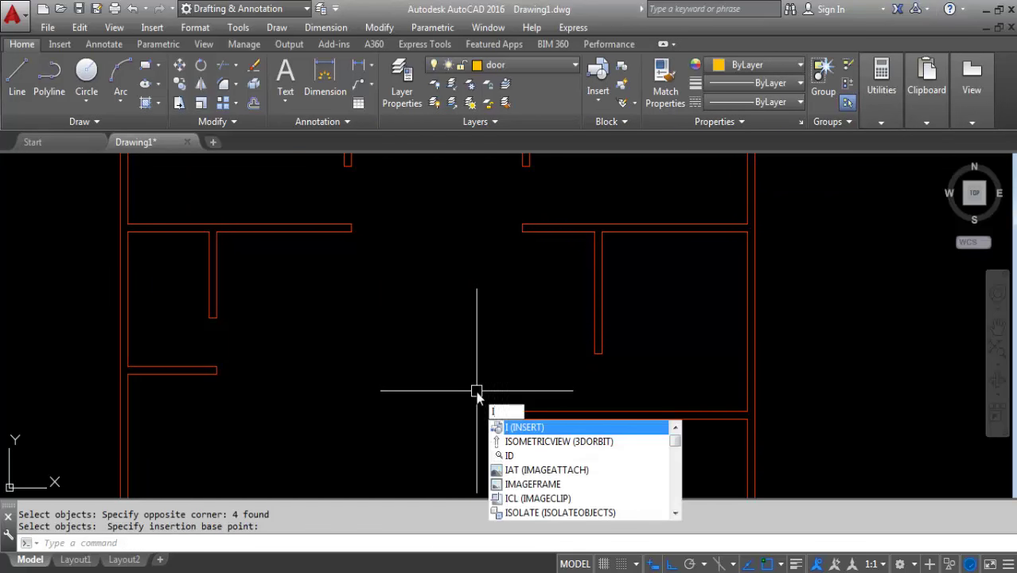
{"action": "key", "text": "Return"}
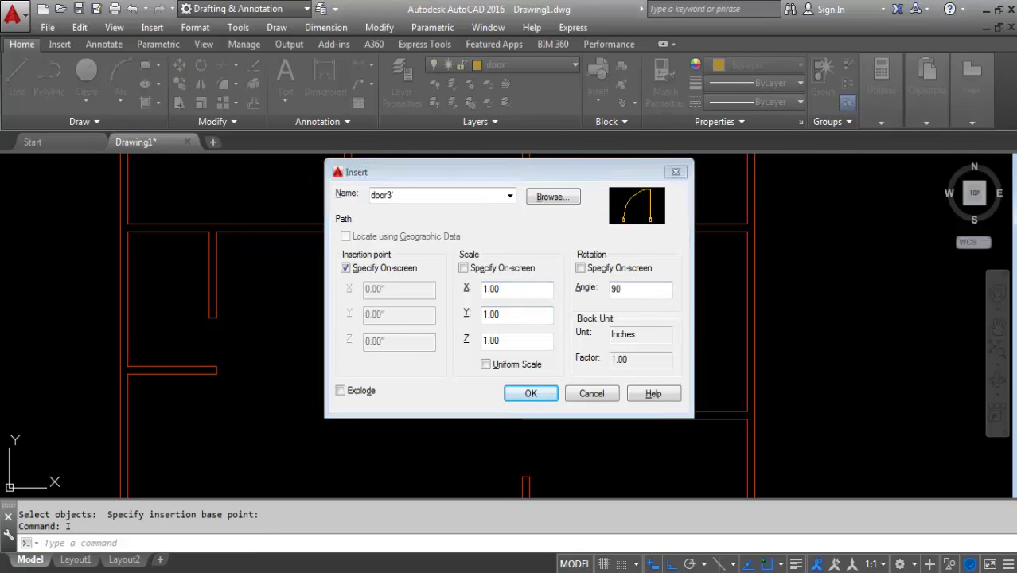
{"action": "key", "text": "Return"}
{"action": "scroll", "coordinate": [584, 403], "scroll_direction": "down", "scroll_amount": 2}
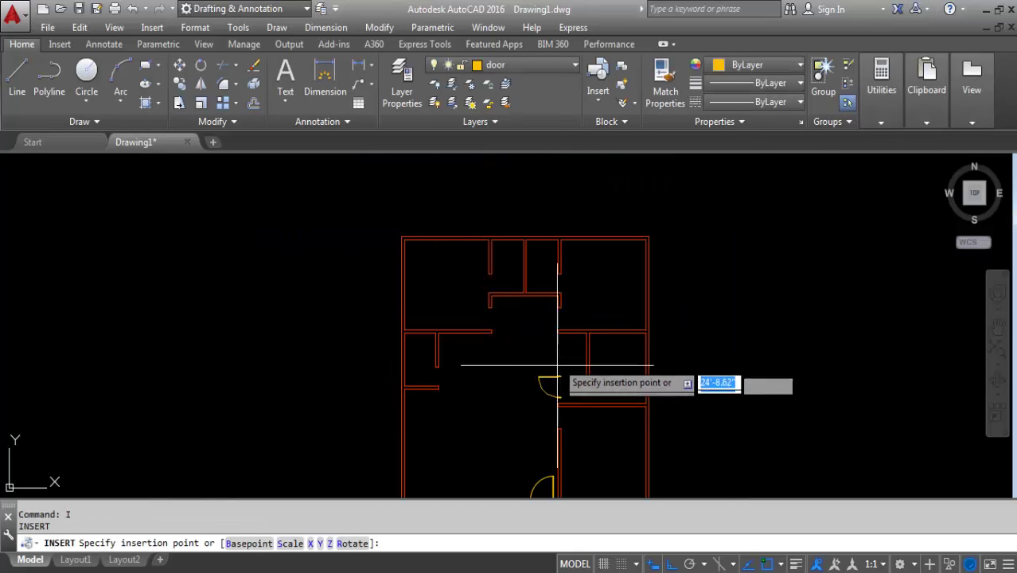
{"action": "scroll", "coordinate": [484, 345], "scroll_direction": "up", "scroll_amount": 2}
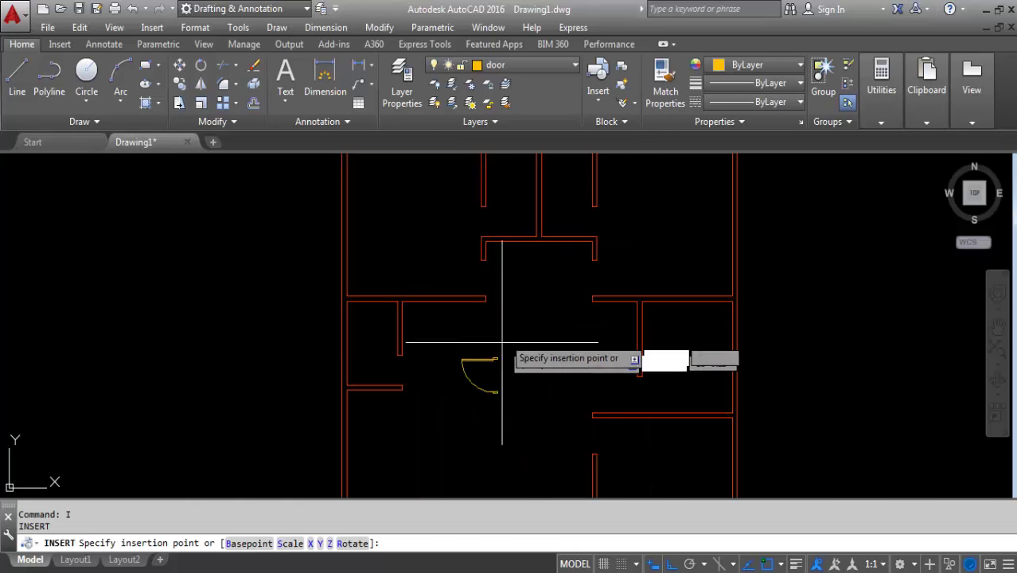
{"action": "scroll", "coordinate": [522, 282], "scroll_direction": "up", "scroll_amount": 2}
{"action": "left_click", "coordinate": [560, 277]}
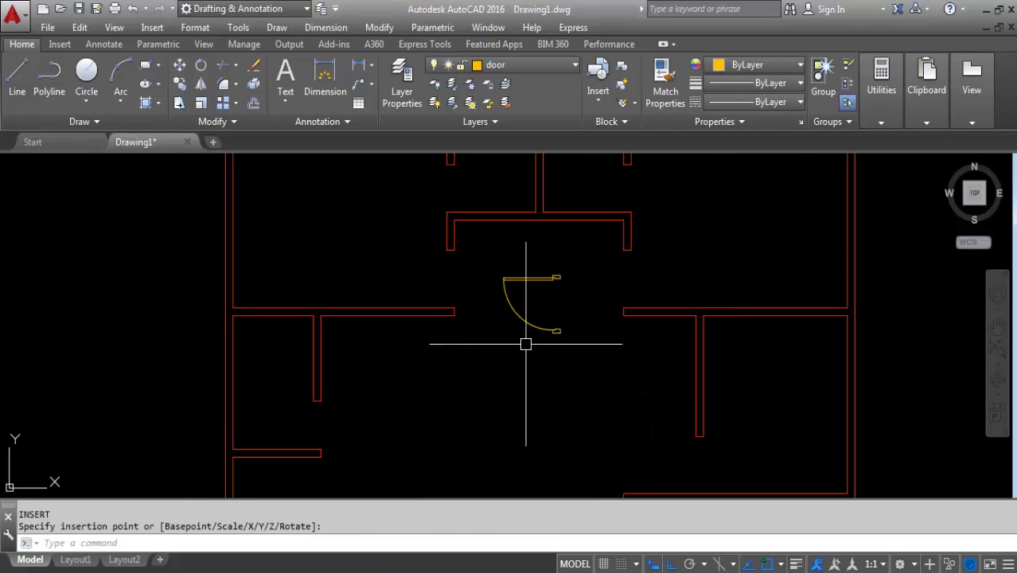
Mirror the door downward across a horizontal line, keeping the original
{"action": "left_click", "coordinate": [201, 85]}
{"action": "left_click", "coordinate": [518, 280]}
{"action": "key", "text": "Return"}
{"action": "left_click", "coordinate": [545, 367]}
{"action": "left_click", "coordinate": [606, 367]}
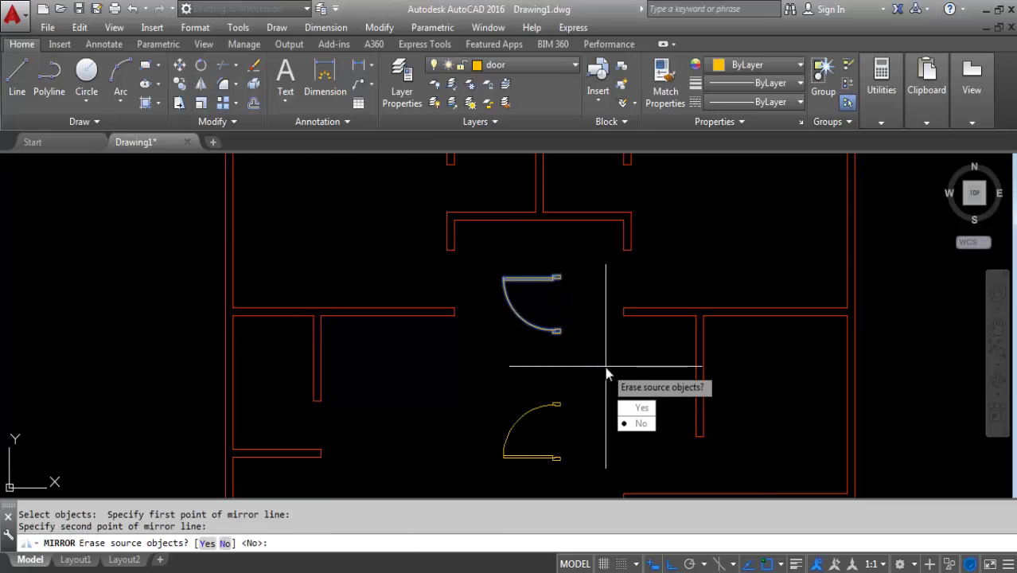
{"action": "key", "text": "Return"}
Copy the lower mirrored door toward the left opening
{"action": "left_click", "coordinate": [519, 419]}
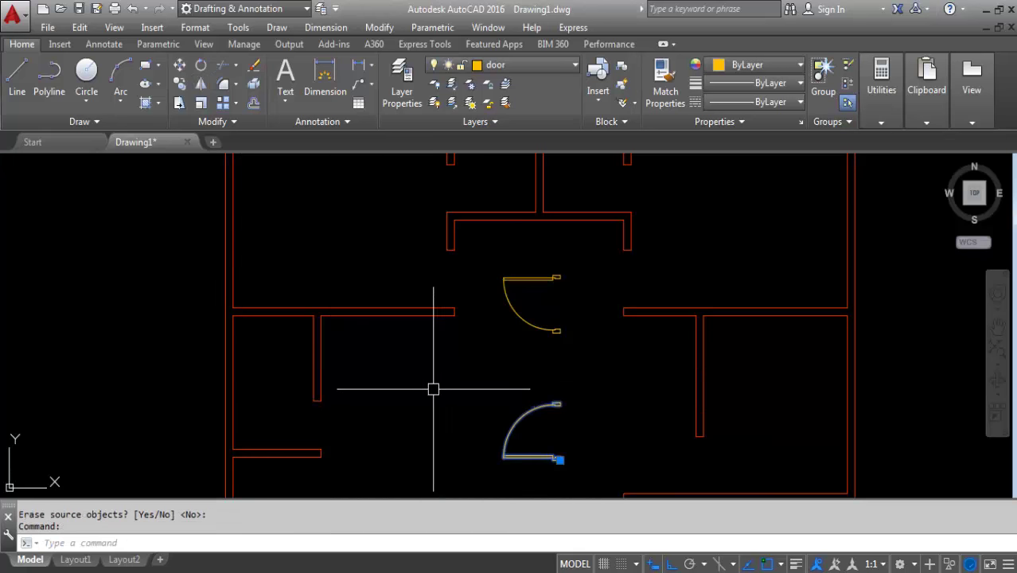
{"action": "left_click", "coordinate": [182, 84]}
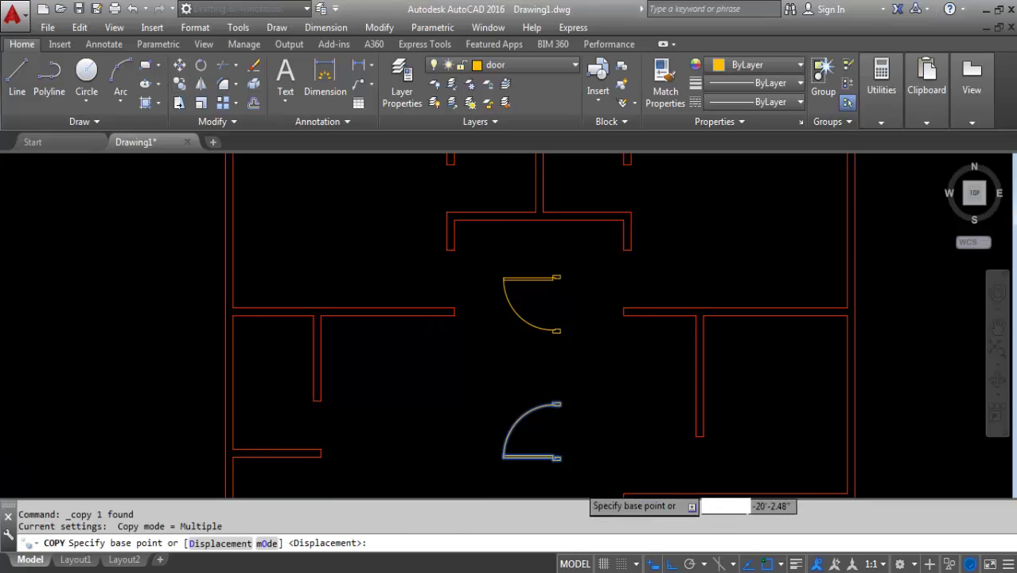
{"action": "scroll", "coordinate": [550, 434], "scroll_direction": "up", "scroll_amount": 4}
{"action": "left_click", "coordinate": [519, 419]}
{"action": "scroll", "coordinate": [519, 419], "scroll_direction": "down", "scroll_amount": 3}
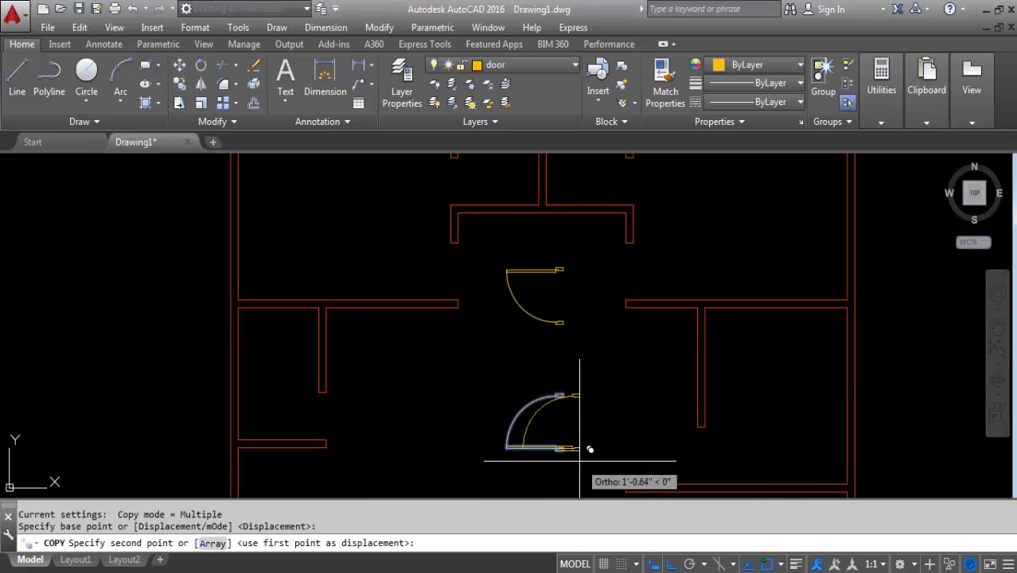
{"action": "key", "text": "Escape"}
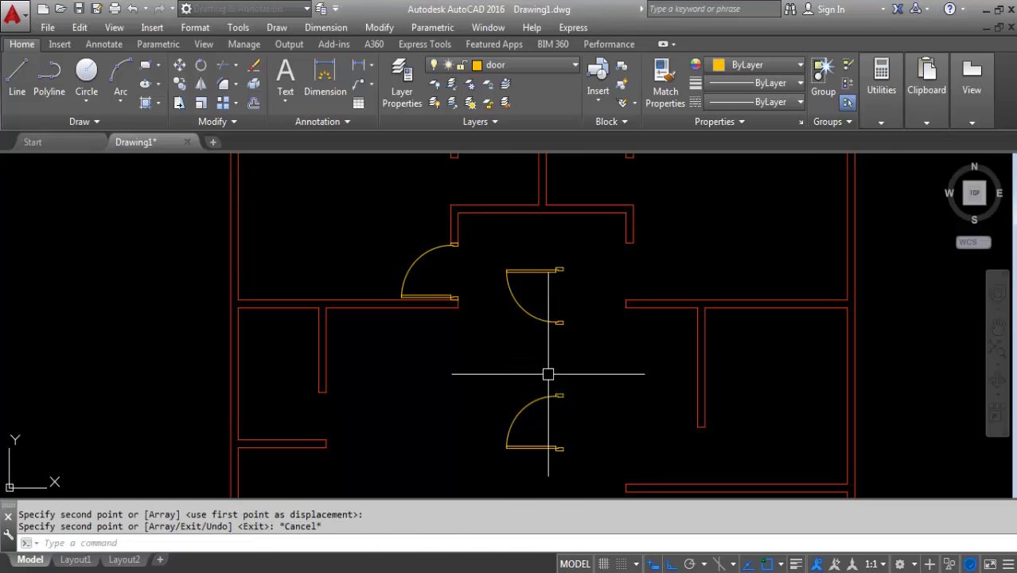
Erase the leftover upper-middle door
{"action": "left_click", "coordinate": [569, 257]}
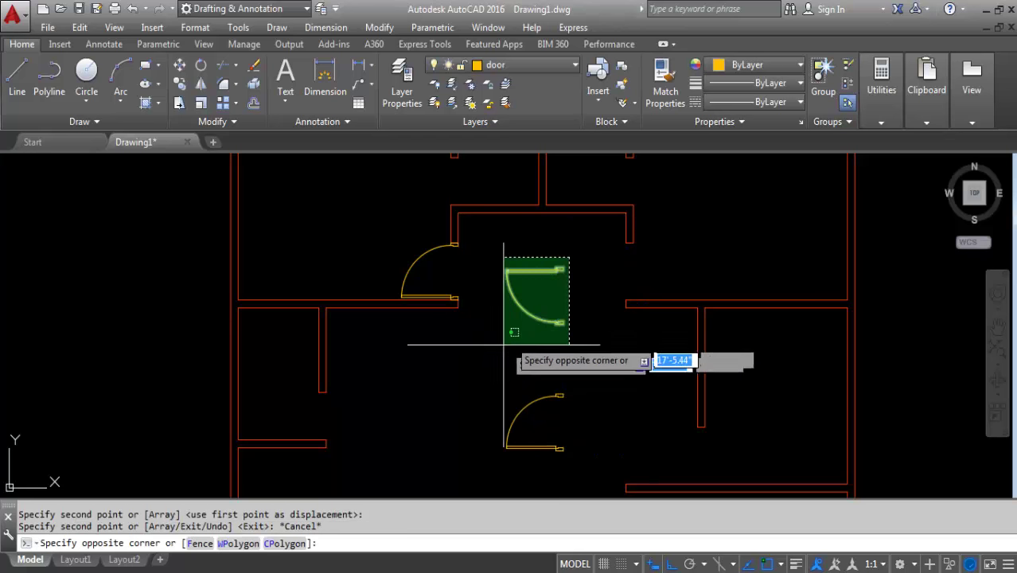
{"action": "left_click", "coordinate": [493, 341]}
{"action": "key", "text": "Delete"}
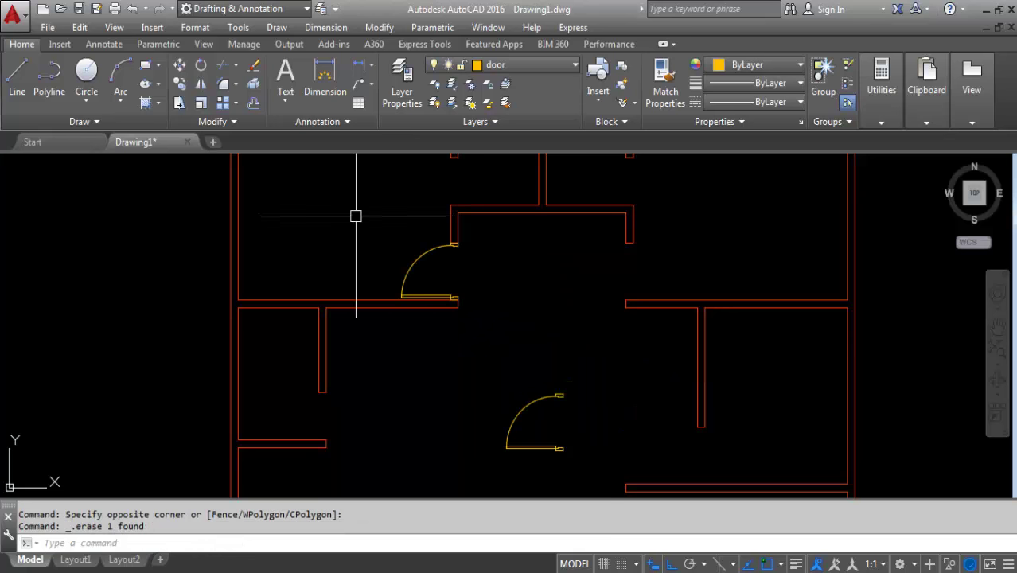
Mirror the left door across a vertical line to make the opposite door of the pair
{"action": "left_click", "coordinate": [202, 85]}
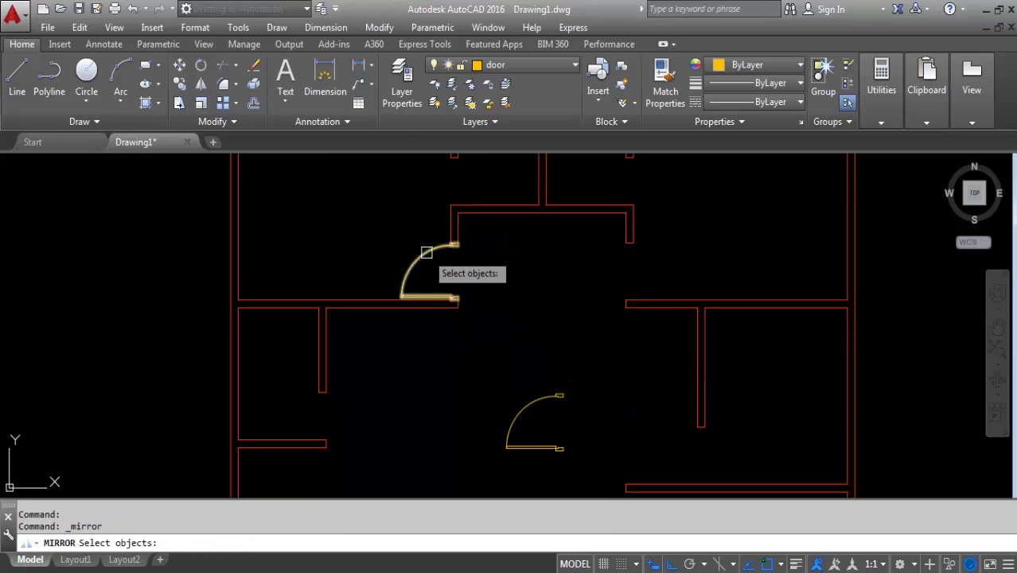
{"action": "left_click", "coordinate": [427, 255]}
{"action": "key", "text": "Return"}
{"action": "left_click", "coordinate": [543, 215]}
{"action": "left_click", "coordinate": [544, 318]}
{"action": "key", "text": "Return"}
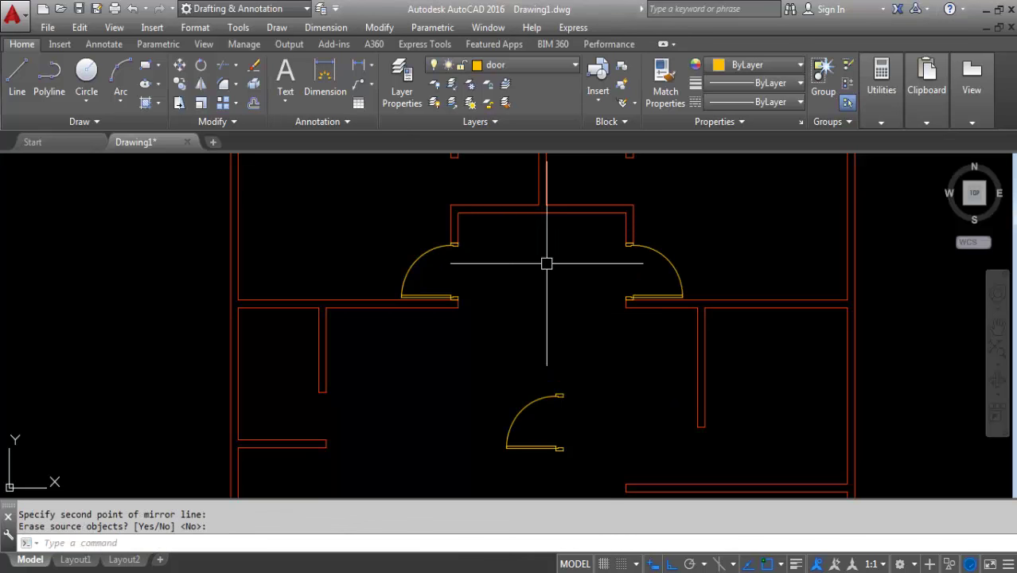
{"action": "scroll", "coordinate": [549, 319], "scroll_direction": "down", "scroll_amount": 2}
{"action": "middle_click_drag", "start_coordinate": [556, 363], "coordinate": [521, 276]}
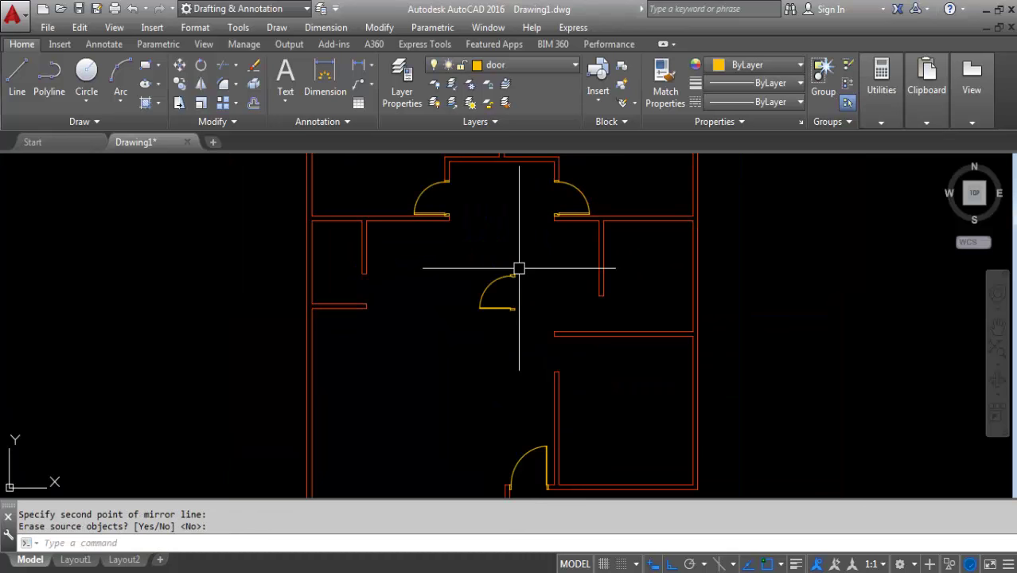
Copy the upper-right door down to the wall end of the right room opening
{"action": "key", "text": "Return"}
{"action": "left_click", "coordinate": [576, 186]}
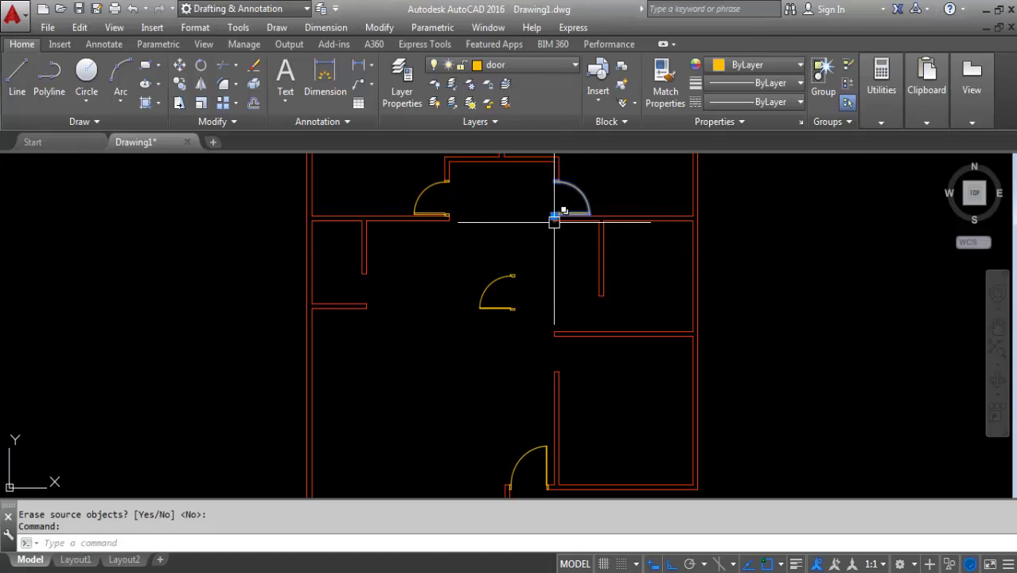
{"action": "type", "text": "c"}
{"action": "key", "text": "Down"}
{"action": "key", "text": "Return"}
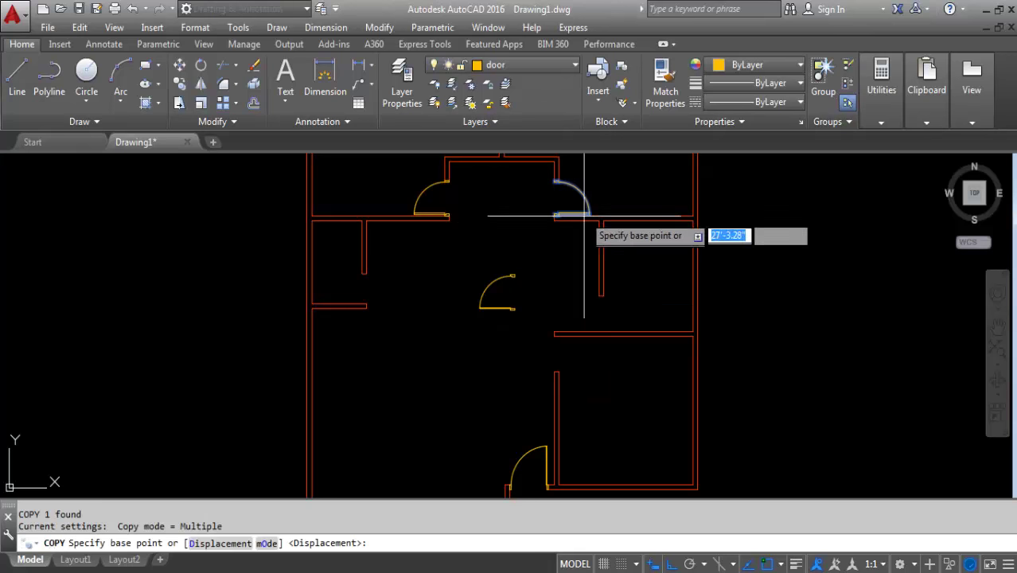
{"action": "scroll", "coordinate": [562, 177], "scroll_direction": "up", "scroll_amount": 2}
{"action": "scroll", "coordinate": [562, 172], "scroll_direction": "up", "scroll_amount": 3}
{"action": "left_click", "coordinate": [527, 186]}
{"action": "scroll", "coordinate": [529, 204], "scroll_direction": "down", "scroll_amount": 4}
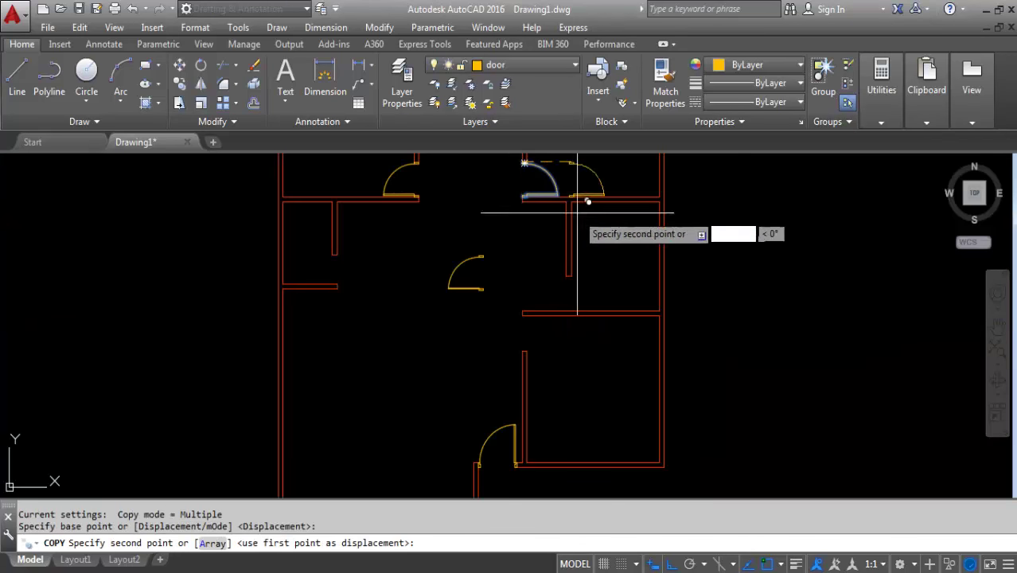
{"action": "scroll", "coordinate": [572, 282], "scroll_direction": "up", "scroll_amount": 2}
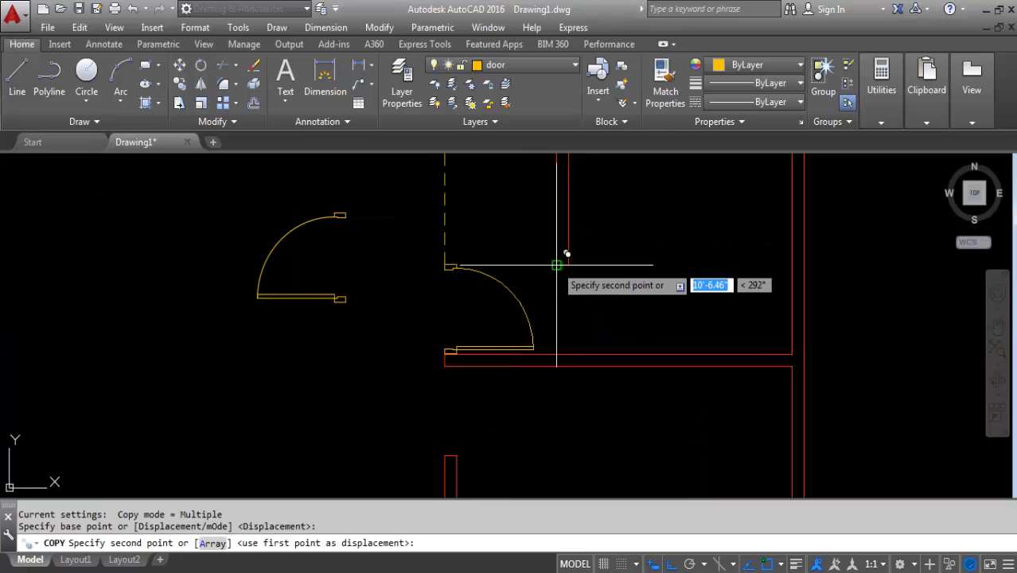
{"action": "left_click", "coordinate": [563, 266]}
{"action": "key", "text": "Escape"}
{"action": "scroll", "coordinate": [568, 239], "scroll_direction": "down", "scroll_amount": 2}
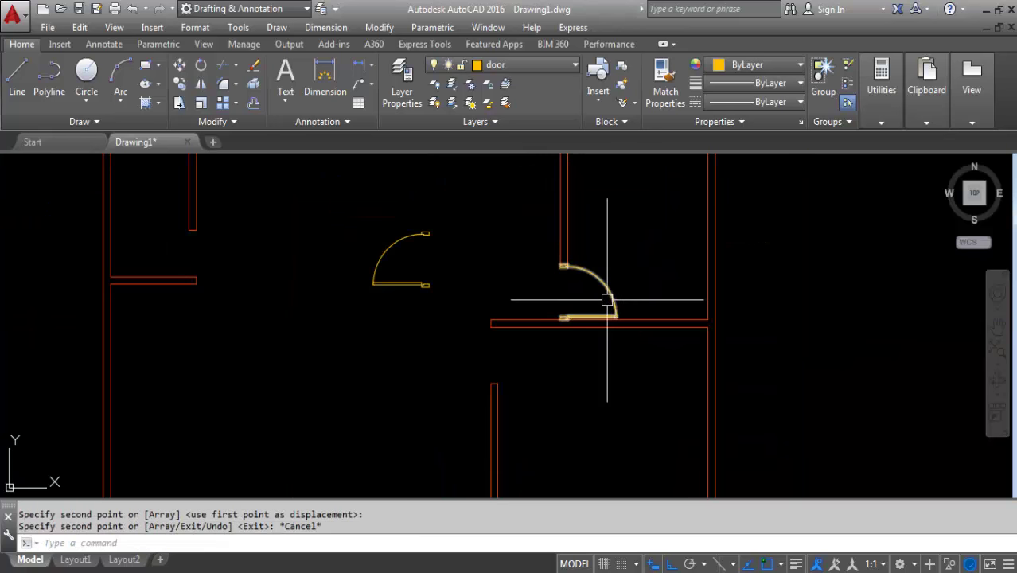
{"action": "scroll", "coordinate": [585, 298], "scroll_direction": "up", "scroll_amount": 2}
Mirror the copied right door across a horizontal line
{"action": "left_click", "coordinate": [201, 85]}
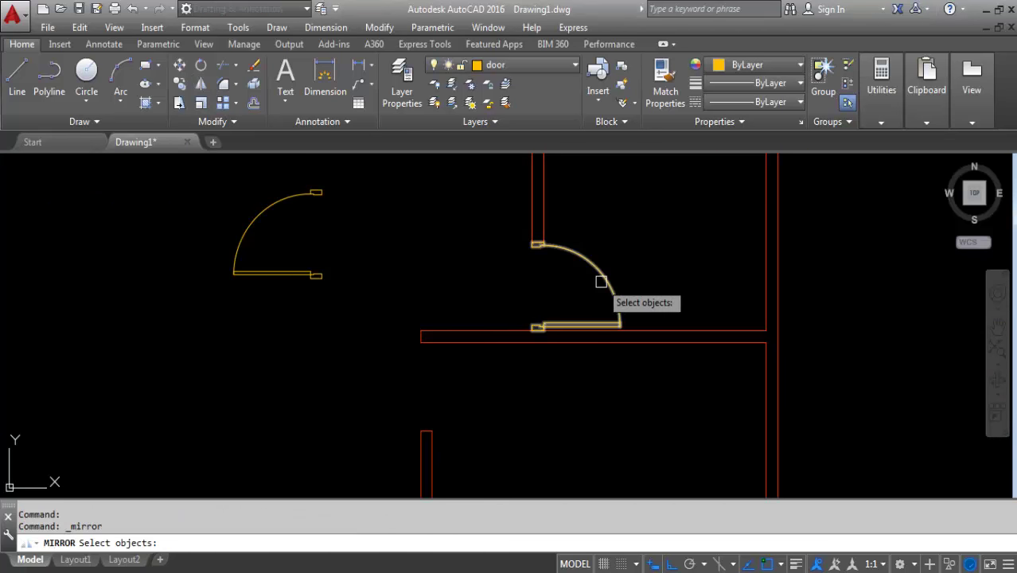
{"action": "left_click", "coordinate": [601, 278]}
{"action": "key", "text": "Return"}
{"action": "left_click", "coordinate": [576, 369]}
{"action": "left_click", "coordinate": [660, 370]}
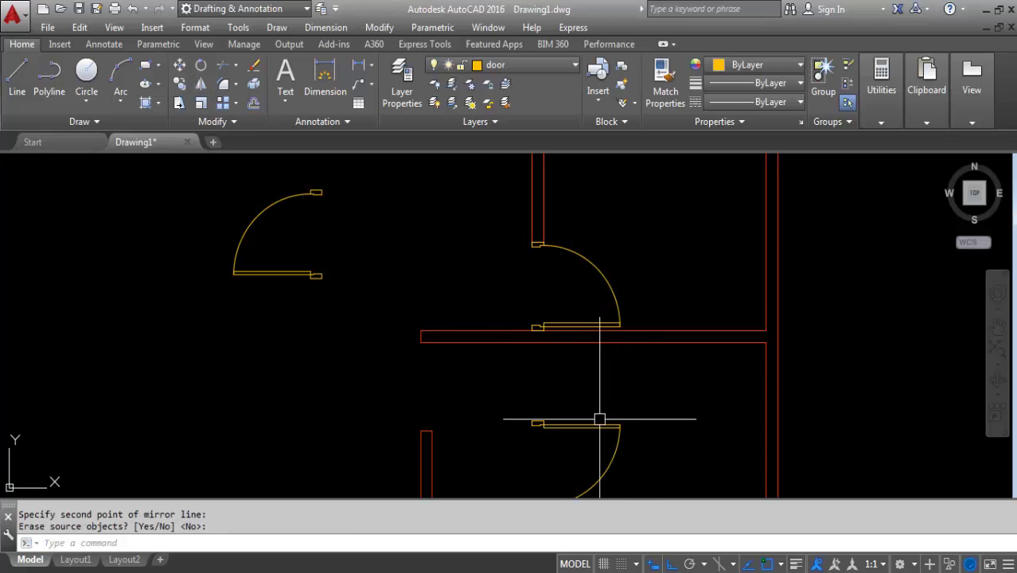
{"action": "key", "text": "Escape"}
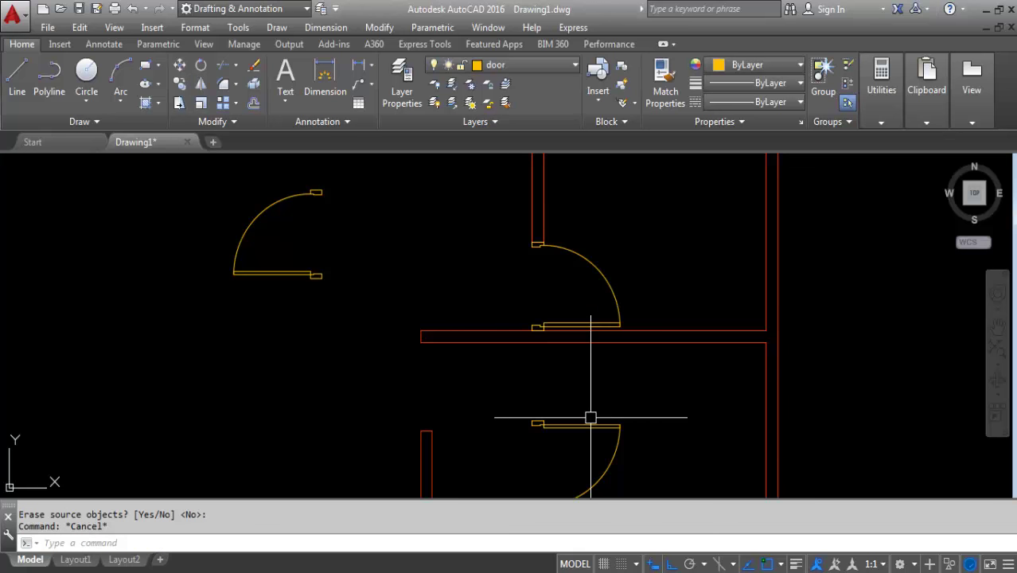
{"action": "type", "text": "M"}
Move the mirrored door into the open space in the middle of the plan
{"action": "key", "text": "Return"}
{"action": "left_click", "coordinate": [547, 422]}
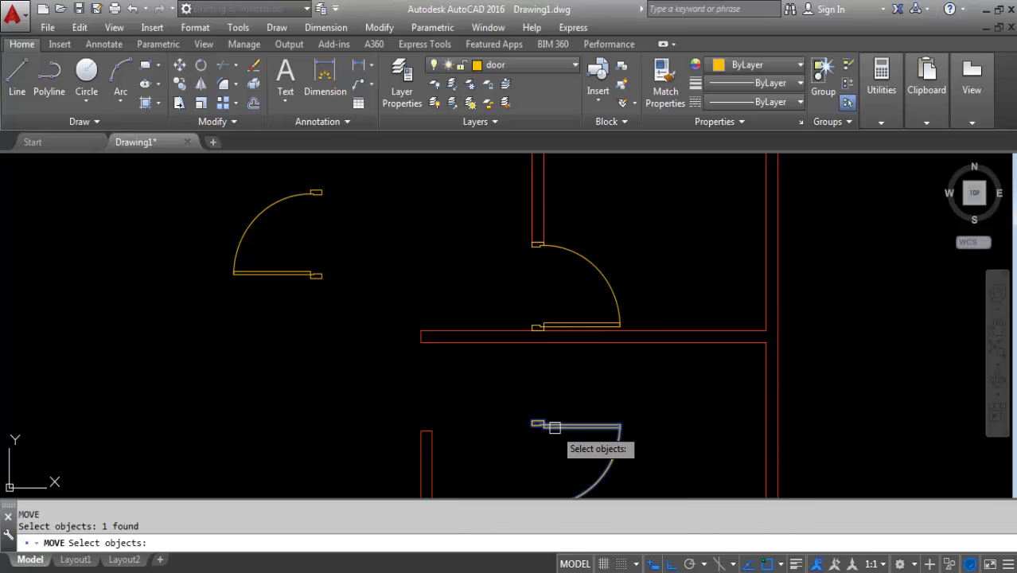
{"action": "key", "text": "Return"}
{"action": "scroll", "coordinate": [539, 423], "scroll_direction": "up", "scroll_amount": 2}
{"action": "left_click", "coordinate": [539, 423]}
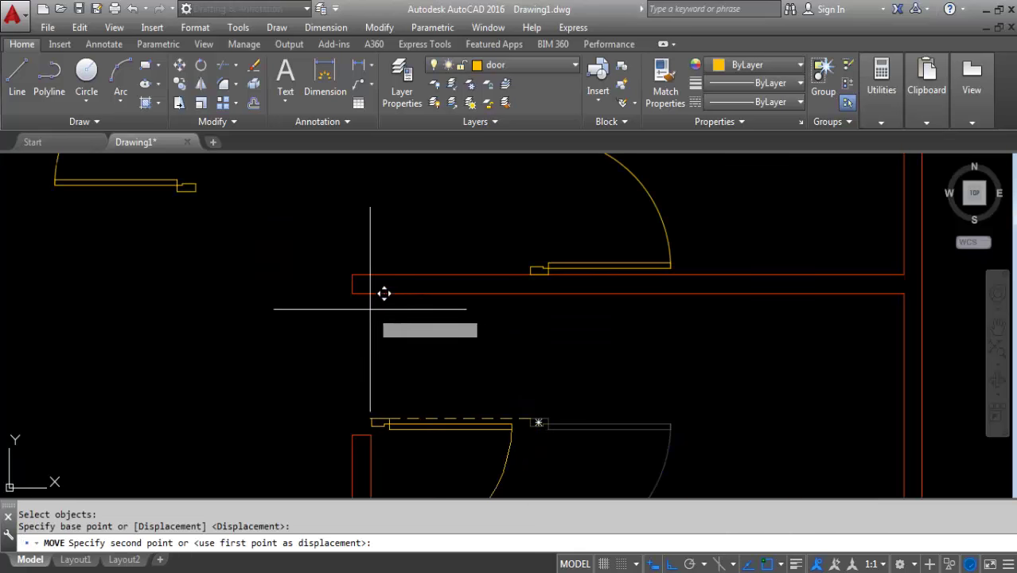
{"action": "left_click", "coordinate": [352, 294]}
{"action": "scroll", "coordinate": [352, 294], "scroll_direction": "down", "scroll_amount": 2}
{"action": "scroll", "coordinate": [439, 363], "scroll_direction": "down", "scroll_amount": 2}
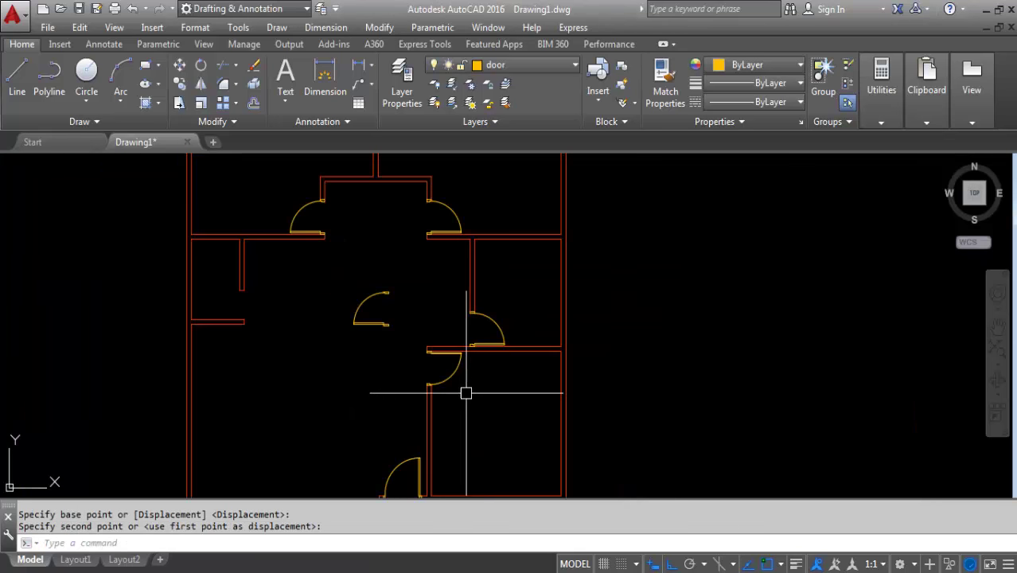
{"action": "scroll", "coordinate": [485, 406], "scroll_direction": "down", "scroll_amount": 2}
{"action": "scroll", "coordinate": [454, 255], "scroll_direction": "down", "scroll_amount": 1}
{"action": "scroll", "coordinate": [454, 255], "scroll_direction": "up", "scroll_amount": 1}
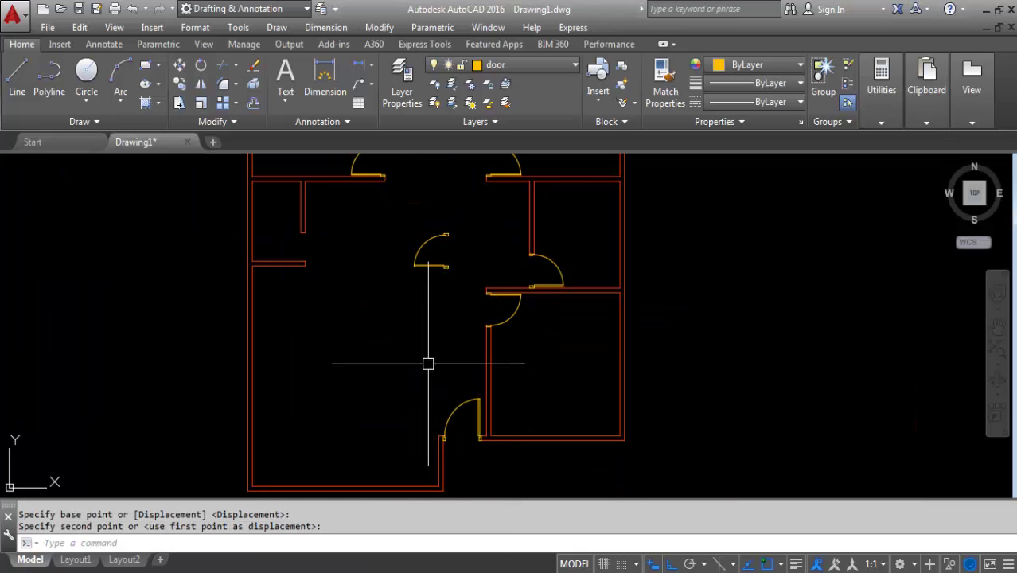
{"action": "scroll", "coordinate": [427, 363], "scroll_direction": "up", "scroll_amount": 2}
{"action": "mouse_move", "coordinate": [427, 363]}
{"action": "middle_mouse_down"}
{"action": "mouse_move", "coordinate": [433, 332]}
{"action": "mouse_move", "coordinate": [435, 349]}
{"action": "middle_mouse_up"}
{"action": "scroll", "coordinate": [426, 277], "scroll_direction": "up", "scroll_amount": 2}
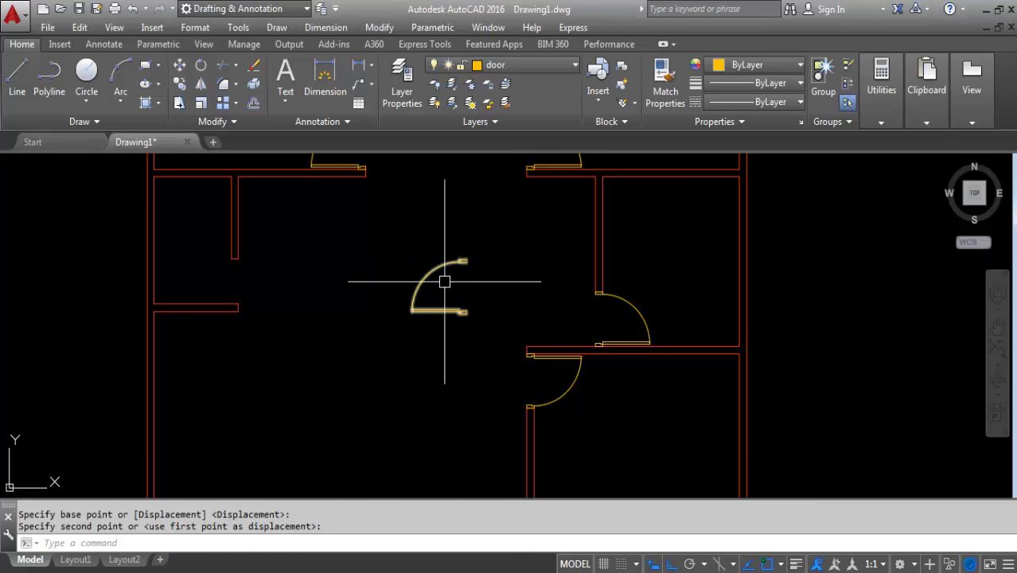
{"action": "scroll", "coordinate": [438, 252], "scroll_direction": "down", "scroll_amount": 2}
{"action": "scroll", "coordinate": [431, 293], "scroll_direction": "down", "scroll_amount": 3}
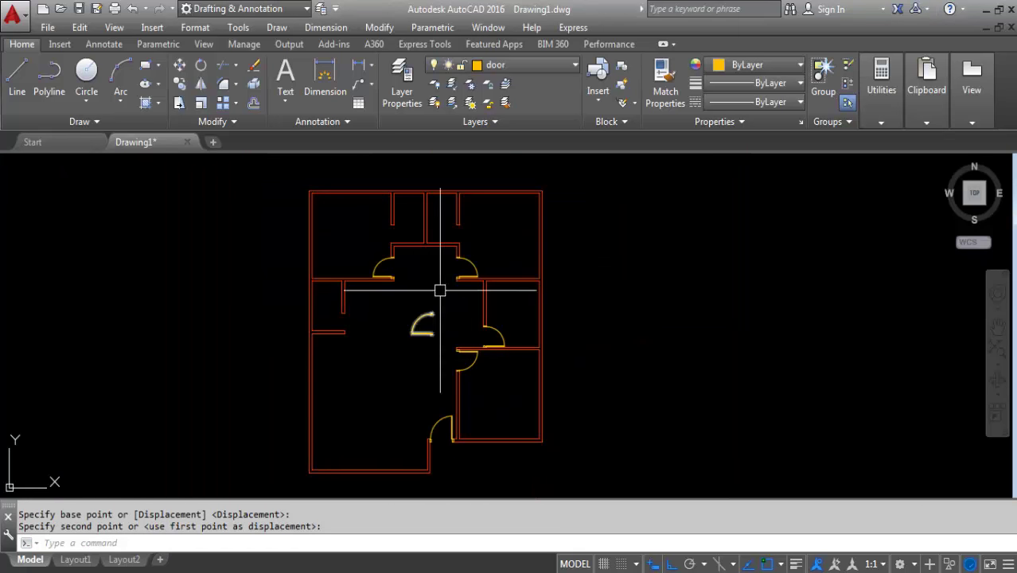
{"action": "middle_click_drag", "start_coordinate": [441, 304], "coordinate": [432, 292]}
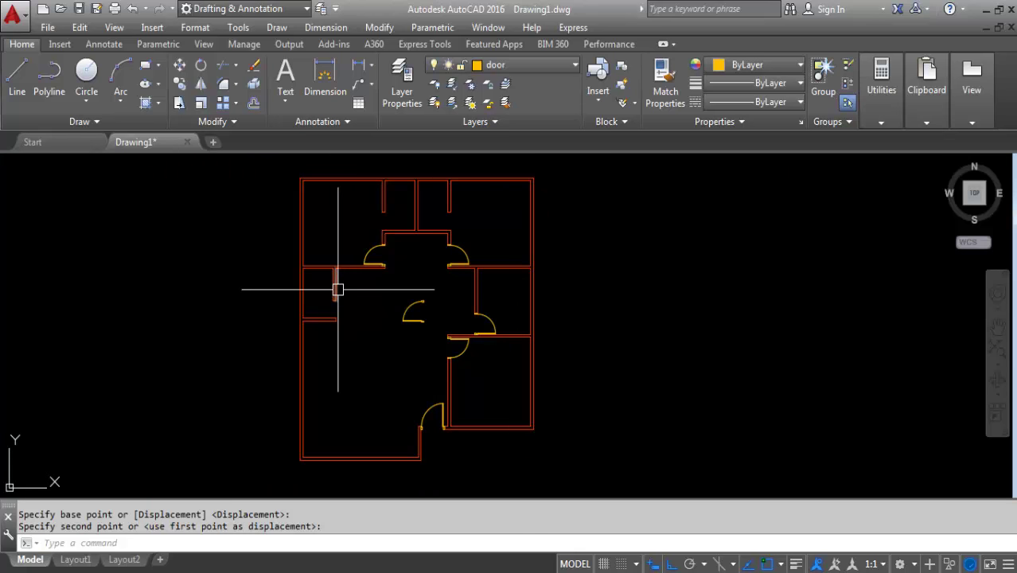
{"action": "scroll", "coordinate": [413, 301], "scroll_direction": "up", "scroll_amount": 2}
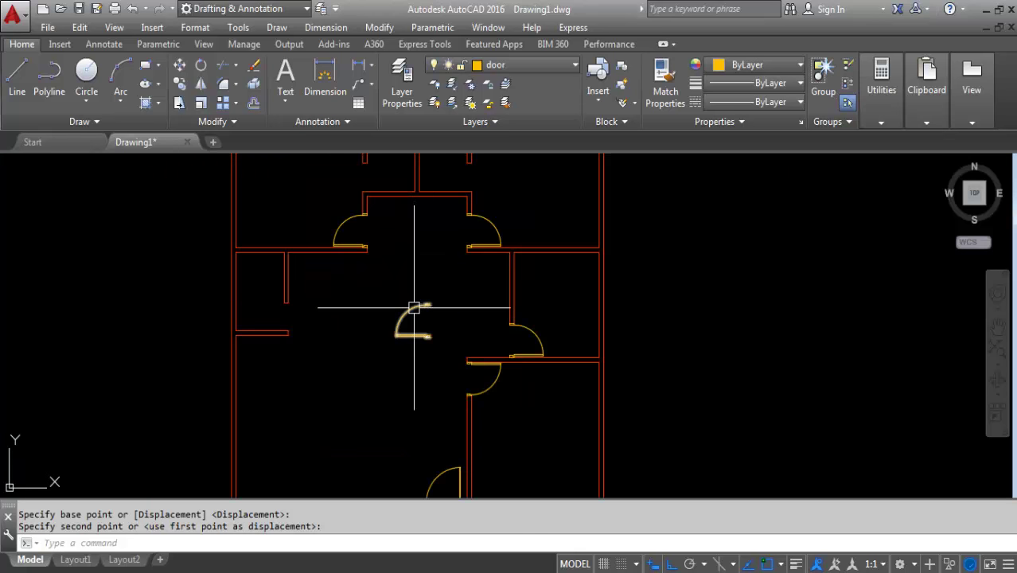
{"action": "scroll", "coordinate": [413, 308], "scroll_direction": "up", "scroll_amount": 2}
{"action": "left_click", "coordinate": [413, 307]}
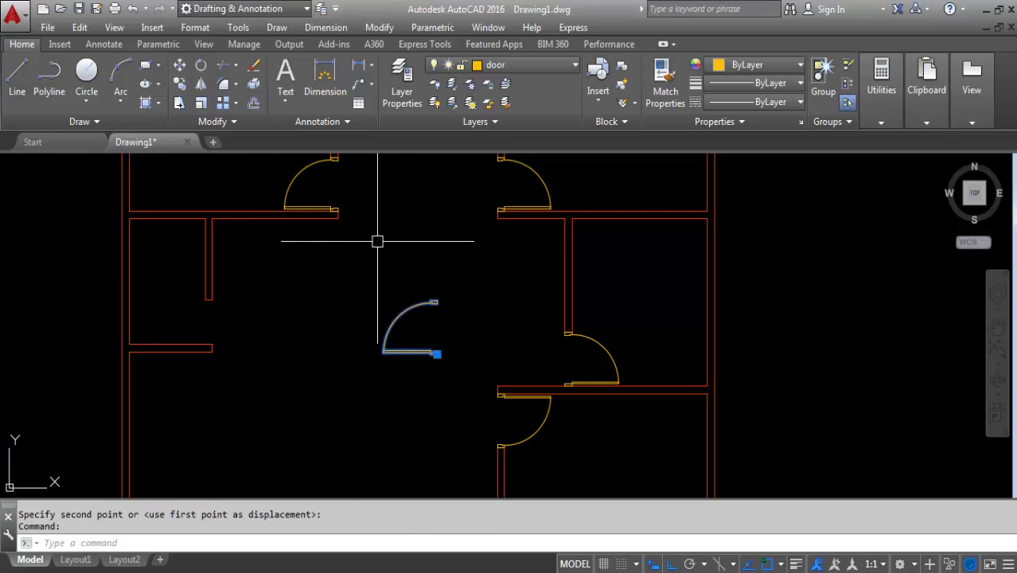
Explode the middle door and delete its leaf and swing arc
{"action": "left_click", "coordinate": [253, 86]}
{"action": "left_click", "coordinate": [433, 263]}
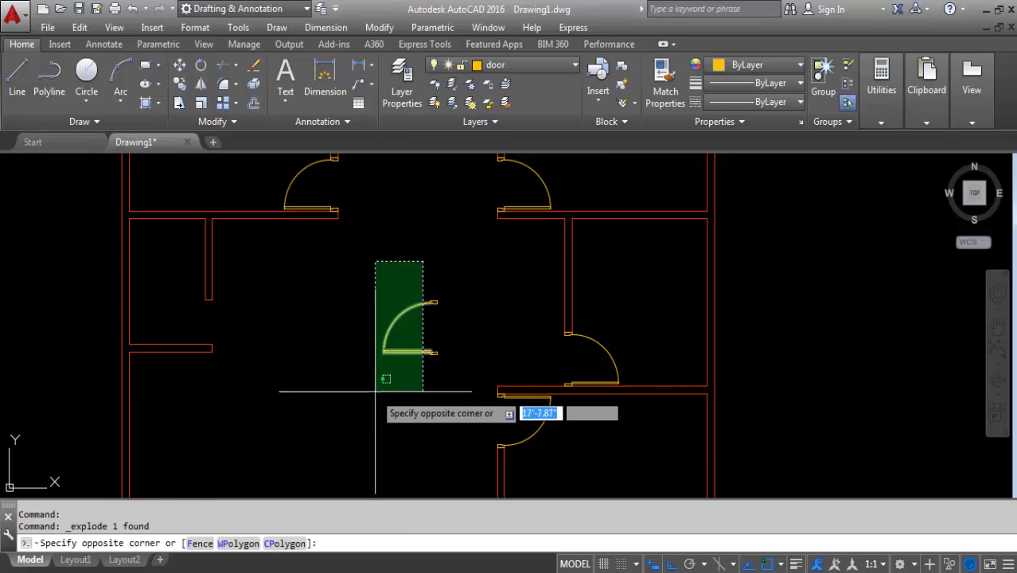
{"action": "left_click", "coordinate": [370, 394]}
{"action": "key", "text": "Delete"}
{"action": "type", "text": "M"}
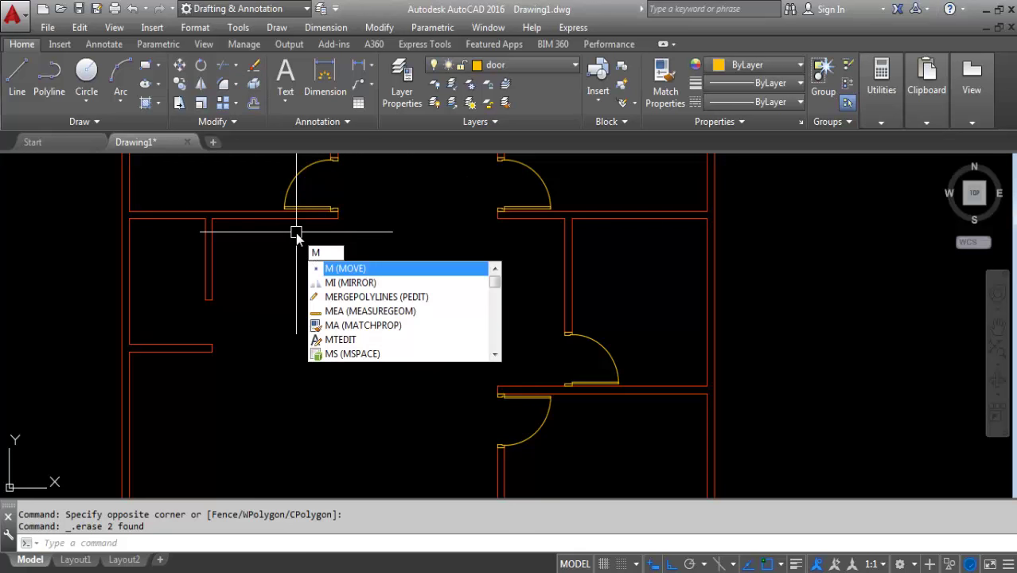
Move one jamb 6 units down
{"action": "key", "text": "Return"}
{"action": "left_click", "coordinate": [469, 288]}
{"action": "left_click", "coordinate": [434, 315]}
{"action": "key", "text": "Return"}
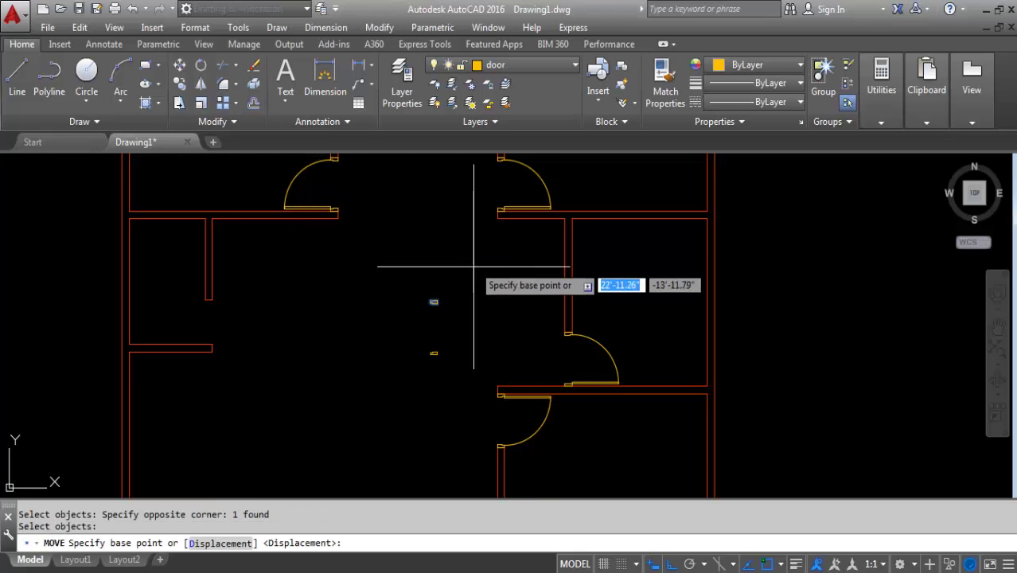
{"action": "key", "text": "Escape"}
{"action": "type", "text": "M"}
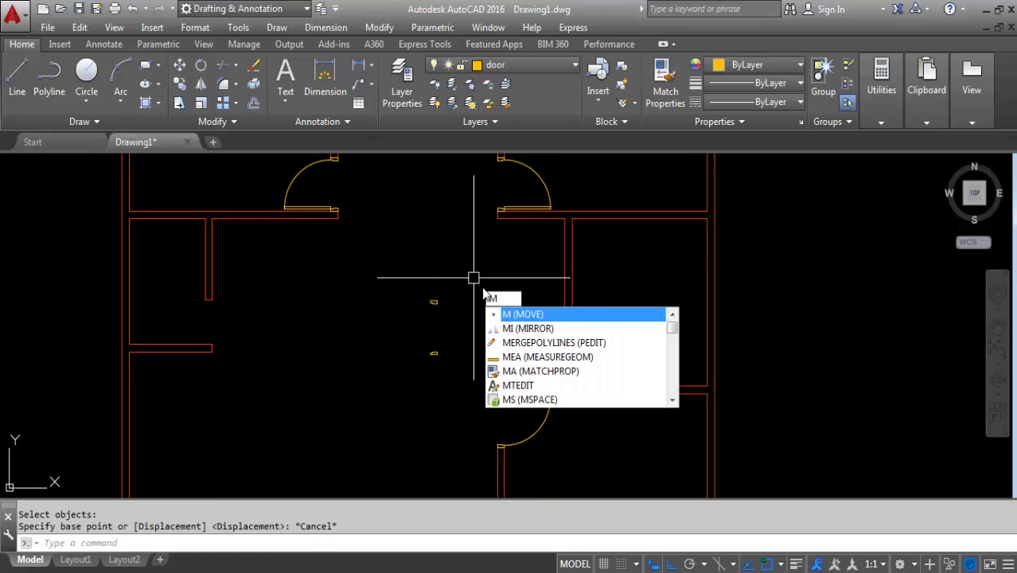
{"action": "key", "text": "Return"}
{"action": "left_click", "coordinate": [472, 273]}
{"action": "left_click", "coordinate": [415, 314]}
{"action": "key", "text": "Return"}
{"action": "left_click", "coordinate": [483, 270]}
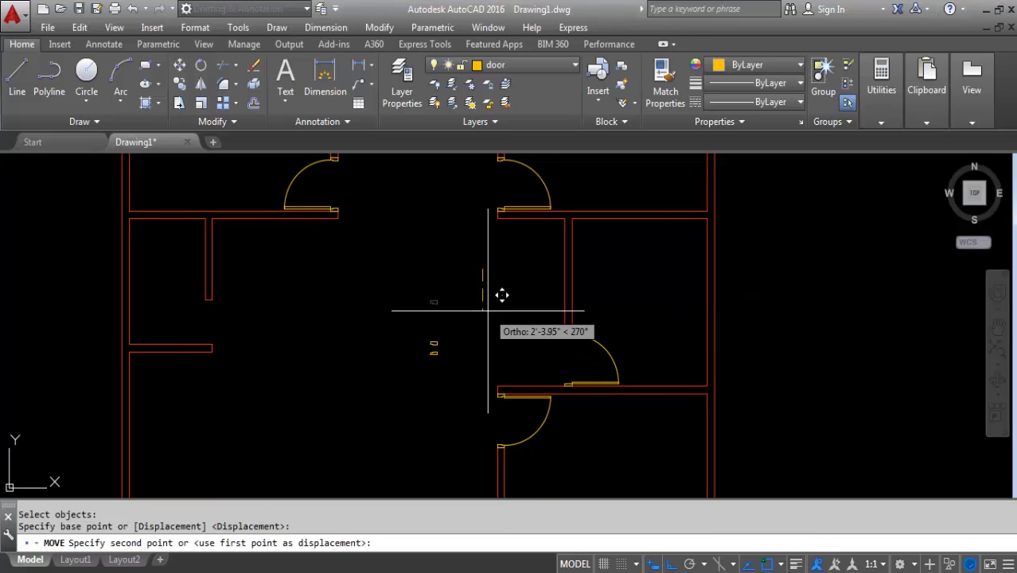
{"action": "type", "text": "6"}
{"action": "key", "text": "Return"}
{"action": "scroll", "coordinate": [454, 300], "scroll_direction": "up", "scroll_amount": 2}
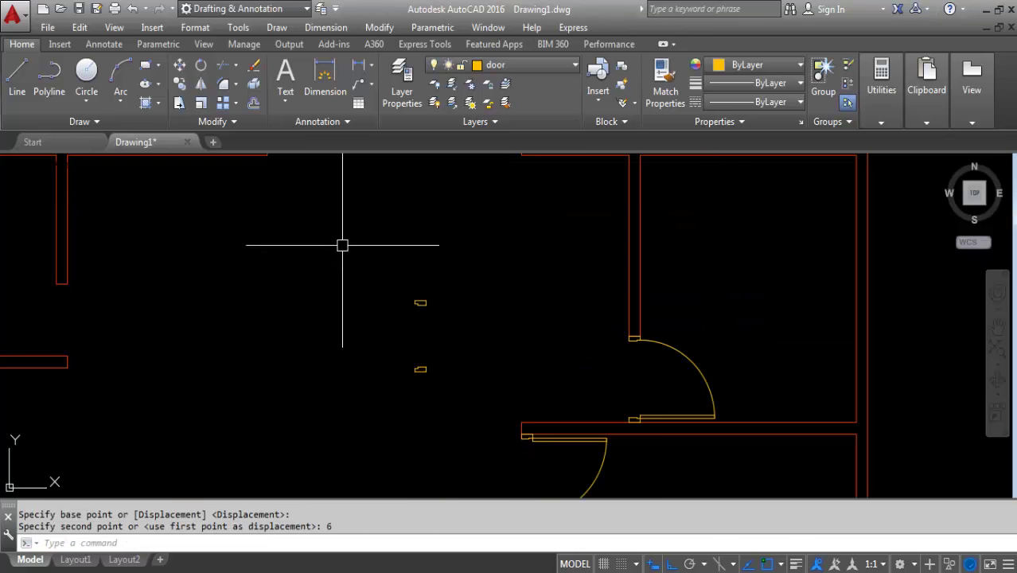
{"action": "scroll", "coordinate": [395, 300], "scroll_direction": "down", "scroll_amount": 1}
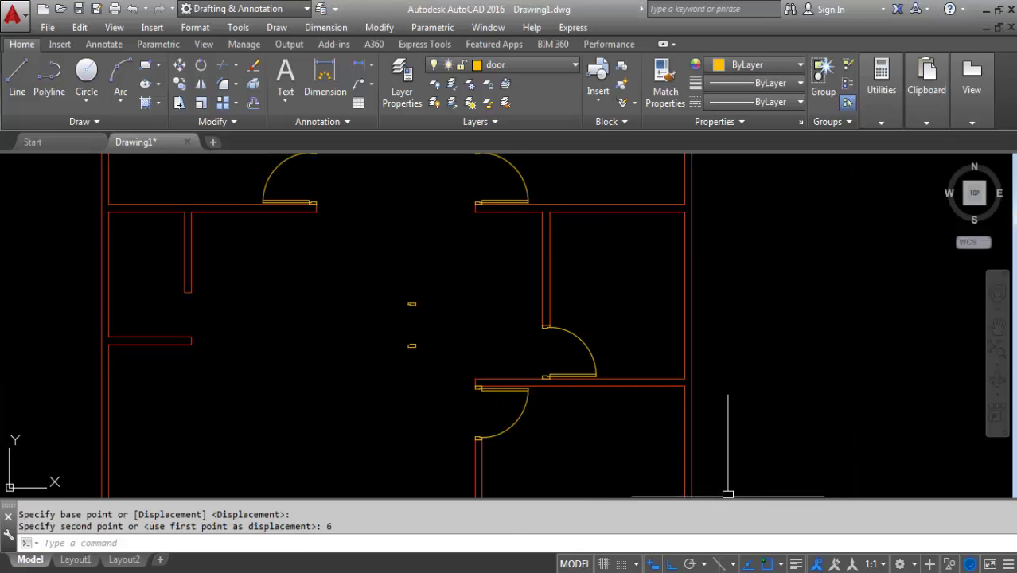
Draw a thin rectangle door leaf from the upper jamb to the lower jamb
{"action": "left_click", "coordinate": [150, 70]}
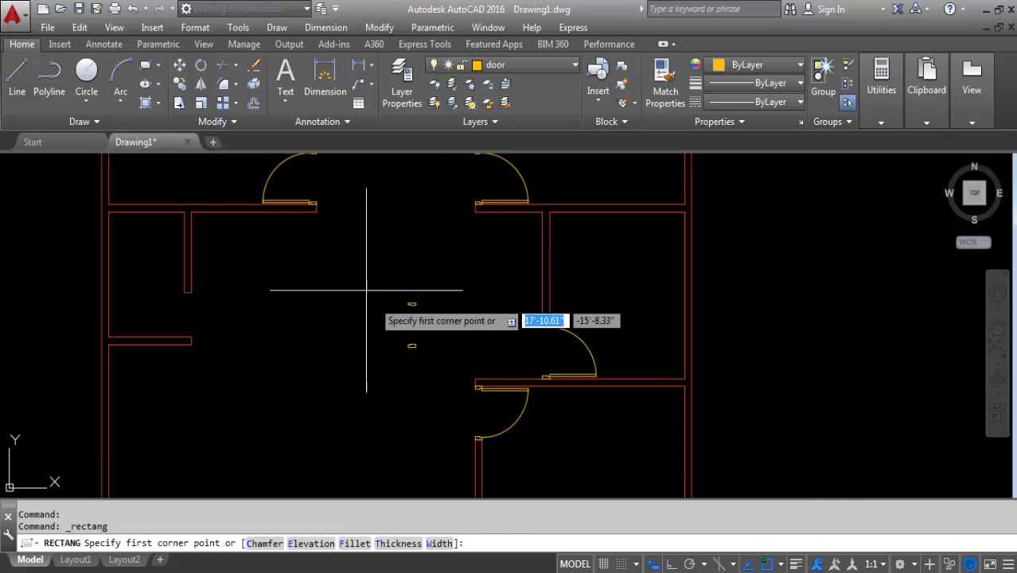
{"action": "scroll", "coordinate": [394, 319], "scroll_direction": "up", "scroll_amount": 3}
{"action": "left_click", "coordinate": [459, 265]}
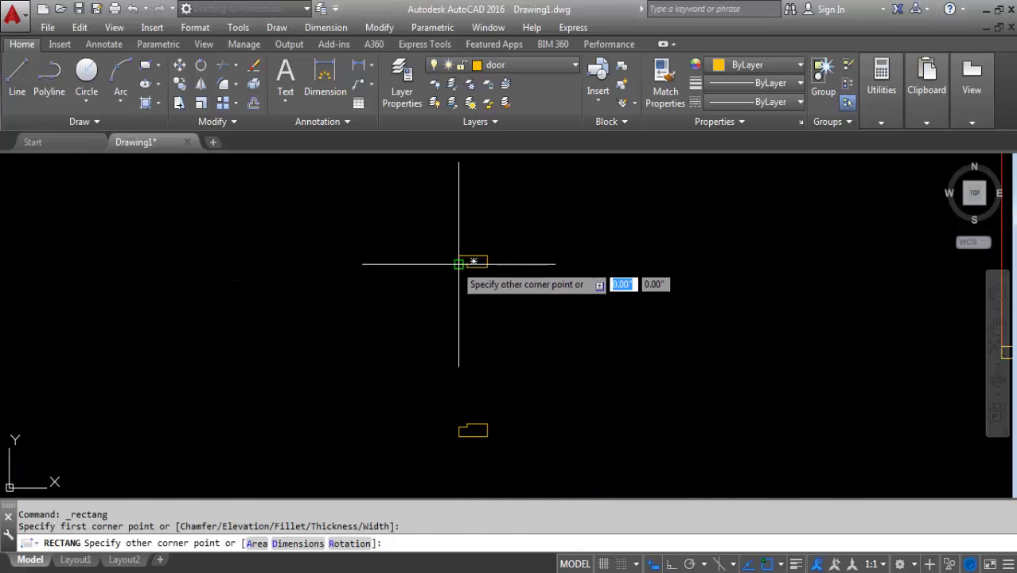
{"action": "left_click", "coordinate": [469, 428]}
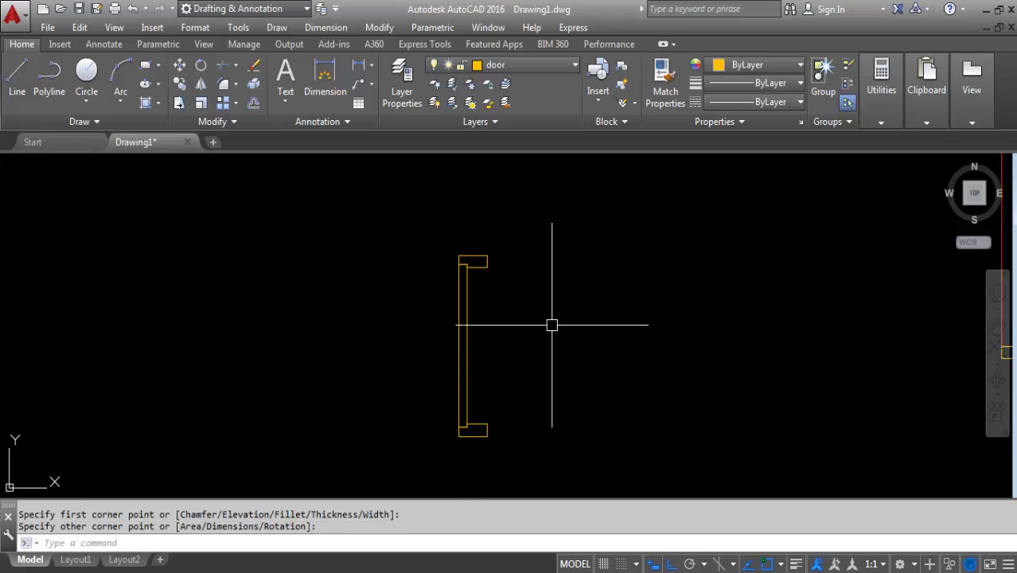
{"action": "type", "text": "r"}
{"action": "key", "text": "Return"}
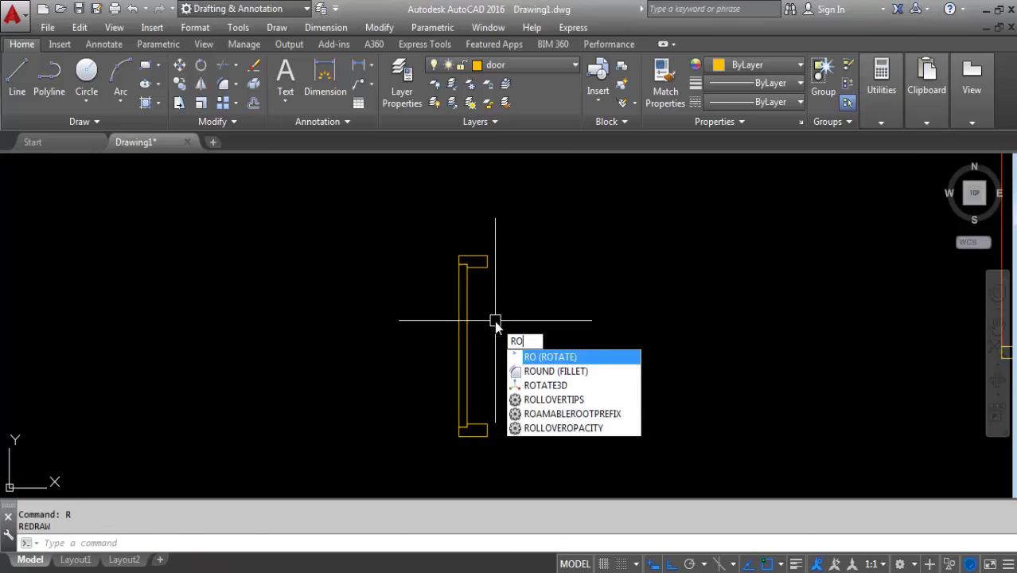
Rotate the leaf 270° about its top corner so it lies horizontally to the left
{"action": "left_click", "coordinate": [548, 358]}
{"action": "left_click", "coordinate": [482, 293]}
{"action": "left_click", "coordinate": [453, 259]}
{"action": "key", "text": "Return"}
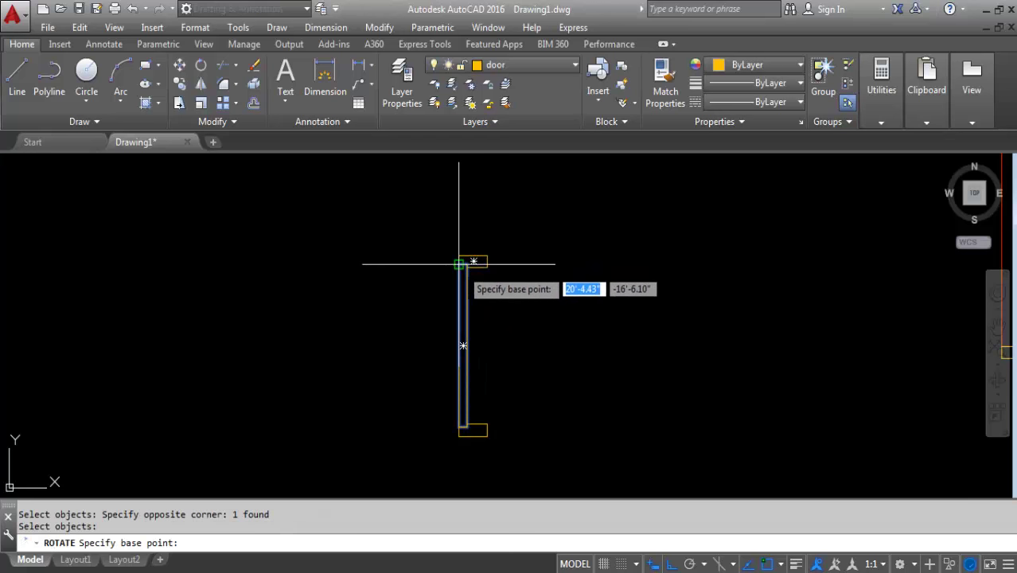
{"action": "left_click", "coordinate": [463, 262]}
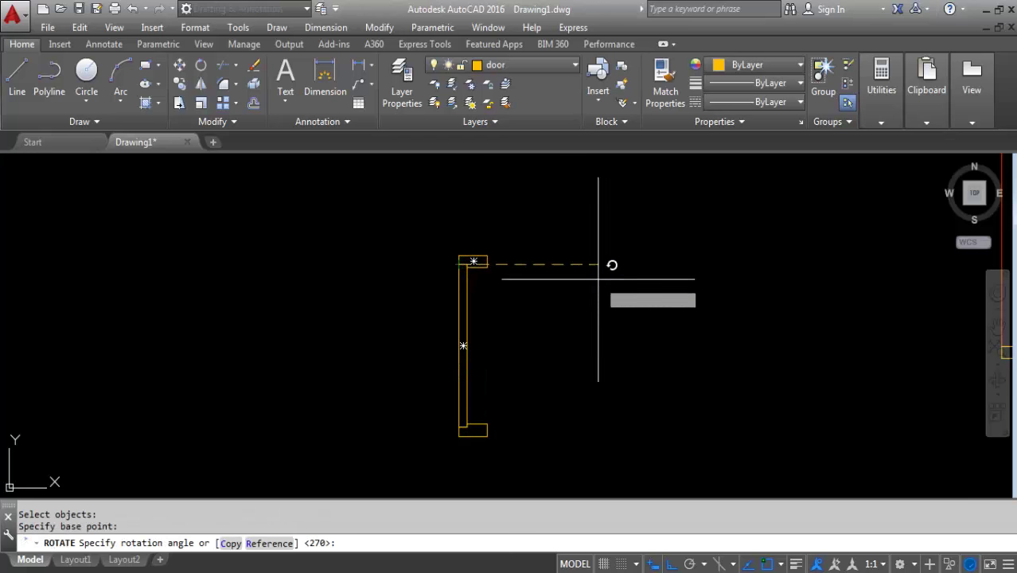
{"action": "left_click", "coordinate": [533, 361]}
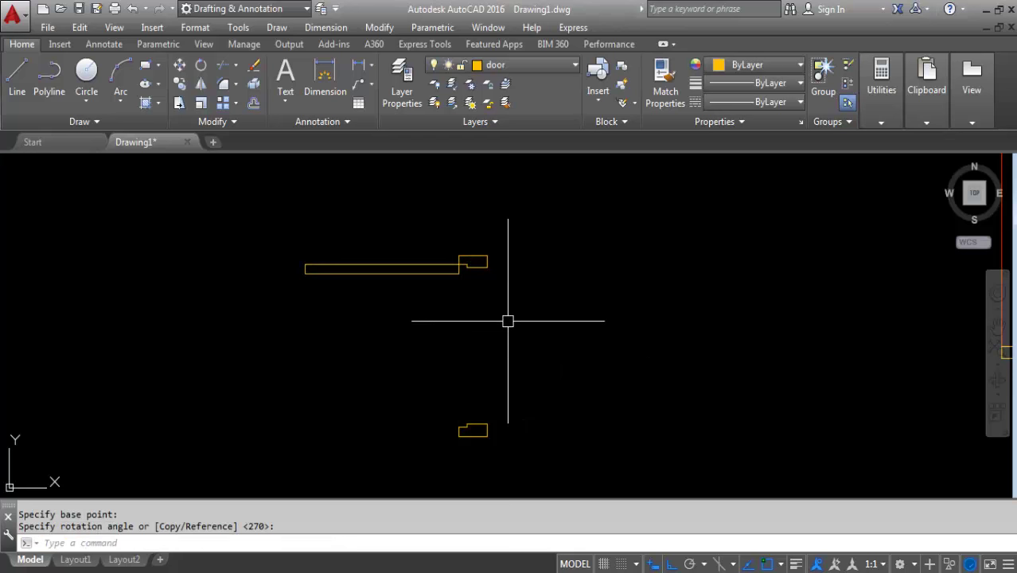
Draw a 90° arc centred on the hinge corner, starting from the leaf's far end
{"action": "left_click", "coordinate": [121, 75]}
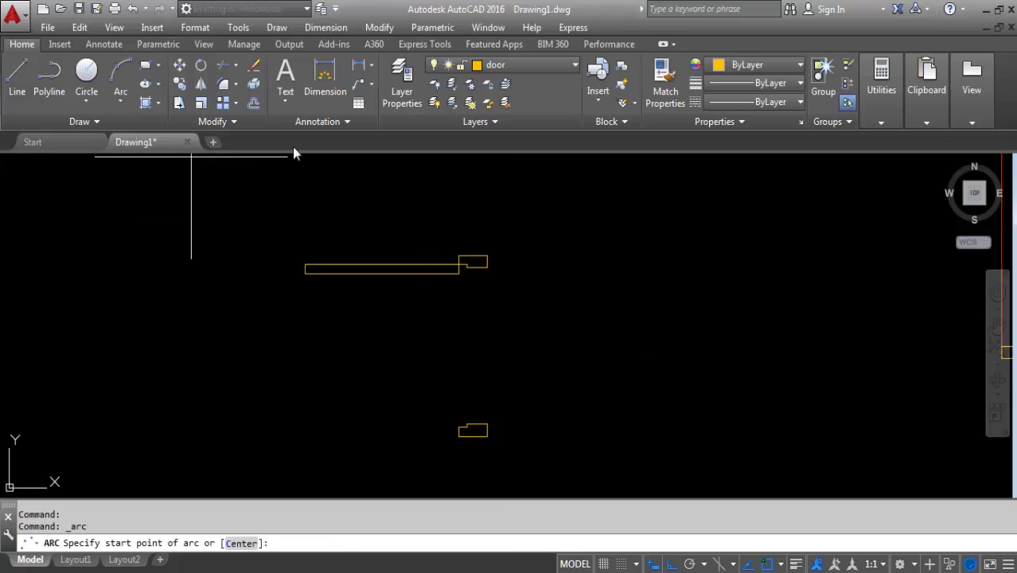
{"action": "right_click", "coordinate": [431, 273]}
{"action": "left_click", "coordinate": [472, 361]}
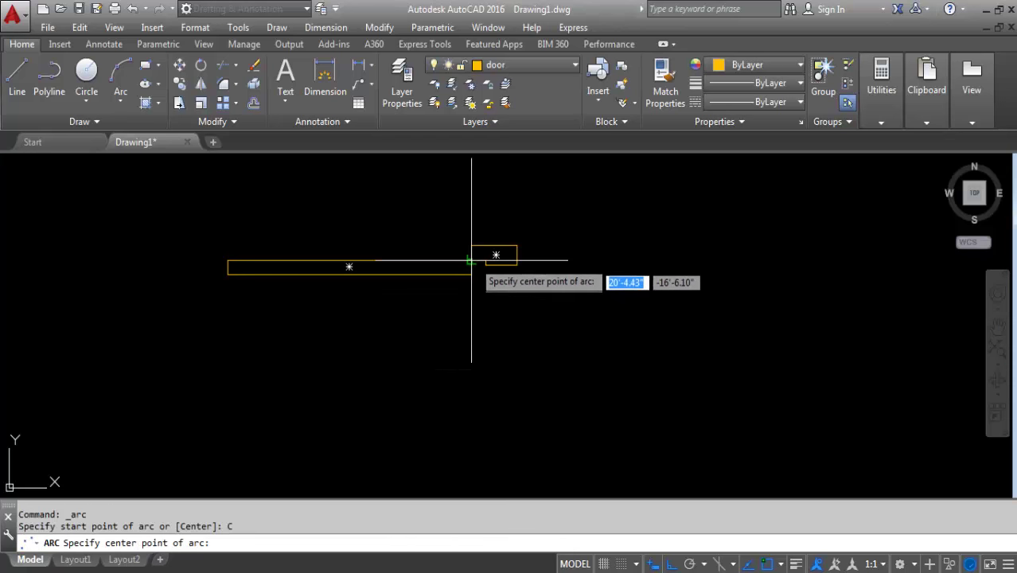
{"action": "left_click", "coordinate": [471, 260]}
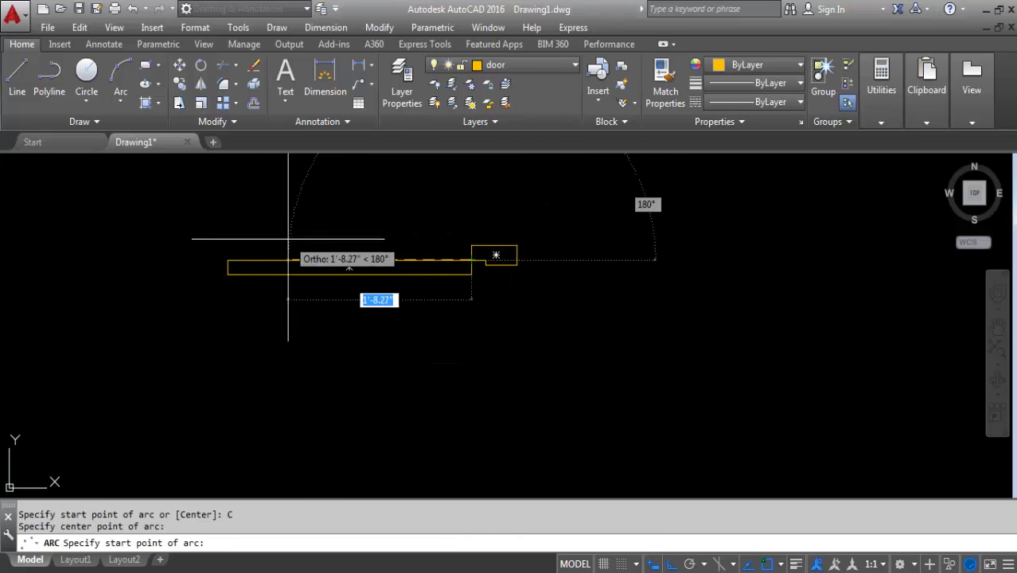
{"action": "left_click", "coordinate": [229, 261]}
{"action": "scroll", "coordinate": [260, 308], "scroll_direction": "down", "scroll_amount": 4}
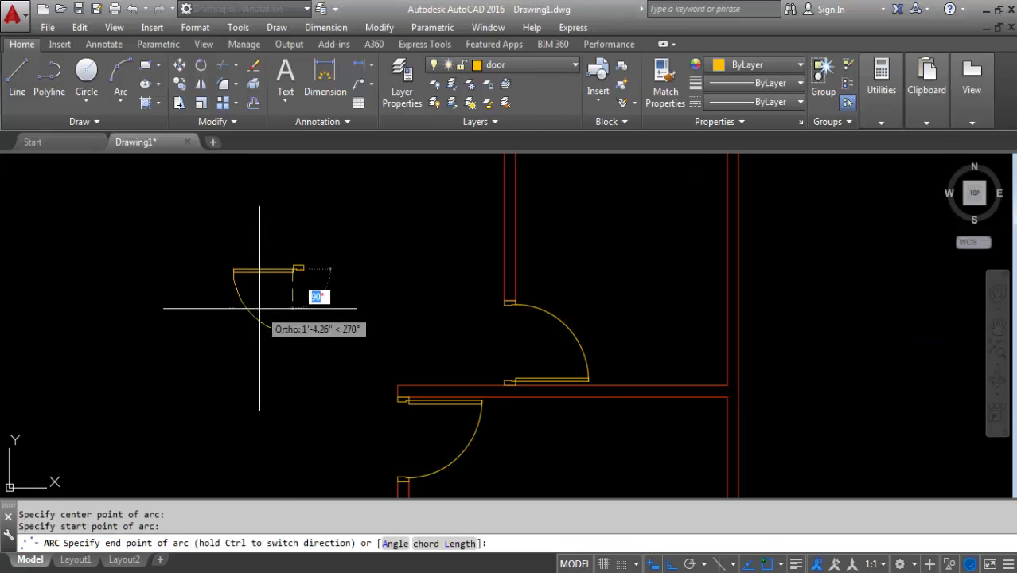
{"action": "right_click", "coordinate": [375, 312]}
{"action": "left_click", "coordinate": [419, 379]}
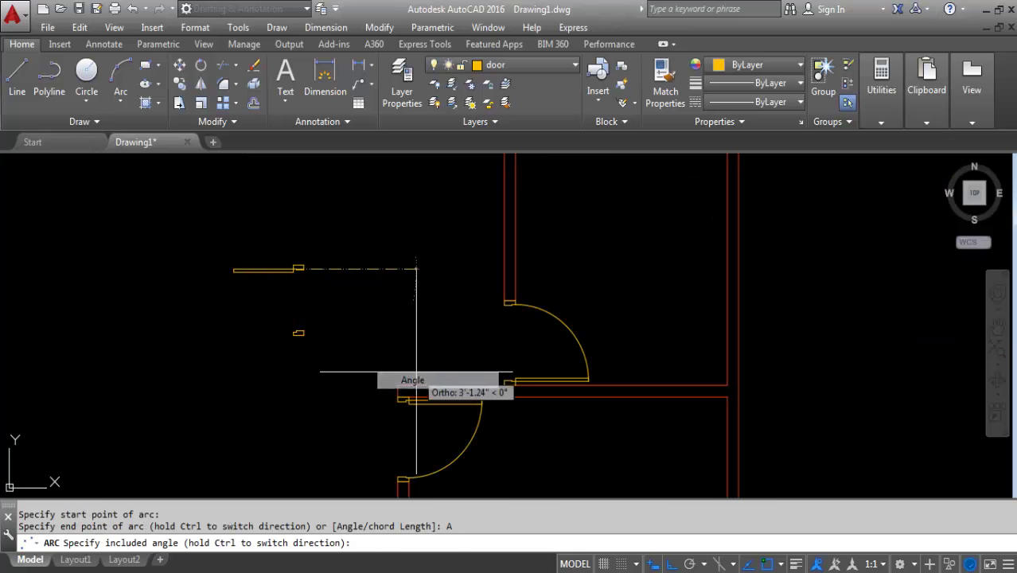
{"action": "type", "text": "90"}
{"action": "key", "text": "Return"}
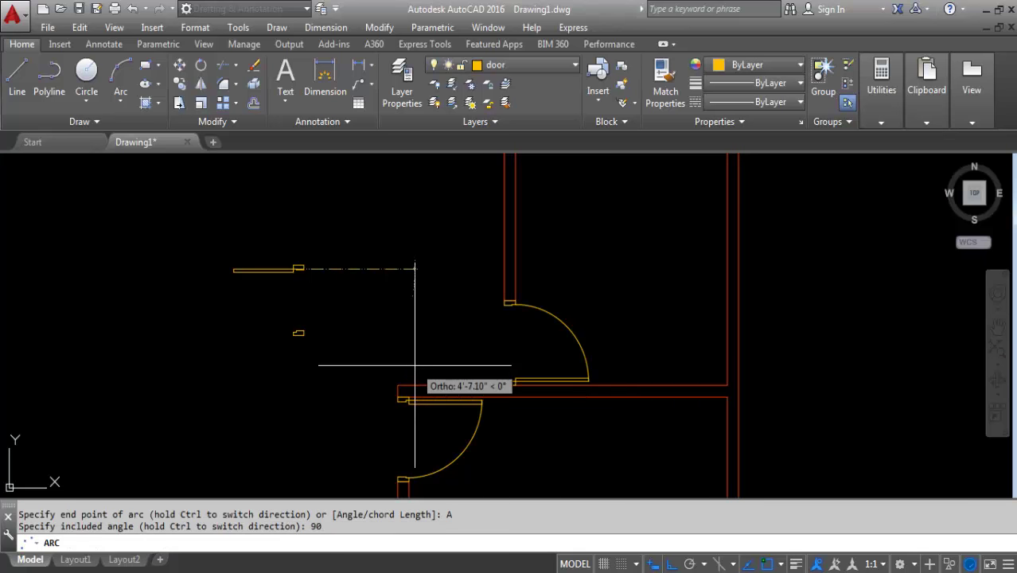
{"action": "type", "text": "90"}
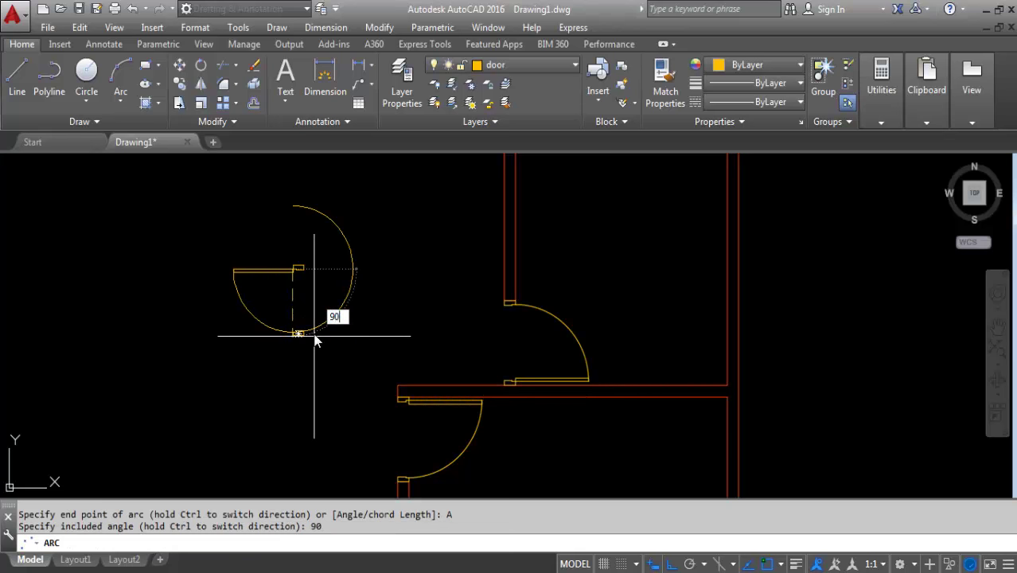
{"action": "key", "text": "Return"}
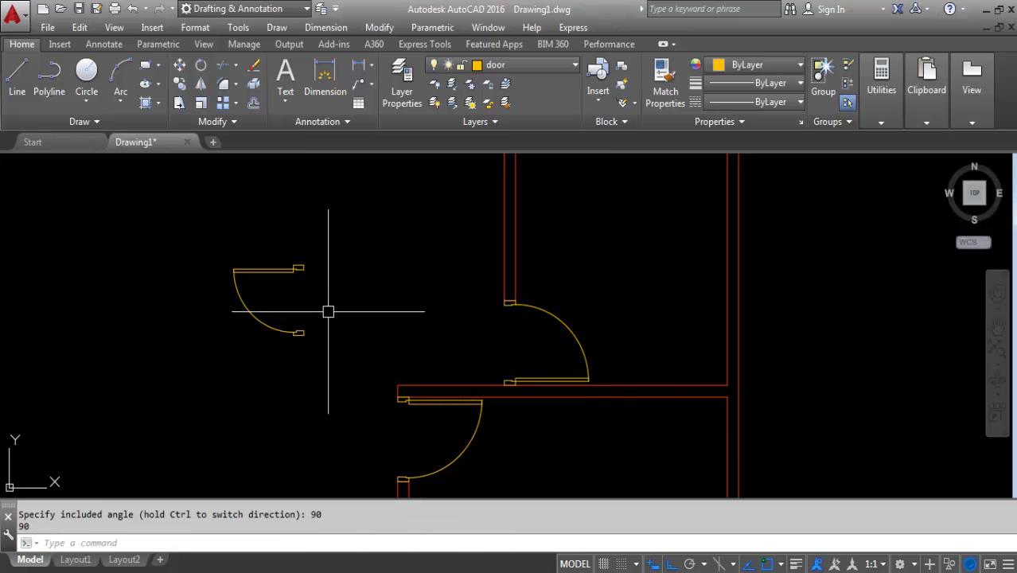
{"action": "scroll", "coordinate": [328, 311], "scroll_direction": "down", "scroll_amount": 1}
{"action": "scroll", "coordinate": [307, 304], "scroll_direction": "down", "scroll_amount": 1}
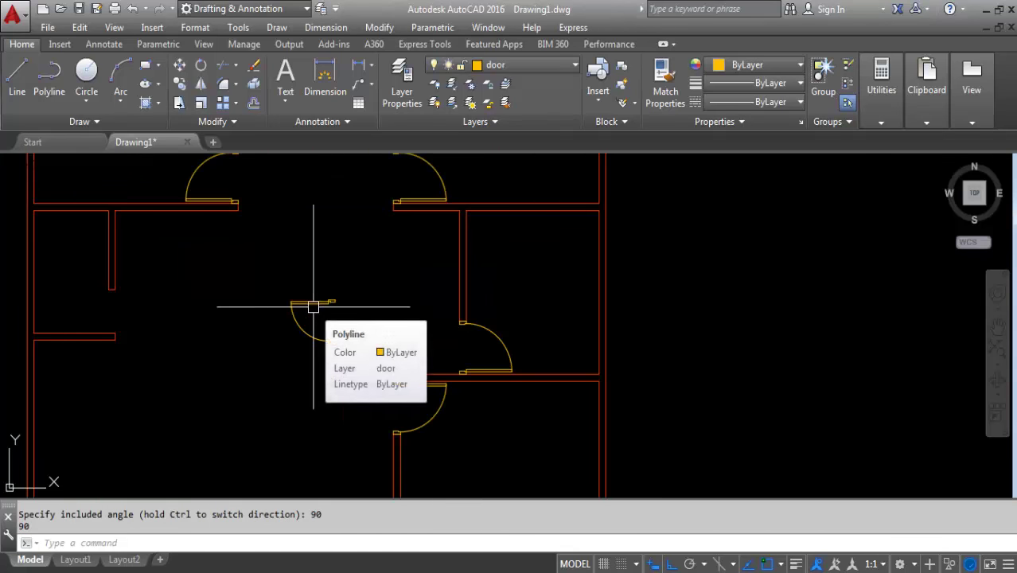
Save the four door pieces as block door2.5, base point at the upper jamb corner
{"action": "type", "text": "b"}
{"action": "key", "text": "Return"}
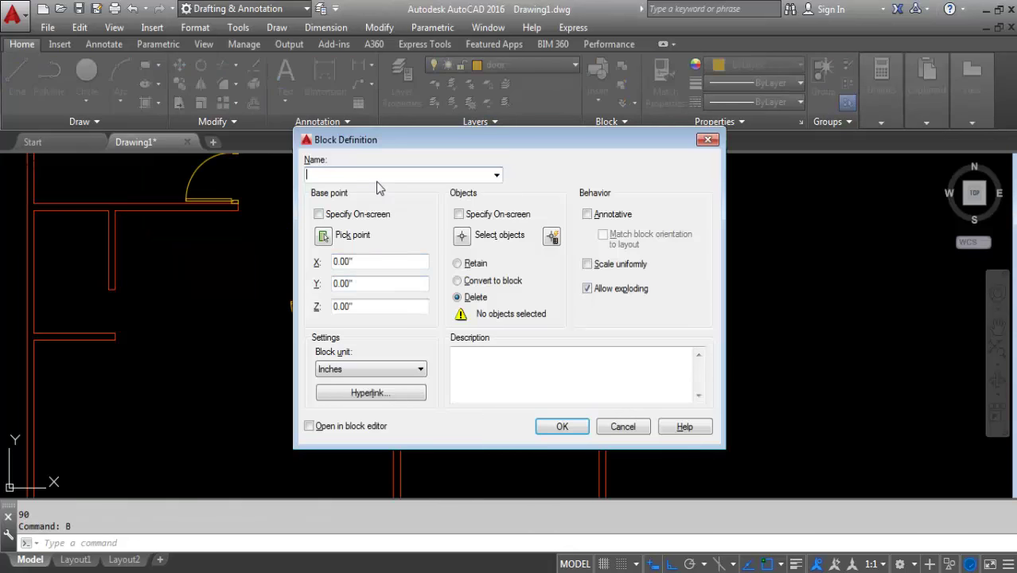
{"action": "type", "text": "door2.5"}
{"action": "left_click", "coordinate": [464, 237]}
{"action": "left_click", "coordinate": [348, 312]}
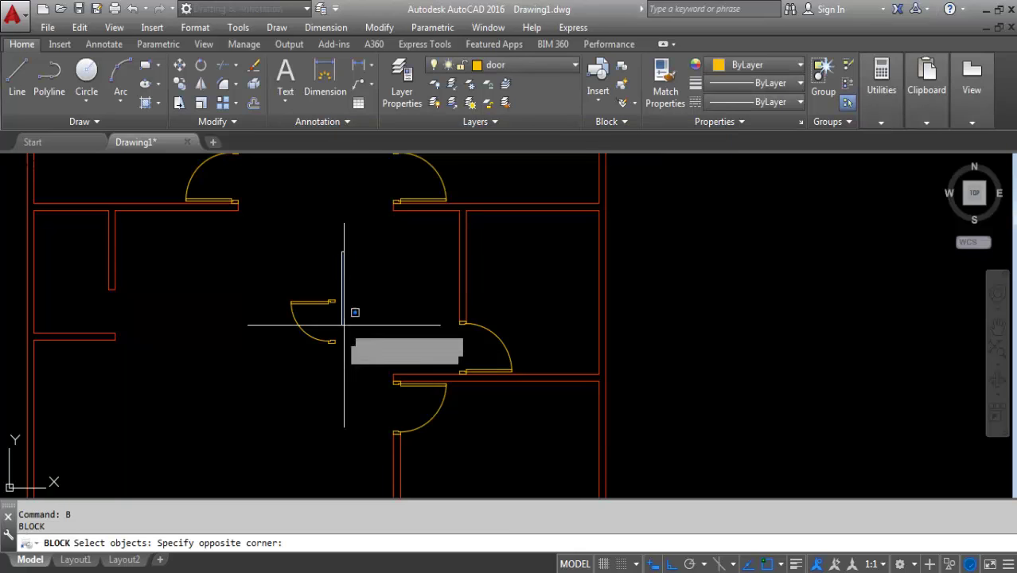
{"action": "left_click", "coordinate": [250, 352]}
{"action": "key", "text": "Return"}
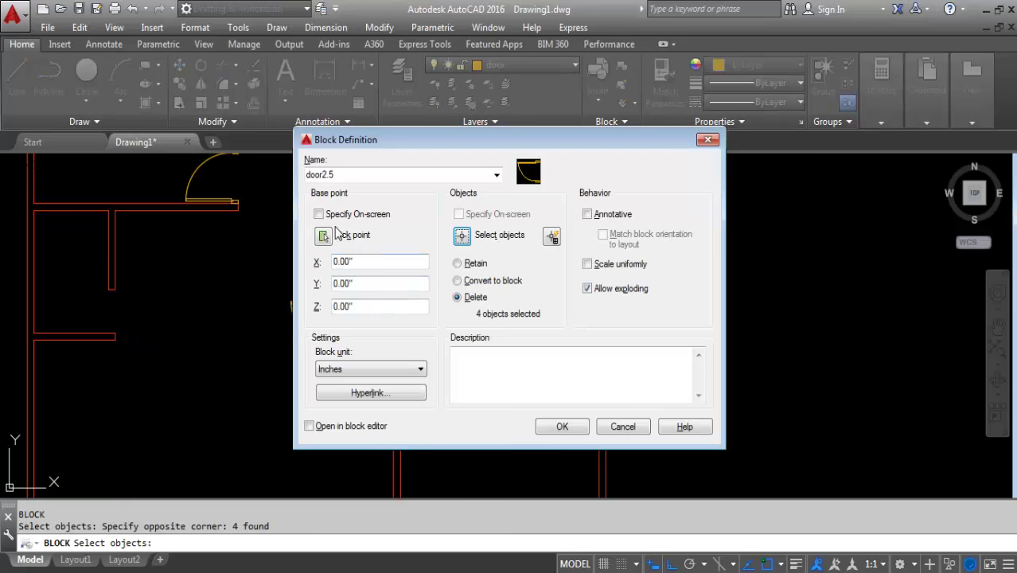
{"action": "left_click", "coordinate": [322, 237]}
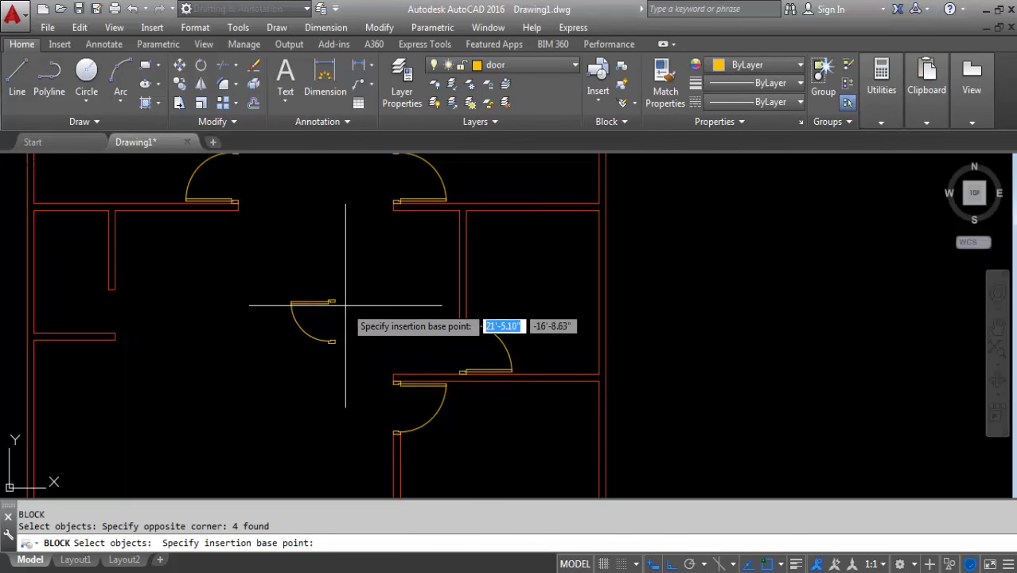
{"action": "scroll", "coordinate": [359, 306], "scroll_direction": "up", "scroll_amount": 2}
{"action": "scroll", "coordinate": [336, 296], "scroll_direction": "up", "scroll_amount": 2}
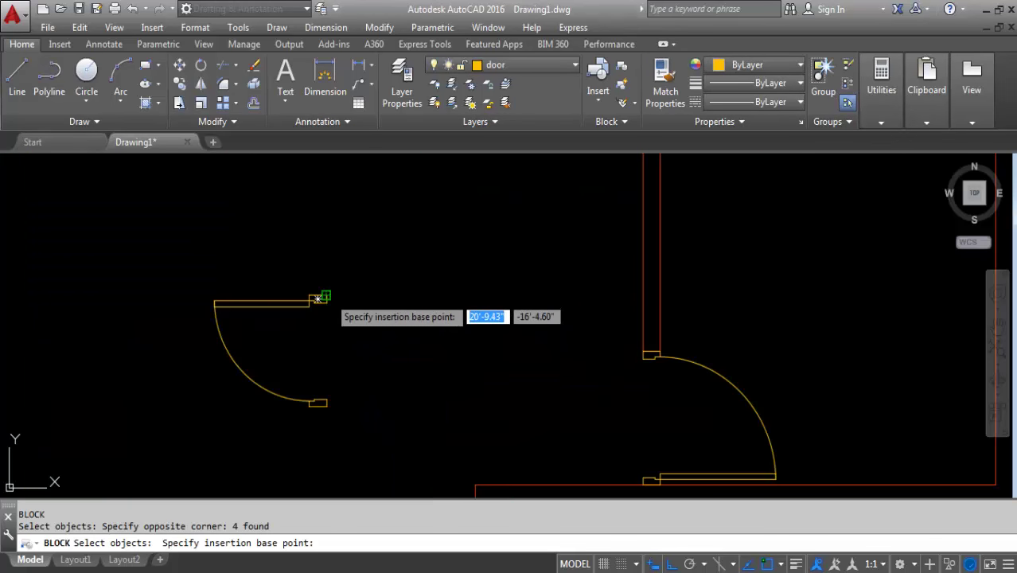
{"action": "left_click", "coordinate": [320, 295]}
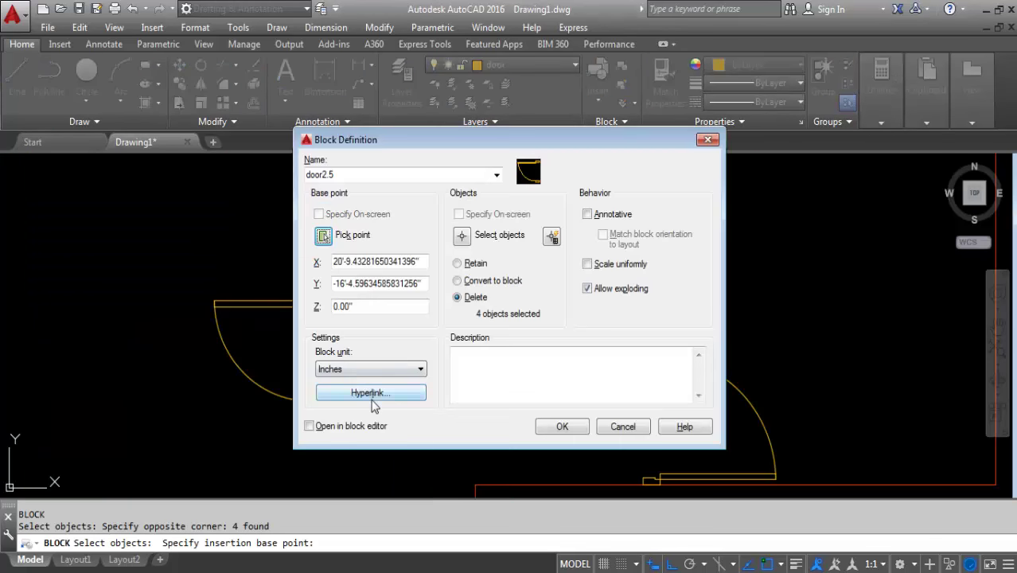
{"action": "left_click", "coordinate": [571, 428]}
{"action": "type", "text": "I"}
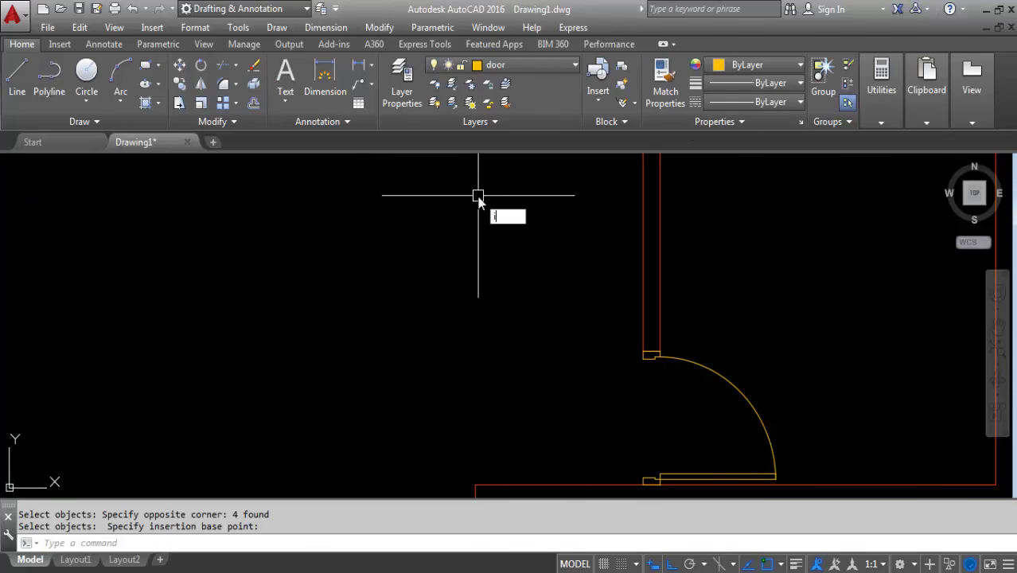
Insert the door2.5 block and place it in the upper-right room
{"action": "key", "text": "Return"}
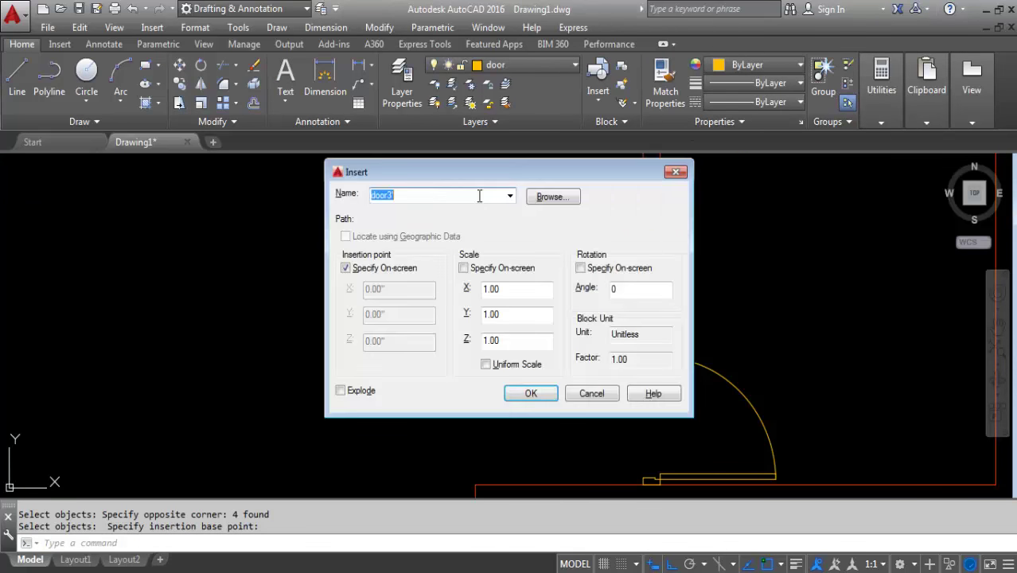
{"action": "left_click", "coordinate": [510, 196]}
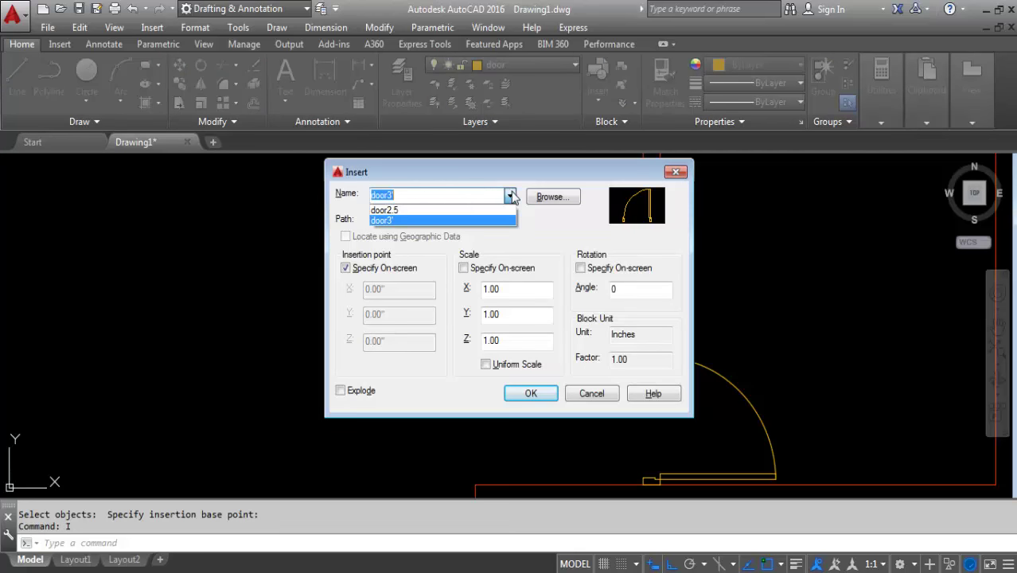
{"action": "left_click", "coordinate": [402, 209]}
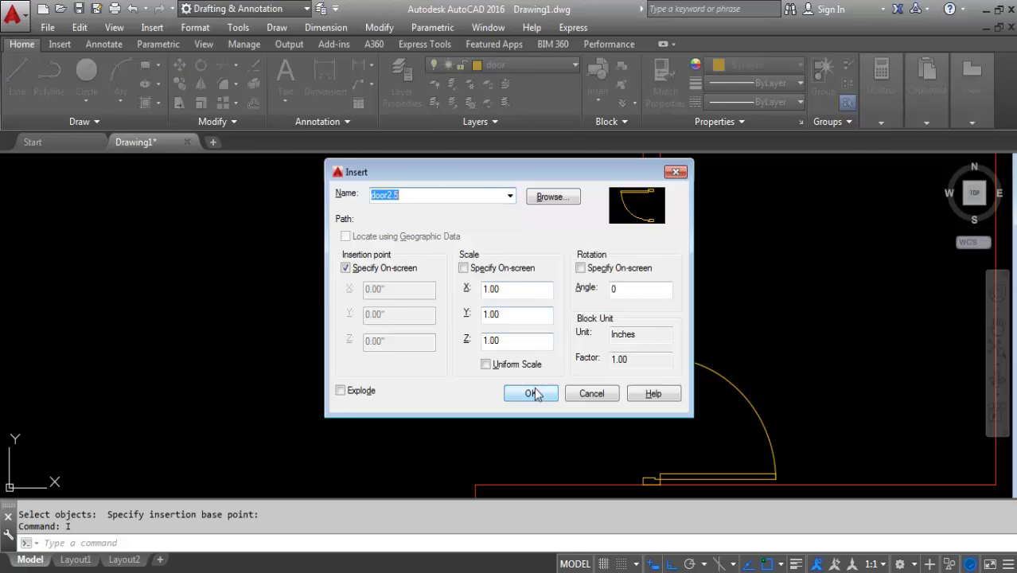
{"action": "left_click", "coordinate": [532, 393]}
{"action": "scroll", "coordinate": [478, 410], "scroll_direction": "down", "scroll_amount": 5}
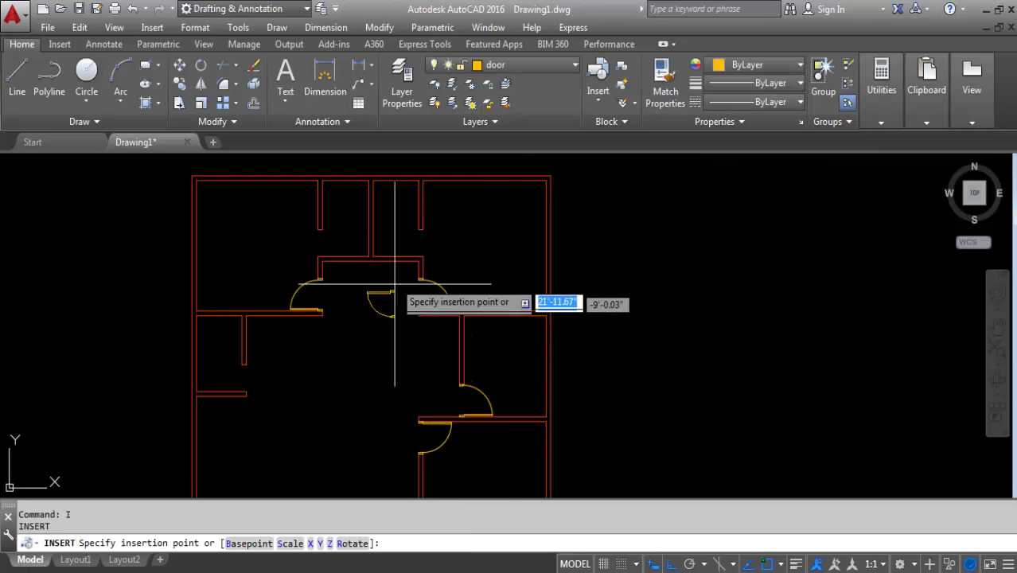
{"action": "scroll", "coordinate": [398, 248], "scroll_direction": "up", "scroll_amount": 2}
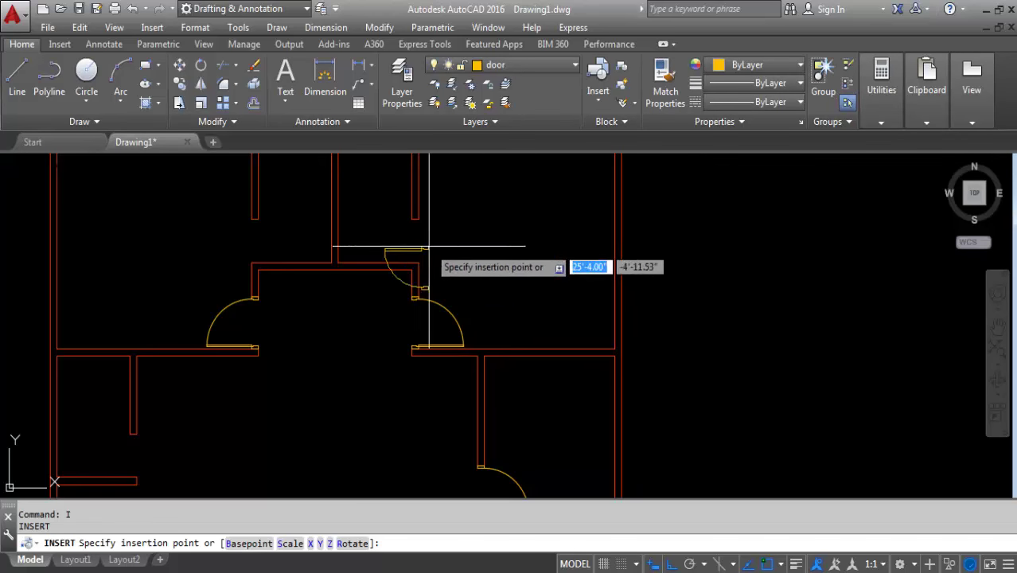
{"action": "left_click", "coordinate": [510, 197]}
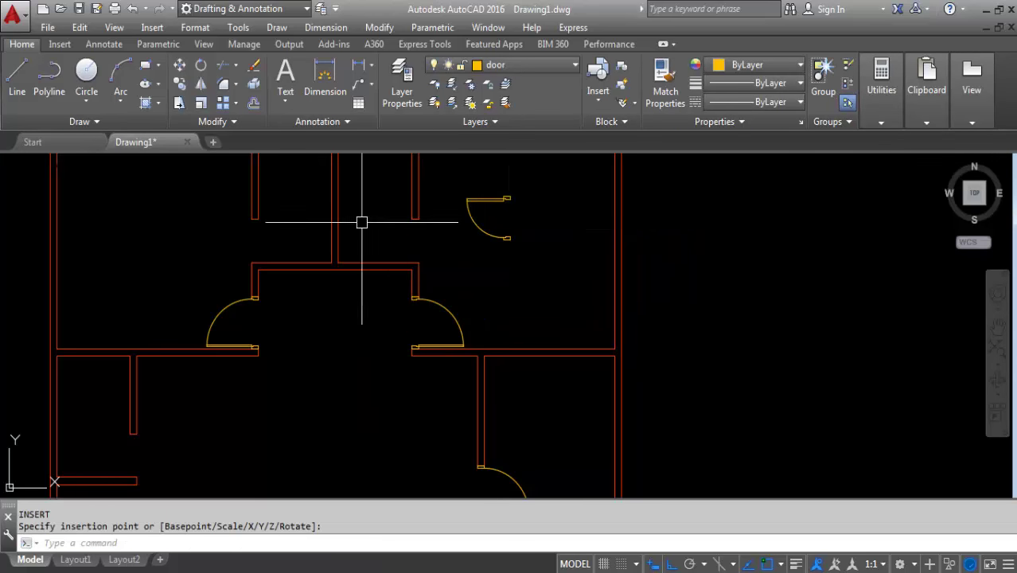
Mirror the newly placed door across a mirror line, keeping the original
{"action": "left_click", "coordinate": [202, 84]}
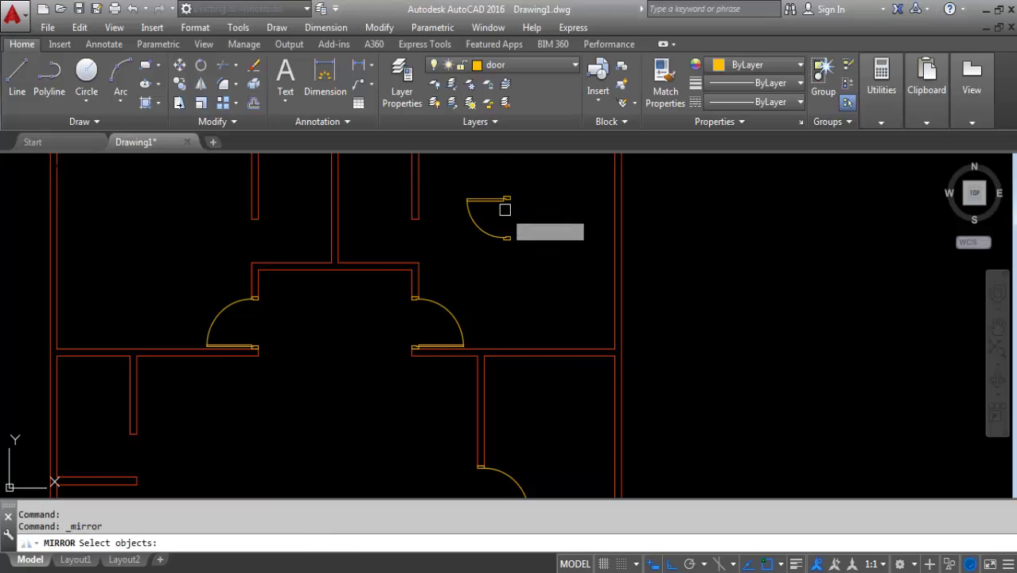
{"action": "left_click", "coordinate": [476, 226]}
{"action": "key", "text": "Return"}
{"action": "left_click", "coordinate": [525, 252]}
{"action": "key", "text": "Return"}
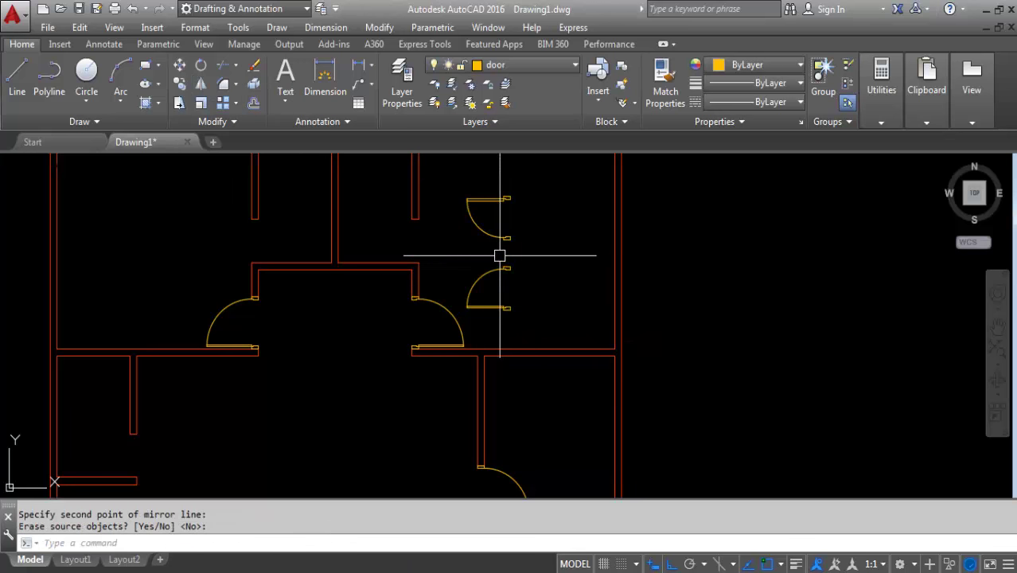
Copy the lower door to the wall end
{"action": "type", "text": "co"}
{"action": "key", "text": "Return"}
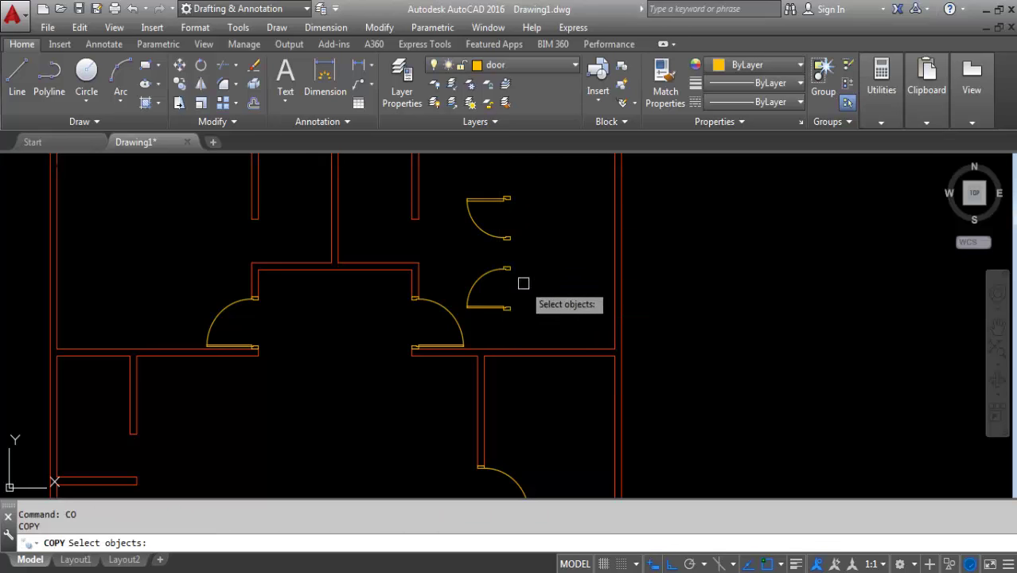
{"action": "key", "text": "Return"}
{"action": "scroll", "coordinate": [511, 310], "scroll_direction": "up", "scroll_amount": 4}
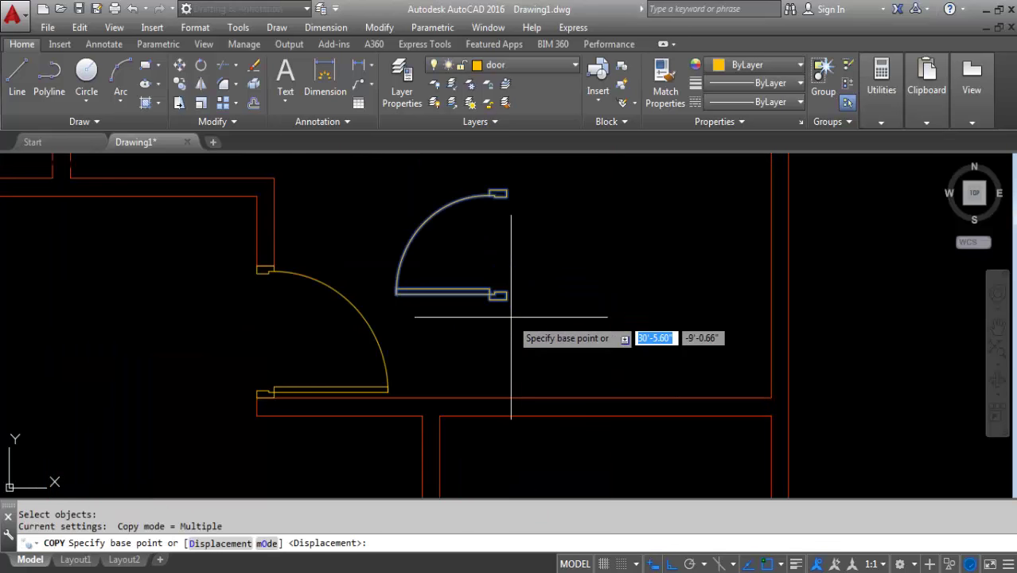
{"action": "left_click", "coordinate": [499, 296]}
{"action": "scroll", "coordinate": [601, 309], "scroll_direction": "down", "scroll_amount": 2}
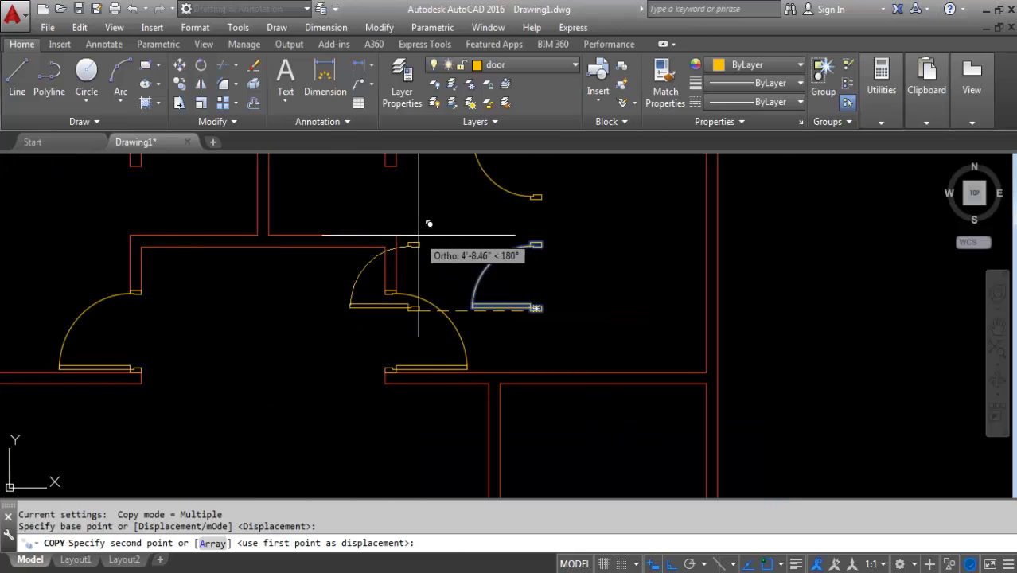
{"action": "left_click", "coordinate": [395, 236]}
{"action": "scroll", "coordinate": [470, 303], "scroll_direction": "down", "scroll_amount": 3}
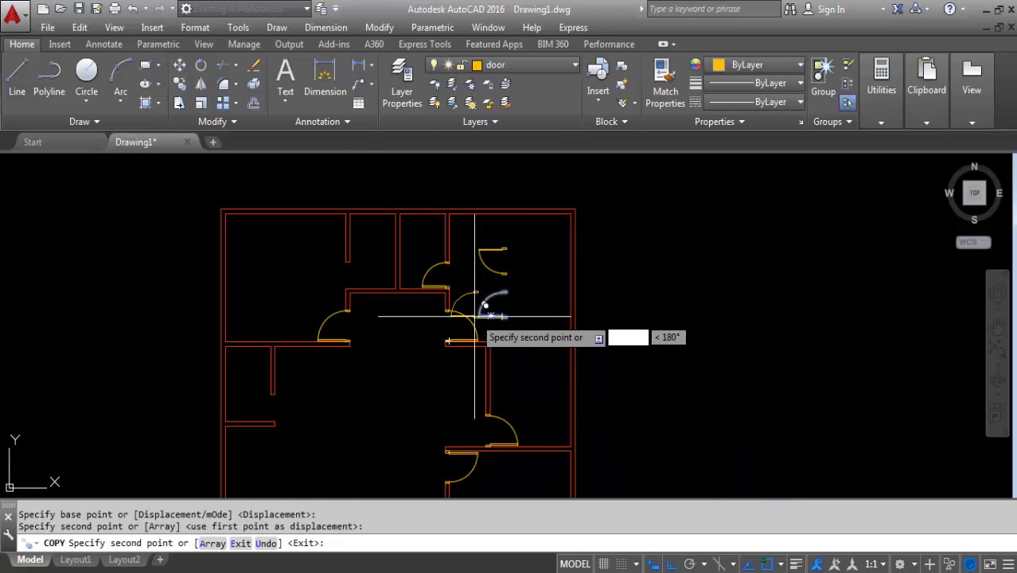
{"action": "key", "text": "Escape"}
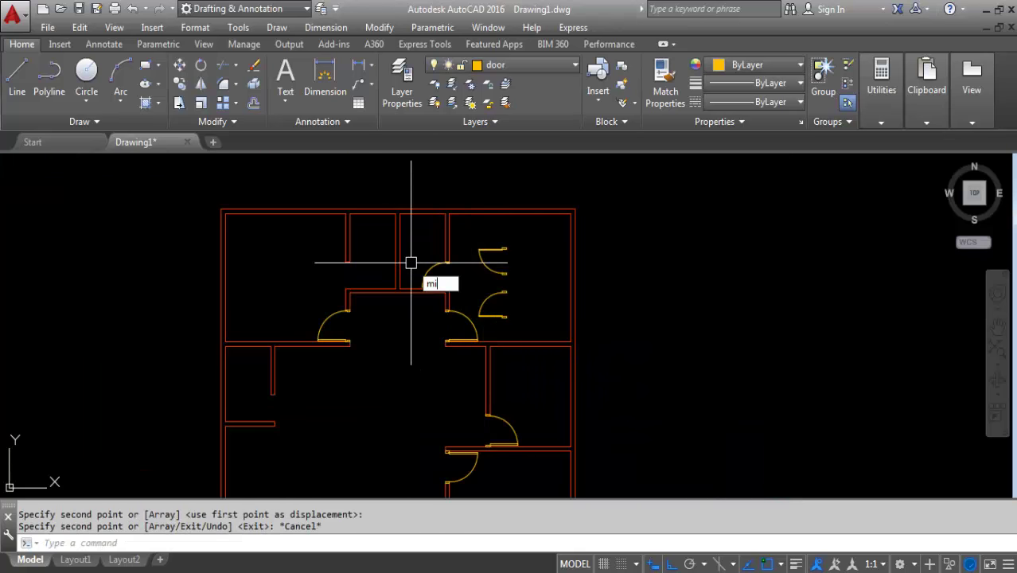
Mirror the copied door across the vertical wall line, keeping the source door
{"action": "key", "text": "Return"}
{"action": "scroll", "coordinate": [451, 272], "scroll_direction": "up", "scroll_amount": 2}
{"action": "left_click", "coordinate": [412, 274]}
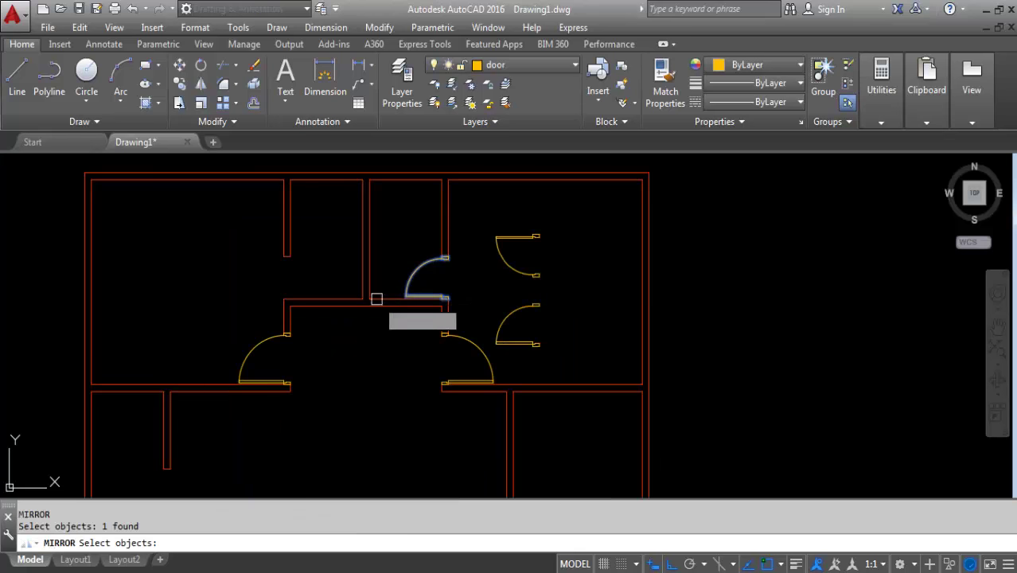
{"action": "key", "text": "Return"}
{"action": "left_click", "coordinate": [366, 302]}
{"action": "left_click", "coordinate": [366, 406]}
{"action": "key", "text": "Return"}
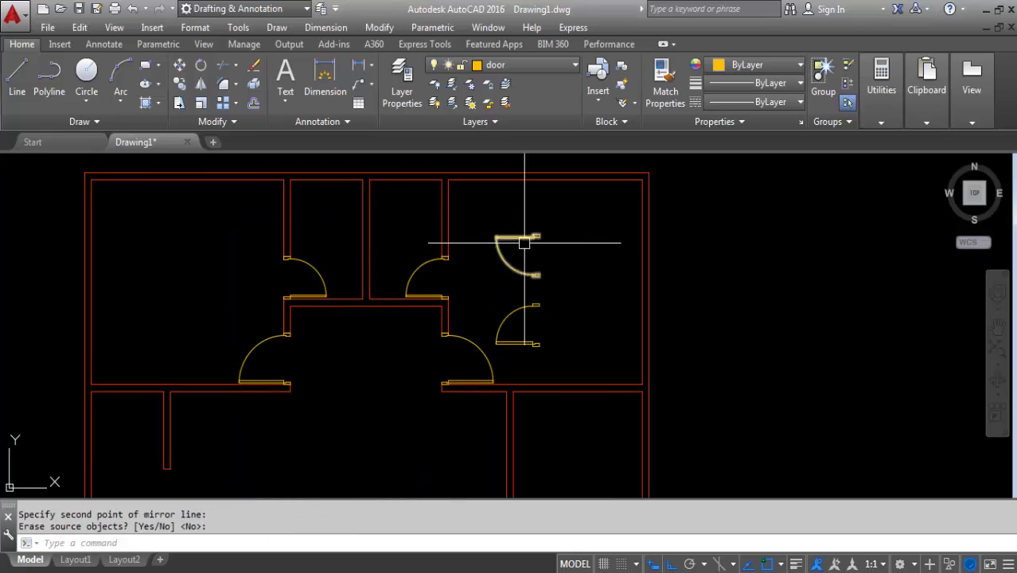
{"action": "left_click", "coordinate": [557, 239]}
{"action": "scroll", "coordinate": [519, 223], "scroll_direction": "down", "scroll_amount": 2}
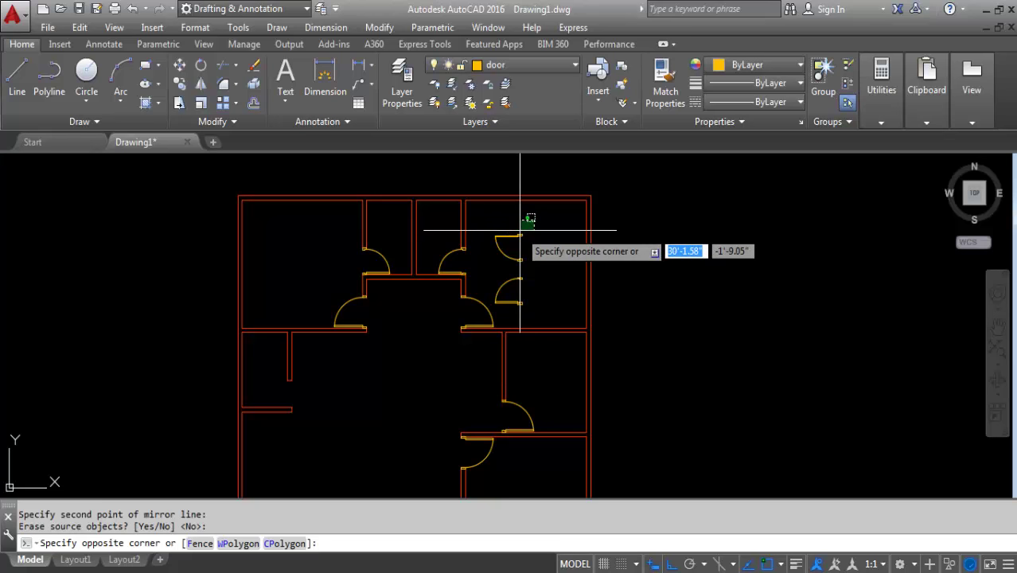
{"action": "left_click", "coordinate": [545, 217]}
{"action": "scroll", "coordinate": [443, 262], "scroll_direction": "up", "scroll_amount": 2}
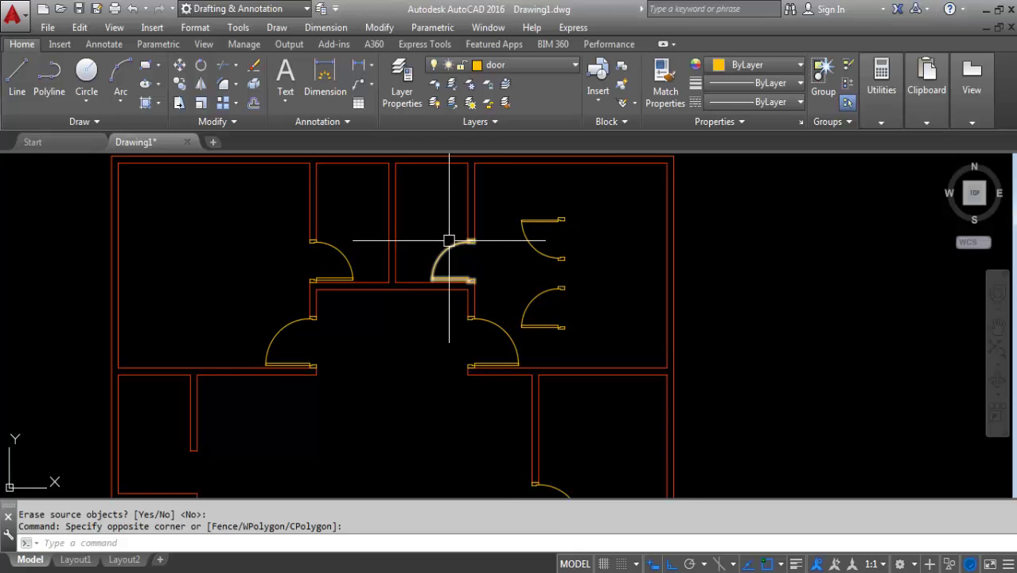
{"action": "type", "text": "c"}
{"action": "key", "text": "Return"}
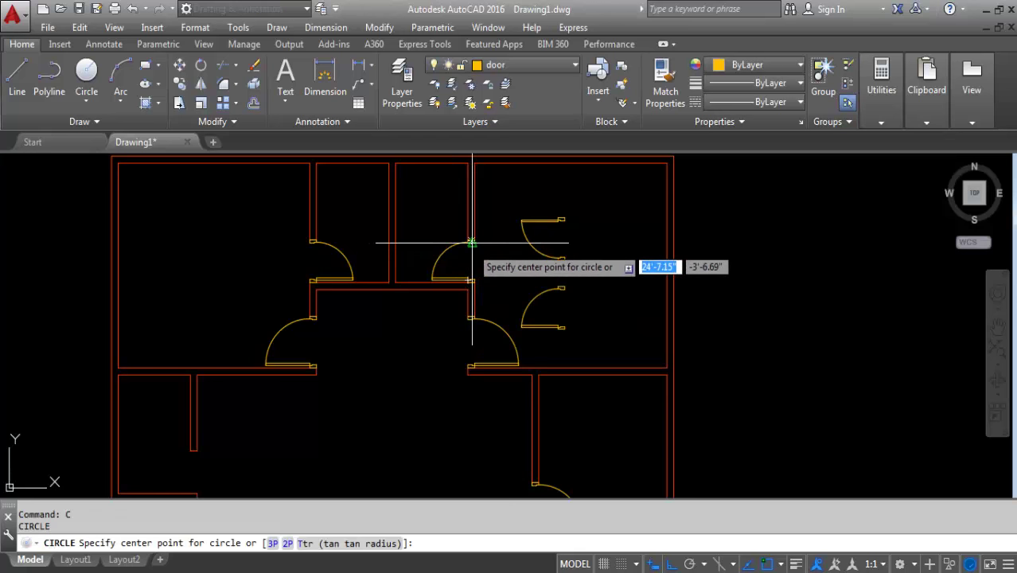
Copy the small upper room's door into the left-side room's opening
{"action": "key", "text": "Escape"}
{"action": "type", "text": "CO"}
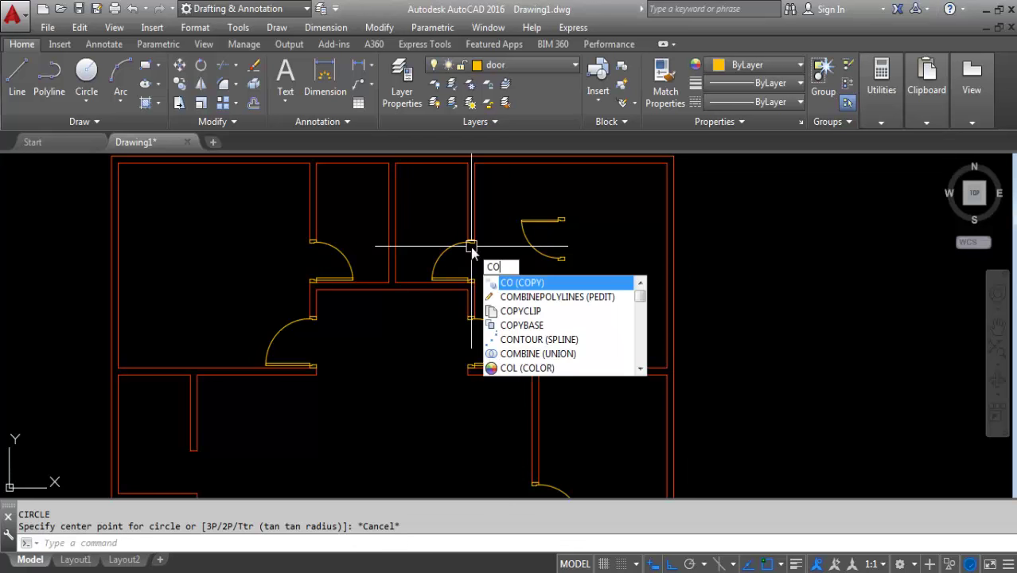
{"action": "key", "text": "Return"}
{"action": "left_click", "coordinate": [447, 263]}
{"action": "key", "text": "Return"}
{"action": "scroll", "coordinate": [473, 293], "scroll_direction": "up", "scroll_amount": 2}
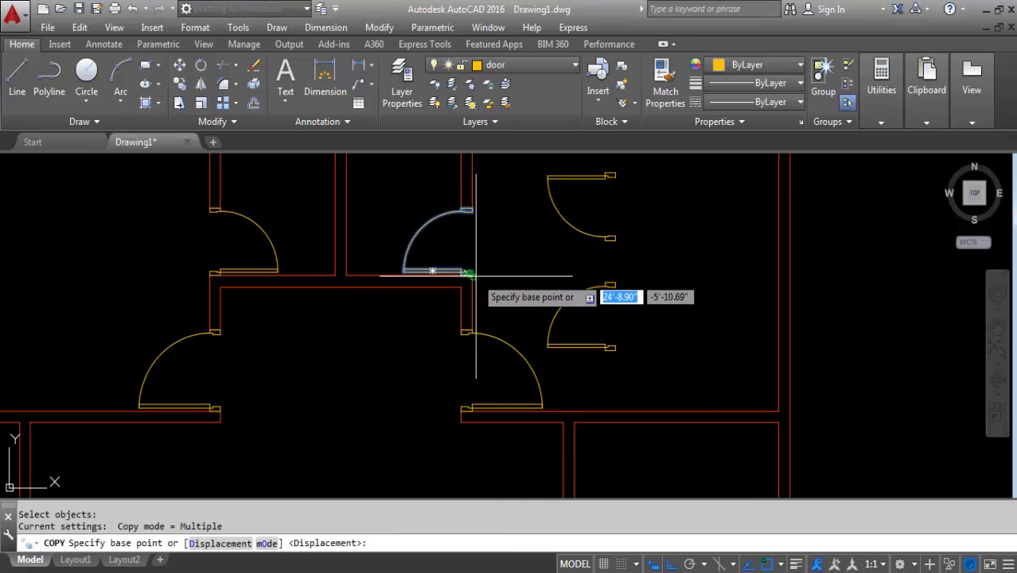
{"action": "scroll", "coordinate": [476, 276], "scroll_direction": "up", "scroll_amount": 3}
{"action": "left_click", "coordinate": [424, 263]}
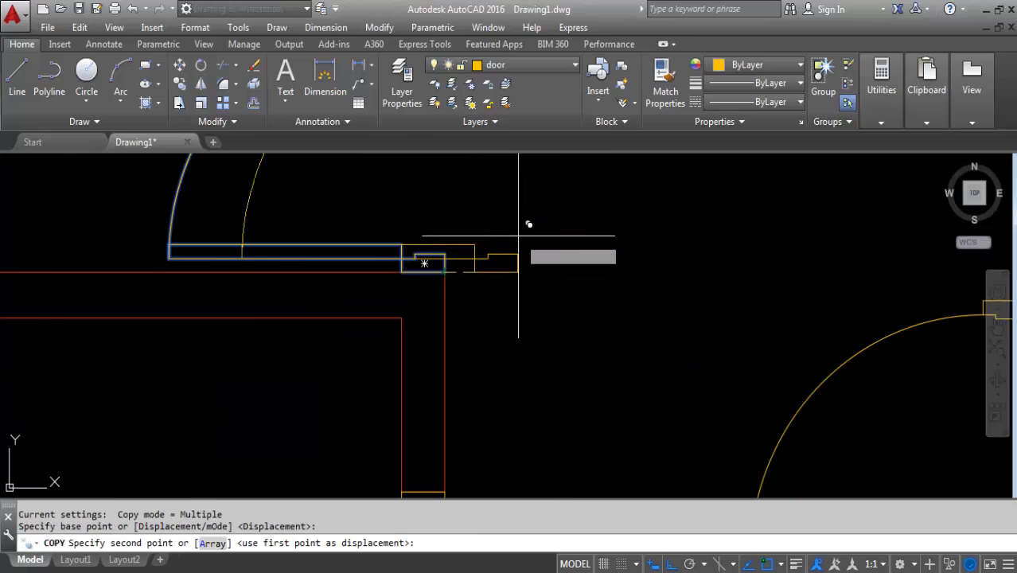
{"action": "scroll", "coordinate": [510, 239], "scroll_direction": "down", "scroll_amount": 3}
{"action": "scroll", "coordinate": [239, 341], "scroll_direction": "down", "scroll_amount": 2}
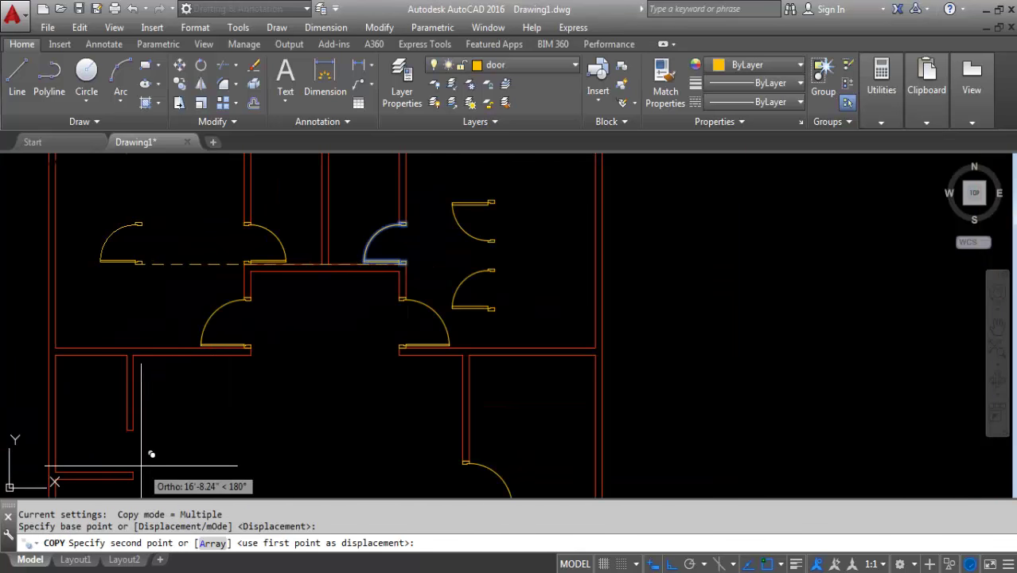
{"action": "left_click", "coordinate": [133, 472]}
{"action": "key", "text": "Return"}
Window-select and delete the two stray doors in the upper-right room
{"action": "scroll", "coordinate": [366, 255], "scroll_direction": "down", "scroll_amount": 3}
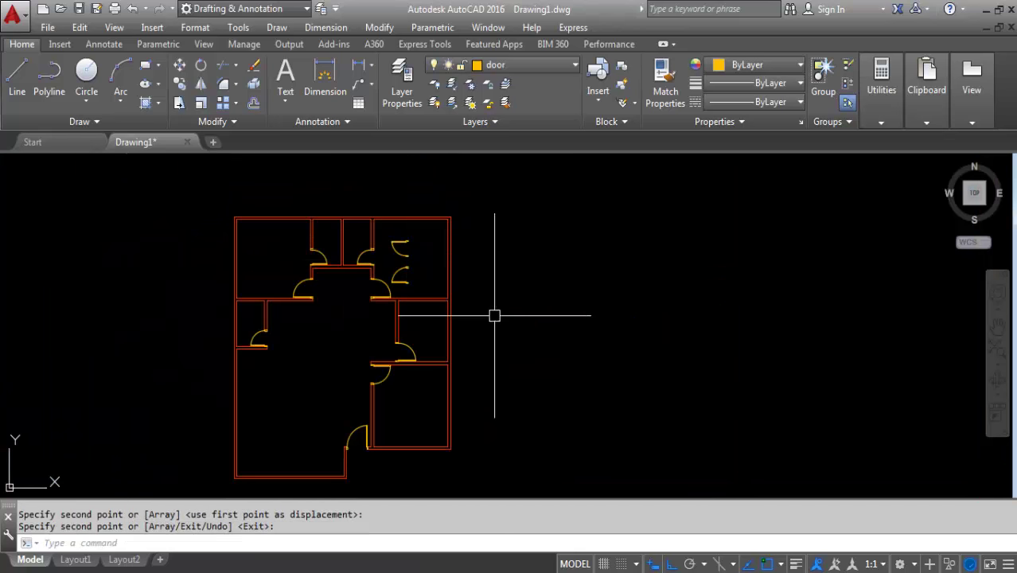
{"action": "scroll", "coordinate": [394, 253], "scroll_direction": "up", "scroll_amount": 2}
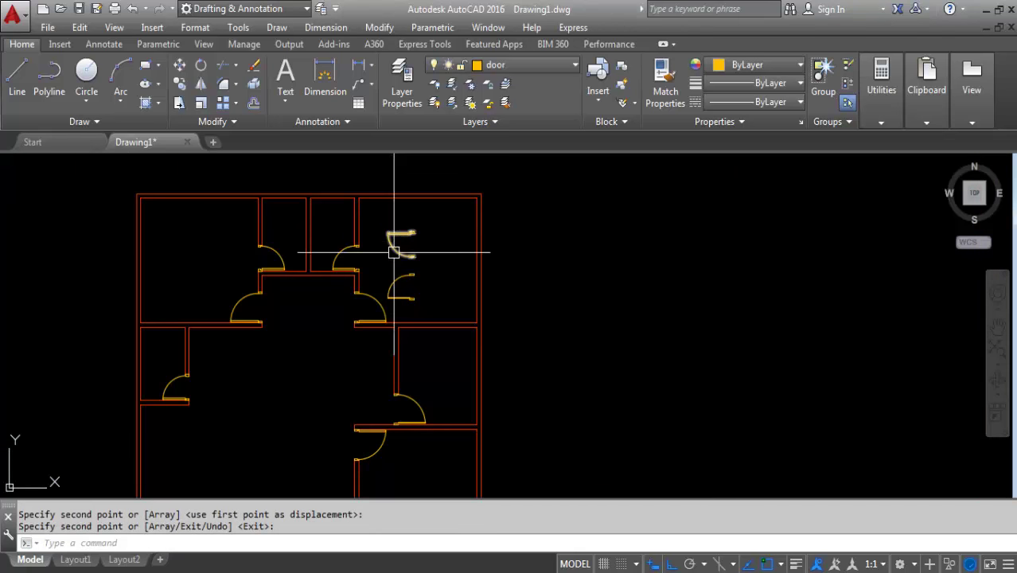
{"action": "left_click", "coordinate": [420, 216]}
{"action": "left_click", "coordinate": [391, 300]}
{"action": "key", "text": "Delete"}
{"action": "scroll", "coordinate": [405, 289], "scroll_direction": "down", "scroll_amount": 2}
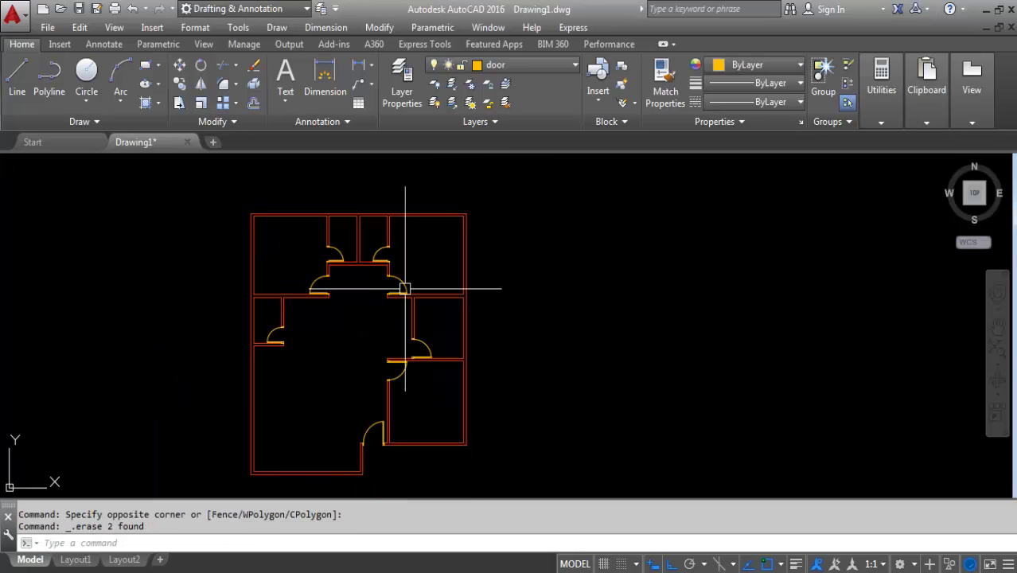
{"action": "scroll", "coordinate": [405, 289], "scroll_direction": "down", "scroll_amount": 1}
{"action": "scroll", "coordinate": [329, 301], "scroll_direction": "up", "scroll_amount": 1}
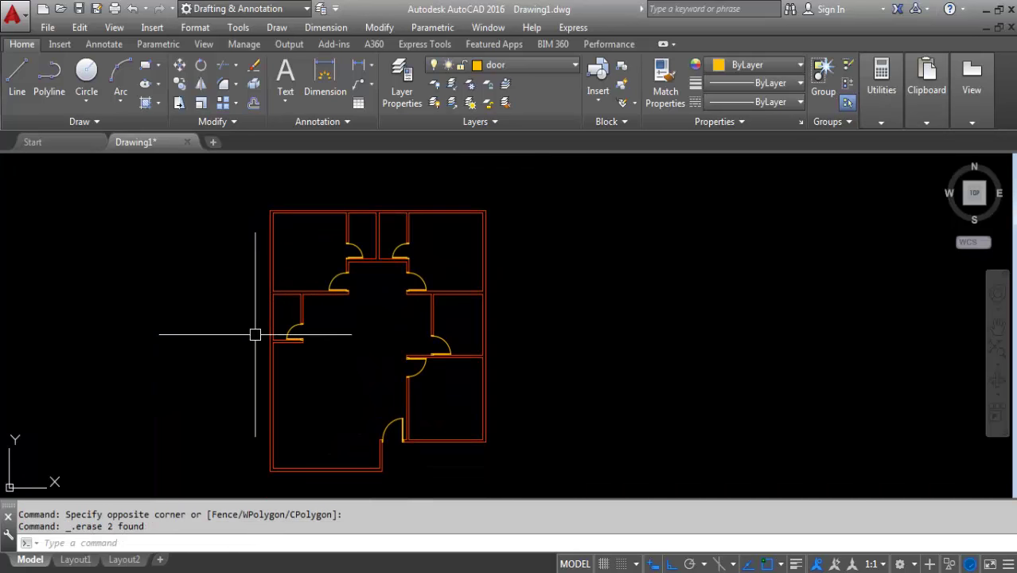
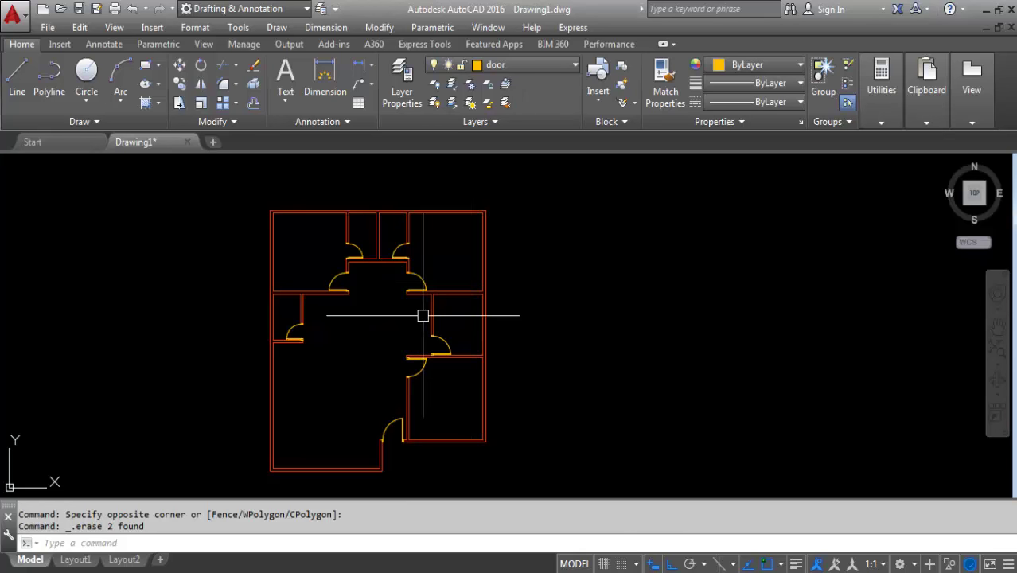
Make Window the current layer
{"action": "scroll", "coordinate": [470, 376], "scroll_direction": "up", "scroll_amount": 2}
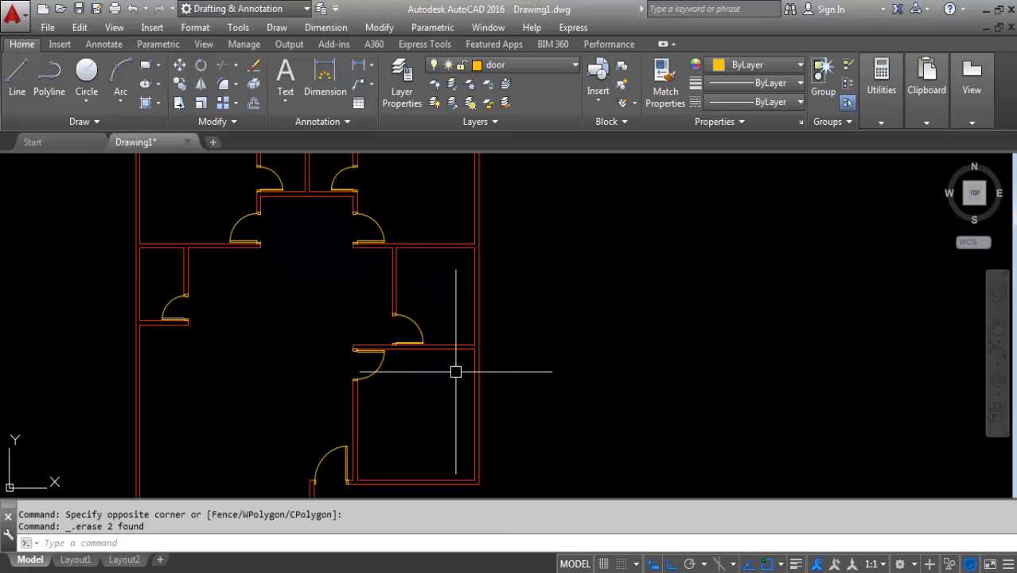
{"action": "scroll", "coordinate": [398, 362], "scroll_direction": "down", "scroll_amount": 4}
{"action": "scroll", "coordinate": [319, 335], "scroll_direction": "up", "scroll_amount": 2}
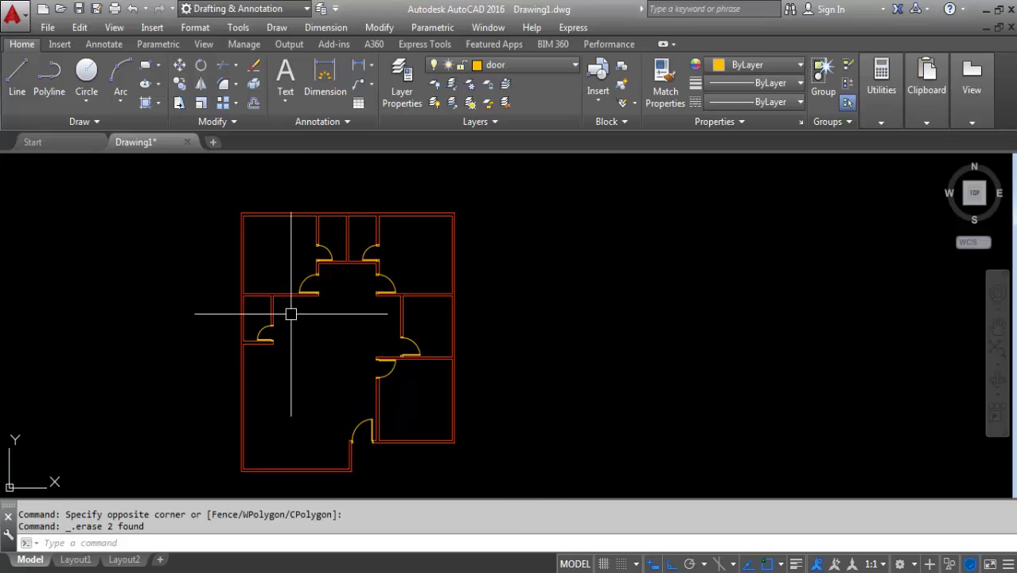
{"action": "left_click", "coordinate": [531, 65]}
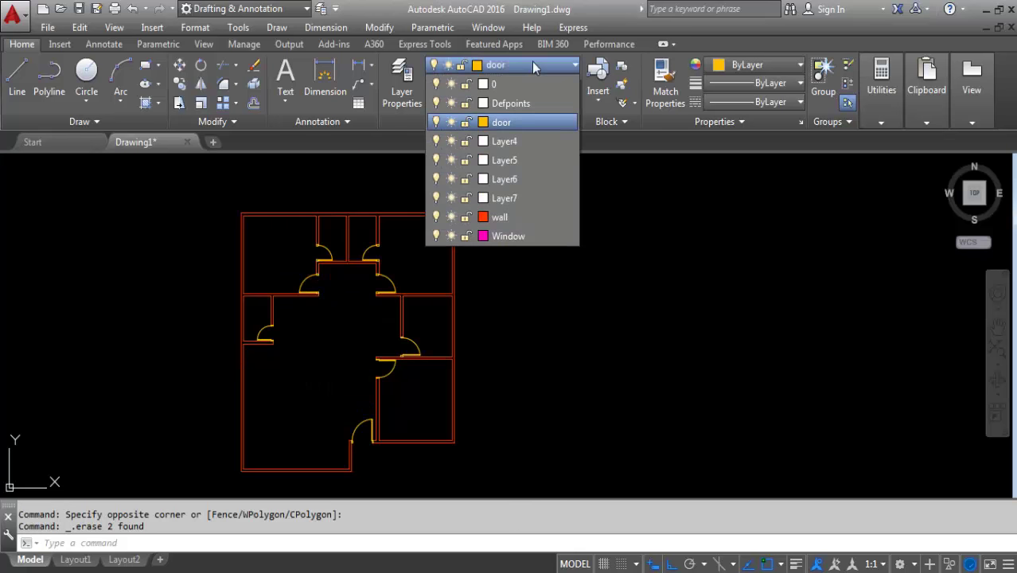
{"action": "left_click", "coordinate": [514, 236]}
Draw a 5-unit short line in the open space inside the plan as the first window end
{"action": "left_click", "coordinate": [16, 80]}
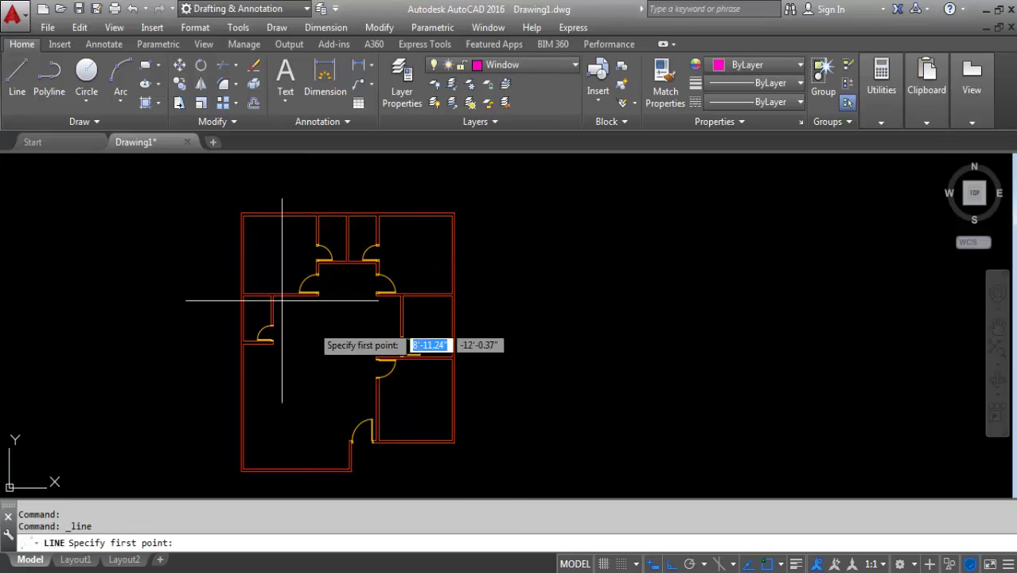
{"action": "scroll", "coordinate": [311, 334], "scroll_direction": "up", "scroll_amount": 2}
{"action": "middle_click_drag", "start_coordinate": [335, 363], "coordinate": [465, 351]}
{"action": "scroll", "coordinate": [478, 287], "scroll_direction": "up", "scroll_amount": 2}
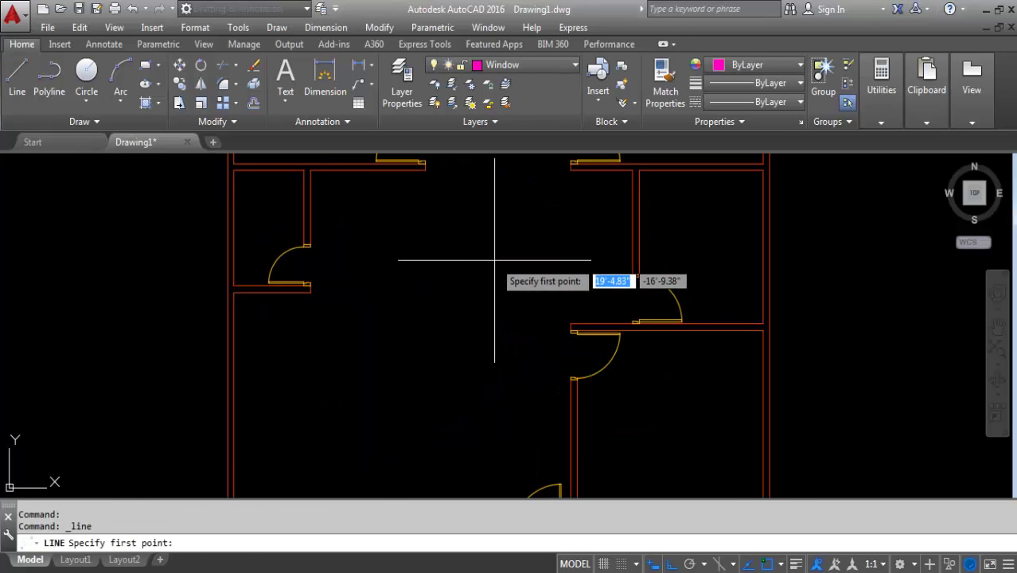
{"action": "middle_click_drag", "start_coordinate": [494, 259], "coordinate": [446, 348]}
{"action": "left_click", "coordinate": [456, 327]}
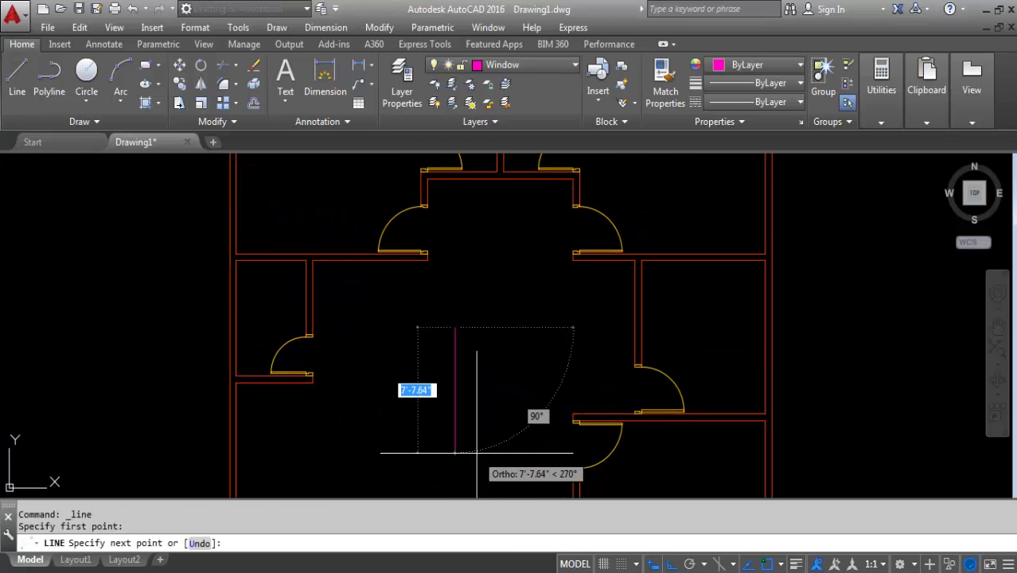
{"action": "type", "text": "5"}
{"action": "key", "text": "Return"}
{"action": "type", "text": "o"}
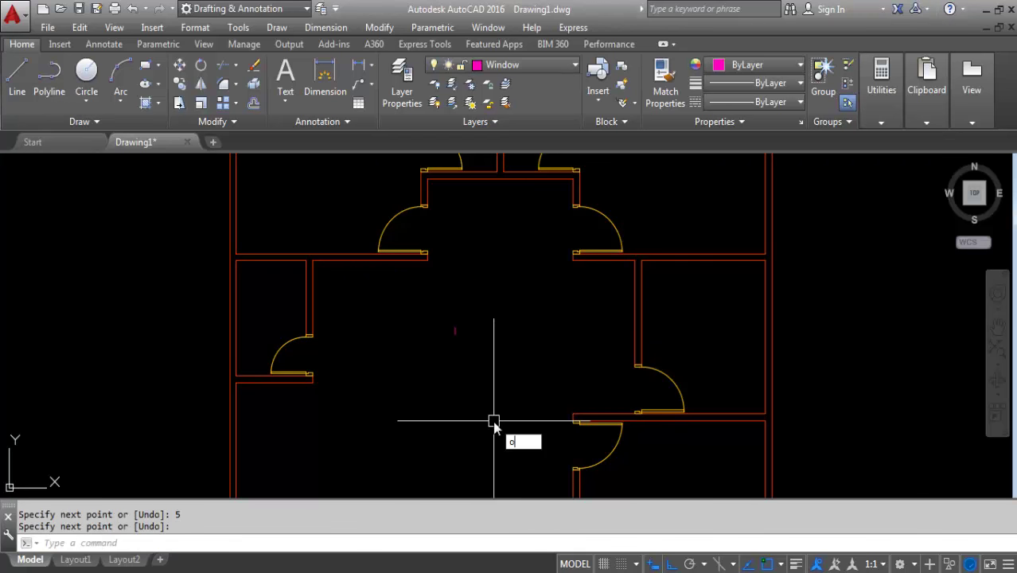
Offset the short line 12 units to the right to form the second window end
{"action": "key", "text": "Return"}
{"action": "type", "text": "12"}
{"action": "key", "text": "Return"}
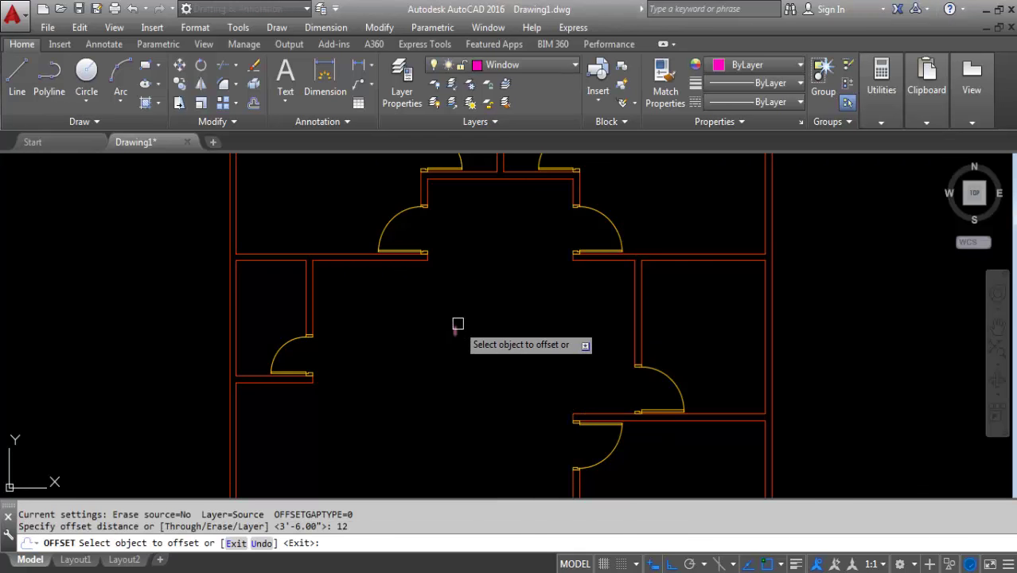
{"action": "left_click", "coordinate": [457, 329]}
{"action": "left_click", "coordinate": [478, 322]}
{"action": "scroll", "coordinate": [484, 318], "scroll_direction": "up", "scroll_amount": 2}
{"action": "key", "text": "Escape"}
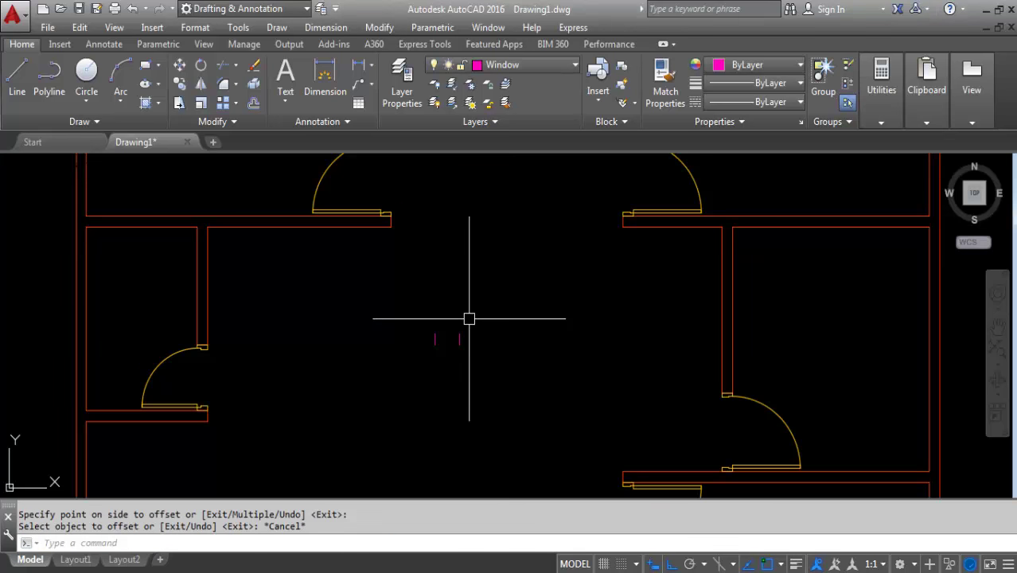
Draw a line joining the two short end lines
{"action": "type", "text": "l"}
{"action": "key", "text": "Return"}
{"action": "scroll", "coordinate": [434, 338], "scroll_direction": "up", "scroll_amount": 1}
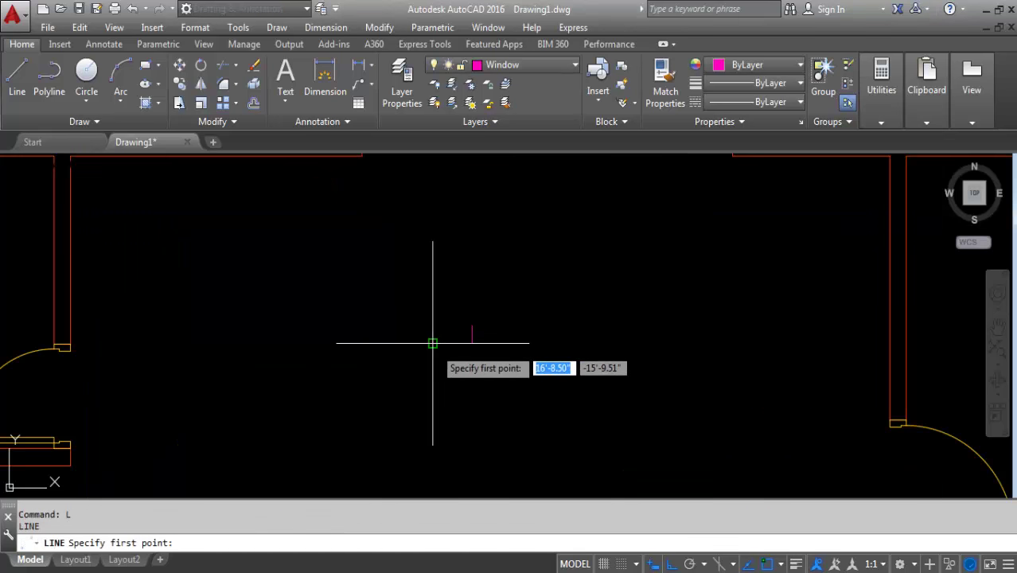
{"action": "left_click", "coordinate": [432, 335]}
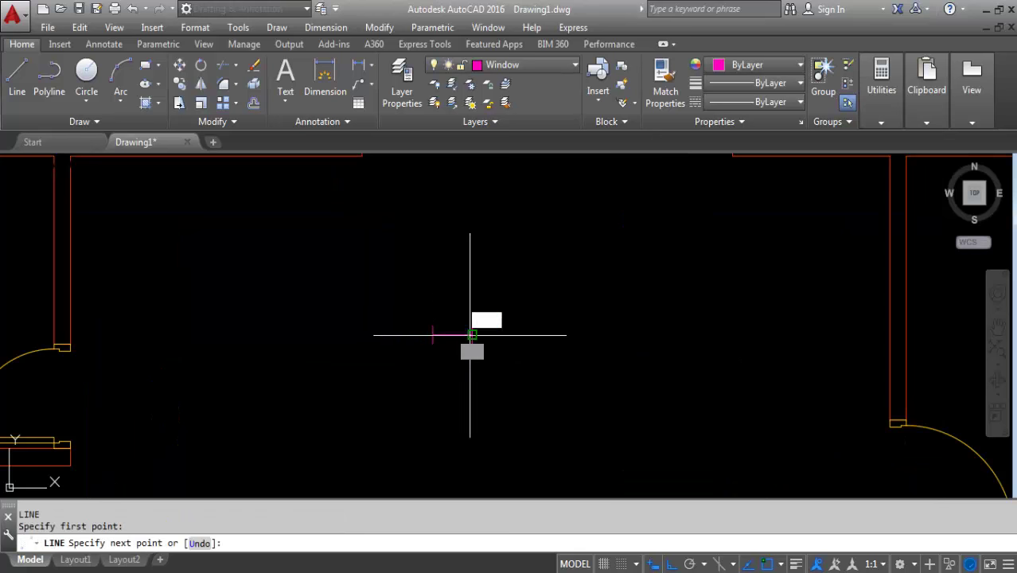
{"action": "left_click", "coordinate": [472, 335]}
{"action": "key", "text": "Return"}
Offset the connecting line twice to make three parallel window lines
{"action": "key", "text": "Return"}
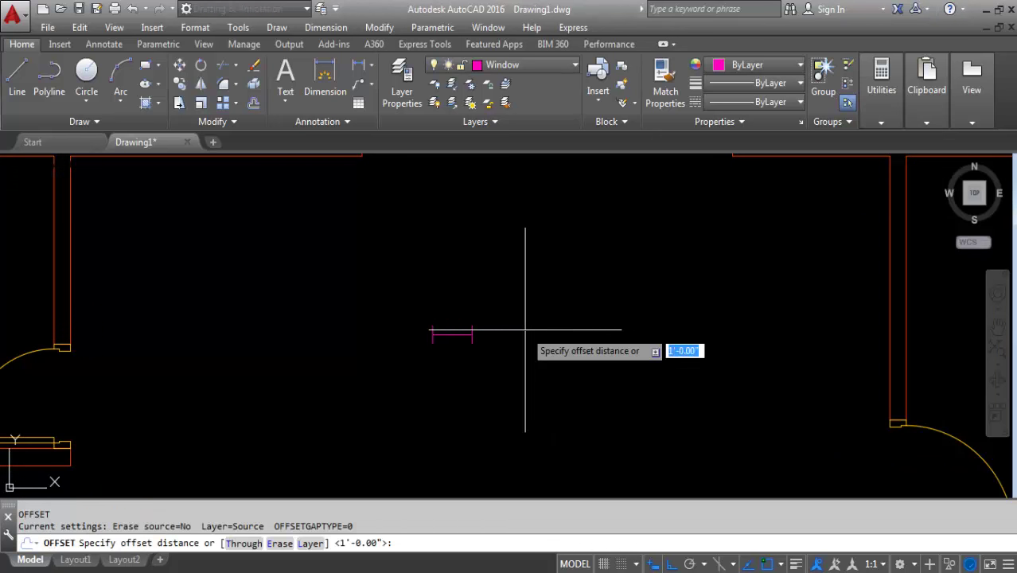
{"action": "key", "text": "Return"}
{"action": "left_click", "coordinate": [454, 335]}
{"action": "left_click", "coordinate": [457, 264]}
{"action": "scroll", "coordinate": [443, 335], "scroll_direction": "up", "scroll_amount": 2}
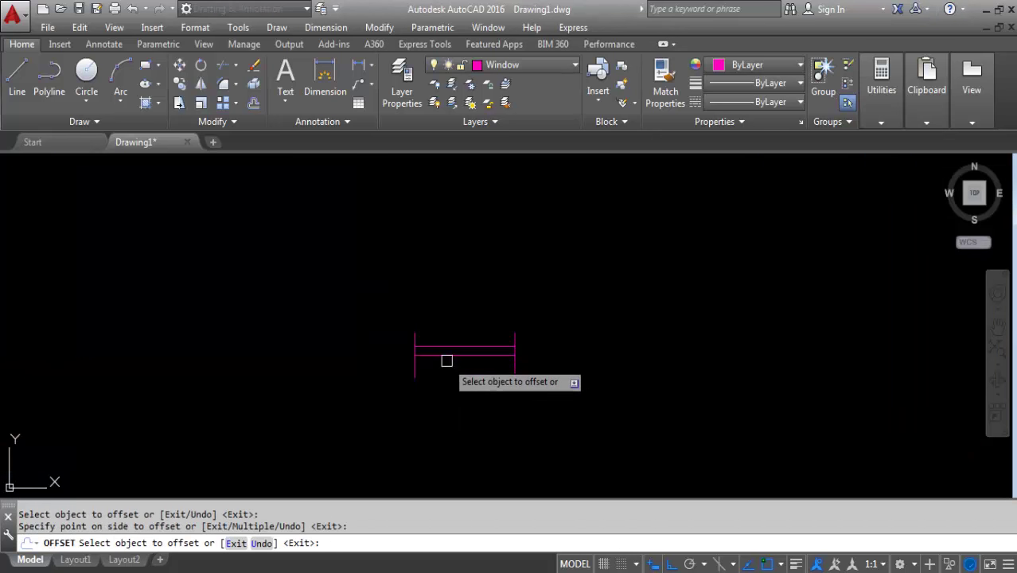
{"action": "left_click", "coordinate": [447, 355]}
{"action": "left_click", "coordinate": [478, 365]}
{"action": "key", "text": "Escape"}
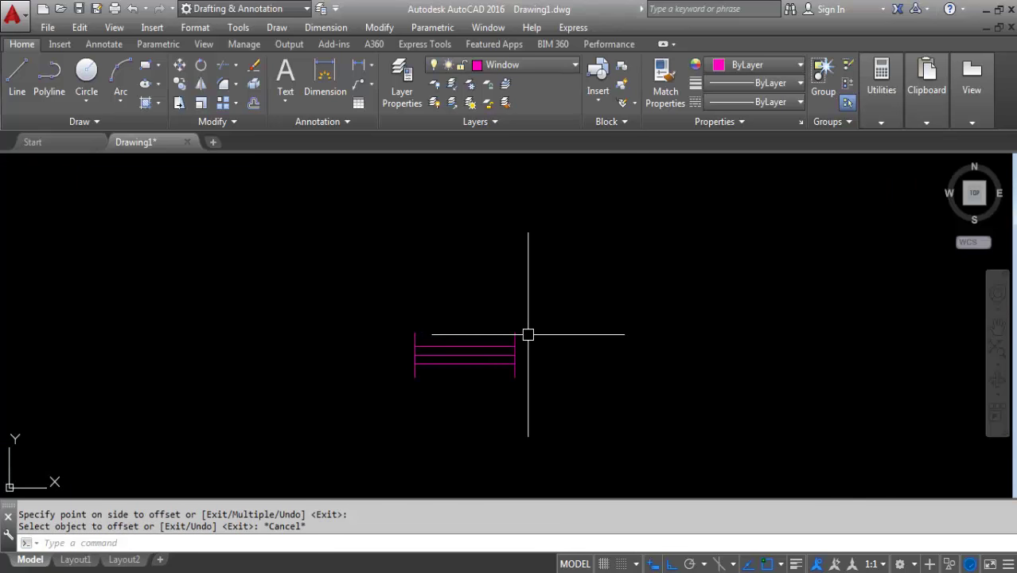
{"action": "type", "text": "b"}
{"action": "key", "text": "Return"}
{"action": "type", "text": "windows"}
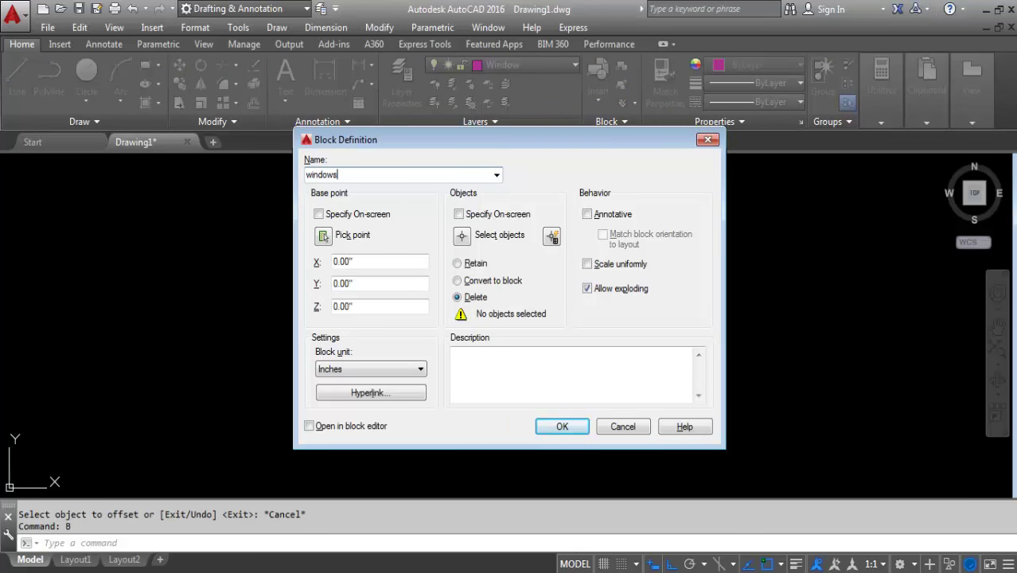
Define the block 'windows' from the five magenta lines with a picked base point, deleting the originals
{"action": "left_click", "coordinate": [461, 236]}
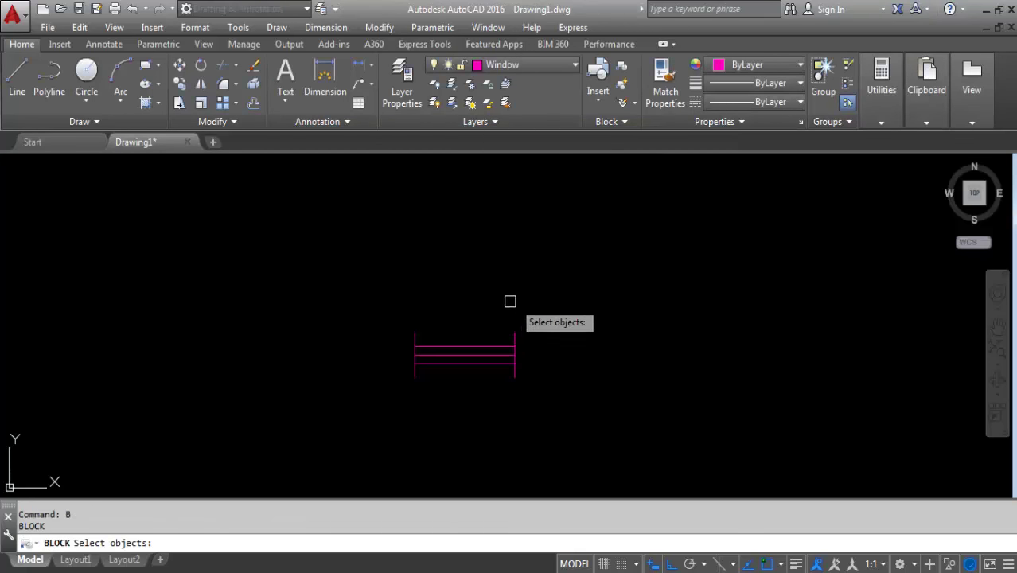
{"action": "left_click", "coordinate": [551, 311]}
{"action": "left_click", "coordinate": [398, 386]}
{"action": "key", "text": "Return"}
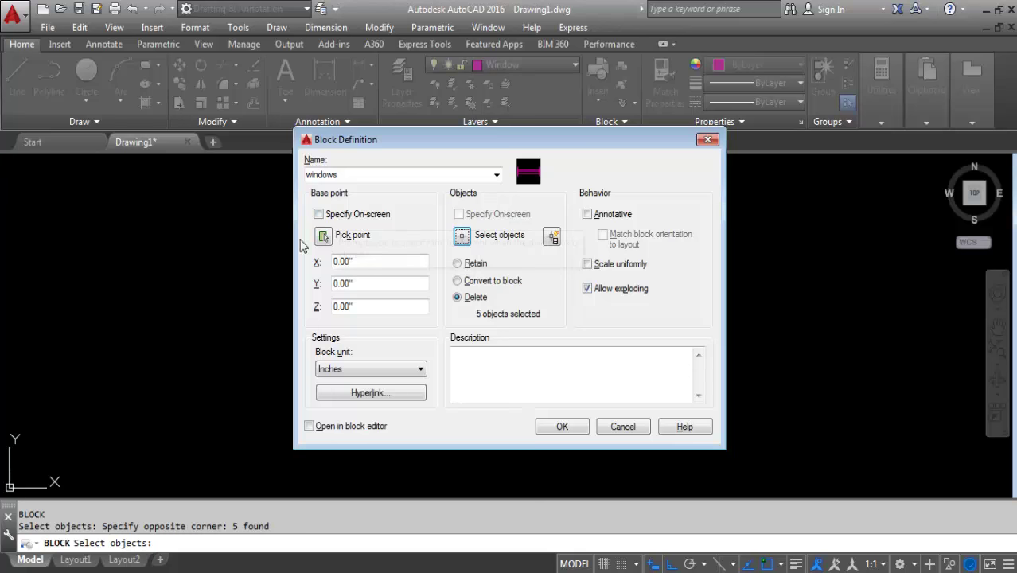
{"action": "left_click", "coordinate": [323, 237]}
{"action": "left_click", "coordinate": [467, 352]}
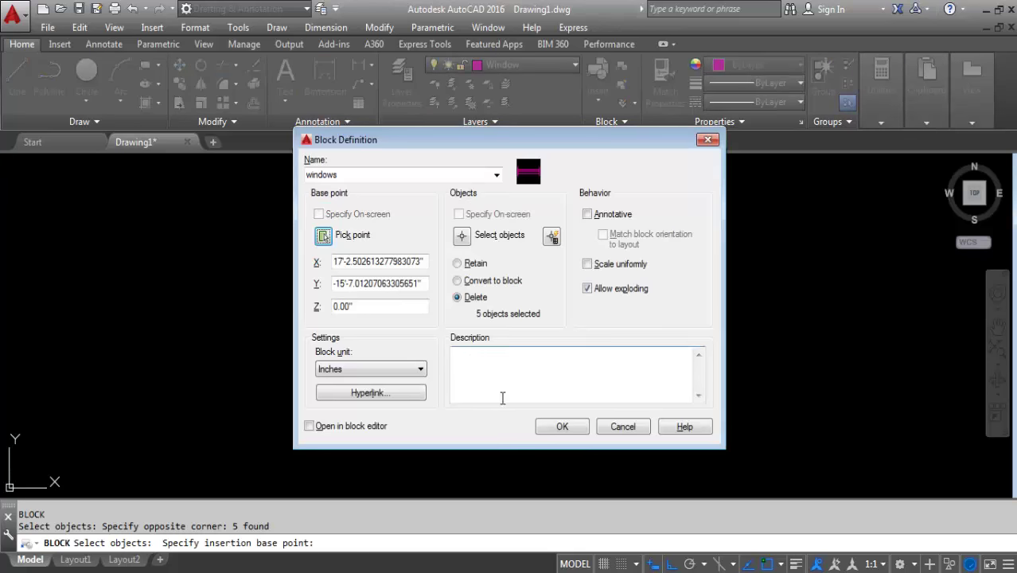
{"action": "left_click", "coordinate": [562, 427]}
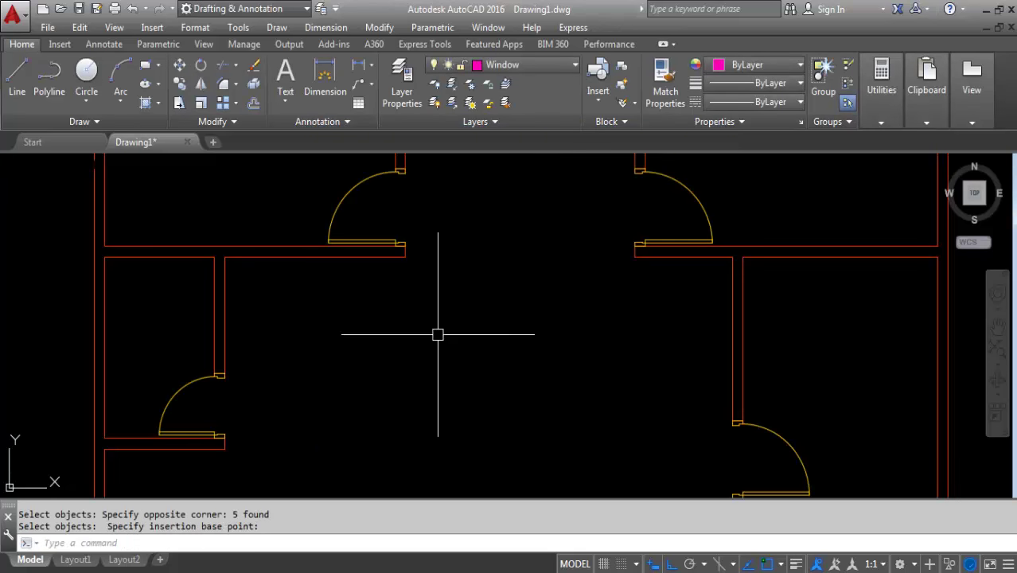
{"action": "scroll", "coordinate": [450, 350], "scroll_direction": "down", "scroll_amount": 3}
{"action": "scroll", "coordinate": [526, 394], "scroll_direction": "down", "scroll_amount": 2}
{"action": "scroll", "coordinate": [489, 388], "scroll_direction": "down", "scroll_amount": 2}
{"action": "scroll", "coordinate": [489, 389], "scroll_direction": "up", "scroll_amount": 2}
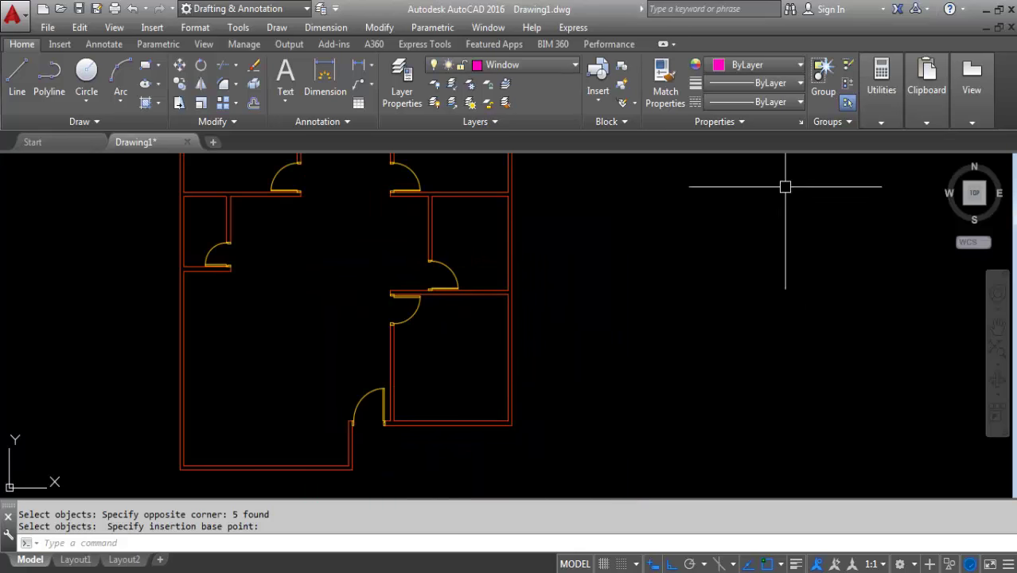
Draw a guide line across the bottom wall at its midpoint
{"action": "left_click", "coordinate": [16, 83]}
{"action": "scroll", "coordinate": [418, 414], "scroll_direction": "up", "scroll_amount": 4}
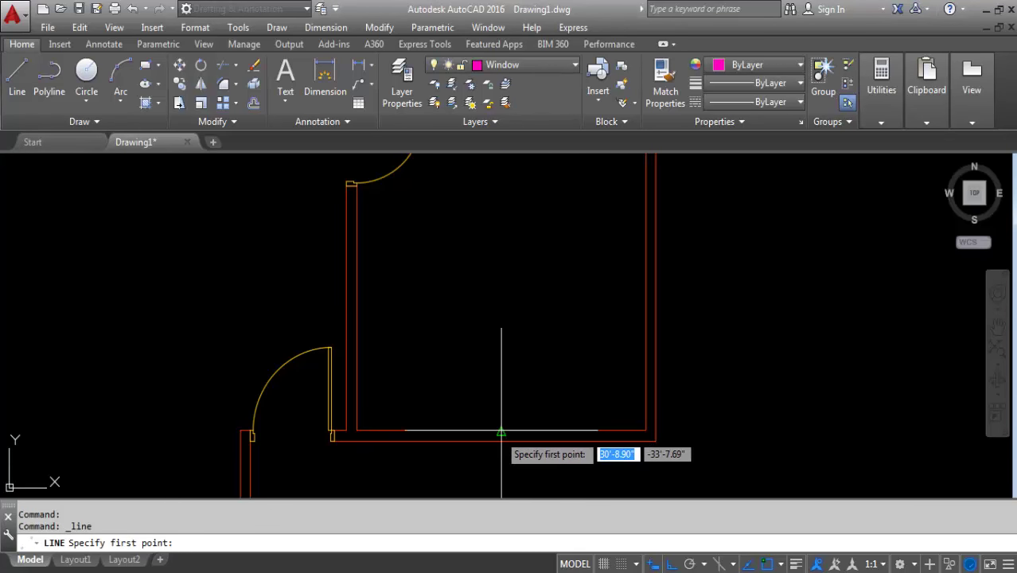
{"action": "left_click", "coordinate": [502, 432]}
{"action": "left_click", "coordinate": [502, 437]}
{"action": "key", "text": "Return"}
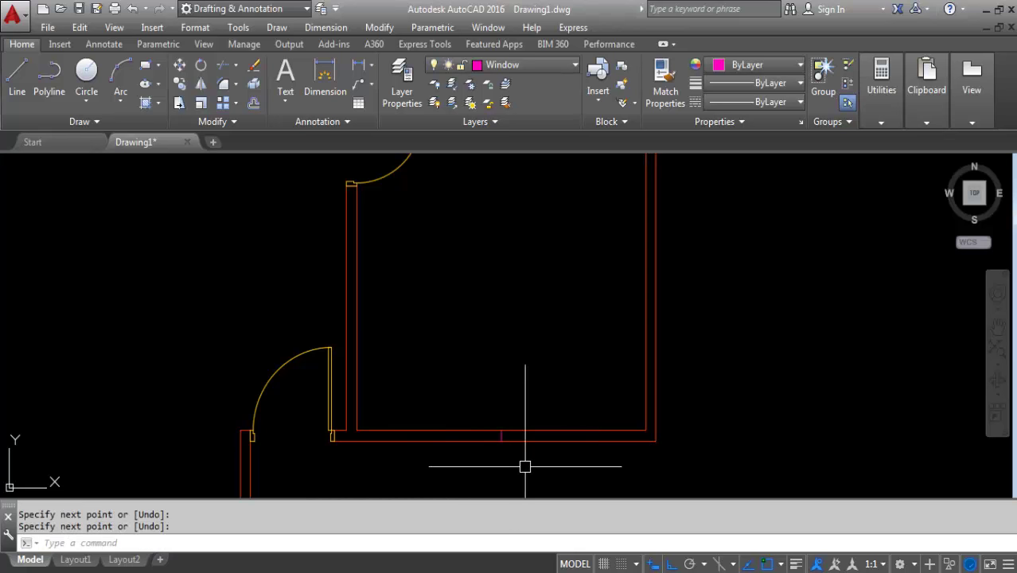
Insert the windows block at X scale 4 on the guide, then erase the guide line
{"action": "key", "text": "Return"}
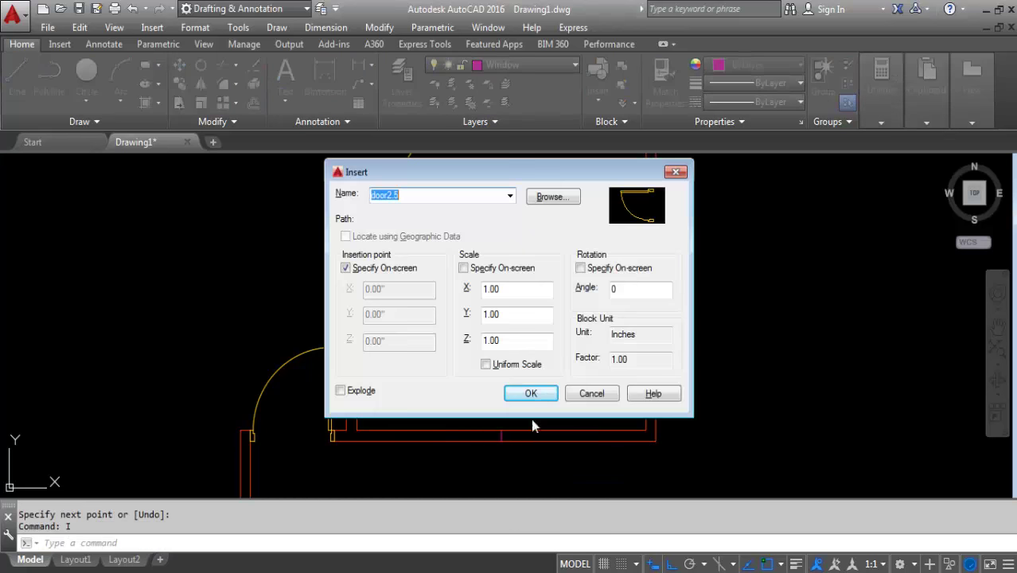
{"action": "left_click", "coordinate": [508, 199]}
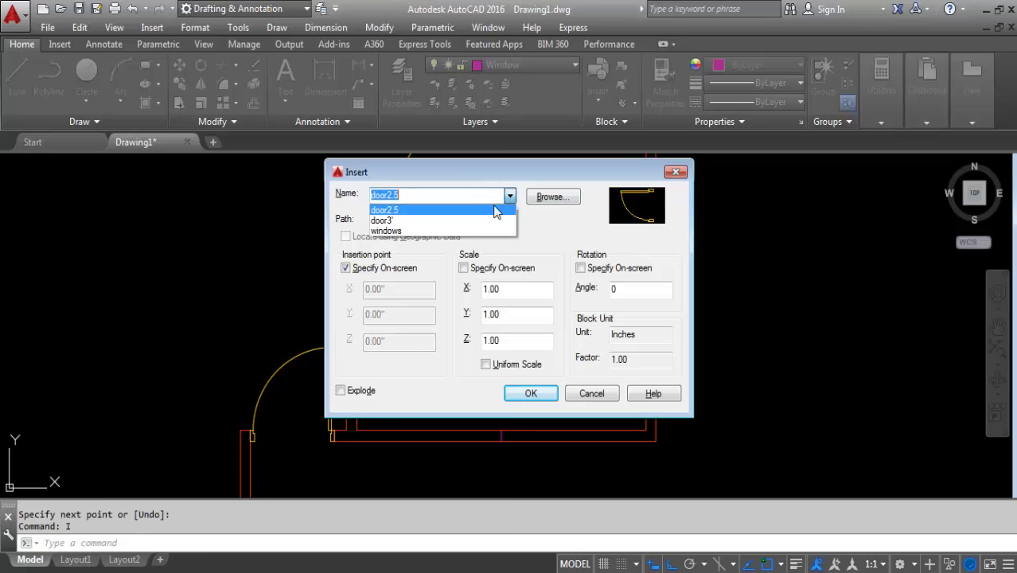
{"action": "left_click", "coordinate": [391, 234]}
{"action": "type", "text": "4"}
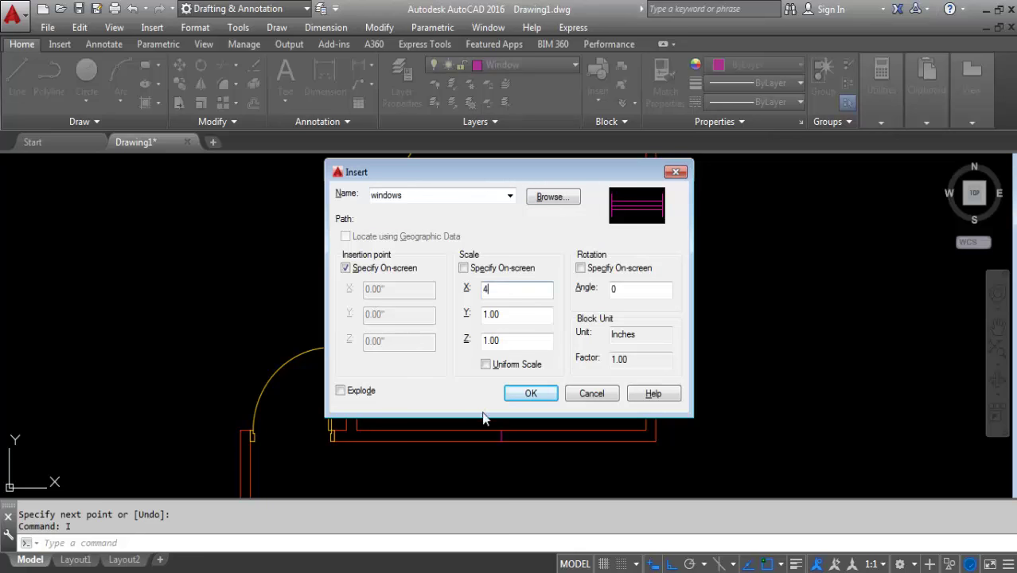
{"action": "left_click", "coordinate": [531, 393]}
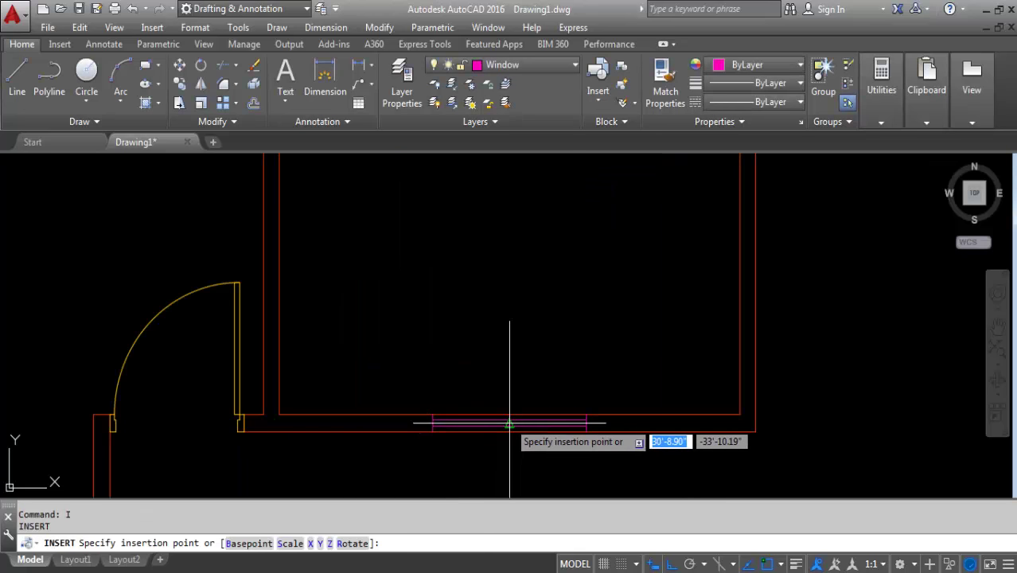
{"action": "left_click", "coordinate": [487, 381]}
{"action": "left_click", "coordinate": [538, 467]}
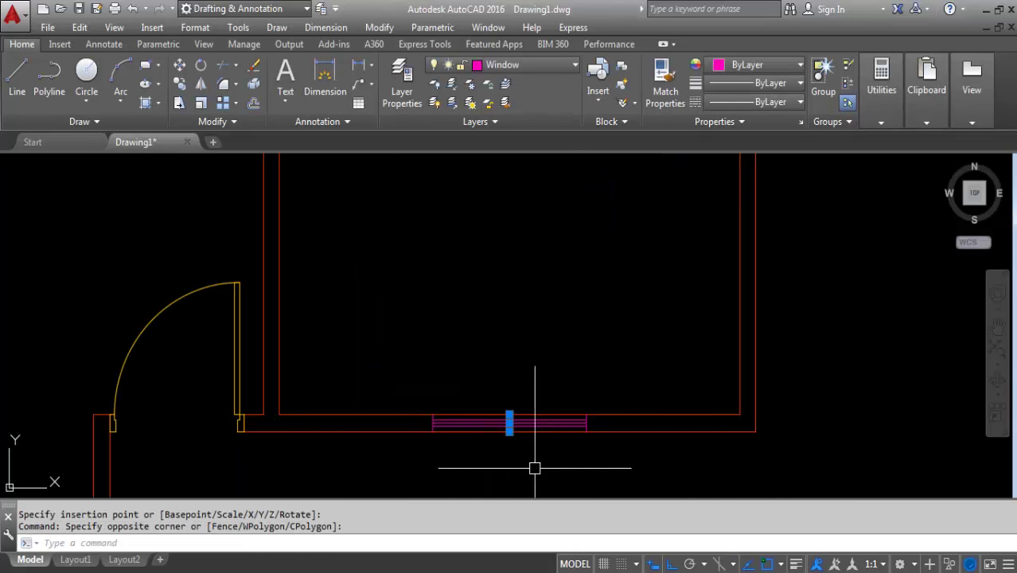
{"action": "key", "text": "Delete"}
{"action": "scroll", "coordinate": [535, 468], "scroll_direction": "down", "scroll_amount": 3}
{"action": "scroll", "coordinate": [590, 386], "scroll_direction": "down", "scroll_amount": 1}
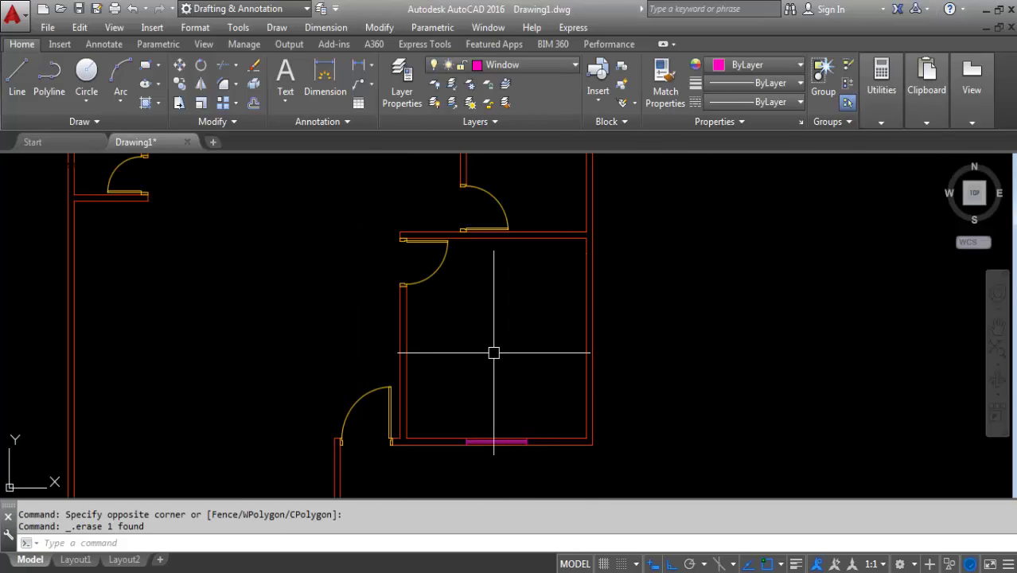
Draw a short guide line across the room's right wall
{"action": "type", "text": "l"}
{"action": "key", "text": "Return"}
{"action": "scroll", "coordinate": [568, 386], "scroll_direction": "up", "scroll_amount": 2}
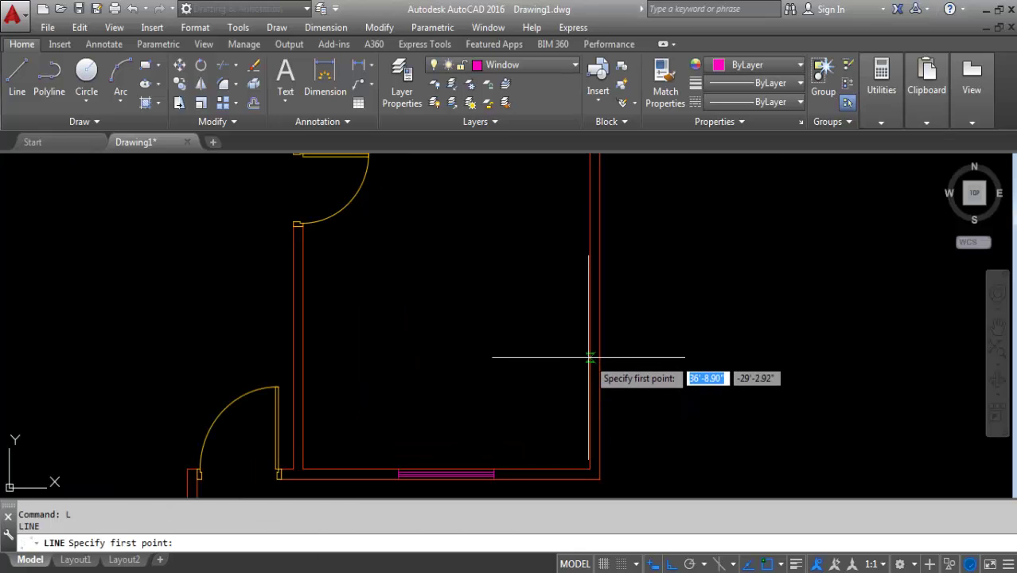
{"action": "left_click", "coordinate": [590, 357]}
{"action": "left_click", "coordinate": [593, 358]}
{"action": "key", "text": "Return"}
{"action": "scroll", "coordinate": [637, 351], "scroll_direction": "down", "scroll_amount": 2}
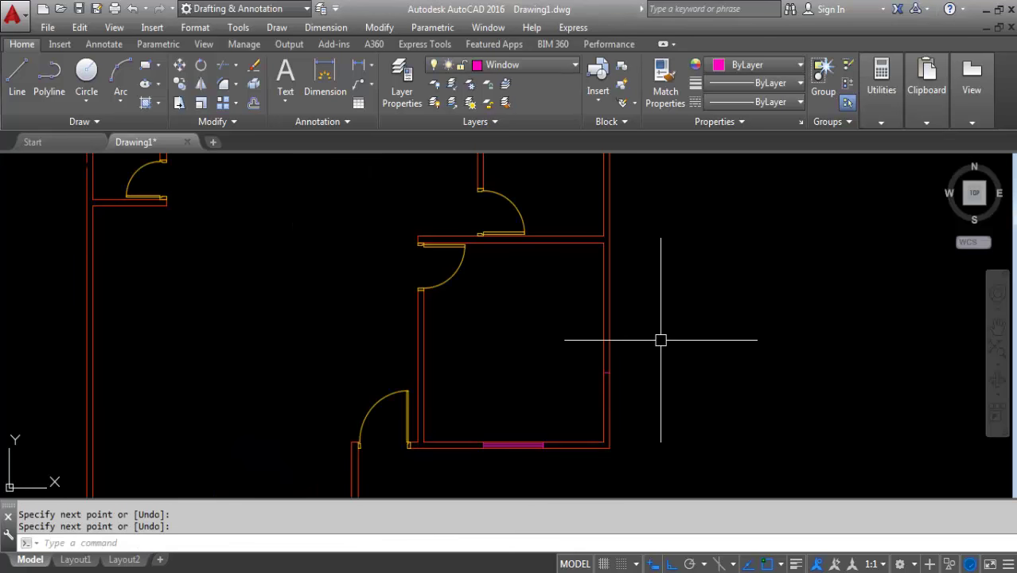
{"action": "scroll", "coordinate": [642, 410], "scroll_direction": "up", "scroll_amount": 2}
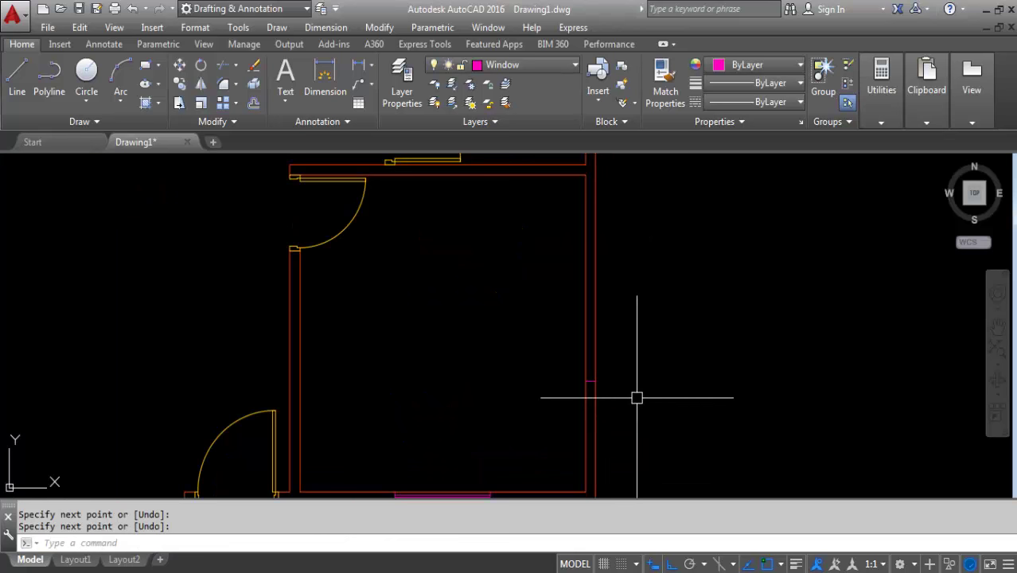
Insert the windows block at X scale 4 and angle 90 in the right wall
{"action": "key", "text": "Return"}
{"action": "type", "text": "I"}
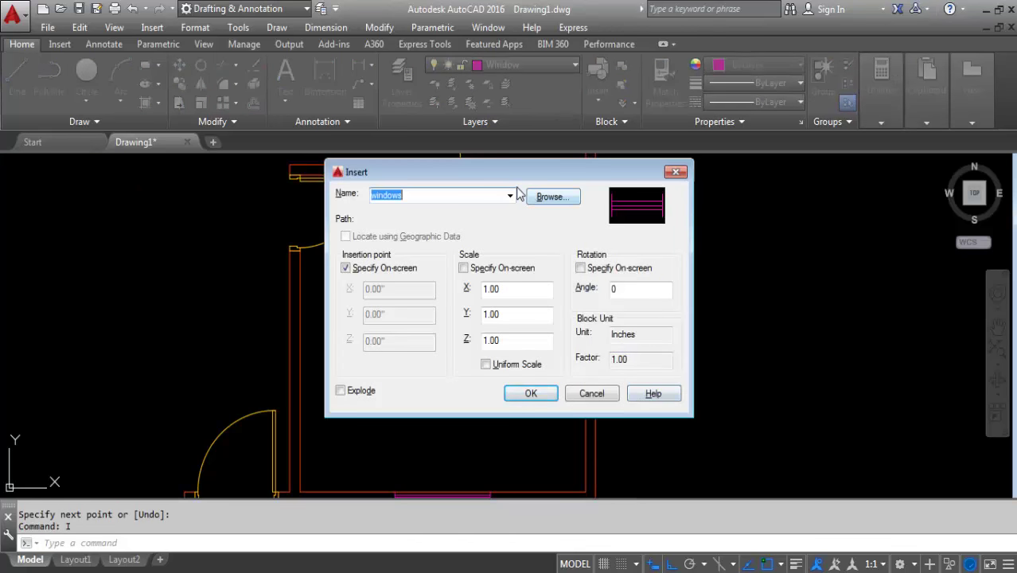
{"action": "left_click", "coordinate": [510, 196]}
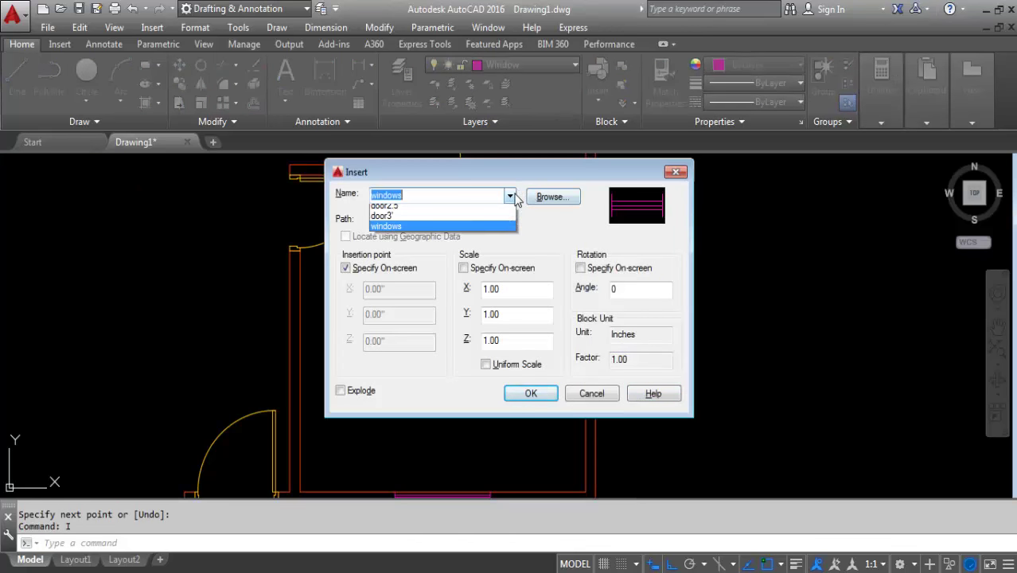
{"action": "left_click", "coordinate": [397, 232]}
{"action": "left_click", "coordinate": [629, 290]}
{"action": "type", "text": "90"}
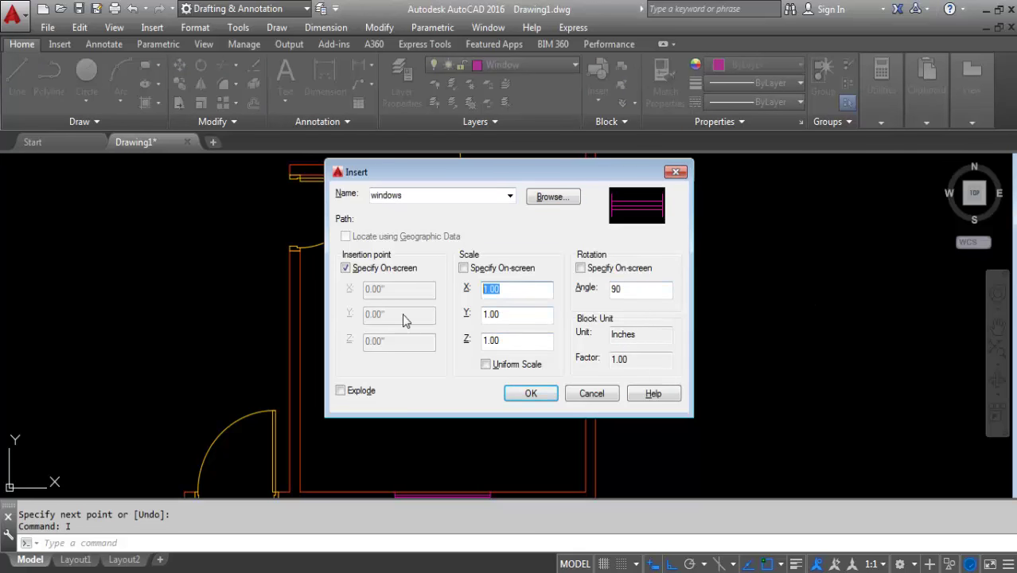
{"action": "left_click", "coordinate": [530, 393]}
{"action": "scroll", "coordinate": [586, 375], "scroll_direction": "up", "scroll_amount": 3}
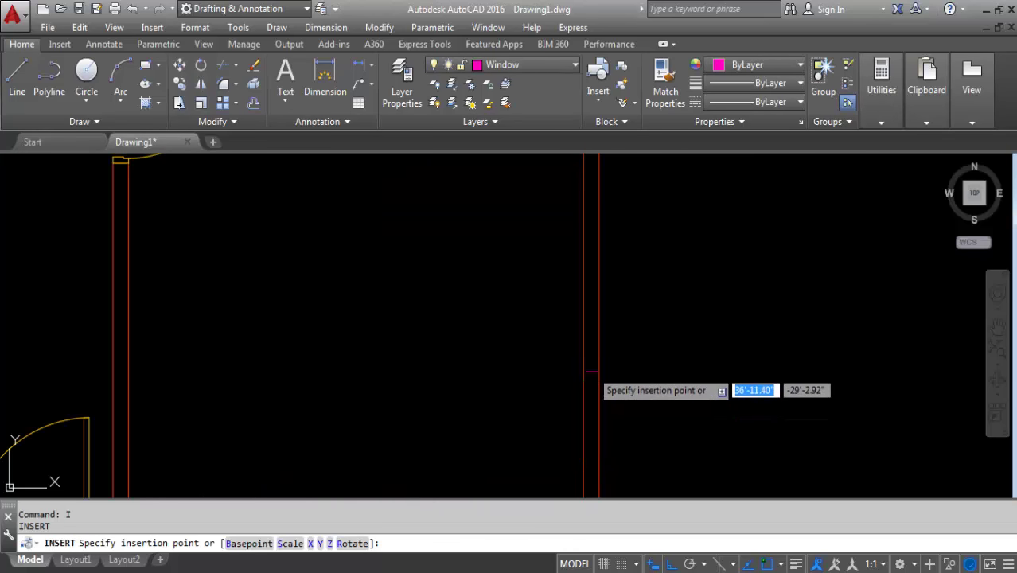
{"action": "scroll", "coordinate": [593, 371], "scroll_direction": "down", "scroll_amount": 3}
{"action": "scroll", "coordinate": [563, 379], "scroll_direction": "up", "scroll_amount": 2}
{"action": "scroll", "coordinate": [563, 379], "scroll_direction": "up", "scroll_amount": 2}
{"action": "middle_click_drag", "start_coordinate": [563, 379], "coordinate": [642, 385]}
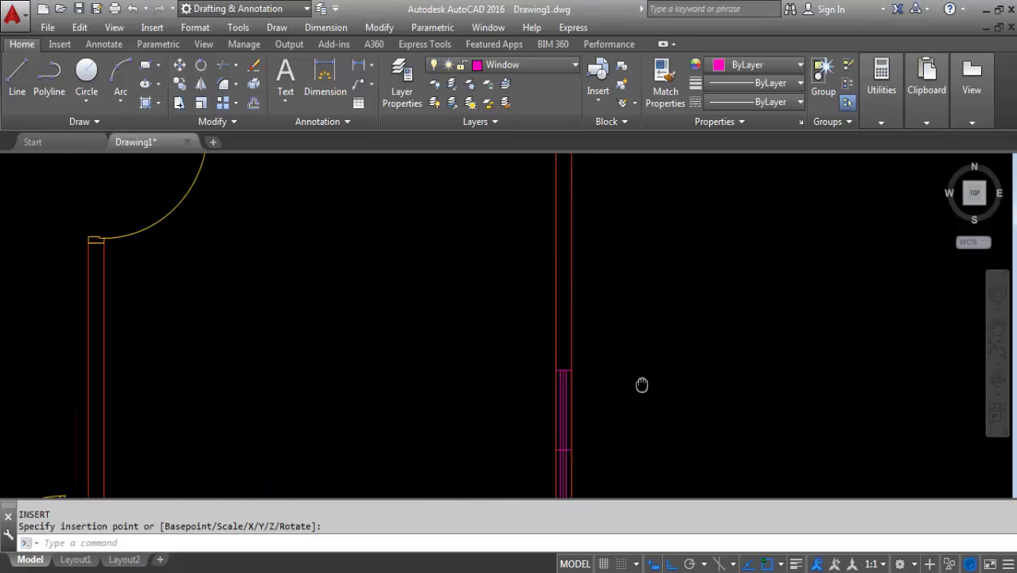
{"action": "scroll", "coordinate": [642, 386], "scroll_direction": "down", "scroll_amount": 3}
{"action": "scroll", "coordinate": [591, 336], "scroll_direction": "up", "scroll_amount": 3}
{"action": "scroll", "coordinate": [497, 278], "scroll_direction": "down", "scroll_amount": 2}
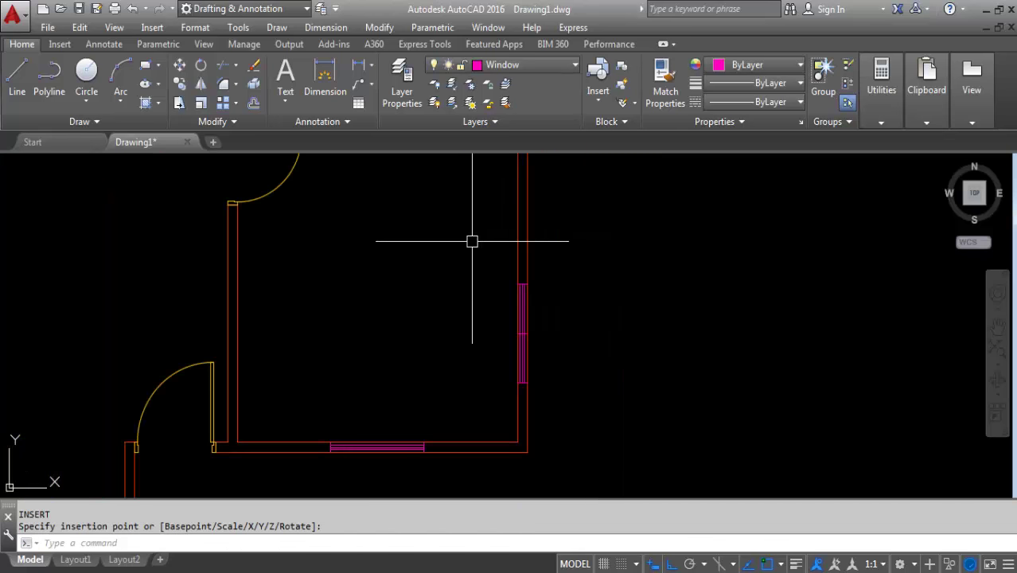
{"action": "left_click", "coordinate": [472, 238]}
{"action": "left_click", "coordinate": [472, 238]}
{"action": "left_click", "coordinate": [593, 400]}
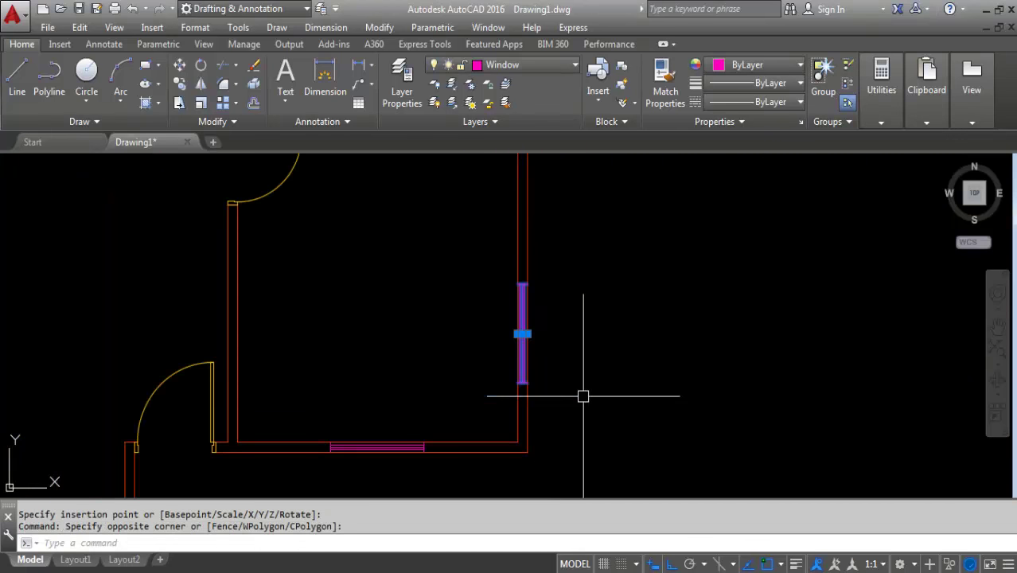
Move the right-wall window lower along the wall
{"action": "left_click", "coordinate": [181, 66]}
{"action": "left_click", "coordinate": [679, 219]}
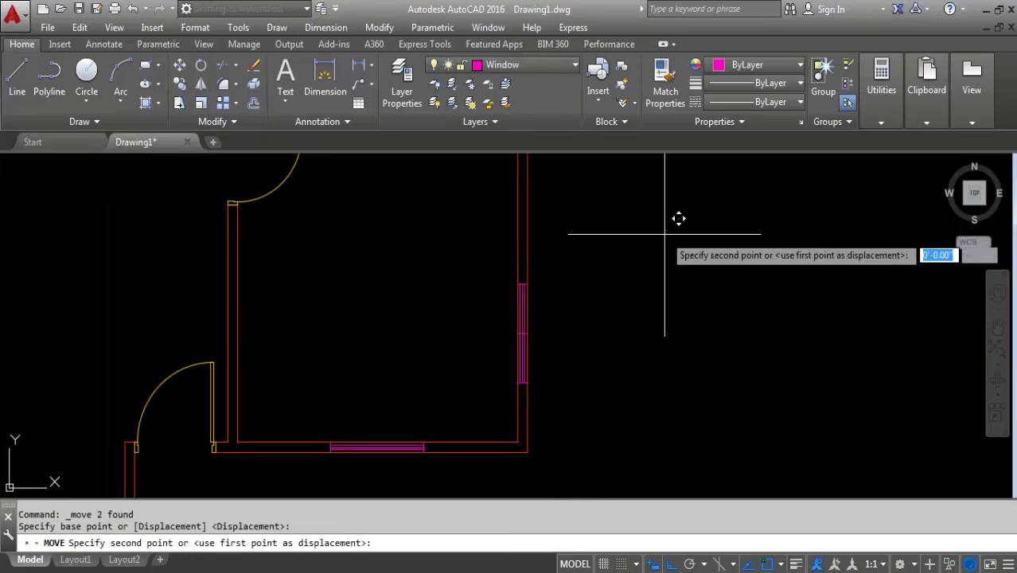
{"action": "left_click", "coordinate": [667, 290]}
{"action": "scroll", "coordinate": [465, 324], "scroll_direction": "up", "scroll_amount": 3}
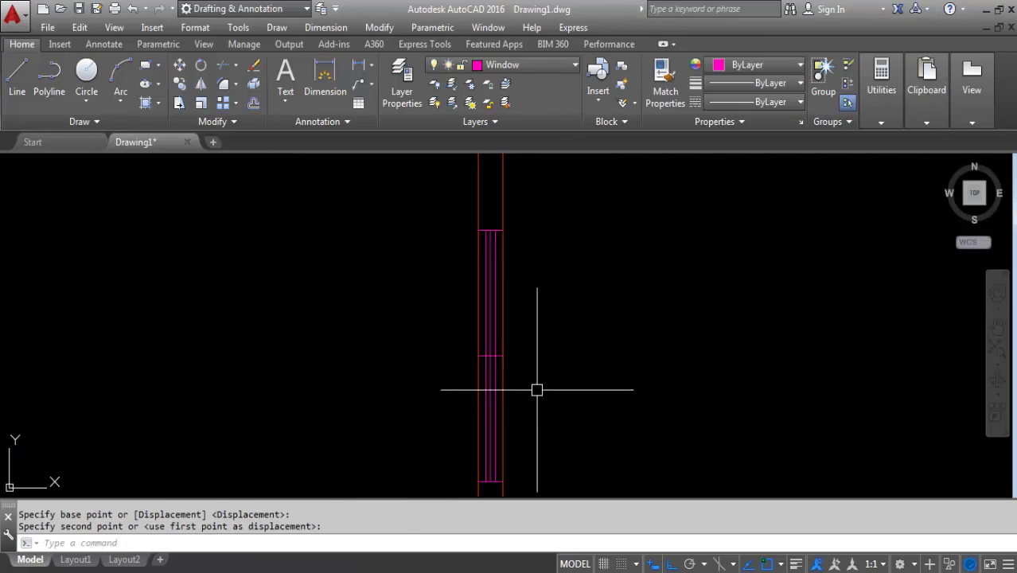
{"action": "scroll", "coordinate": [538, 389], "scroll_direction": "up", "scroll_amount": 4}
Delete the leftover horizontal guide line
{"action": "left_click", "coordinate": [487, 347]}
{"action": "key", "text": "Delete"}
{"action": "scroll", "coordinate": [493, 318], "scroll_direction": "down", "scroll_amount": 5}
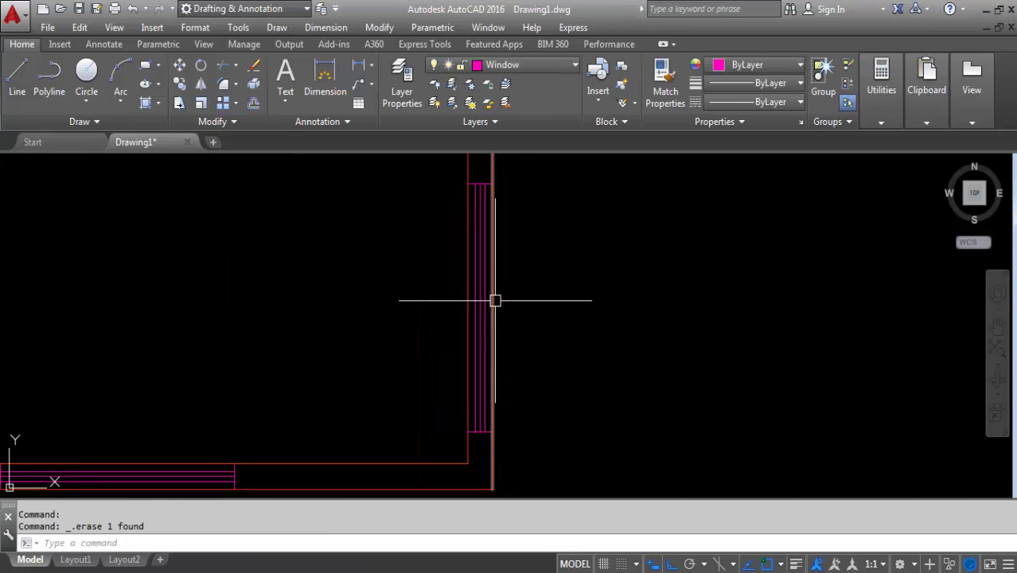
{"action": "scroll", "coordinate": [506, 316], "scroll_direction": "down", "scroll_amount": 1}
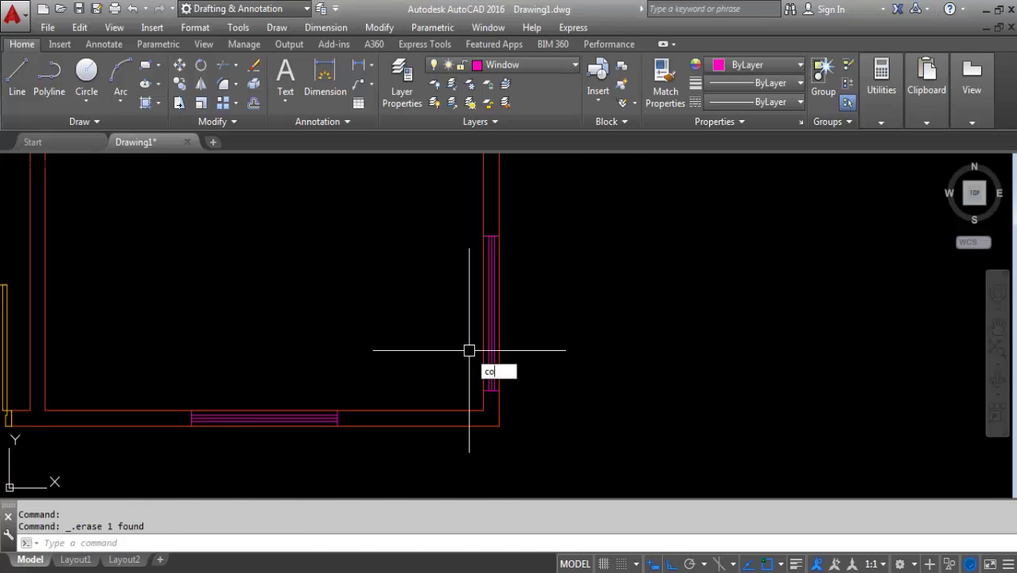
Copy the window to a higher position on the same right wall
{"action": "left_click", "coordinate": [488, 248]}
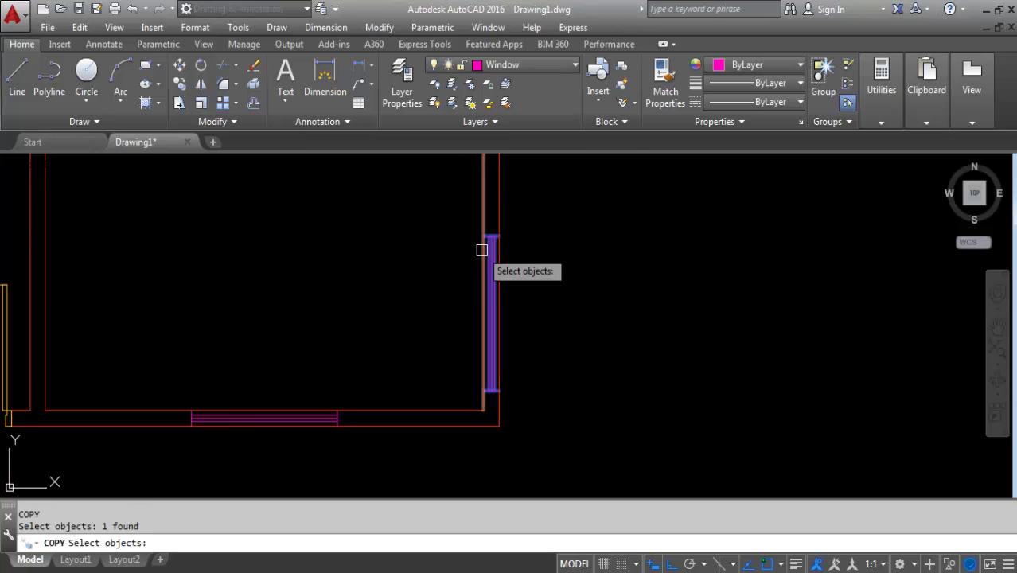
{"action": "key", "text": "Return"}
{"action": "scroll", "coordinate": [629, 392], "scroll_direction": "down", "scroll_amount": 2}
{"action": "scroll", "coordinate": [681, 397], "scroll_direction": "down", "scroll_amount": 2}
{"action": "left_click", "coordinate": [681, 358]}
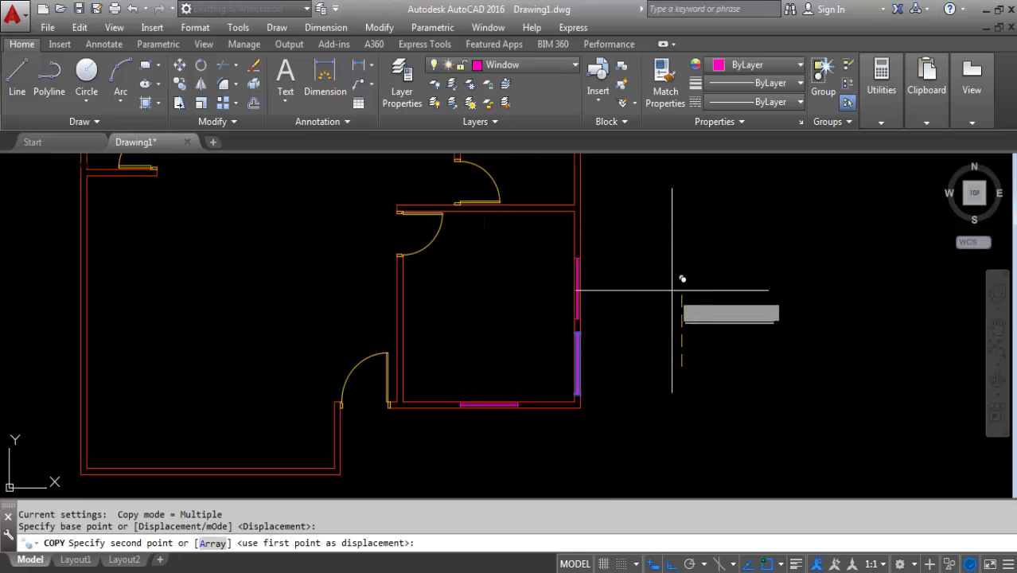
{"action": "left_click", "coordinate": [670, 264]}
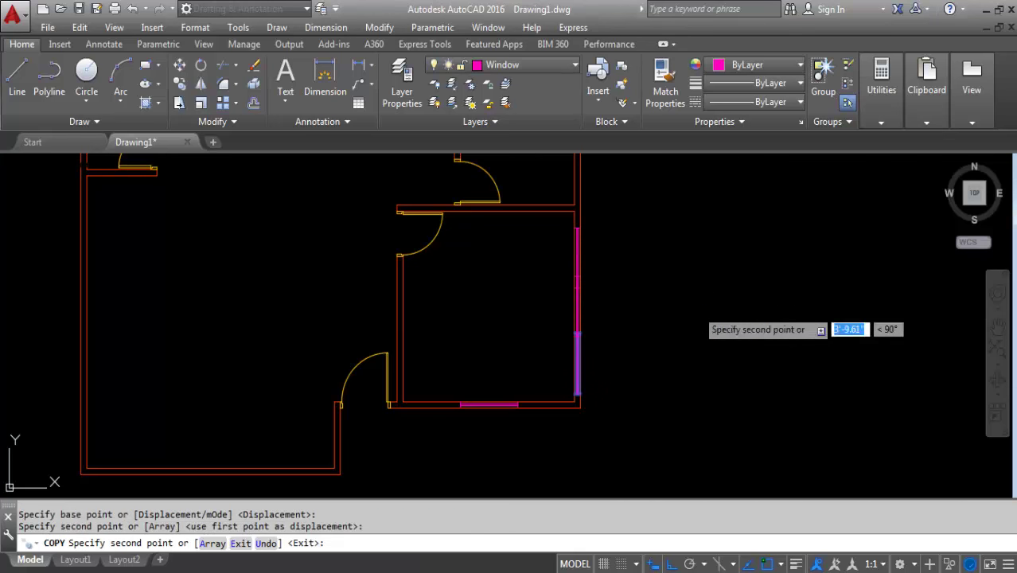
{"action": "key", "text": "Escape"}
{"action": "scroll", "coordinate": [375, 392], "scroll_direction": "down", "scroll_amount": 3}
{"action": "scroll", "coordinate": [482, 345], "scroll_direction": "up", "scroll_amount": 1}
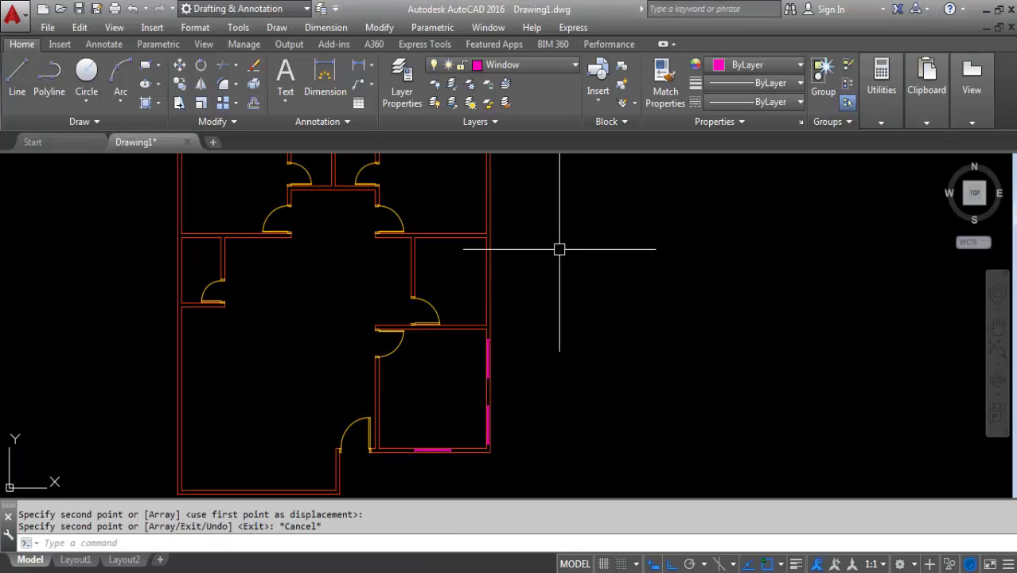
{"action": "scroll", "coordinate": [431, 341], "scroll_direction": "up", "scroll_amount": 1}
{"action": "scroll", "coordinate": [431, 341], "scroll_direction": "up", "scroll_amount": 2}
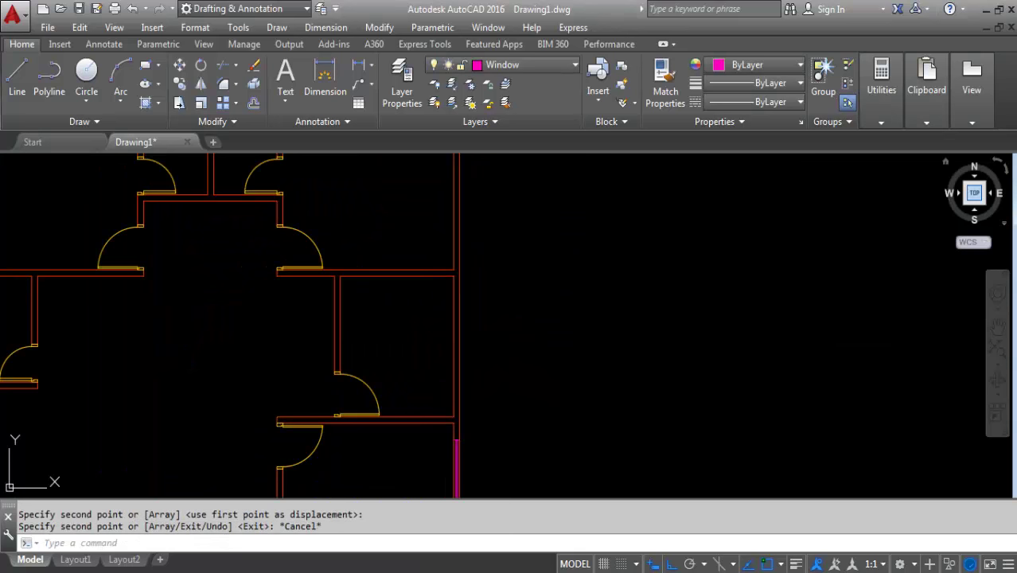
Draw a short guide line on the wall
{"action": "left_click", "coordinate": [16, 75]}
{"action": "scroll", "coordinate": [366, 343], "scroll_direction": "up", "scroll_amount": 2}
{"action": "left_click", "coordinate": [462, 340]}
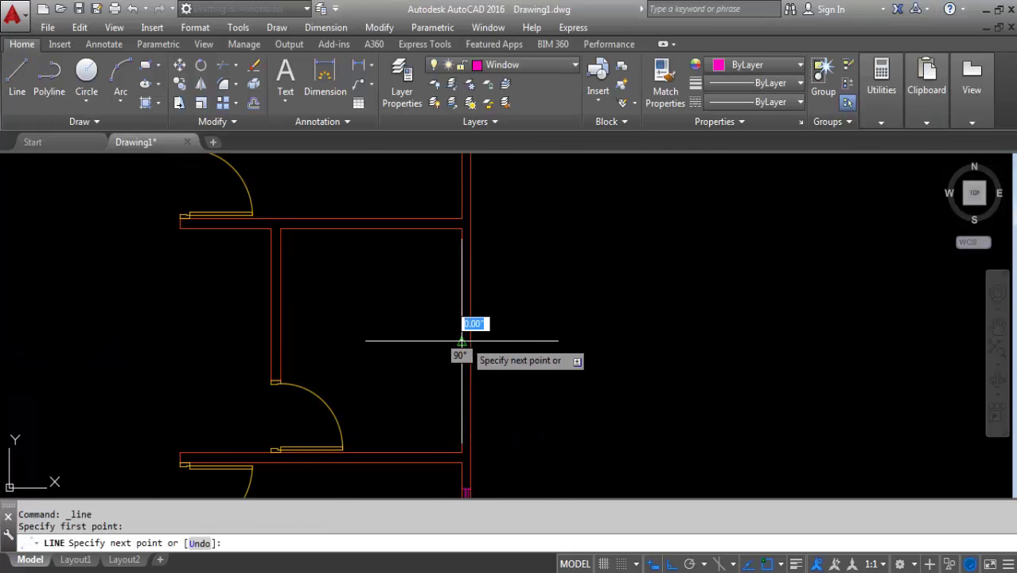
{"action": "left_click", "coordinate": [462, 341]}
{"action": "key", "text": "Escape"}
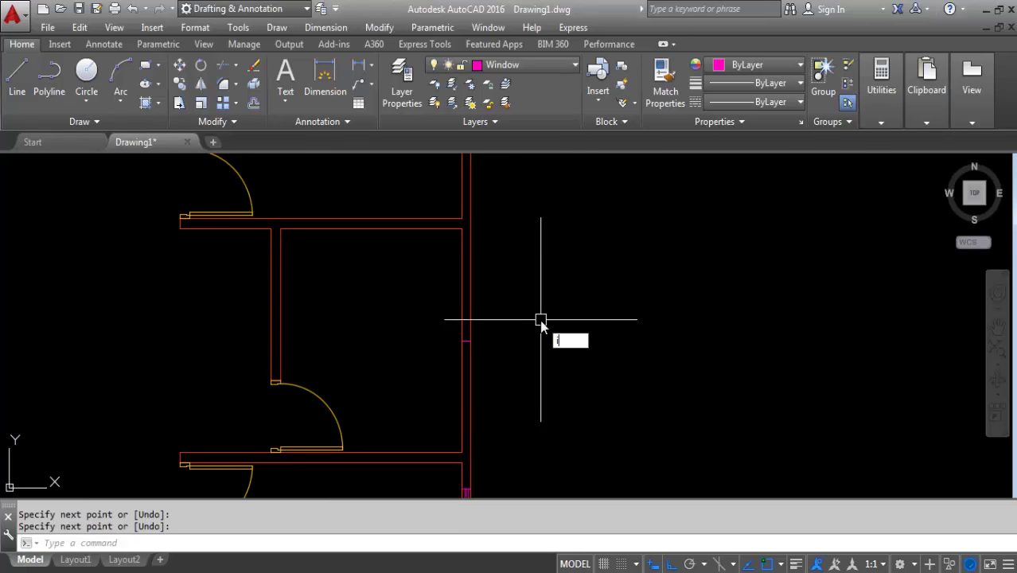
Insert the windows block on the wall, then delete the misplaced copy
{"action": "key", "text": "Return"}
{"action": "type", "text": "90"}
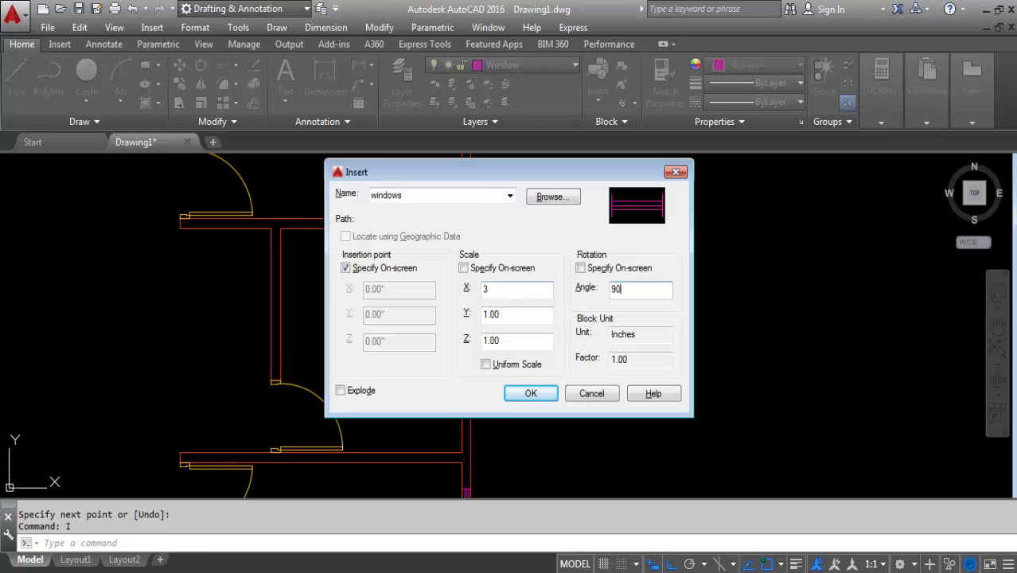
{"action": "key", "text": "Return"}
{"action": "scroll", "coordinate": [470, 341], "scroll_direction": "up", "scroll_amount": 2}
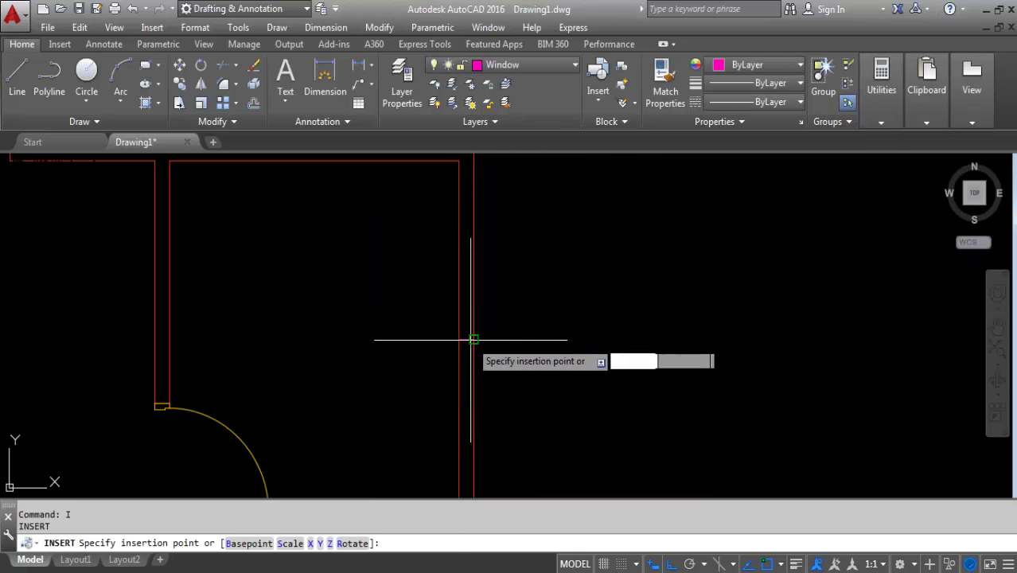
{"action": "left_click", "coordinate": [466, 336]}
{"action": "left_click", "coordinate": [420, 325]}
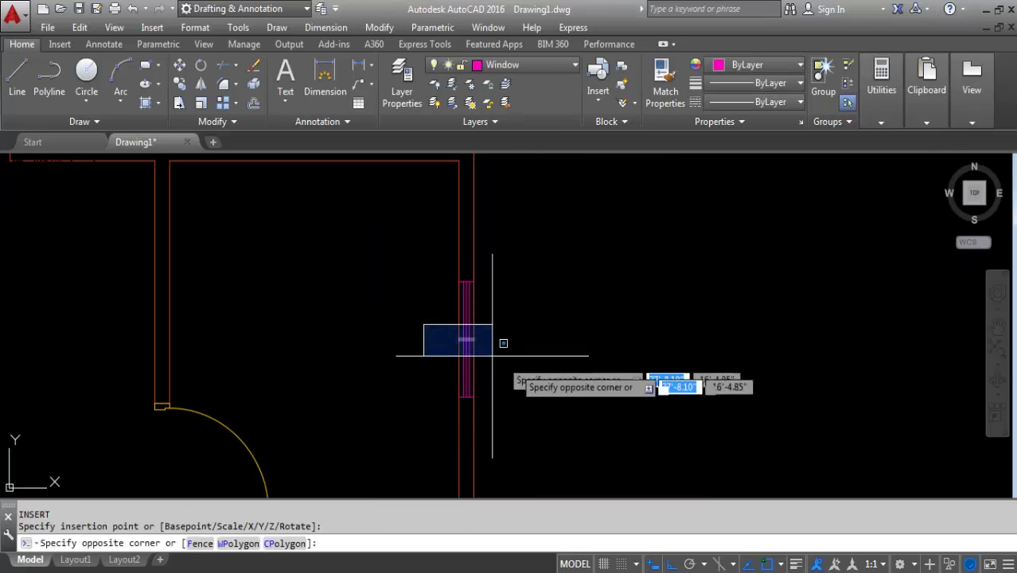
{"action": "left_click", "coordinate": [532, 371]}
{"action": "key", "text": "Delete"}
{"action": "scroll", "coordinate": [461, 404], "scroll_direction": "down", "scroll_amount": 4}
{"action": "middle_click_drag", "start_coordinate": [506, 268], "coordinate": [514, 391]}
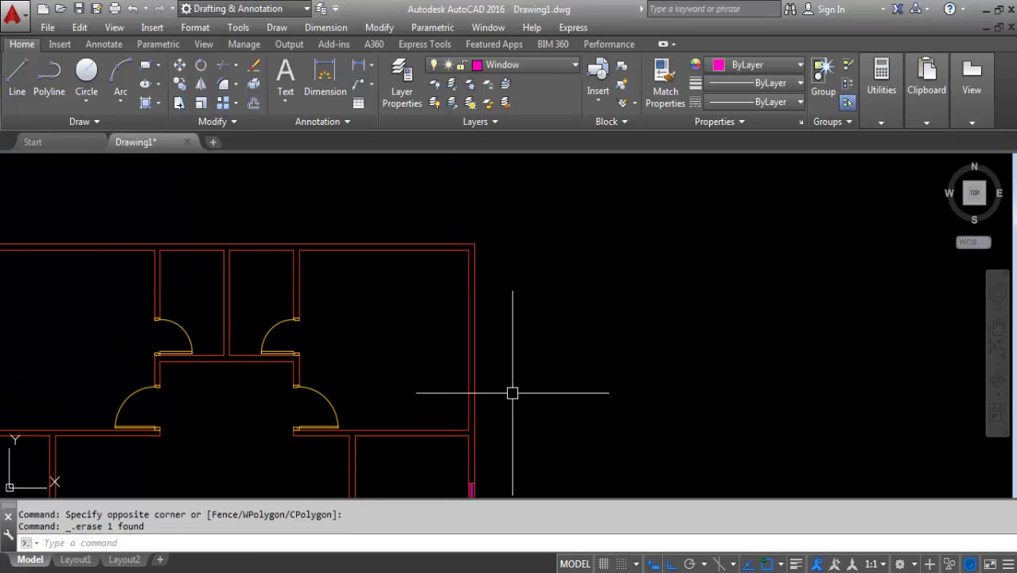
Draw another short line across the wall
{"action": "key", "text": "Return"}
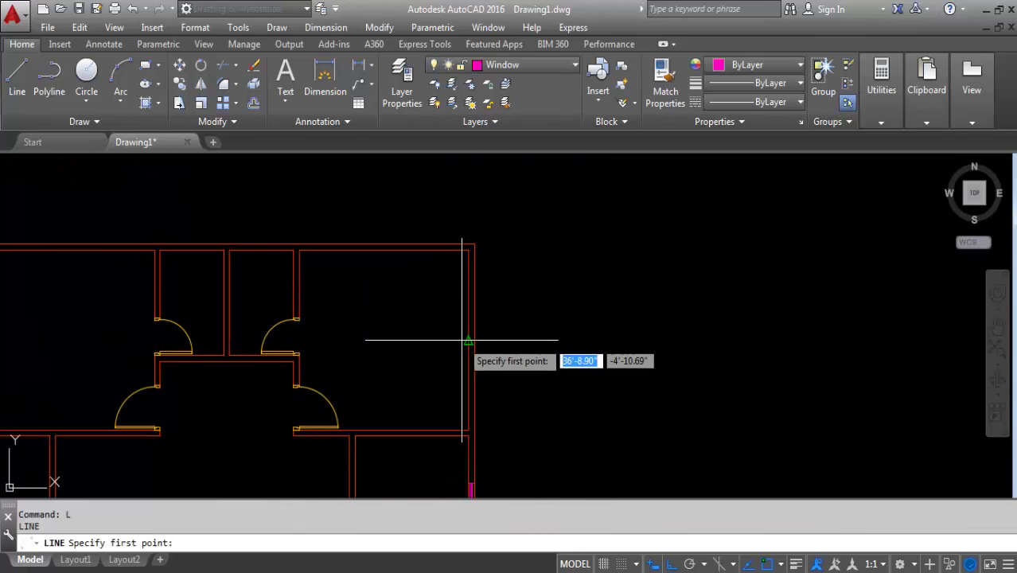
{"action": "left_click", "coordinate": [466, 341]}
{"action": "scroll", "coordinate": [472, 338], "scroll_direction": "up", "scroll_amount": 3}
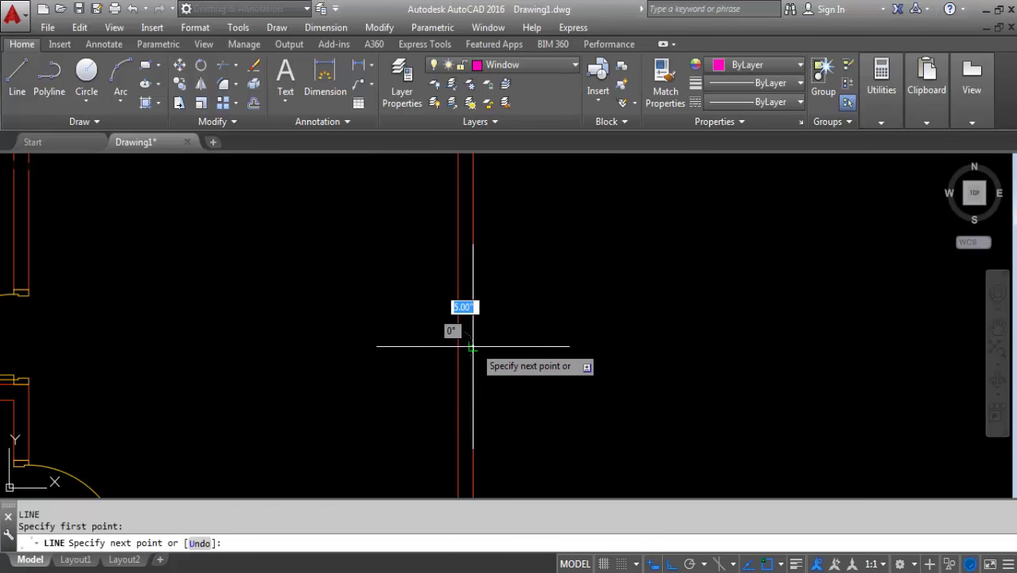
{"action": "left_click", "coordinate": [472, 346]}
{"action": "key", "text": "Return"}
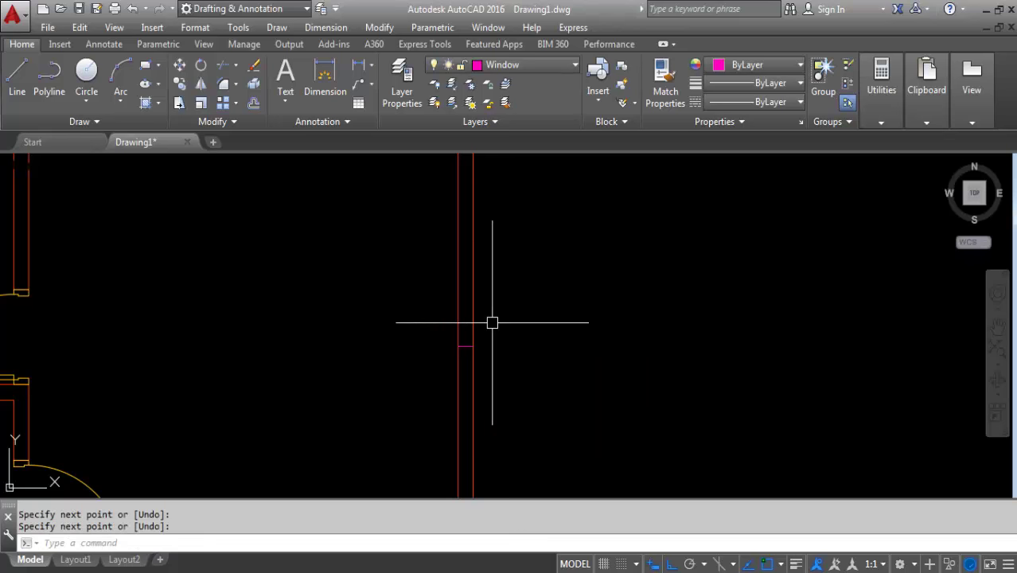
Insert the windows block with an edited rotation angle beside the wall, then delete it
{"action": "type", "text": "i"}
{"action": "key", "text": "Return"}
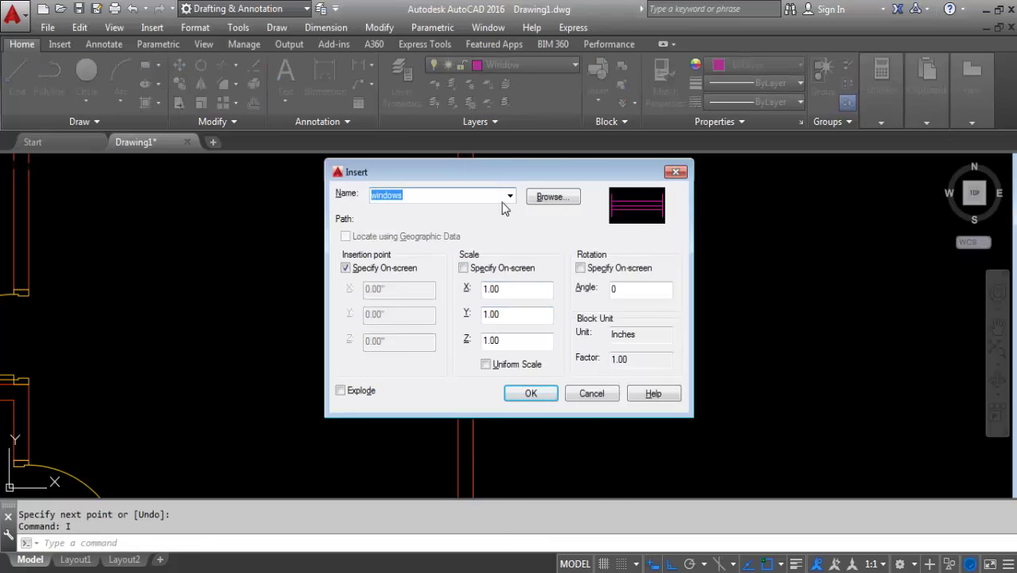
{"action": "left_click", "coordinate": [509, 197]}
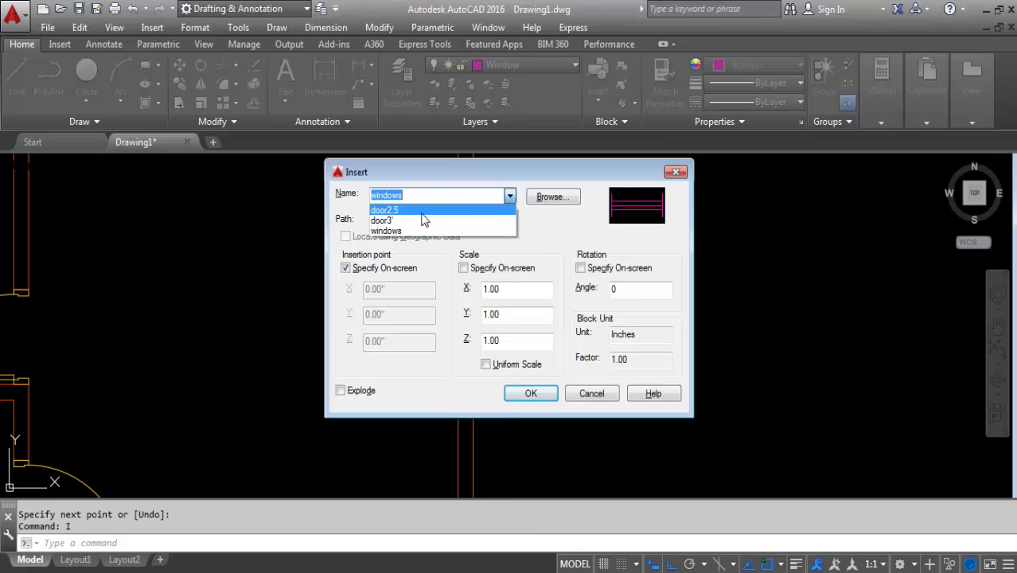
{"action": "left_click", "coordinate": [404, 231]}
{"action": "left_click", "coordinate": [510, 292]}
{"action": "type", "text": "5"}
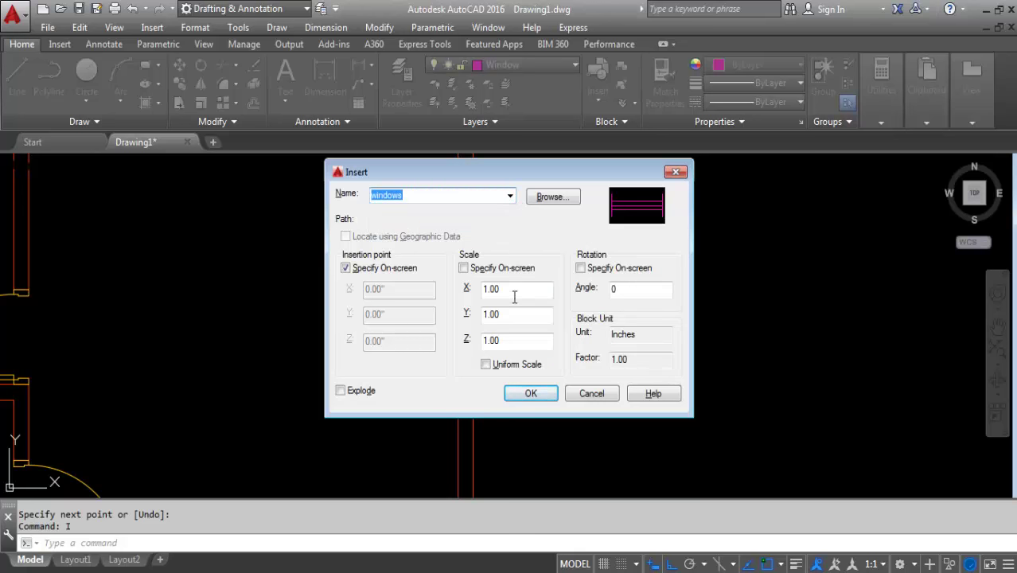
{"action": "double_click", "coordinate": [628, 289]}
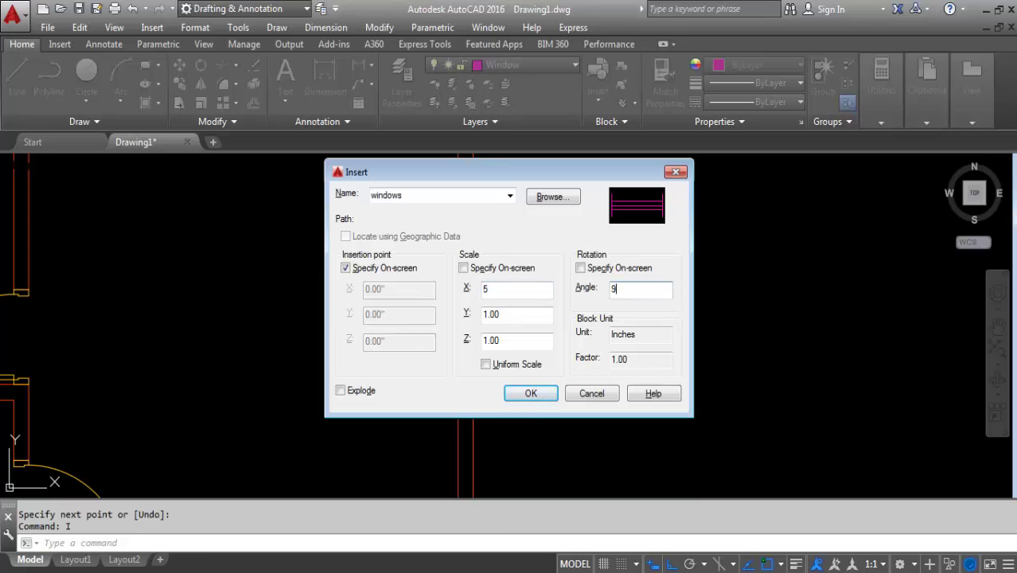
{"action": "left_click", "coordinate": [530, 393]}
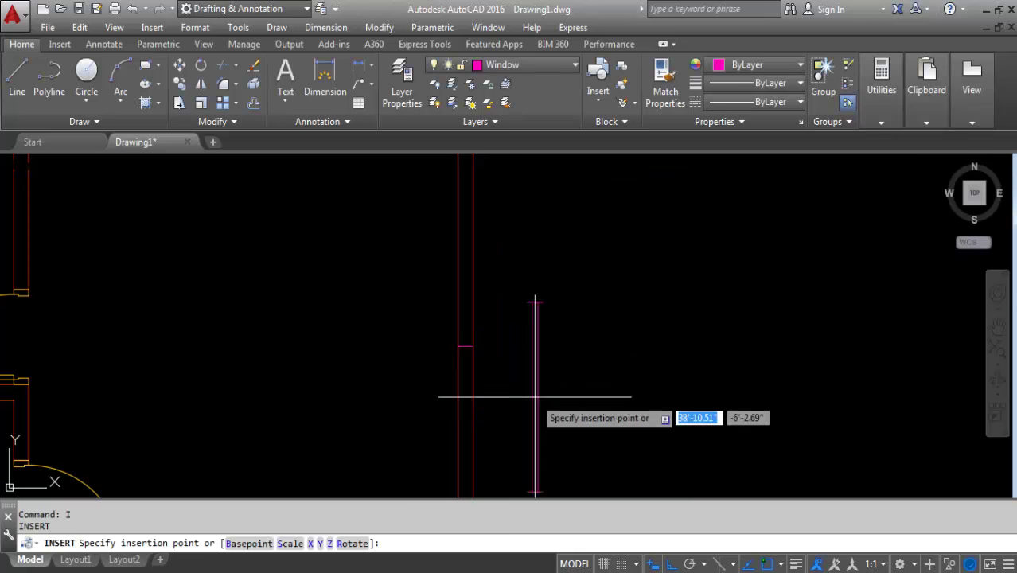
{"action": "left_click", "coordinate": [467, 347]}
{"action": "left_click", "coordinate": [427, 336]}
{"action": "left_click", "coordinate": [525, 375]}
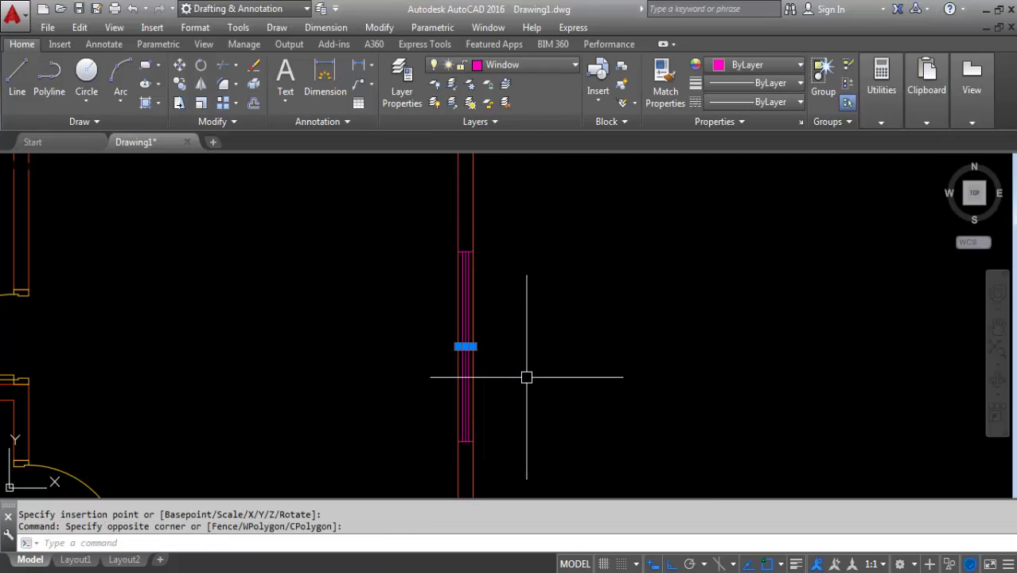
{"action": "key", "text": "Delete"}
{"action": "scroll", "coordinate": [581, 289], "scroll_direction": "down", "scroll_amount": 3}
{"action": "scroll", "coordinate": [470, 318], "scroll_direction": "up", "scroll_amount": 1}
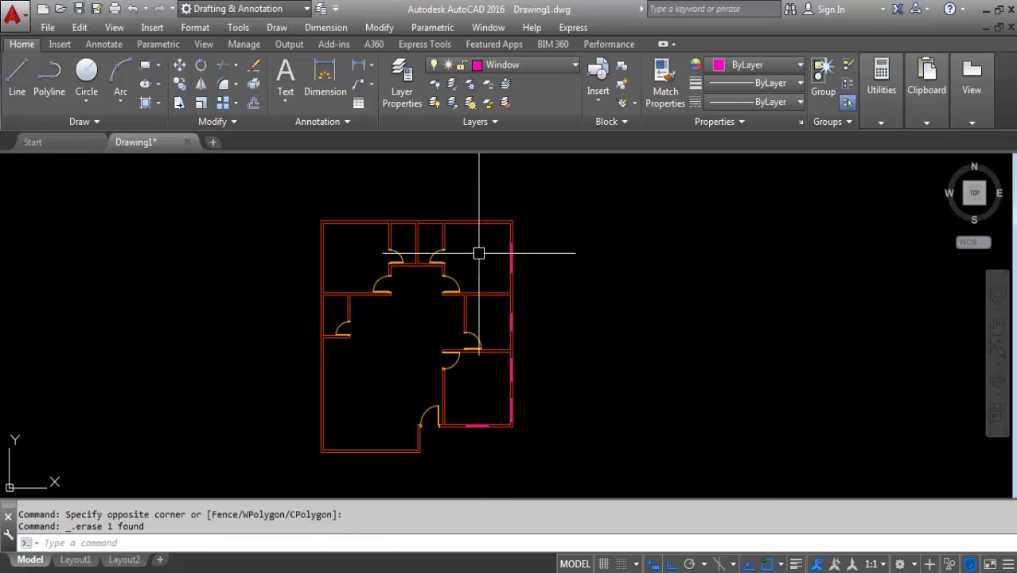
Cancel the pending command and dismiss the Insert dialog without placing a block
{"action": "scroll", "coordinate": [461, 219], "scroll_direction": "up", "scroll_amount": 1}
{"action": "scroll", "coordinate": [474, 284], "scroll_direction": "up", "scroll_amount": 1}
{"action": "key", "text": "Escape"}
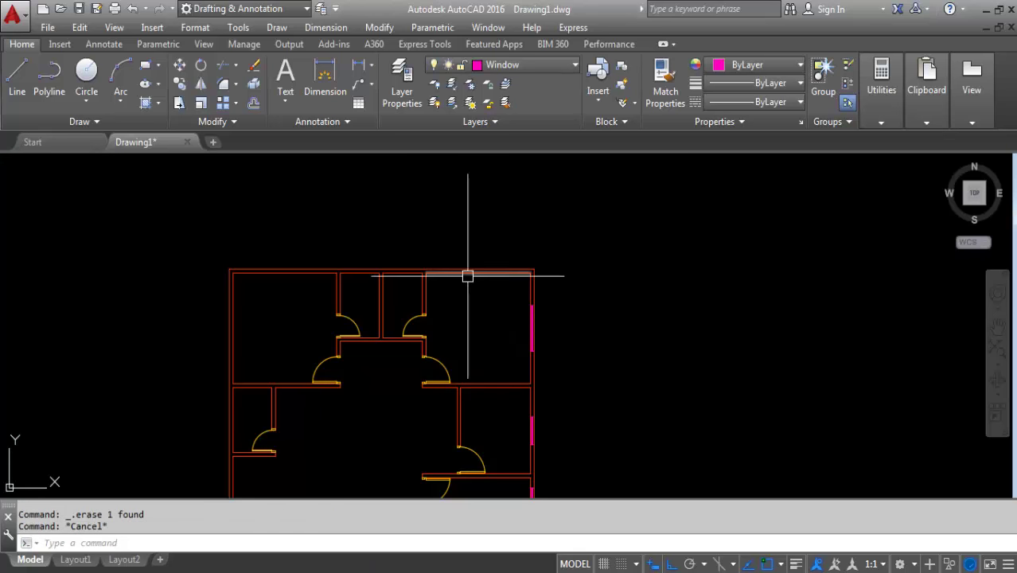
{"action": "type", "text": "I"}
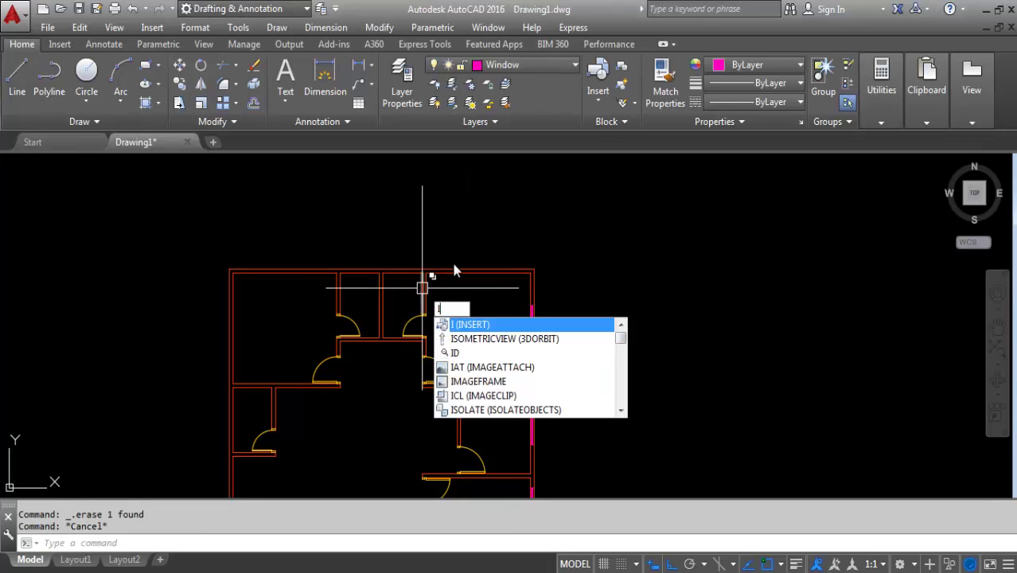
{"action": "key", "text": "Return"}
{"action": "left_click", "coordinate": [674, 173]}
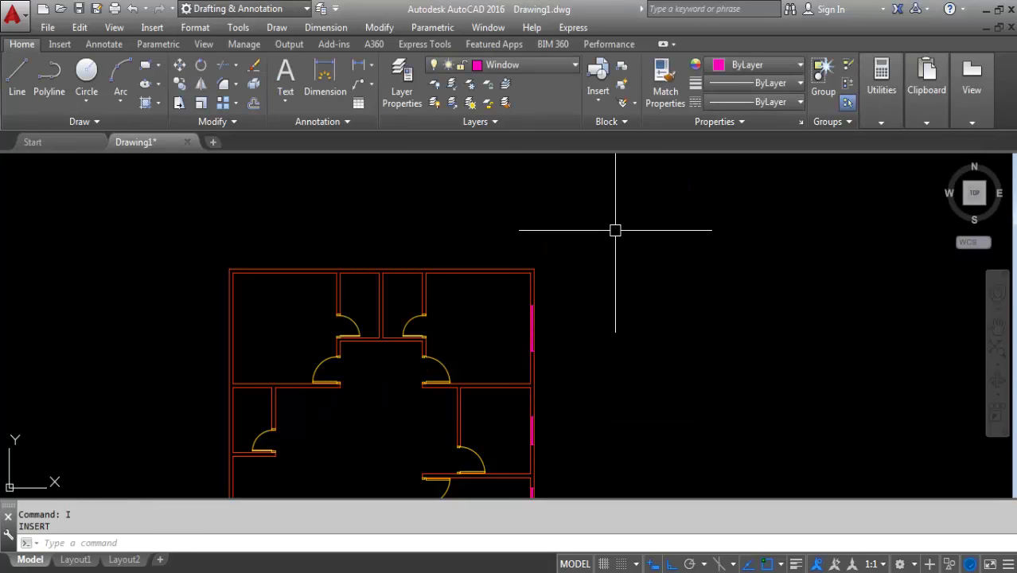
Draw window guide lines on the top wall, including a short vertical at the middle room
{"action": "type", "text": "l"}
{"action": "key", "text": "Return"}
{"action": "scroll", "coordinate": [517, 290], "scroll_direction": "up", "scroll_amount": 2}
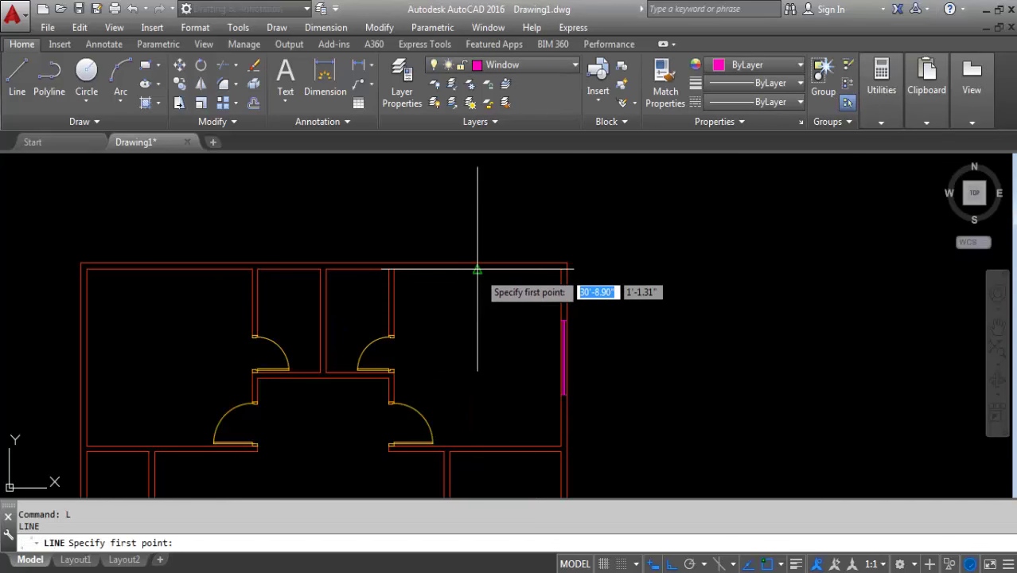
{"action": "left_click", "coordinate": [398, 263]}
{"action": "left_click", "coordinate": [478, 264]}
{"action": "key", "text": "Return"}
{"action": "scroll", "coordinate": [420, 256], "scroll_direction": "up", "scroll_amount": 3}
{"action": "key", "text": "Return"}
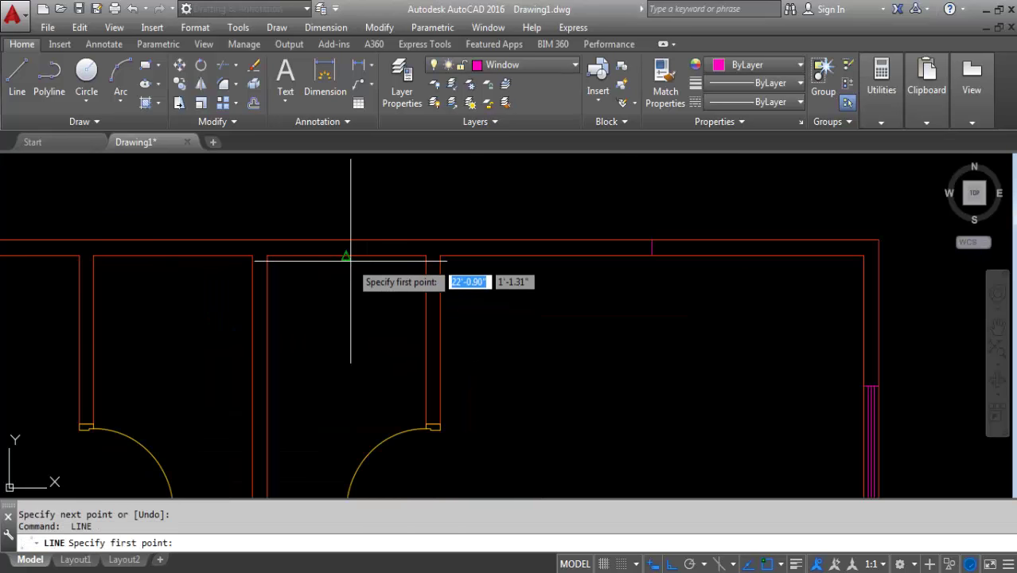
{"action": "left_click", "coordinate": [347, 257]}
{"action": "left_click", "coordinate": [347, 240]}
{"action": "key", "text": "Return"}
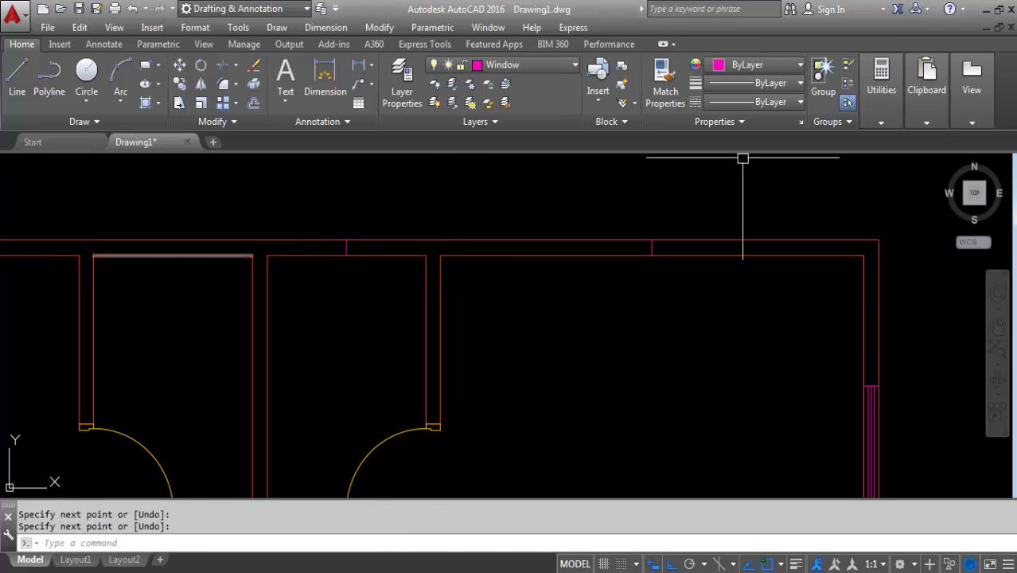
Draw short guide lines on the left room's top wall
{"action": "key", "text": "Return"}
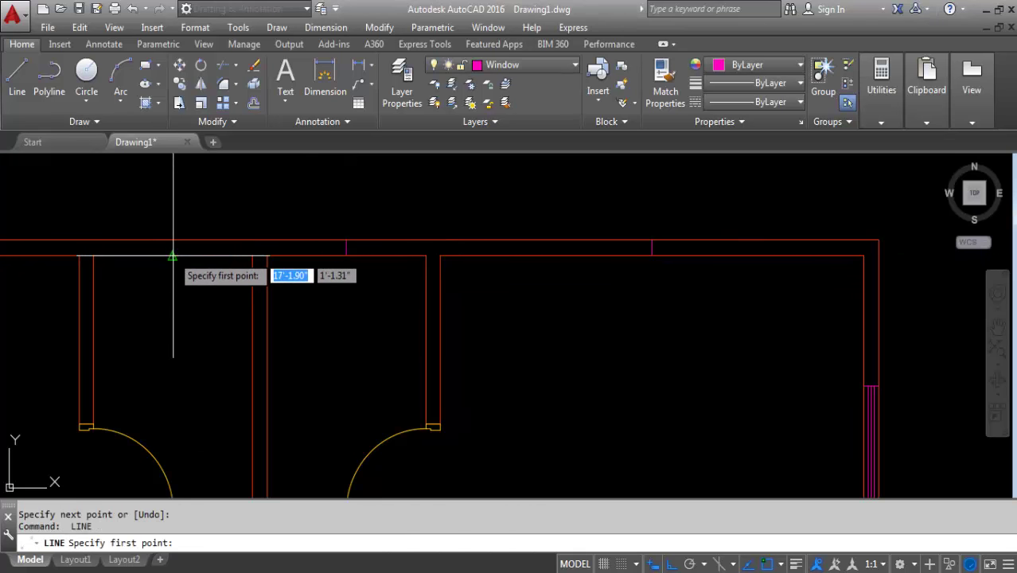
{"action": "left_click", "coordinate": [173, 255]}
{"action": "left_click", "coordinate": [171, 240]}
{"action": "key", "text": "Return"}
{"action": "scroll", "coordinate": [431, 233], "scroll_direction": "down", "scroll_amount": 3}
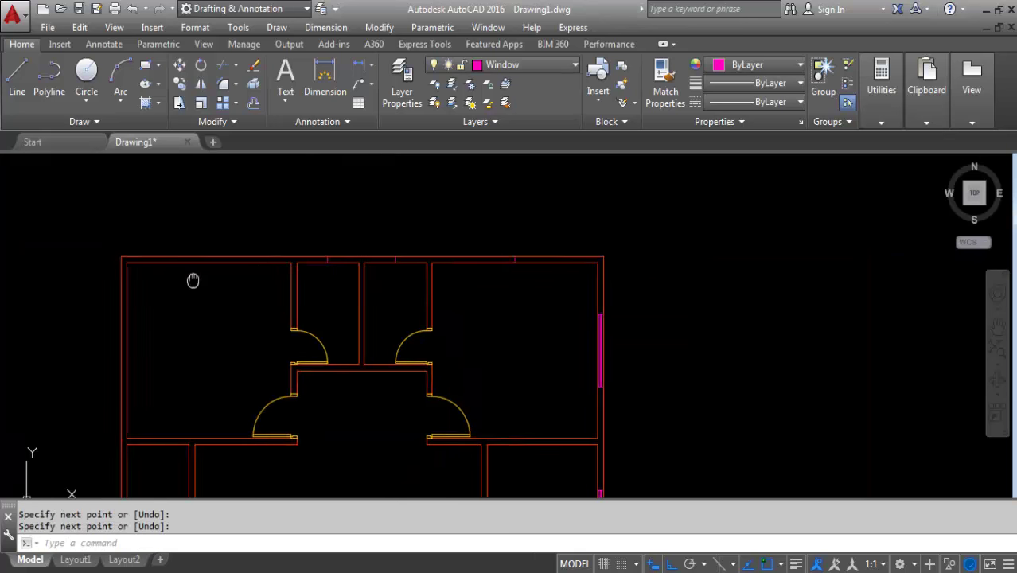
{"action": "scroll", "coordinate": [256, 259], "scroll_direction": "up", "scroll_amount": 3}
{"action": "key", "text": "Return"}
{"action": "left_click", "coordinate": [247, 248]}
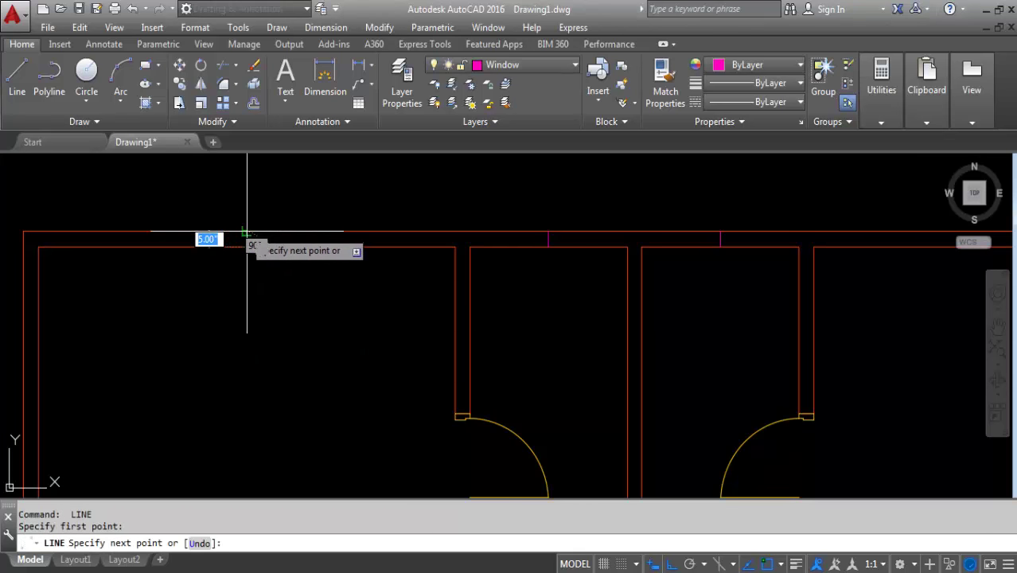
{"action": "key", "text": "Return"}
{"action": "scroll", "coordinate": [249, 231], "scroll_direction": "down", "scroll_amount": 3}
{"action": "scroll", "coordinate": [211, 309], "scroll_direction": "up", "scroll_amount": 1}
Draw short guide lines along the left outer wall
{"action": "key", "text": "Return"}
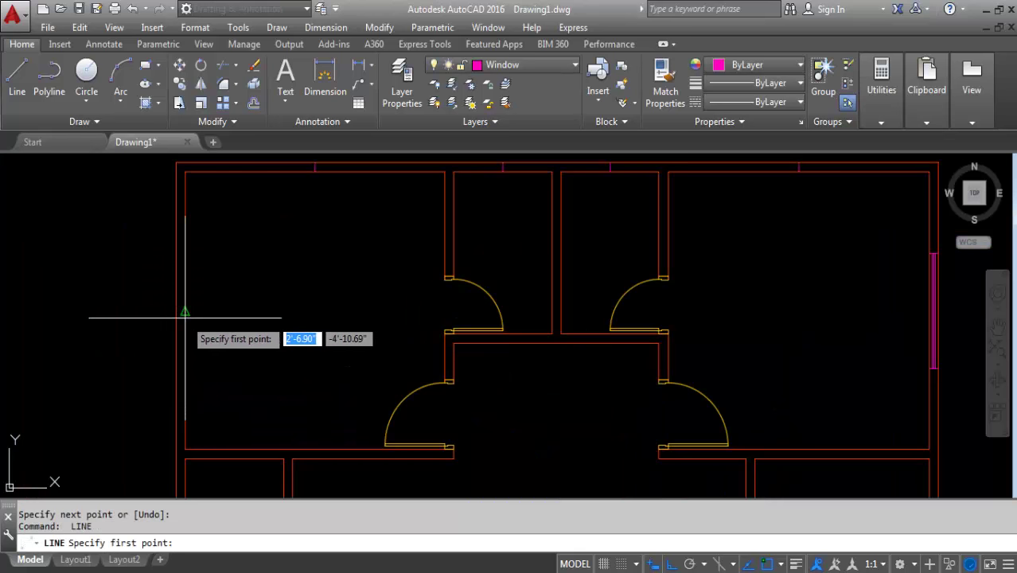
{"action": "left_click", "coordinate": [184, 312]}
{"action": "left_click", "coordinate": [180, 305]}
{"action": "key", "text": "Return"}
{"action": "scroll", "coordinate": [259, 243], "scroll_direction": "down", "scroll_amount": 3}
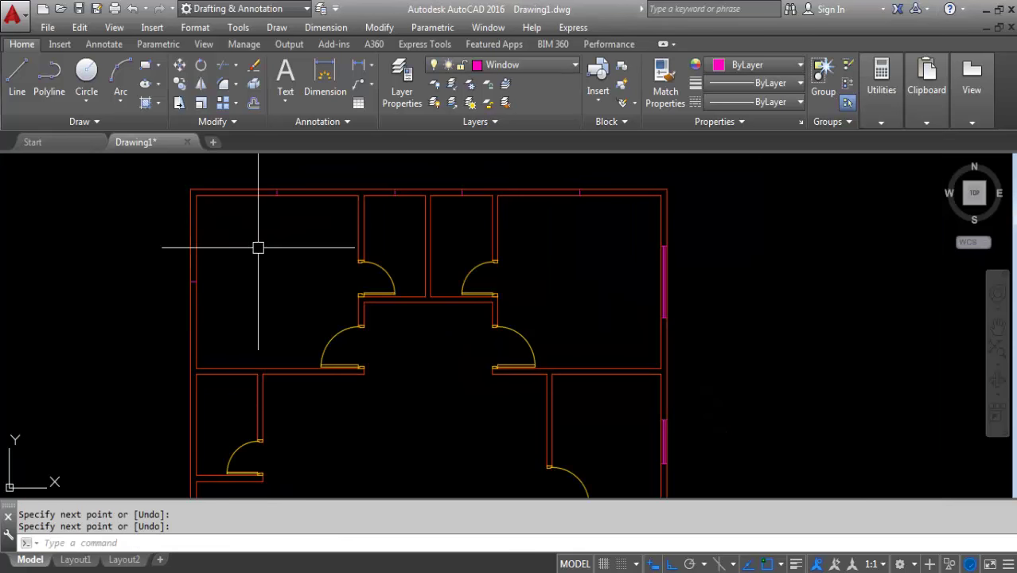
{"action": "scroll", "coordinate": [233, 338], "scroll_direction": "up", "scroll_amount": 2}
{"action": "middle_click_drag", "start_coordinate": [232, 337], "coordinate": [197, 324]}
{"action": "scroll", "coordinate": [197, 325], "scroll_direction": "up", "scroll_amount": 2}
{"action": "key", "text": "Return"}
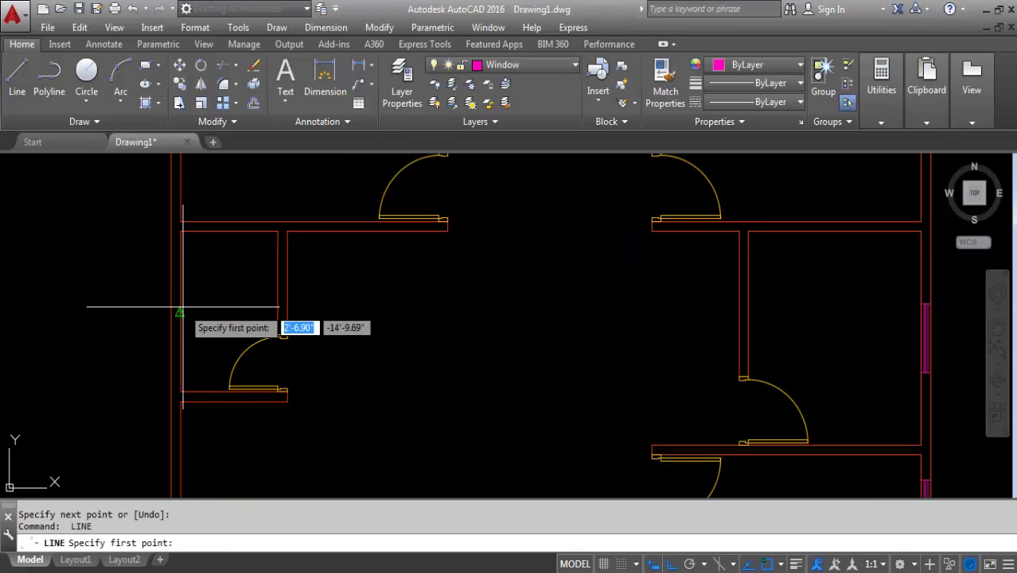
{"action": "left_click", "coordinate": [180, 312]}
{"action": "left_click", "coordinate": [176, 302]}
{"action": "key", "text": "Return"}
Draw guide lines on the lower-left wall and the bottom wall
{"action": "scroll", "coordinate": [202, 363], "scroll_direction": "down", "scroll_amount": 3}
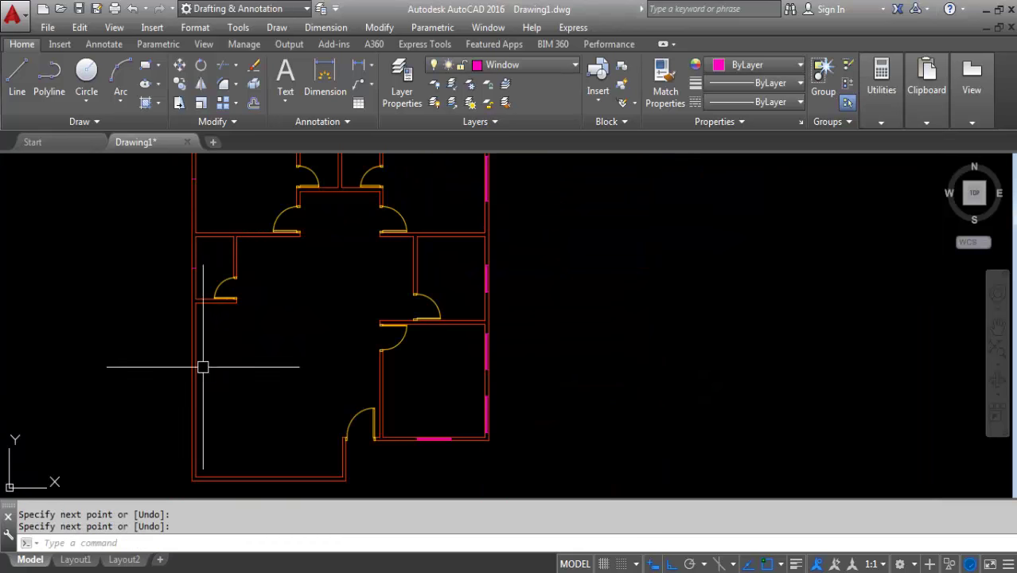
{"action": "scroll", "coordinate": [192, 410], "scroll_direction": "up", "scroll_amount": 2}
{"action": "key", "text": "Return"}
{"action": "scroll", "coordinate": [209, 362], "scroll_direction": "down", "scroll_amount": 3}
{"action": "scroll", "coordinate": [205, 338], "scroll_direction": "up", "scroll_amount": 3}
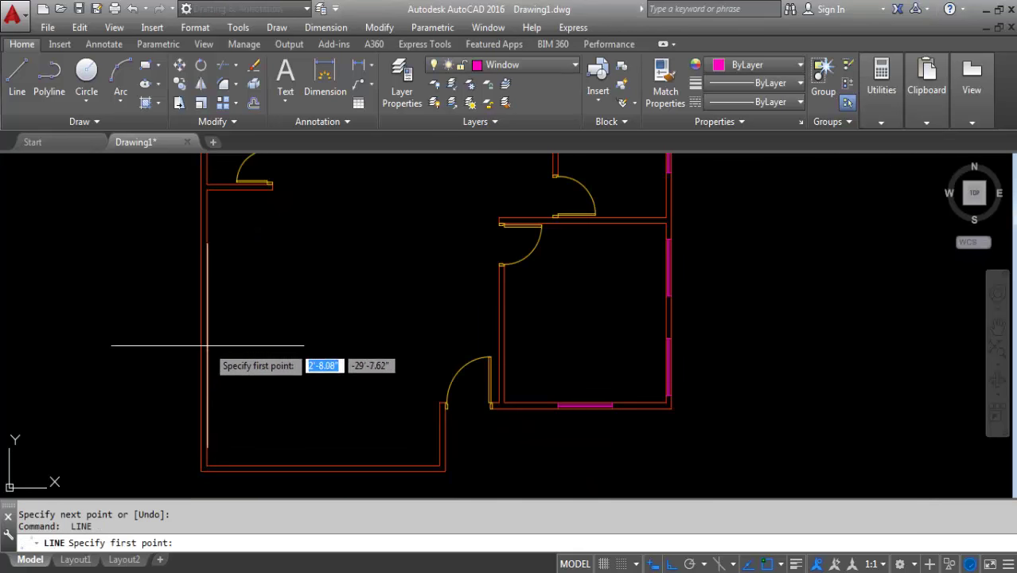
{"action": "left_click", "coordinate": [205, 328]}
{"action": "left_click", "coordinate": [191, 328]}
{"action": "key", "text": "Return"}
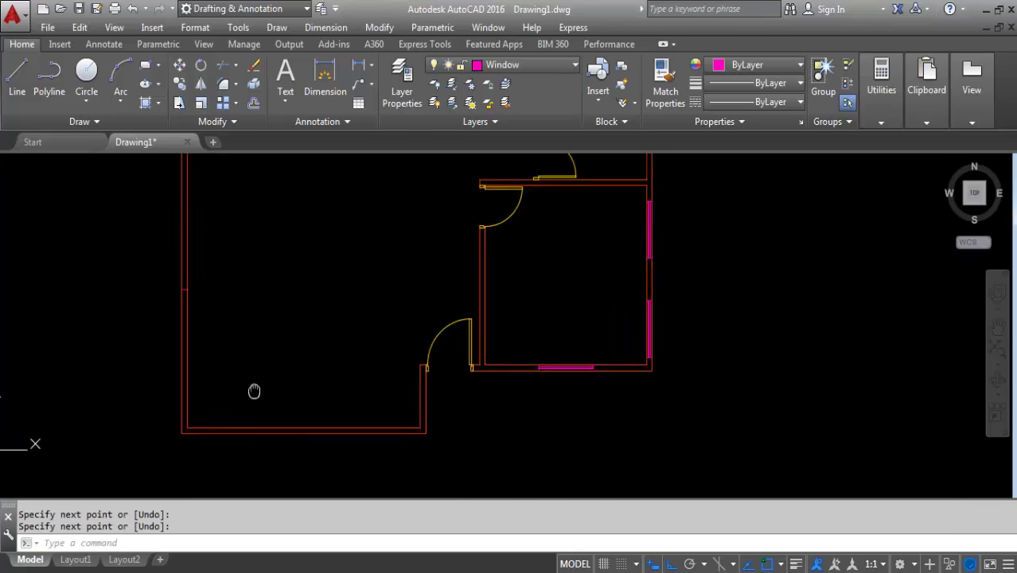
{"action": "scroll", "coordinate": [279, 382], "scroll_direction": "up", "scroll_amount": 2}
{"action": "key", "text": "Return"}
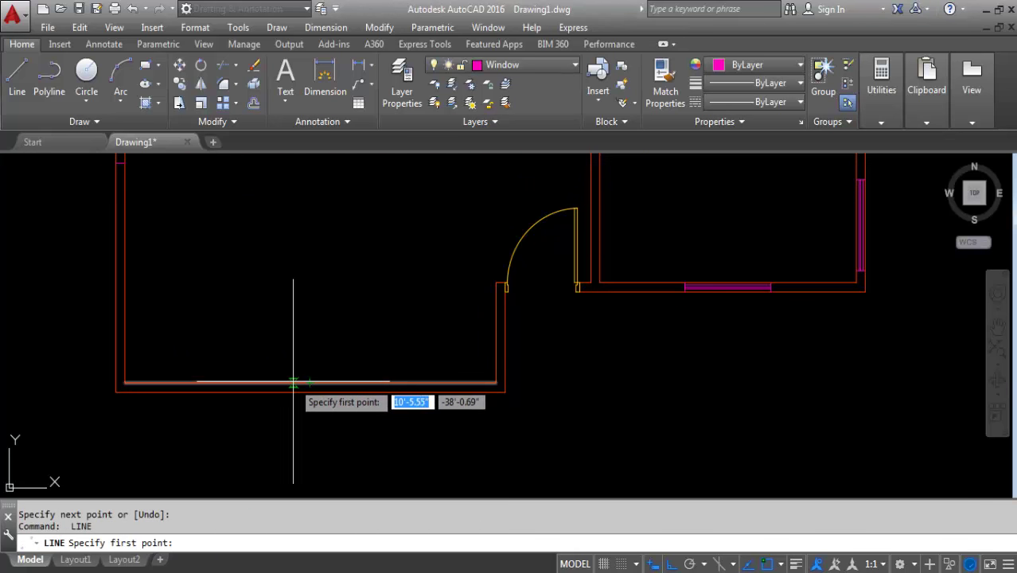
{"action": "left_click", "coordinate": [306, 388]}
{"action": "left_click", "coordinate": [308, 390]}
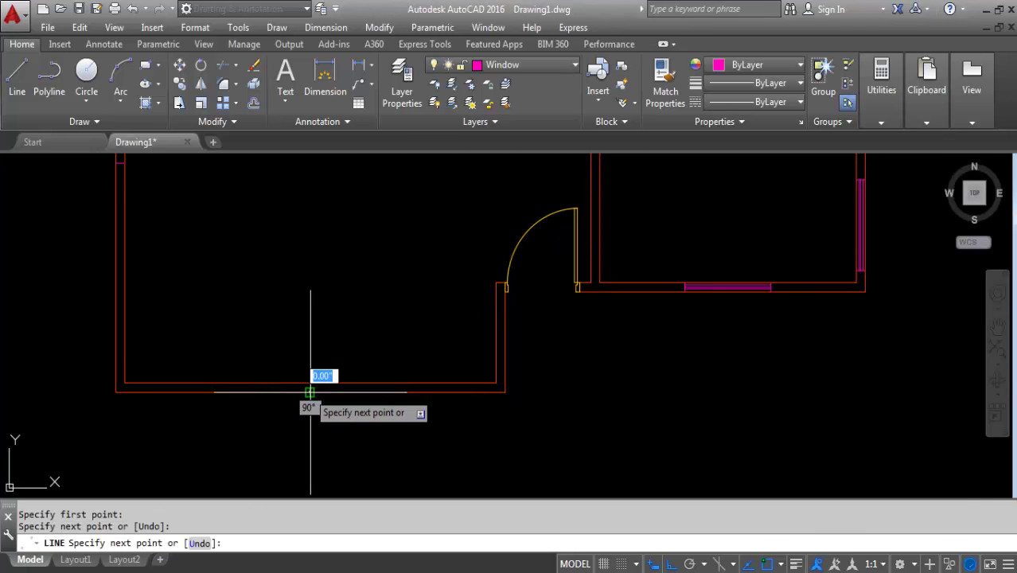
{"action": "key", "text": "Return"}
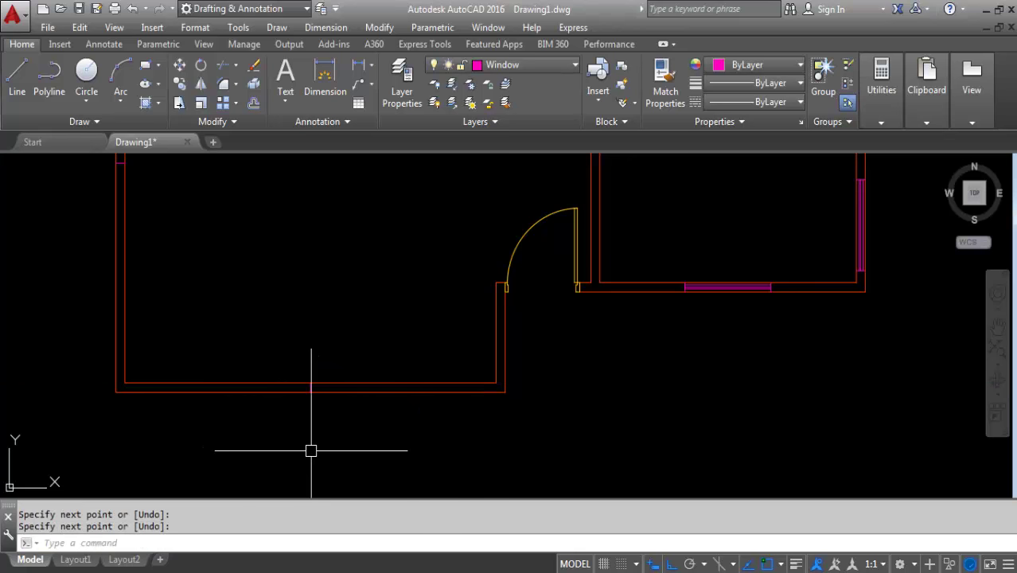
Bring the upper rooms into view and open Insert for the windows block with X scale 3
{"action": "scroll", "coordinate": [312, 365], "scroll_direction": "down", "scroll_amount": 1}
{"action": "scroll", "coordinate": [325, 342], "scroll_direction": "down", "scroll_amount": 3}
{"action": "middle_click_drag", "start_coordinate": [349, 262], "coordinate": [366, 379]}
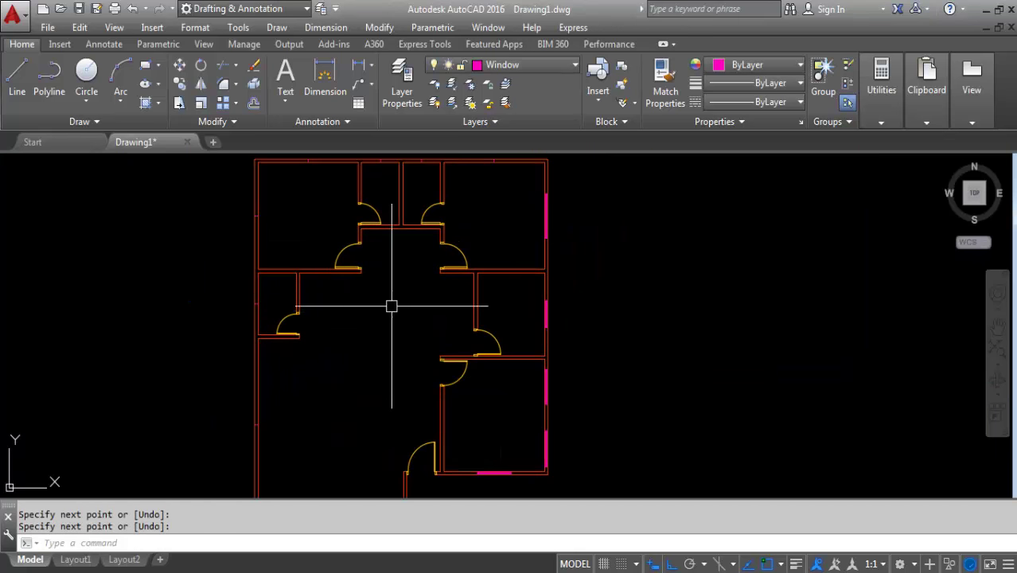
{"action": "key", "text": "Return"}
{"action": "type", "text": "3"}
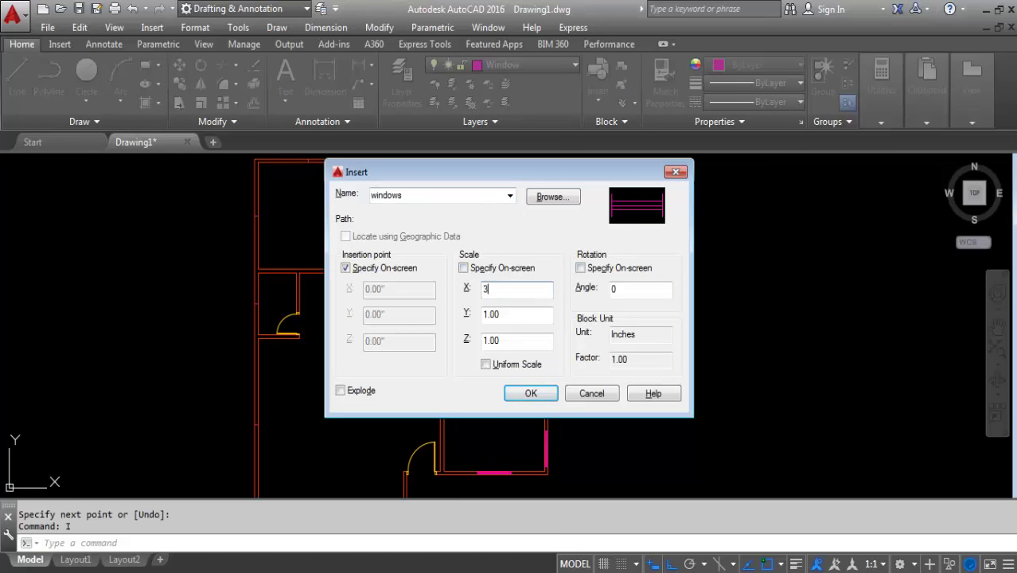
Place a windows block at the top wall's midpoint
{"action": "key", "text": "Return"}
{"action": "scroll", "coordinate": [405, 164], "scroll_direction": "up", "scroll_amount": 4}
{"action": "middle_click_drag", "start_coordinate": [420, 181], "coordinate": [518, 318]}
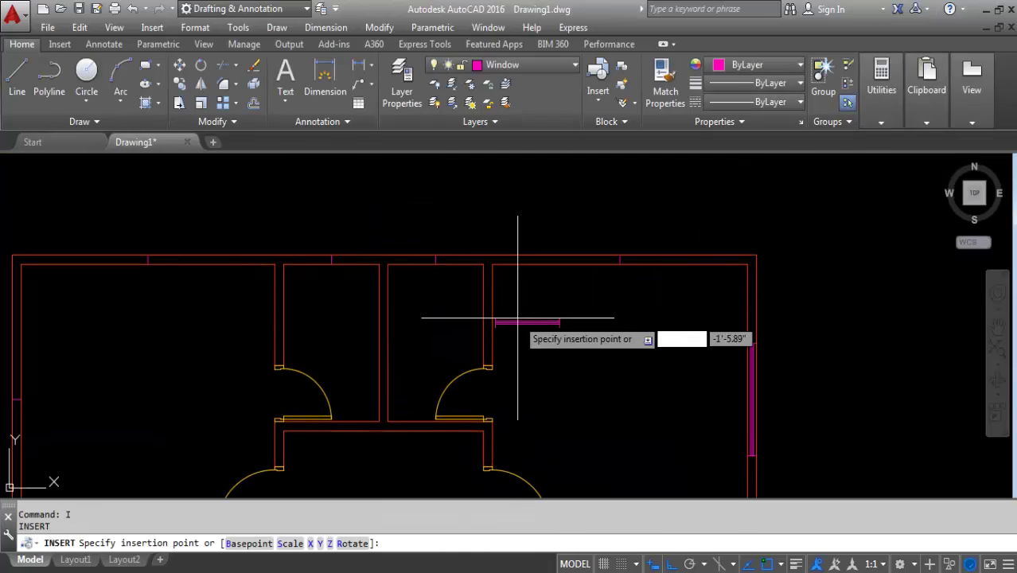
{"action": "scroll", "coordinate": [428, 267], "scroll_direction": "up", "scroll_amount": 2}
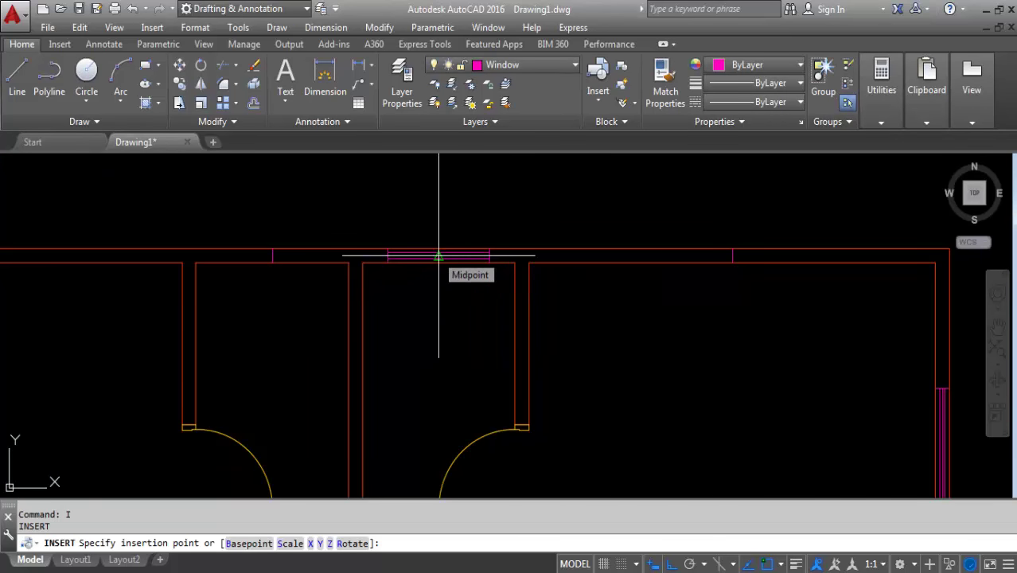
{"action": "left_click", "coordinate": [438, 256]}
Insert another window on the left room's wall and delete the right-hand window
{"action": "key", "text": "Return"}
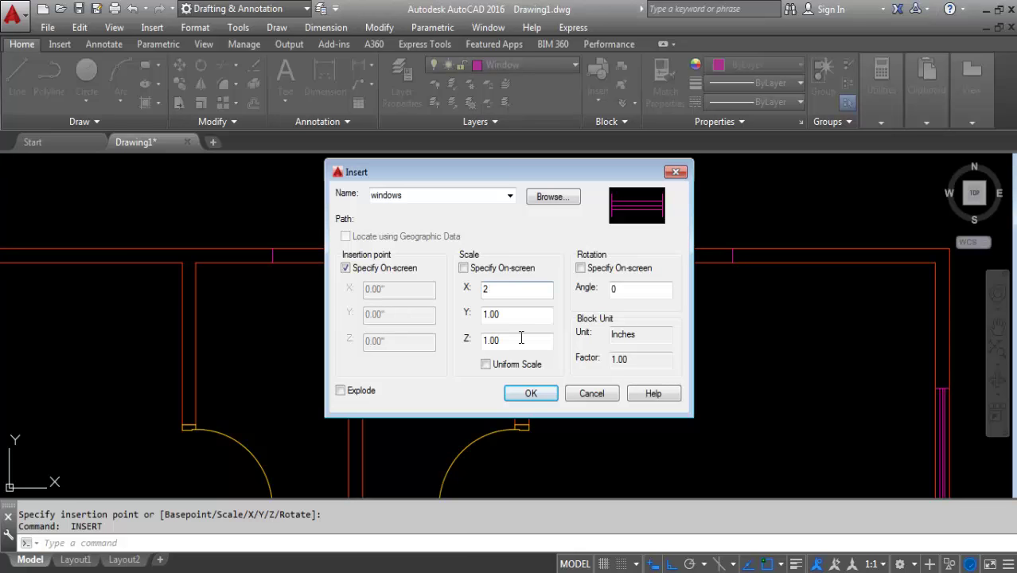
{"action": "left_click", "coordinate": [531, 395]}
{"action": "scroll", "coordinate": [302, 278], "scroll_direction": "up", "scroll_amount": 4}
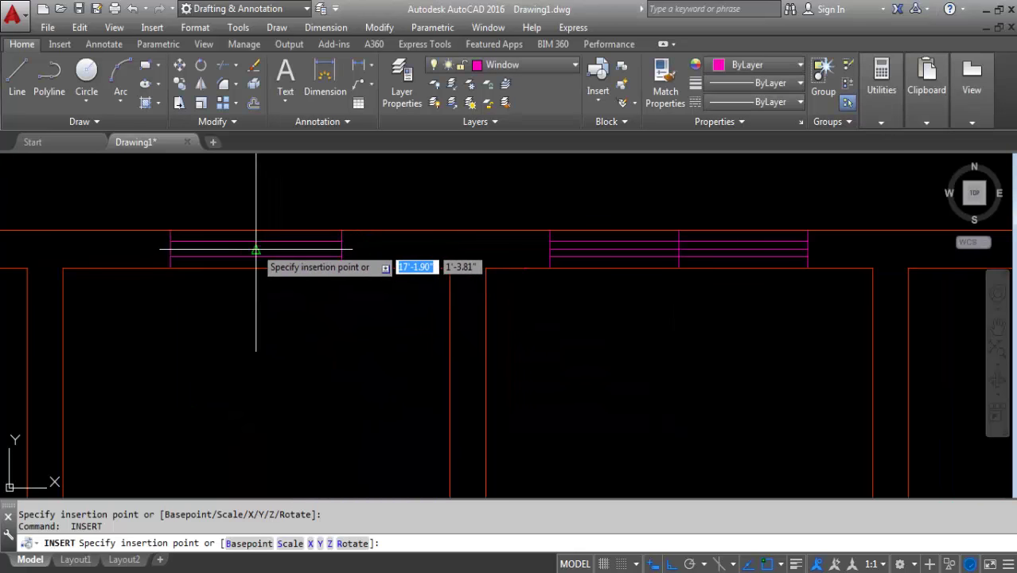
{"action": "left_click", "coordinate": [256, 255]}
{"action": "left_click", "coordinate": [615, 244]}
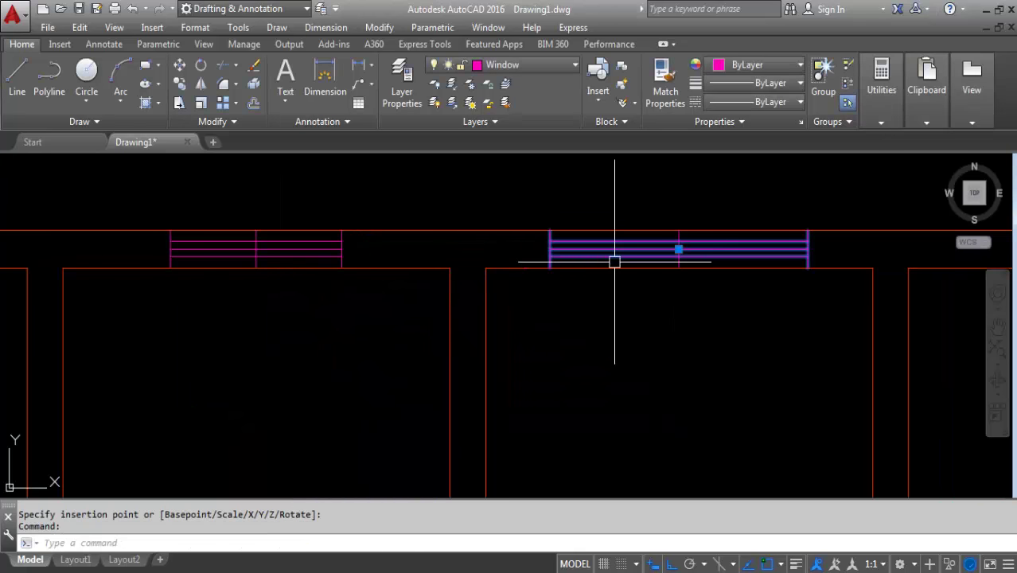
{"action": "key", "text": "Delete"}
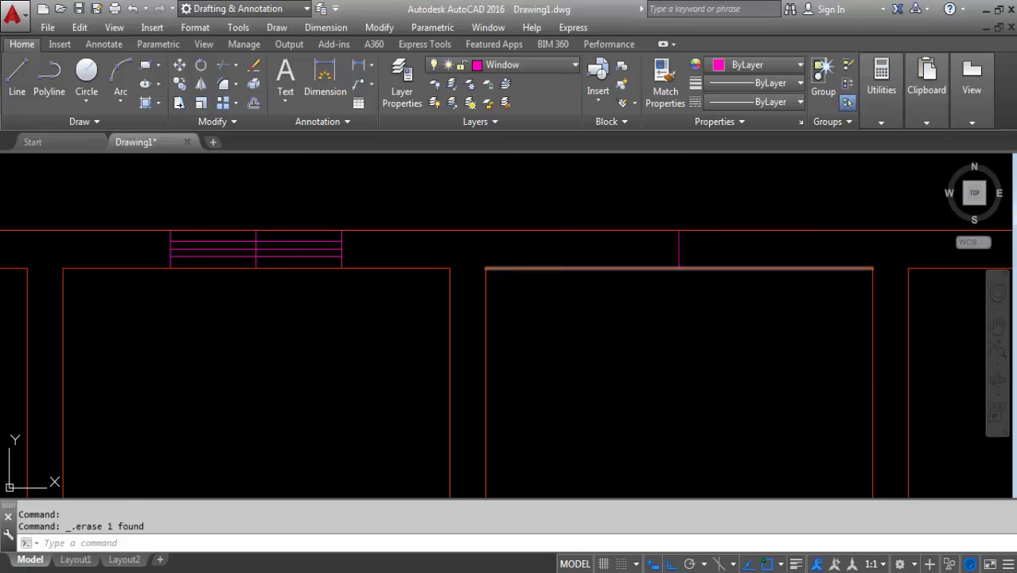
Insert a windows block with X scale 2 on the top wall
{"action": "type", "text": "i"}
{"action": "key", "text": "Return"}
{"action": "double_click", "coordinate": [516, 290]}
{"action": "type", "text": "2"}
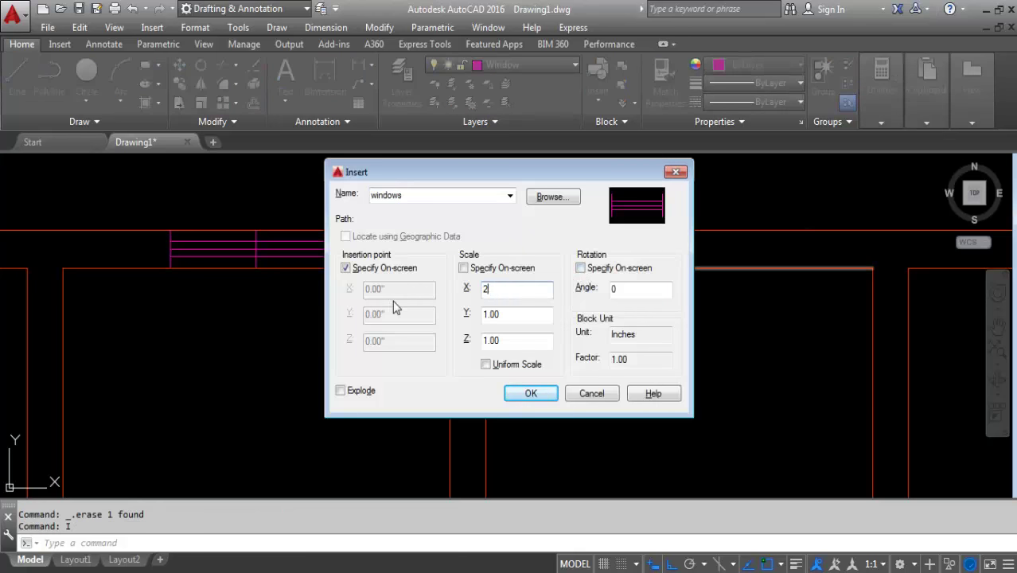
{"action": "left_click", "coordinate": [528, 395]}
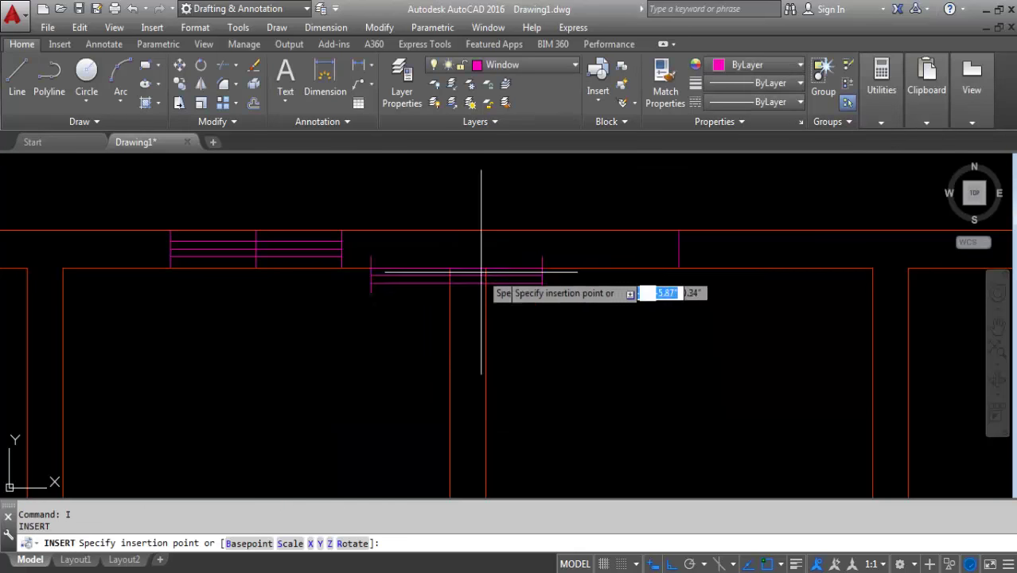
{"action": "scroll", "coordinate": [389, 246], "scroll_direction": "down", "scroll_amount": 2}
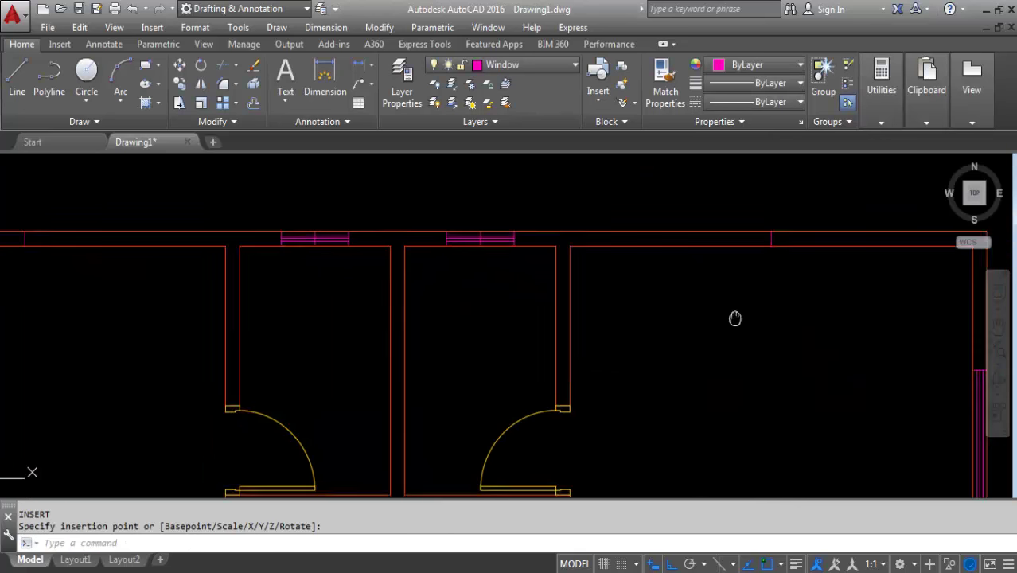
{"action": "scroll", "coordinate": [543, 274], "scroll_direction": "down", "scroll_amount": 2}
{"action": "left_click", "coordinate": [543, 274]}
Insert another window at normal scale on the top wall
{"action": "key", "text": "Return"}
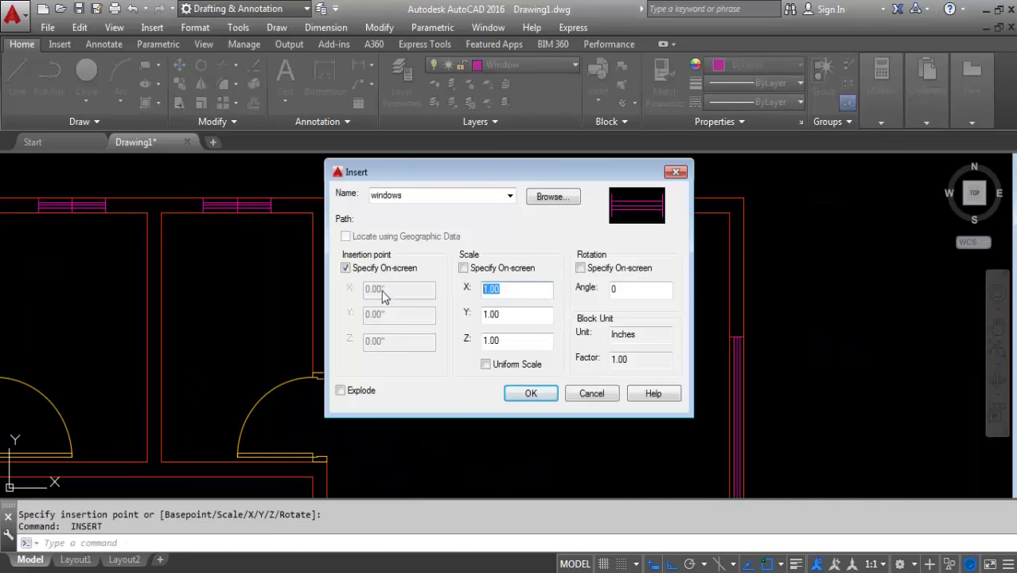
{"action": "left_click", "coordinate": [532, 393]}
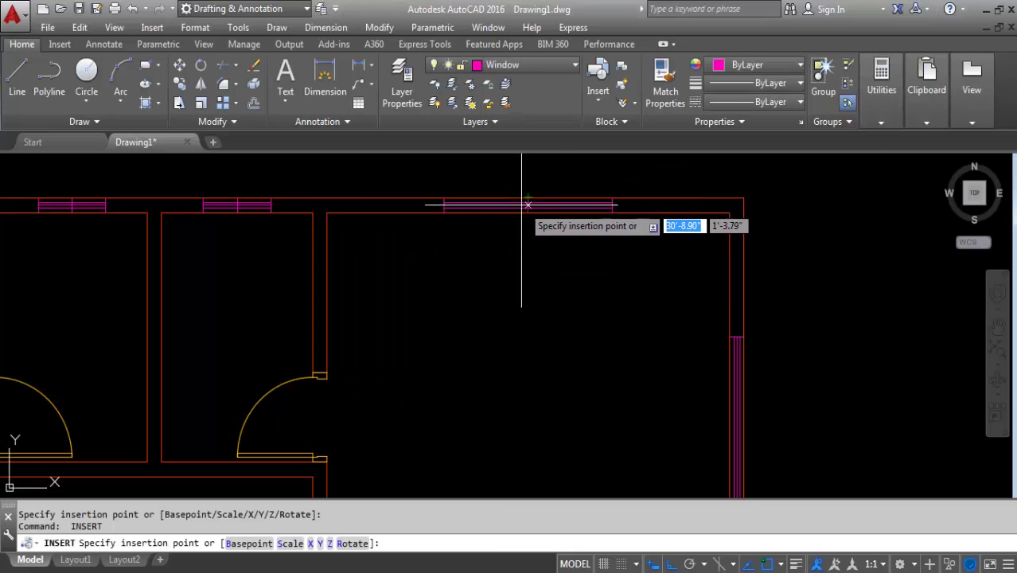
{"action": "left_click", "coordinate": [527, 205]}
{"action": "scroll", "coordinate": [674, 178], "scroll_direction": "down", "scroll_amount": 3}
{"action": "scroll", "coordinate": [383, 267], "scroll_direction": "up", "scroll_amount": 2}
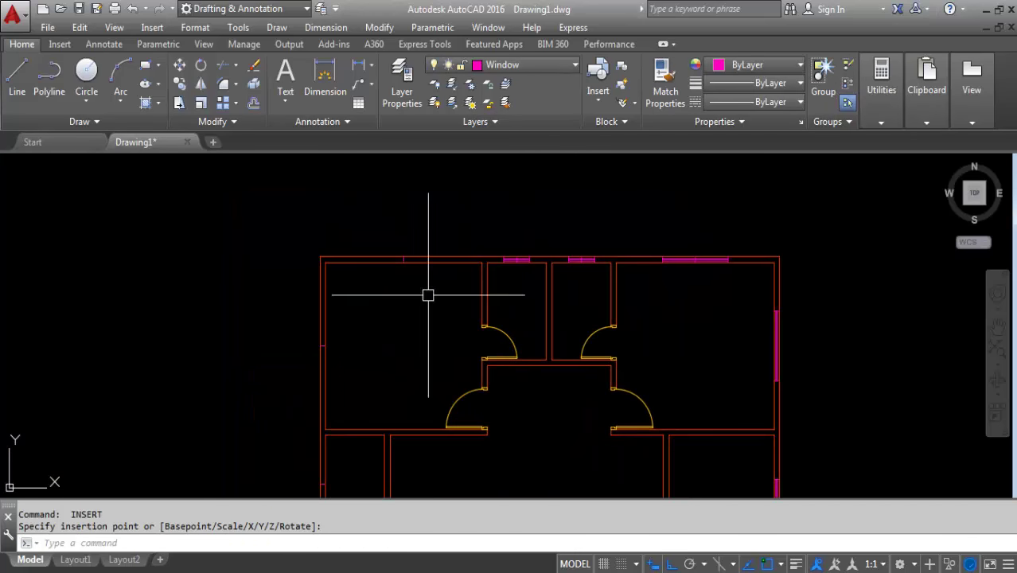
Insert a five-times-longer window on the top-left wall
{"action": "key", "text": "Return"}
{"action": "type", "text": "5"}
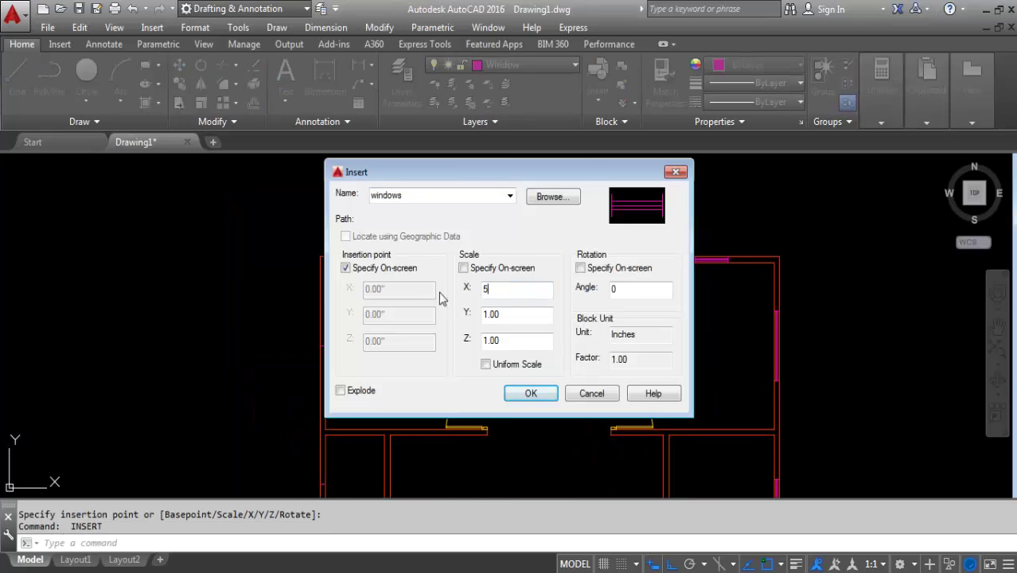
{"action": "left_click", "coordinate": [531, 393]}
{"action": "scroll", "coordinate": [409, 277], "scroll_direction": "up", "scroll_amount": 2}
{"action": "scroll", "coordinate": [381, 255], "scroll_direction": "up", "scroll_amount": 2}
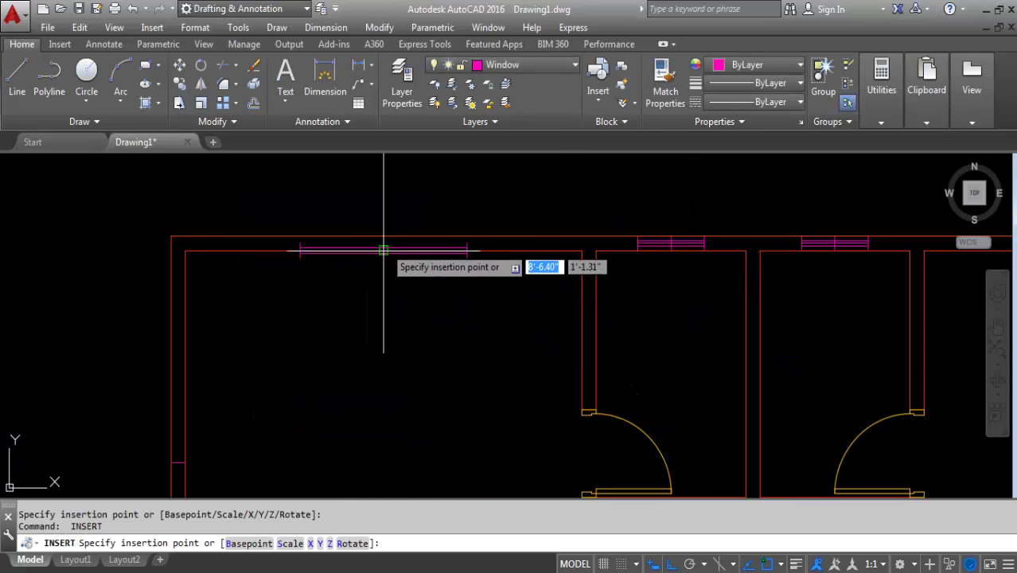
{"action": "left_click", "coordinate": [372, 236]}
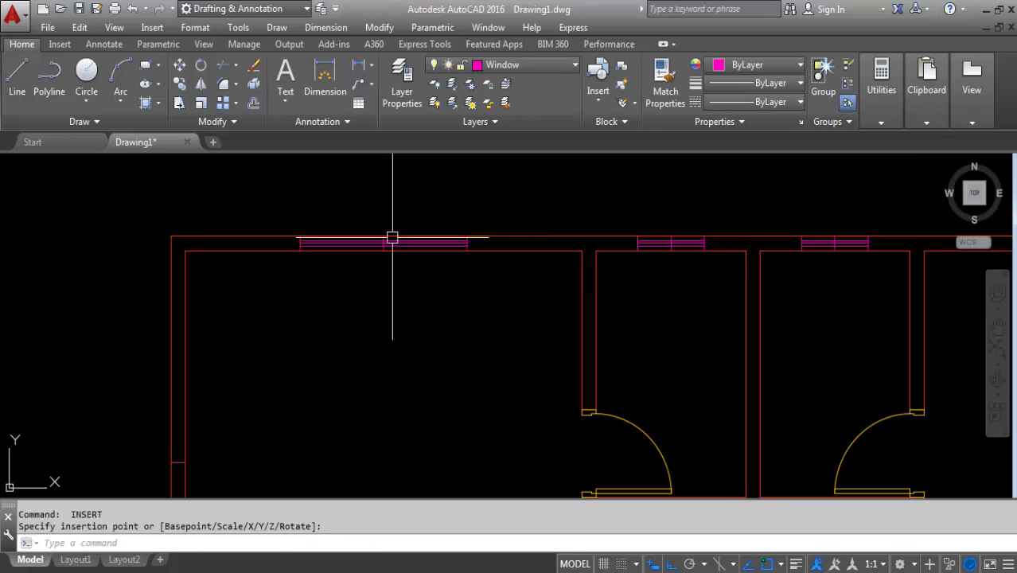
{"action": "middle_click_drag", "start_coordinate": [292, 374], "coordinate": [326, 272]}
{"action": "scroll", "coordinate": [325, 272], "scroll_direction": "down", "scroll_amount": 2}
{"action": "key", "text": "Return"}
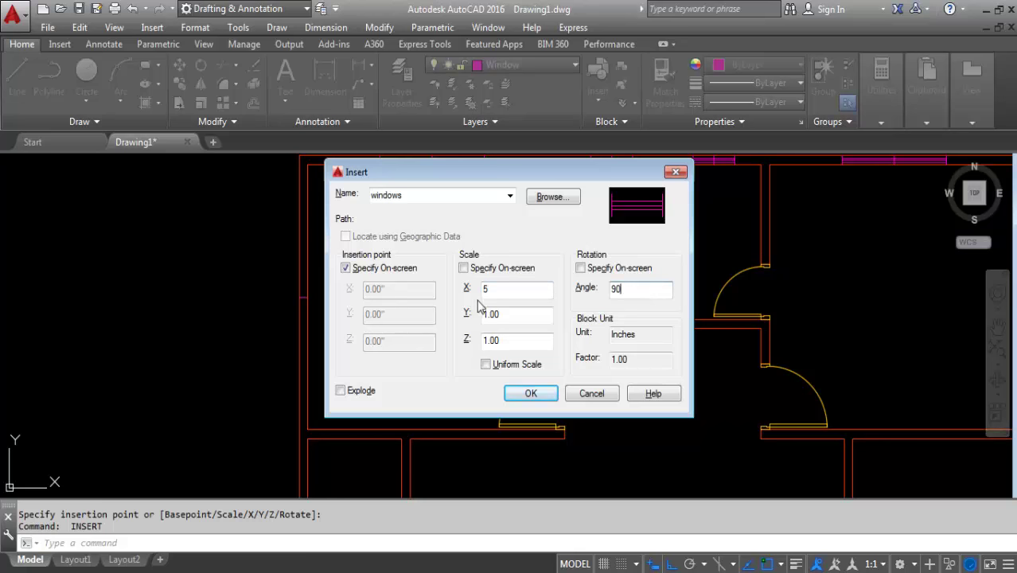
Place a vertical window, X scale 5 rotated 90°, on the left wall
{"action": "left_click", "coordinate": [531, 394]}
{"action": "scroll", "coordinate": [325, 295], "scroll_direction": "up", "scroll_amount": 2}
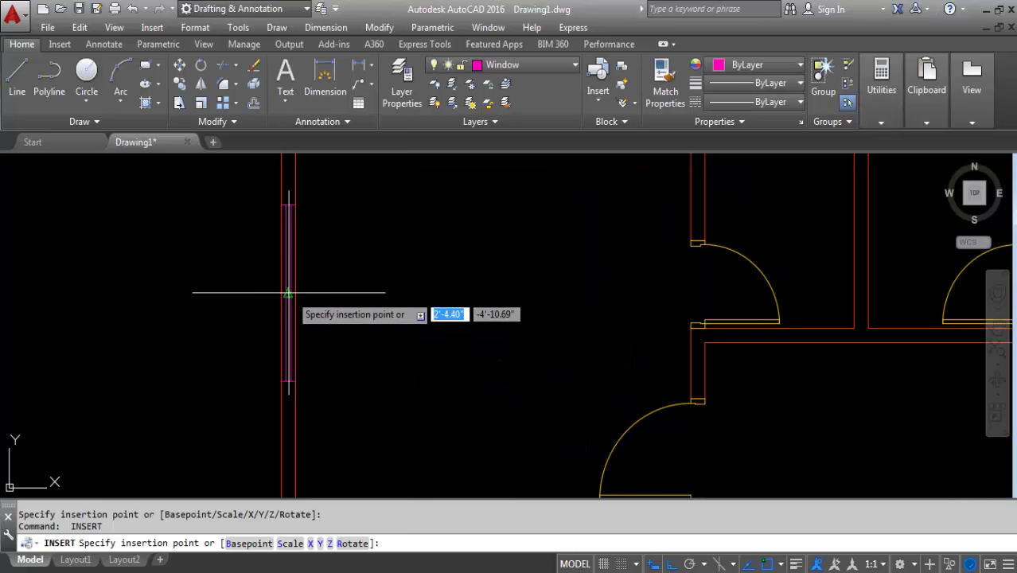
{"action": "scroll", "coordinate": [303, 263], "scroll_direction": "down", "scroll_amount": 3}
{"action": "scroll", "coordinate": [325, 334], "scroll_direction": "up", "scroll_amount": 2}
{"action": "left_click", "coordinate": [323, 336]}
Insert a double-length window rotated 90° on the left wall
{"action": "key", "text": "Return"}
{"action": "type", "text": "2"}
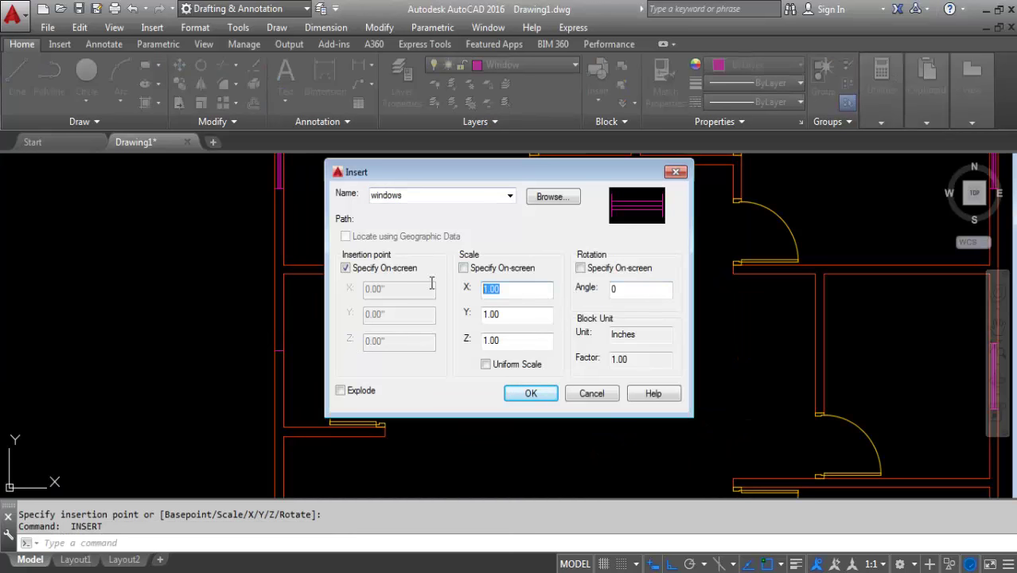
{"action": "left_click", "coordinate": [624, 288]}
{"action": "type", "text": "90"}
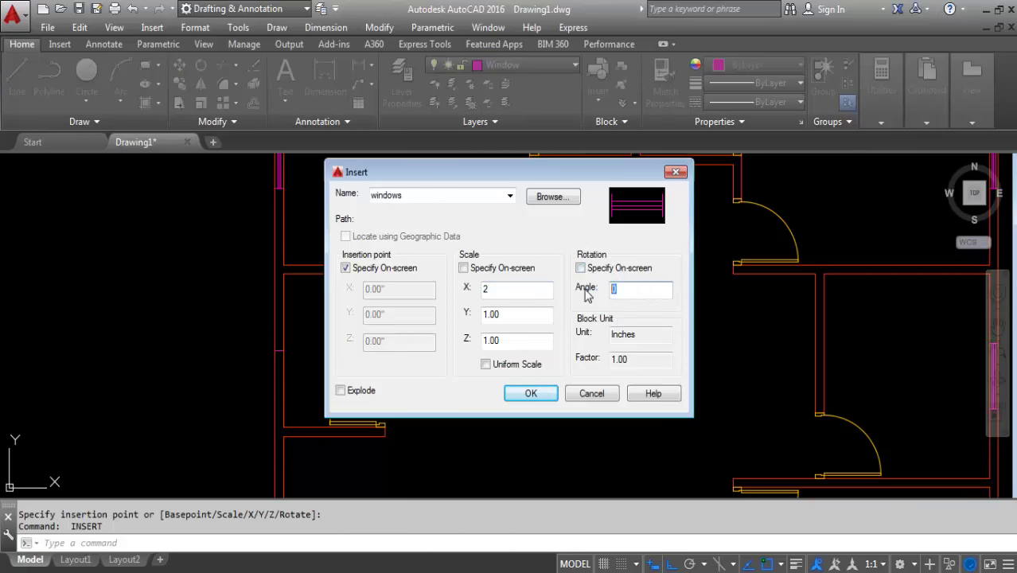
{"action": "left_click", "coordinate": [530, 395]}
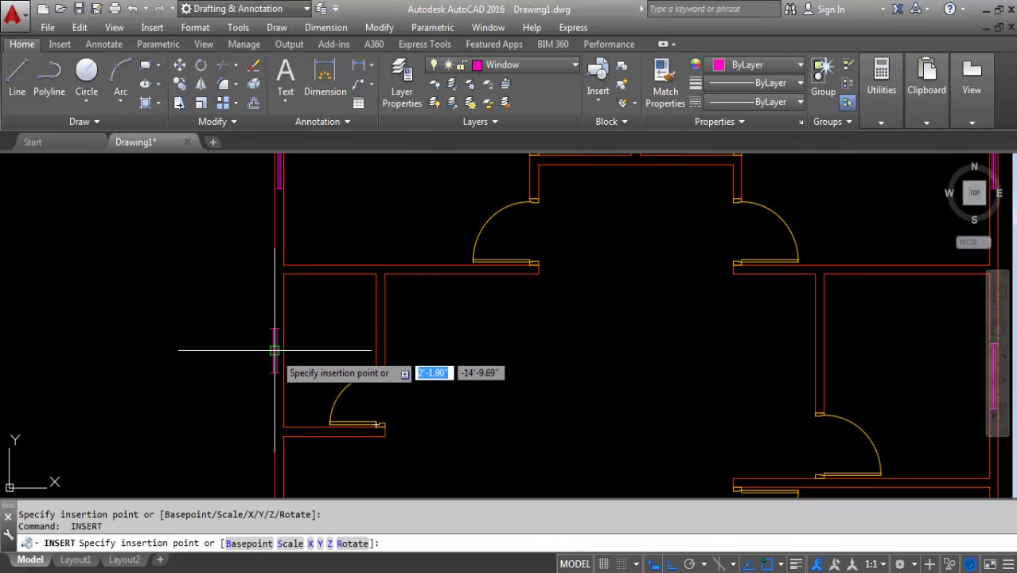
{"action": "left_click", "coordinate": [334, 394]}
{"action": "middle_click_drag", "start_coordinate": [334, 418], "coordinate": [342, 285]}
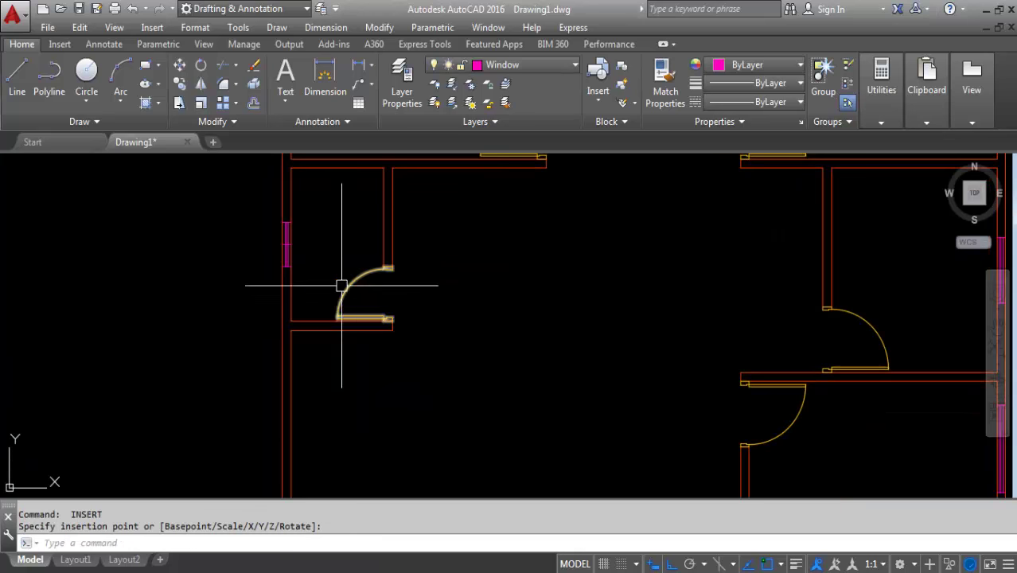
{"action": "scroll", "coordinate": [342, 285], "scroll_direction": "down", "scroll_amount": 3}
{"action": "mouse_move", "coordinate": [381, 351]}
{"action": "middle_mouse_down"}
{"action": "mouse_move", "coordinate": [356, 300]}
{"action": "mouse_move", "coordinate": [370, 322]}
{"action": "middle_mouse_up"}
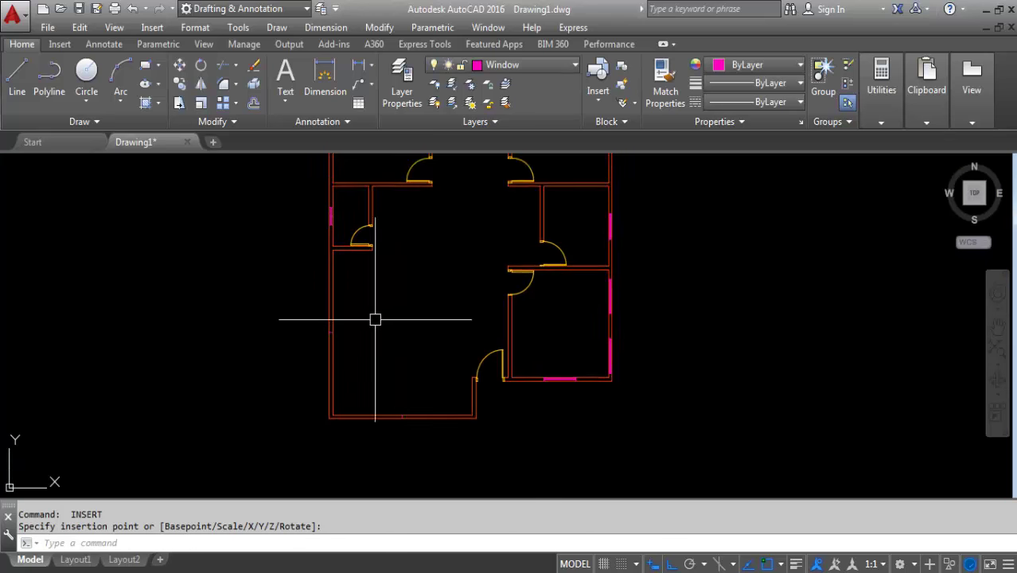
{"action": "scroll", "coordinate": [375, 319], "scroll_direction": "up", "scroll_amount": 2}
Insert the X scale 5, 90° window into the left room's outer wall, then reopen Insert
{"action": "key", "text": "Return"}
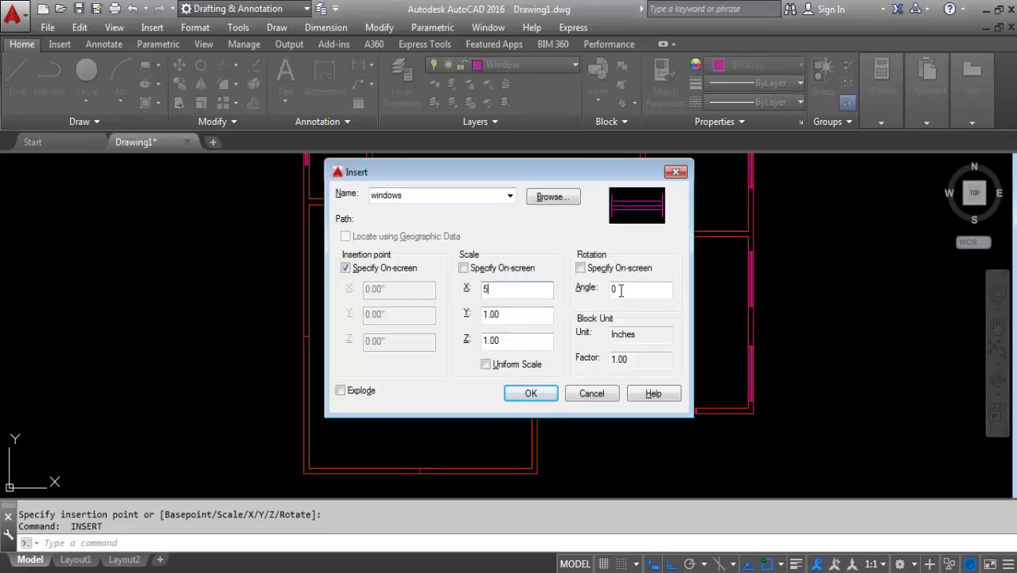
{"action": "left_click", "coordinate": [530, 394]}
{"action": "scroll", "coordinate": [215, 341], "scroll_direction": "up", "scroll_amount": 2}
{"action": "scroll", "coordinate": [361, 340], "scroll_direction": "down", "scroll_amount": 2}
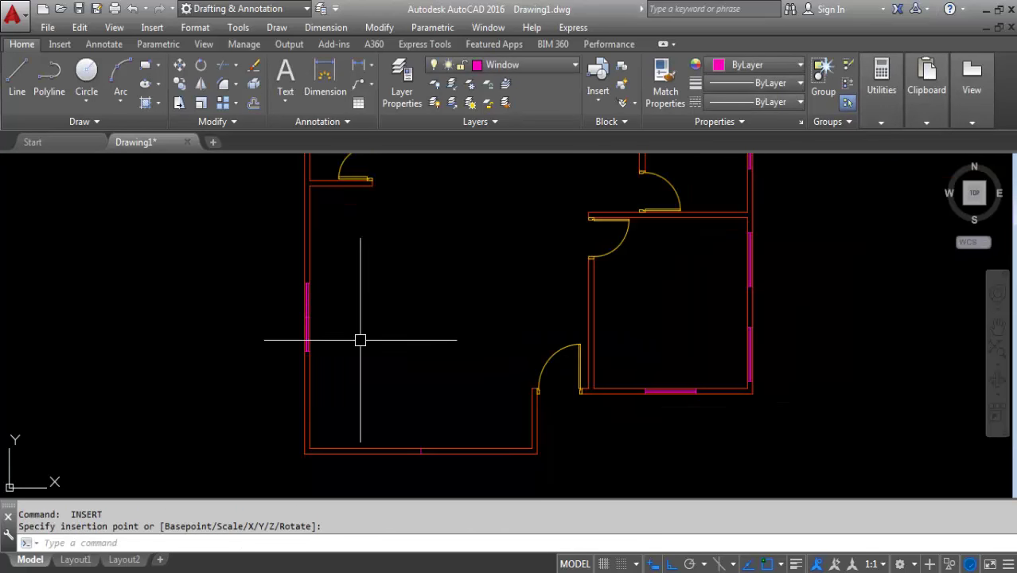
{"action": "key", "text": "Return"}
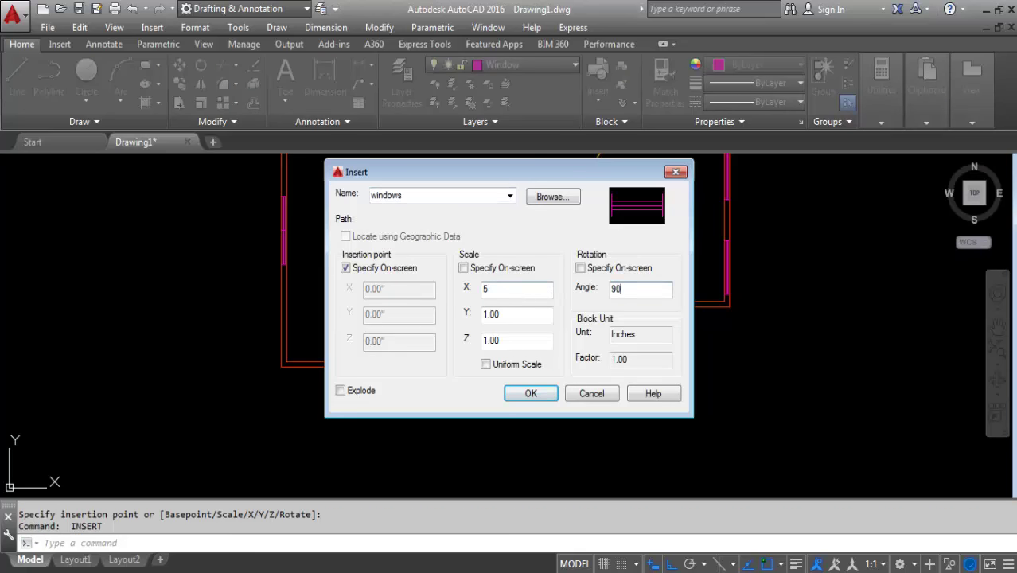
{"action": "left_click", "coordinate": [530, 394]}
{"action": "scroll", "coordinate": [398, 341], "scroll_direction": "up", "scroll_amount": 2}
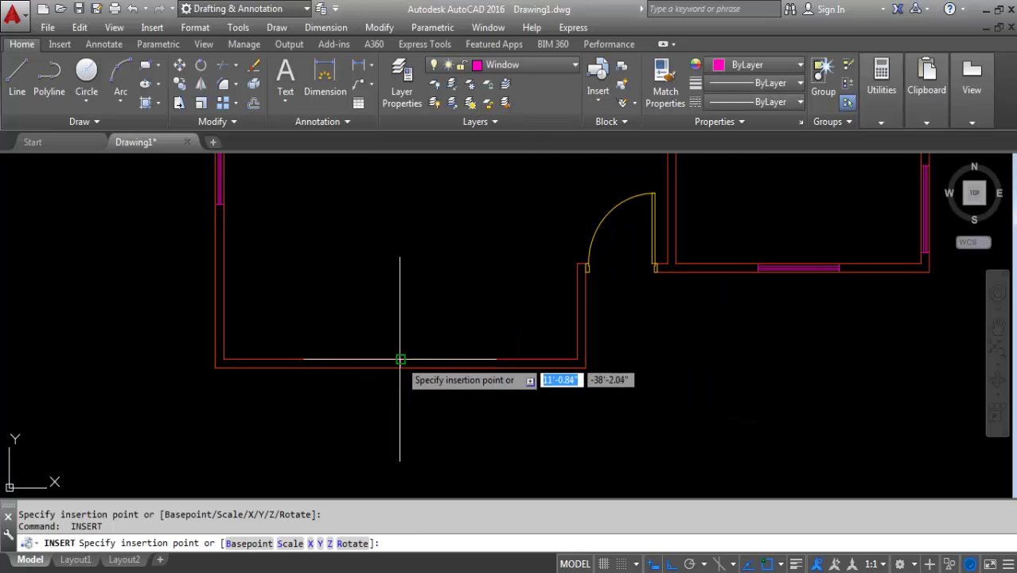
{"action": "key", "text": "Escape"}
{"action": "key", "text": "Return"}
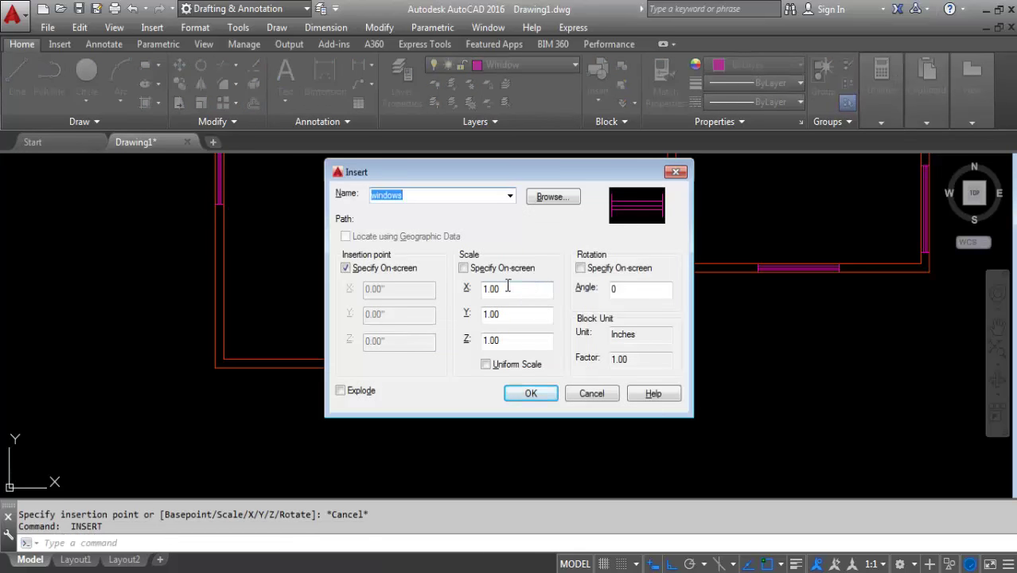
{"action": "left_click", "coordinate": [531, 394]}
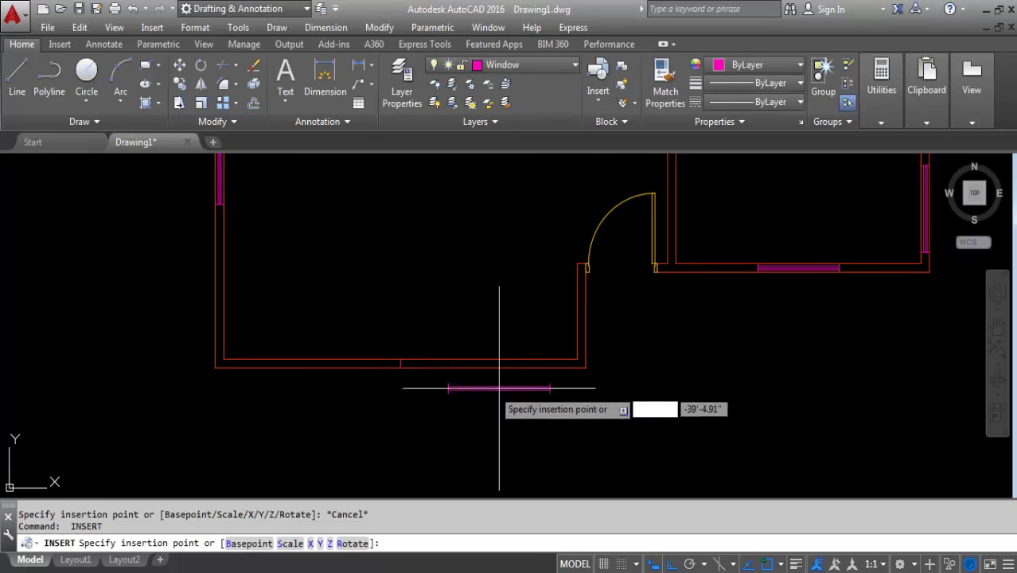
{"action": "scroll", "coordinate": [398, 340], "scroll_direction": "up", "scroll_amount": 2}
{"action": "double_click", "coordinate": [404, 358]}
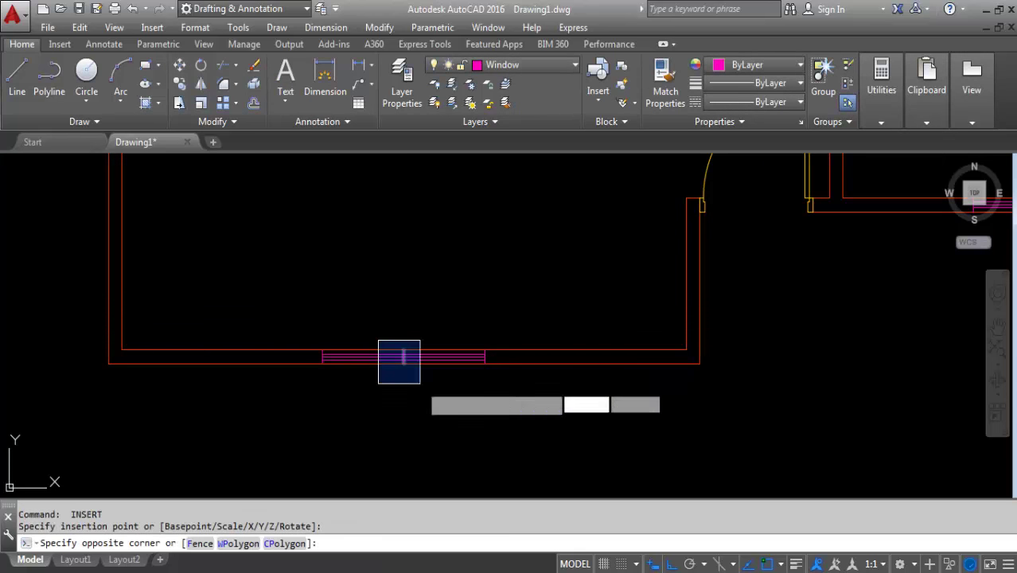
{"action": "key", "text": "Delete"}
{"action": "scroll", "coordinate": [442, 396], "scroll_direction": "down", "scroll_amount": 2}
{"action": "scroll", "coordinate": [546, 397], "scroll_direction": "down", "scroll_amount": 1}
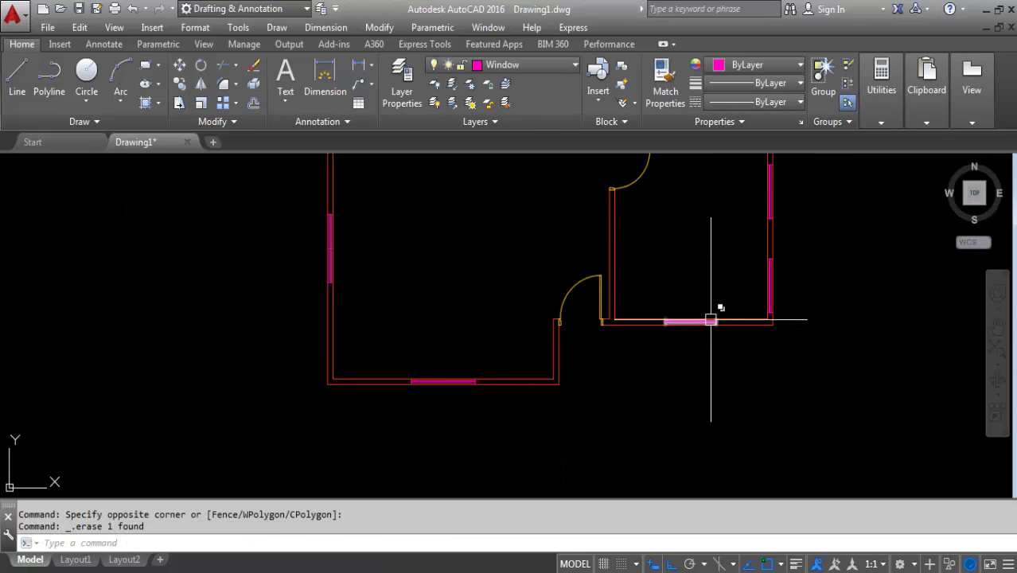
{"action": "left_click", "coordinate": [289, 237]}
{"action": "middle_click_drag", "start_coordinate": [356, 272], "coordinate": [421, 421]}
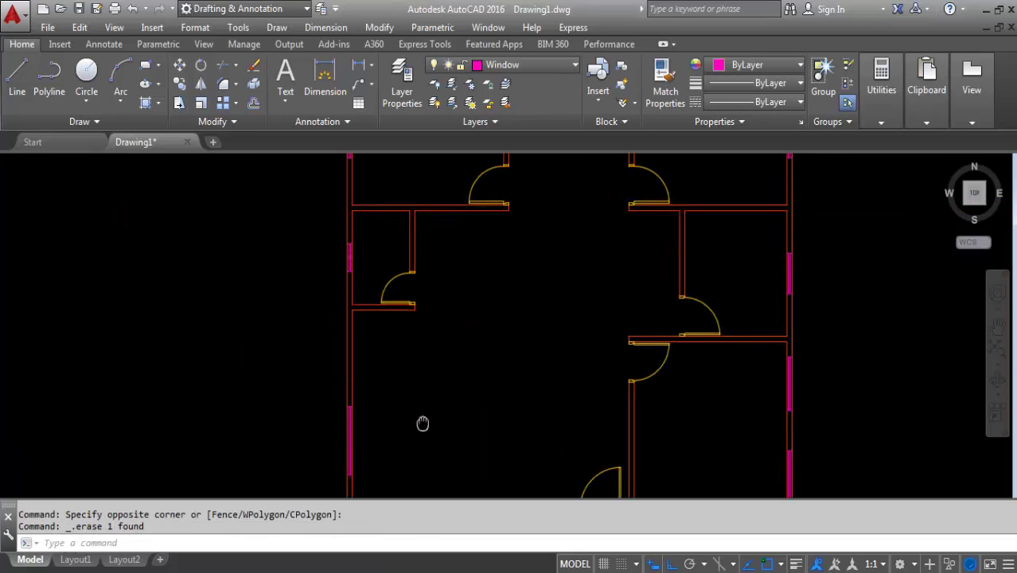
{"action": "scroll", "coordinate": [340, 290], "scroll_direction": "up", "scroll_amount": 2}
{"action": "left_click", "coordinate": [340, 253]}
{"action": "middle_click_drag", "start_coordinate": [382, 227], "coordinate": [371, 397]}
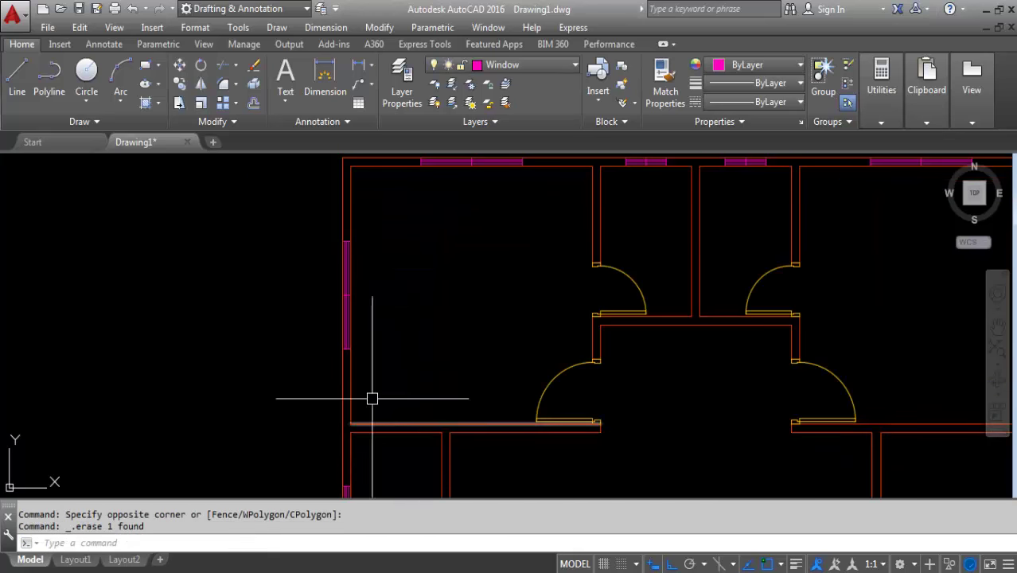
{"action": "left_click", "coordinate": [346, 296]}
{"action": "key", "text": "Delete"}
{"action": "middle_click_drag", "start_coordinate": [462, 250], "coordinate": [418, 386]}
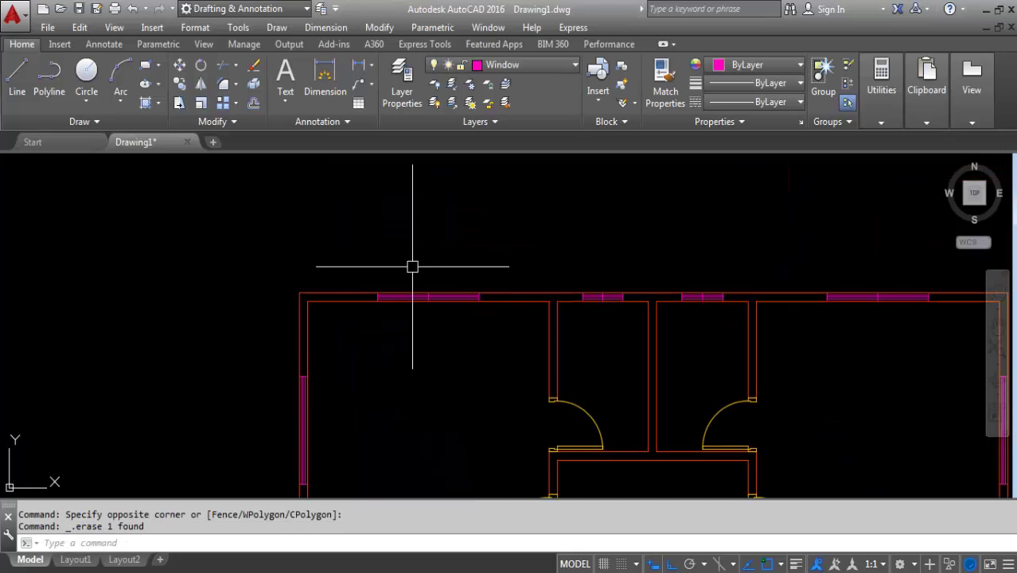
{"action": "left_click", "coordinate": [427, 297]}
{"action": "key", "text": "Delete"}
{"action": "left_click", "coordinate": [579, 269]}
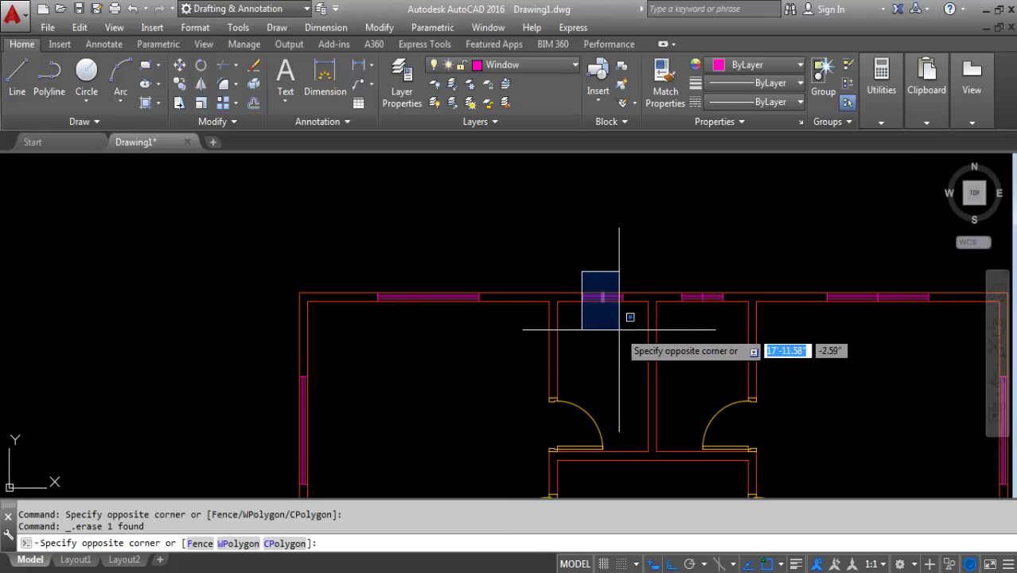
{"action": "left_click", "coordinate": [633, 317]}
{"action": "left_click", "coordinate": [669, 268]}
{"action": "left_click", "coordinate": [715, 288]}
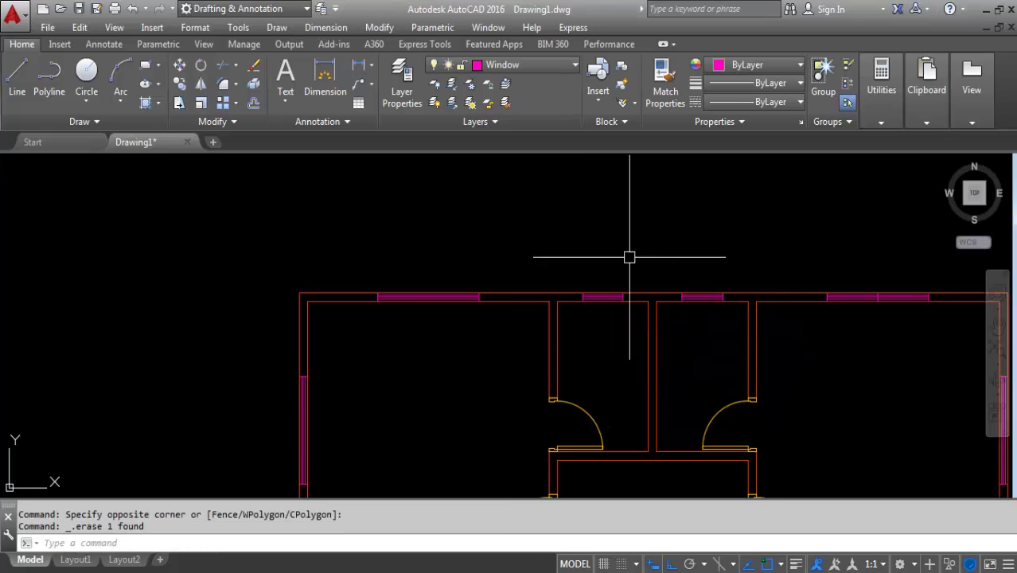
{"action": "scroll", "coordinate": [659, 230], "scroll_direction": "down", "scroll_amount": 4}
{"action": "scroll", "coordinate": [737, 216], "scroll_direction": "up", "scroll_amount": 4}
{"action": "left_click", "coordinate": [756, 211]}
{"action": "left_click", "coordinate": [796, 245]}
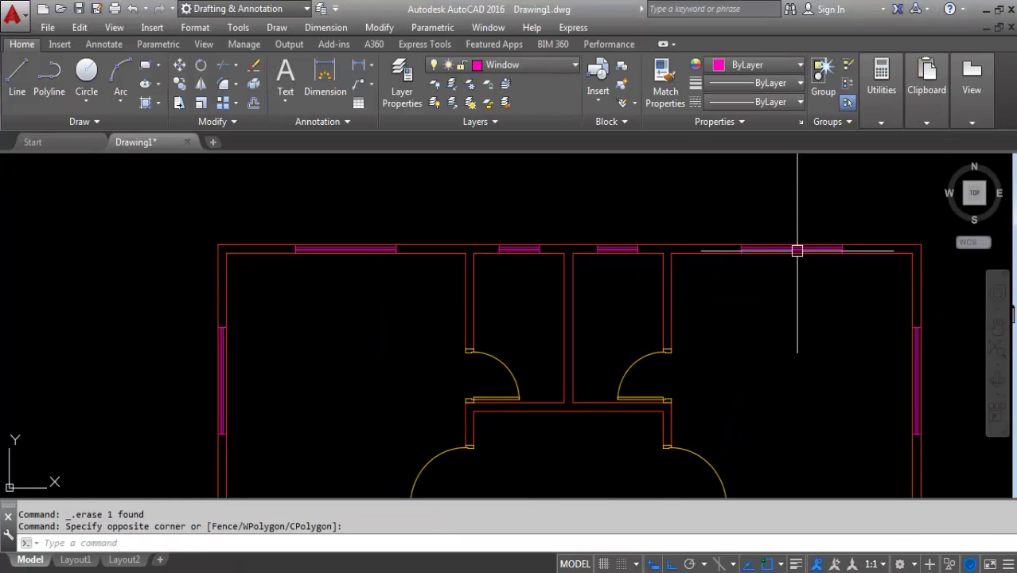
{"action": "left_click", "coordinate": [805, 298]}
{"action": "scroll", "coordinate": [571, 205], "scroll_direction": "down", "scroll_amount": 2}
{"action": "scroll", "coordinate": [571, 205], "scroll_direction": "down", "scroll_amount": 1}
{"action": "scroll", "coordinate": [518, 243], "scroll_direction": "down", "scroll_amount": 2}
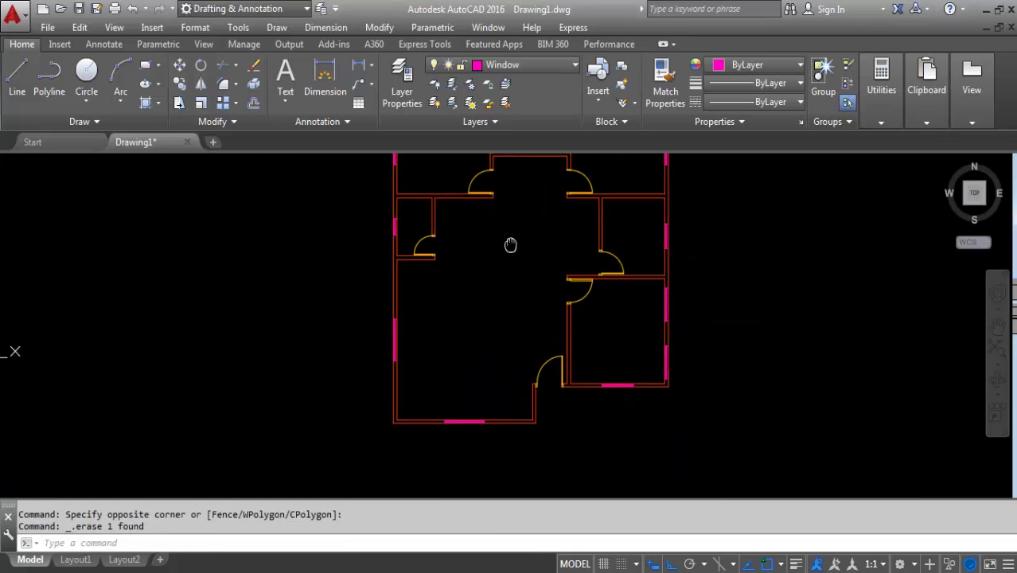
{"action": "scroll", "coordinate": [378, 306], "scroll_direction": "down", "scroll_amount": 2}
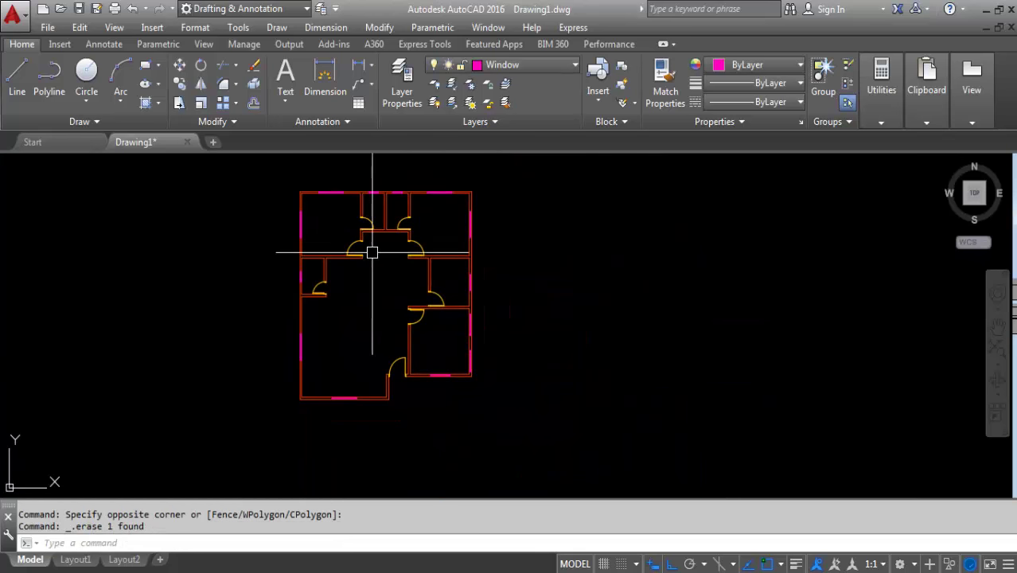
{"action": "scroll", "coordinate": [390, 246], "scroll_direction": "up", "scroll_amount": 2}
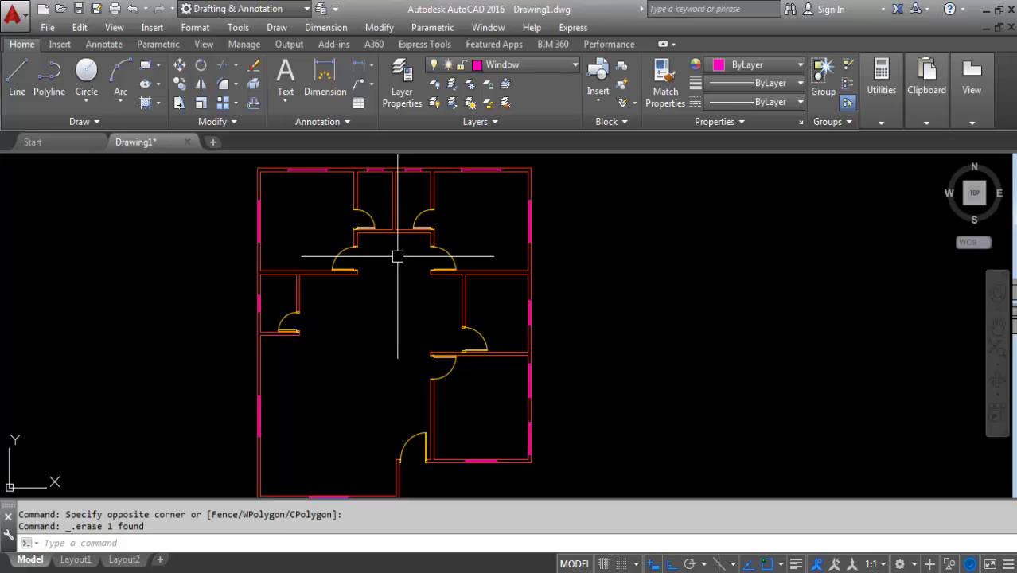
{"action": "scroll", "coordinate": [413, 209], "scroll_direction": "down", "scroll_amount": 1}
{"action": "scroll", "coordinate": [363, 443], "scroll_direction": "down", "scroll_amount": 1}
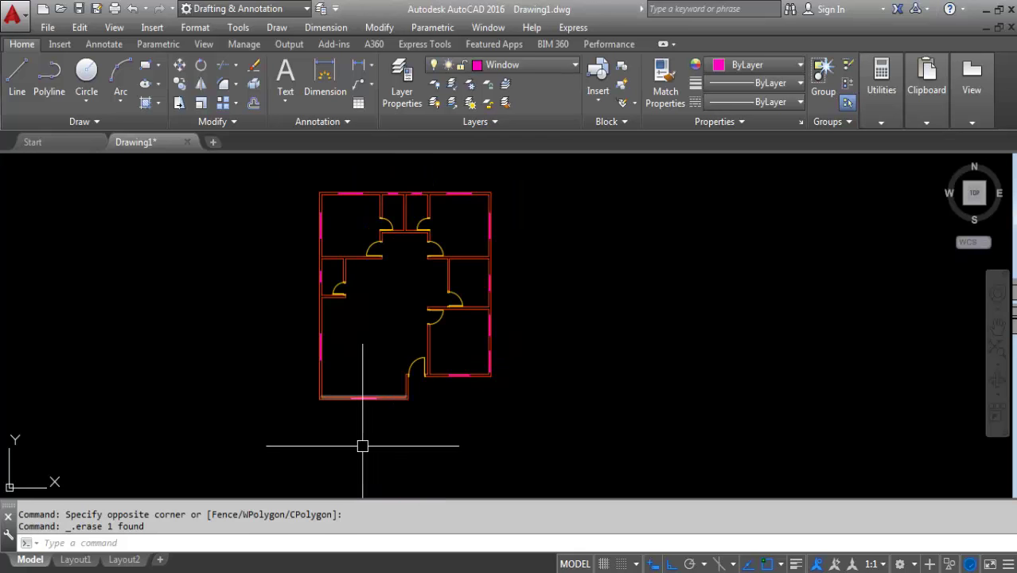
{"action": "middle_click_drag", "start_coordinate": [363, 443], "coordinate": [340, 420]}
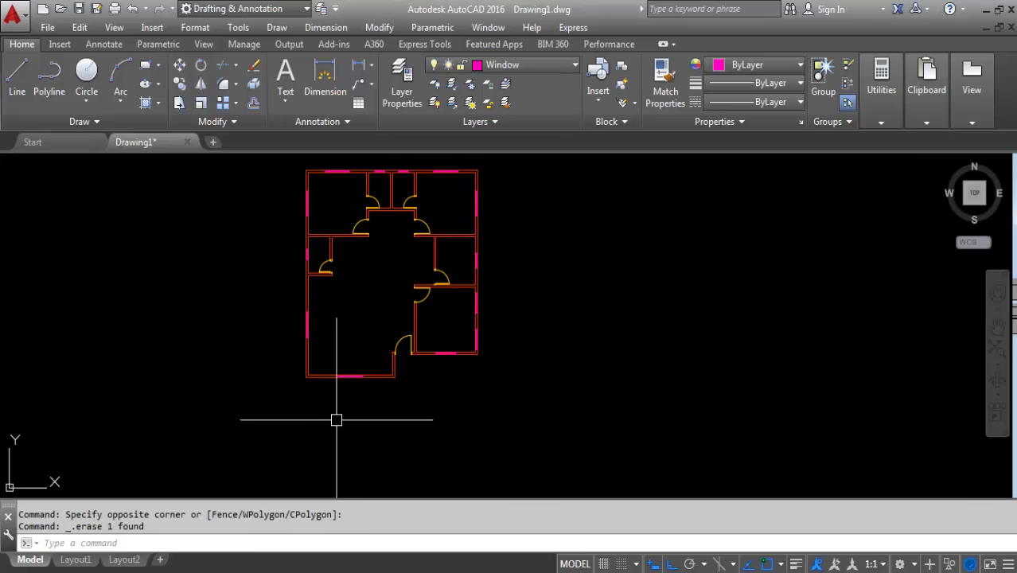
Cancel the rectangle and make Layer5 the current layer in Layer Properties
{"action": "left_click", "coordinate": [148, 70]}
{"action": "key", "text": "Escape"}
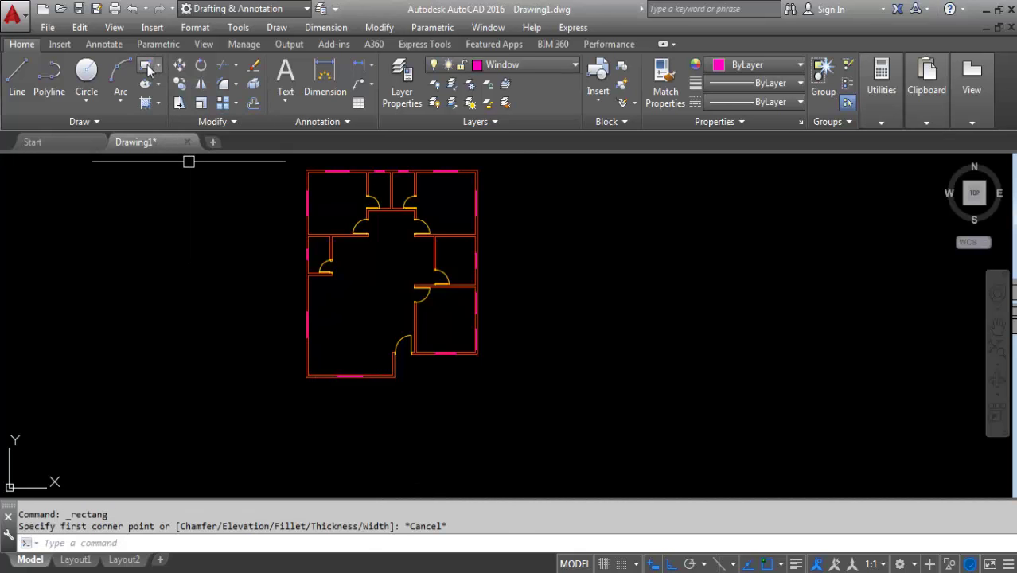
{"action": "left_click", "coordinate": [515, 66]}
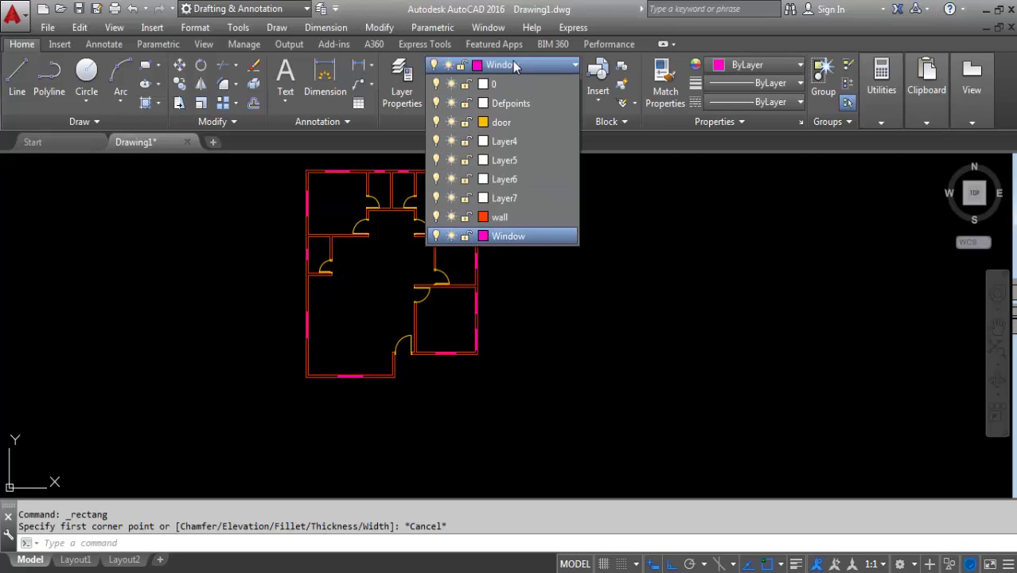
{"action": "left_click", "coordinate": [398, 73]}
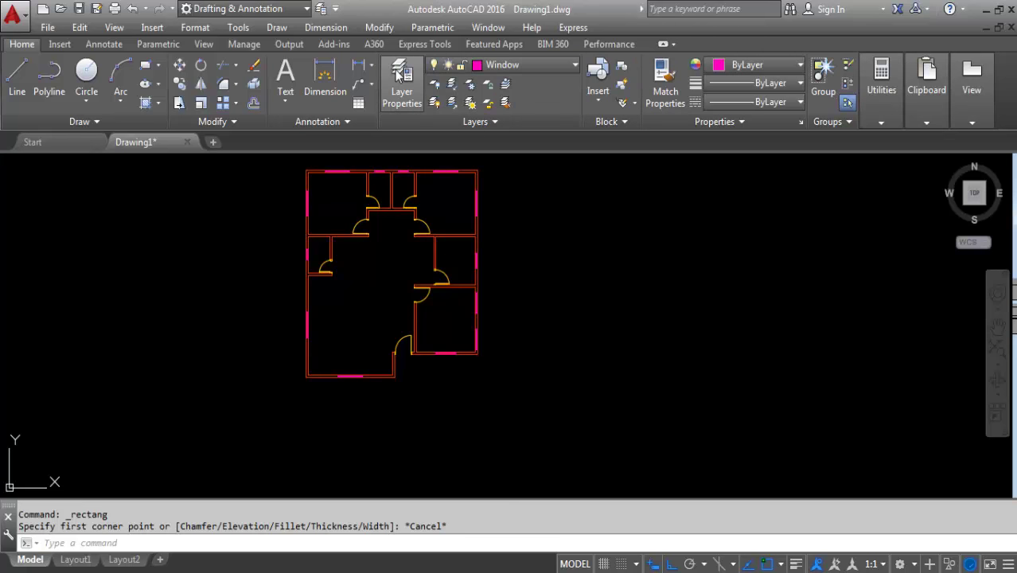
{"action": "left_click", "coordinate": [398, 73]}
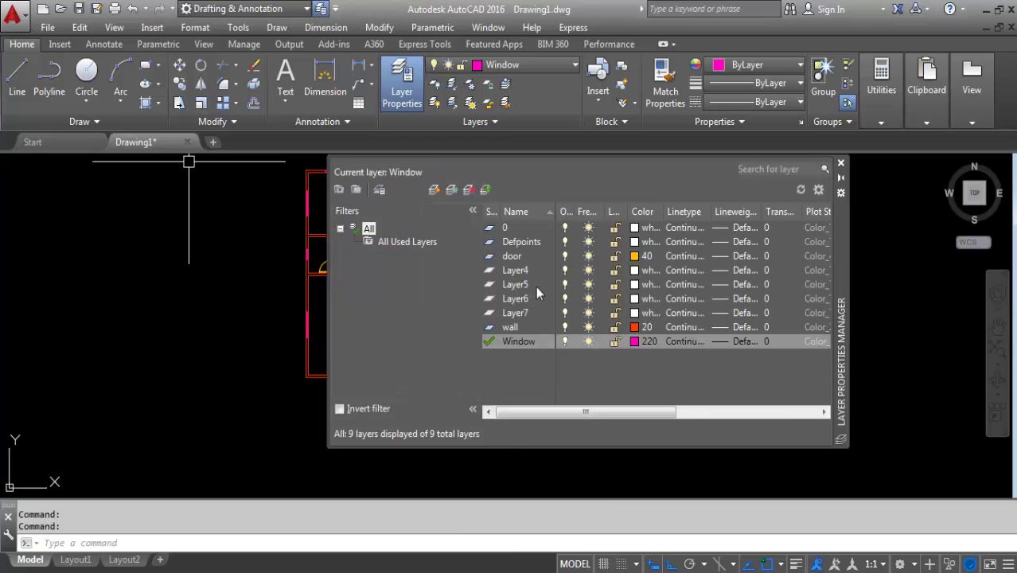
{"action": "double_click", "coordinate": [535, 286]}
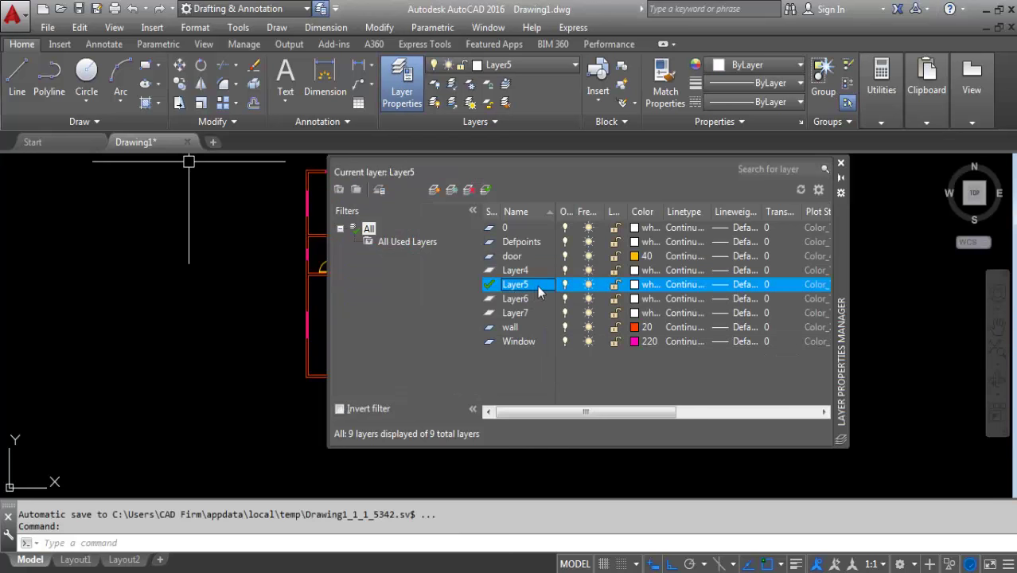
Rename Layer5 to 'column' and assign it colour index 110
{"action": "left_click", "coordinate": [537, 285]}
{"action": "left_click", "coordinate": [634, 287]}
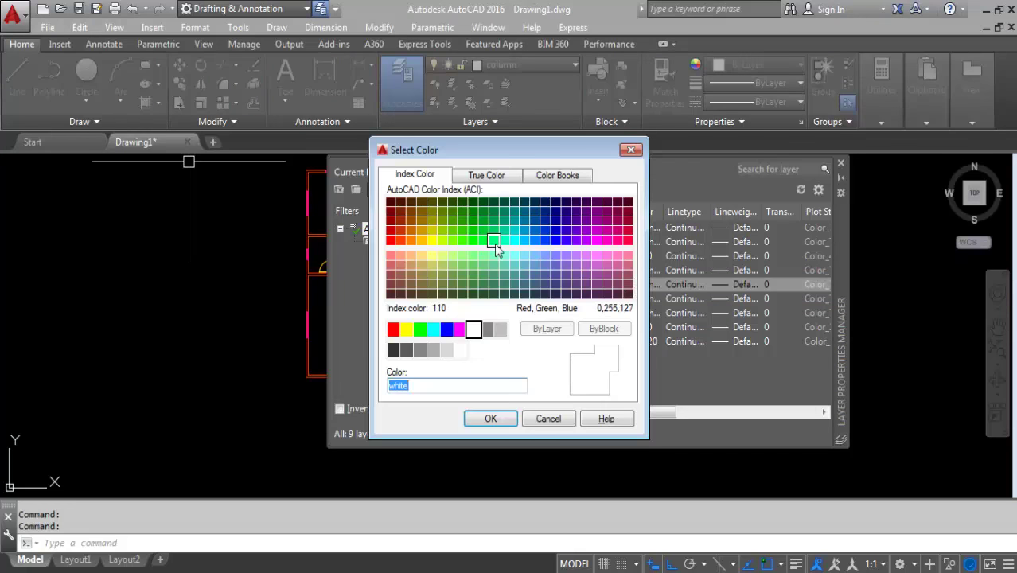
{"action": "left_click", "coordinate": [495, 244]}
{"action": "left_click", "coordinate": [486, 421]}
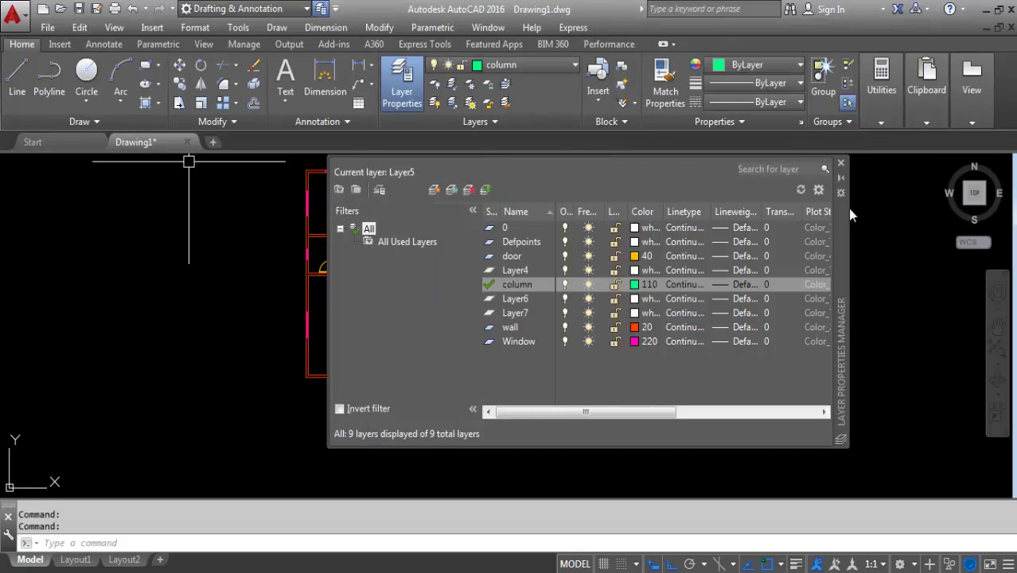
{"action": "left_click", "coordinate": [842, 165]}
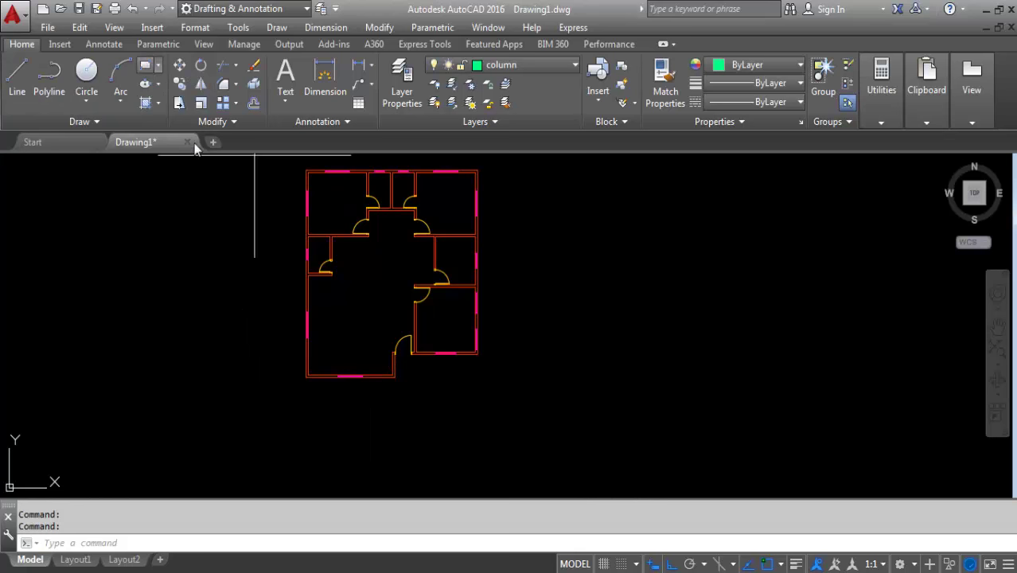
Draw a 12 by 12 square column inside the large room using the rectangle Dimensions option
{"action": "scroll", "coordinate": [324, 337], "scroll_direction": "up", "scroll_amount": 4}
{"action": "left_click", "coordinate": [343, 312]}
{"action": "right_click", "coordinate": [410, 371]}
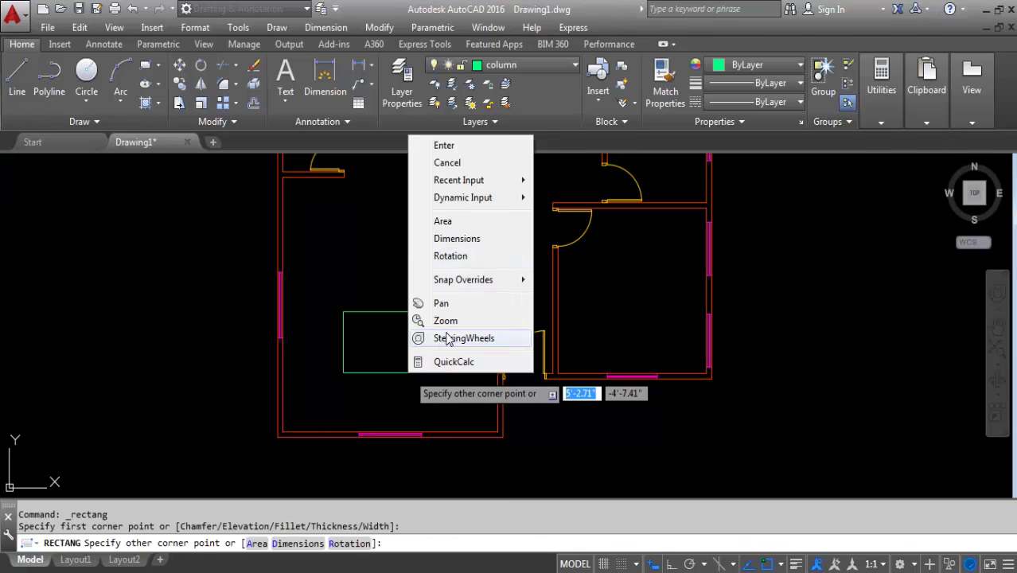
{"action": "left_click", "coordinate": [457, 238]}
{"action": "key", "text": "Return"}
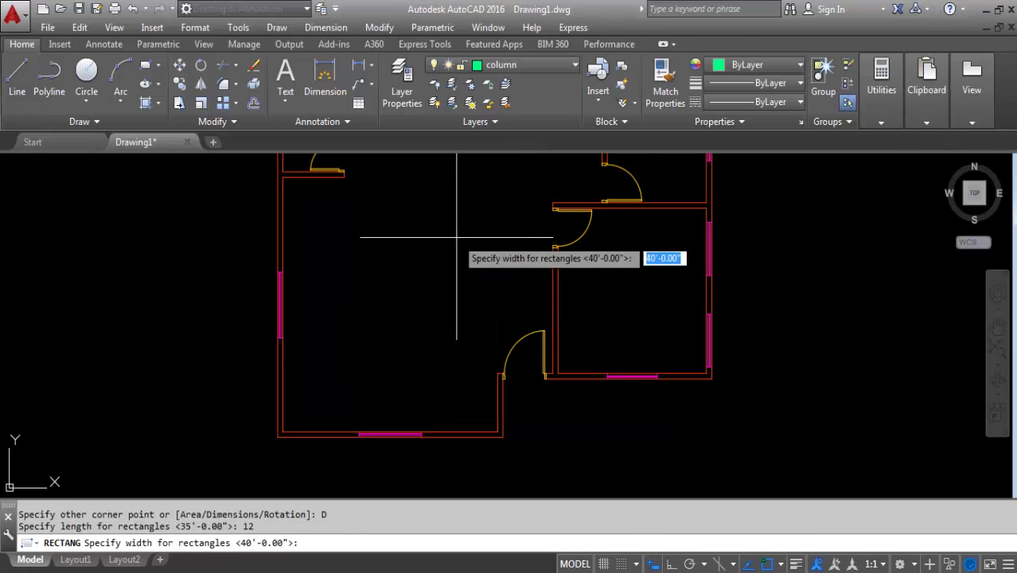
{"action": "key", "text": "Return"}
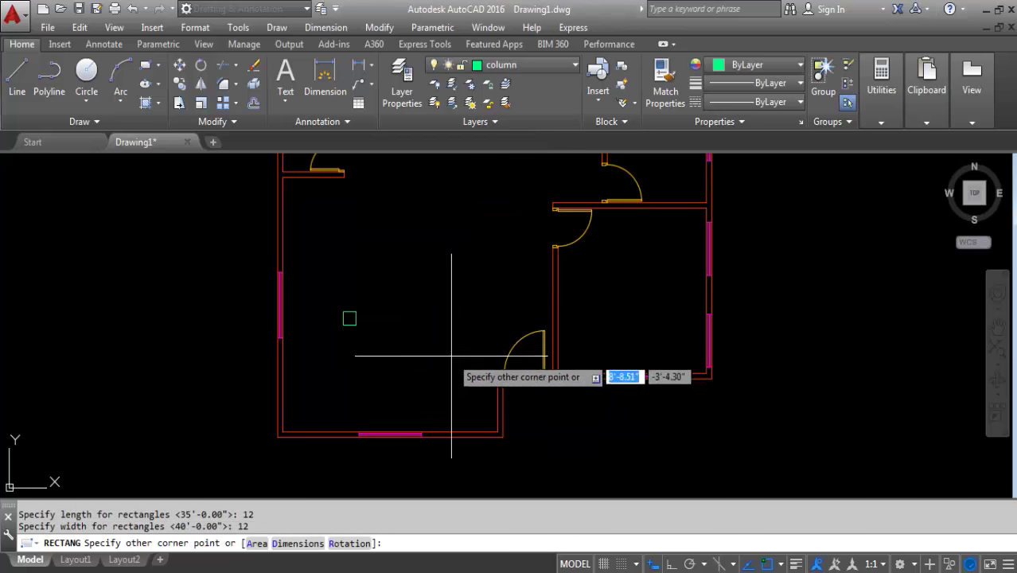
{"action": "left_click", "coordinate": [410, 368]}
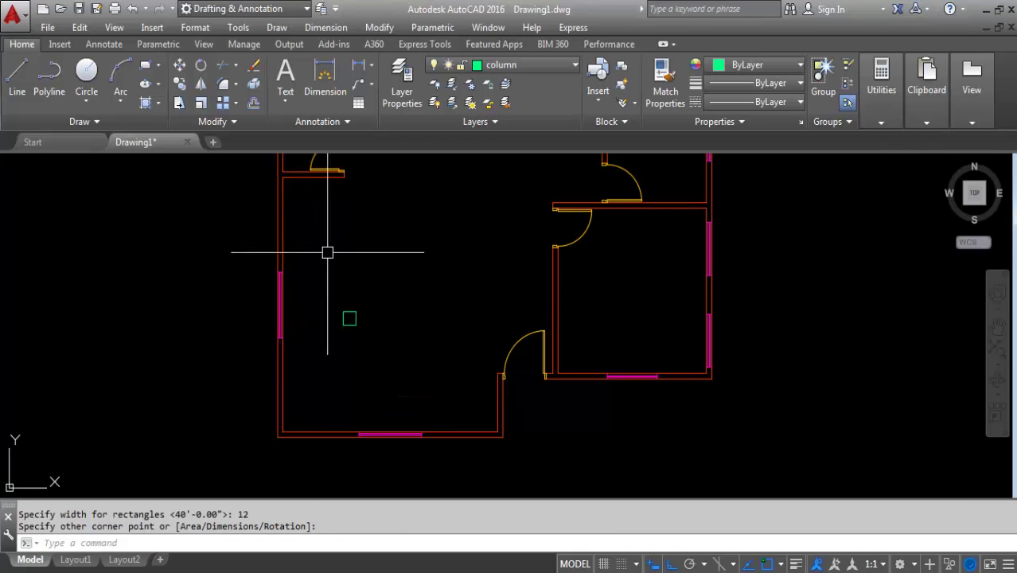
Make a first attempt at copying the square column, cancelling it and a stray circle
{"action": "left_click", "coordinate": [180, 85]}
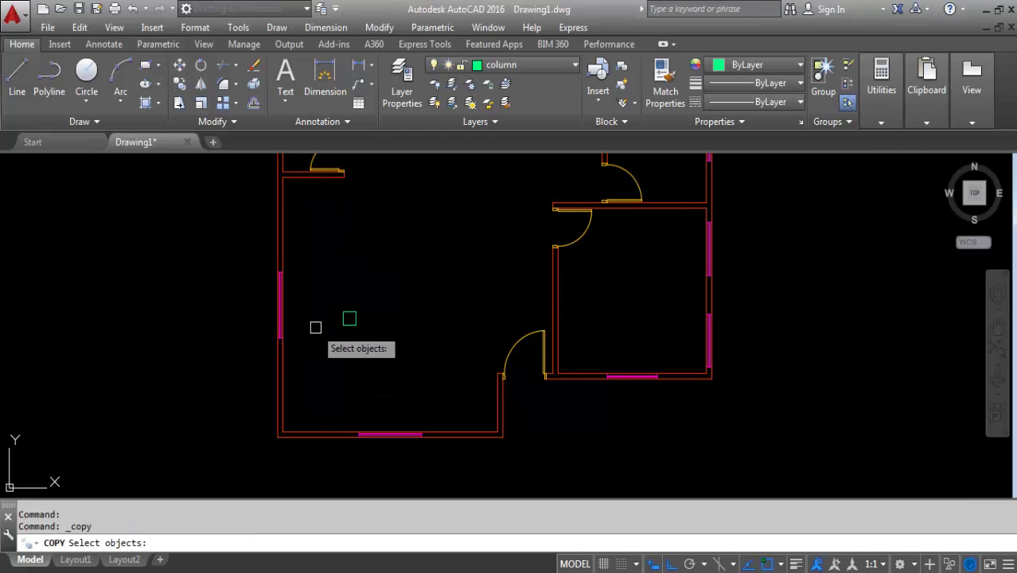
{"action": "key", "text": "Return"}
{"action": "key", "text": "Return"}
{"action": "left_click", "coordinate": [350, 324]}
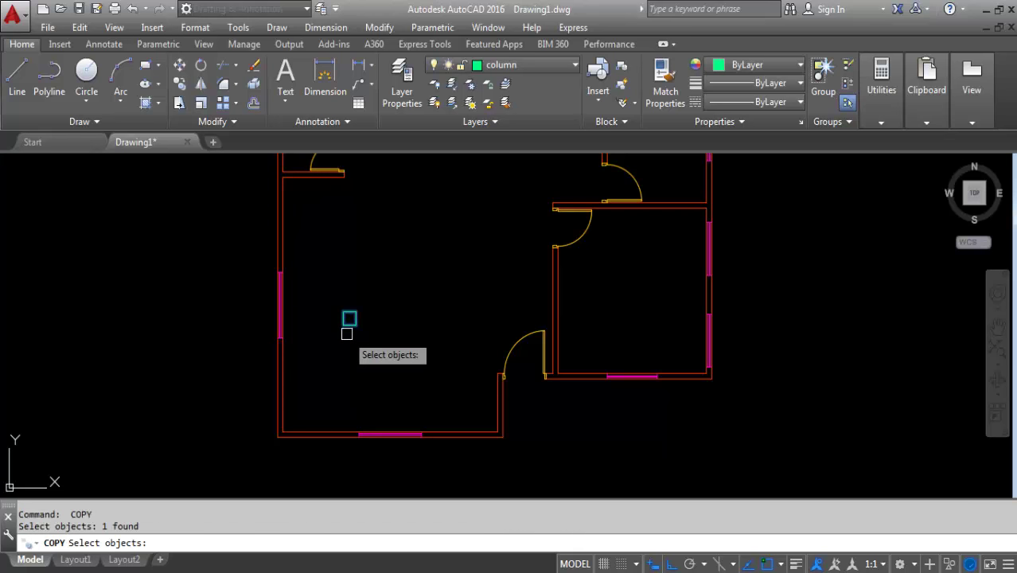
{"action": "key", "text": "Return"}
{"action": "left_click", "coordinate": [344, 325]}
{"action": "scroll", "coordinate": [306, 387], "scroll_direction": "up", "scroll_amount": 2}
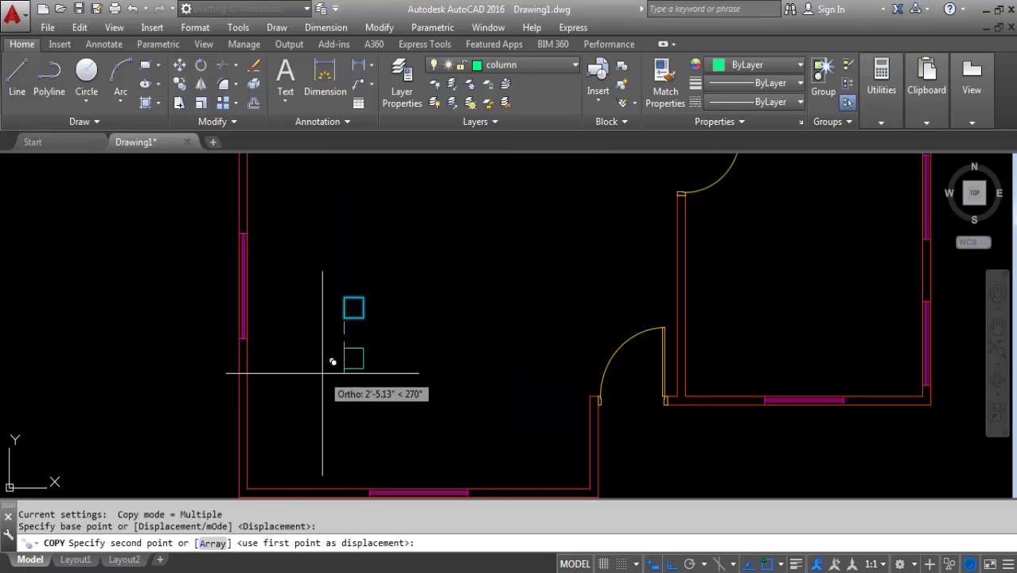
{"action": "key", "text": "Escape"}
{"action": "type", "text": "c"}
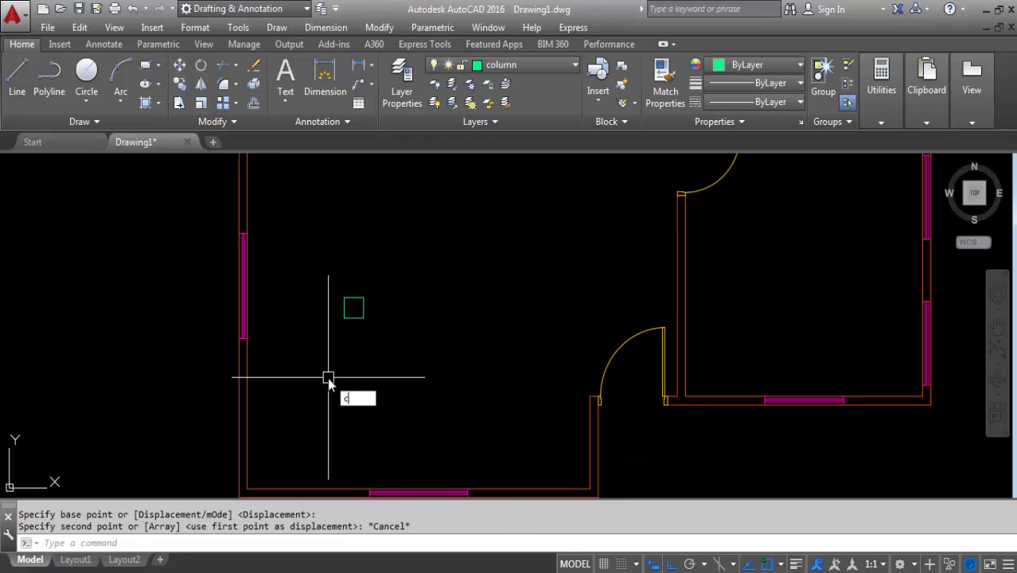
{"action": "key", "text": "Return"}
{"action": "left_click", "coordinate": [344, 318]}
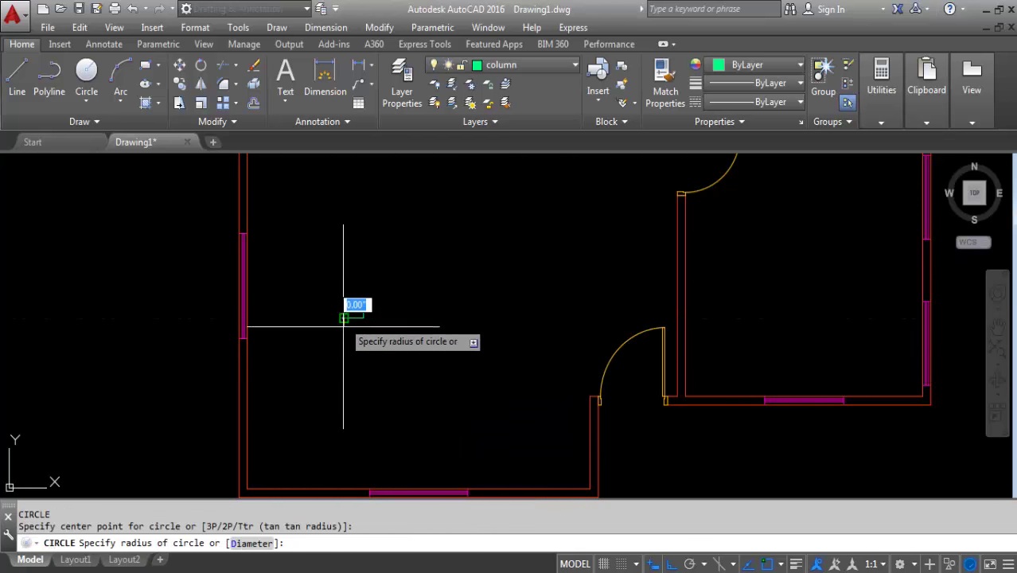
{"action": "key", "text": "Escape"}
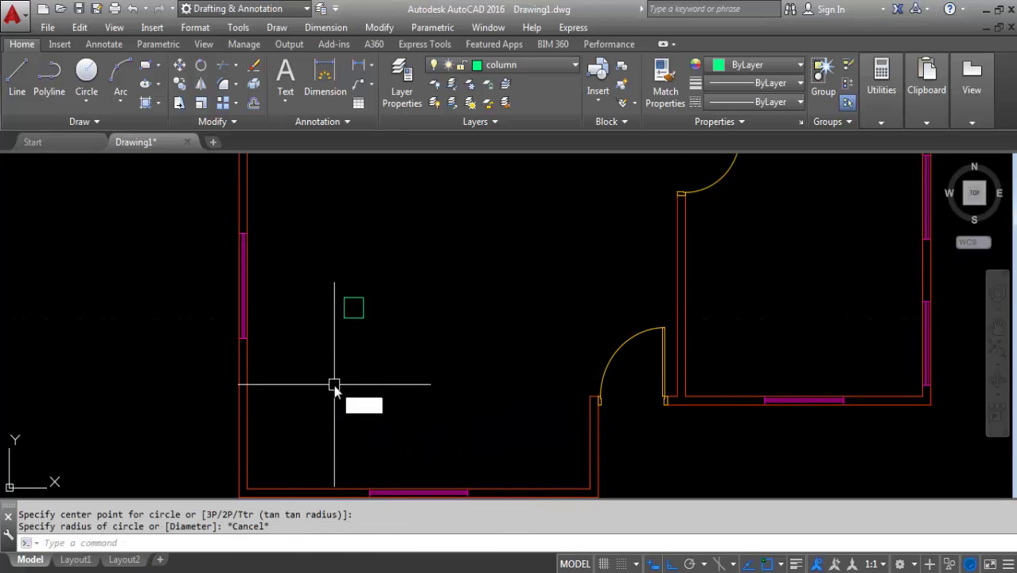
{"action": "type", "text": "CO"}
Copy the square column by its corner onto the lower-left wall corner
{"action": "key", "text": "Return"}
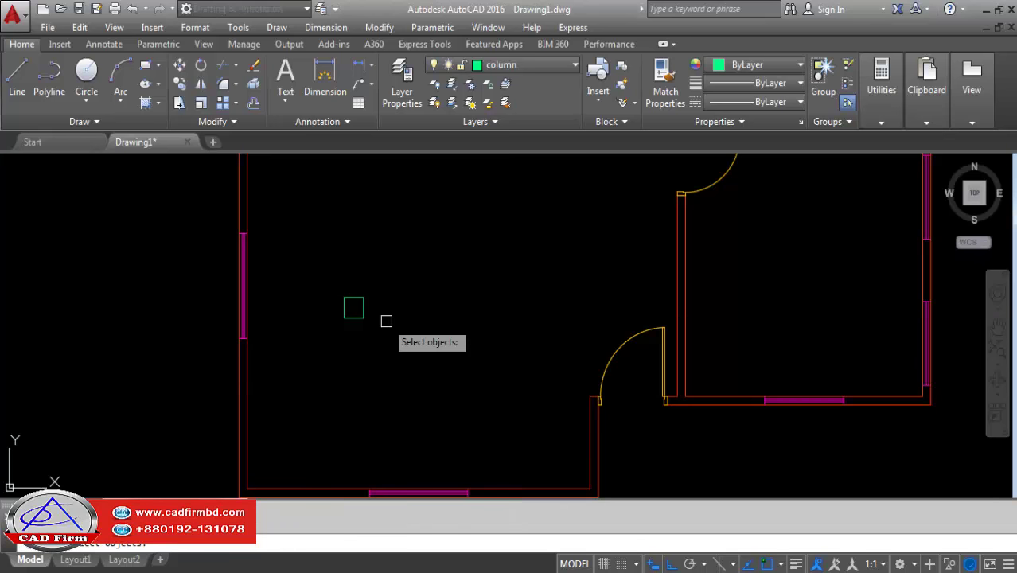
{"action": "left_click", "coordinate": [356, 318]}
{"action": "key", "text": "Return"}
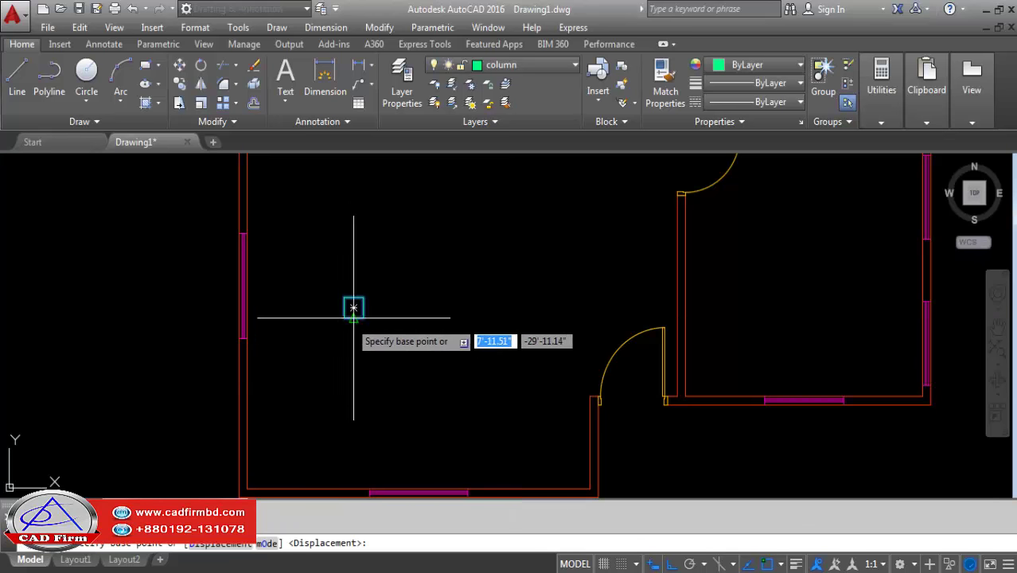
{"action": "left_click", "coordinate": [344, 317]}
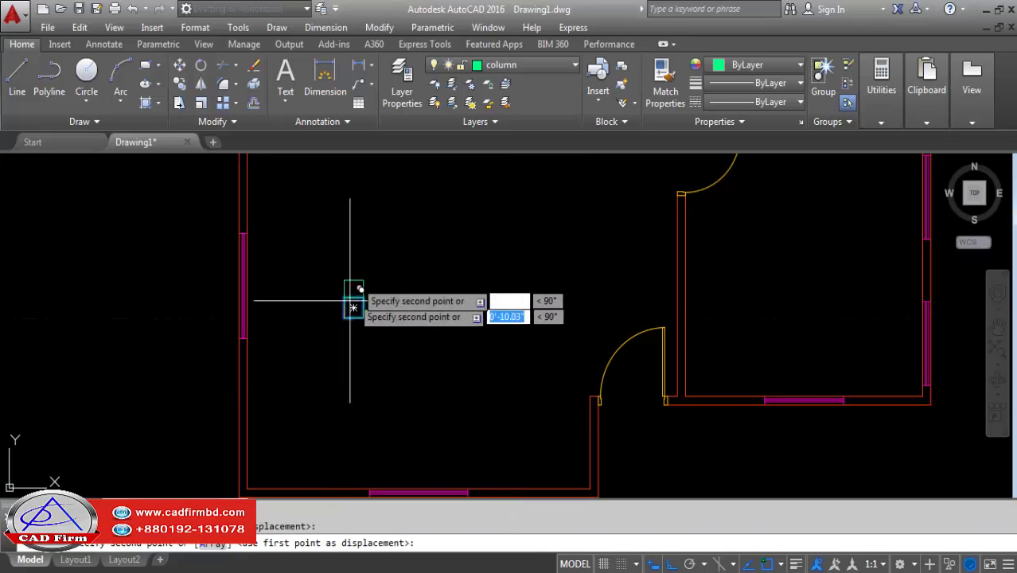
{"action": "scroll", "coordinate": [351, 318], "scroll_direction": "down", "scroll_amount": 2}
{"action": "left_click", "coordinate": [303, 383]}
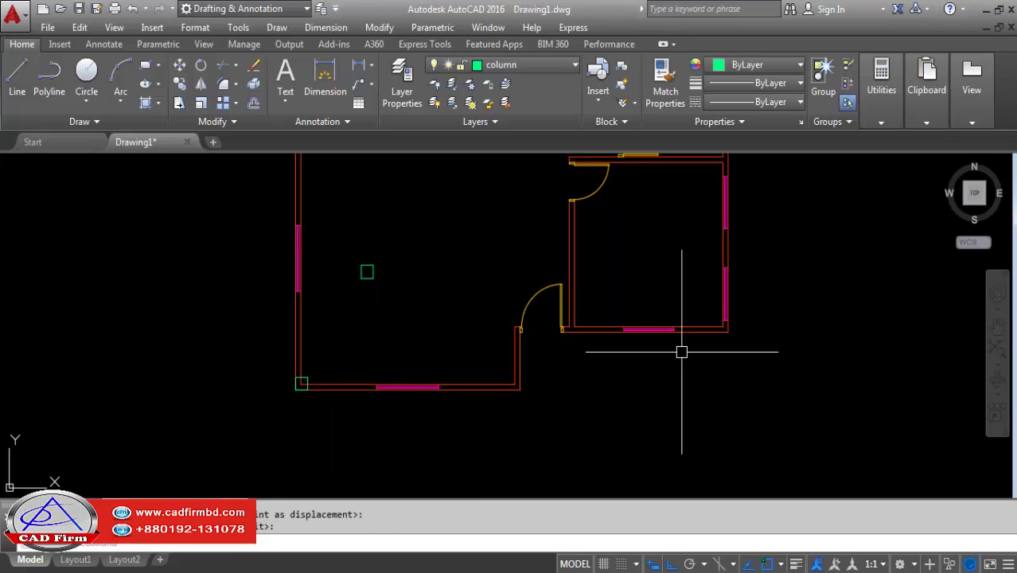
{"action": "key", "text": "Return"}
{"action": "key", "text": "Return"}
Copy the column to the lower-right room corner
{"action": "left_click", "coordinate": [367, 271]}
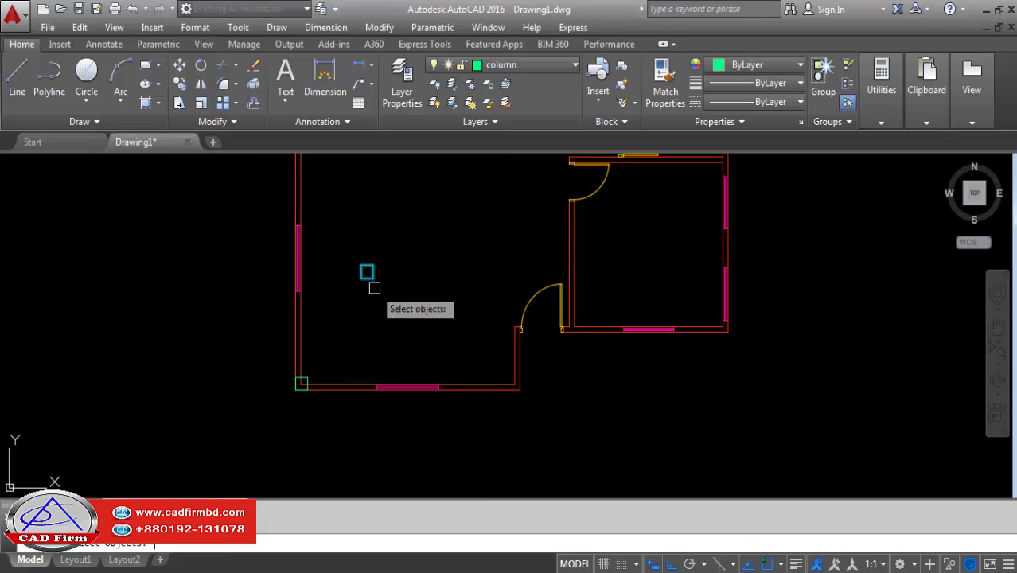
{"action": "key", "text": "Return"}
{"action": "left_click", "coordinate": [367, 271]}
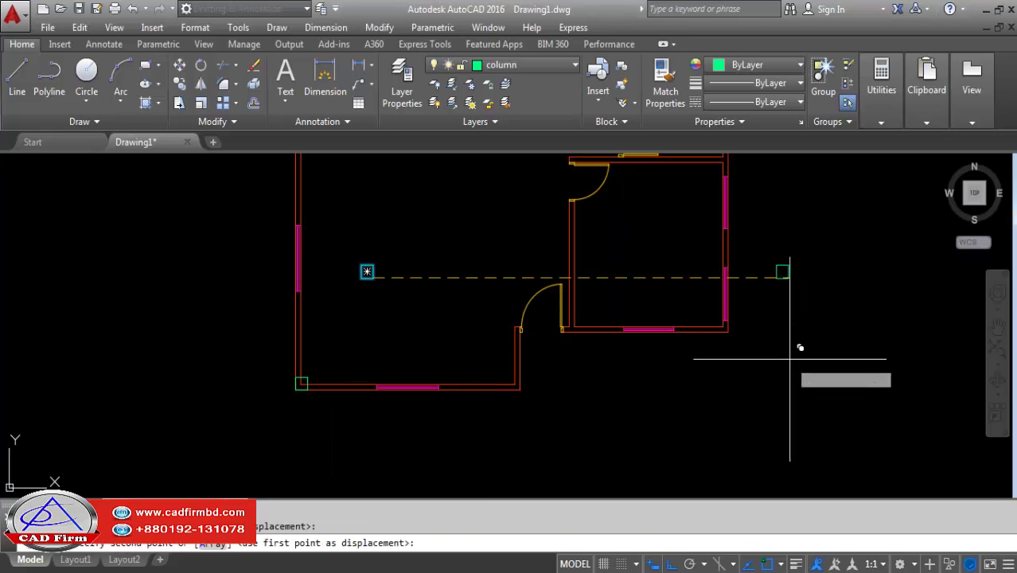
{"action": "left_click", "coordinate": [722, 324]}
{"action": "middle_click_drag", "start_coordinate": [523, 423], "coordinate": [495, 377]}
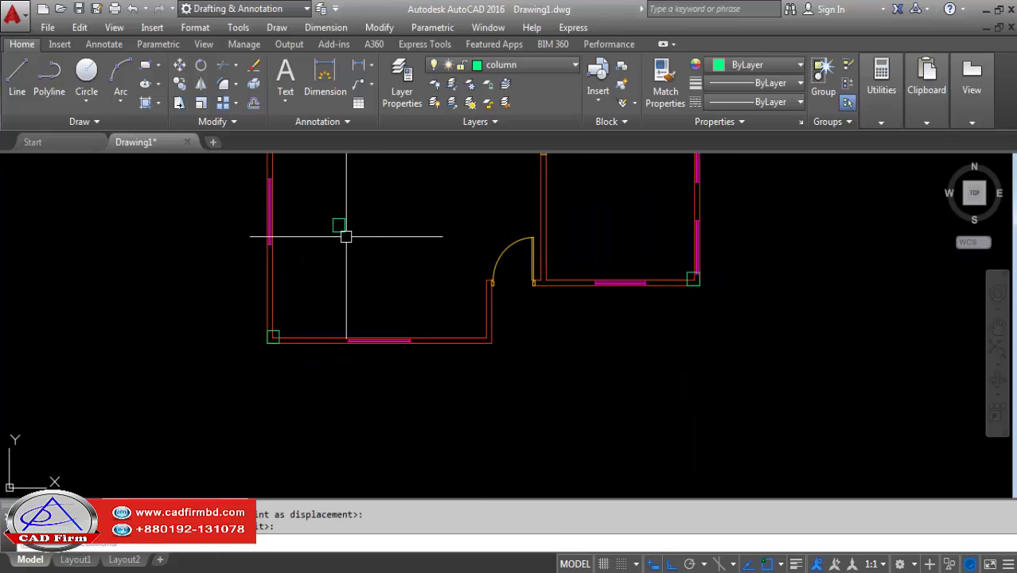
{"action": "key", "text": "Return"}
{"action": "key", "text": "Return"}
Copy the column onto the wall corner beside the door opening
{"action": "left_click", "coordinate": [338, 225]}
{"action": "key", "text": "Return"}
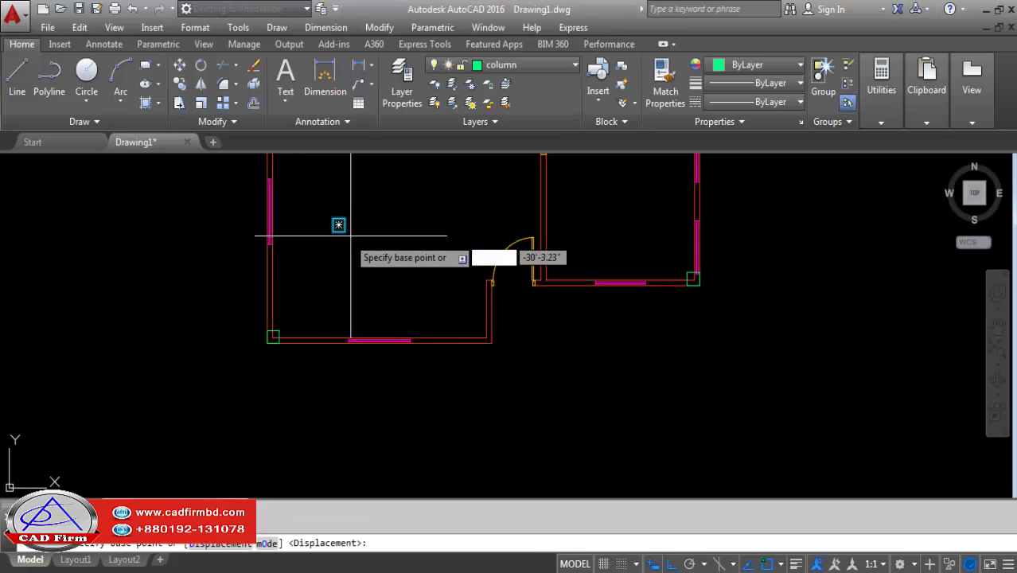
{"action": "left_click", "coordinate": [339, 225]}
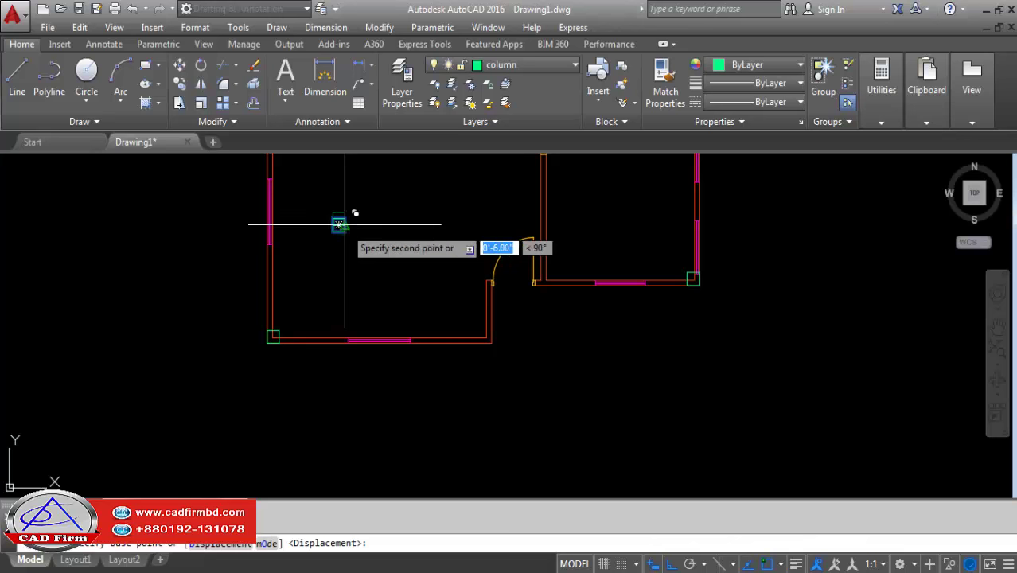
{"action": "left_click", "coordinate": [489, 339]}
{"action": "key", "text": "Return"}
{"action": "scroll", "coordinate": [692, 272], "scroll_direction": "up", "scroll_amount": 2}
{"action": "scroll", "coordinate": [690, 257], "scroll_direction": "up", "scroll_amount": 6}
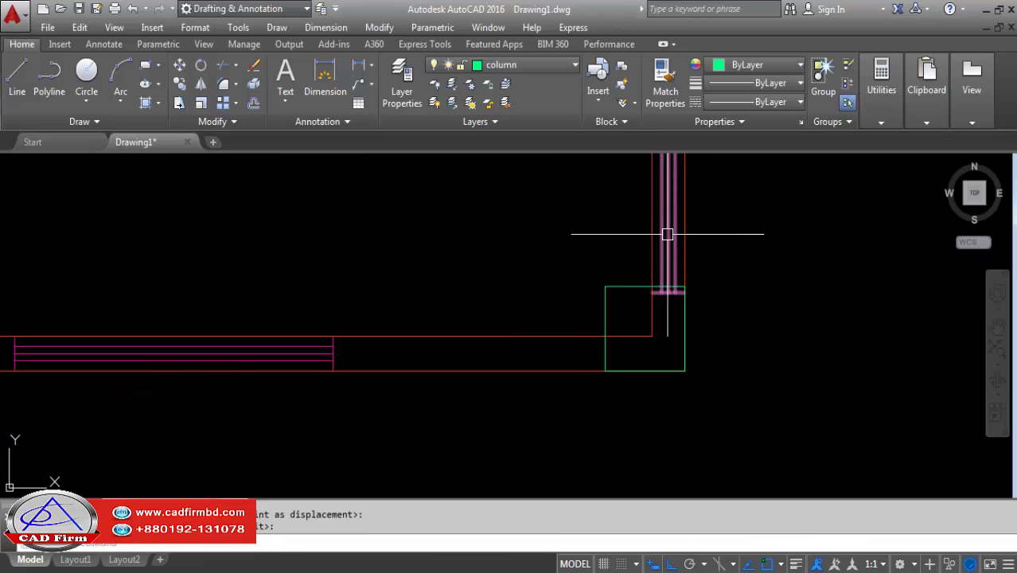
Copy the right wall's window lines with CO, placing them just above the column
{"action": "left_click", "coordinate": [667, 232]}
{"action": "type", "text": "co"}
{"action": "key", "text": "Return"}
{"action": "scroll", "coordinate": [673, 302], "scroll_direction": "up", "scroll_amount": 3}
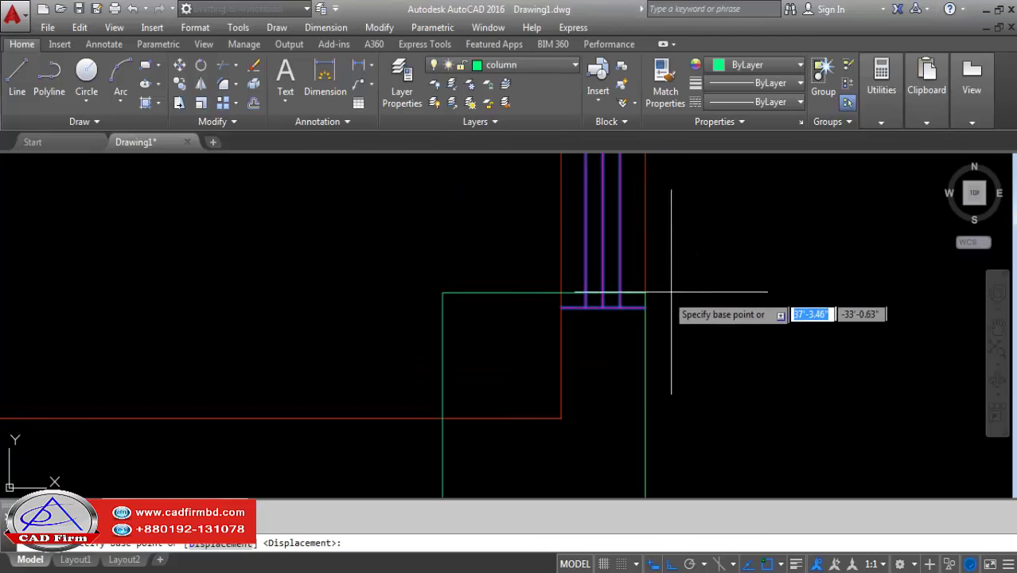
{"action": "scroll", "coordinate": [647, 308], "scroll_direction": "up", "scroll_amount": 2}
{"action": "left_click", "coordinate": [648, 307]}
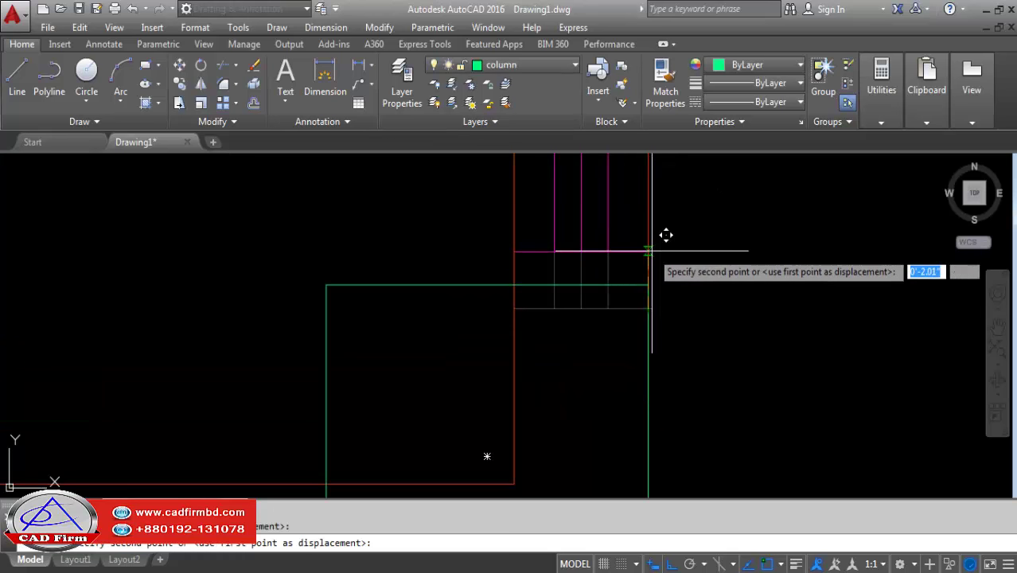
{"action": "left_click", "coordinate": [666, 271]}
{"action": "scroll", "coordinate": [667, 343], "scroll_direction": "down", "scroll_amount": 4}
{"action": "scroll", "coordinate": [676, 390], "scroll_direction": "down", "scroll_amount": 7}
{"action": "scroll", "coordinate": [687, 414], "scroll_direction": "down", "scroll_amount": 2}
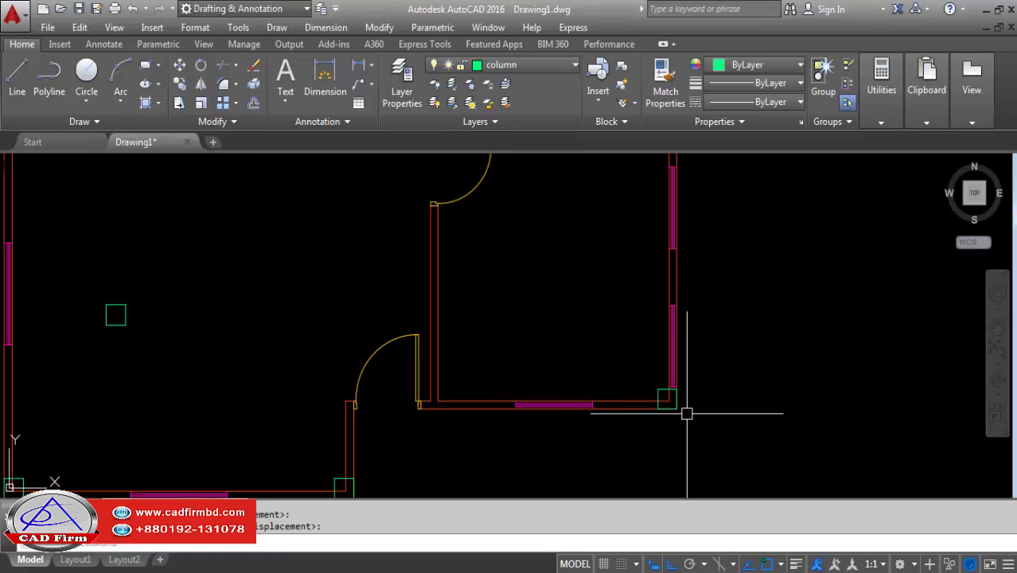
Pan to the door-side room and window-select its corner column
{"action": "middle_click_drag", "start_coordinate": [665, 425], "coordinate": [732, 362]}
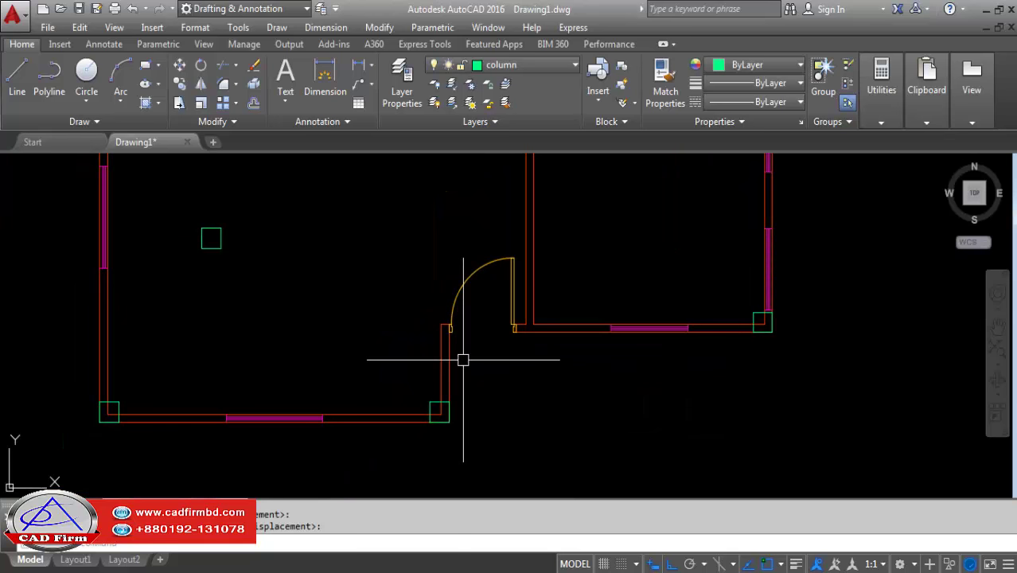
{"action": "scroll", "coordinate": [504, 377], "scroll_direction": "down", "scroll_amount": 3}
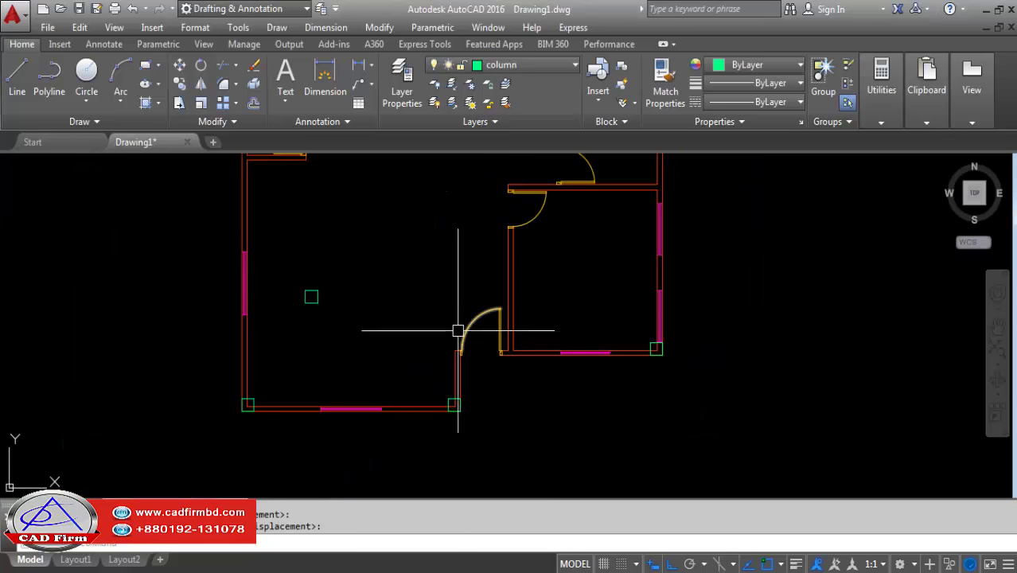
{"action": "middle_click_drag", "start_coordinate": [457, 330], "coordinate": [477, 368]}
{"action": "scroll", "coordinate": [413, 431], "scroll_direction": "down", "scroll_amount": 2}
{"action": "scroll", "coordinate": [470, 400], "scroll_direction": "down", "scroll_amount": 2}
{"action": "scroll", "coordinate": [509, 390], "scroll_direction": "up", "scroll_amount": 5}
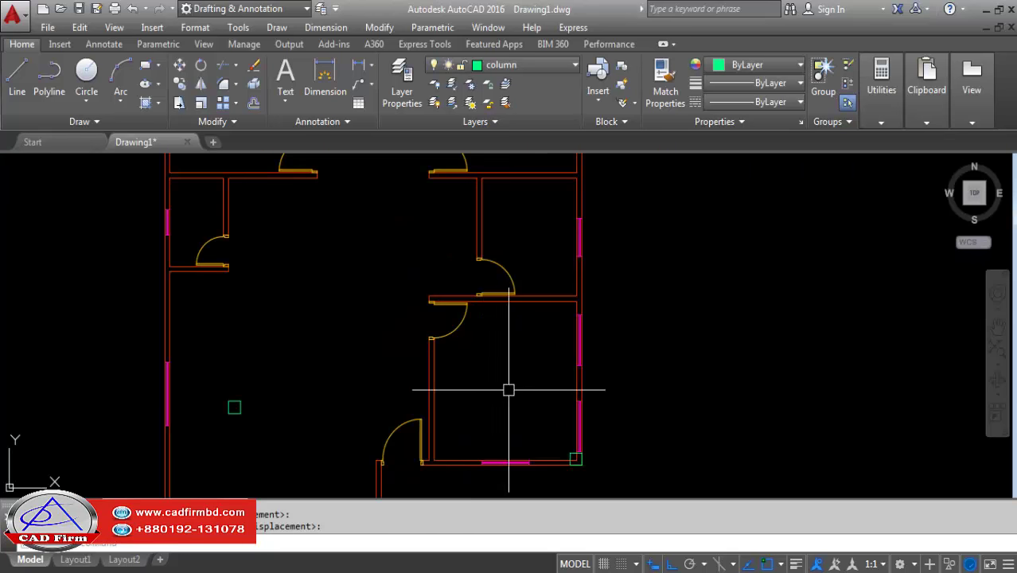
{"action": "scroll", "coordinate": [508, 391], "scroll_direction": "down", "scroll_amount": 3}
{"action": "scroll", "coordinate": [573, 414], "scroll_direction": "up", "scroll_amount": 4}
{"action": "scroll", "coordinate": [552, 431], "scroll_direction": "up", "scroll_amount": 2}
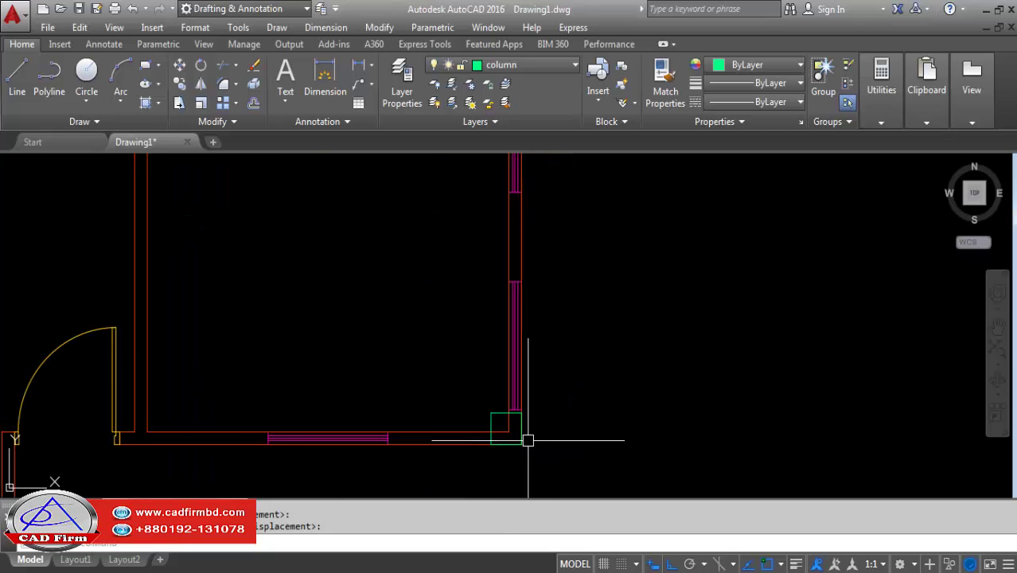
{"action": "left_click", "coordinate": [487, 408]}
{"action": "left_click", "coordinate": [536, 456]}
{"action": "scroll", "coordinate": [608, 351], "scroll_direction": "down", "scroll_amount": 3}
{"action": "type", "text": "c"}
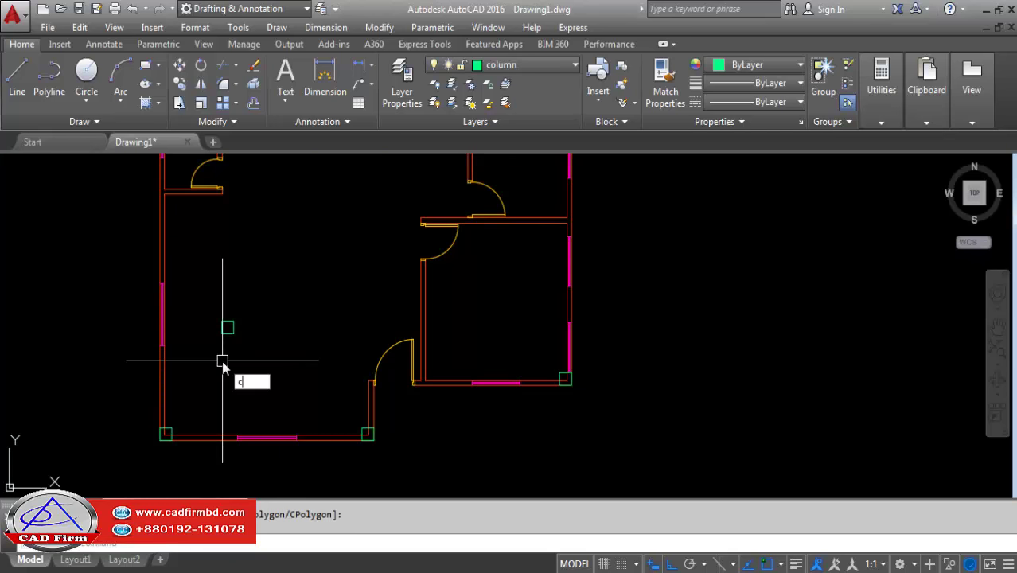
Copy the free-standing column beside the right wall with Ortho turned off
{"action": "type", "text": "o"}
{"action": "key", "text": "Return"}
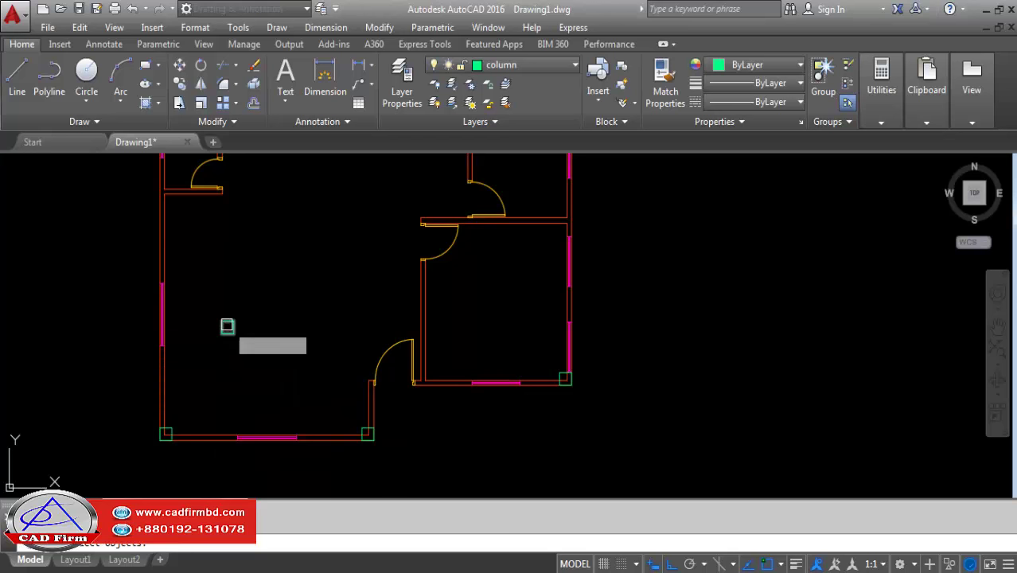
{"action": "left_click", "coordinate": [228, 325]}
{"action": "key", "text": "Return"}
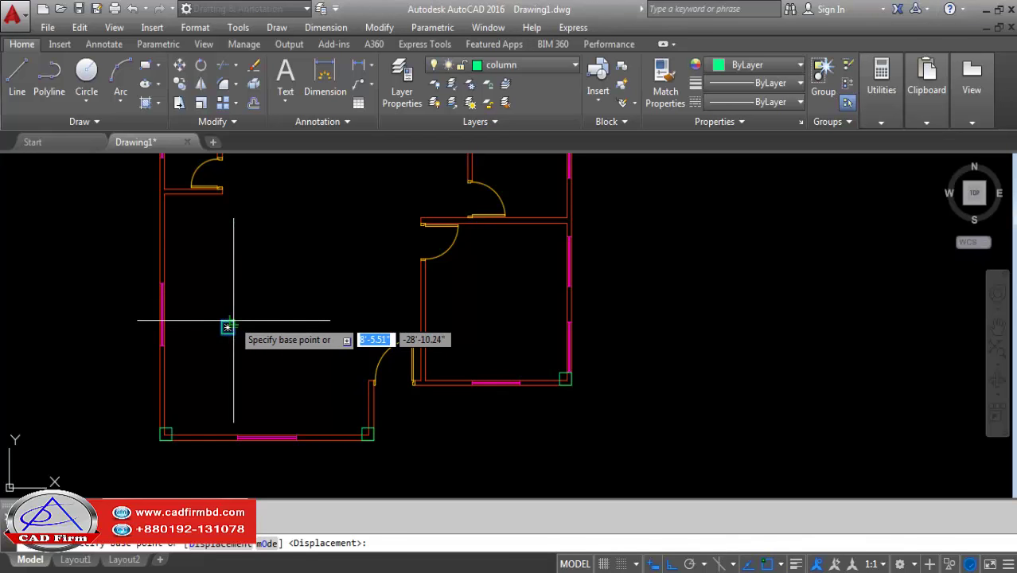
{"action": "left_click", "coordinate": [227, 325]}
{"action": "scroll", "coordinate": [230, 326], "scroll_direction": "down", "scroll_amount": 4}
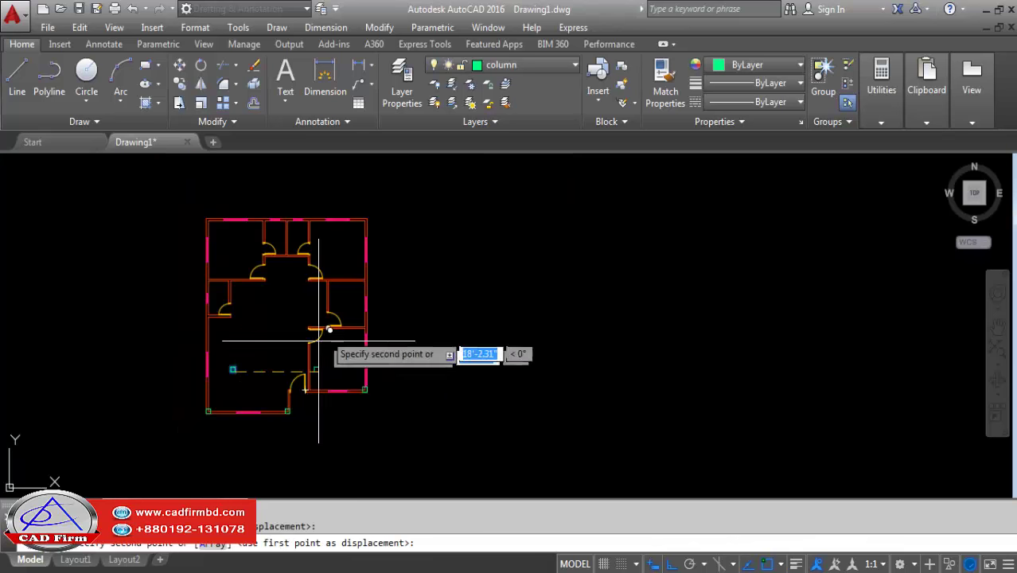
{"action": "scroll", "coordinate": [318, 342], "scroll_direction": "up", "scroll_amount": 1}
{"action": "scroll", "coordinate": [370, 283], "scroll_direction": "up", "scroll_amount": 5}
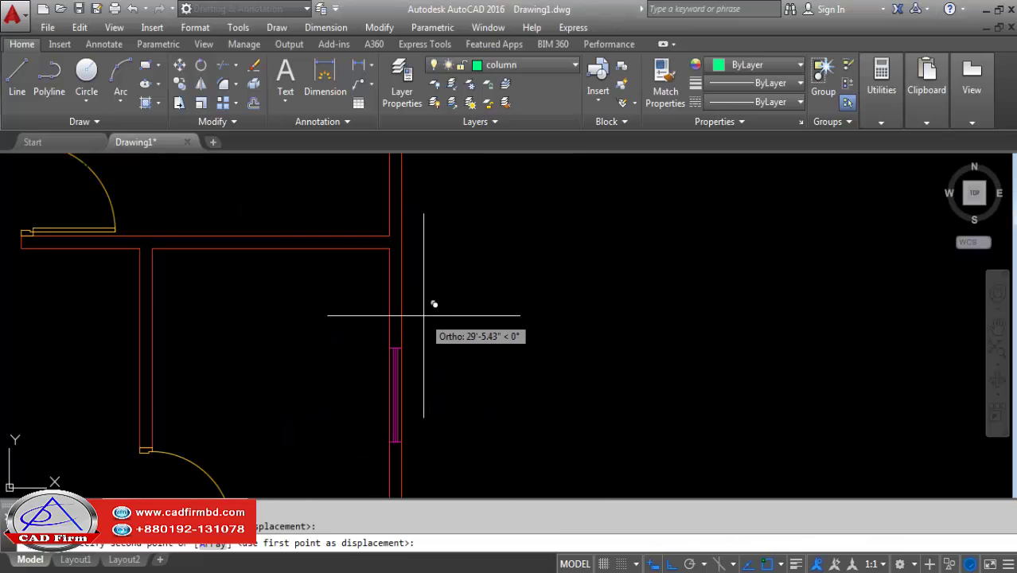
{"action": "key", "text": "F8"}
{"action": "left_click", "coordinate": [509, 259]}
{"action": "key", "text": "Escape"}
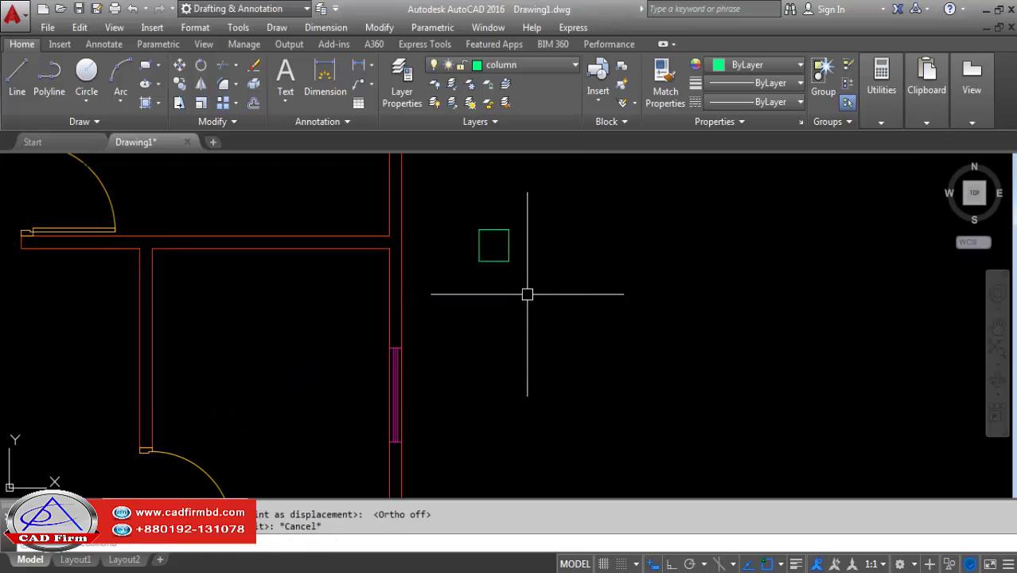
Select the new column beside the wall for another copy, then exit the command
{"action": "type", "text": "co"}
{"action": "key", "text": "Return"}
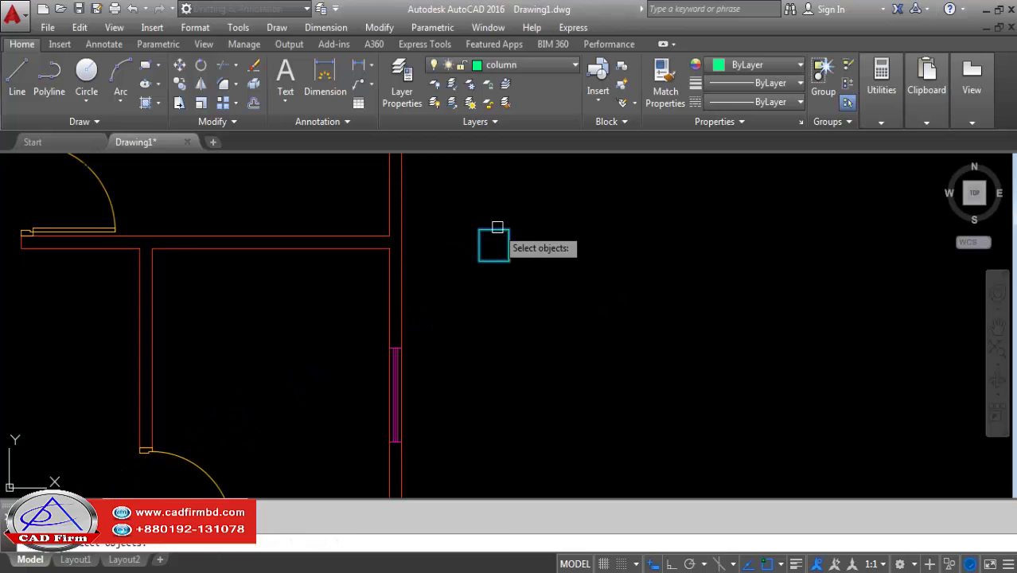
{"action": "left_click", "coordinate": [492, 232]}
{"action": "key", "text": "Return"}
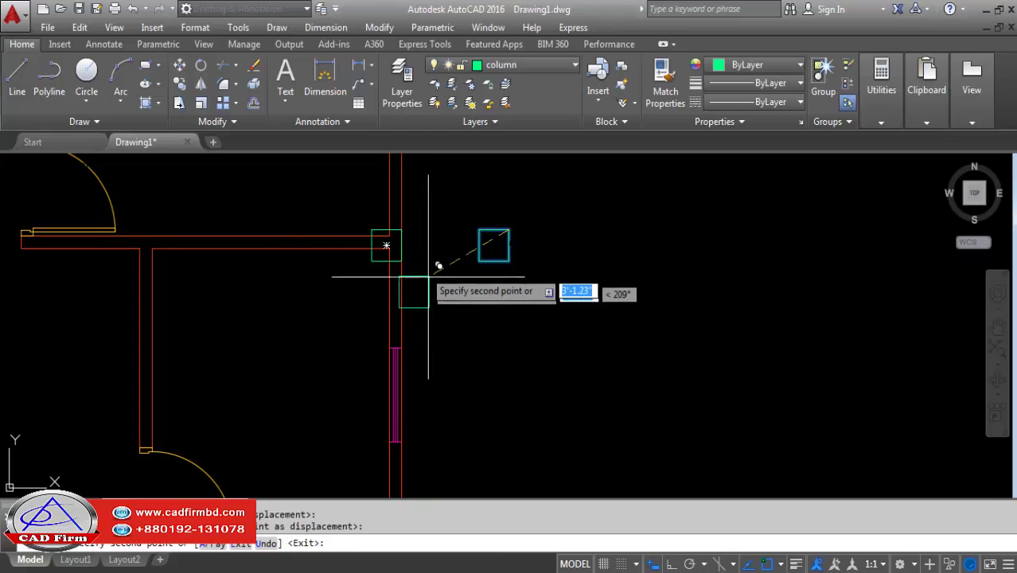
{"action": "key", "text": "Escape"}
{"action": "scroll", "coordinate": [390, 226], "scroll_direction": "up", "scroll_amount": 2}
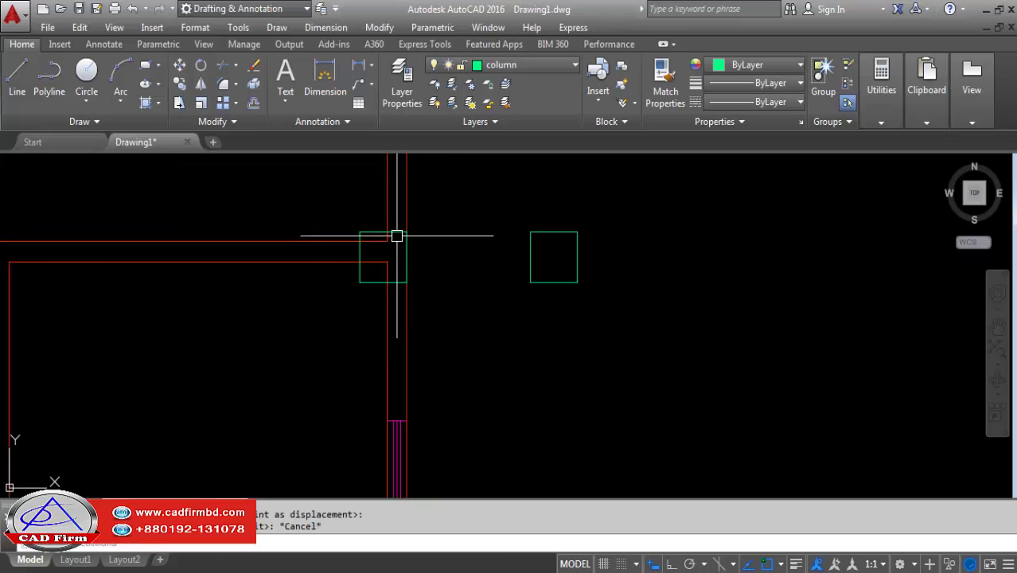
Move the copied column with M, using its top-right corner as the base point, then zoom out
{"action": "type", "text": "m"}
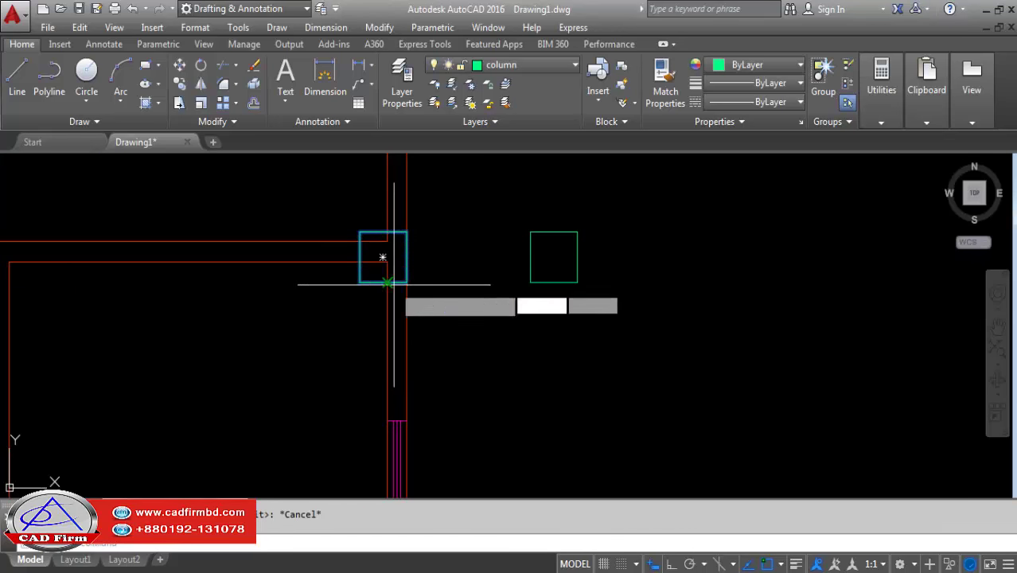
{"action": "key", "text": "Return"}
{"action": "scroll", "coordinate": [392, 267], "scroll_direction": "up", "scroll_amount": 3}
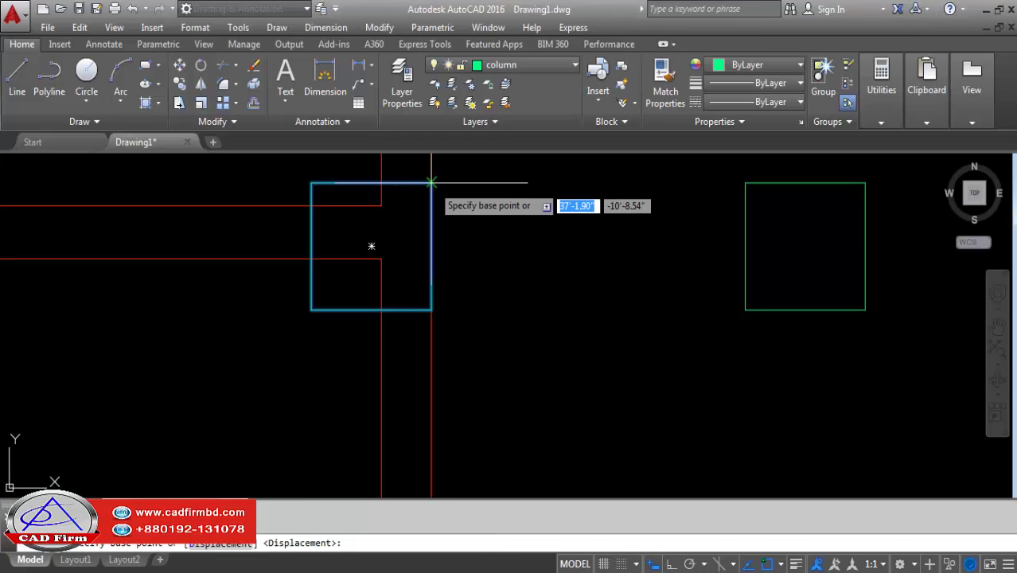
{"action": "left_click", "coordinate": [431, 183]}
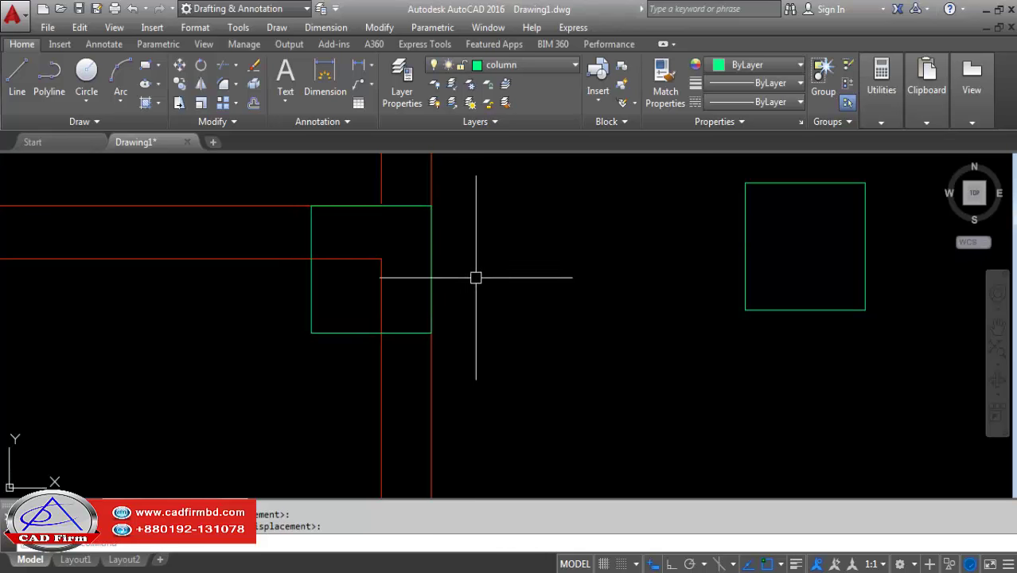
{"action": "scroll", "coordinate": [477, 295], "scroll_direction": "down", "scroll_amount": 4}
{"action": "scroll", "coordinate": [496, 354], "scroll_direction": "down", "scroll_amount": 5}
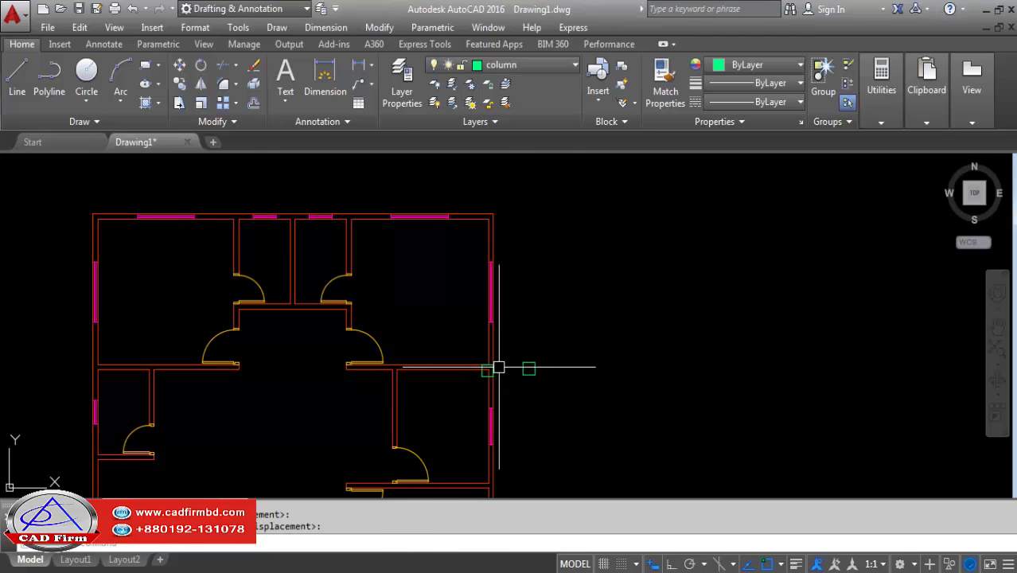
Move the spare column by its corner onto the building's top-right outer corner
{"action": "scroll", "coordinate": [519, 385], "scroll_direction": "up", "scroll_amount": 2}
{"action": "scroll", "coordinate": [557, 354], "scroll_direction": "down", "scroll_amount": 1}
{"action": "left_click", "coordinate": [555, 353]}
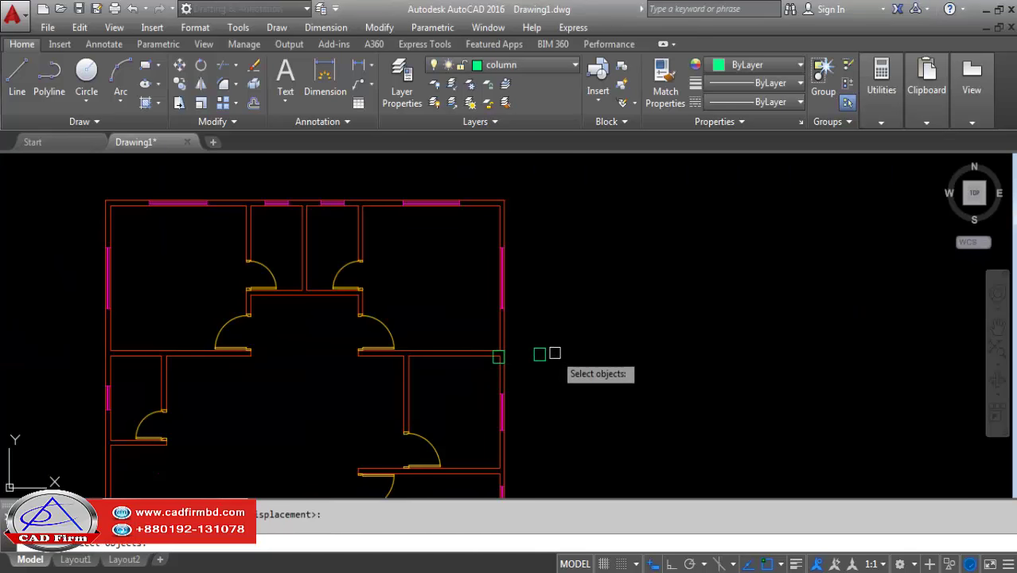
{"action": "key", "text": "Return"}
{"action": "scroll", "coordinate": [539, 353], "scroll_direction": "down", "scroll_amount": 2}
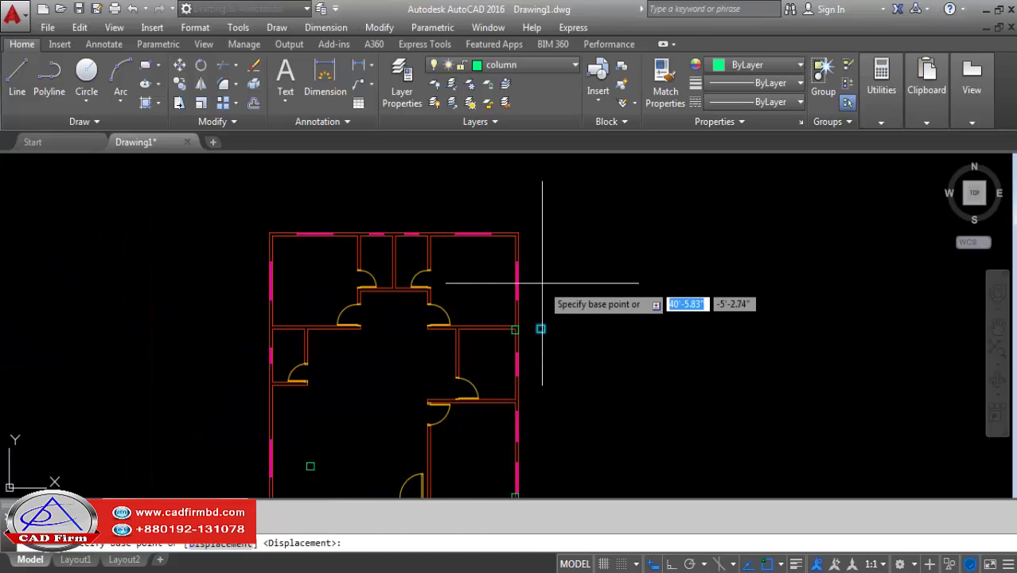
{"action": "scroll", "coordinate": [541, 298], "scroll_direction": "down", "scroll_amount": 3}
{"action": "scroll", "coordinate": [544, 318], "scroll_direction": "up", "scroll_amount": 3}
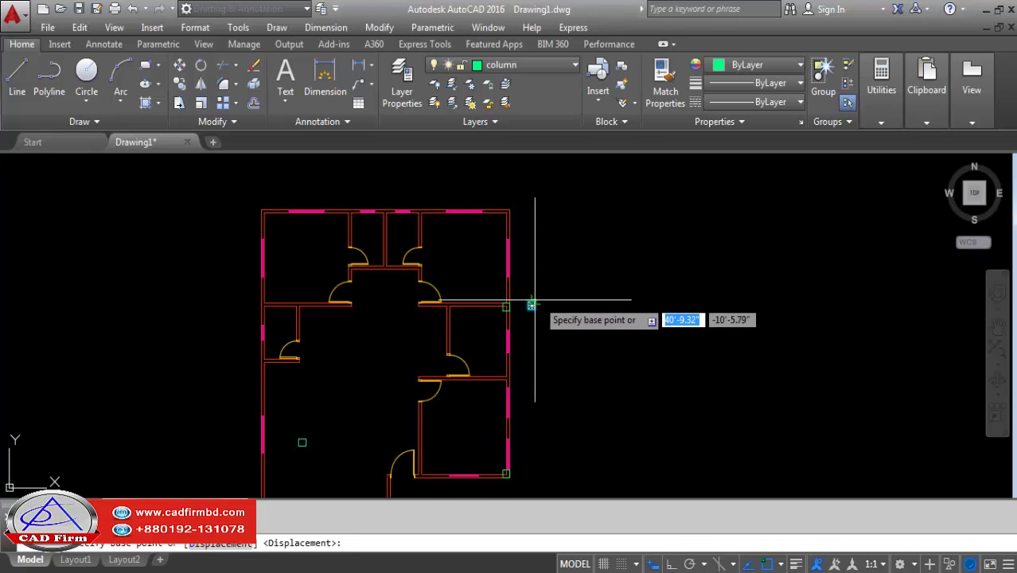
{"action": "scroll", "coordinate": [536, 296], "scroll_direction": "up", "scroll_amount": 2}
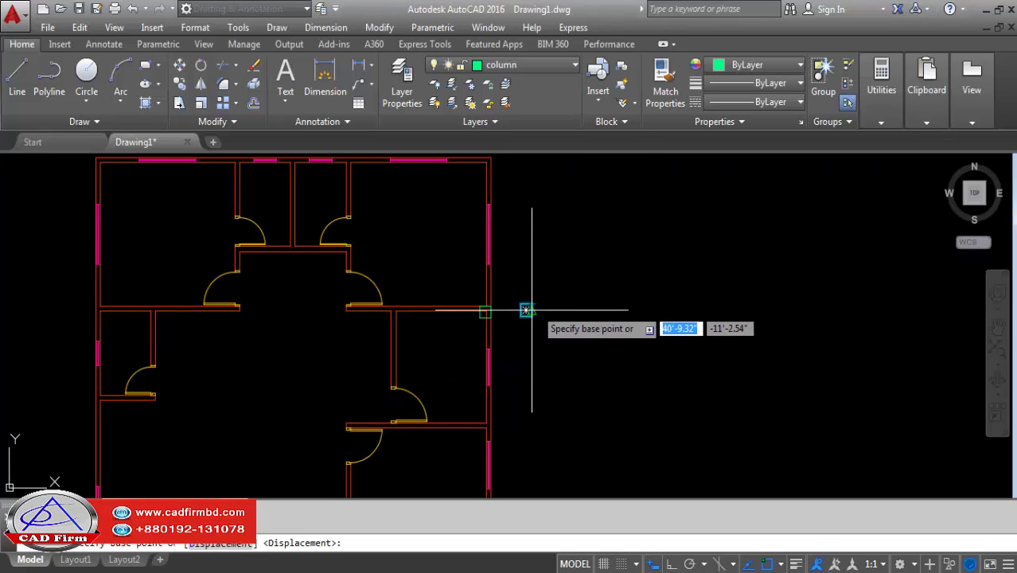
{"action": "left_click", "coordinate": [531, 303]}
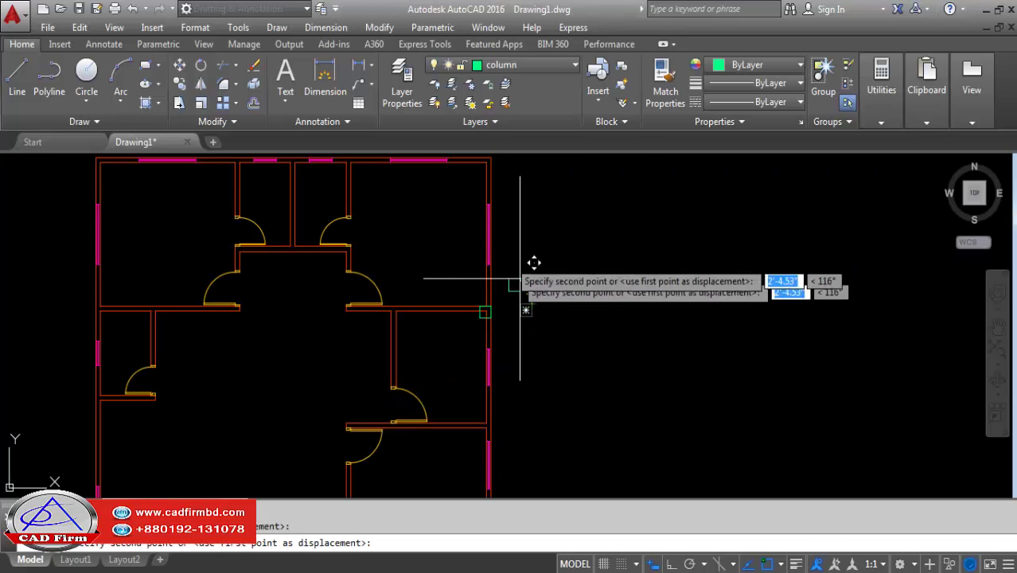
{"action": "left_click", "coordinate": [482, 169]}
{"action": "scroll", "coordinate": [476, 195], "scroll_direction": "down", "scroll_amount": 3}
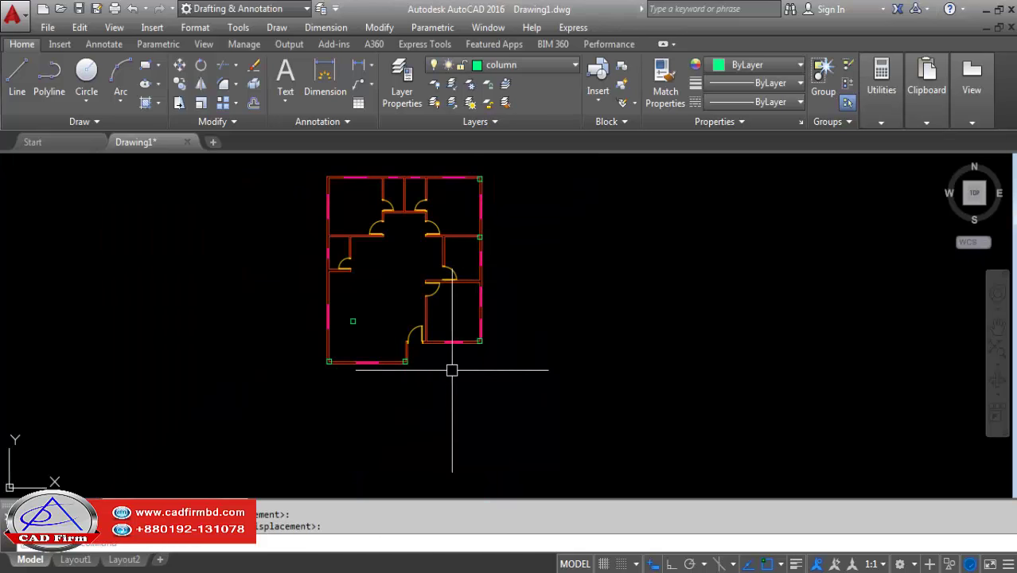
{"action": "scroll", "coordinate": [427, 352], "scroll_direction": "up", "scroll_amount": 3}
{"action": "scroll", "coordinate": [411, 358], "scroll_direction": "up", "scroll_amount": 3}
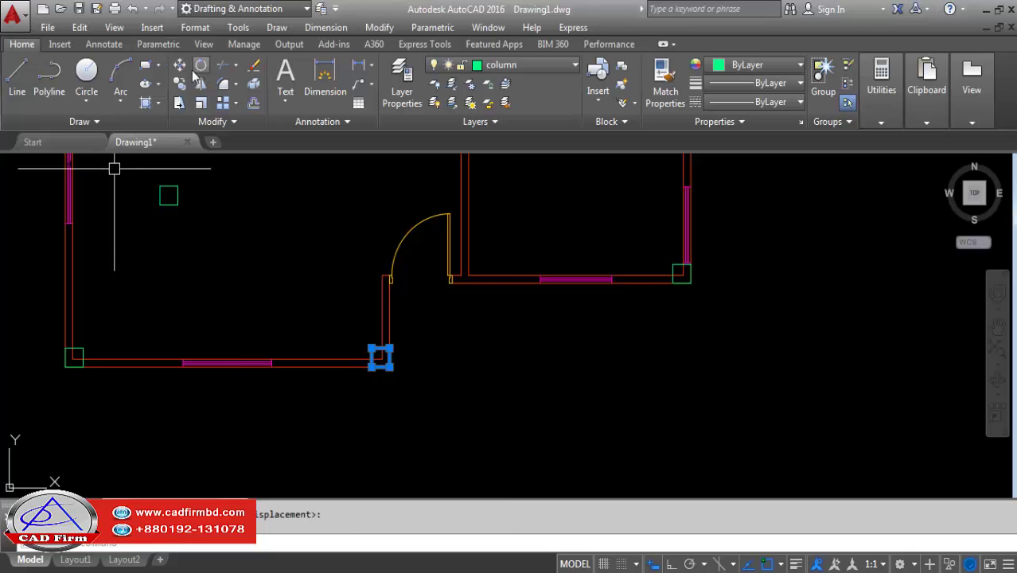
Begin moving the door-side corner column vertically with Ortho on, then cancel the move
{"action": "left_click", "coordinate": [378, 353]}
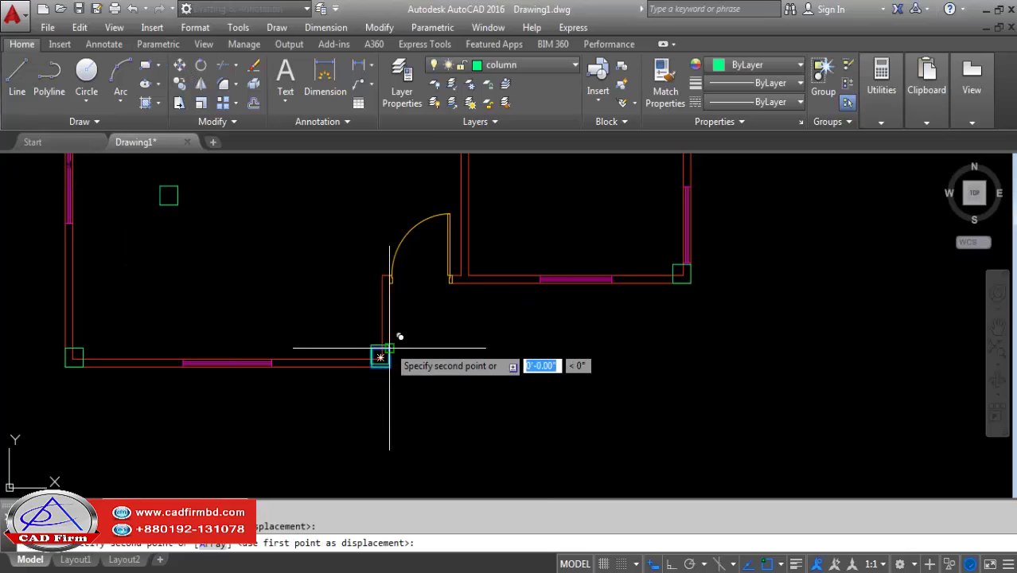
{"action": "scroll", "coordinate": [381, 416], "scroll_direction": "down", "scroll_amount": 3}
{"action": "middle_click_drag", "start_coordinate": [372, 165], "coordinate": [410, 331]}
{"action": "key", "text": "F8"}
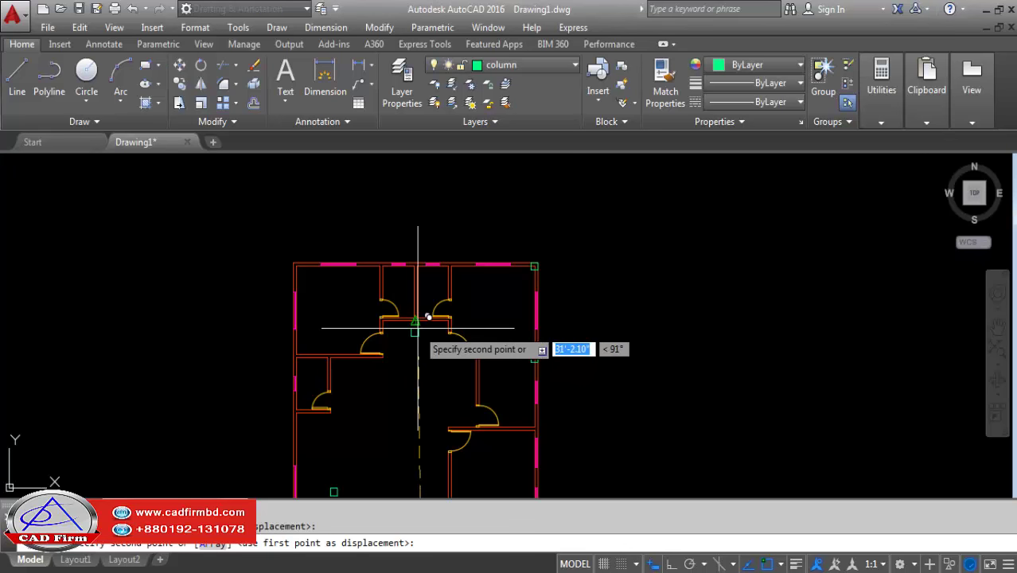
{"action": "scroll", "coordinate": [415, 268], "scroll_direction": "up", "scroll_amount": 4}
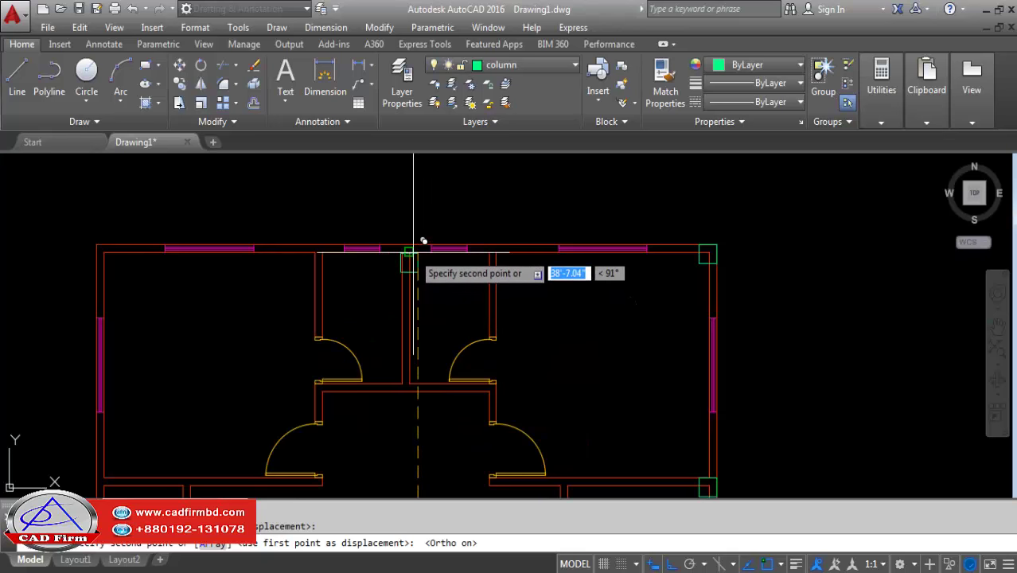
{"action": "scroll", "coordinate": [418, 251], "scroll_direction": "up", "scroll_amount": 4}
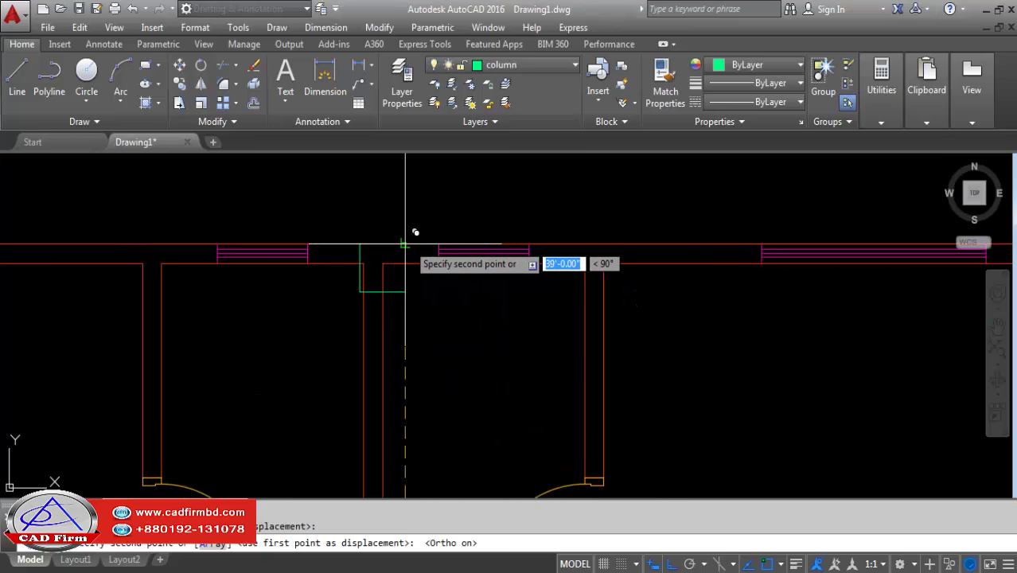
{"action": "key", "text": "Escape"}
Start Mirror on the selected right-hand wall columns
{"action": "scroll", "coordinate": [500, 235], "scroll_direction": "down", "scroll_amount": 4}
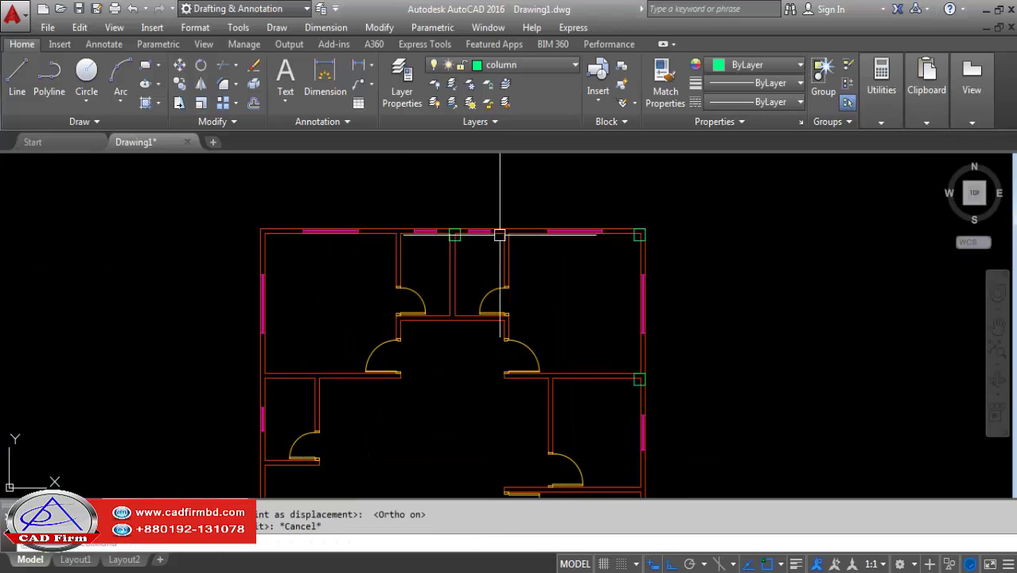
{"action": "scroll", "coordinate": [519, 188], "scroll_direction": "down", "scroll_amount": 2}
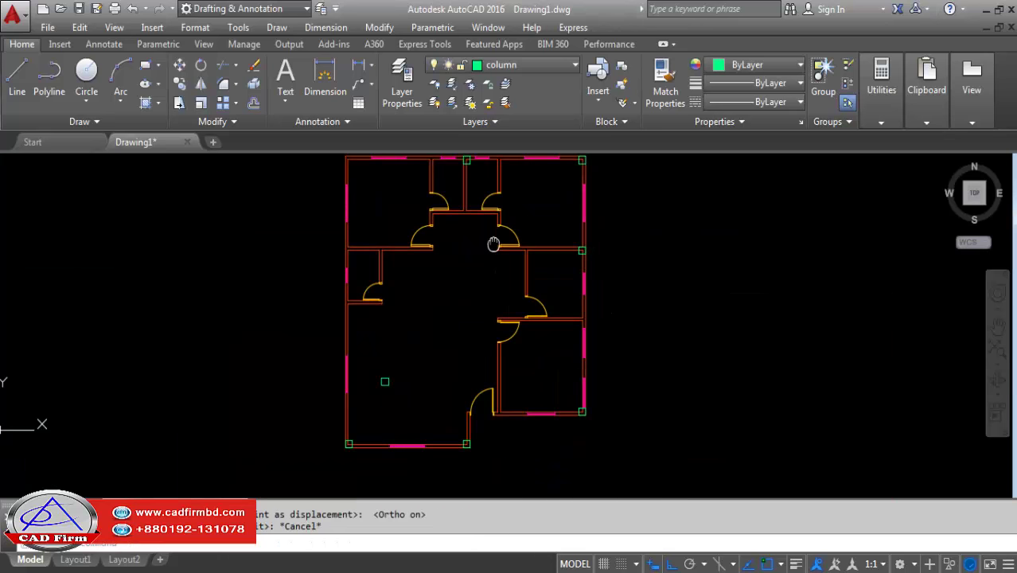
{"action": "scroll", "coordinate": [605, 219], "scroll_direction": "up", "scroll_amount": 2}
{"action": "scroll", "coordinate": [565, 229], "scroll_direction": "down", "scroll_amount": 2}
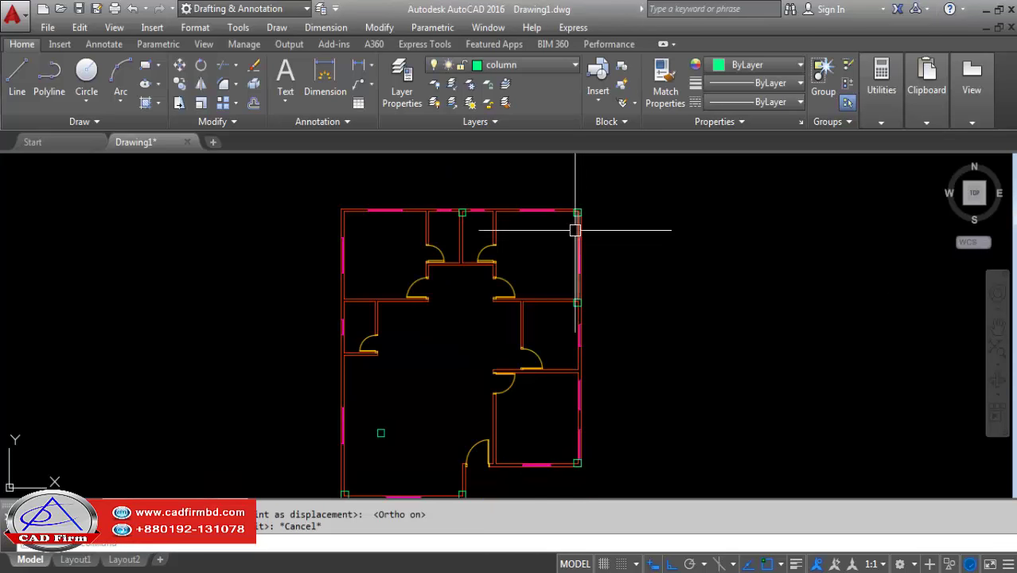
{"action": "scroll", "coordinate": [568, 232], "scroll_direction": "up", "scroll_amount": 2}
{"action": "scroll", "coordinate": [577, 207], "scroll_direction": "up", "scroll_amount": 2}
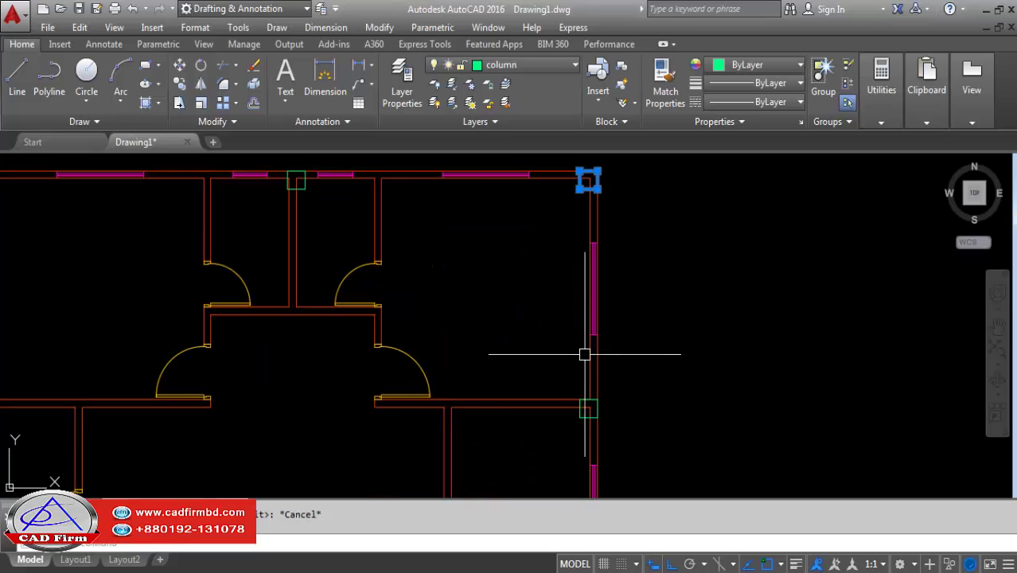
{"action": "scroll", "coordinate": [575, 398], "scroll_direction": "up", "scroll_amount": 2}
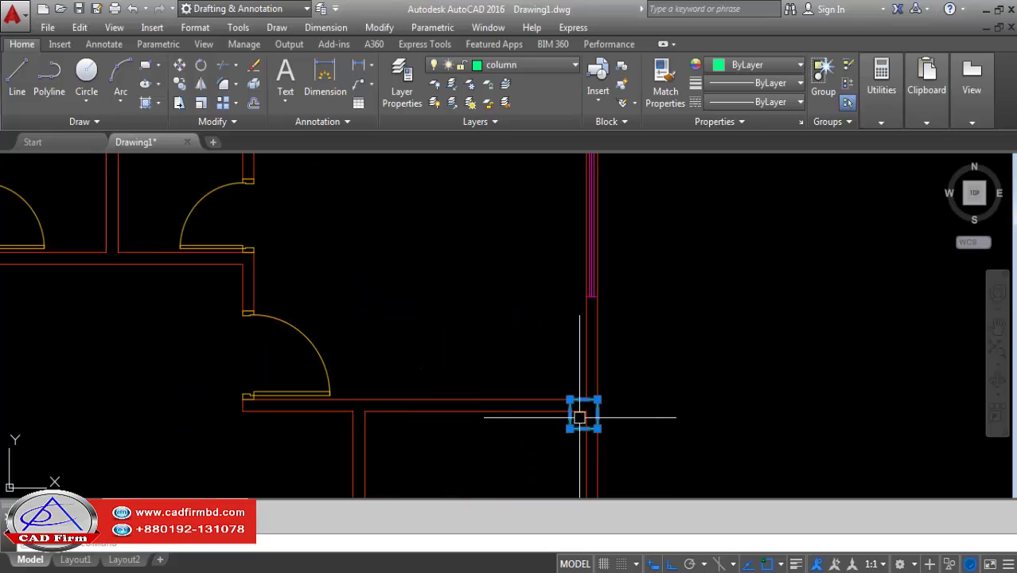
{"action": "left_click", "coordinate": [202, 85]}
{"action": "scroll", "coordinate": [363, 183], "scroll_direction": "down", "scroll_amount": 3}
Mirror the selected columns across a vertical line through the top wall centre, keeping the originals
{"action": "scroll", "coordinate": [370, 286], "scroll_direction": "down", "scroll_amount": 3}
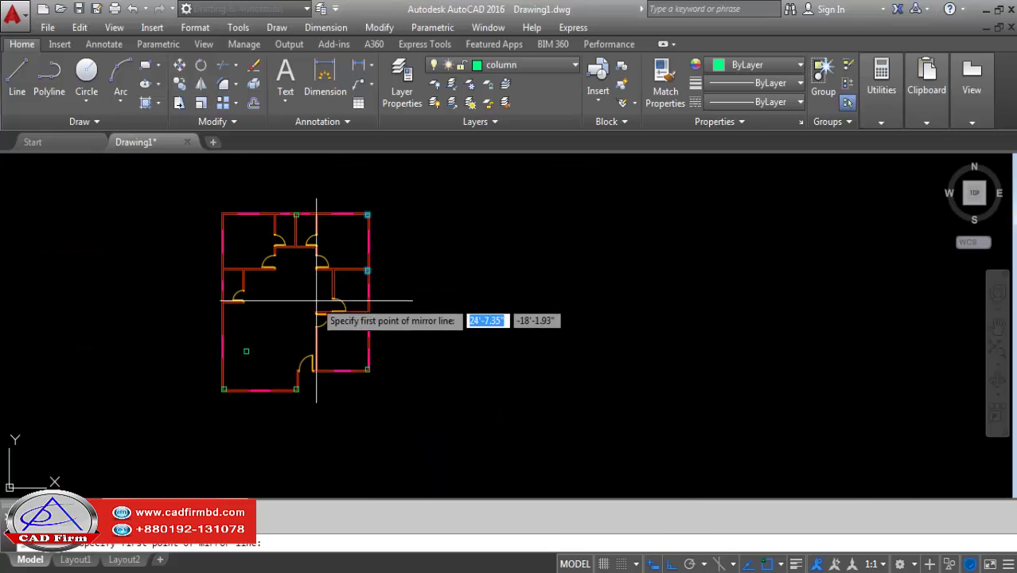
{"action": "scroll", "coordinate": [310, 261], "scroll_direction": "up", "scroll_amount": 2}
{"action": "scroll", "coordinate": [291, 258], "scroll_direction": "up", "scroll_amount": 2}
{"action": "scroll", "coordinate": [283, 263], "scroll_direction": "down", "scroll_amount": 2}
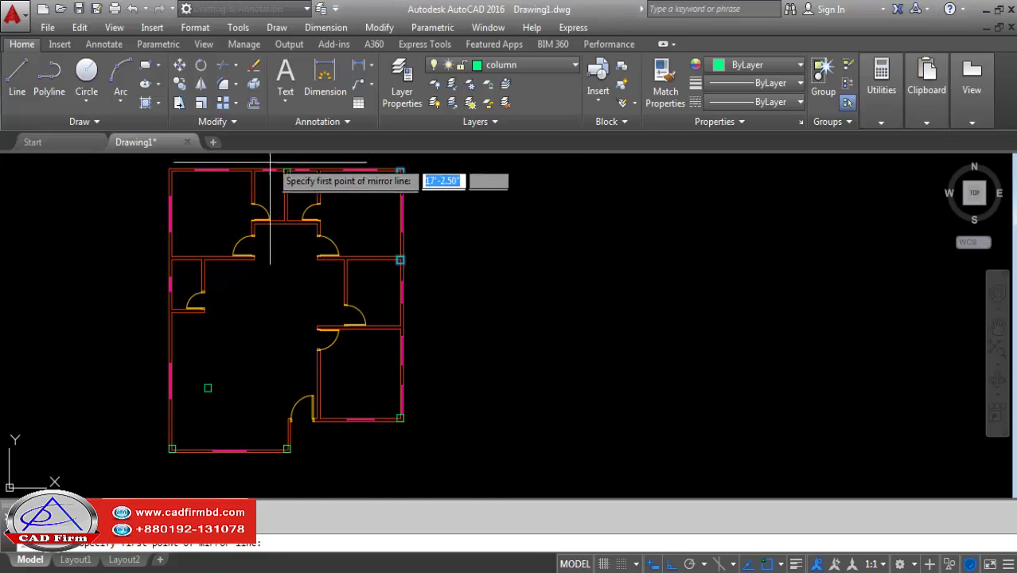
{"action": "scroll", "coordinate": [286, 175], "scroll_direction": "up", "scroll_amount": 6}
{"action": "scroll", "coordinate": [315, 201], "scroll_direction": "up", "scroll_amount": 2}
{"action": "left_click", "coordinate": [307, 223]}
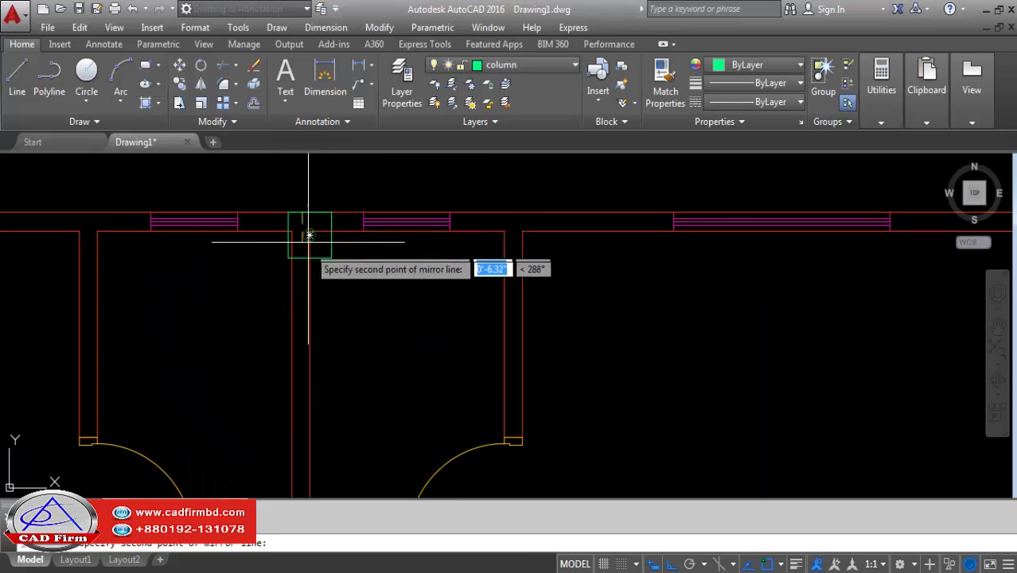
{"action": "scroll", "coordinate": [311, 226], "scroll_direction": "down", "scroll_amount": 3}
{"action": "scroll", "coordinate": [323, 231], "scroll_direction": "down", "scroll_amount": 2}
{"action": "left_click", "coordinate": [324, 205]}
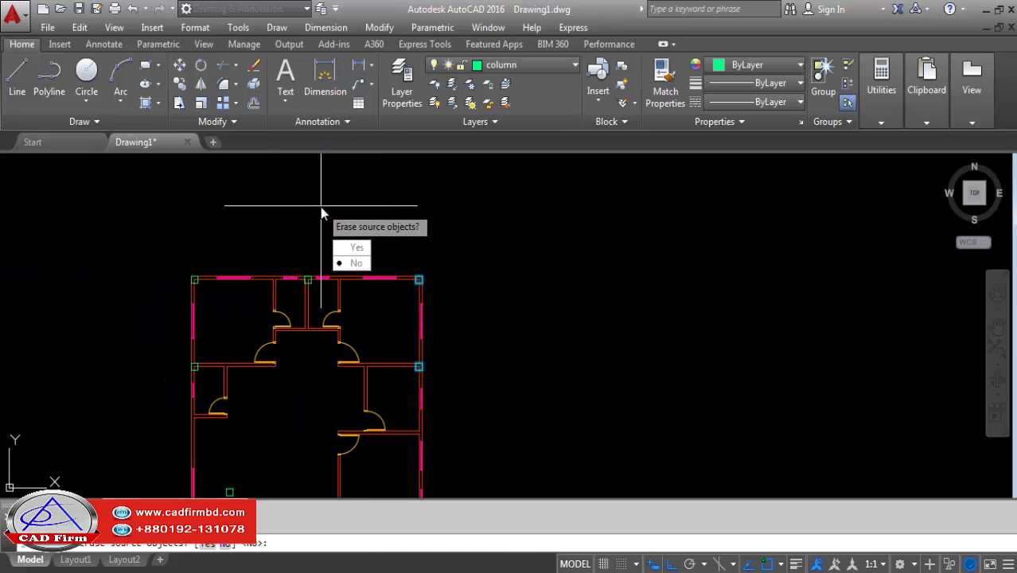
{"action": "key", "text": "Return"}
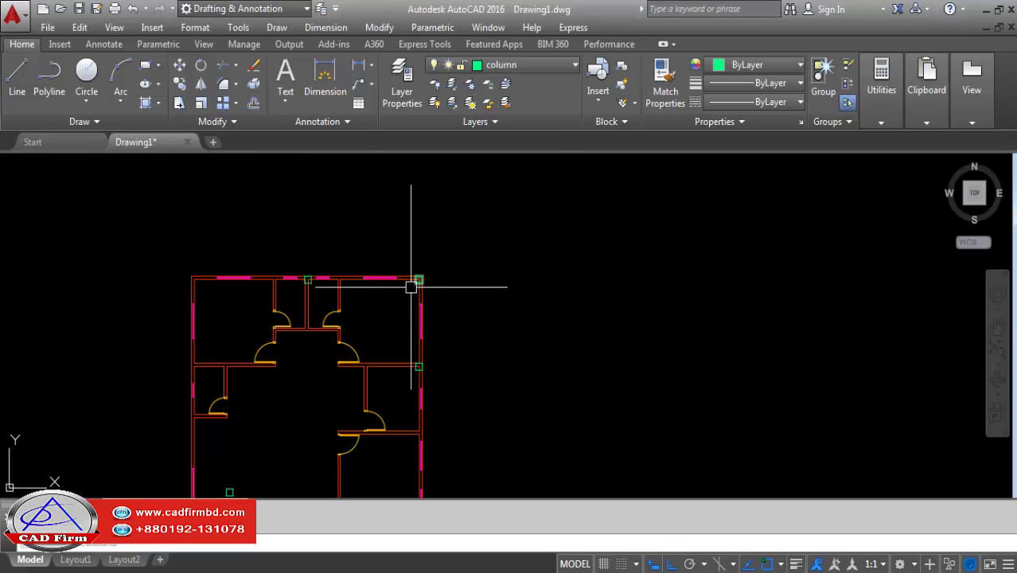
Mirror the columns again about the top wall midpoint, keeping the source columns
{"action": "scroll", "coordinate": [410, 286], "scroll_direction": "up", "scroll_amount": 2}
{"action": "scroll", "coordinate": [415, 277], "scroll_direction": "up", "scroll_amount": 1}
{"action": "scroll", "coordinate": [410, 239], "scroll_direction": "down", "scroll_amount": 3}
{"action": "scroll", "coordinate": [402, 208], "scroll_direction": "up", "scroll_amount": 4}
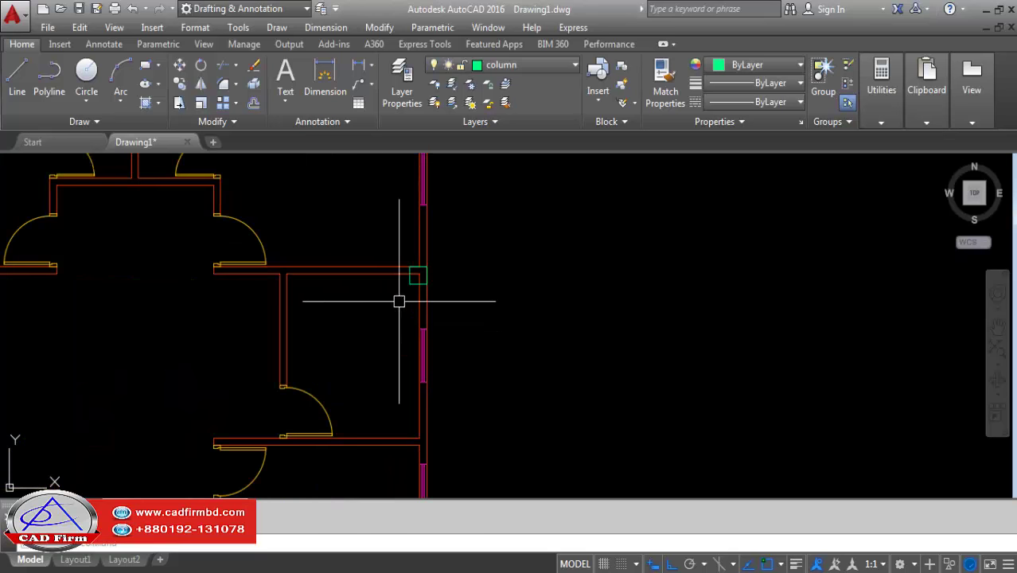
{"action": "scroll", "coordinate": [402, 299], "scroll_direction": "up", "scroll_amount": 2}
{"action": "left_click", "coordinate": [204, 86]}
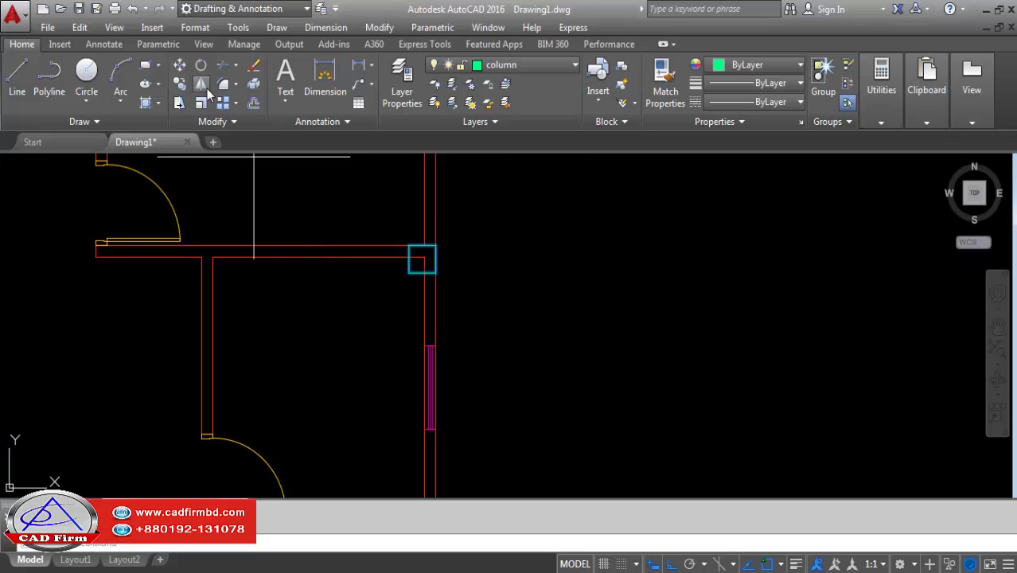
{"action": "scroll", "coordinate": [270, 257], "scroll_direction": "down", "scroll_amount": 3}
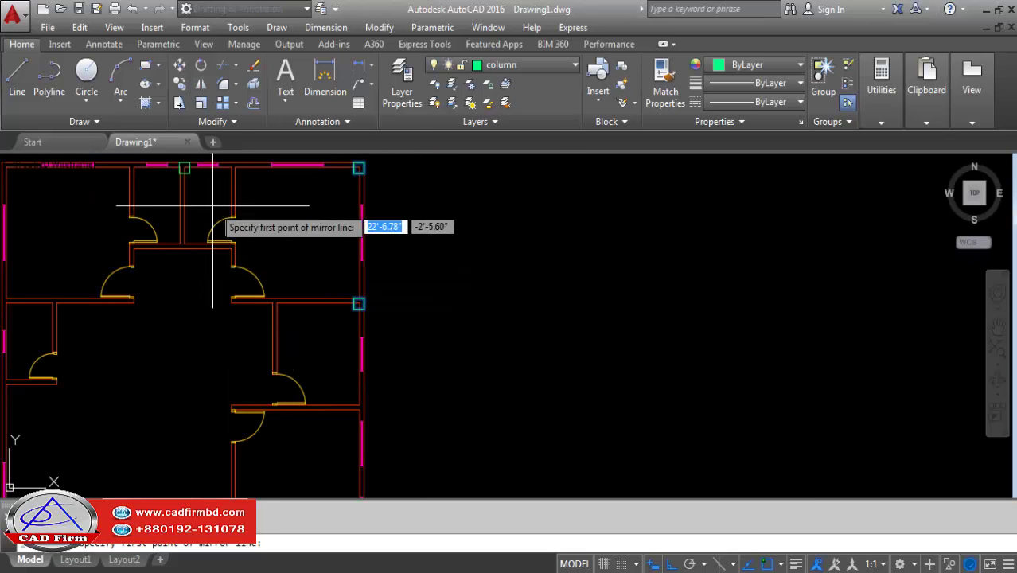
{"action": "scroll", "coordinate": [216, 284], "scroll_direction": "down", "scroll_amount": 2}
{"action": "scroll", "coordinate": [220, 221], "scroll_direction": "up", "scroll_amount": 2}
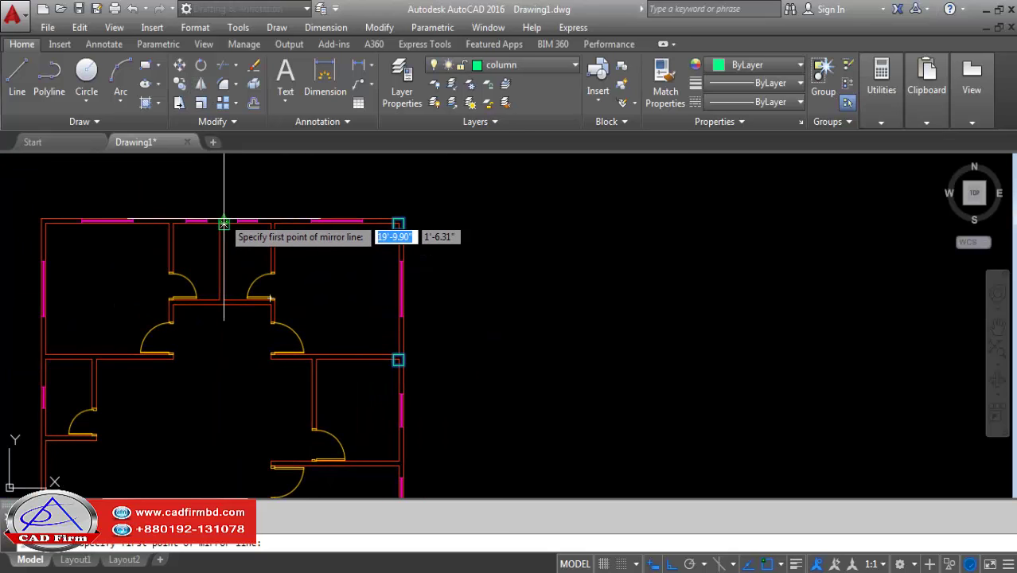
{"action": "left_click", "coordinate": [224, 223]}
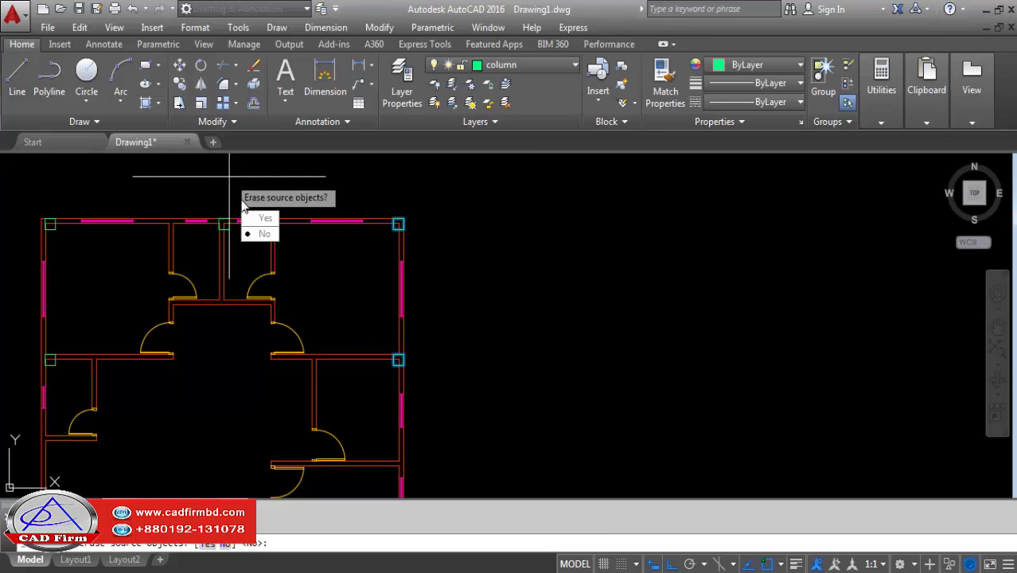
{"action": "key", "text": "Return"}
{"action": "scroll", "coordinate": [72, 227], "scroll_direction": "up", "scroll_amount": 3}
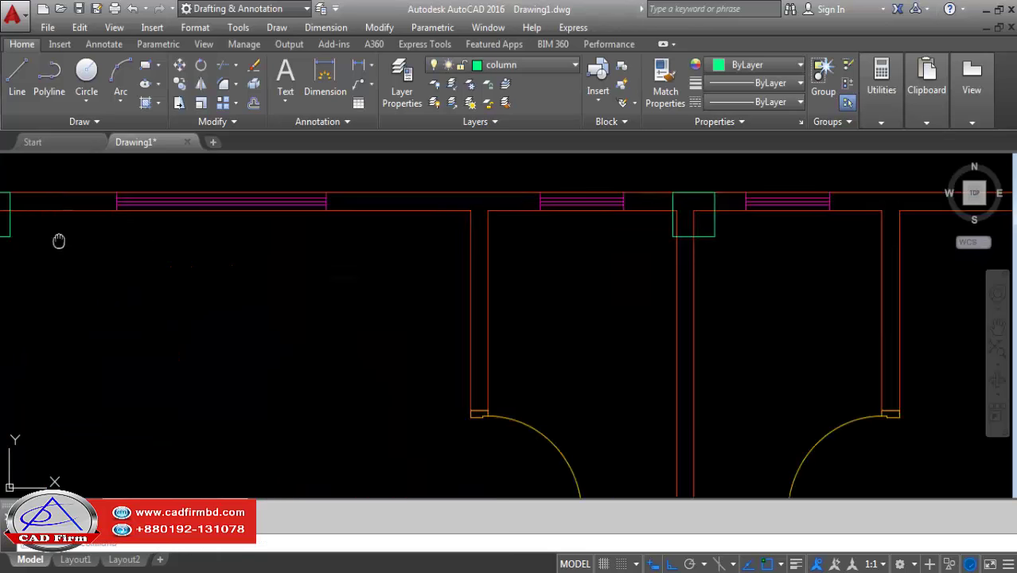
{"action": "scroll", "coordinate": [352, 262], "scroll_direction": "up", "scroll_amount": 2}
Move the left column so its top-left corner sits on the outer wall line
{"action": "left_click", "coordinate": [377, 250]}
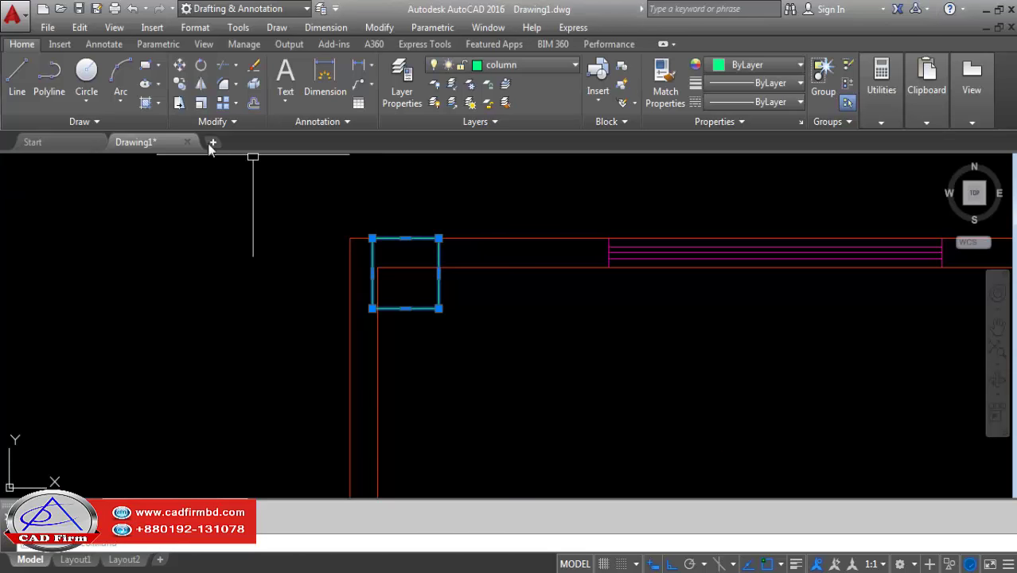
{"action": "scroll", "coordinate": [215, 159], "scroll_direction": "down", "scroll_amount": 5}
{"action": "scroll", "coordinate": [265, 268], "scroll_direction": "up", "scroll_amount": 3}
{"action": "left_click", "coordinate": [257, 415]}
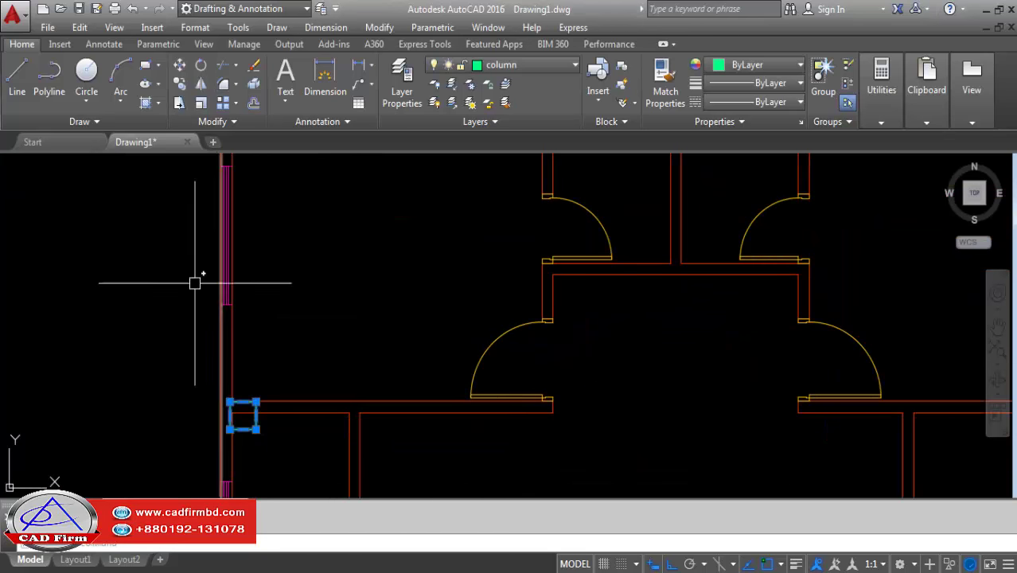
{"action": "left_click", "coordinate": [185, 70]}
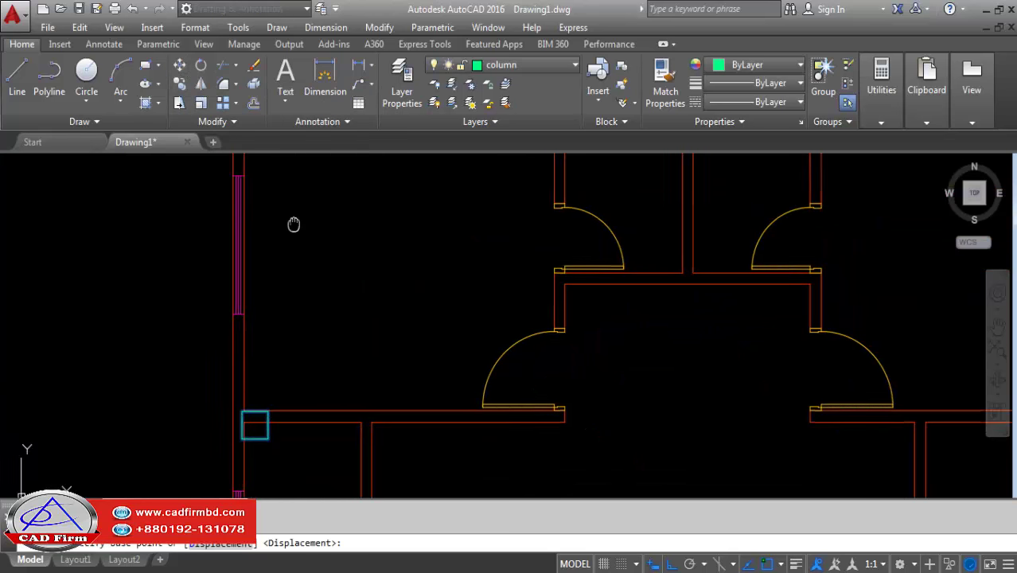
{"action": "scroll", "coordinate": [295, 271], "scroll_direction": "up", "scroll_amount": 2}
{"action": "scroll", "coordinate": [288, 261], "scroll_direction": "up", "scroll_amount": 2}
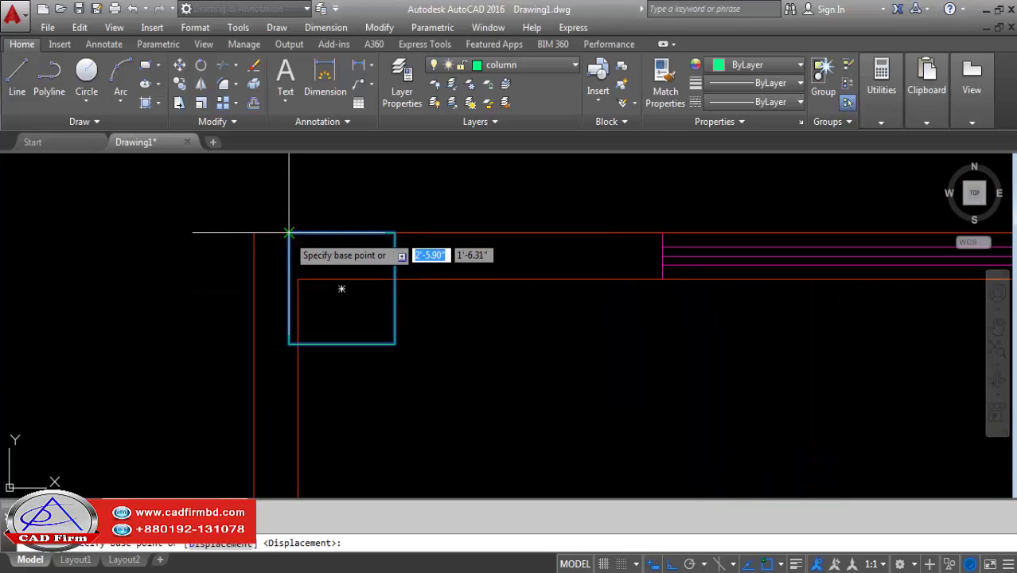
{"action": "left_click", "coordinate": [289, 233]}
{"action": "left_click", "coordinate": [253, 232]}
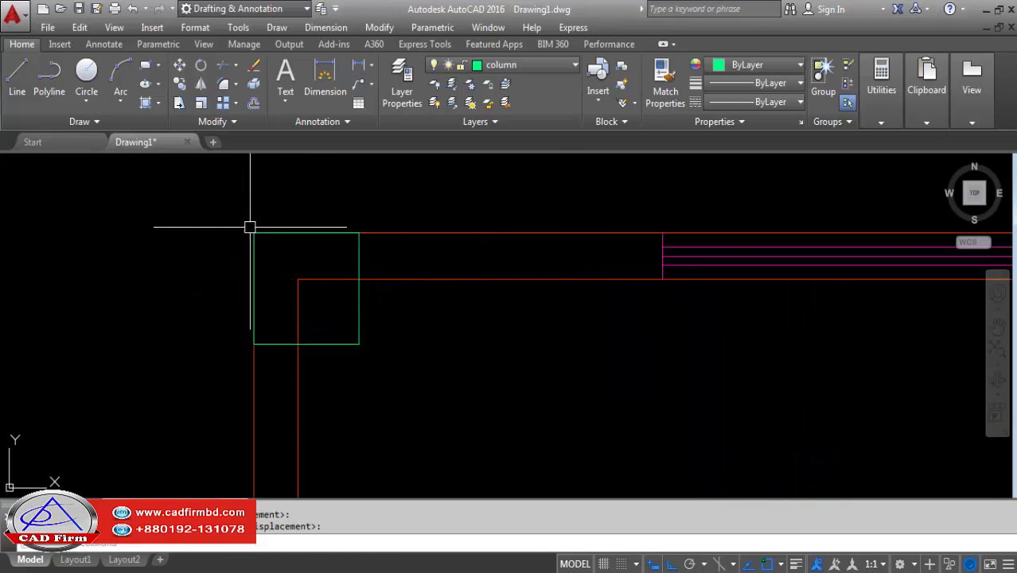
{"action": "scroll", "coordinate": [238, 223], "scroll_direction": "down", "scroll_amount": 2}
{"action": "scroll", "coordinate": [205, 239], "scroll_direction": "down", "scroll_amount": 2}
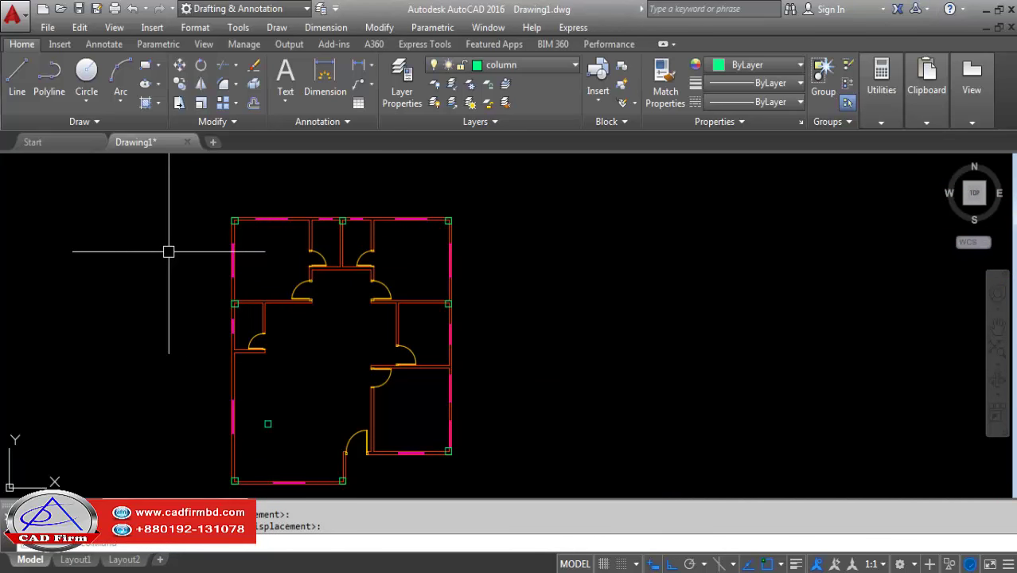
Trim the wall line pieces running inside the top-left column and the next column
{"action": "type", "text": "Tr"}
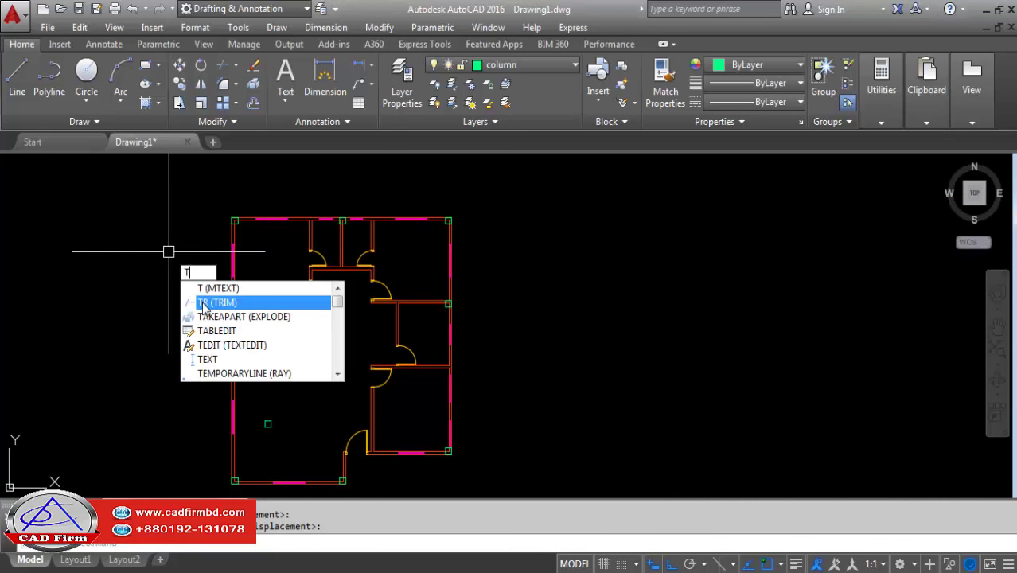
{"action": "key", "text": "Return"}
{"action": "key", "text": "Return"}
{"action": "scroll", "coordinate": [239, 227], "scroll_direction": "up", "scroll_amount": 2}
{"action": "scroll", "coordinate": [253, 306], "scroll_direction": "up", "scroll_amount": 2}
{"action": "left_click", "coordinate": [255, 309]}
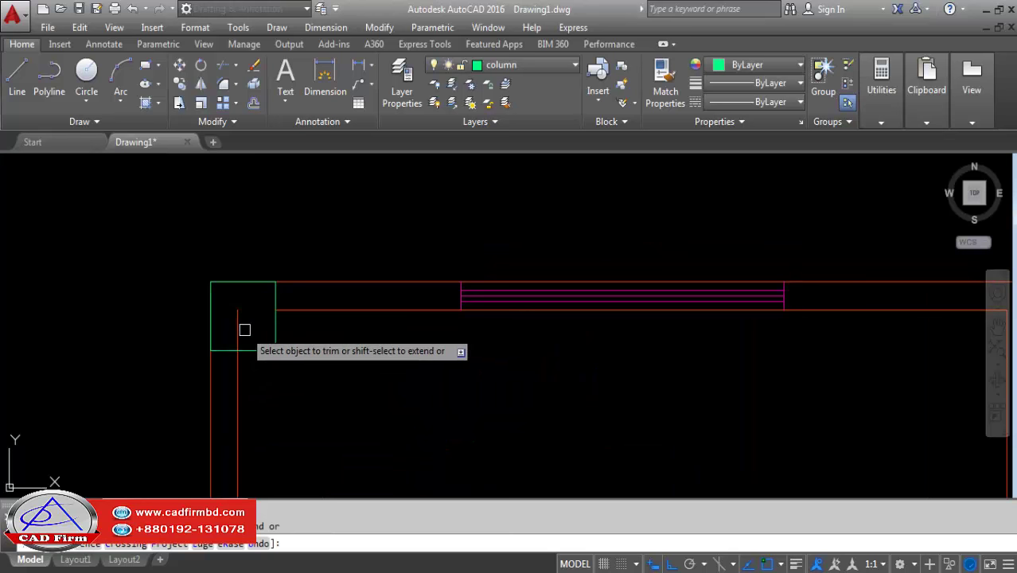
{"action": "scroll", "coordinate": [141, 254], "scroll_direction": "down", "scroll_amount": 2}
{"action": "scroll", "coordinate": [607, 280], "scroll_direction": "up", "scroll_amount": 2}
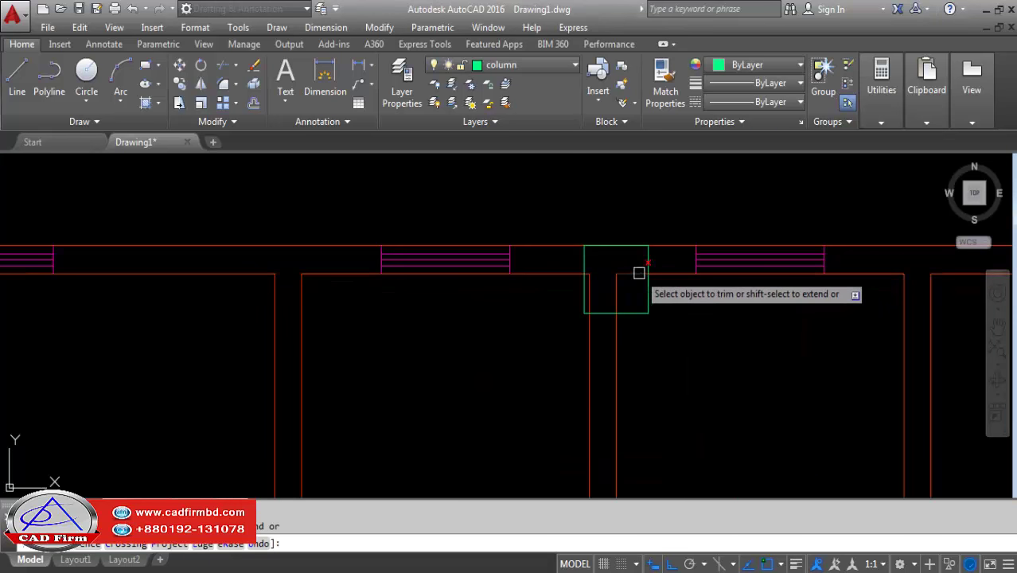
{"action": "left_click", "coordinate": [638, 273]}
{"action": "scroll", "coordinate": [629, 280], "scroll_direction": "up", "scroll_amount": 1}
{"action": "left_click", "coordinate": [611, 291]}
{"action": "left_click", "coordinate": [568, 295]}
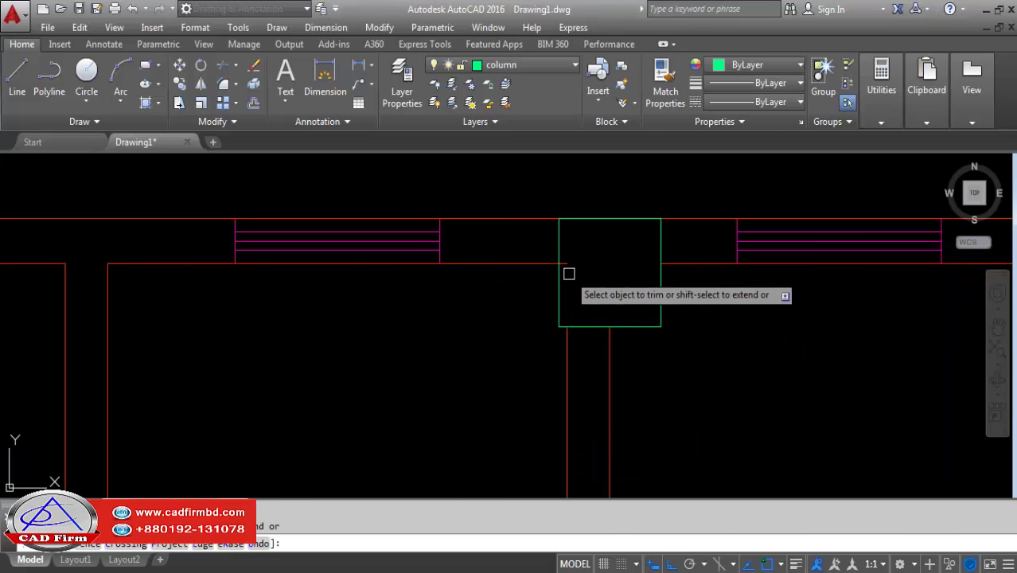
Zoom around the plan to check the trimmed columns, then end the trim
{"action": "scroll", "coordinate": [491, 268], "scroll_direction": "down", "scroll_amount": 3}
{"action": "scroll", "coordinate": [610, 323], "scroll_direction": "up", "scroll_amount": 4}
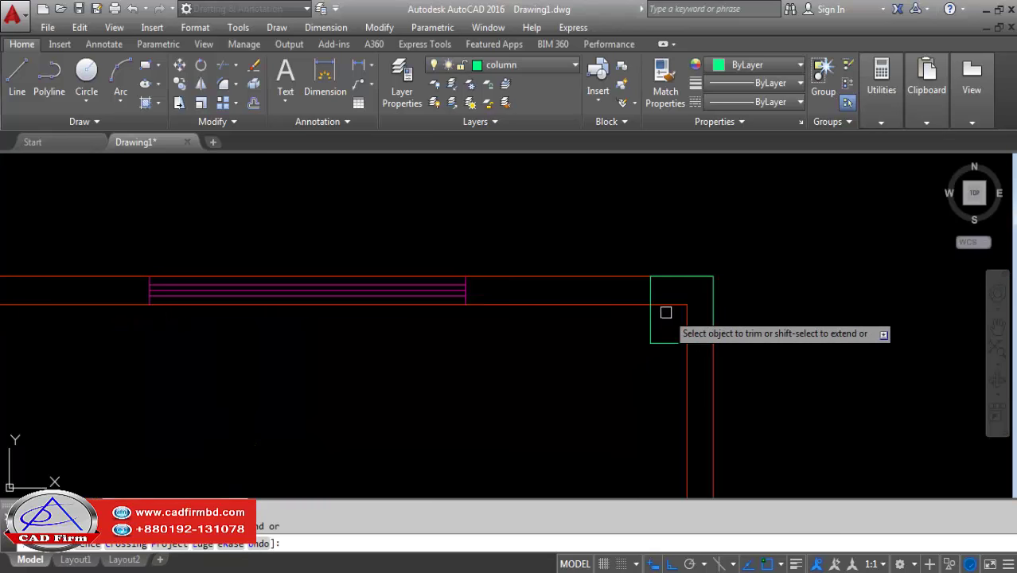
{"action": "scroll", "coordinate": [647, 209], "scroll_direction": "down", "scroll_amount": 5}
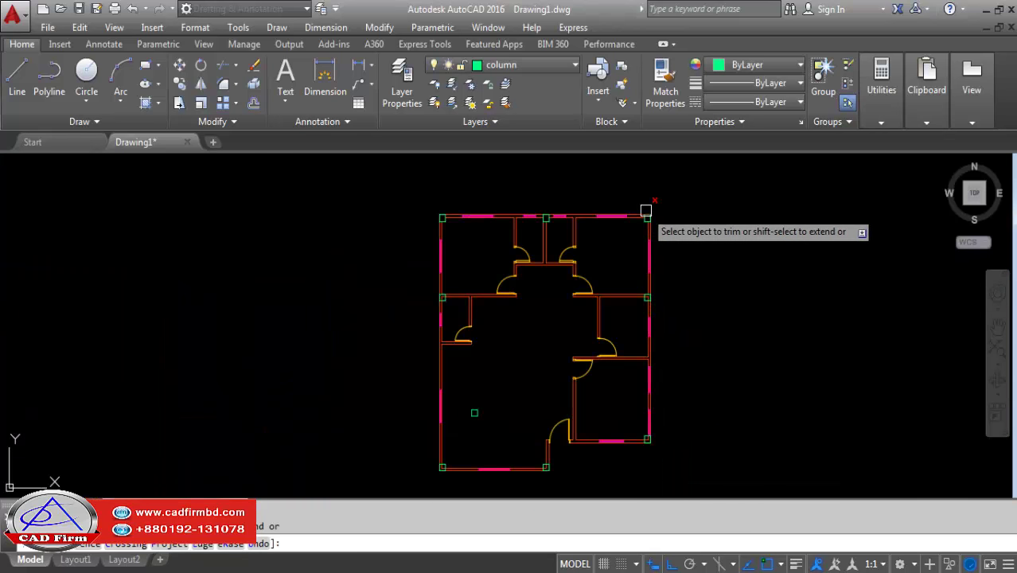
{"action": "scroll", "coordinate": [643, 211], "scroll_direction": "up", "scroll_amount": 3}
{"action": "scroll", "coordinate": [650, 218], "scroll_direction": "up", "scroll_amount": 1}
{"action": "scroll", "coordinate": [639, 292], "scroll_direction": "up", "scroll_amount": 2}
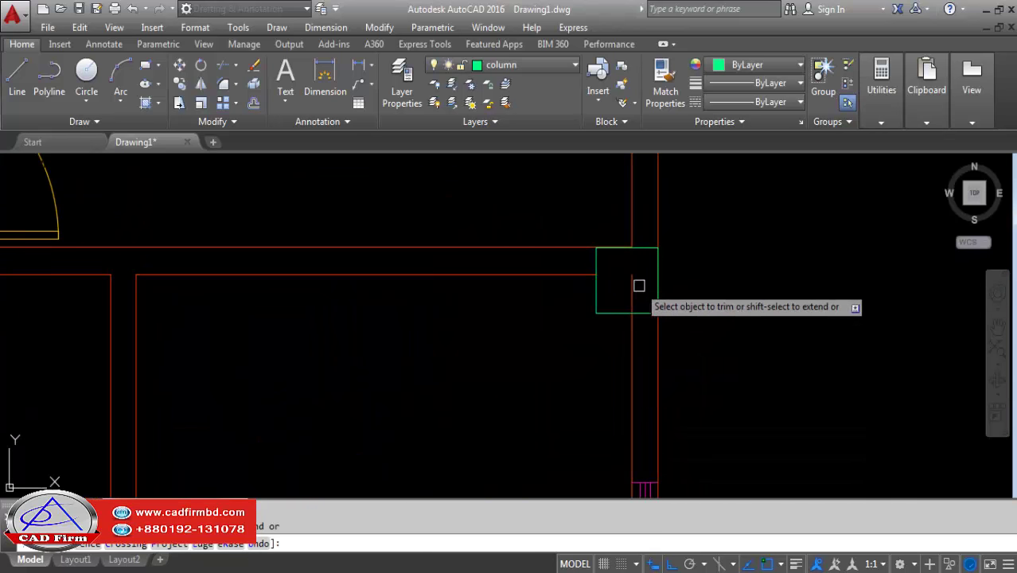
{"action": "scroll", "coordinate": [613, 200], "scroll_direction": "down", "scroll_amount": 3}
{"action": "scroll", "coordinate": [588, 418], "scroll_direction": "down", "scroll_amount": 1}
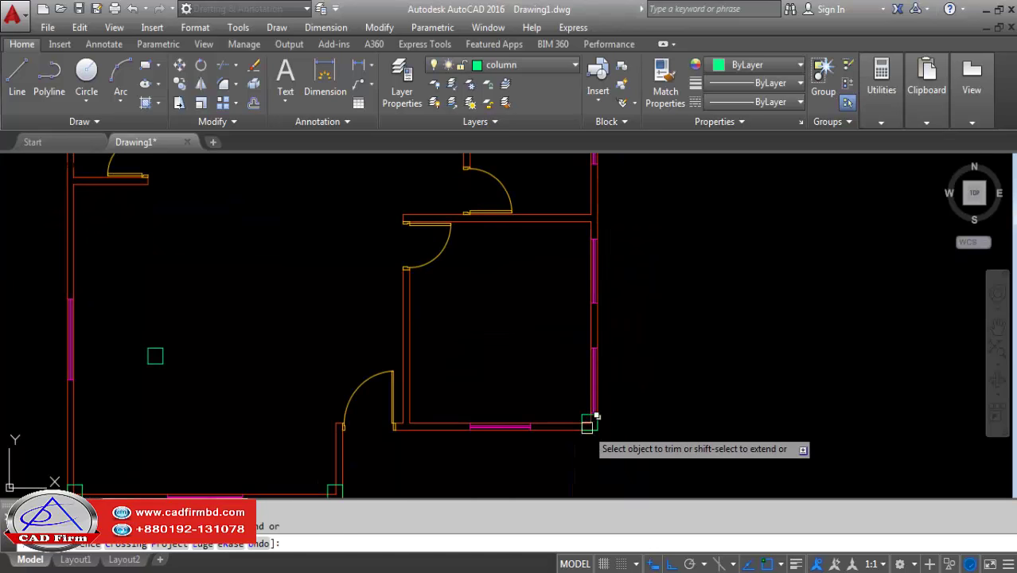
{"action": "scroll", "coordinate": [586, 411], "scroll_direction": "up", "scroll_amount": 4}
{"action": "scroll", "coordinate": [657, 360], "scroll_direction": "down", "scroll_amount": 4}
{"action": "scroll", "coordinate": [557, 386], "scroll_direction": "down", "scroll_amount": 3}
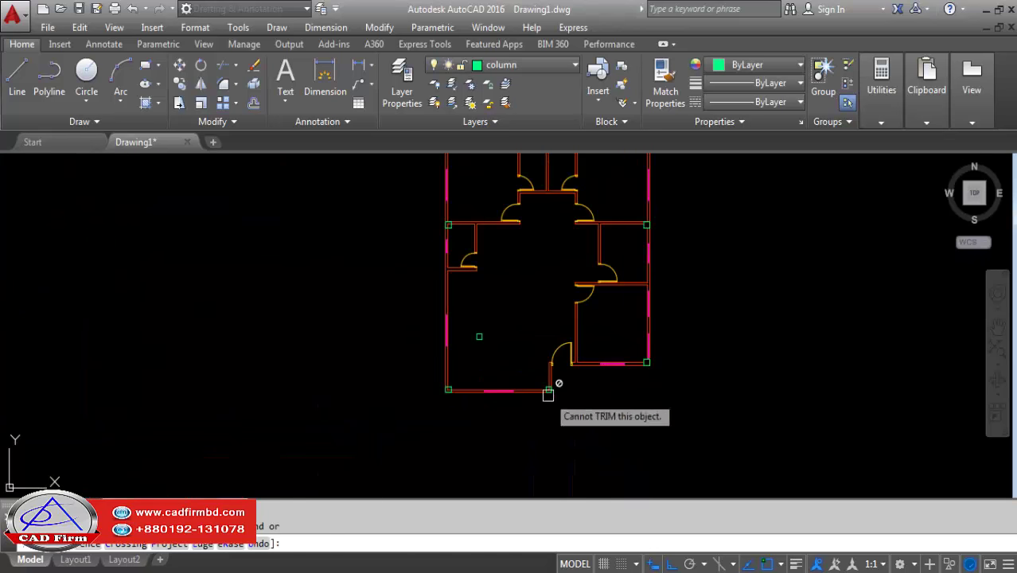
{"action": "scroll", "coordinate": [561, 386], "scroll_direction": "up", "scroll_amount": 4}
{"action": "scroll", "coordinate": [527, 389], "scroll_direction": "up", "scroll_amount": 3}
{"action": "scroll", "coordinate": [519, 351], "scroll_direction": "up", "scroll_amount": 1}
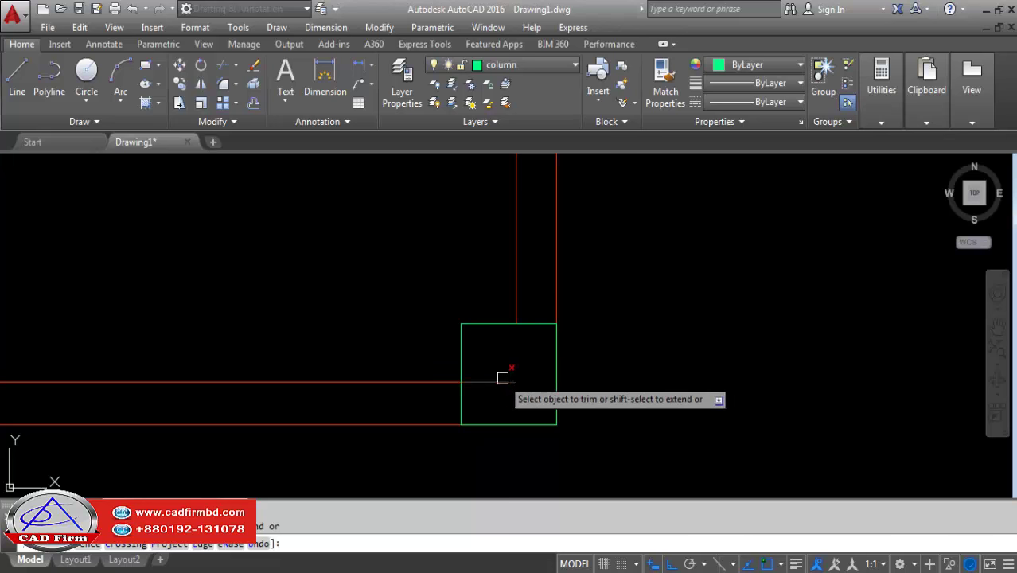
{"action": "scroll", "coordinate": [568, 368], "scroll_direction": "down", "scroll_amount": 3}
{"action": "scroll", "coordinate": [557, 371], "scroll_direction": "down", "scroll_amount": 4}
{"action": "scroll", "coordinate": [348, 388], "scroll_direction": "up", "scroll_amount": 1}
{"action": "scroll", "coordinate": [348, 388], "scroll_direction": "up", "scroll_amount": 4}
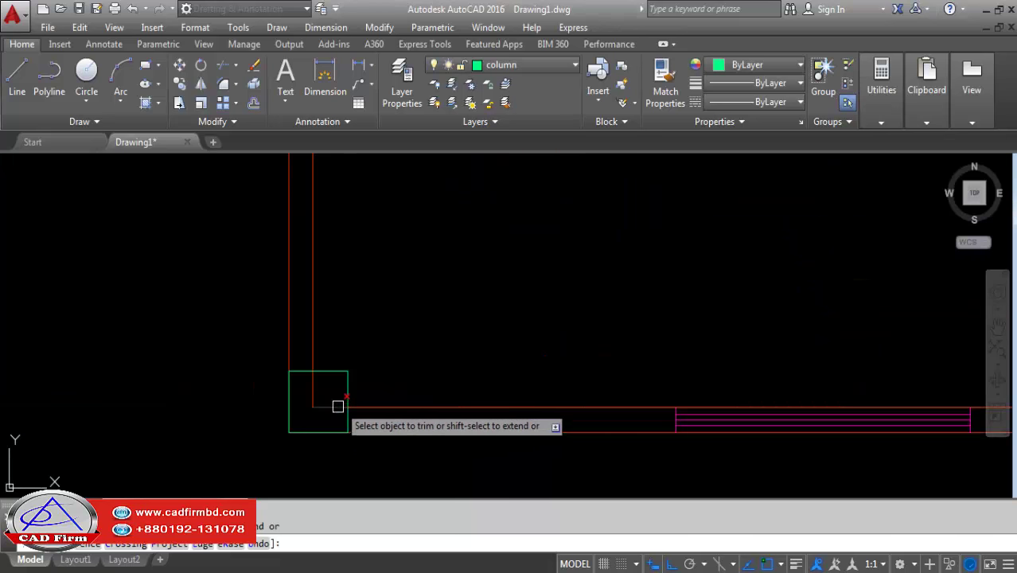
{"action": "scroll", "coordinate": [293, 446], "scroll_direction": "down", "scroll_amount": 5}
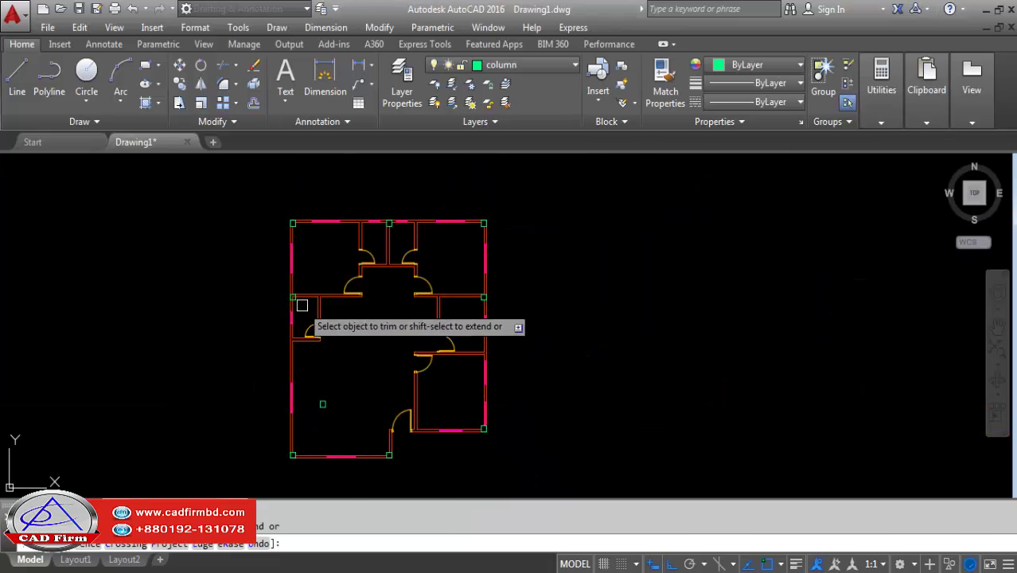
{"action": "scroll", "coordinate": [299, 300], "scroll_direction": "up", "scroll_amount": 3}
{"action": "scroll", "coordinate": [274, 317], "scroll_direction": "up", "scroll_amount": 3}
{"action": "scroll", "coordinate": [266, 308], "scroll_direction": "down", "scroll_amount": 4}
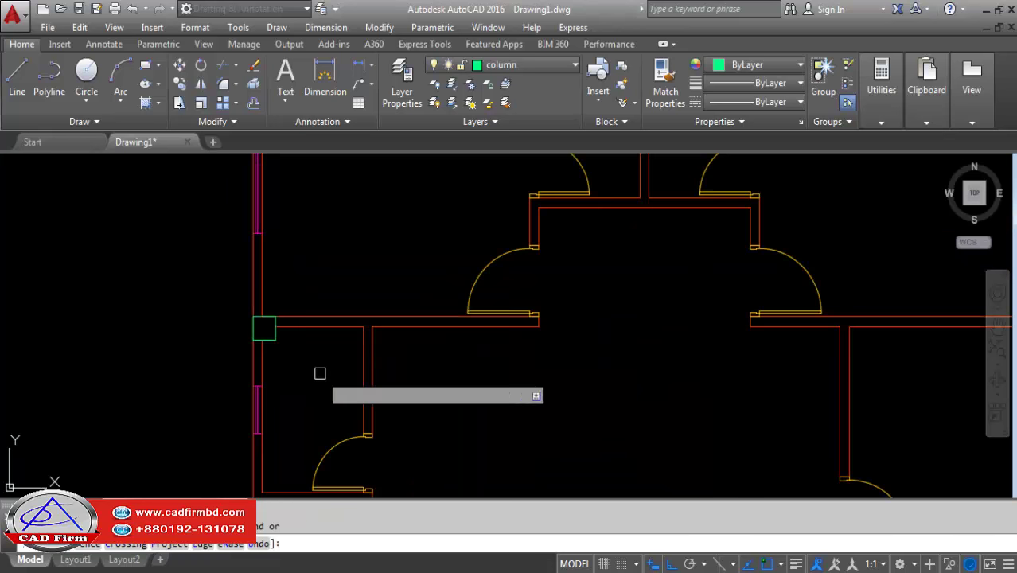
{"action": "scroll", "coordinate": [320, 370], "scroll_direction": "down", "scroll_amount": 3}
{"action": "scroll", "coordinate": [370, 387], "scroll_direction": "down", "scroll_amount": 3}
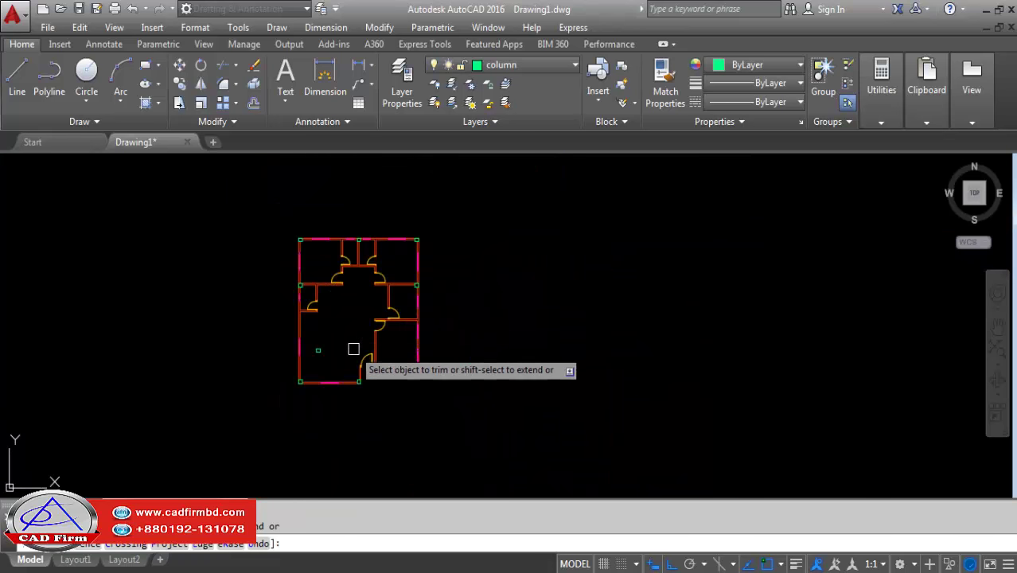
{"action": "key", "text": "Escape"}
{"action": "scroll", "coordinate": [334, 342], "scroll_direction": "up", "scroll_amount": 2}
{"action": "left_click", "coordinate": [306, 358]}
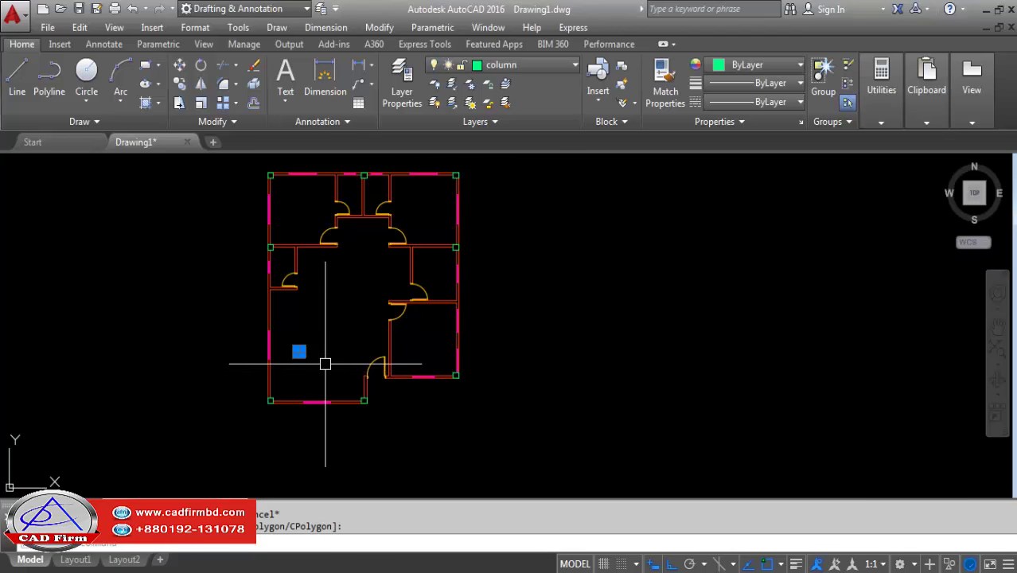
Copy the two bottom-left columns 12' straight down below the building
{"action": "middle_click_drag", "start_coordinate": [331, 376], "coordinate": [333, 352]}
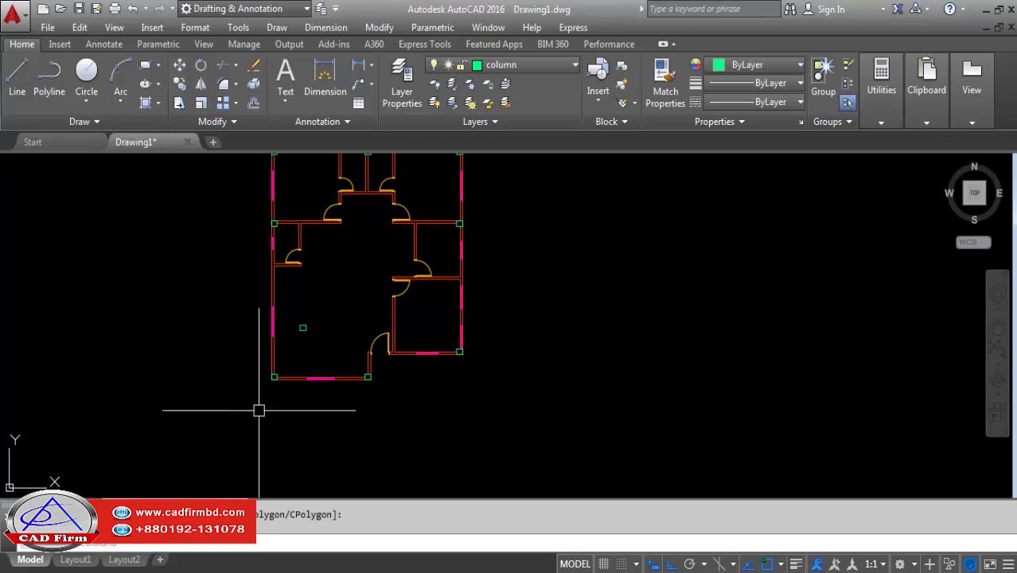
{"action": "scroll", "coordinate": [296, 343], "scroll_direction": "up", "scroll_amount": 4}
{"action": "scroll", "coordinate": [323, 355], "scroll_direction": "up", "scroll_amount": 2}
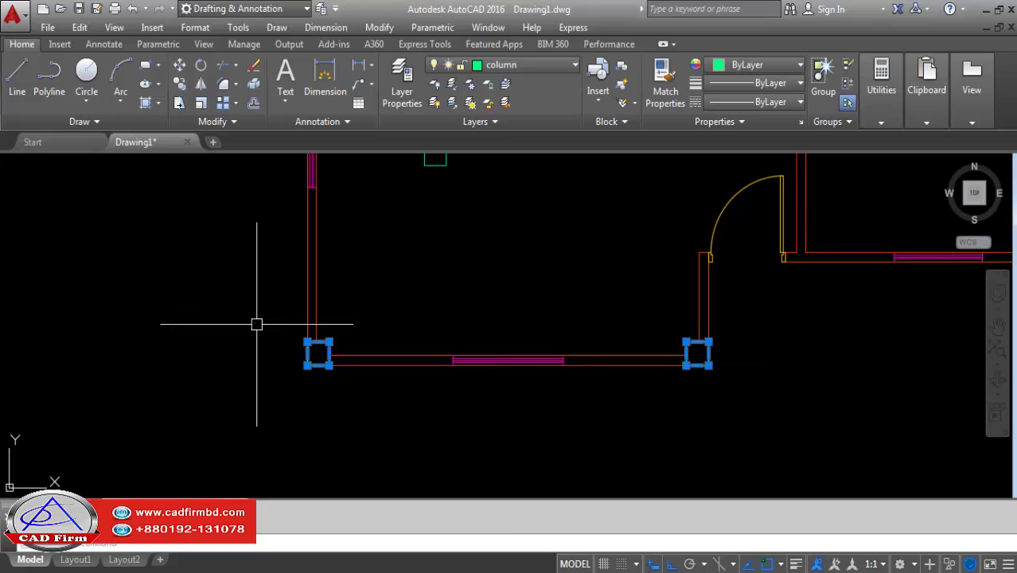
{"action": "left_click", "coordinate": [180, 84]}
{"action": "scroll", "coordinate": [96, 207], "scroll_direction": "down", "scroll_amount": 2}
{"action": "scroll", "coordinate": [103, 239], "scroll_direction": "down", "scroll_amount": 2}
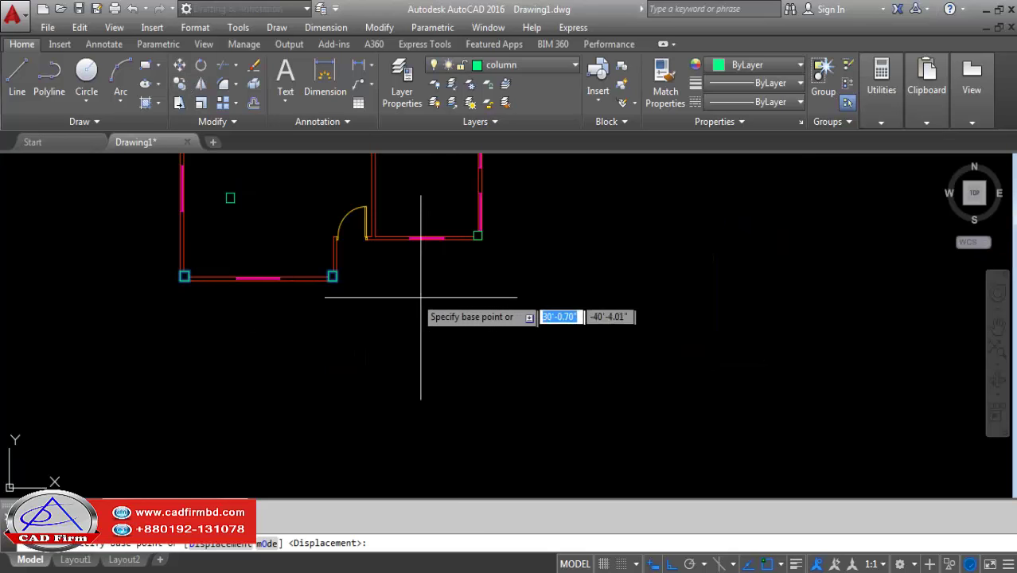
{"action": "left_click", "coordinate": [392, 283]}
{"action": "type", "text": "12"}
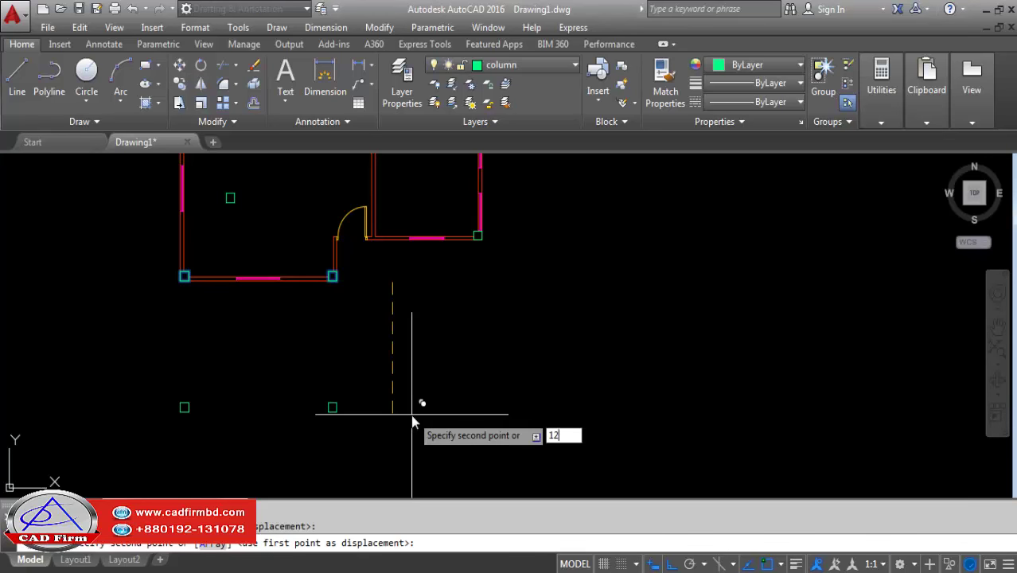
{"action": "key", "text": "Return"}
{"action": "key", "text": "Escape"}
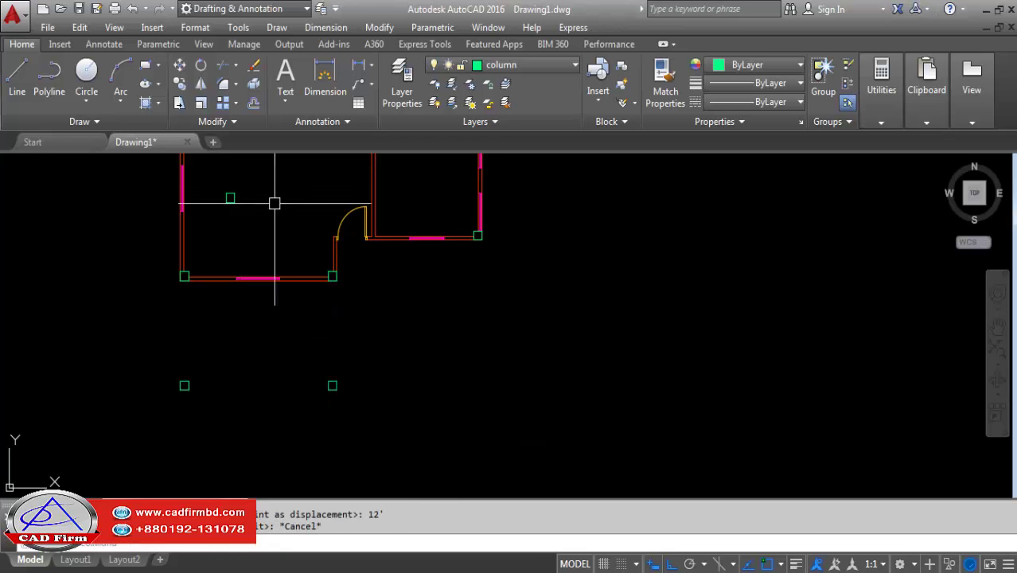
{"action": "left_click", "coordinate": [227, 204]}
{"action": "left_click", "coordinate": [216, 227]}
{"action": "scroll", "coordinate": [287, 383], "scroll_direction": "down", "scroll_amount": 2}
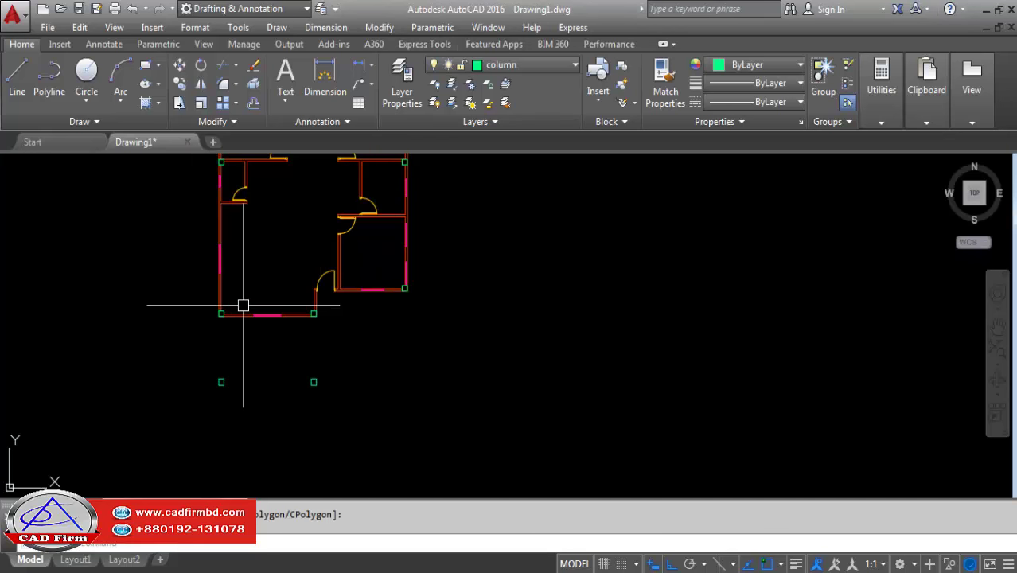
{"action": "middle_click_drag", "start_coordinate": [242, 305], "coordinate": [254, 397]}
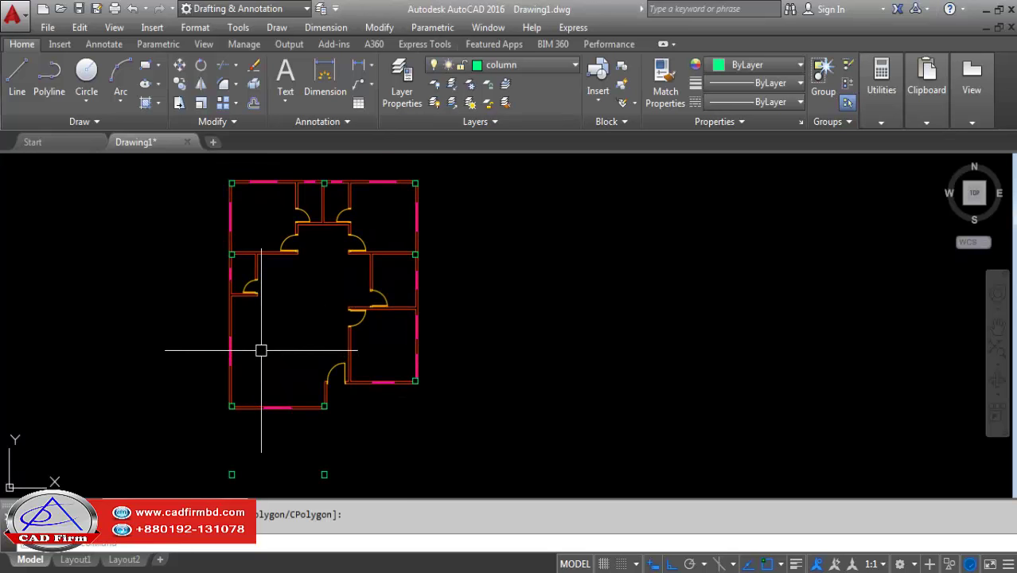
On the wall layer, draw lines from the wall corner down through both copied columns and back
{"action": "left_click", "coordinate": [507, 70]}
{"action": "left_click", "coordinate": [499, 217]}
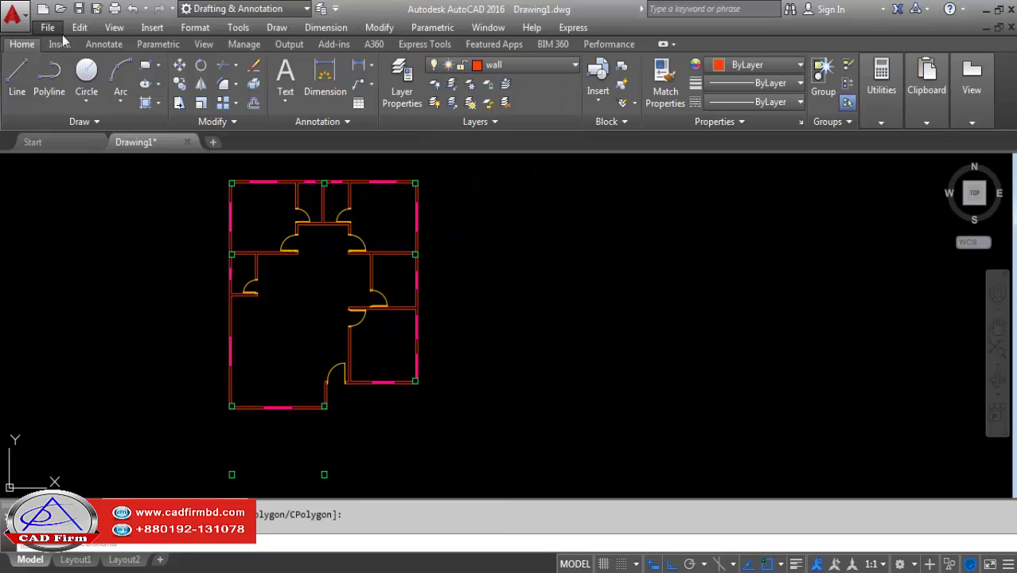
{"action": "left_click", "coordinate": [14, 78]}
{"action": "scroll", "coordinate": [227, 442], "scroll_direction": "up", "scroll_amount": 4}
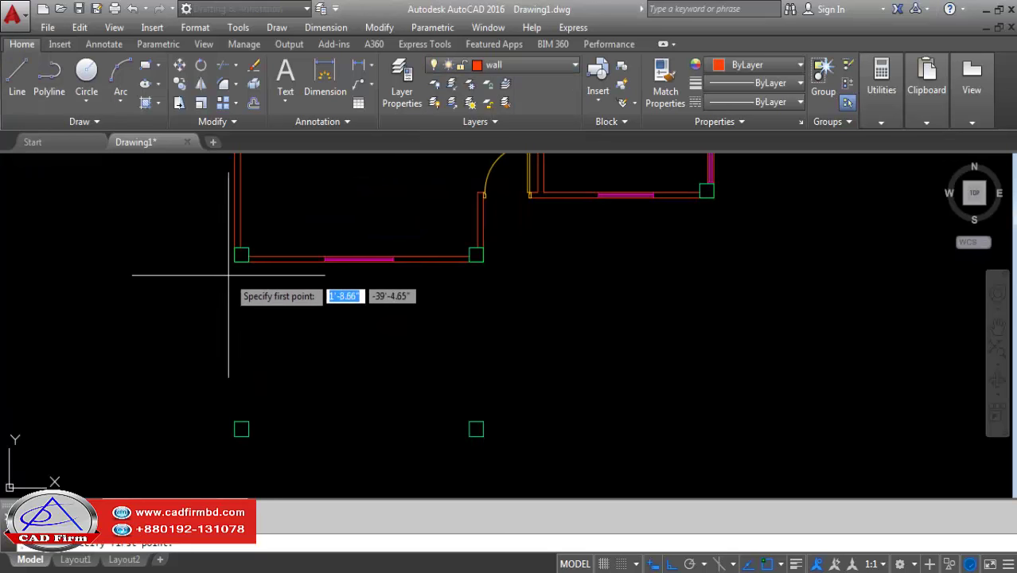
{"action": "left_click", "coordinate": [241, 255]}
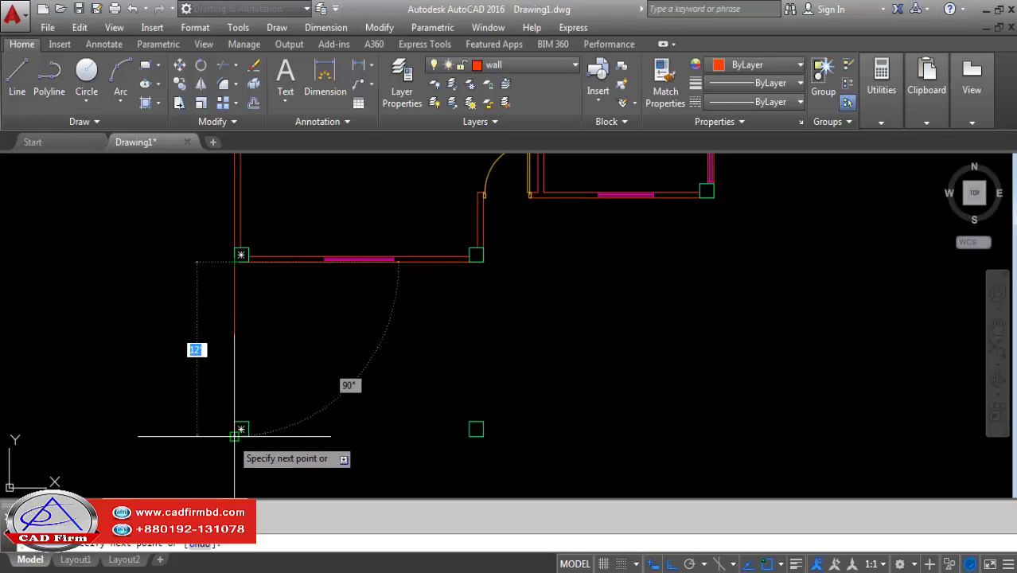
{"action": "left_click", "coordinate": [242, 430]}
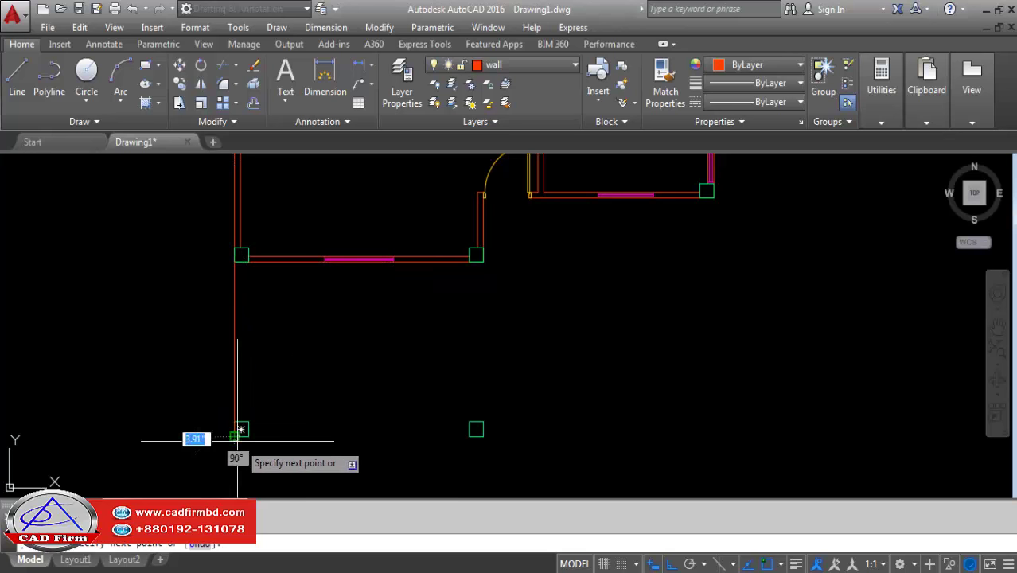
{"action": "left_click", "coordinate": [481, 433]}
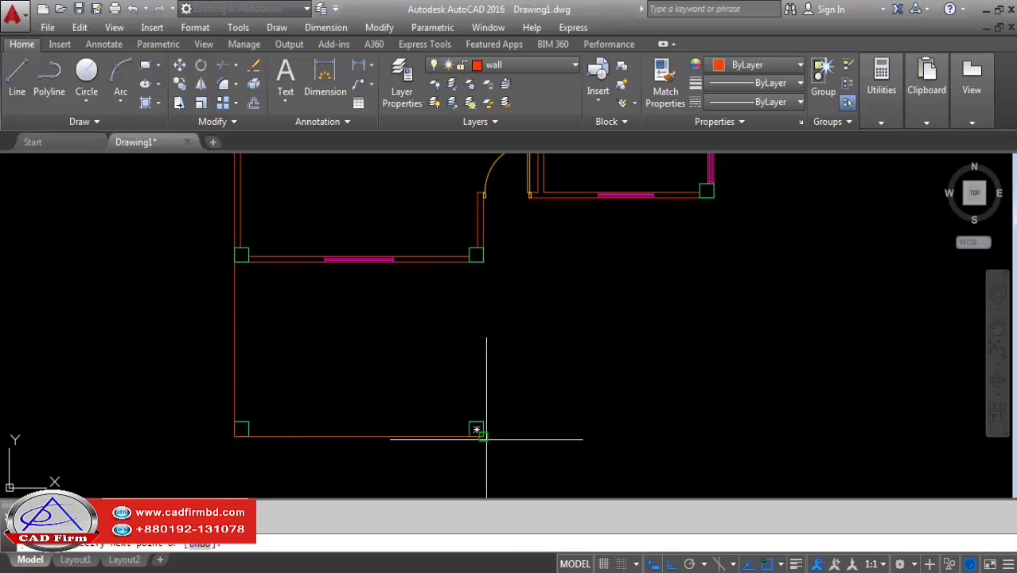
{"action": "left_click", "coordinate": [476, 255]}
{"action": "key", "text": "Return"}
{"action": "scroll", "coordinate": [363, 420], "scroll_direction": "down", "scroll_amount": 2}
{"action": "scroll", "coordinate": [632, 302], "scroll_direction": "down", "scroll_amount": 3}
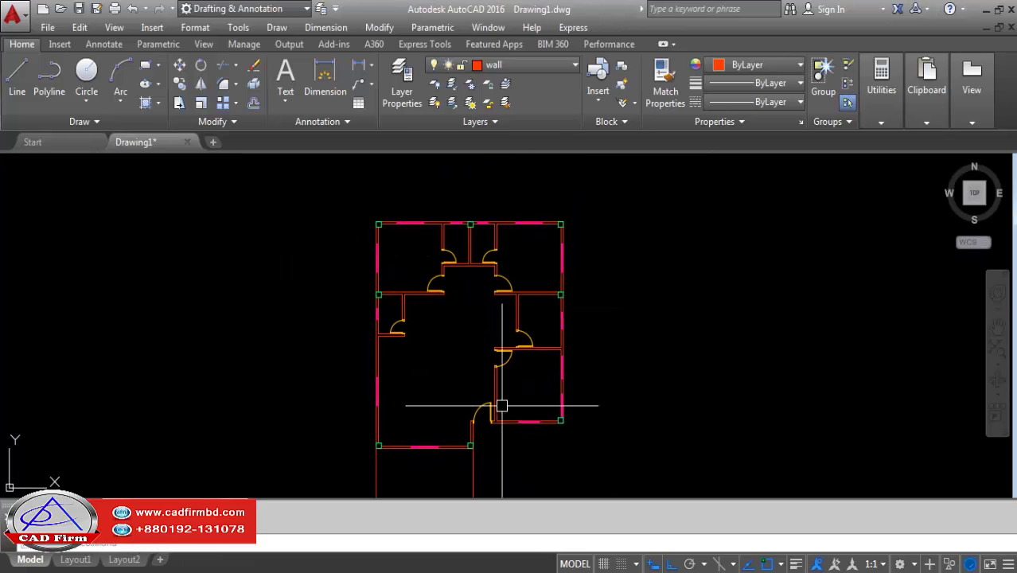
{"action": "middle_click_drag", "start_coordinate": [411, 279], "coordinate": [350, 237]}
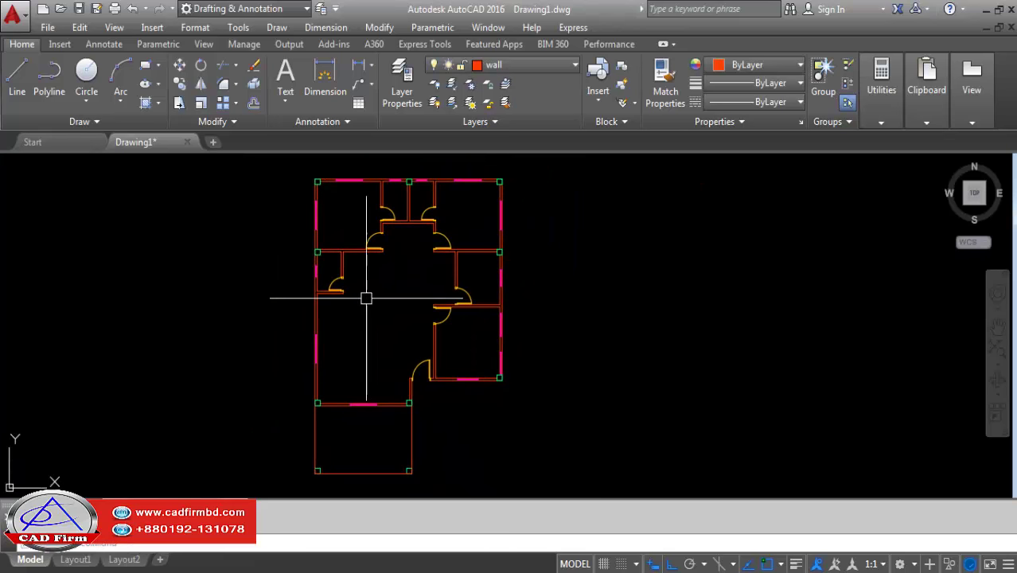